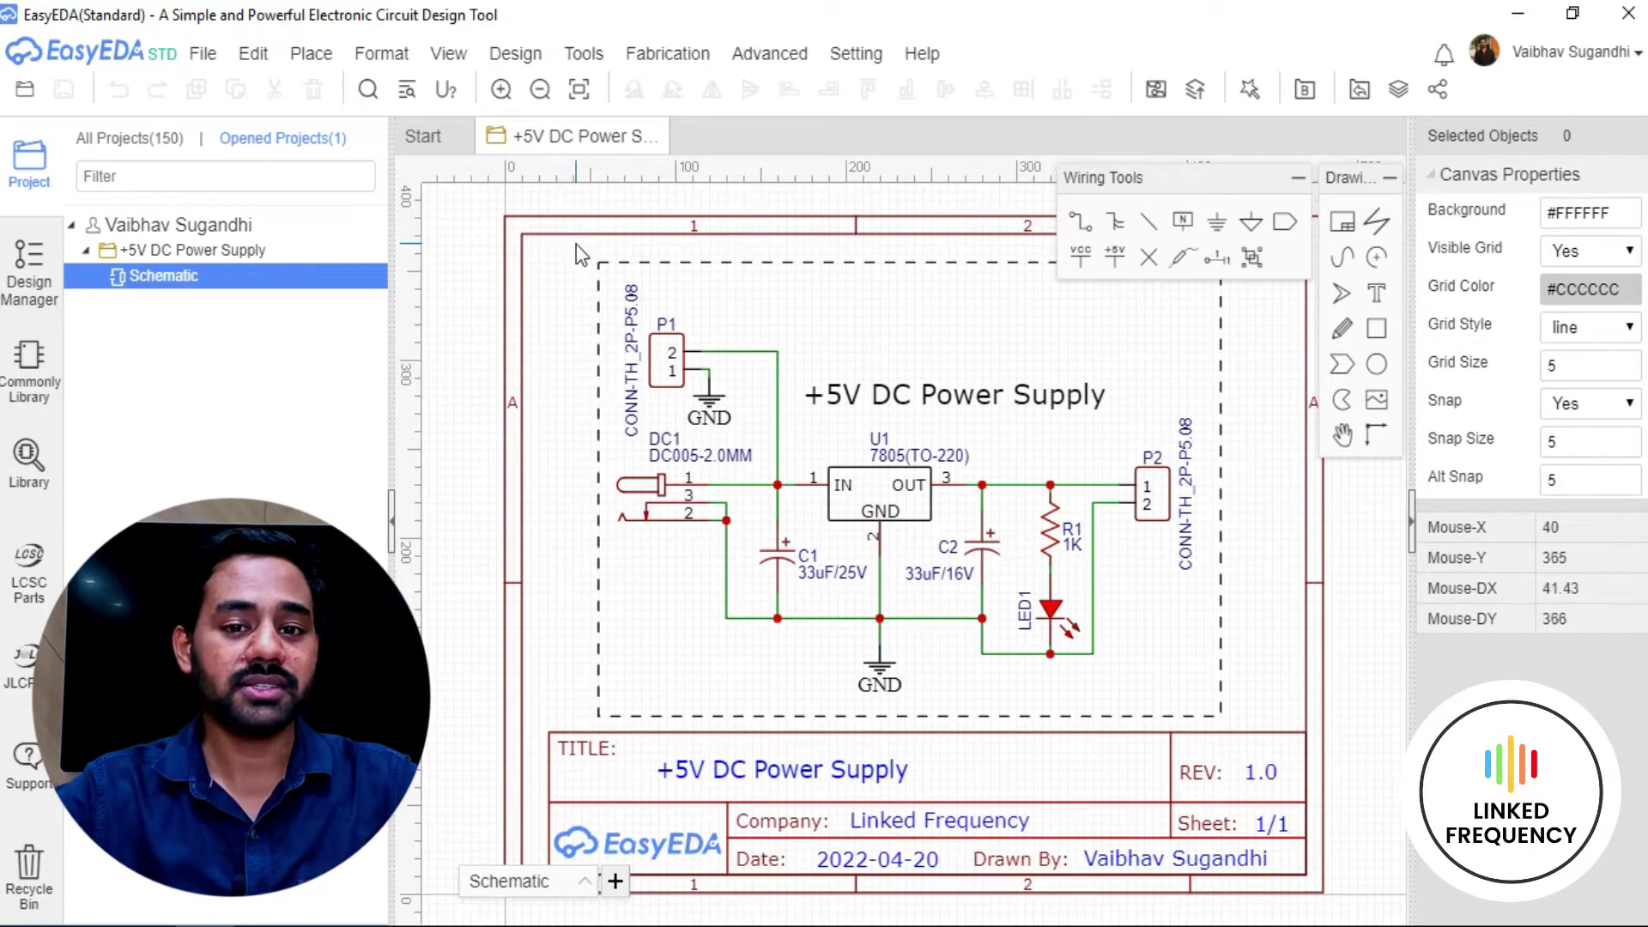
Convert the +5V DC Power Supply schematic to a PCB, with units in mm and 2 copper layers.
{"action": "left_click", "coordinate": [521, 55]}
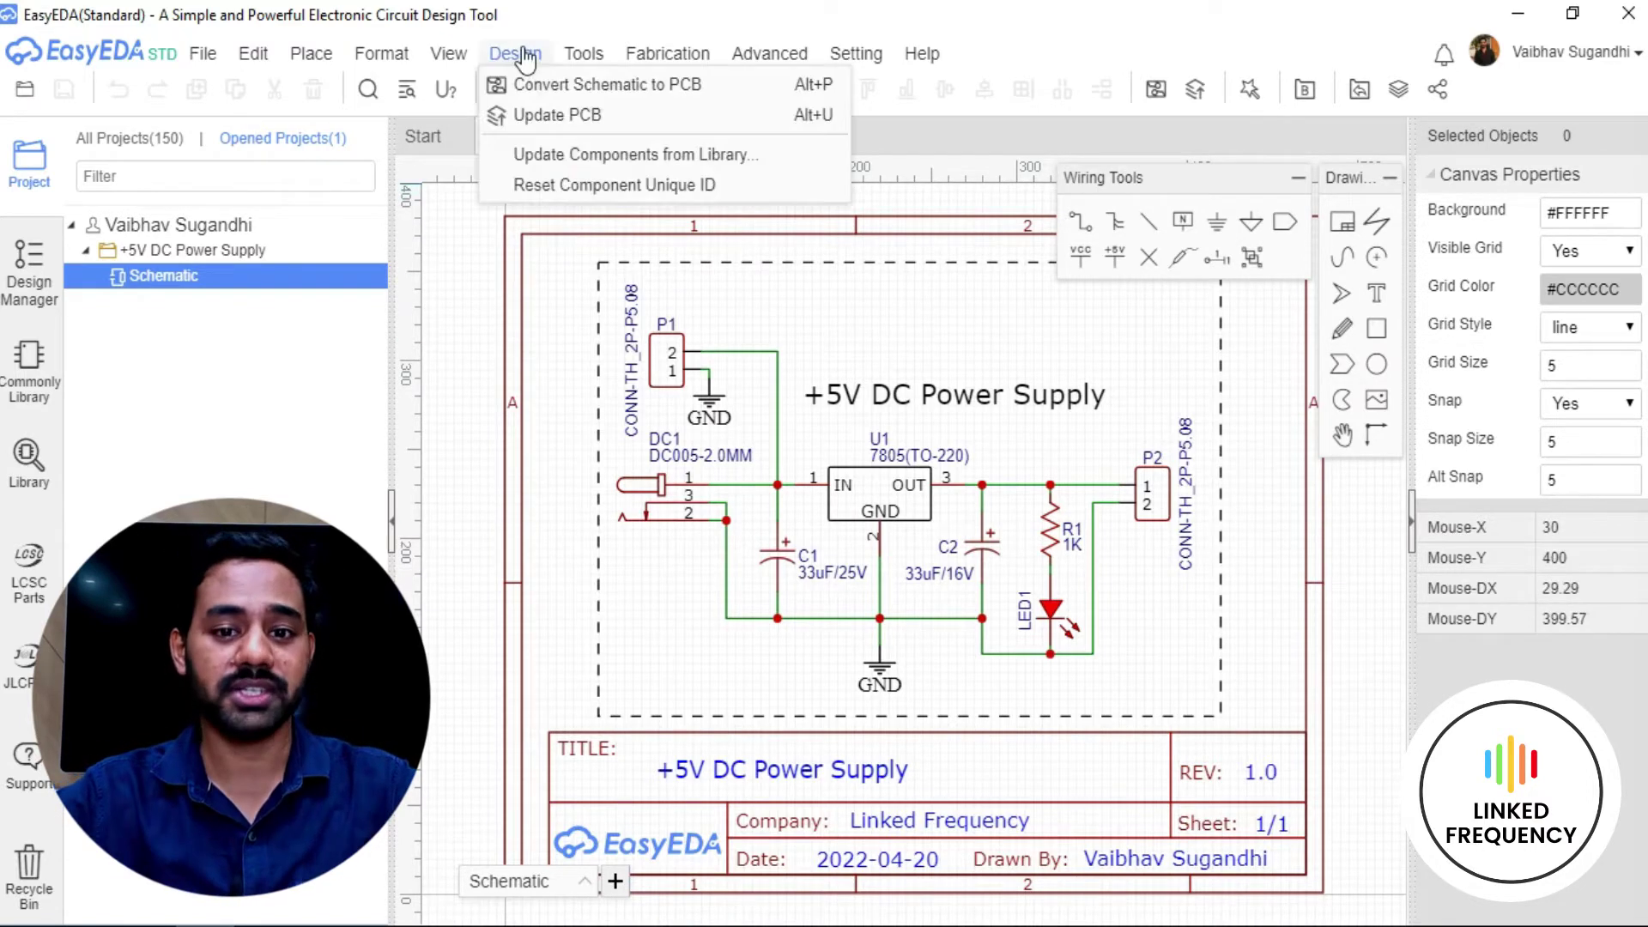
{"action": "left_click", "coordinate": [639, 86]}
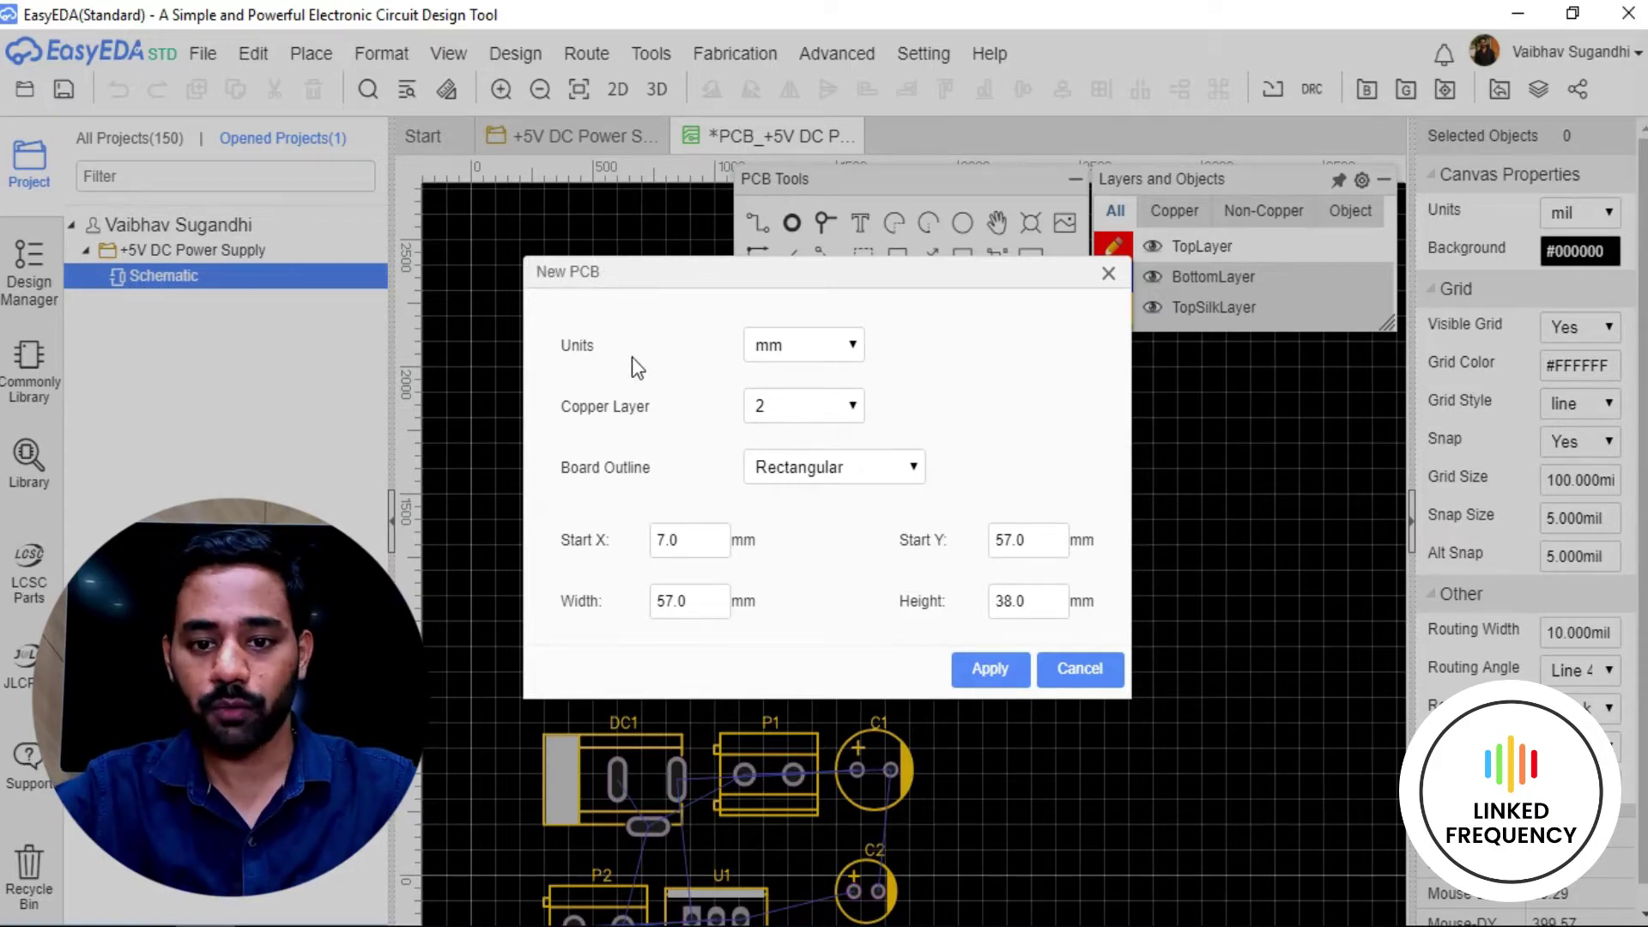
{"action": "left_click", "coordinate": [804, 344]}
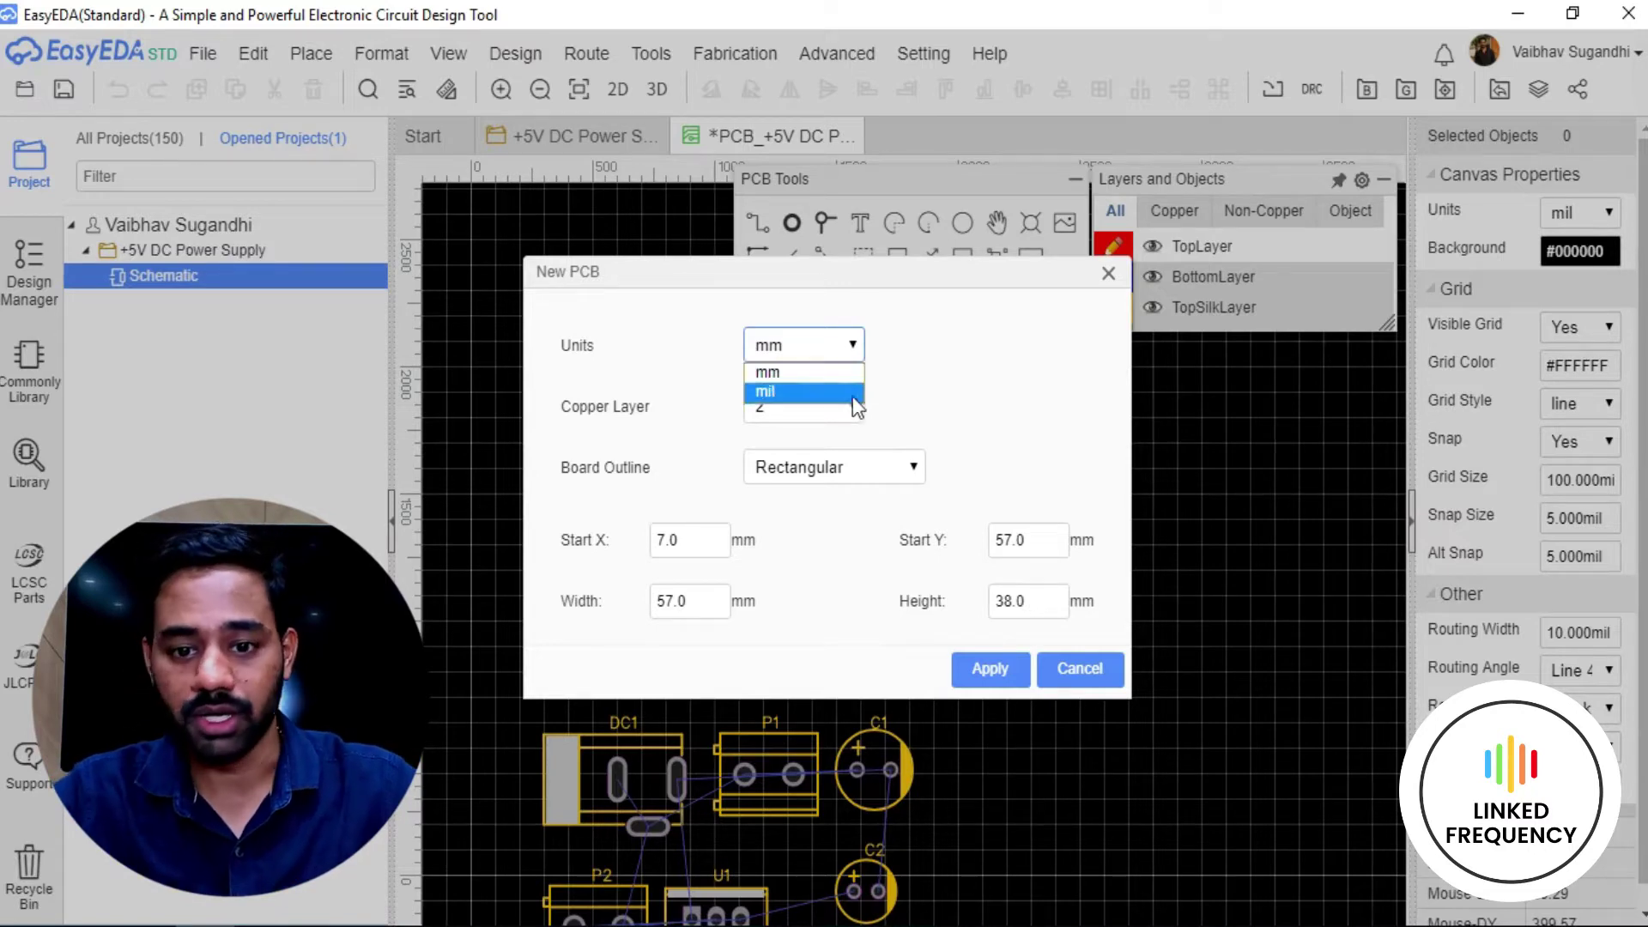
{"action": "left_click", "coordinate": [816, 374]}
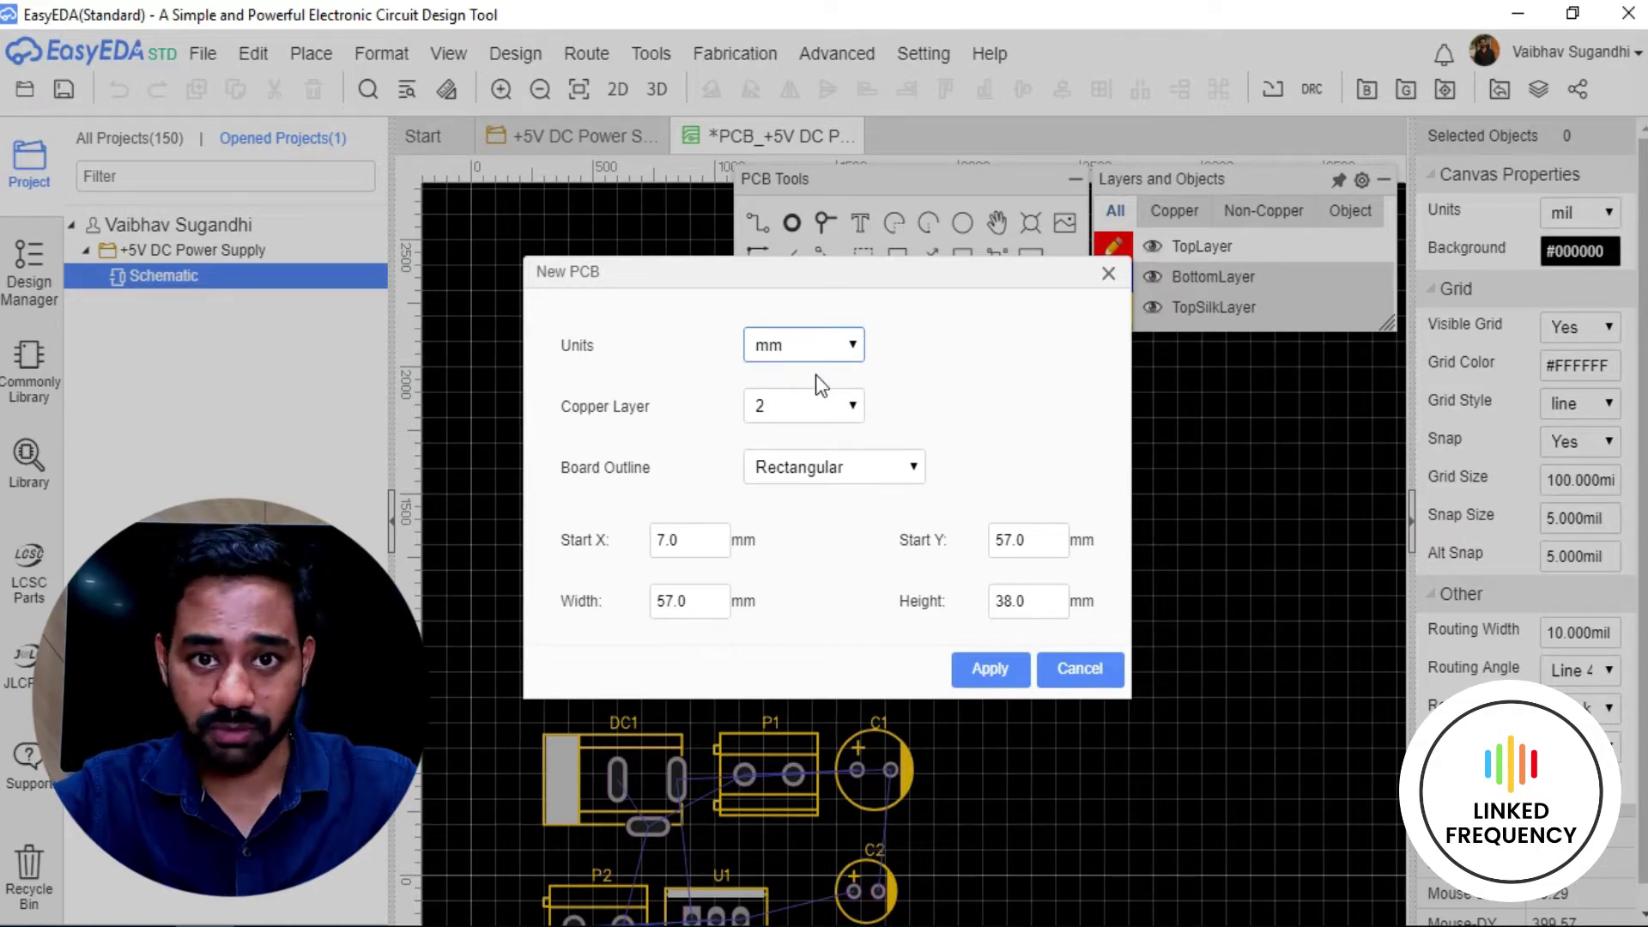
{"action": "left_click", "coordinate": [781, 414]}
{"action": "left_click", "coordinate": [771, 452]}
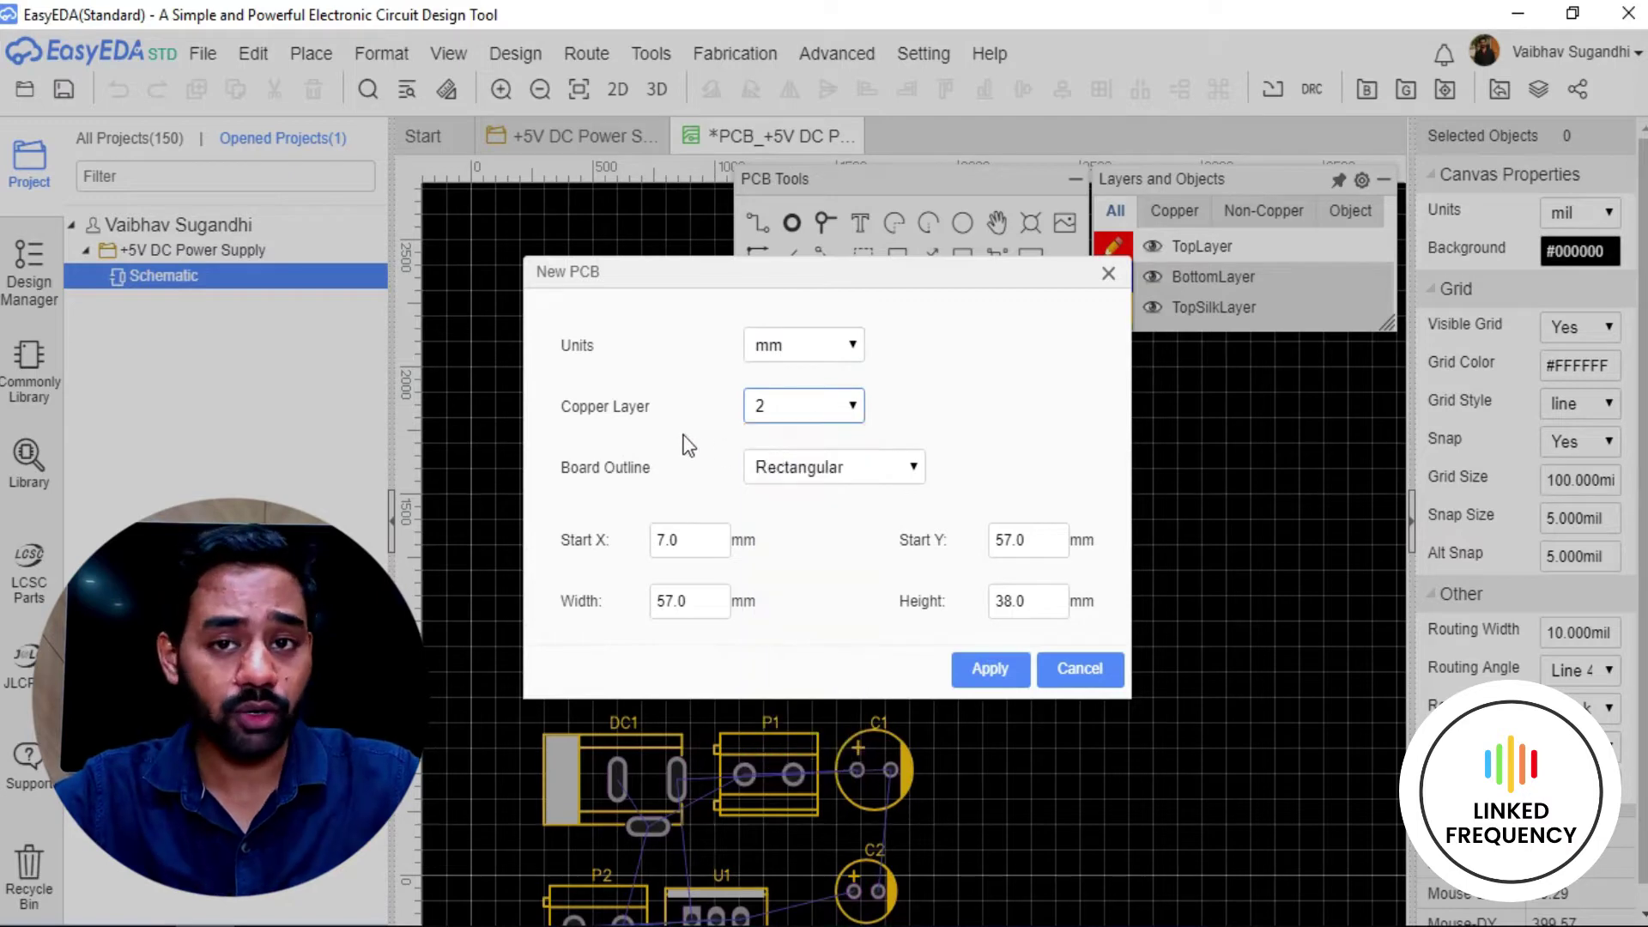
Try to set the new PCB's copper layer count to 1.
{"action": "left_click", "coordinate": [759, 410]}
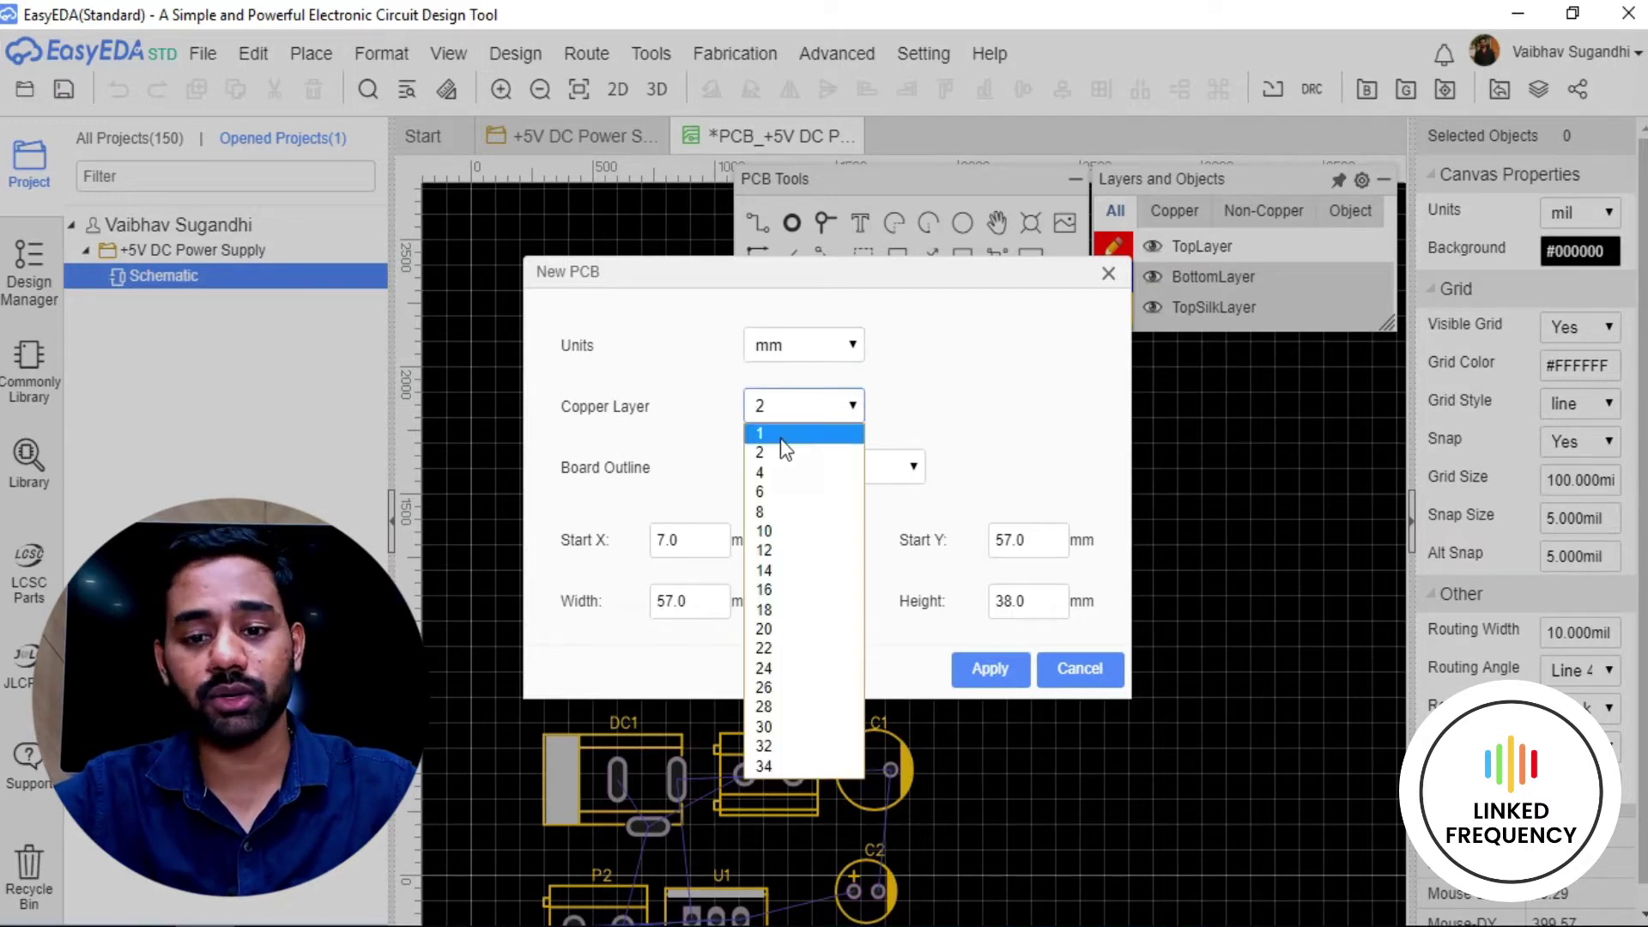
{"action": "left_click", "coordinate": [780, 438]}
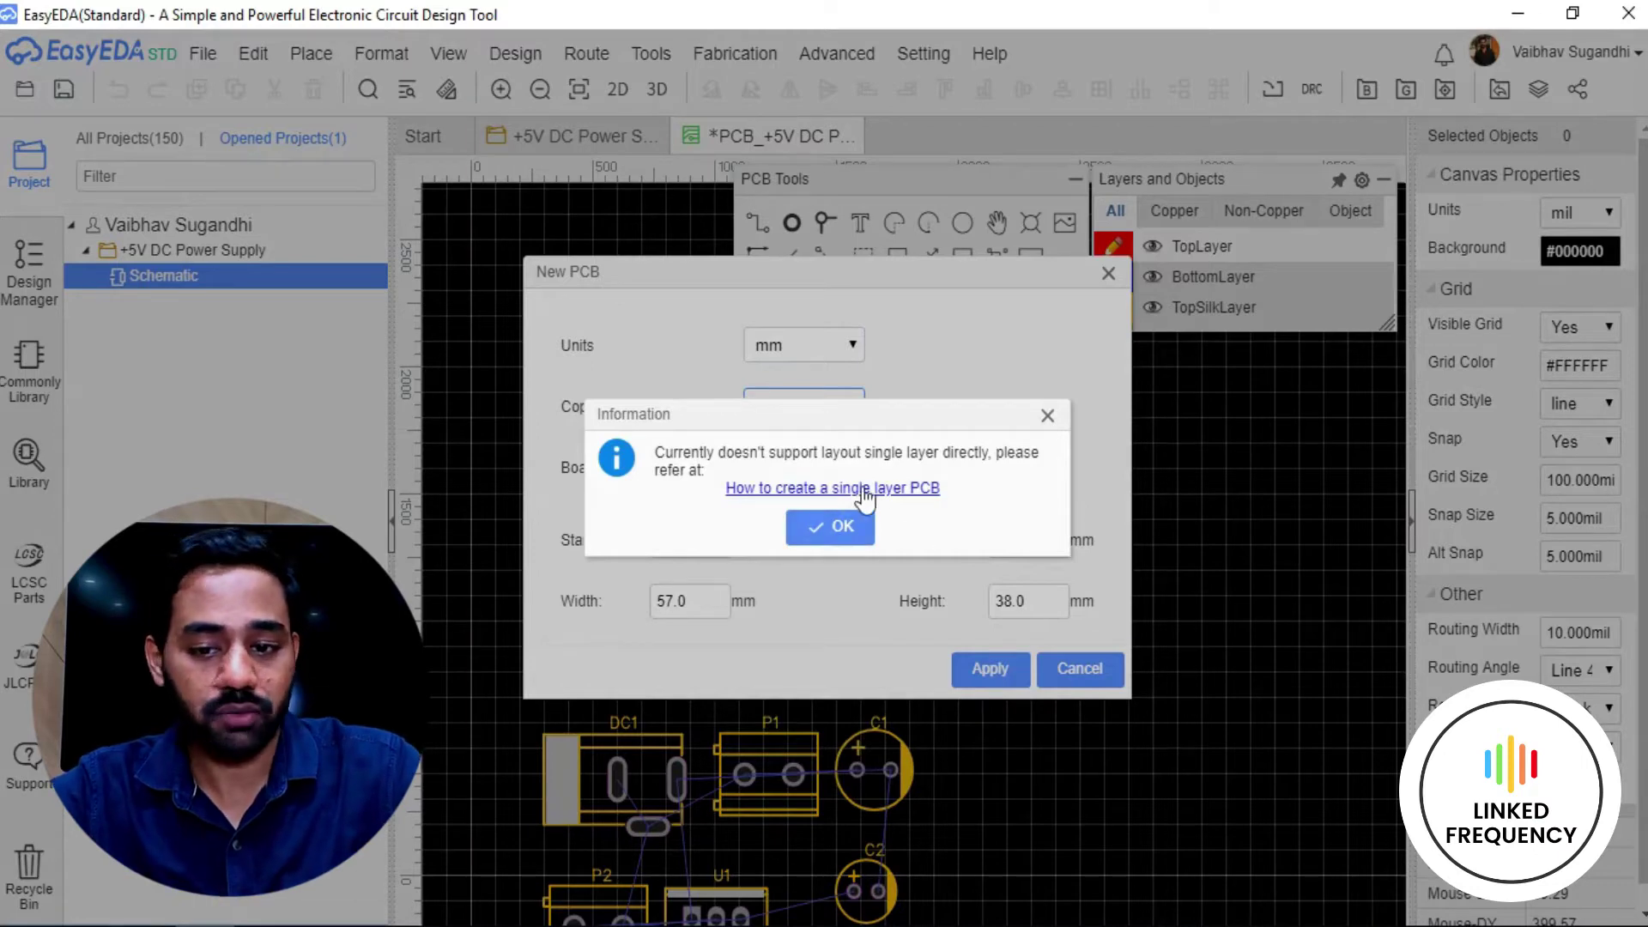
{"action": "left_click", "coordinate": [839, 536]}
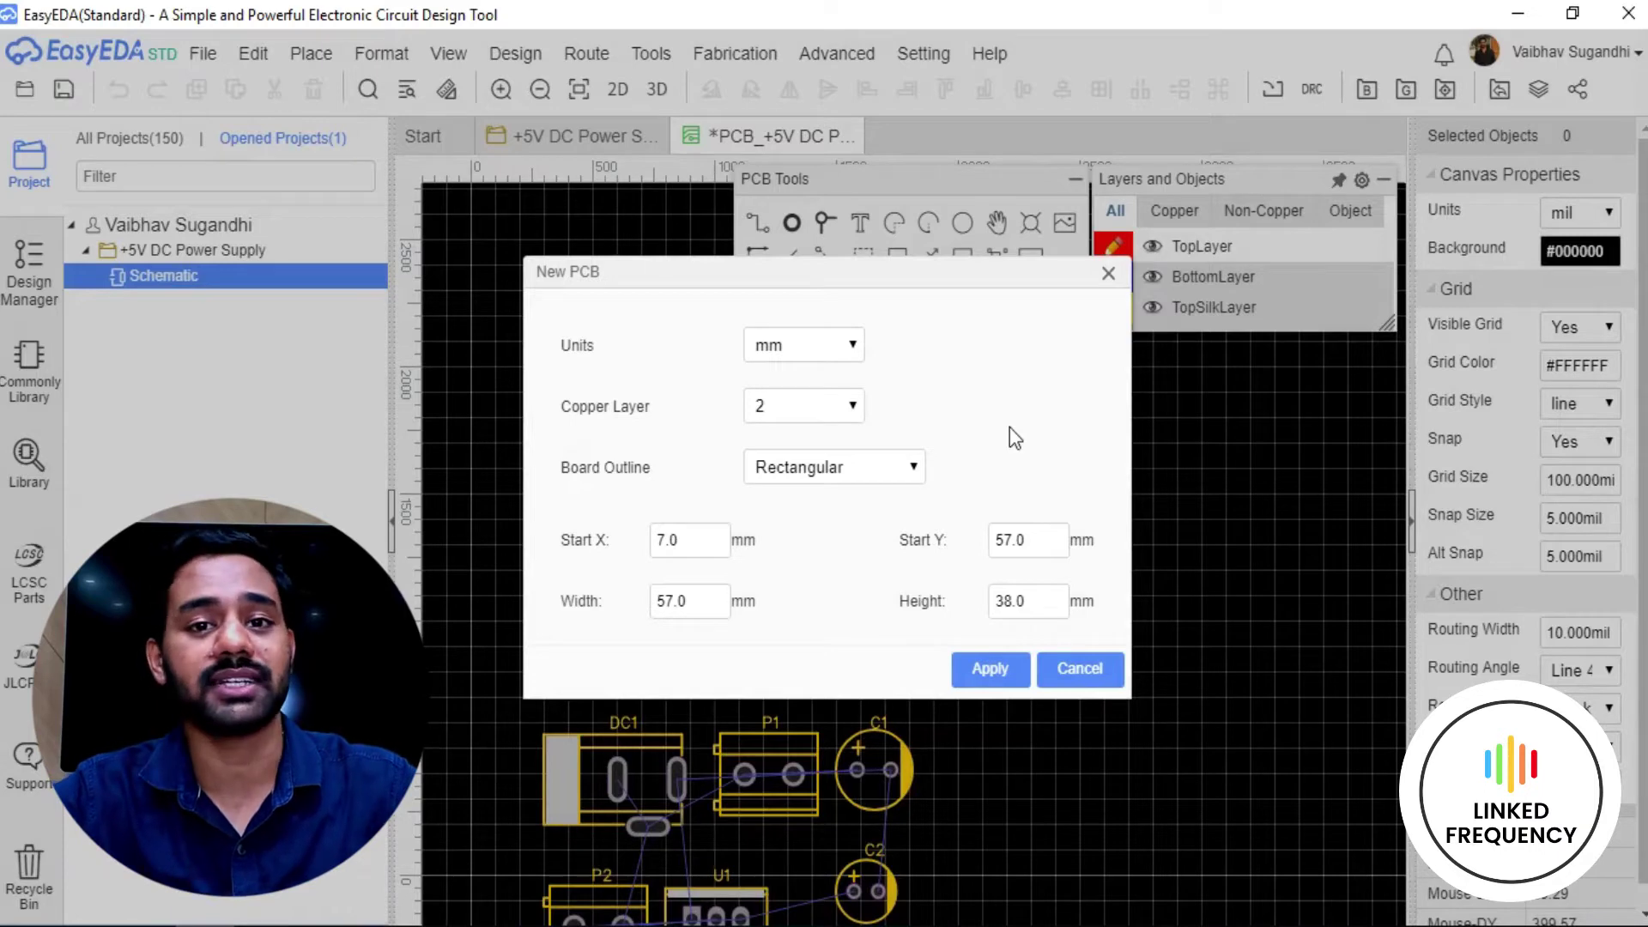
{"action": "left_click", "coordinate": [817, 411]}
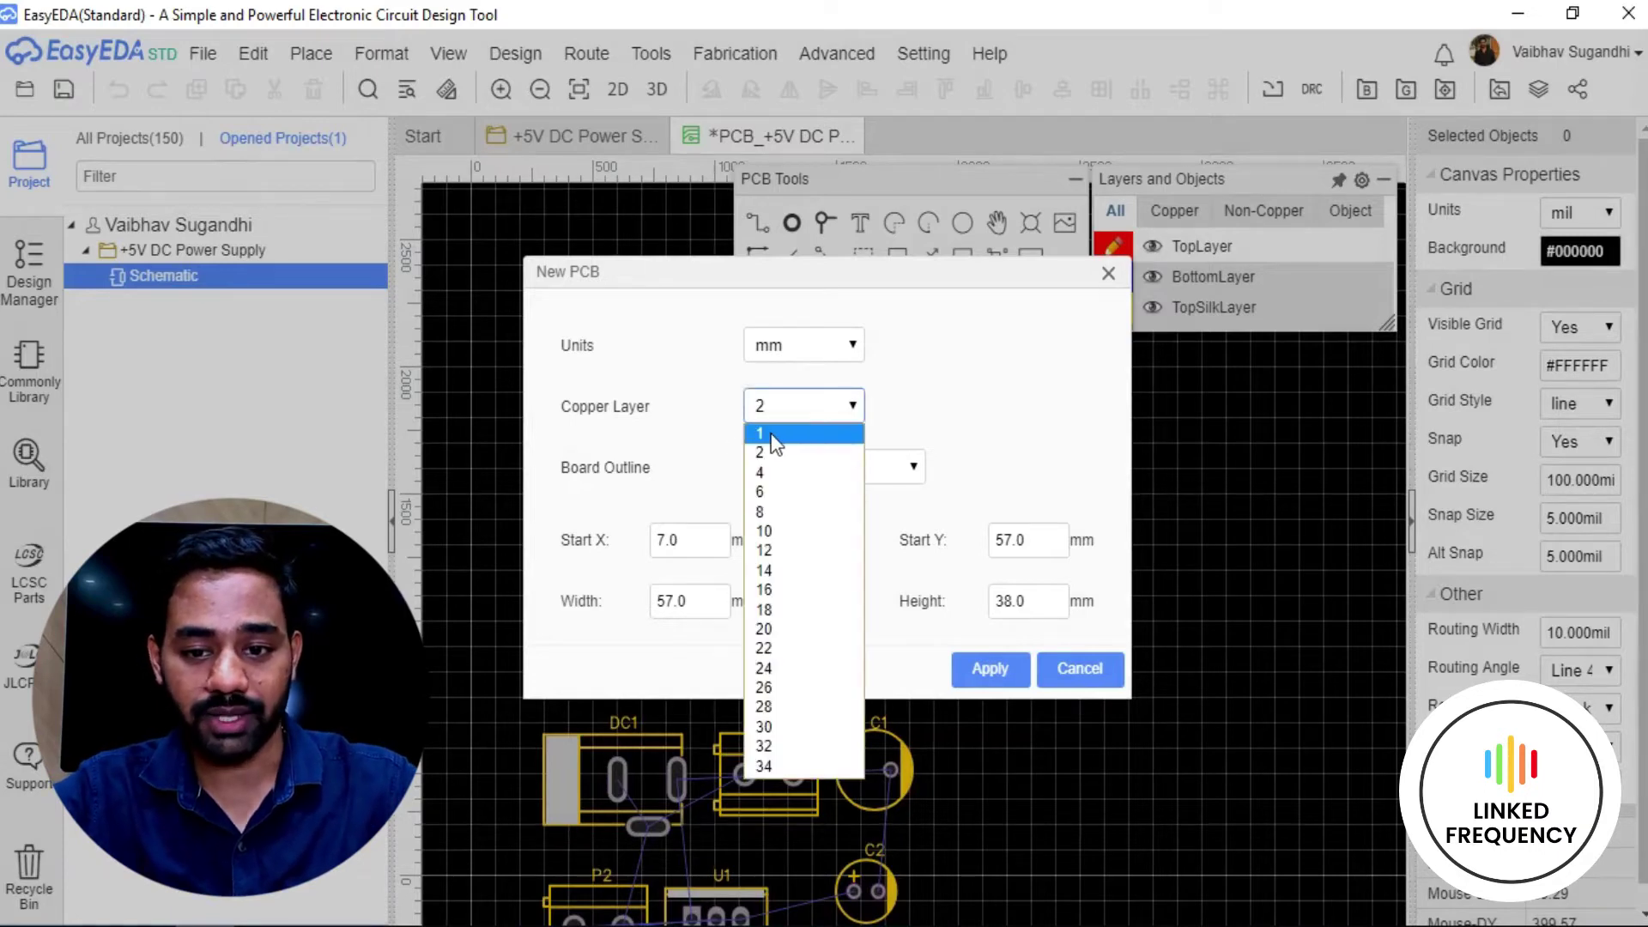
{"action": "left_click", "coordinate": [950, 427]}
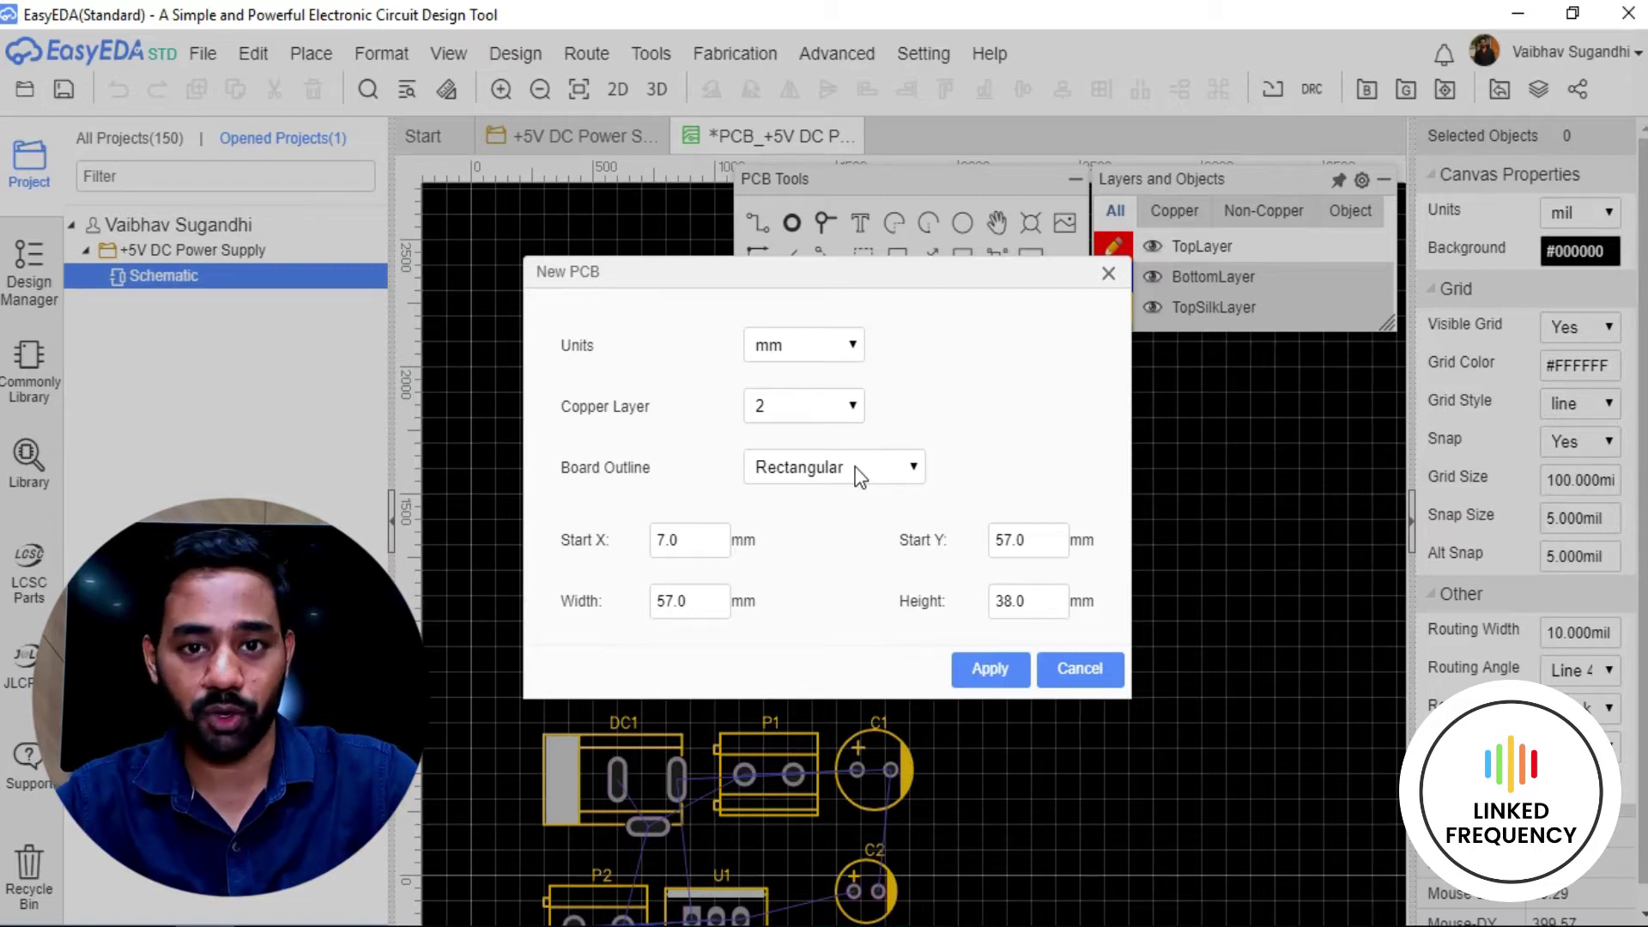
Set the rectangular board outline's Start X and Start Y to 0 mm.
{"action": "double_click", "coordinate": [690, 545]}
{"action": "type", "text": "0"}
{"action": "key", "text": "Tab"}
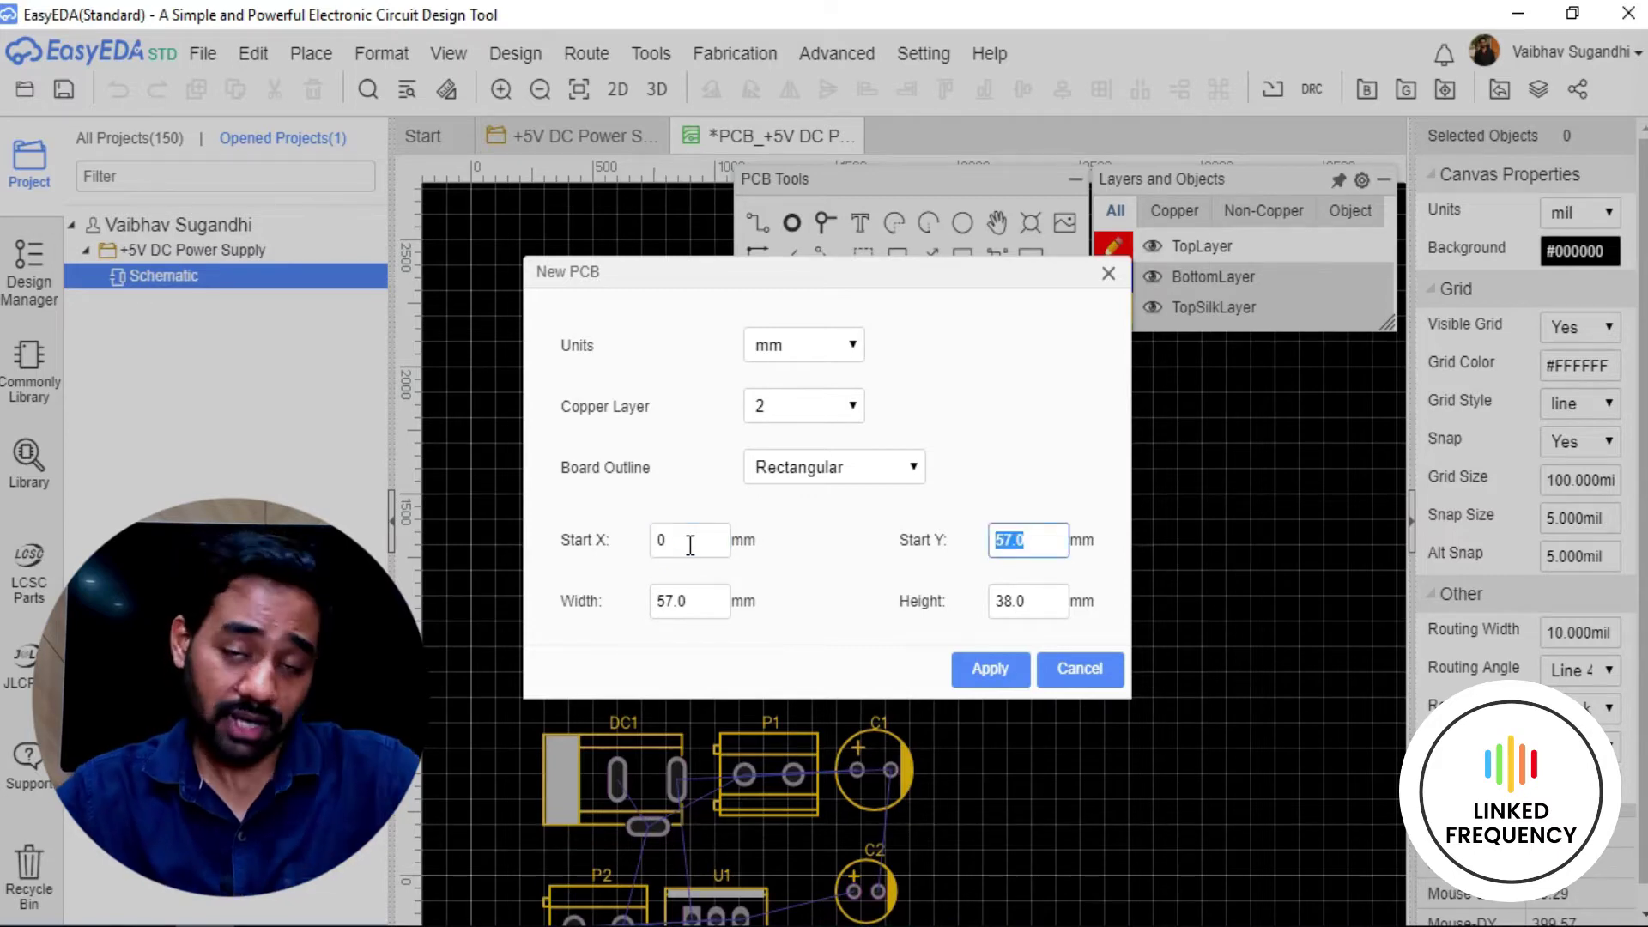
{"action": "type", "text": "0"}
Set the board outline's width to 50 mm and height to 35 mm, and create the board.
{"action": "double_click", "coordinate": [699, 599]}
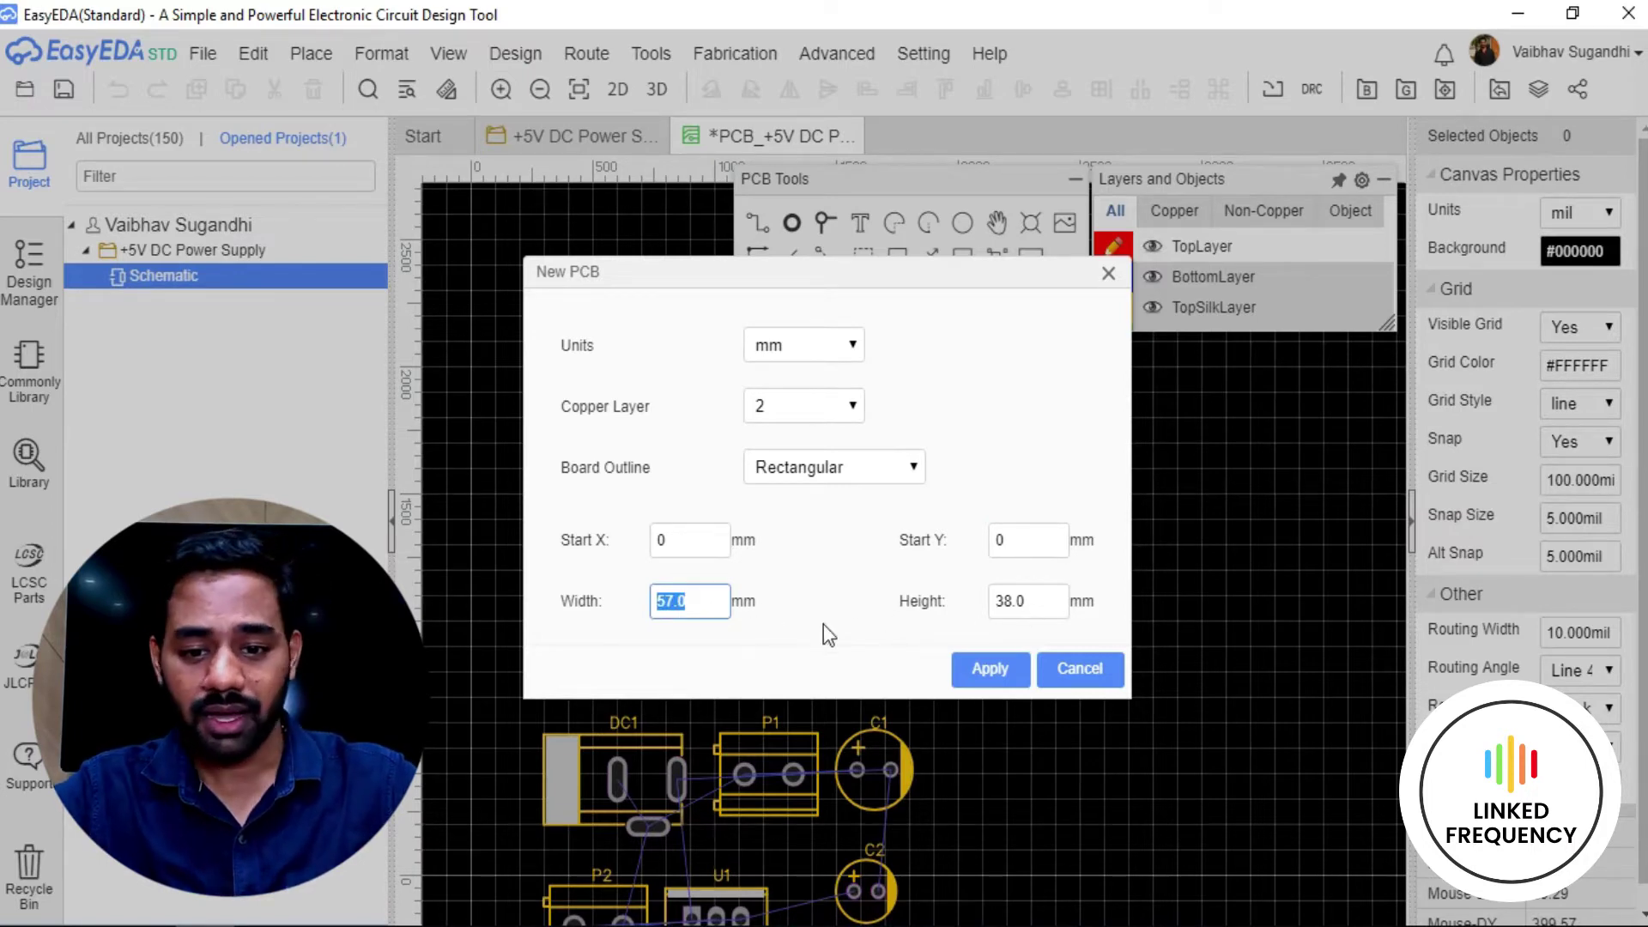
{"action": "type", "text": "50"}
{"action": "key", "text": "Tab"}
{"action": "type", "text": "35"}
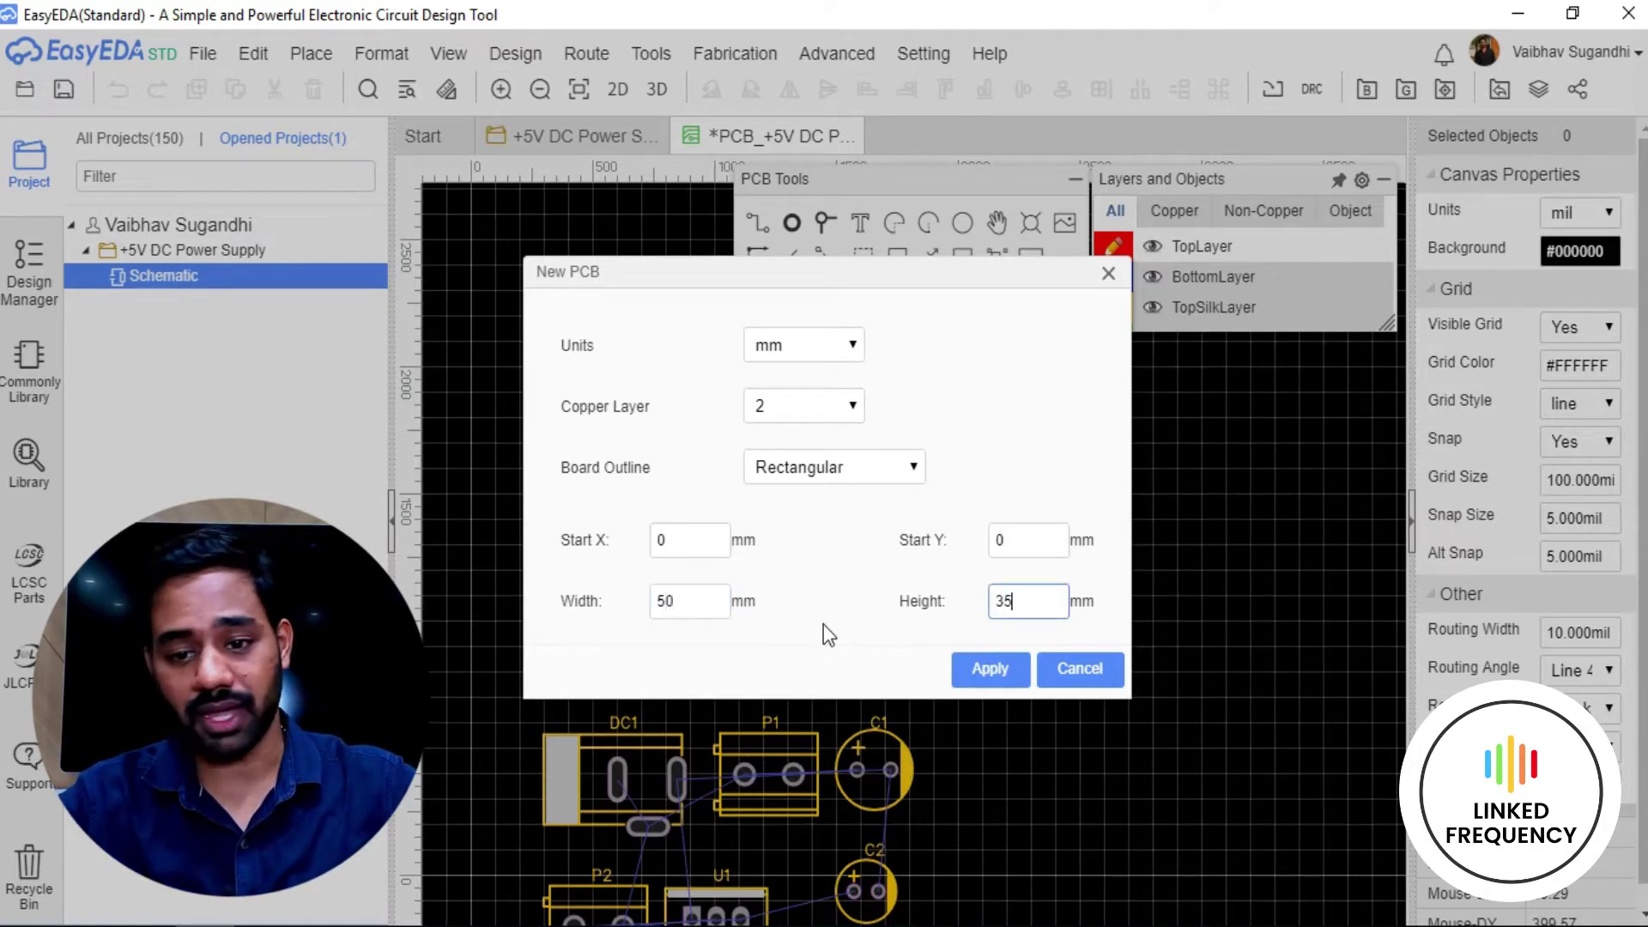
{"action": "left_click", "coordinate": [818, 600]}
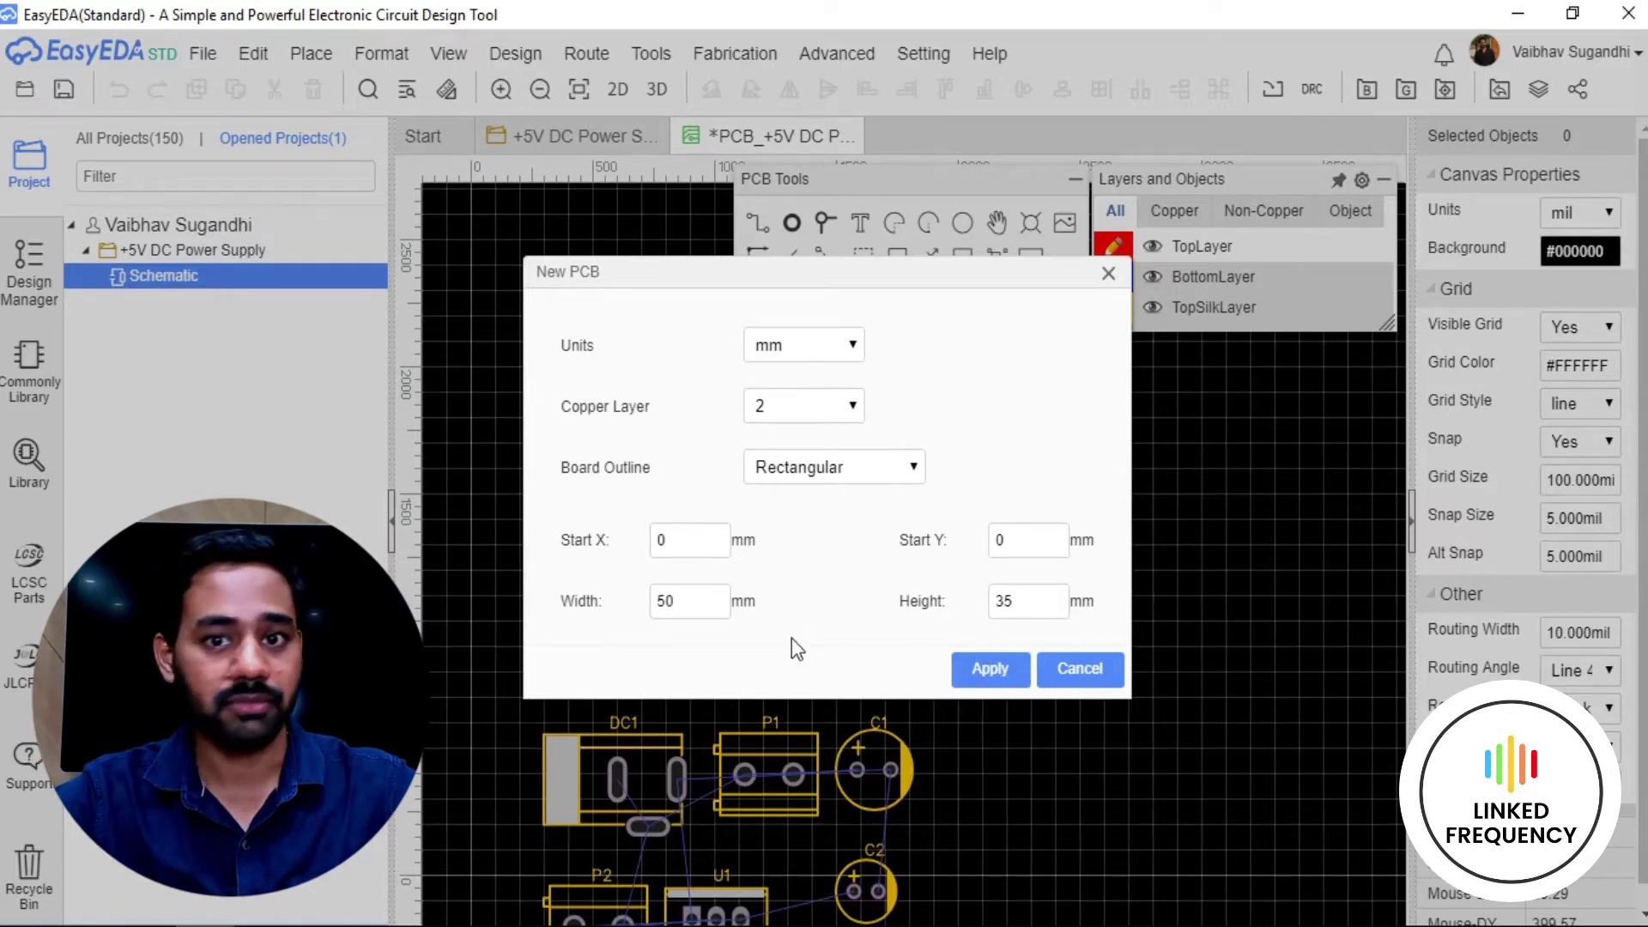
{"action": "left_click", "coordinate": [987, 671]}
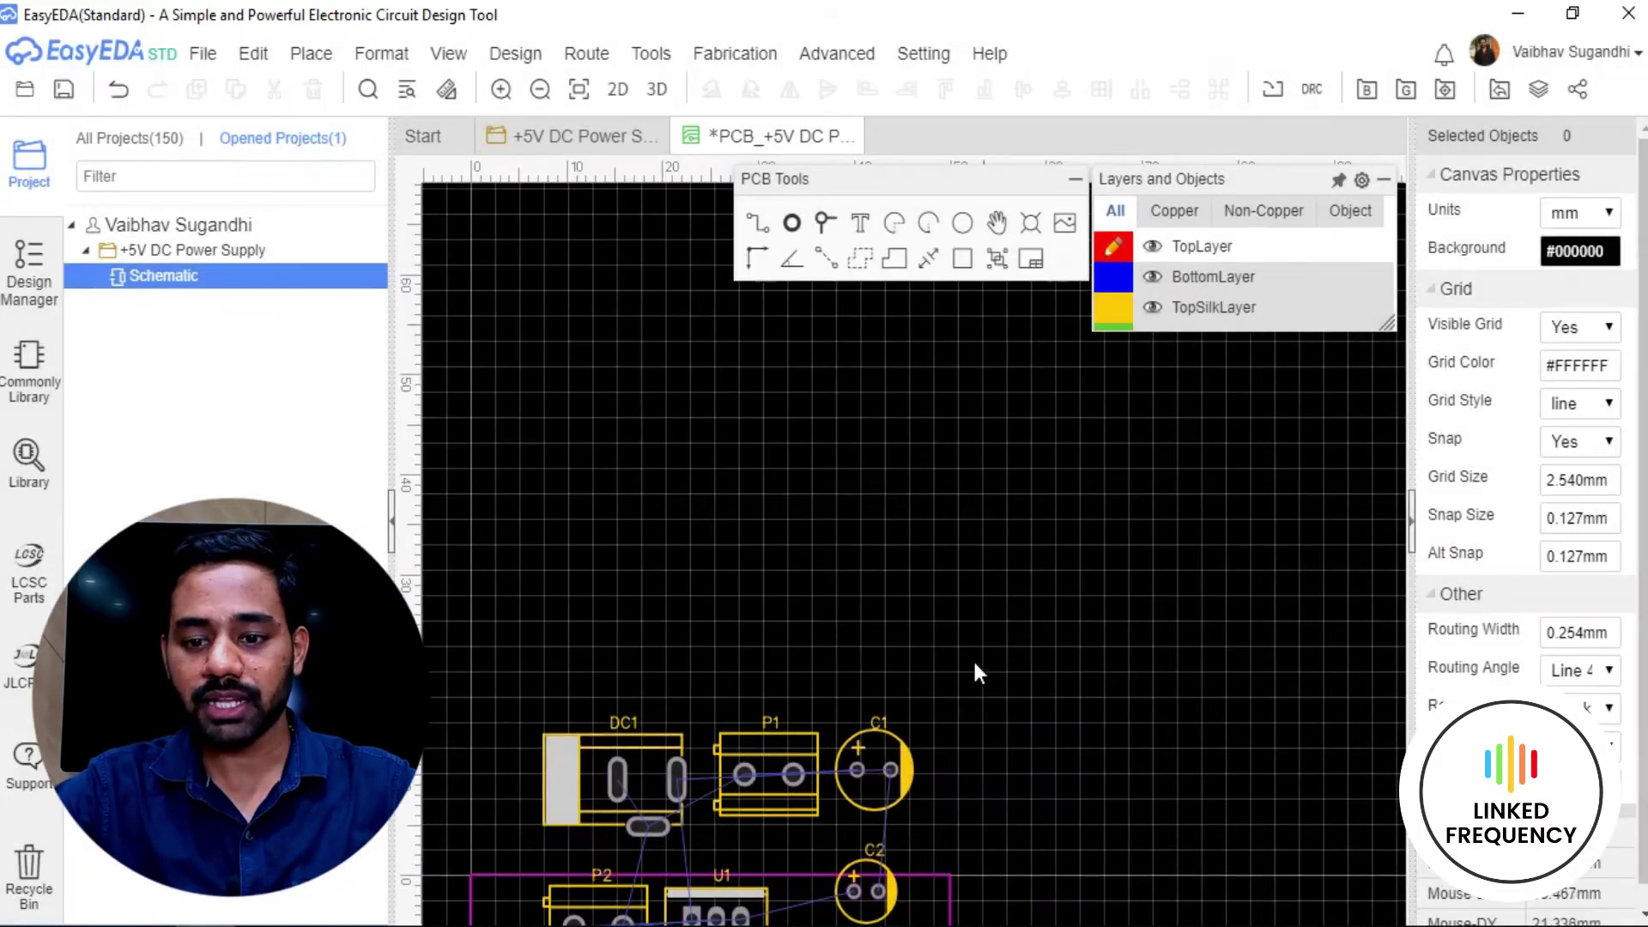
Select all eight component footprints and move them together outside the board outline, to its right.
{"action": "scroll", "coordinate": [962, 643], "scroll_direction": "down", "scroll_amount": 3}
{"action": "right_click_drag", "start_coordinate": [955, 622], "coordinate": [839, 544]}
{"action": "scroll", "coordinate": [799, 566], "scroll_direction": "up", "scroll_amount": 3}
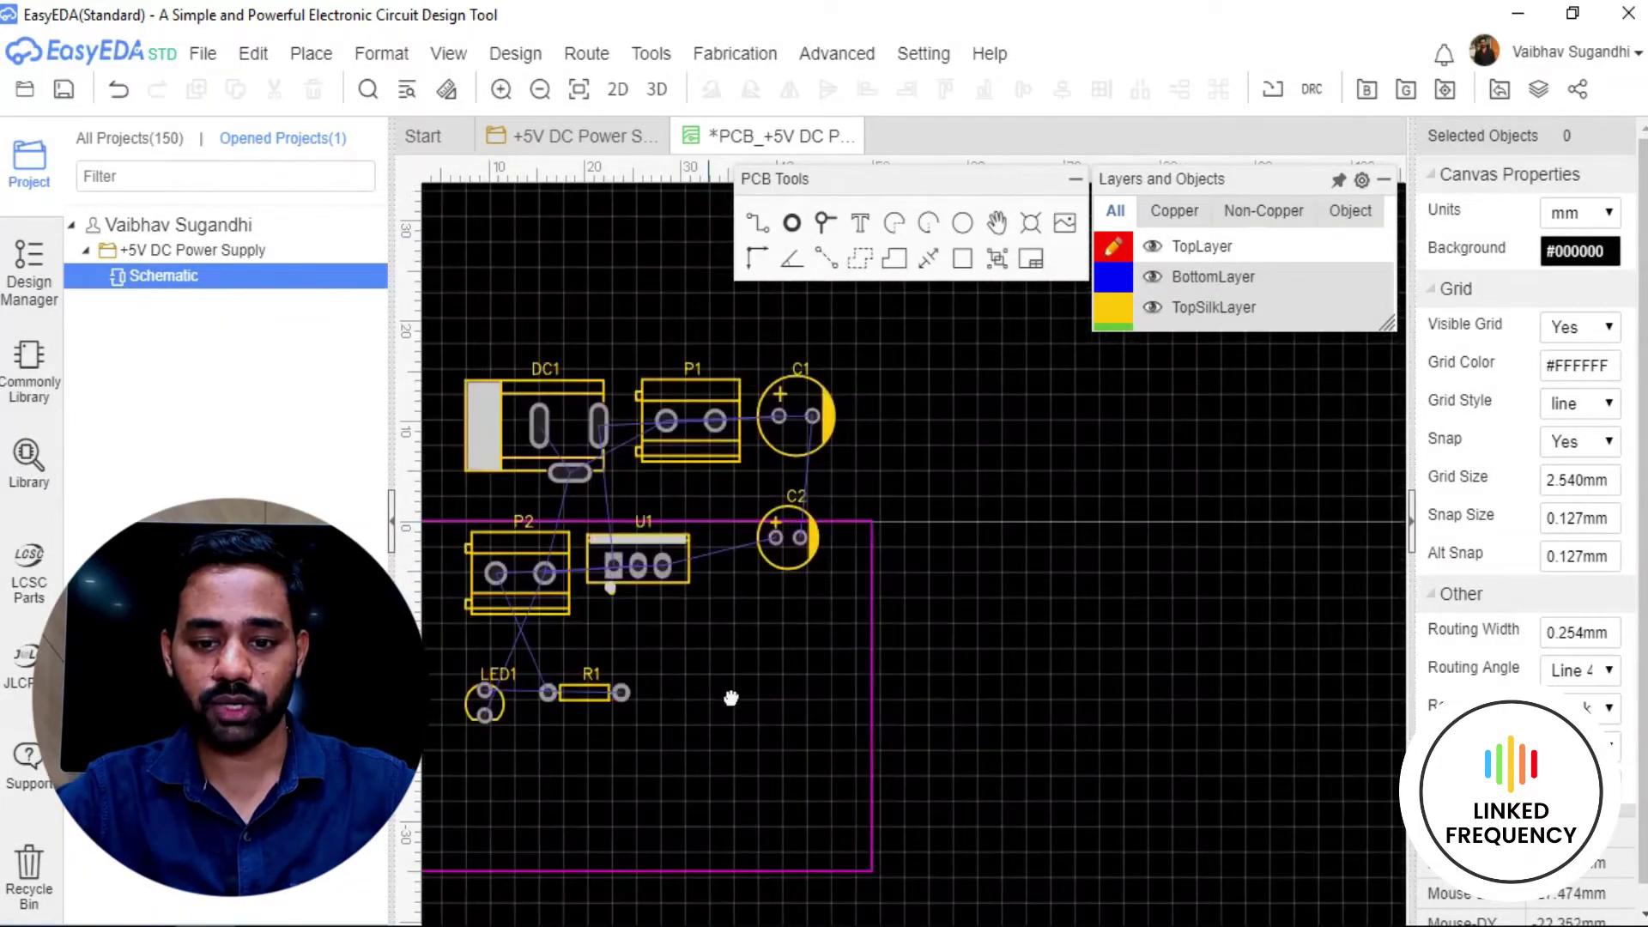
{"action": "right_click_drag", "start_coordinate": [732, 696], "coordinate": [923, 383]}
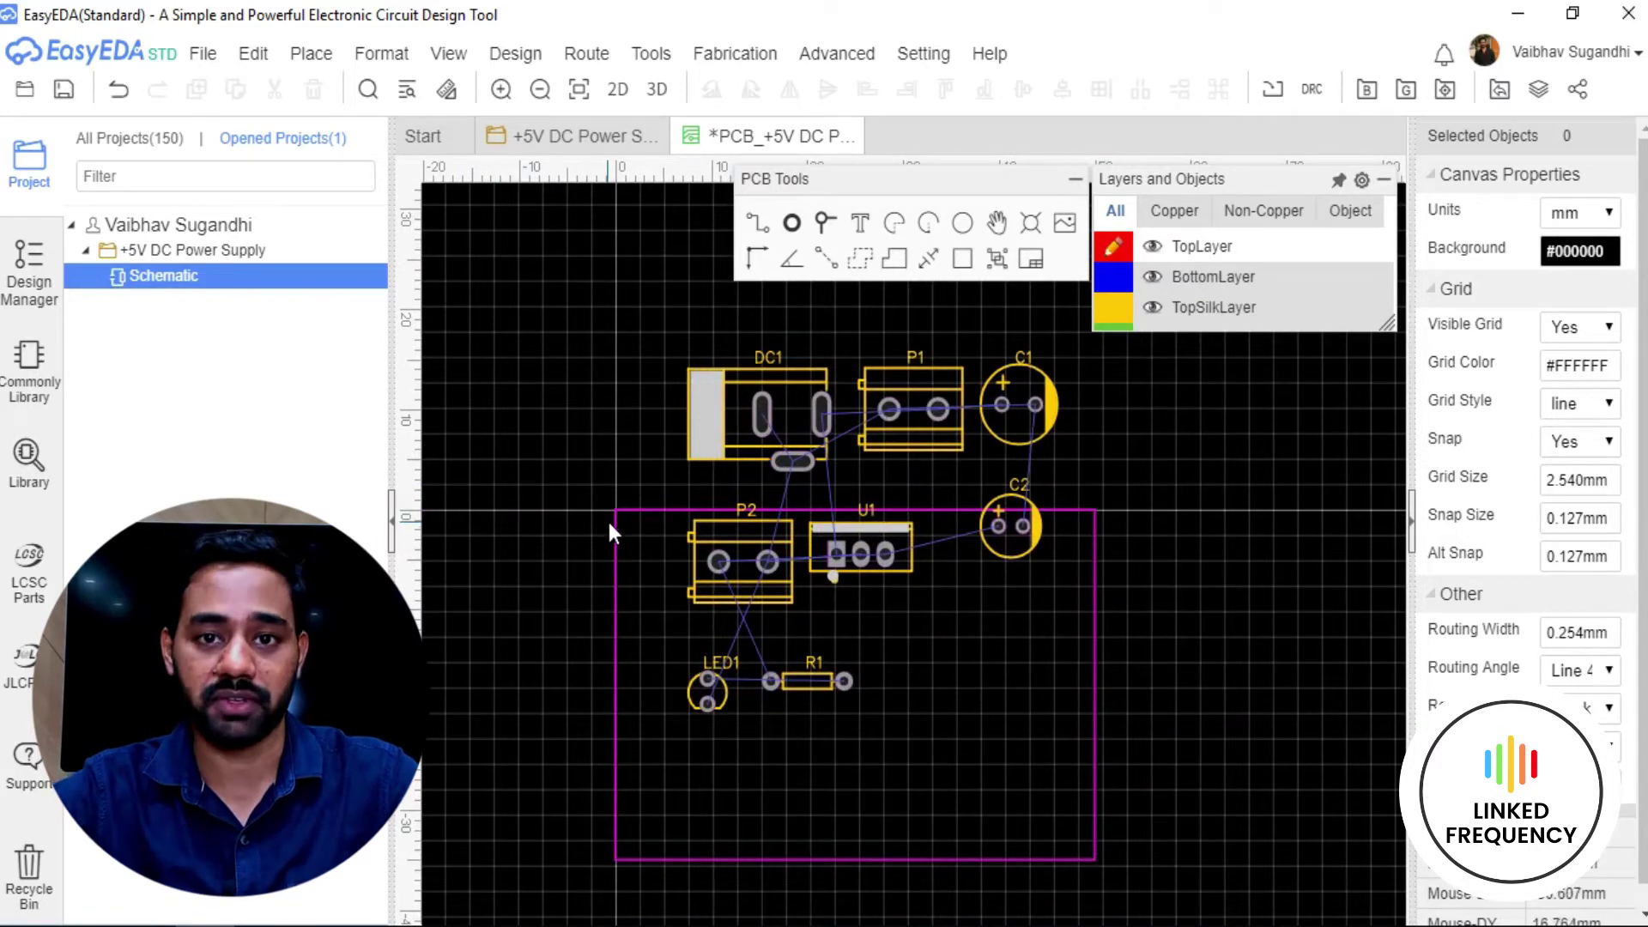
{"action": "scroll", "coordinate": [610, 522], "scroll_direction": "up", "scroll_amount": 2}
{"action": "scroll", "coordinate": [533, 620], "scroll_direction": "down", "scroll_amount": 4}
{"action": "left_click_drag", "start_coordinate": [566, 435], "coordinate": [770, 691]}
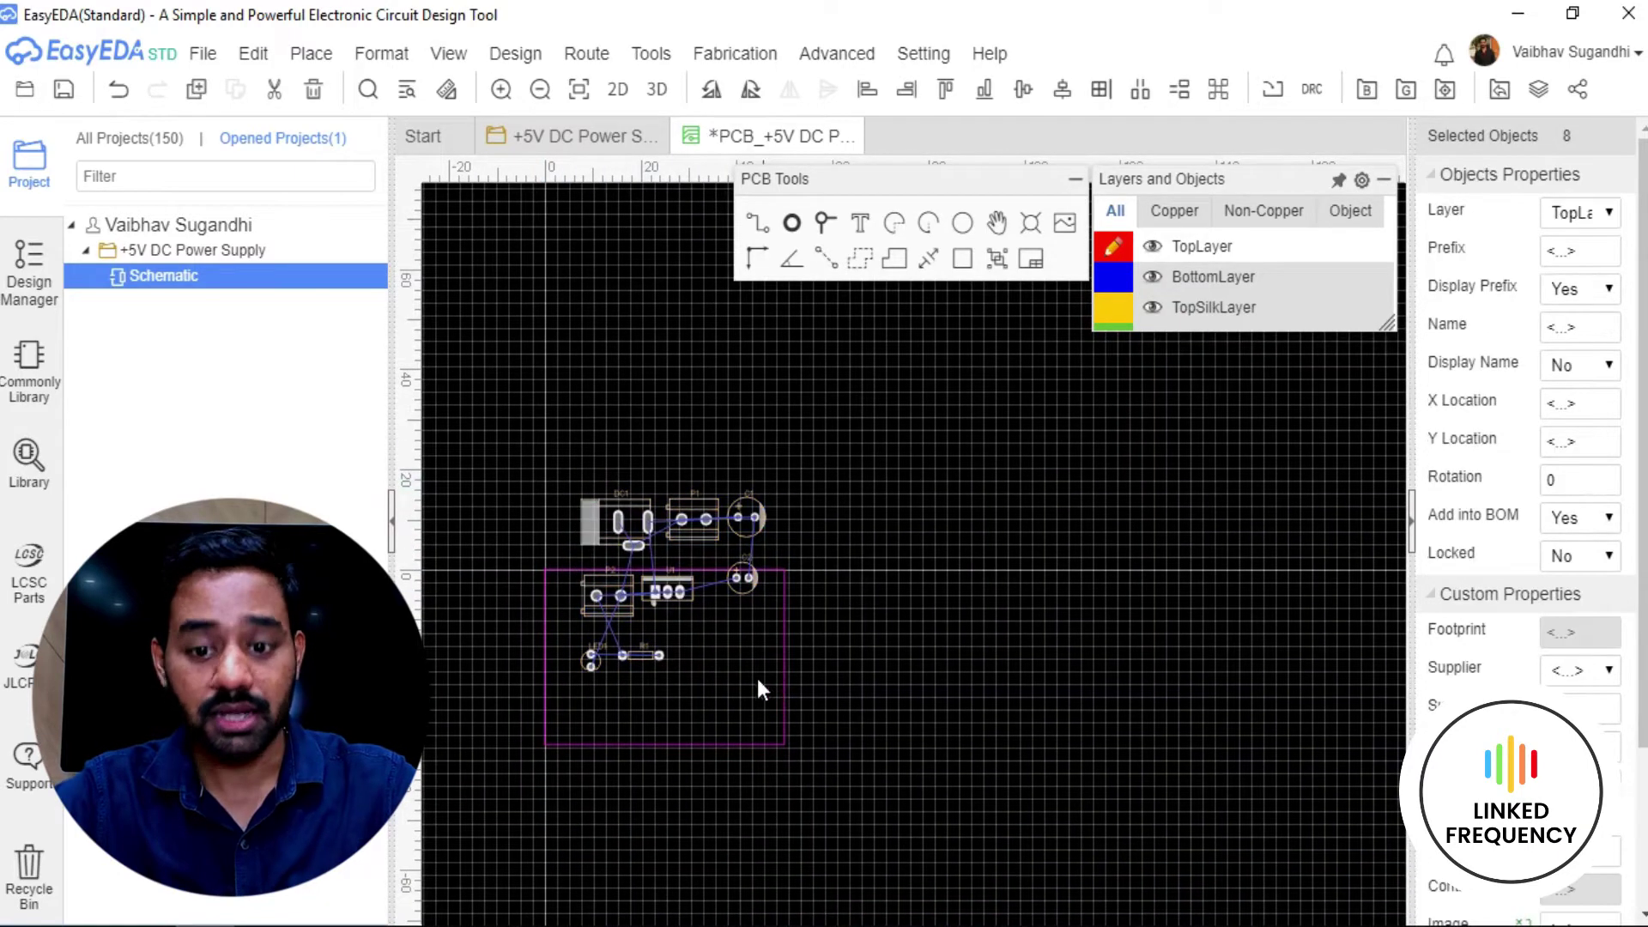
{"action": "left_click_drag", "start_coordinate": [607, 527], "coordinate": [1021, 642]}
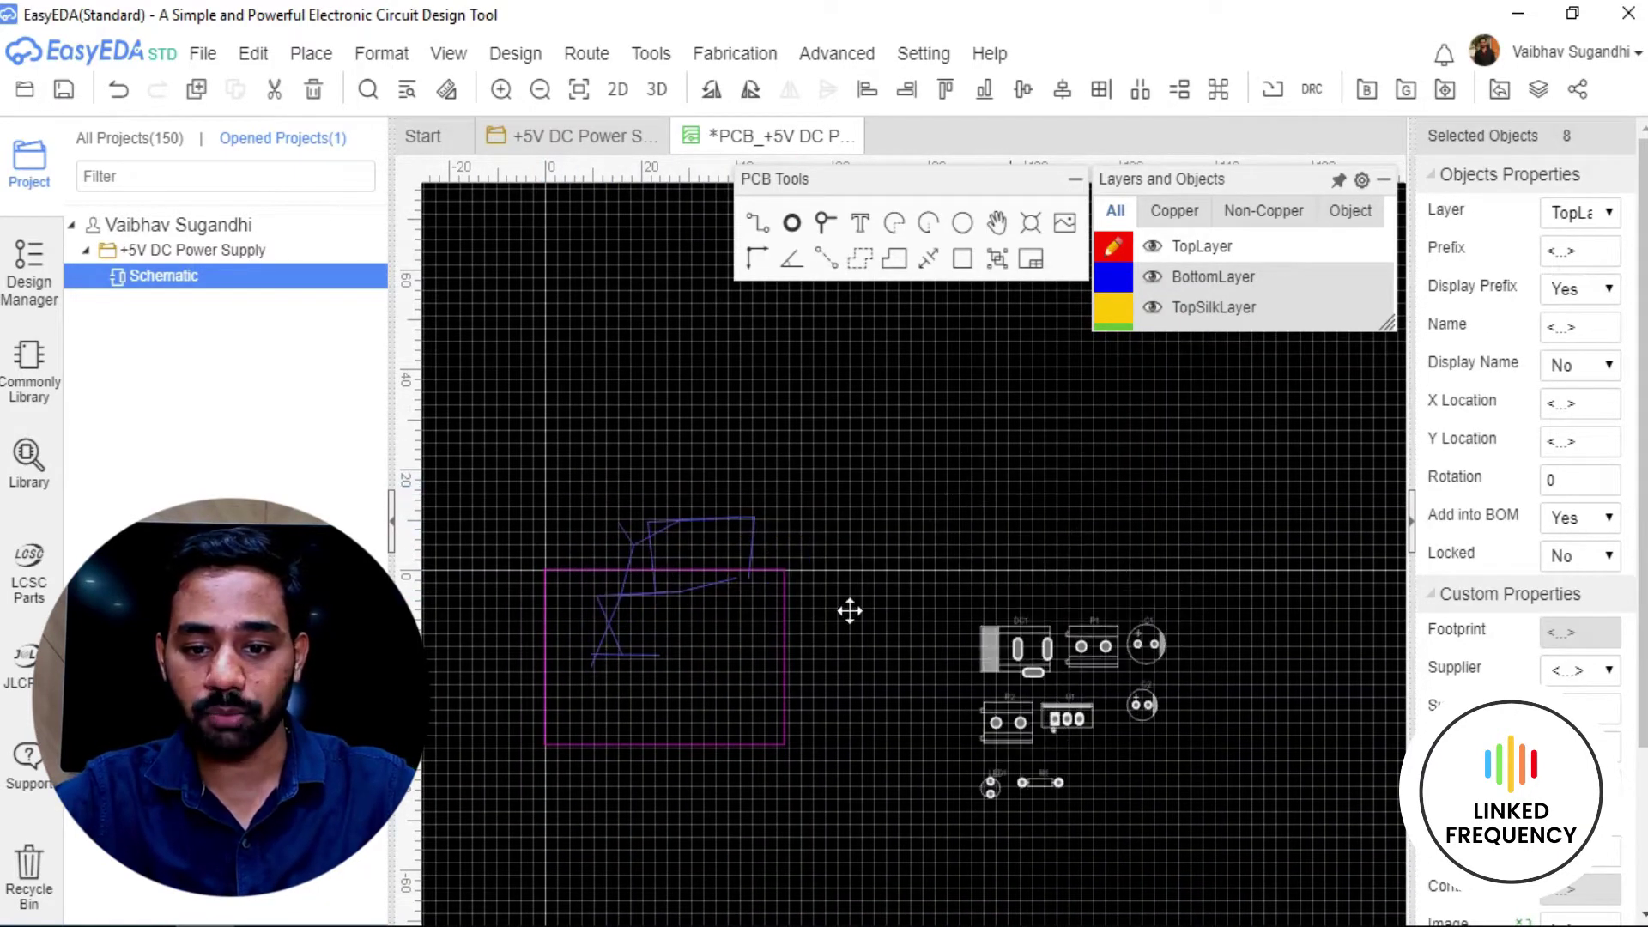
Examine the empty board outline up close and check its track properties.
{"action": "scroll", "coordinate": [684, 573], "scroll_direction": "up", "scroll_amount": 4}
{"action": "right_click_drag", "start_coordinate": [696, 682], "coordinate": [930, 563]}
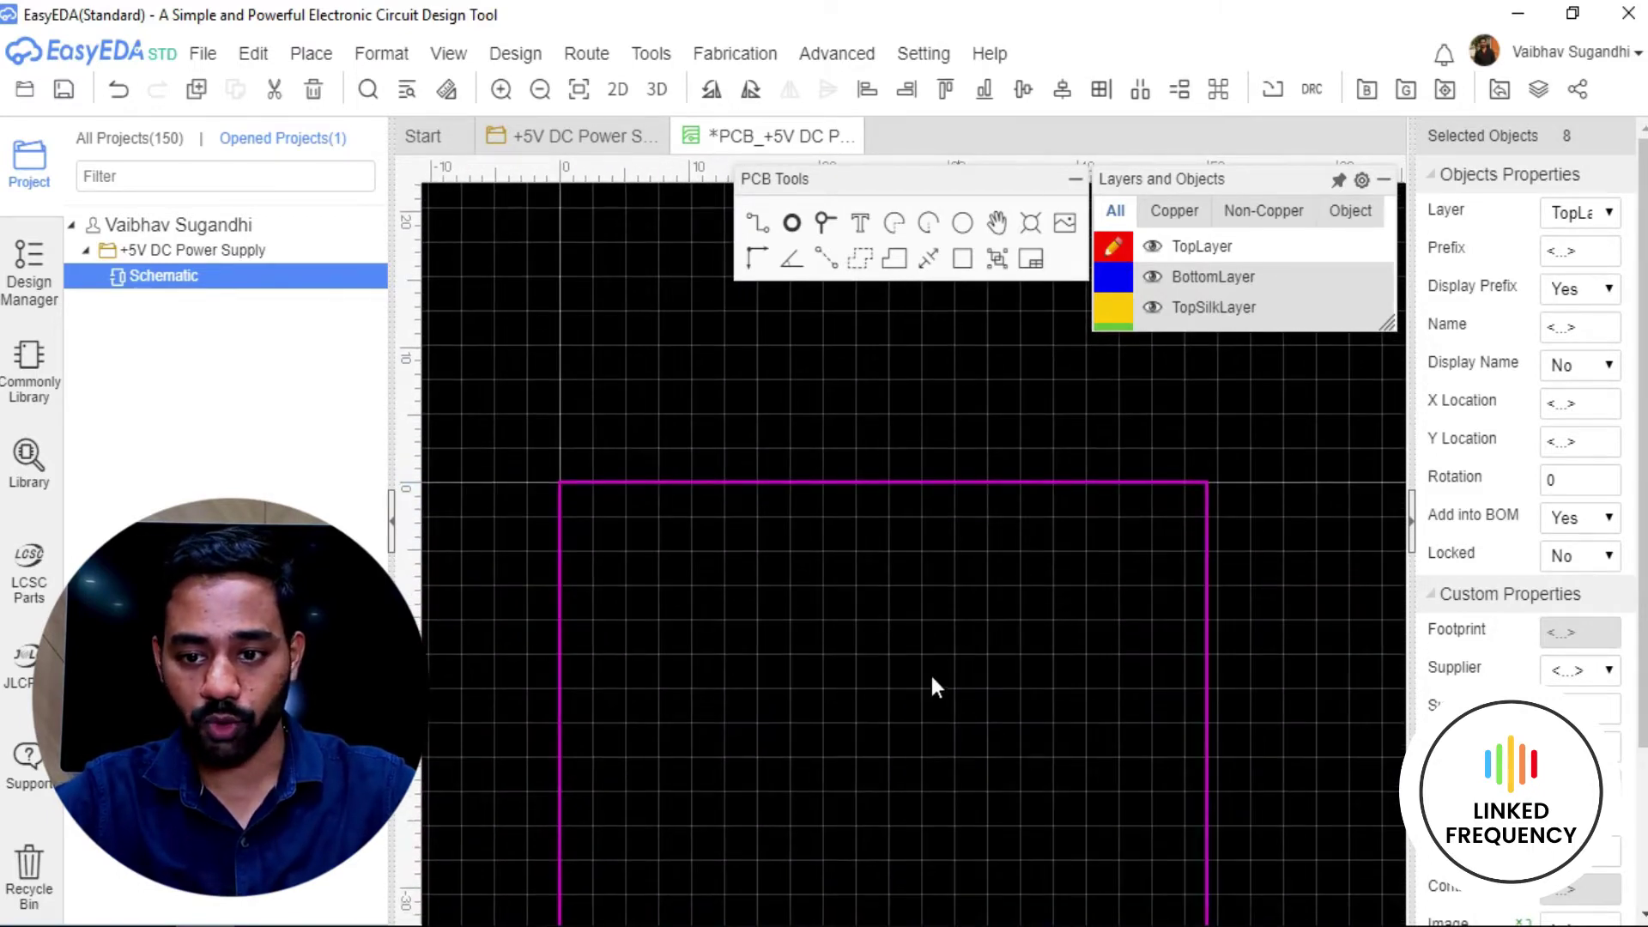
{"action": "scroll", "coordinate": [892, 633], "scroll_direction": "down", "scroll_amount": 1}
{"action": "scroll", "coordinate": [798, 513], "scroll_direction": "up", "scroll_amount": 1}
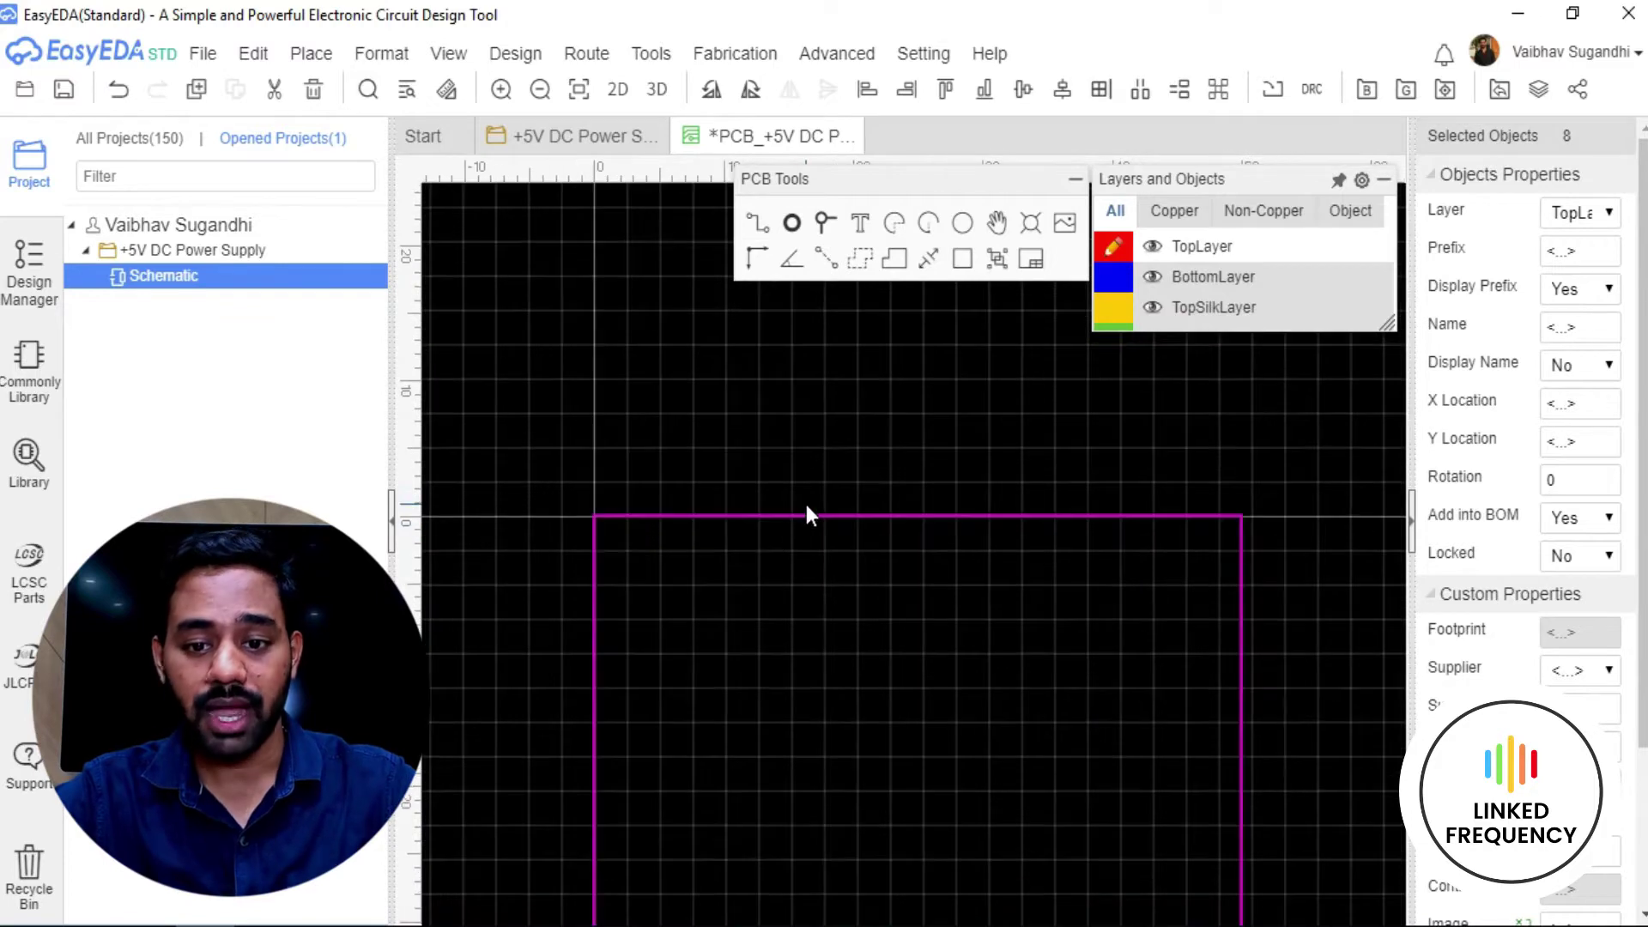
{"action": "left_click", "coordinate": [800, 512]}
{"action": "left_click", "coordinate": [783, 517]}
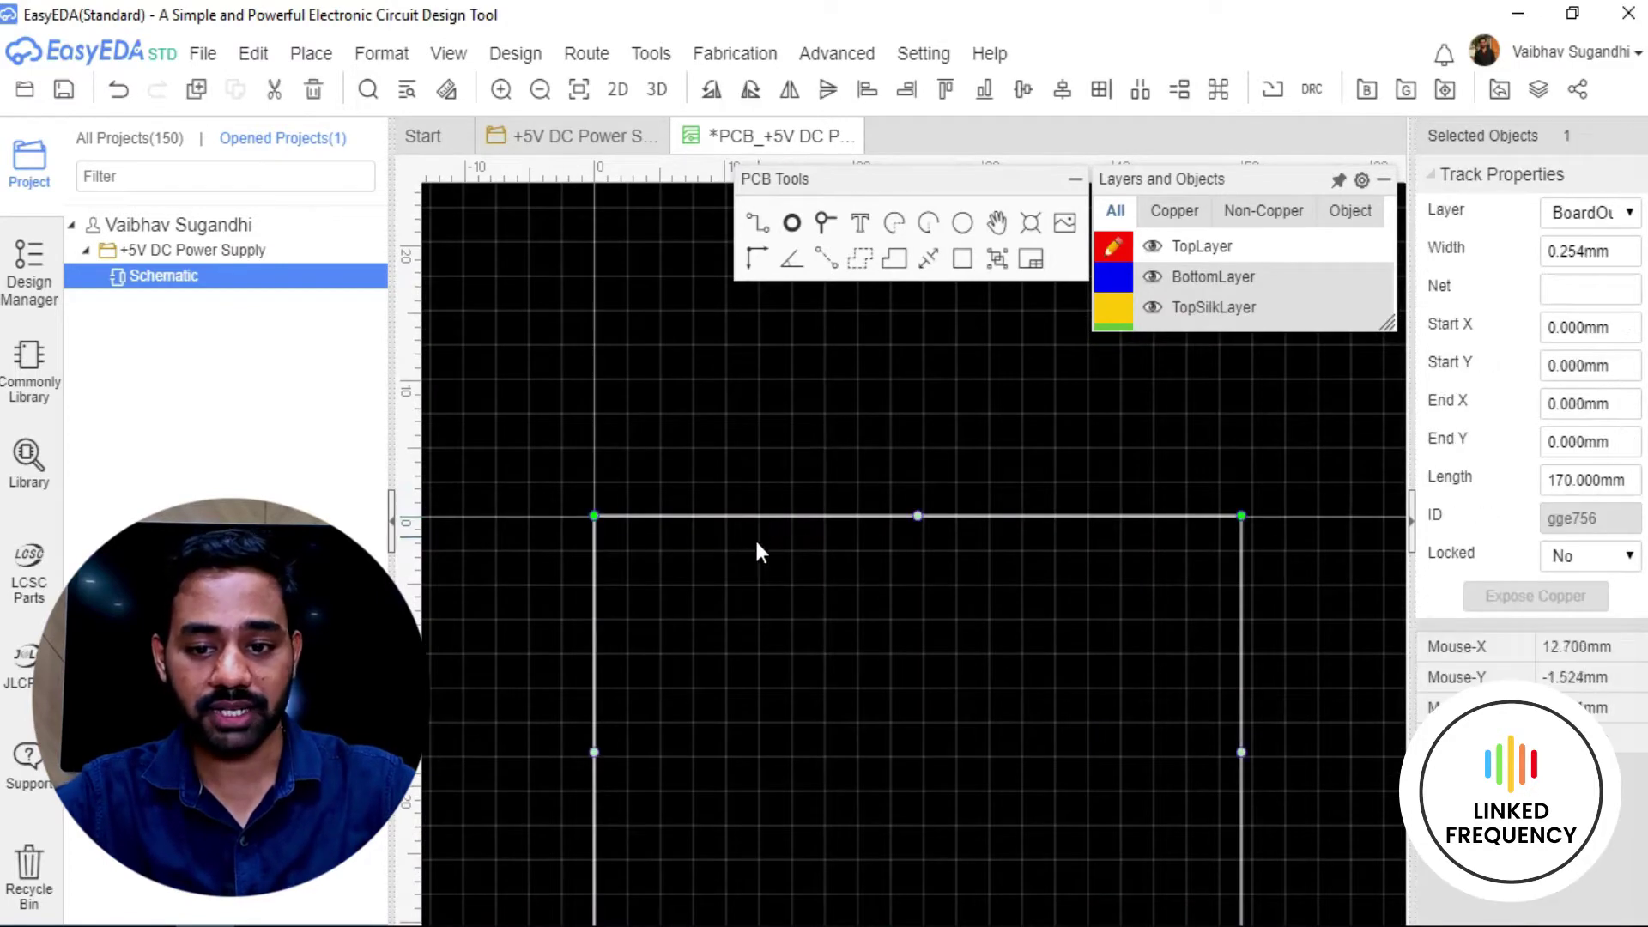
{"action": "left_click", "coordinate": [831, 434]}
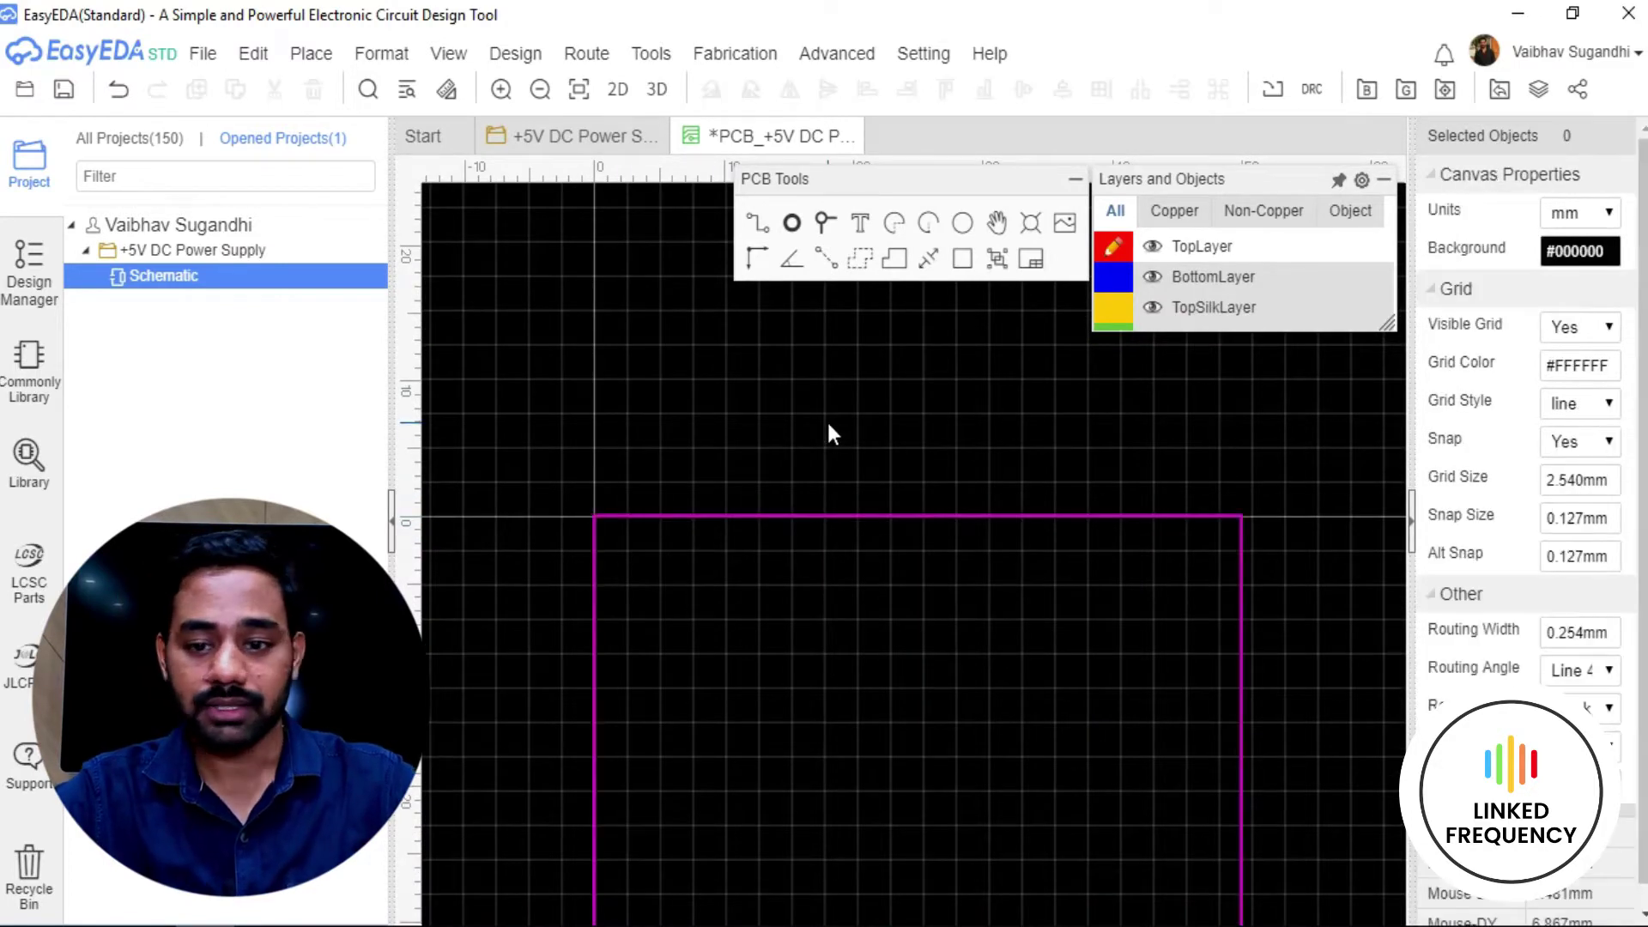
{"action": "scroll", "coordinate": [827, 423], "scroll_direction": "down", "scroll_amount": 2}
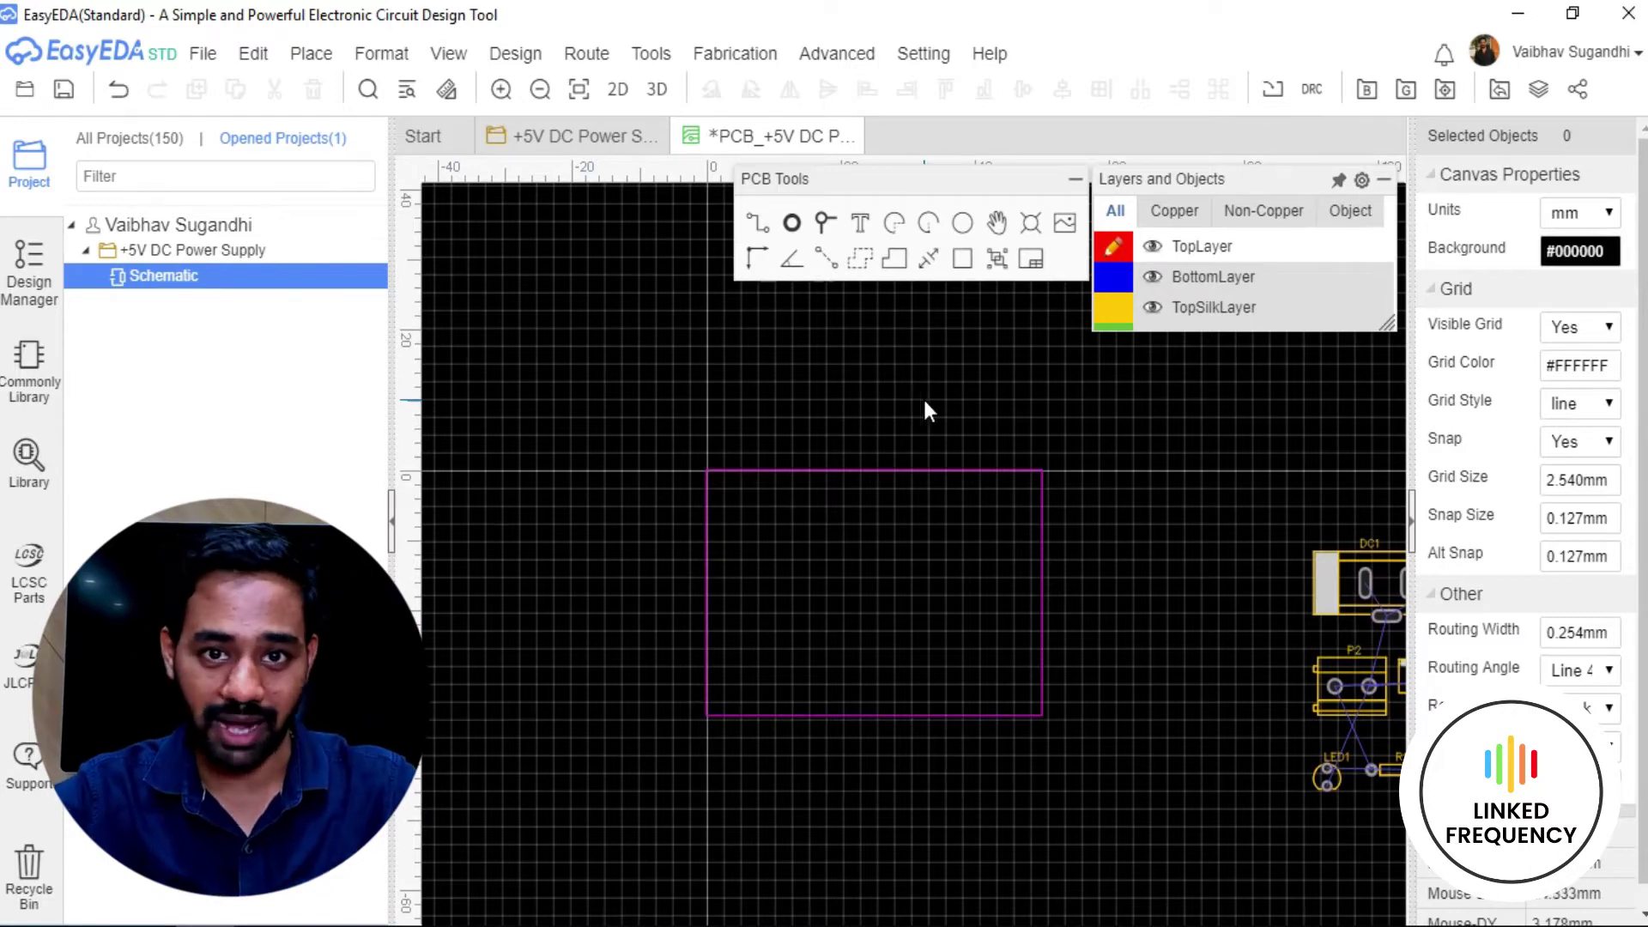
{"action": "scroll", "coordinate": [901, 386], "scroll_direction": "down", "scroll_amount": 1}
{"action": "left_click_drag", "start_coordinate": [1059, 397], "coordinate": [1356, 726]}
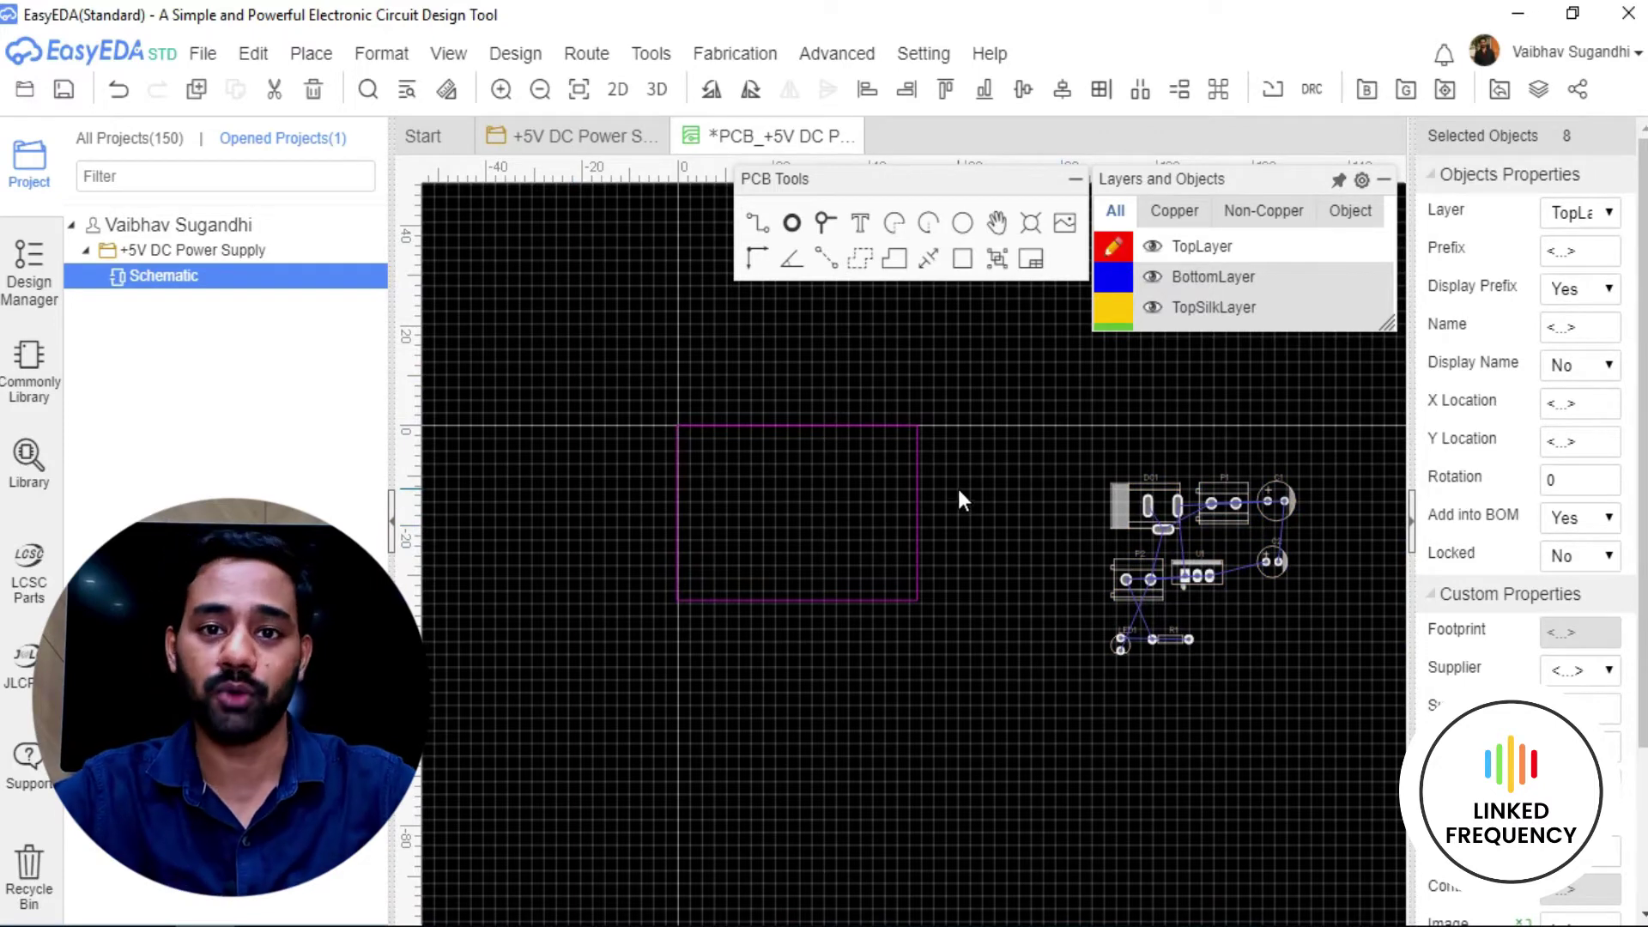
{"action": "left_click", "coordinate": [1016, 502]}
{"action": "right_click_drag", "start_coordinate": [1015, 496], "coordinate": [993, 543]}
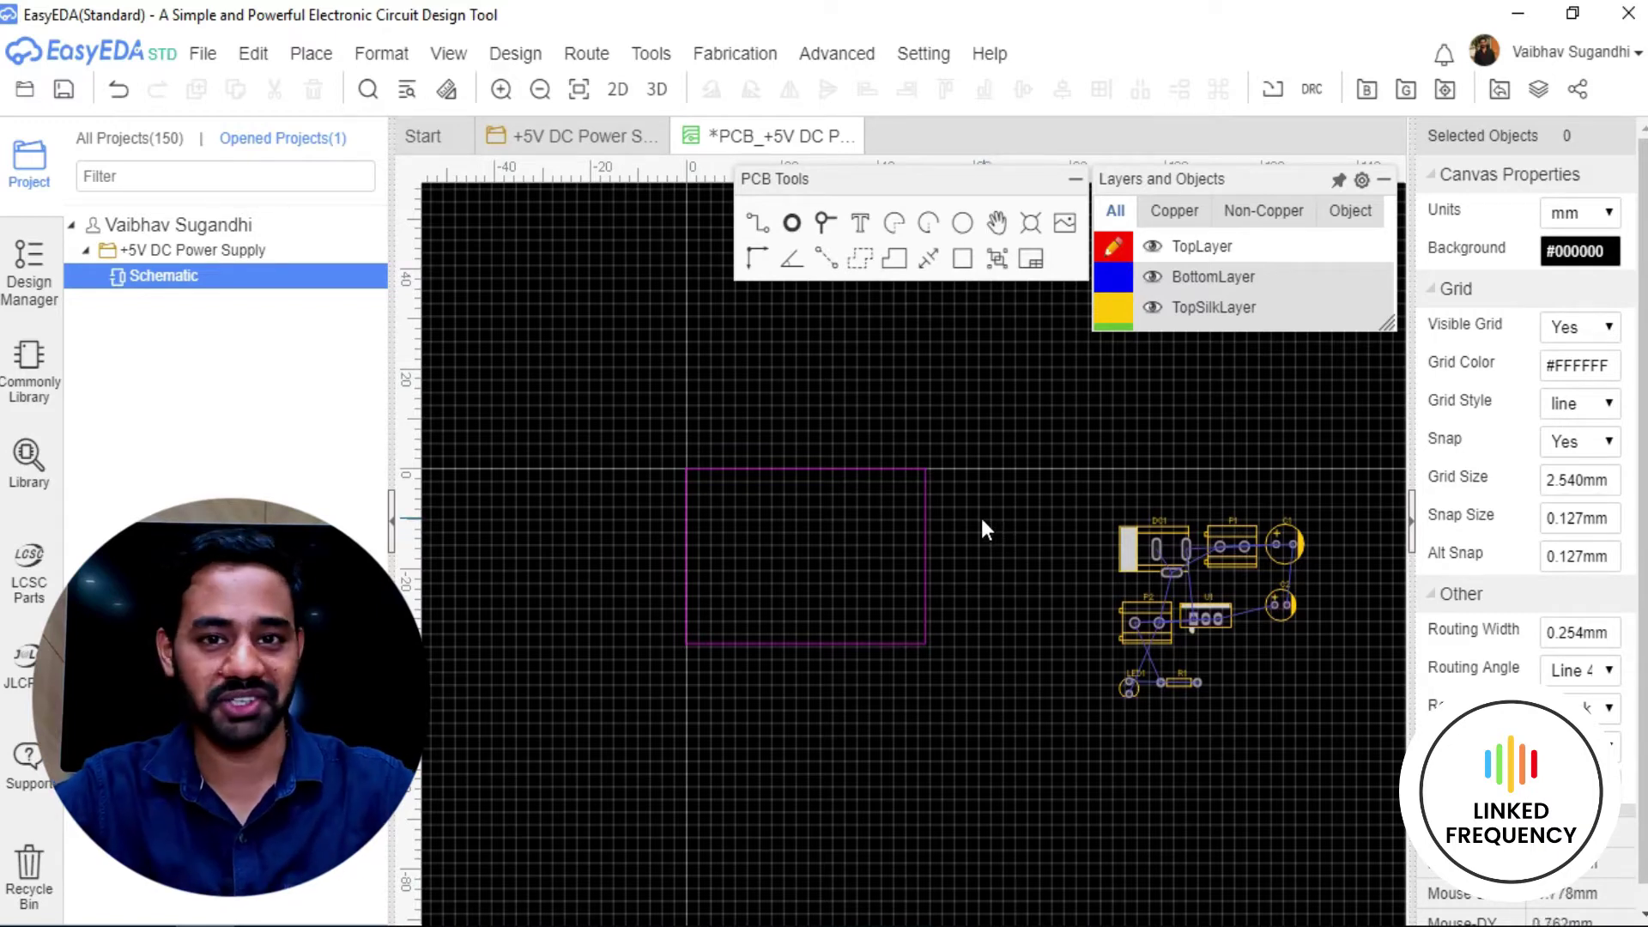
{"action": "scroll", "coordinate": [781, 559], "scroll_direction": "up", "scroll_amount": 2}
{"action": "scroll", "coordinate": [780, 559], "scroll_direction": "up", "scroll_amount": 2}
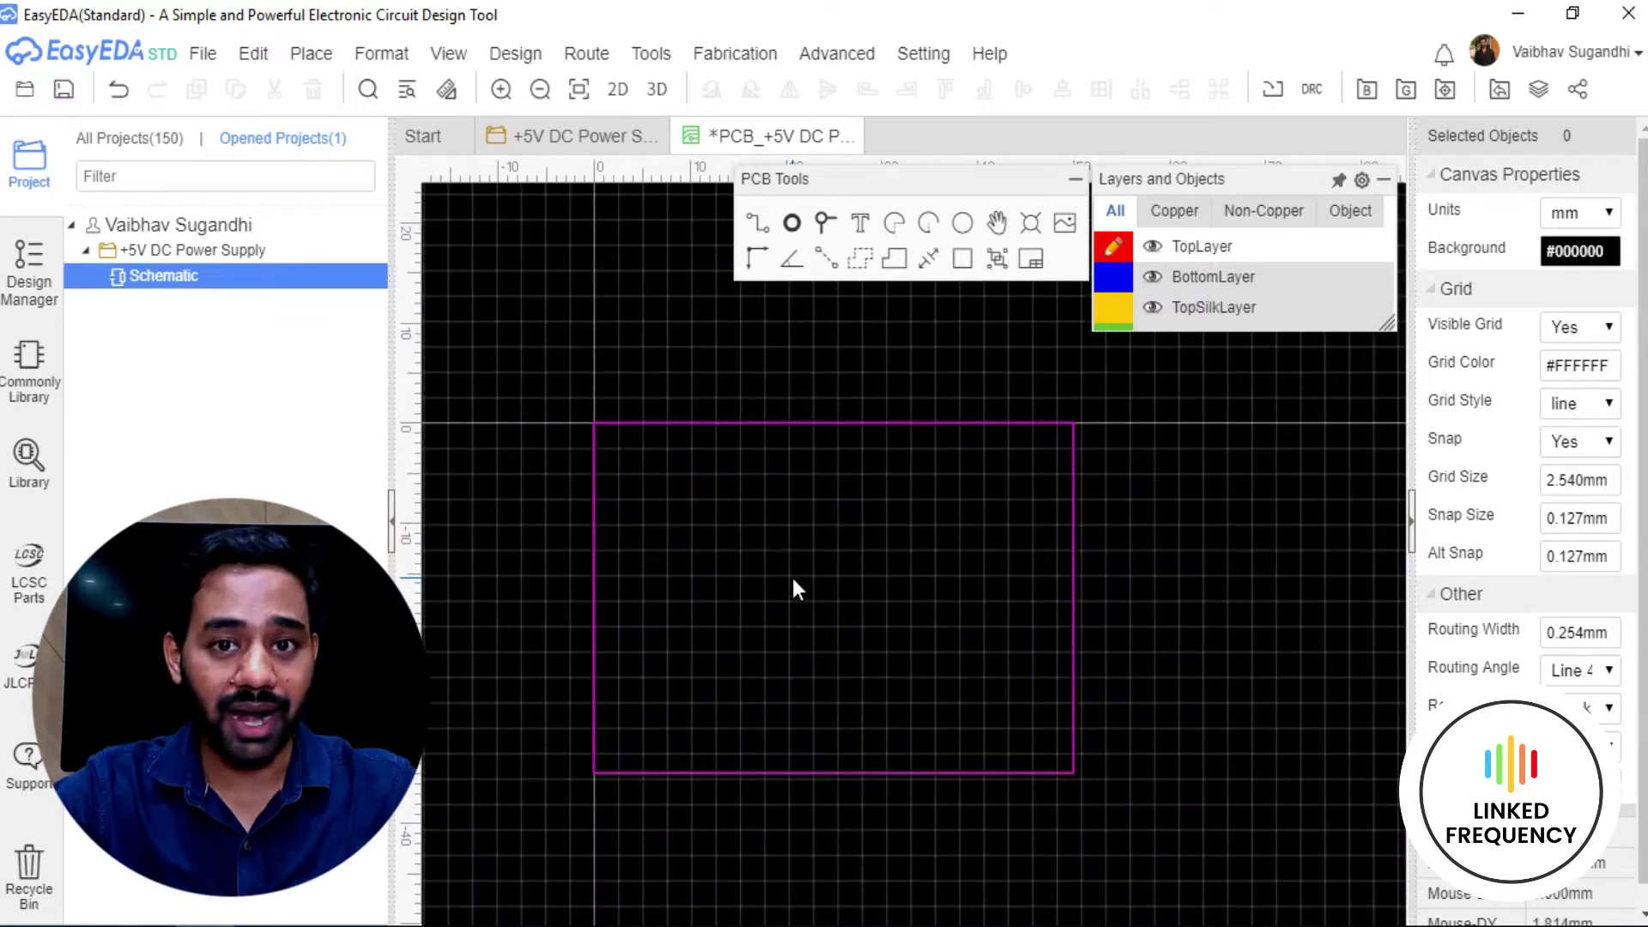
Examine the input connectors DC1 and P1 in the schematic, comparing them with the PCB layout.
{"action": "left_click", "coordinate": [571, 136]}
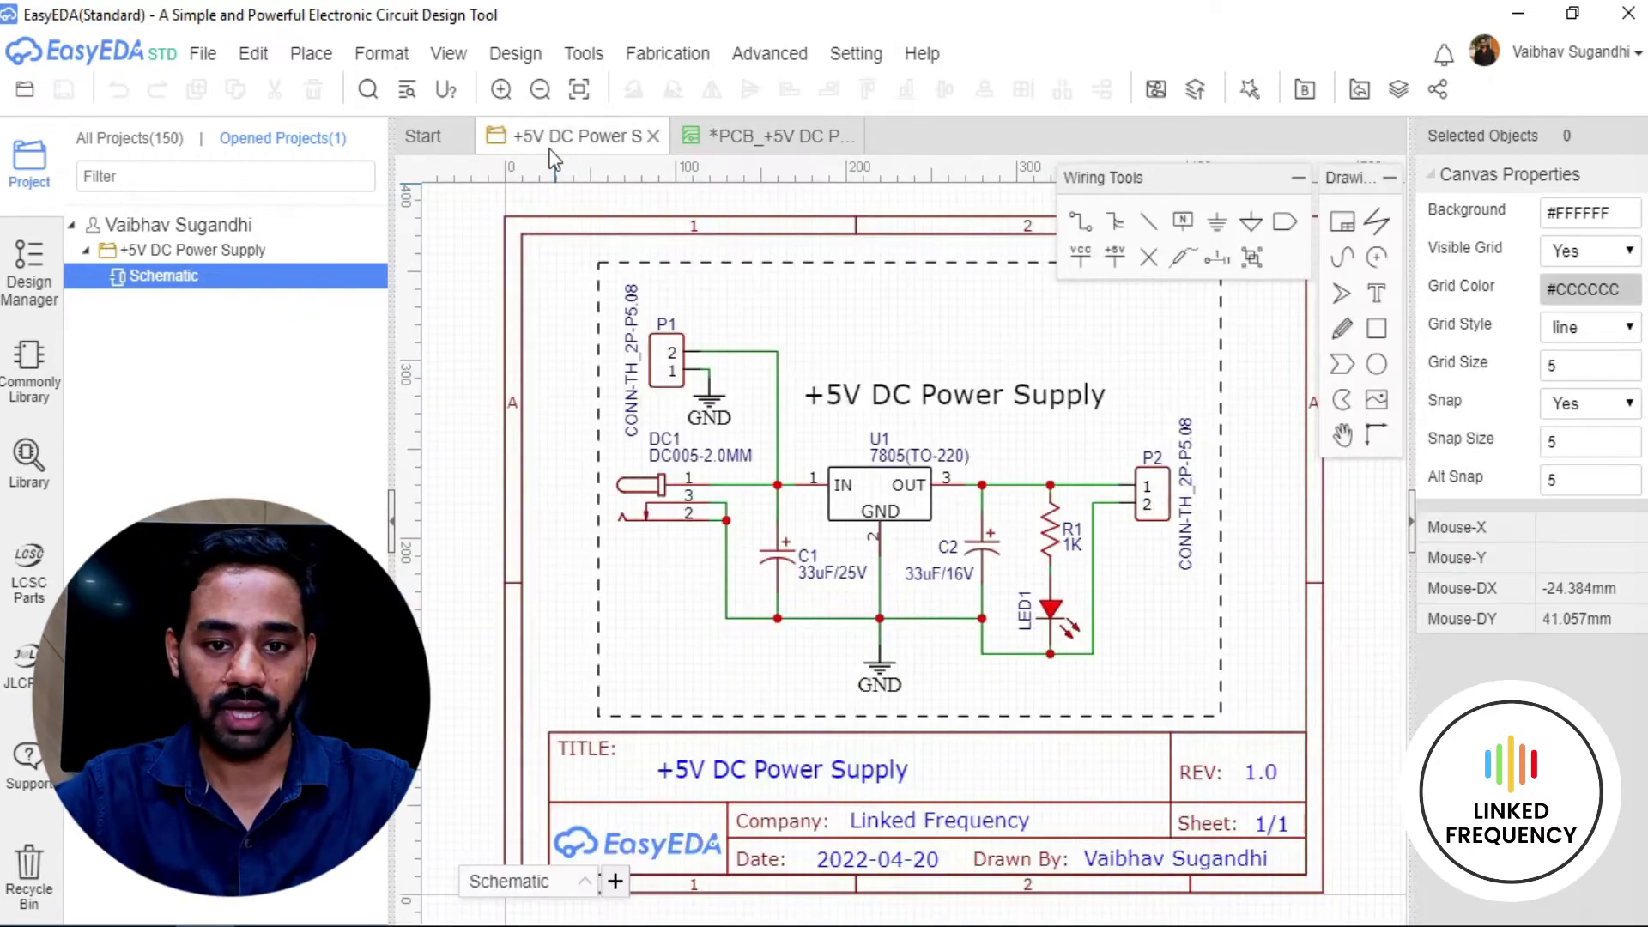
{"action": "left_click", "coordinate": [649, 512]}
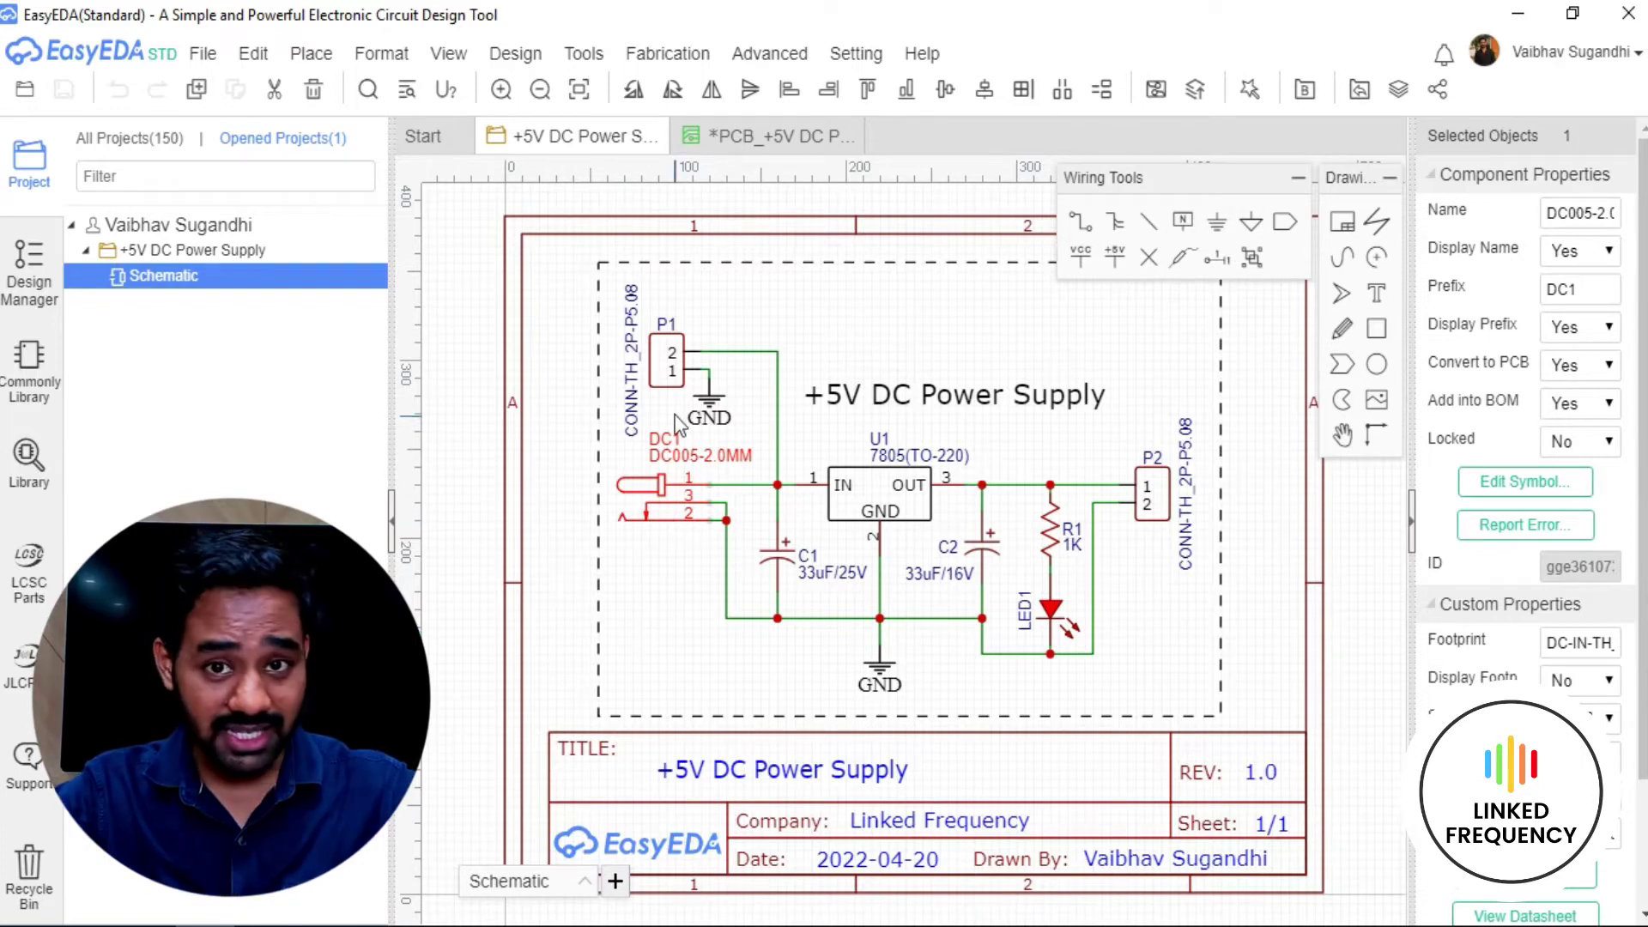
{"action": "left_click", "coordinate": [673, 373]}
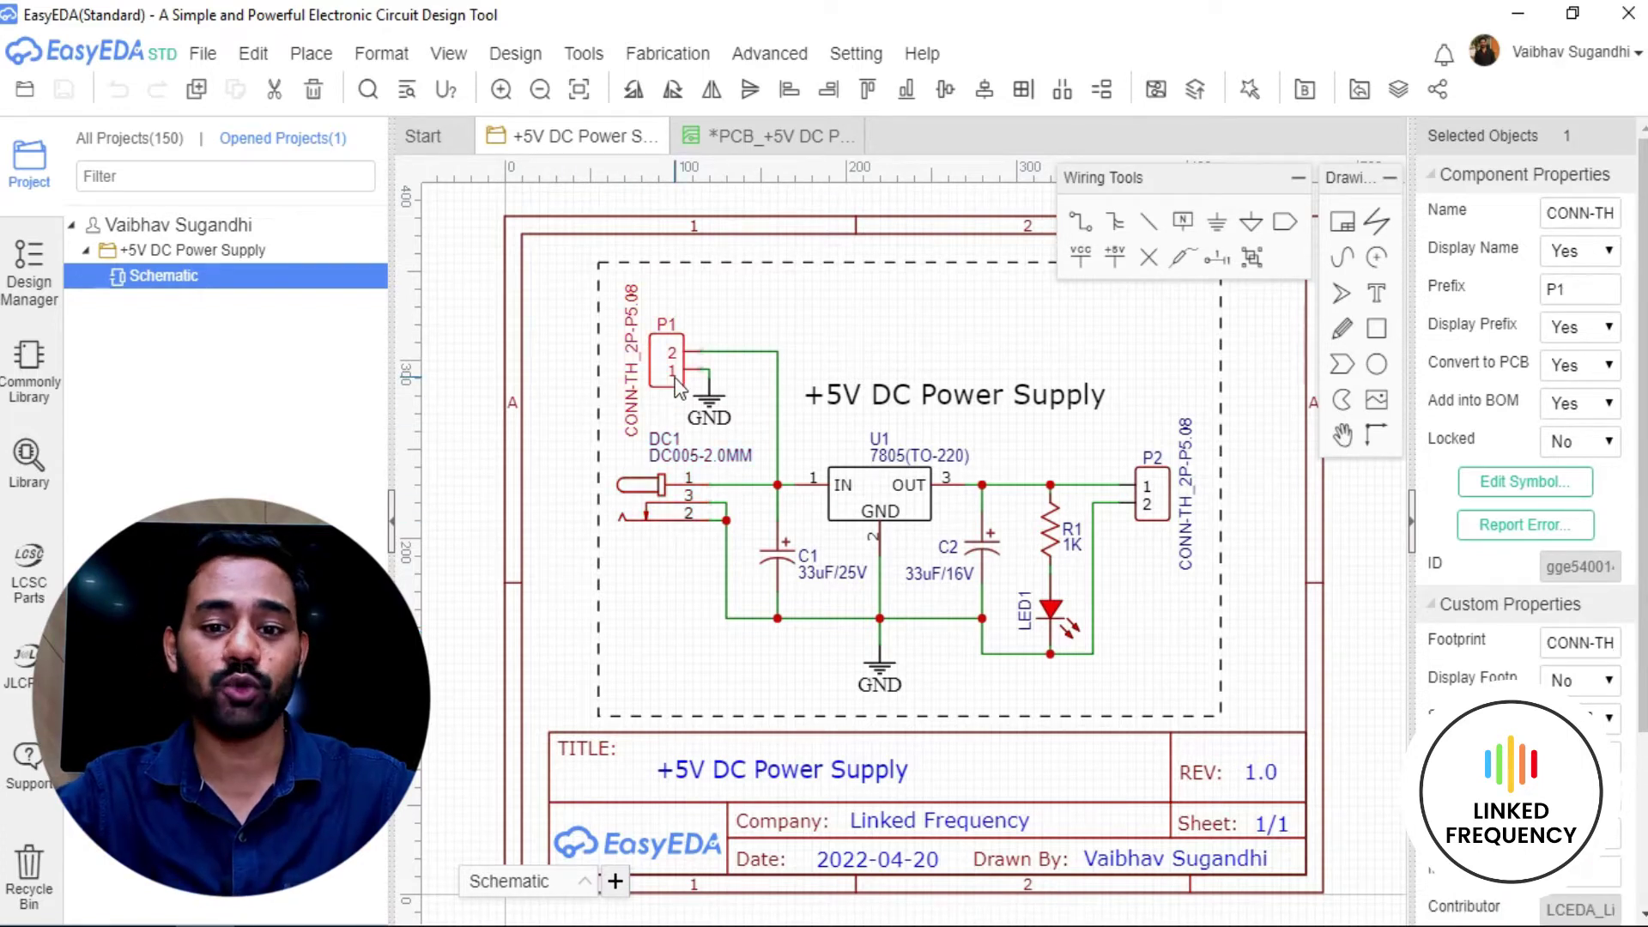
{"action": "left_click", "coordinate": [725, 140]}
{"action": "left_click", "coordinate": [574, 139]}
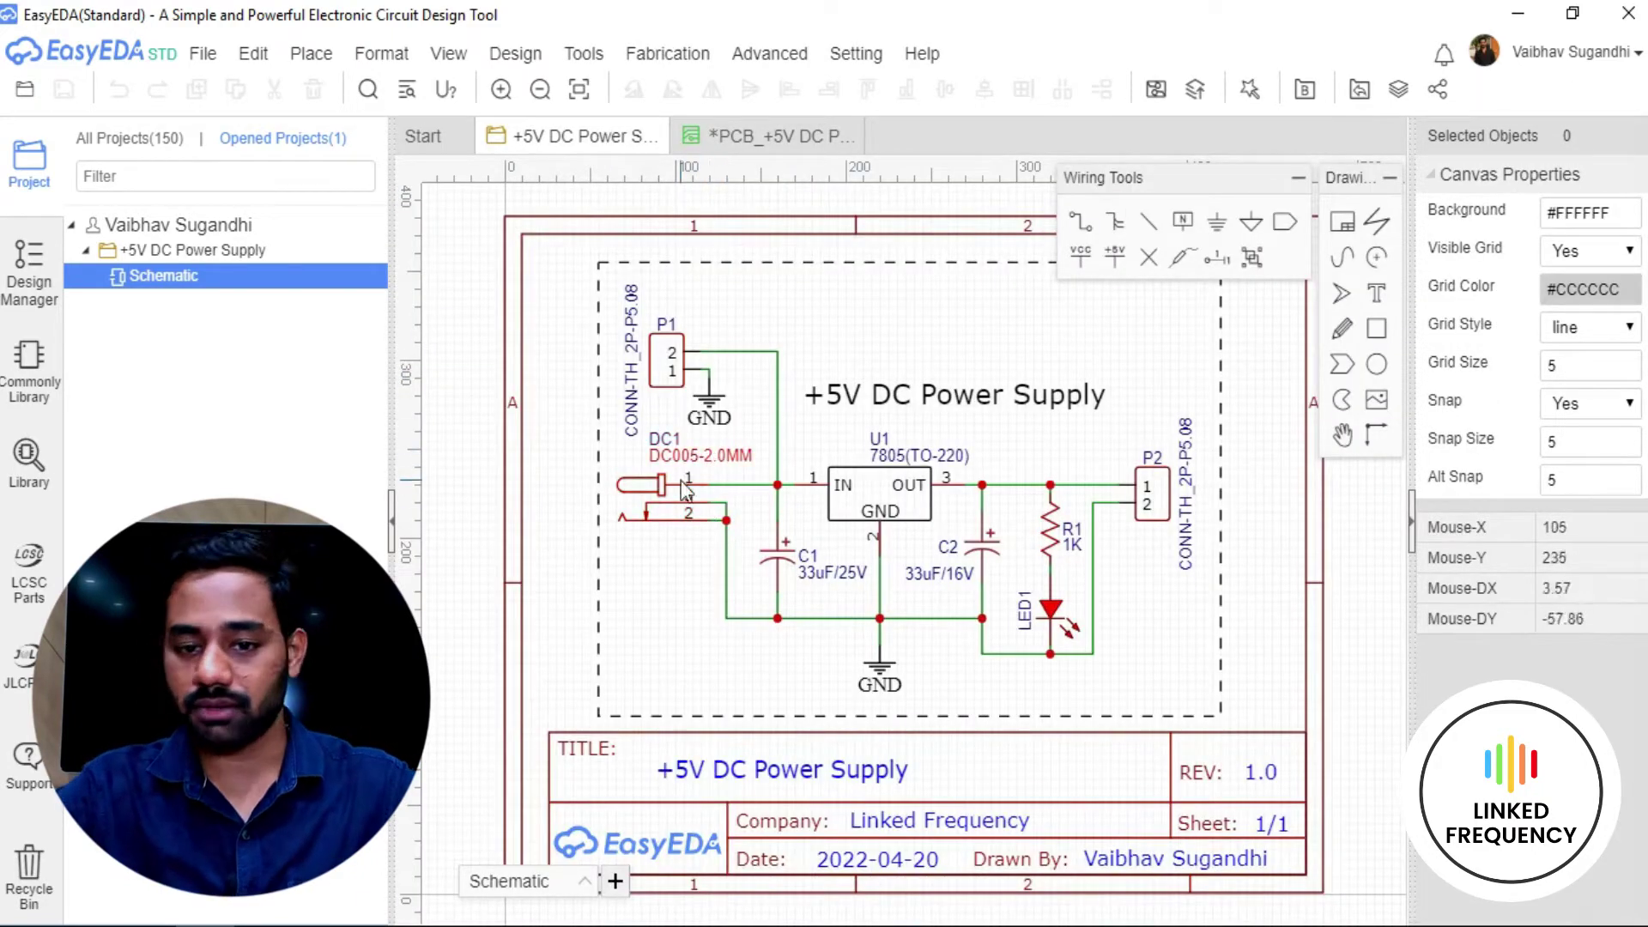
{"action": "left_click", "coordinate": [685, 511]}
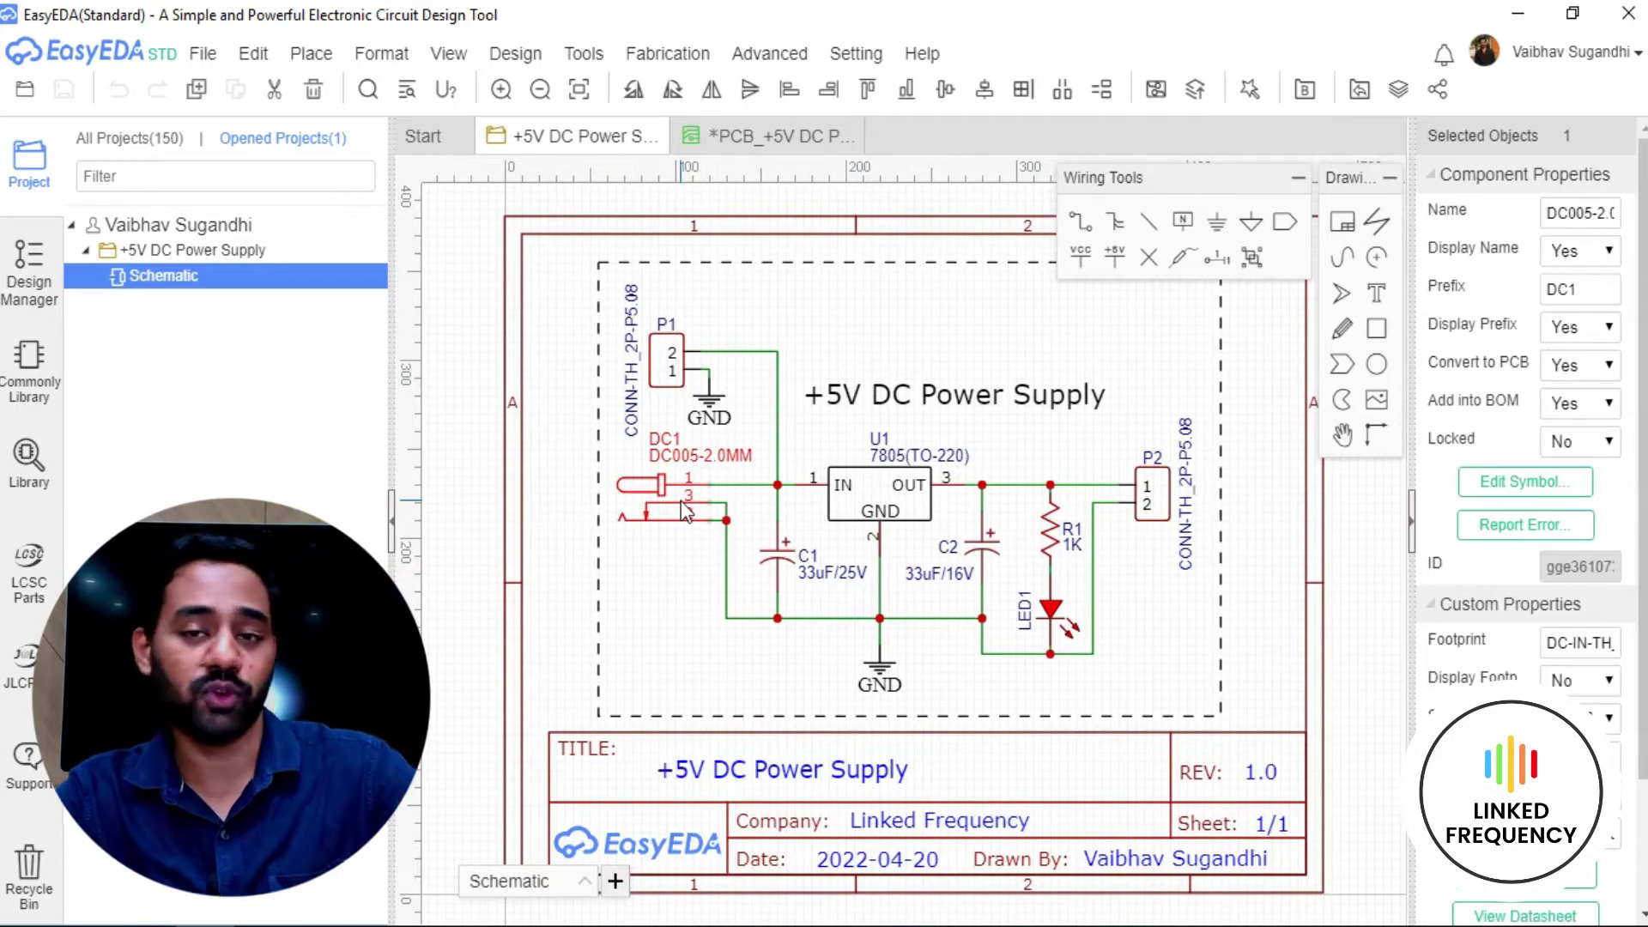
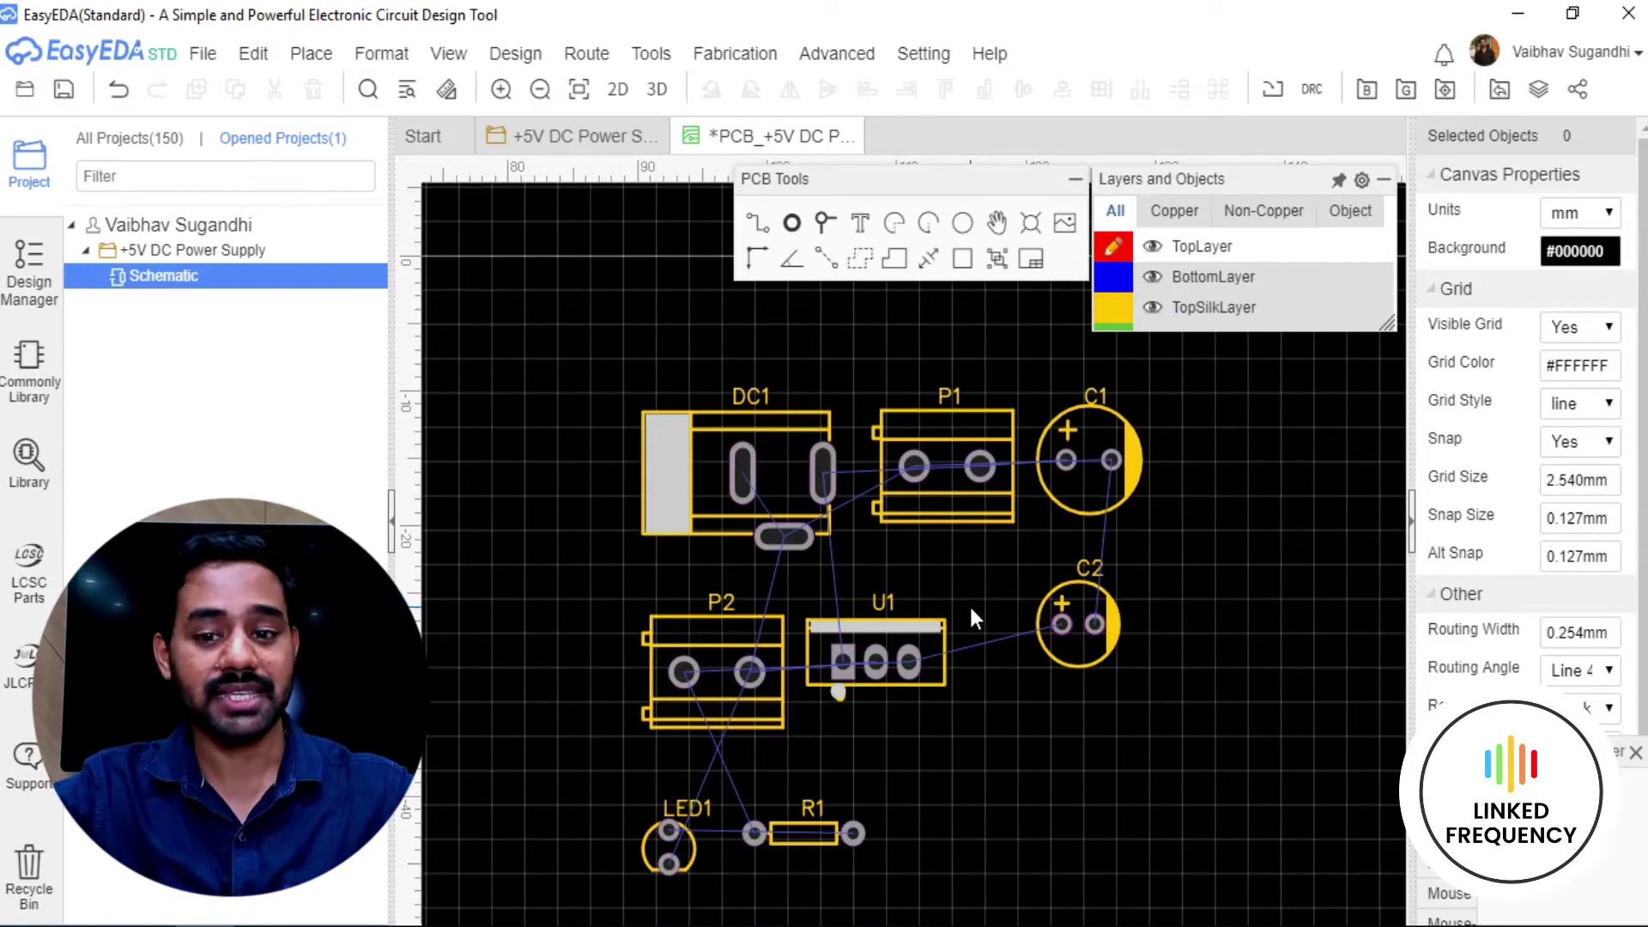
Save the PCB layout and return to the schematic.
{"action": "key", "text": "ctrl+s"}
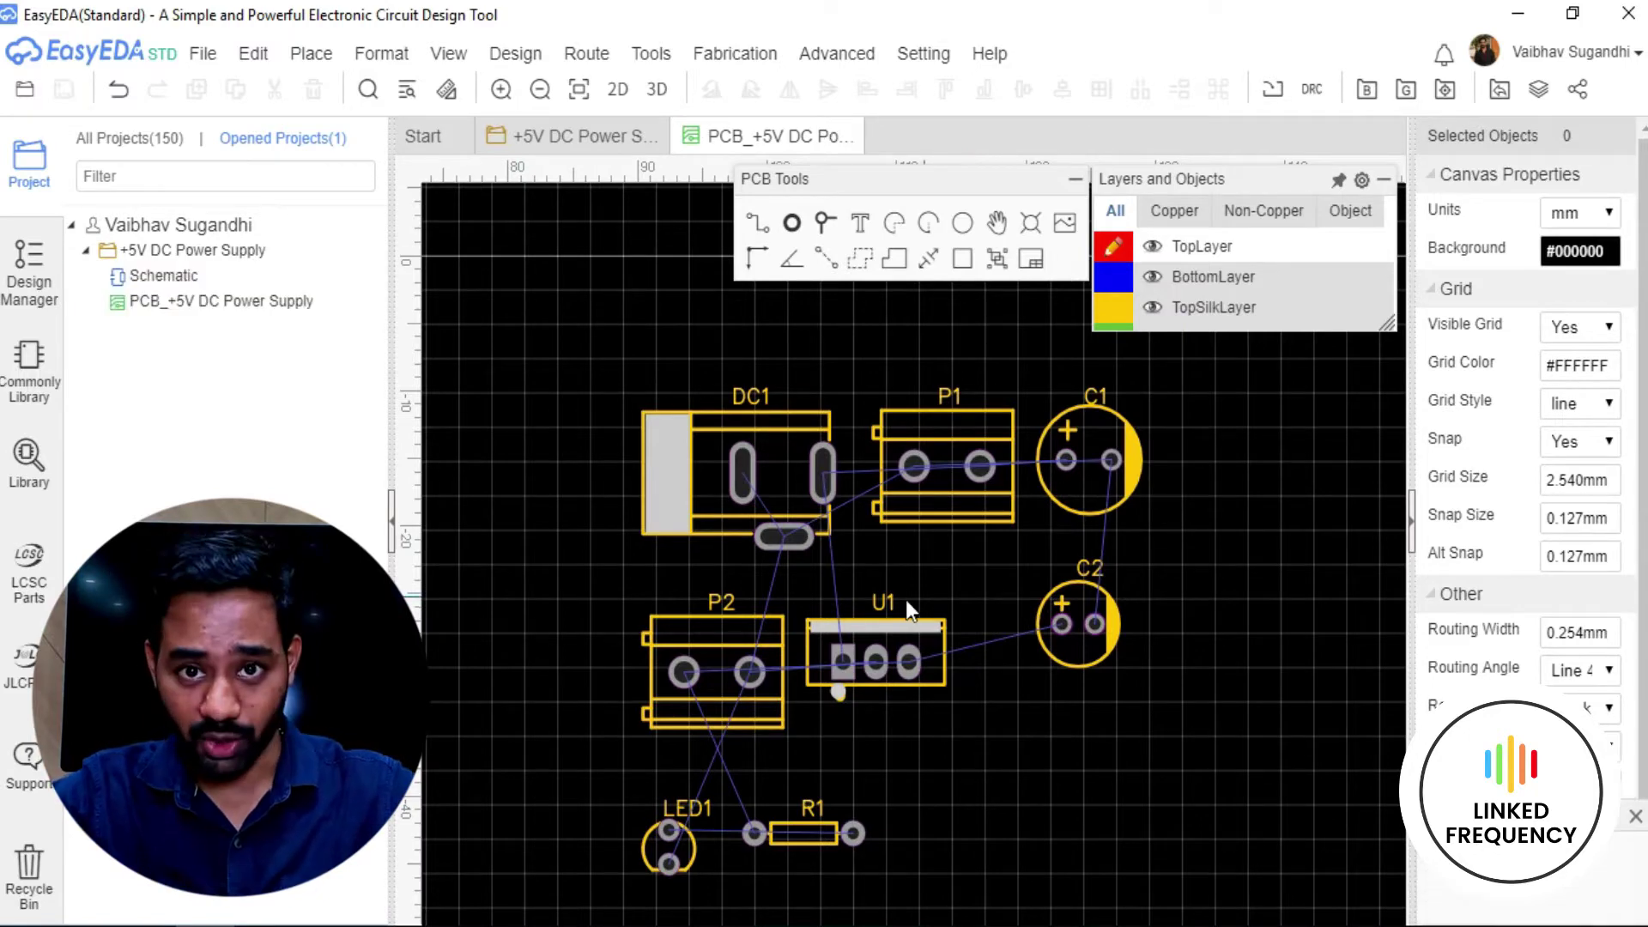
{"action": "left_click", "coordinate": [571, 136]}
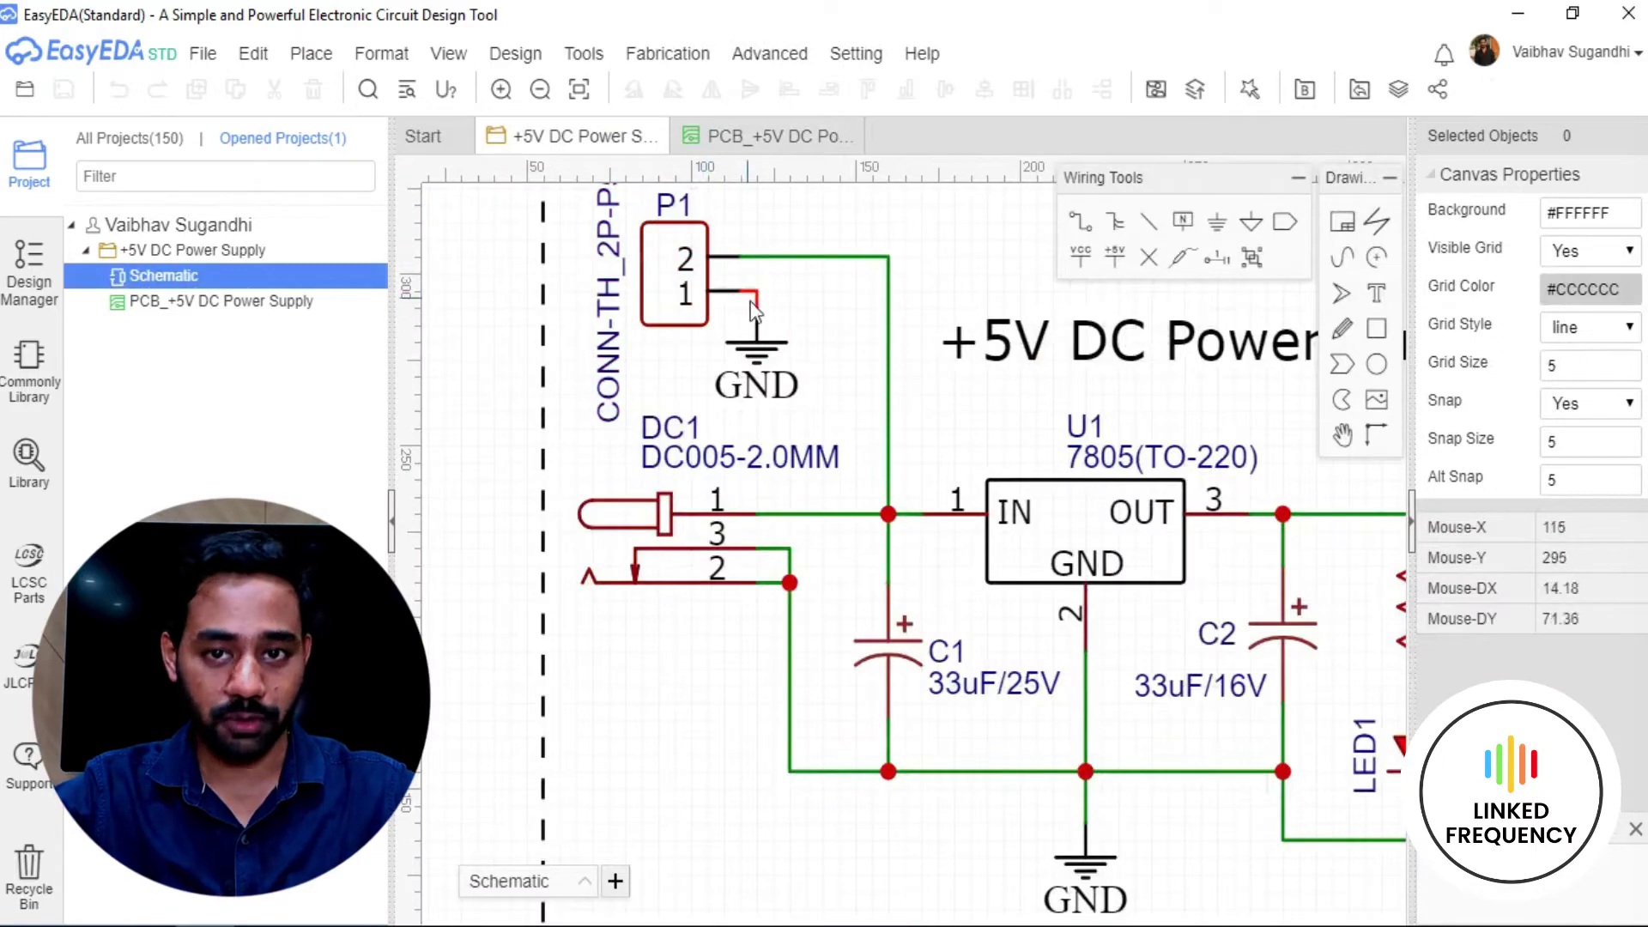
Select connector P1 in the schematic and move its footprint out of the component group toward the board outline in the PCB layout.
{"action": "scroll", "coordinate": [732, 403], "scroll_direction": "down", "scroll_amount": 3}
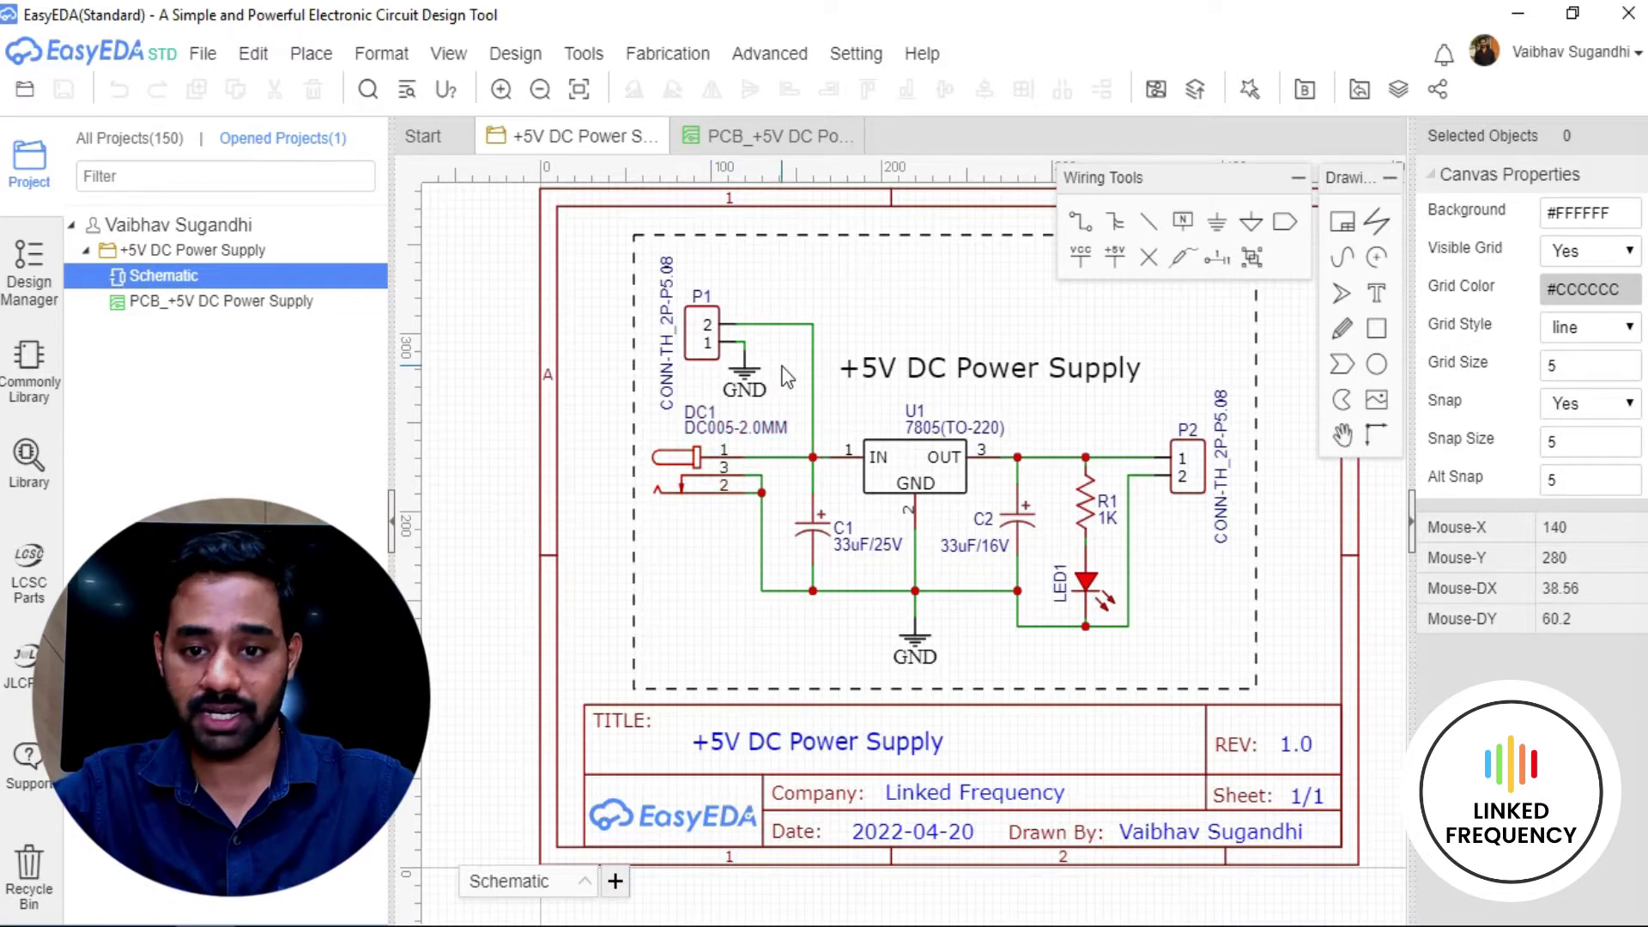
{"action": "scroll", "coordinate": [704, 322], "scroll_direction": "up", "scroll_amount": 3}
{"action": "left_click", "coordinate": [709, 335]}
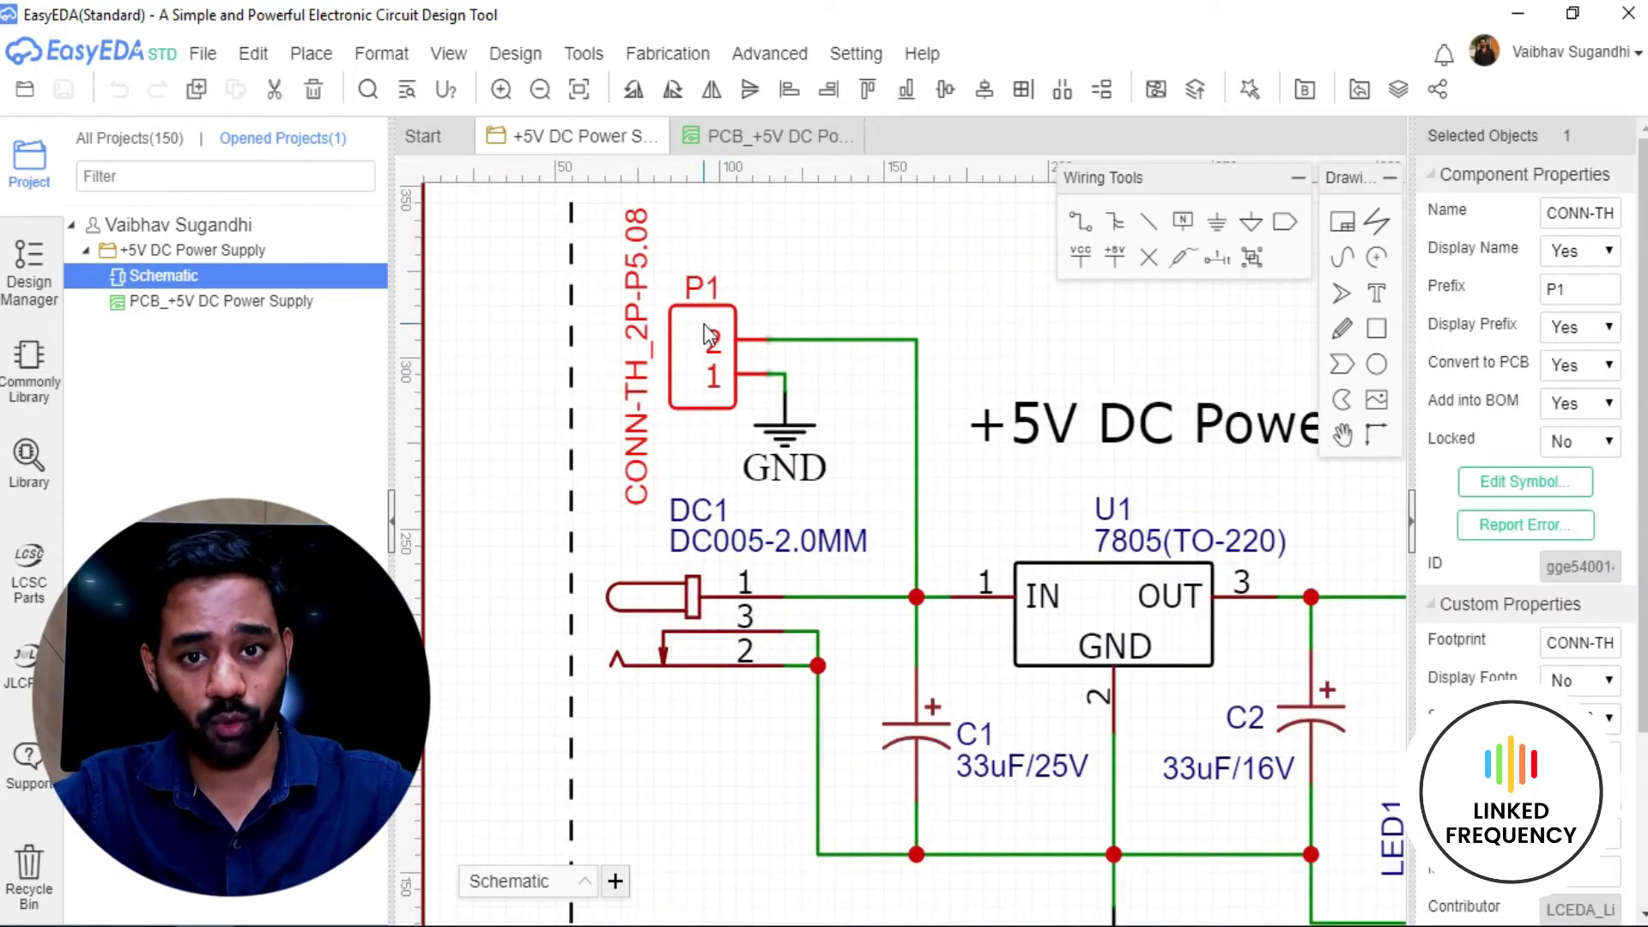
{"action": "left_click", "coordinate": [753, 137]}
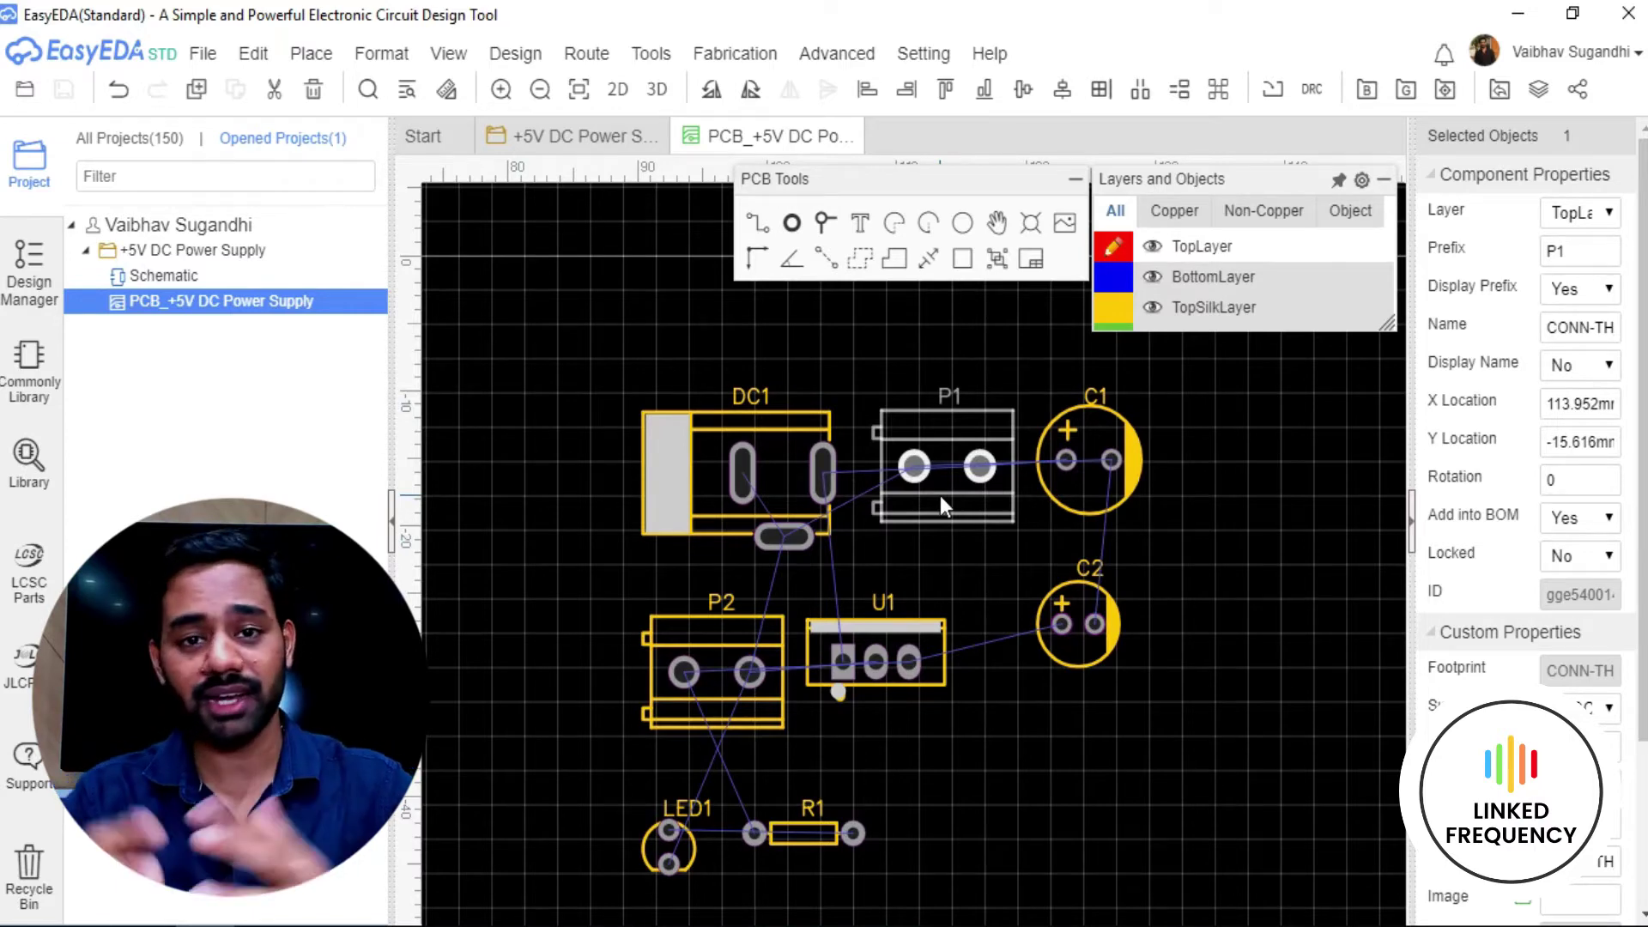
{"action": "scroll", "coordinate": [939, 498], "scroll_direction": "down", "scroll_amount": 2}
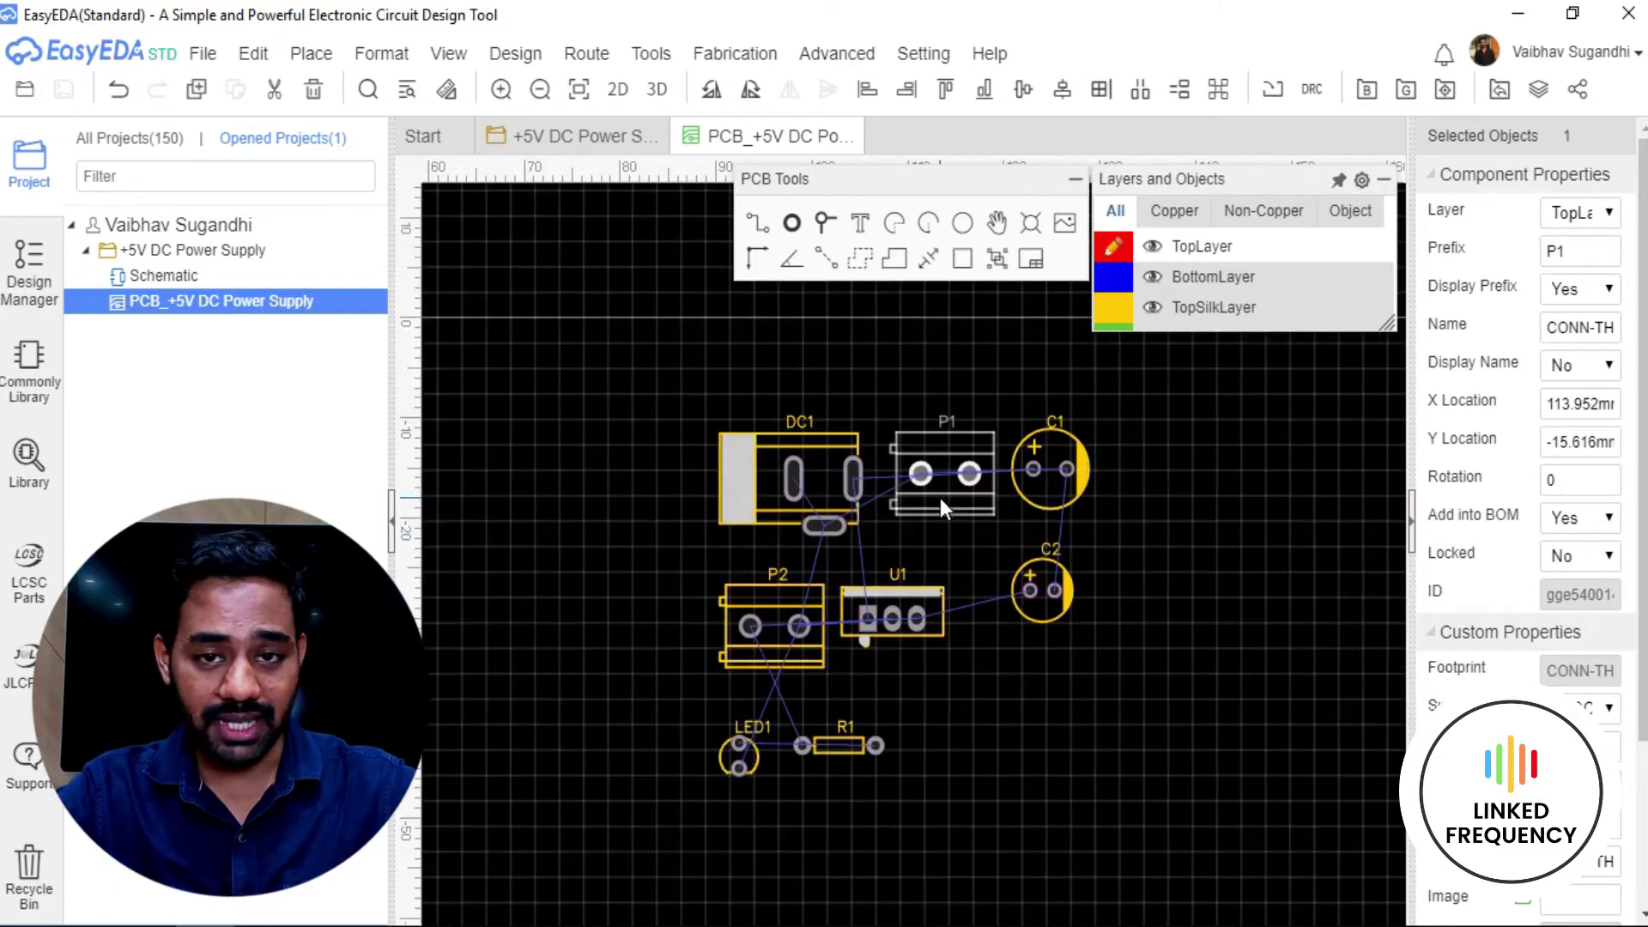
{"action": "left_click_drag", "start_coordinate": [940, 496], "coordinate": [529, 461]}
{"action": "right_click_drag", "start_coordinate": [613, 554], "coordinate": [941, 599]}
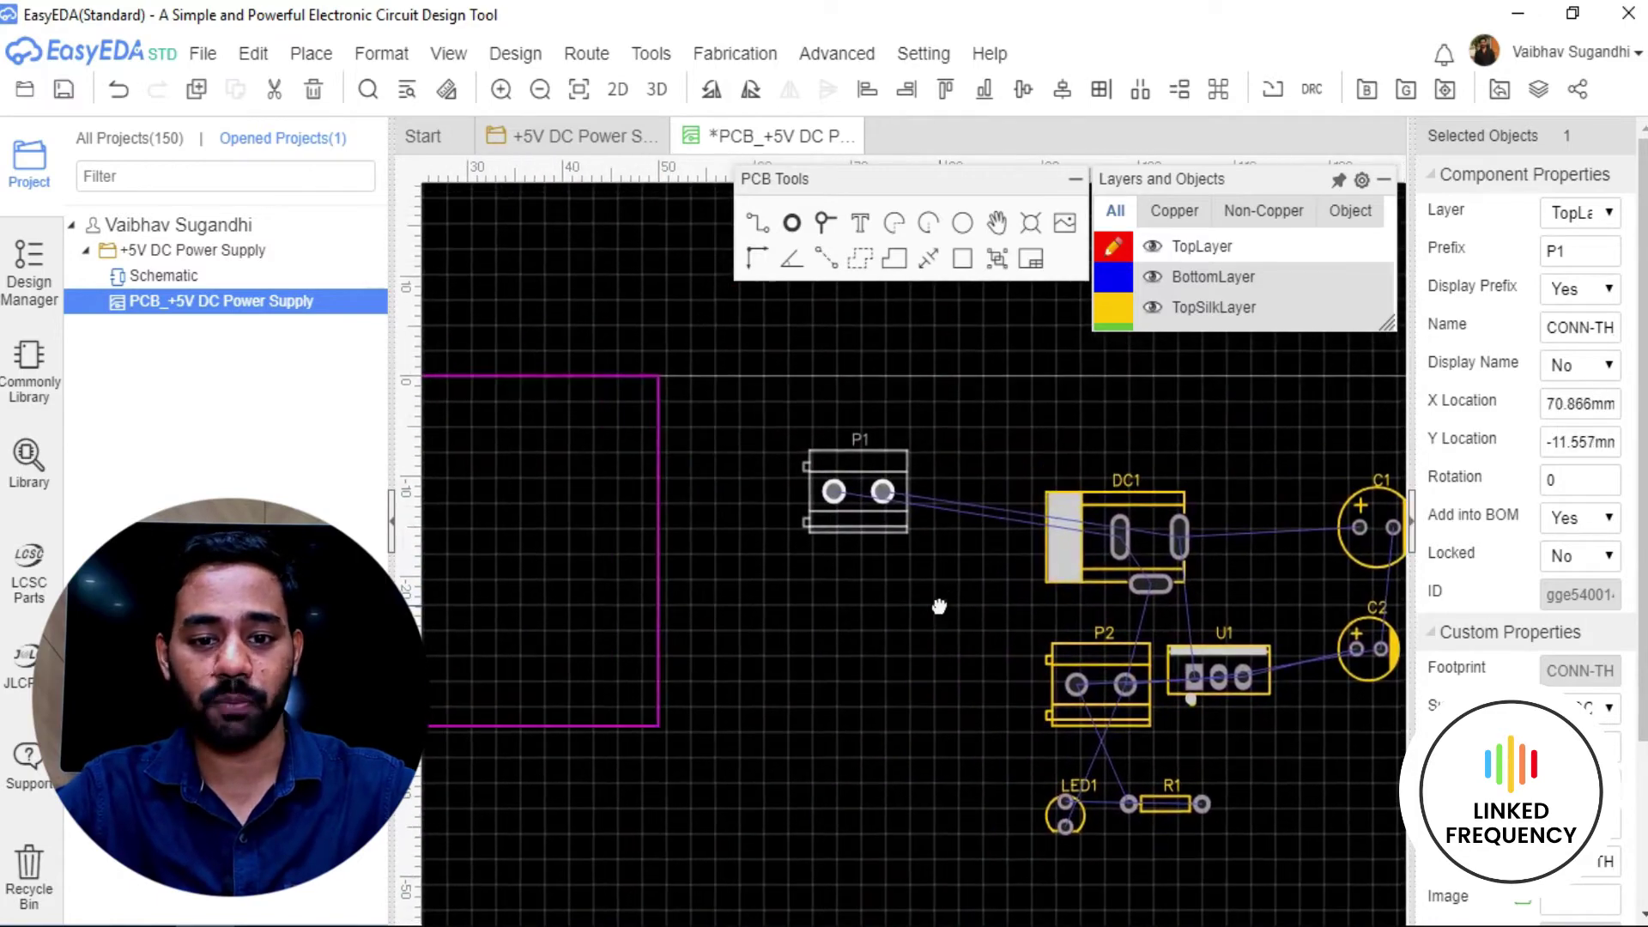
{"action": "scroll", "coordinate": [842, 651], "scroll_direction": "down", "scroll_amount": 2}
{"action": "right_click_drag", "start_coordinate": [842, 651], "coordinate": [1061, 592]}
{"action": "scroll", "coordinate": [1064, 584], "scroll_direction": "up", "scroll_amount": 3}
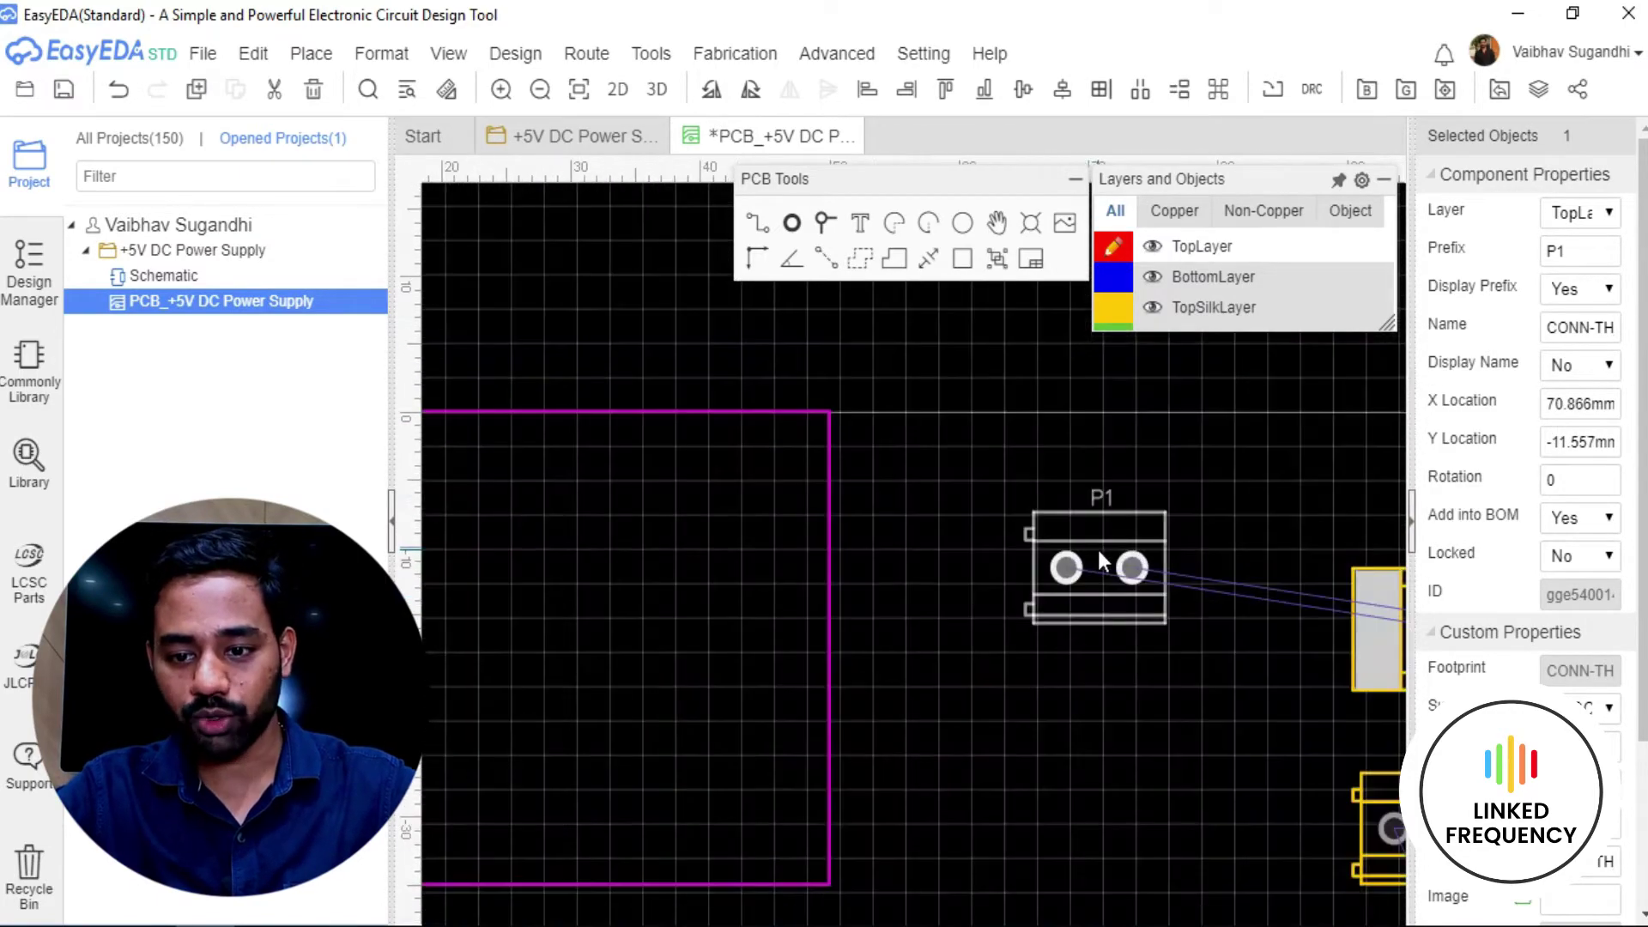
Place P1 inside the board's upper-left corner, rotated to 90°, at about X 8.4 mm, Y -11.4 mm.
{"action": "left_click_drag", "start_coordinate": [1083, 573], "coordinate": [601, 492]}
{"action": "scroll", "coordinate": [600, 493], "scroll_direction": "up", "scroll_amount": 3}
{"action": "right_click_drag", "start_coordinate": [899, 611], "coordinate": [1184, 485]}
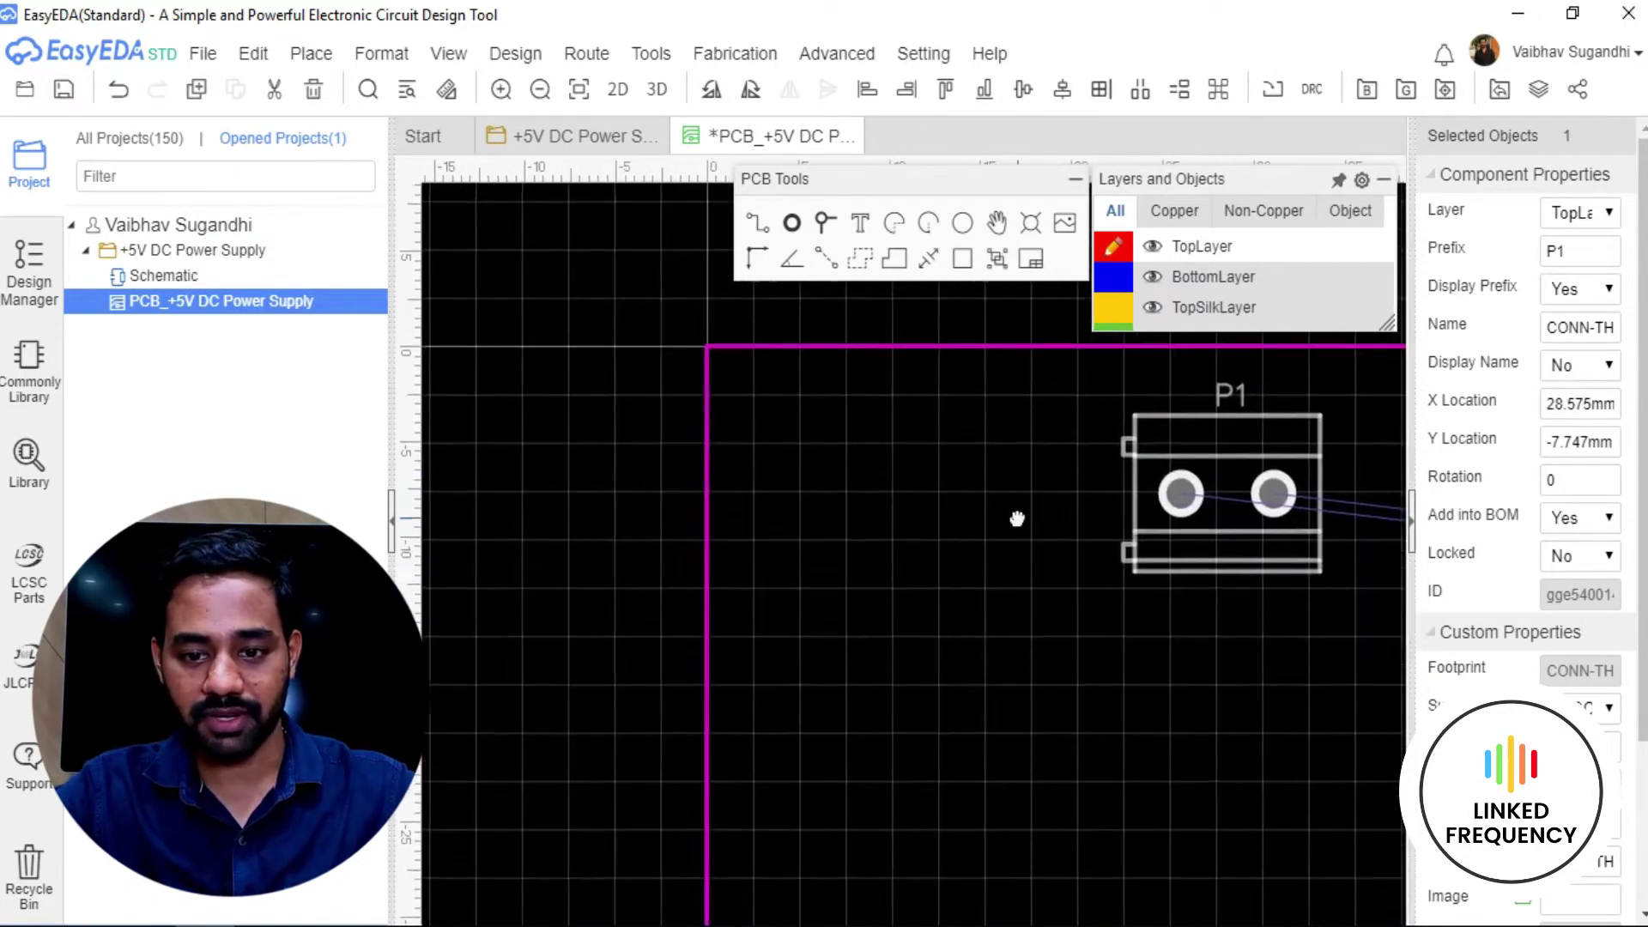
{"action": "left_click_drag", "start_coordinate": [1238, 470], "coordinate": [864, 511]}
{"action": "key", "text": "space"}
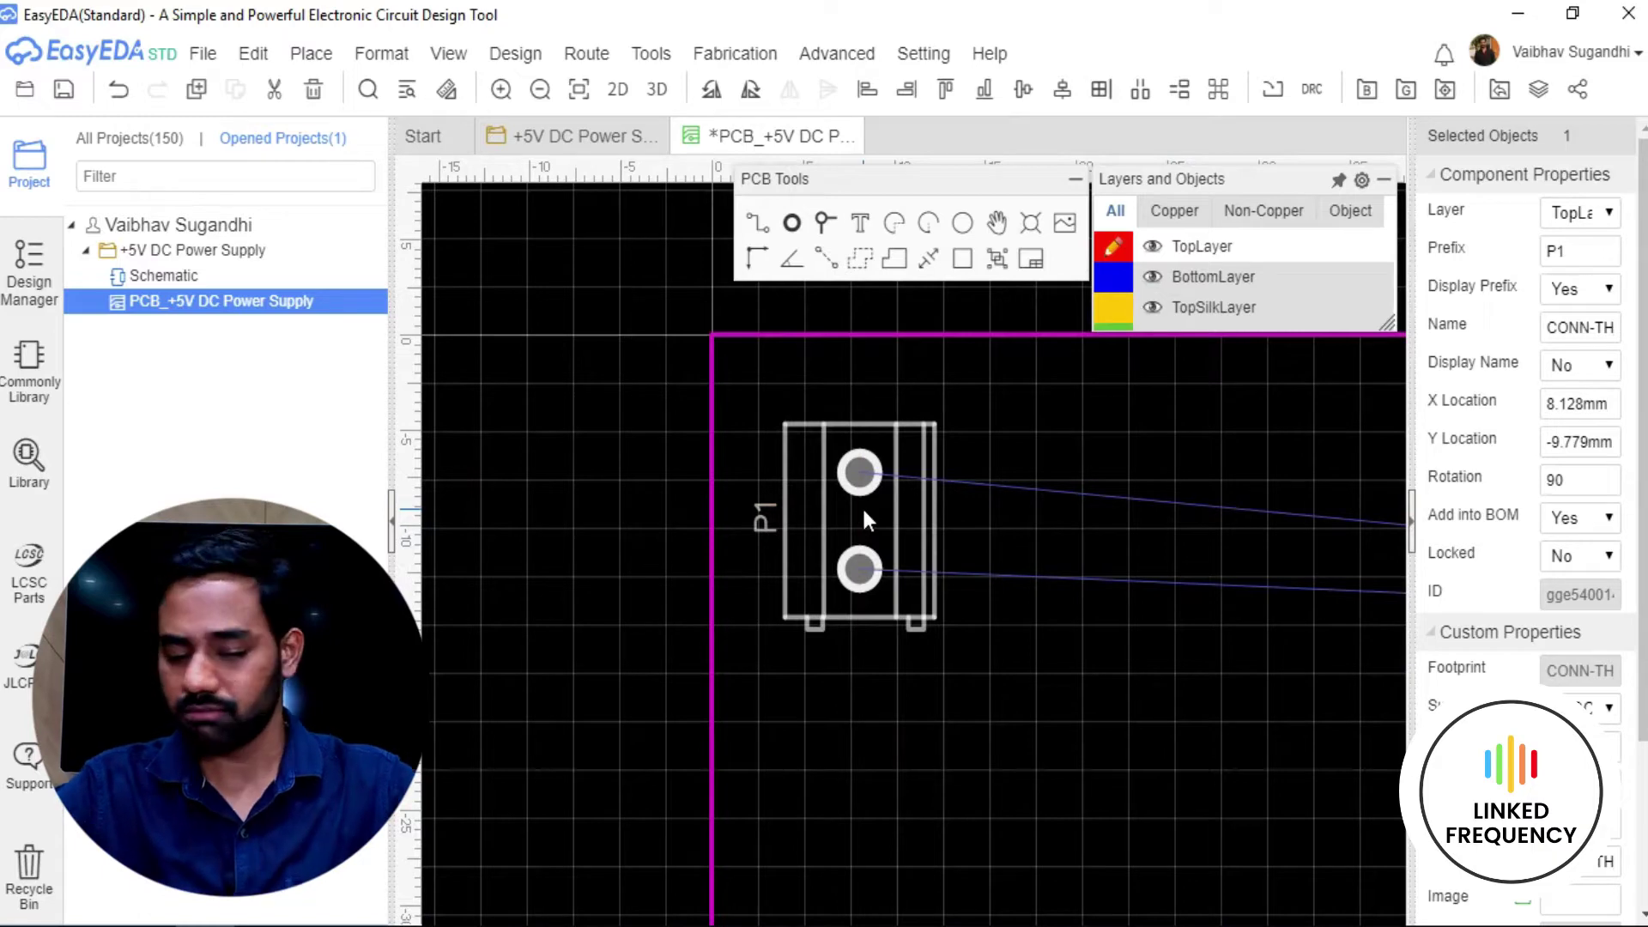
{"action": "right_click_drag", "start_coordinate": [985, 497], "coordinate": [914, 578]}
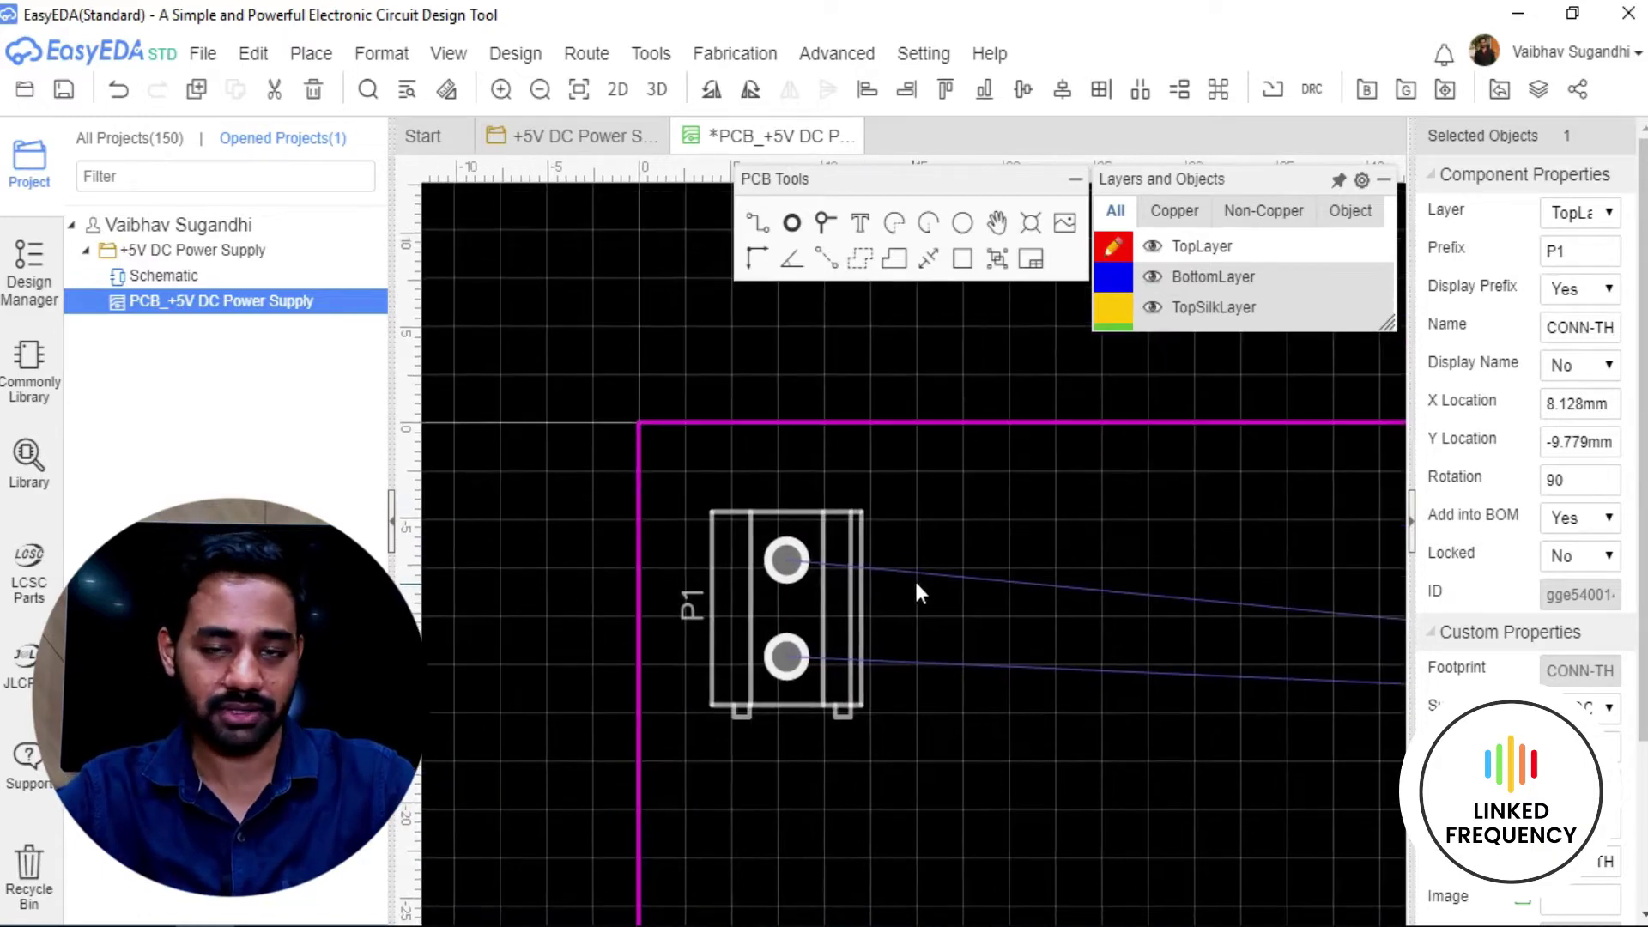
{"action": "scroll", "coordinate": [847, 654], "scroll_direction": "up", "scroll_amount": 2}
{"action": "right_click_drag", "start_coordinate": [811, 616], "coordinate": [908, 556]}
{"action": "mouse_move", "coordinate": [908, 556]}
{"action": "left_mouse_down"}
{"action": "mouse_move", "coordinate": [887, 545]}
{"action": "mouse_move", "coordinate": [903, 574]}
{"action": "left_mouse_up"}
{"action": "scroll", "coordinate": [903, 574], "scroll_direction": "down", "scroll_amount": 3}
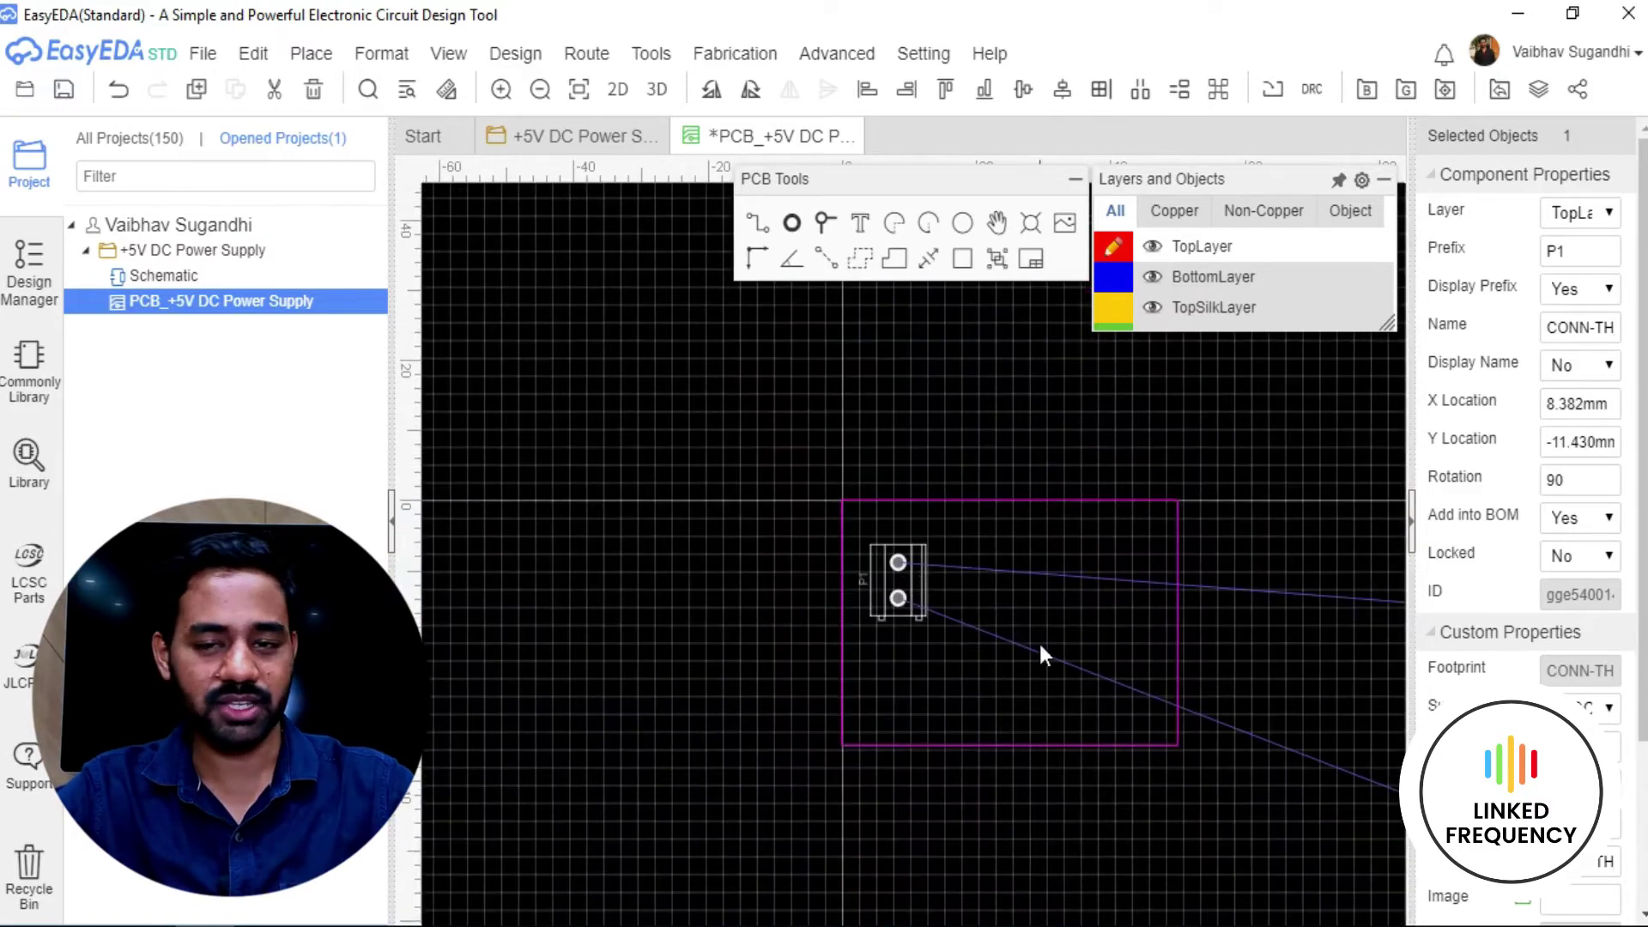
{"action": "scroll", "coordinate": [739, 508], "scroll_direction": "down", "scroll_amount": 3}
{"action": "scroll", "coordinate": [888, 550], "scroll_direction": "up", "scroll_amount": 3}
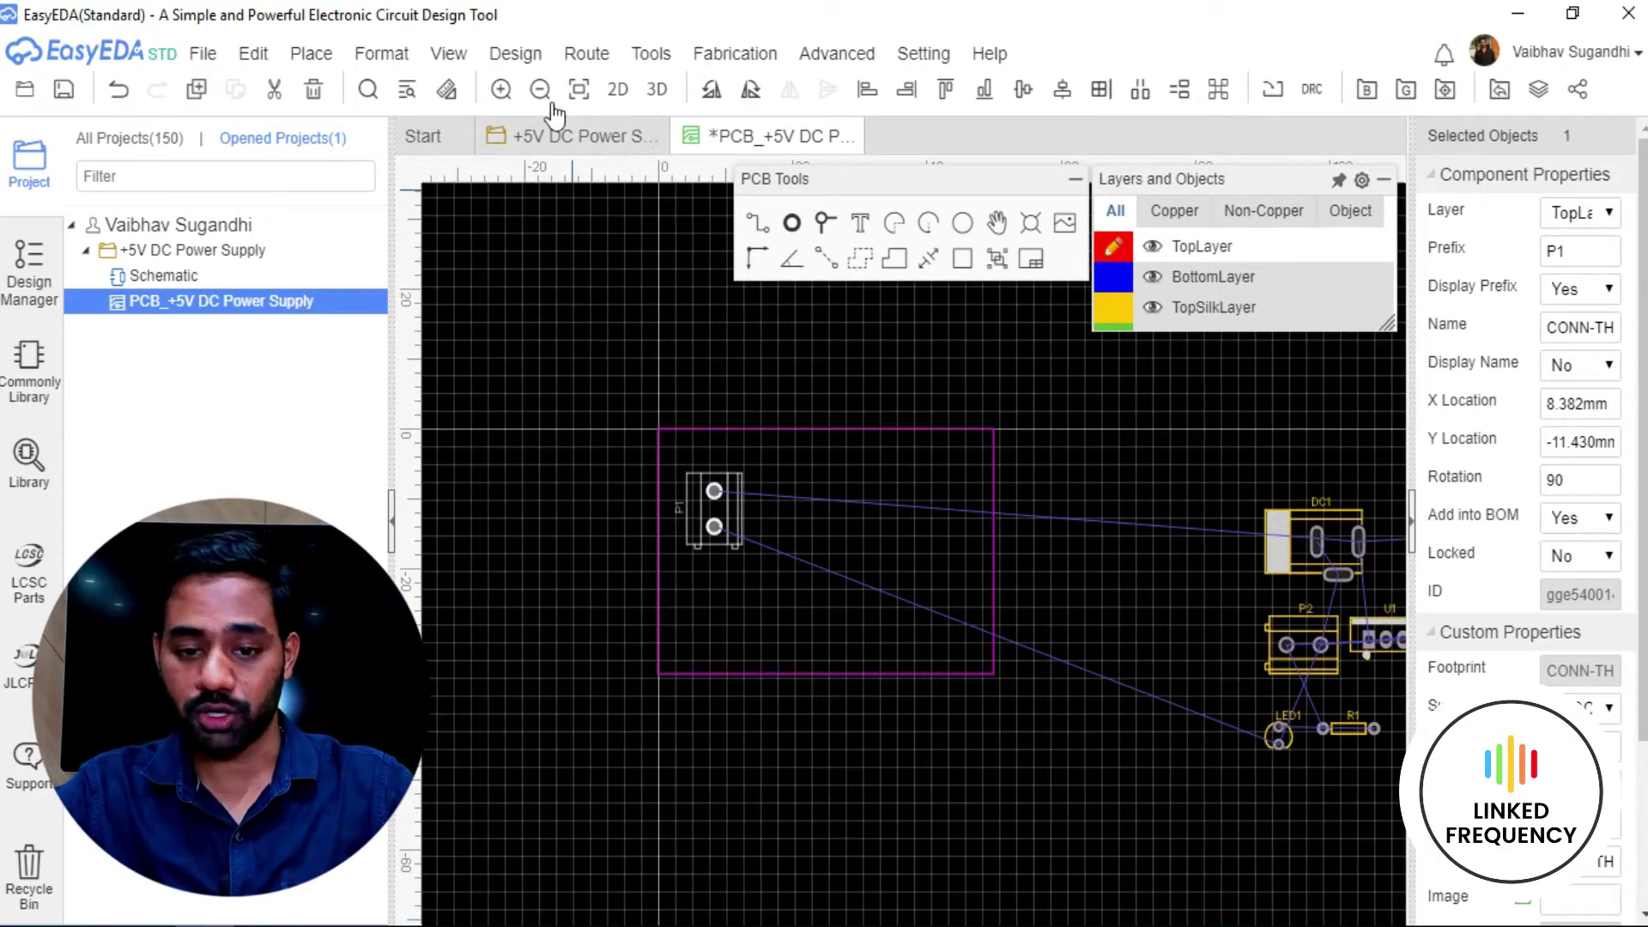
Select power jack DC1 in the schematic and move its footprint onto the board below P1, facing the left edge.
{"action": "left_click", "coordinate": [567, 138]}
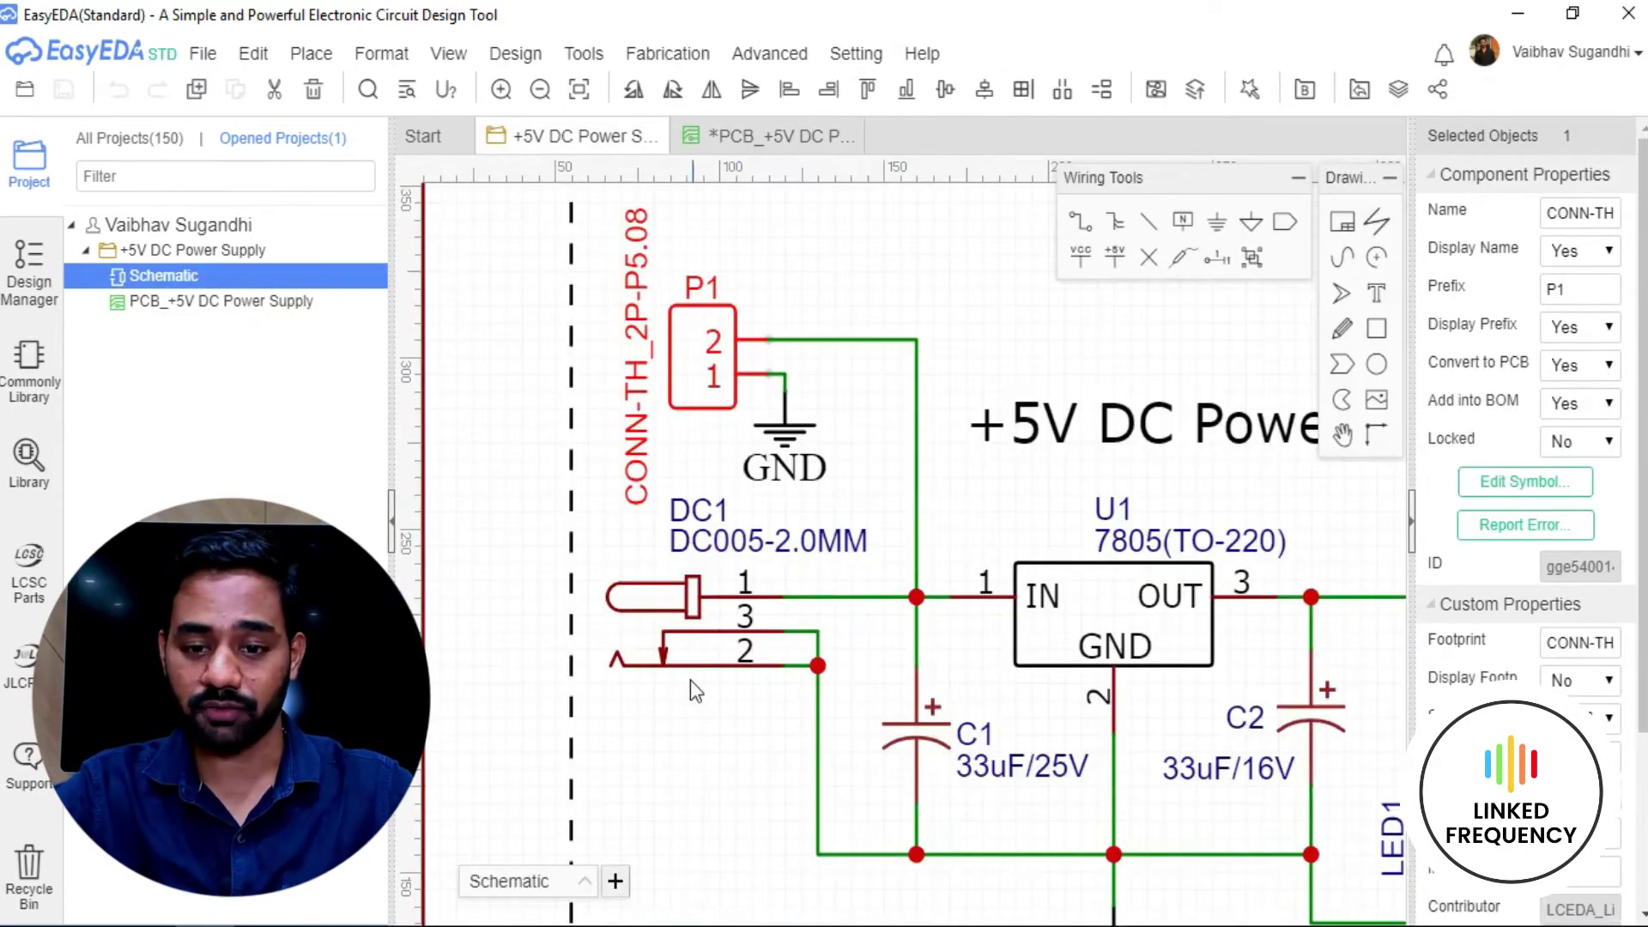
{"action": "left_click", "coordinate": [671, 650]}
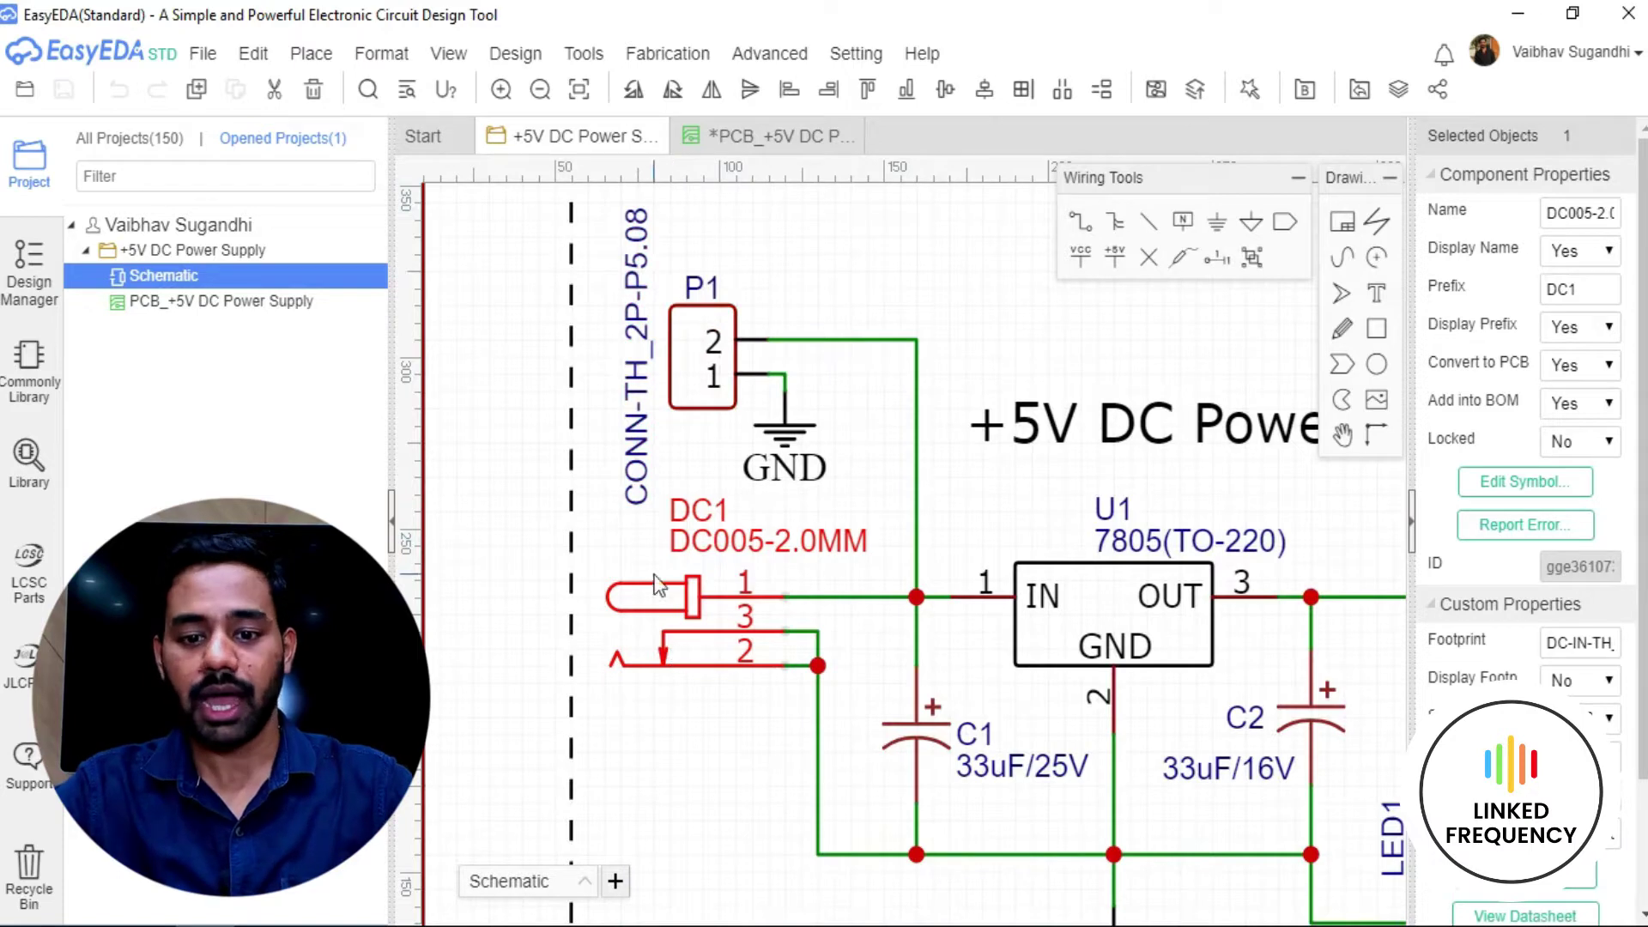
{"action": "key", "text": "shift+x"}
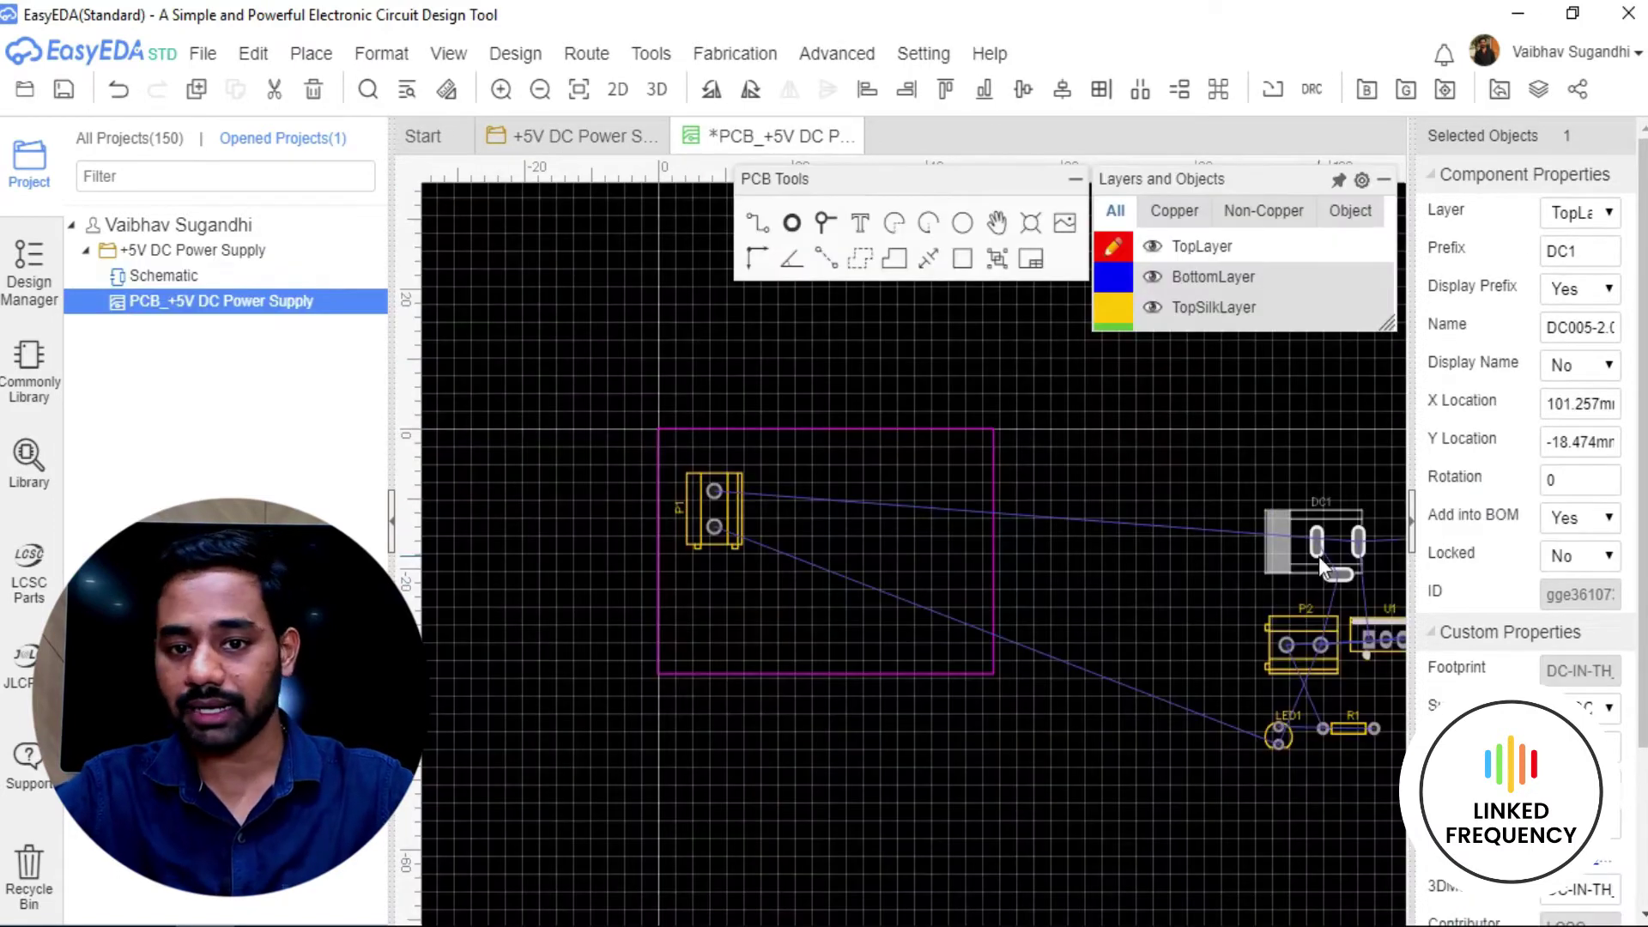
{"action": "left_click_drag", "start_coordinate": [1318, 556], "coordinate": [746, 633]}
{"action": "scroll", "coordinate": [685, 611], "scroll_direction": "up", "scroll_amount": 5}
{"action": "scroll", "coordinate": [755, 573], "scroll_direction": "down", "scroll_amount": 3}
{"action": "scroll", "coordinate": [737, 674], "scroll_direction": "up", "scroll_amount": 3}
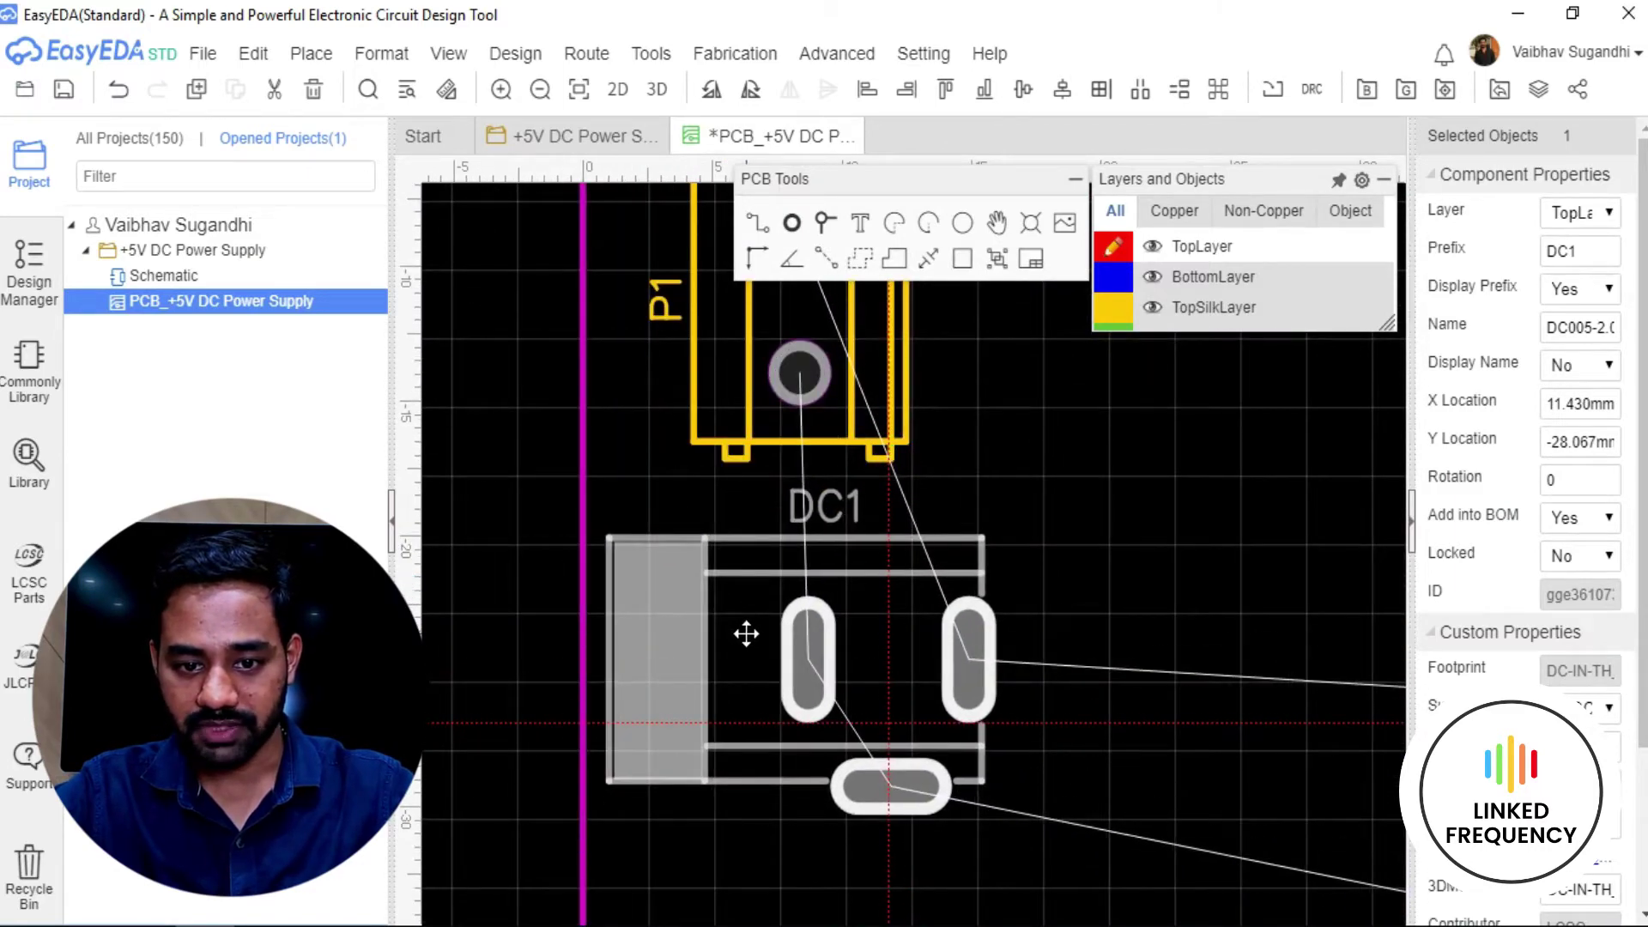
Fine-tune the positions of P1 and DC1 along the board's left edge, shifting P1 slightly upward.
{"action": "scroll", "coordinate": [740, 632], "scroll_direction": "down", "scroll_amount": 3}
{"action": "right_click_drag", "start_coordinate": [942, 498], "coordinate": [907, 650]}
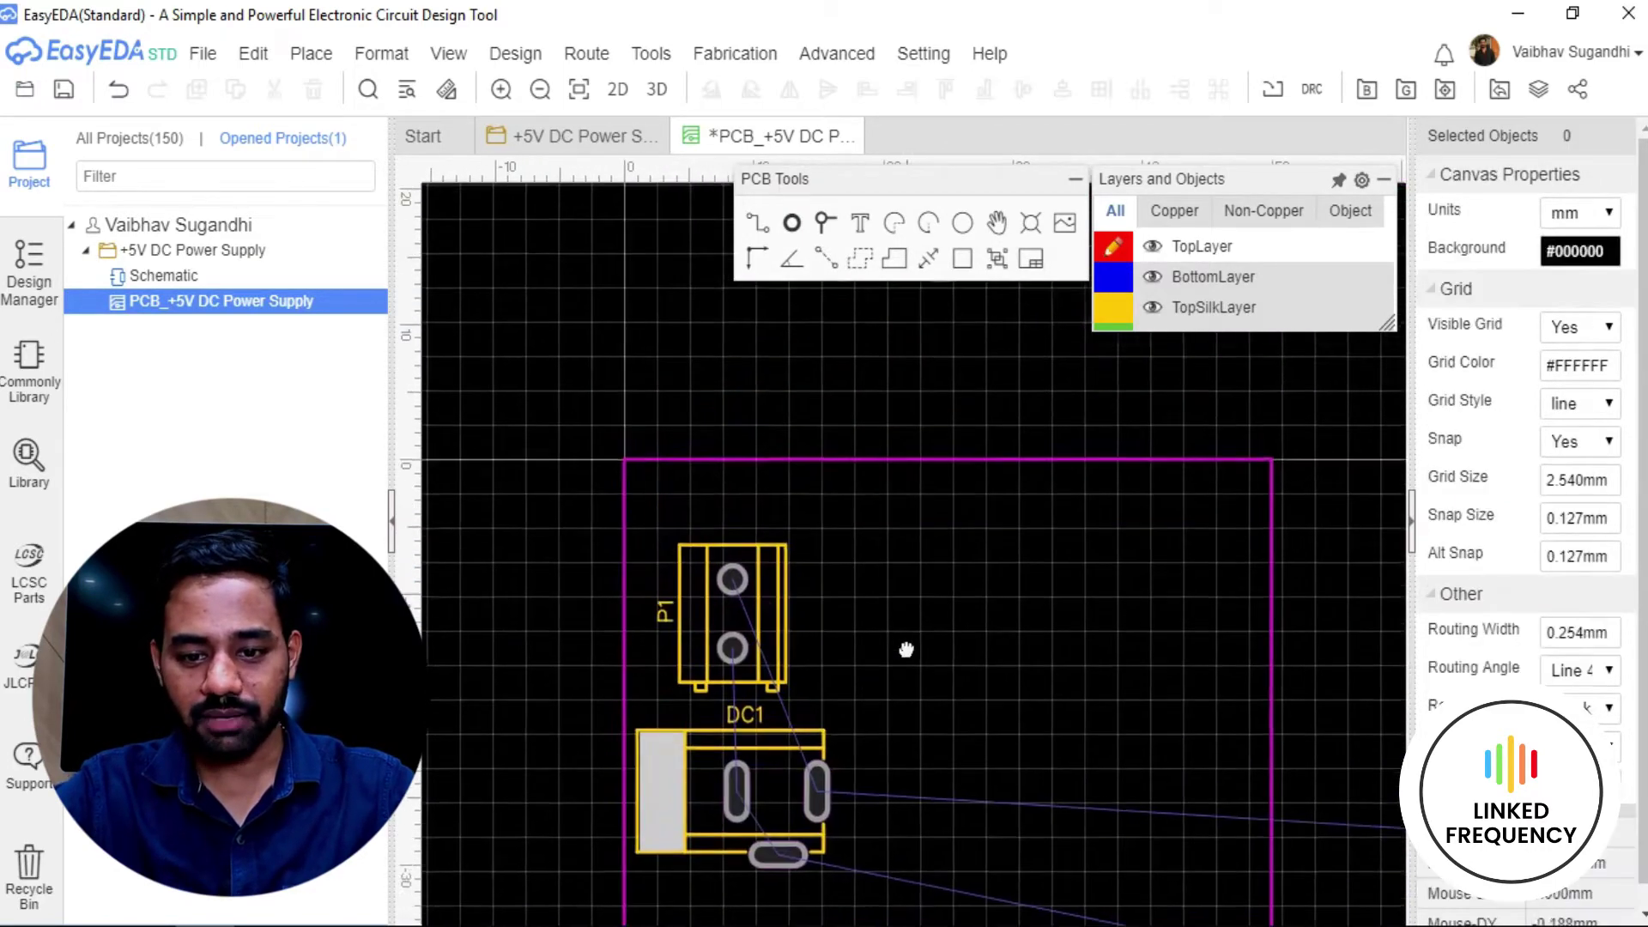
{"action": "scroll", "coordinate": [739, 576], "scroll_direction": "up", "scroll_amount": 2}
{"action": "left_click_drag", "start_coordinate": [681, 636], "coordinate": [678, 599]}
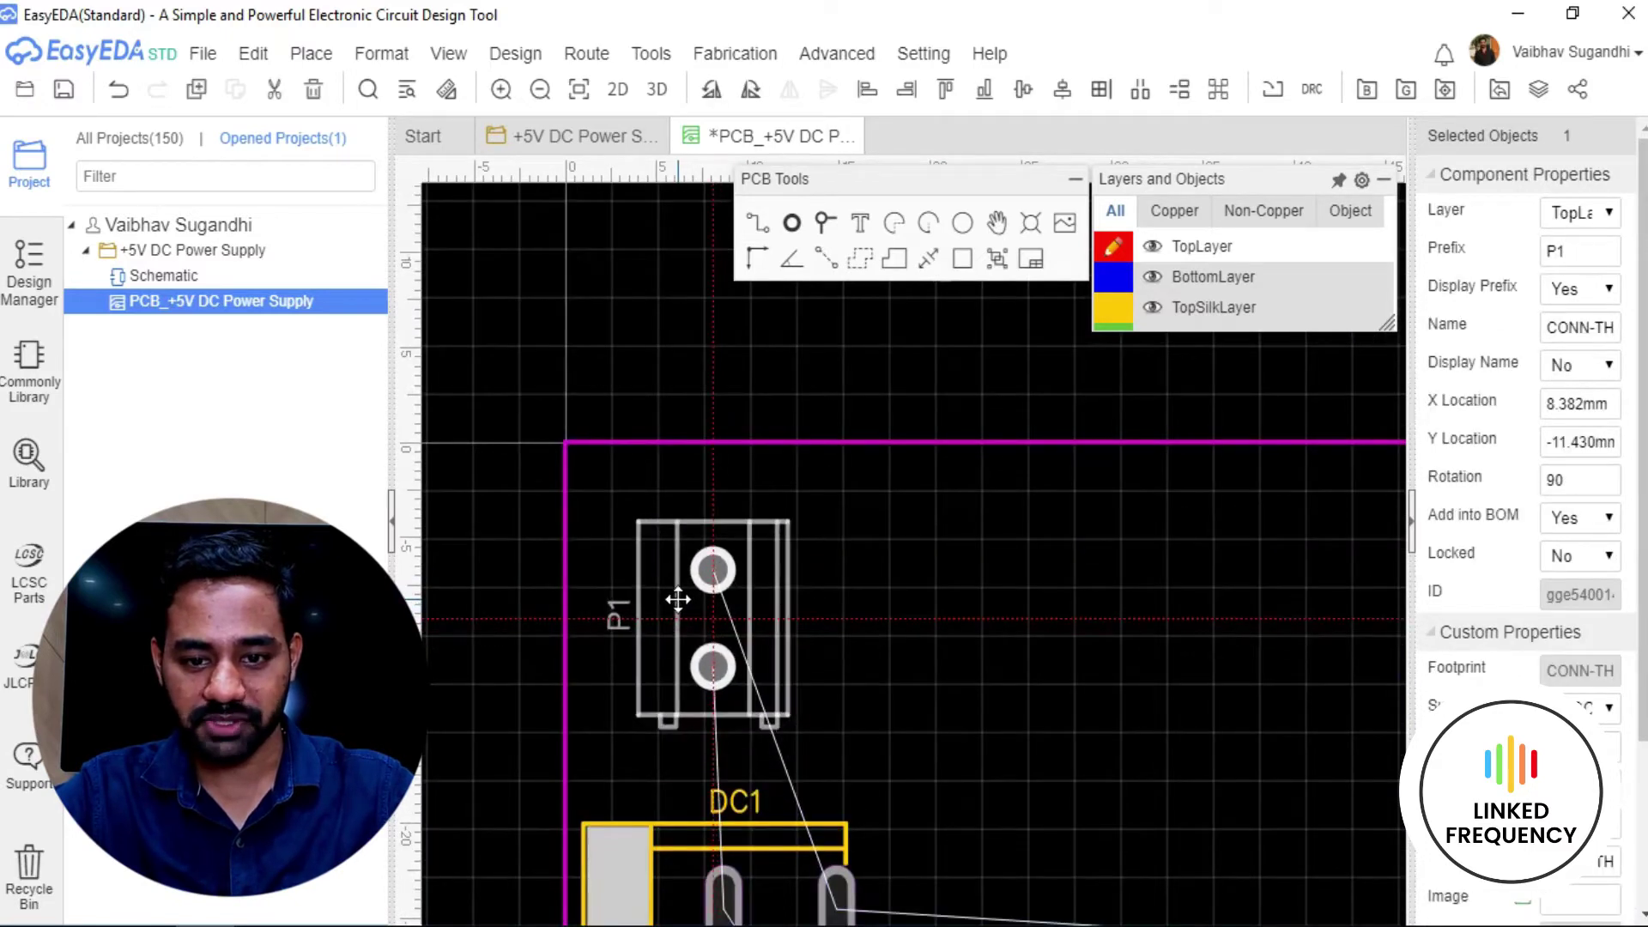
{"action": "right_click_drag", "start_coordinate": [843, 708], "coordinate": [858, 461]}
{"action": "left_click", "coordinate": [708, 626]}
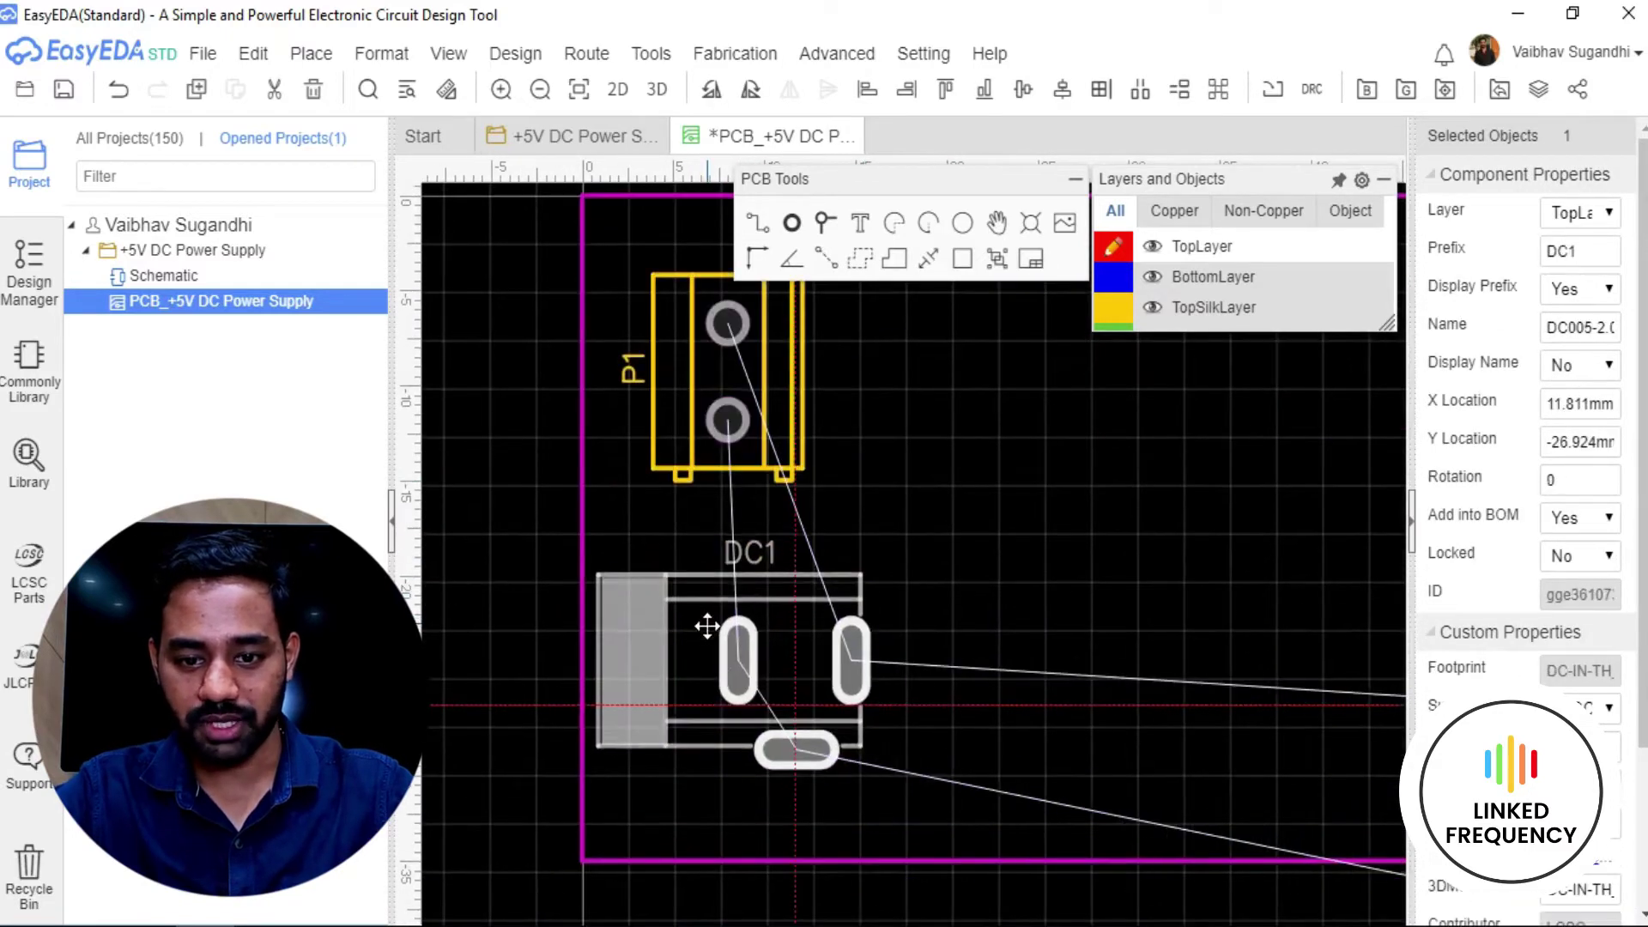
{"action": "left_click_drag", "start_coordinate": [709, 626], "coordinate": [717, 633]}
{"action": "left_click", "coordinate": [944, 434]}
{"action": "scroll", "coordinate": [961, 432], "scroll_direction": "down", "scroll_amount": 3}
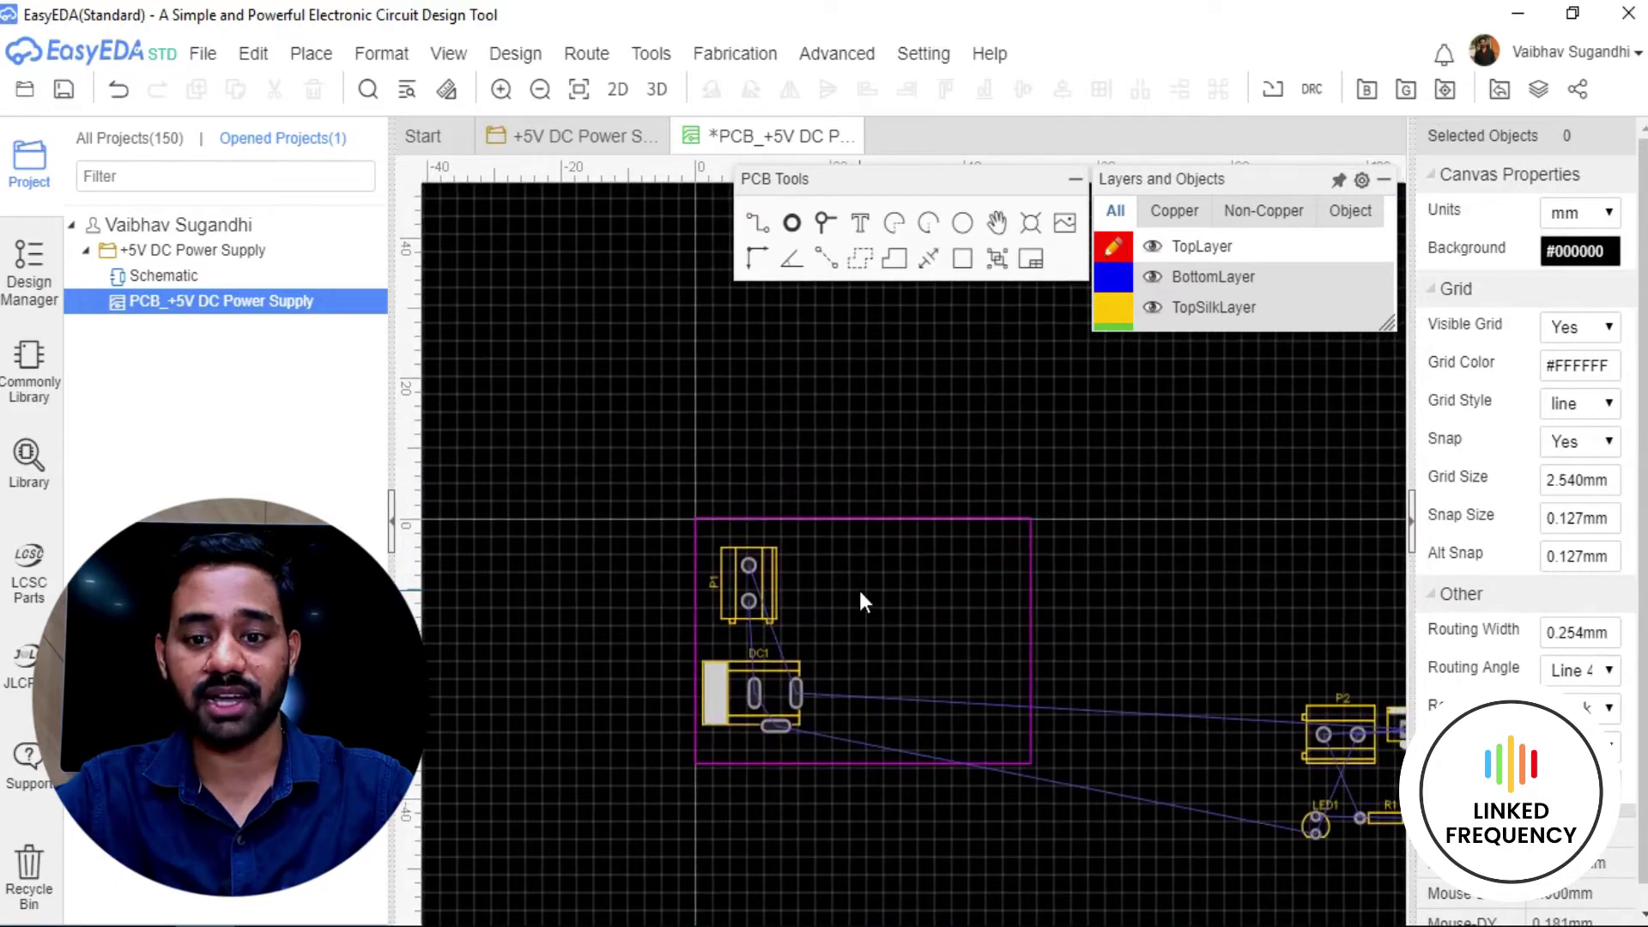
Select capacitor C1 in the schematic and move its footprint inside the board outline, beside DC1.
{"action": "left_click", "coordinate": [574, 139]}
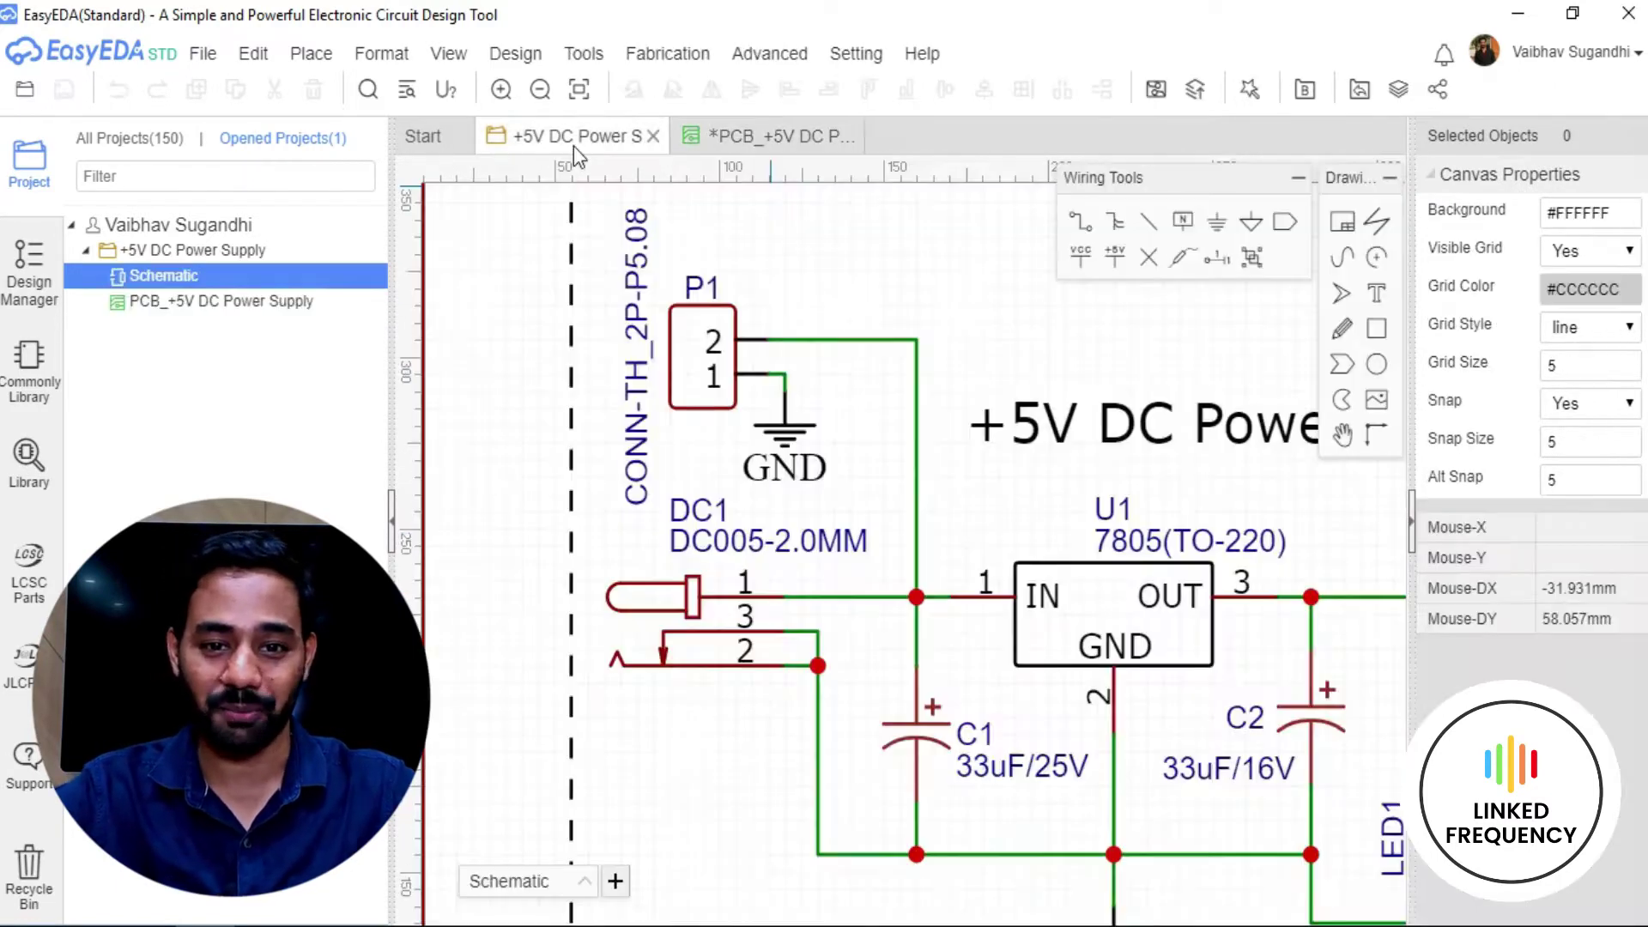
{"action": "right_click_drag", "start_coordinate": [958, 488], "coordinate": [763, 356]}
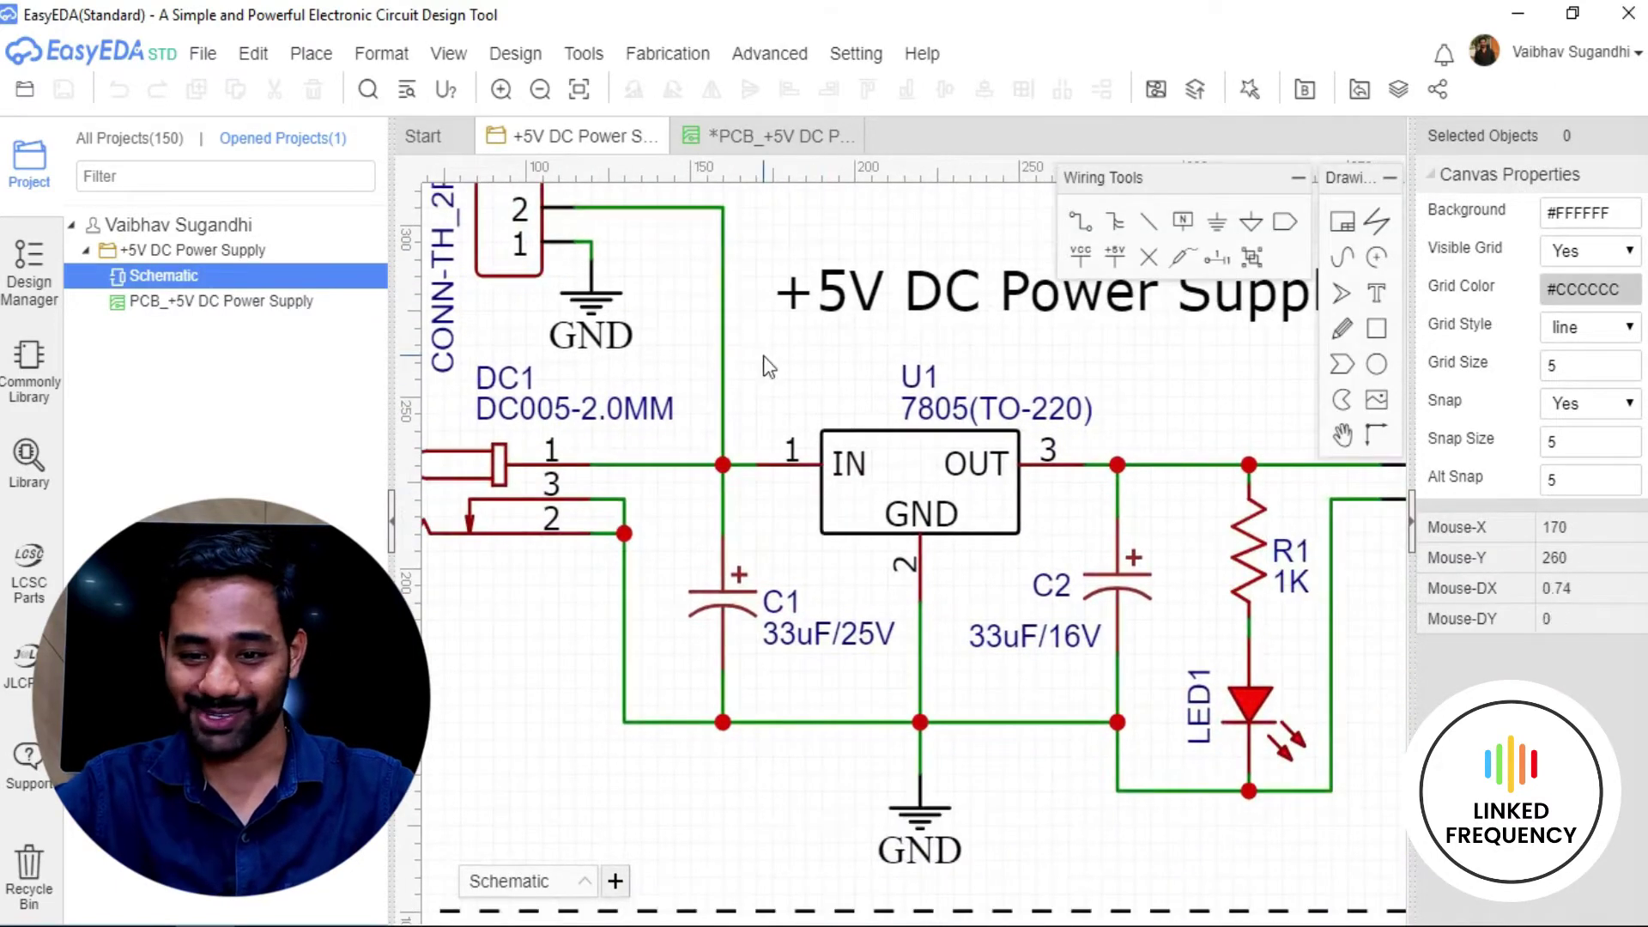
{"action": "left_click", "coordinate": [719, 620]}
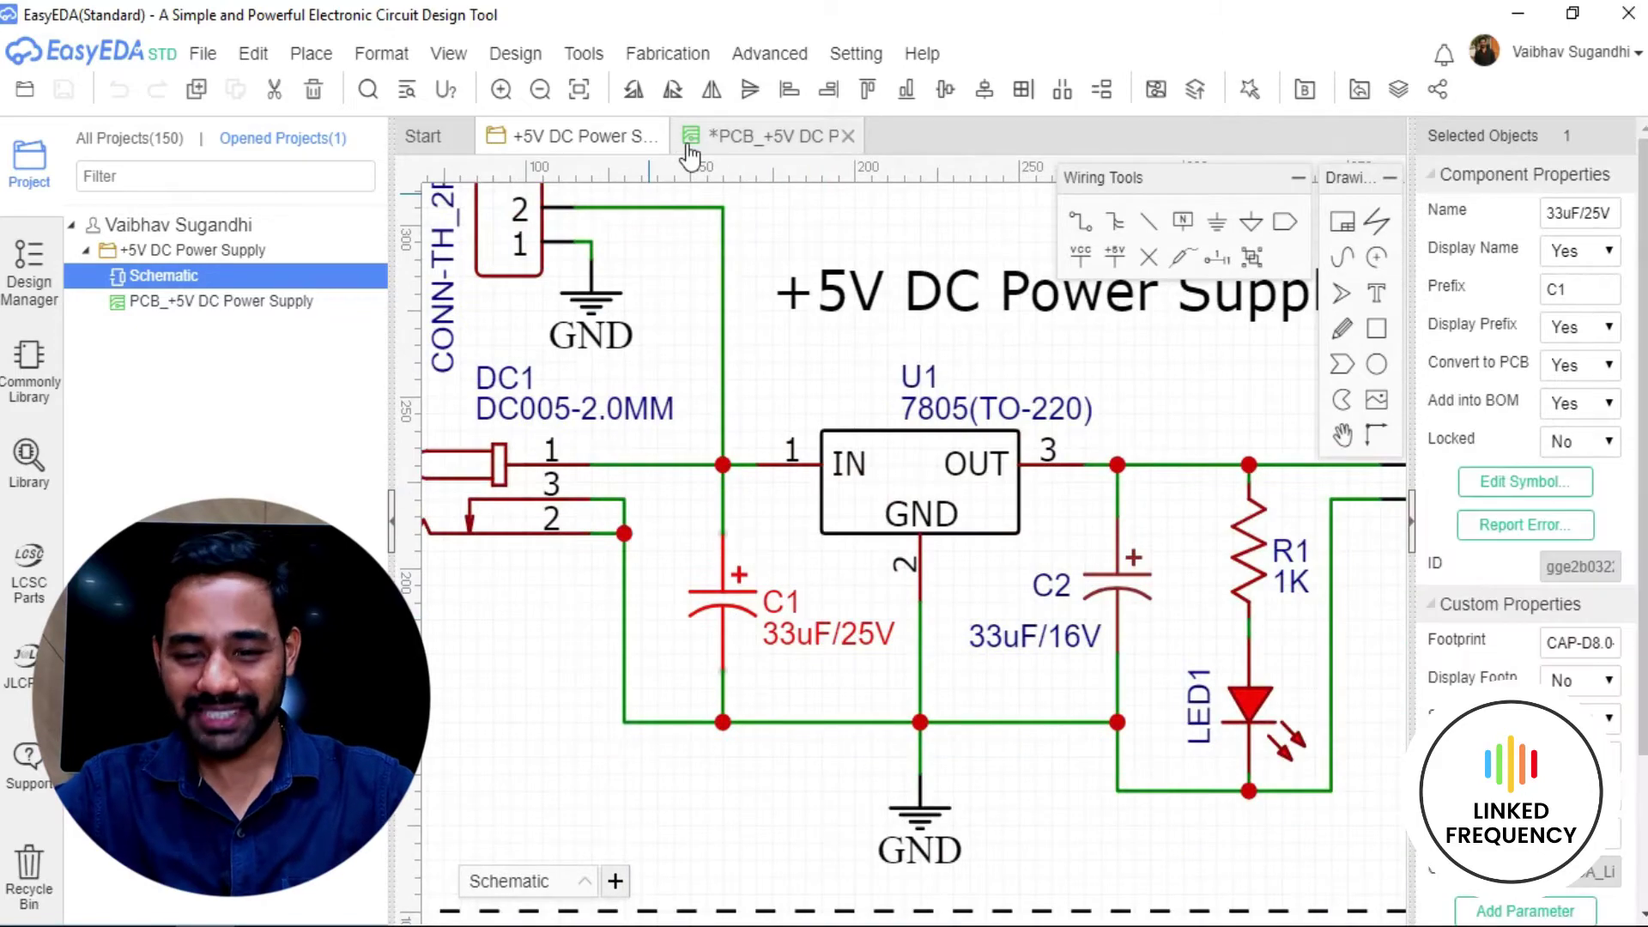
{"action": "left_click", "coordinate": [761, 139]}
{"action": "scroll", "coordinate": [1121, 569], "scroll_direction": "down", "scroll_amount": 2}
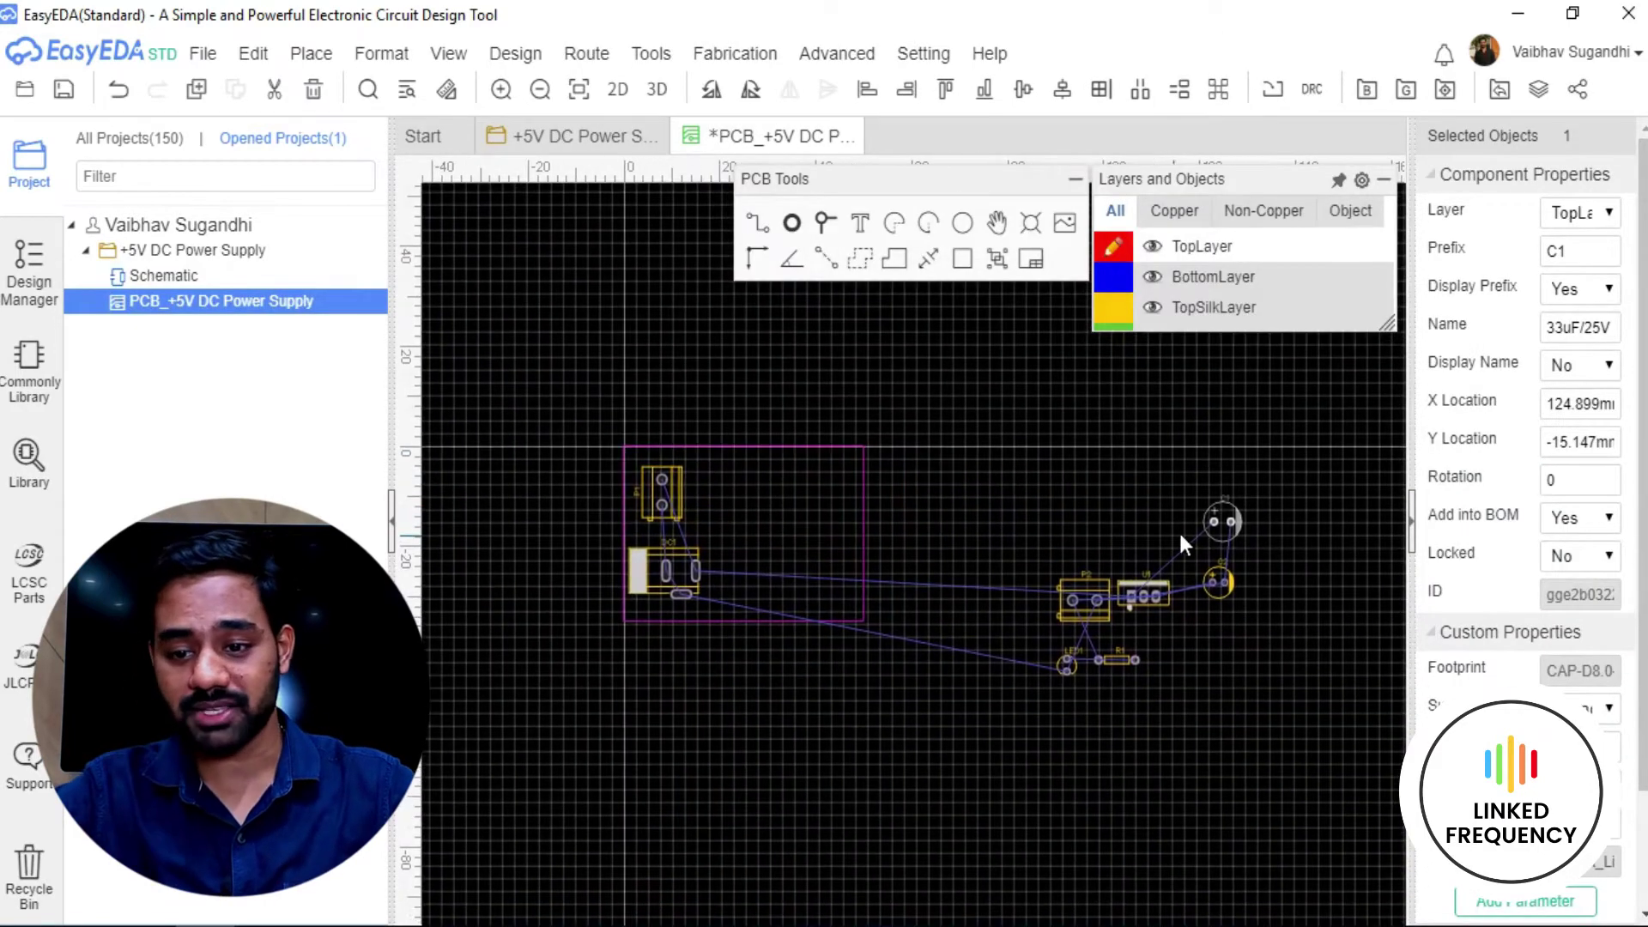
{"action": "scroll", "coordinate": [1228, 518], "scroll_direction": "up", "scroll_amount": 3}
{"action": "left_click_drag", "start_coordinate": [1229, 520], "coordinate": [571, 561]}
{"action": "scroll", "coordinate": [852, 599], "scroll_direction": "up", "scroll_amount": 3}
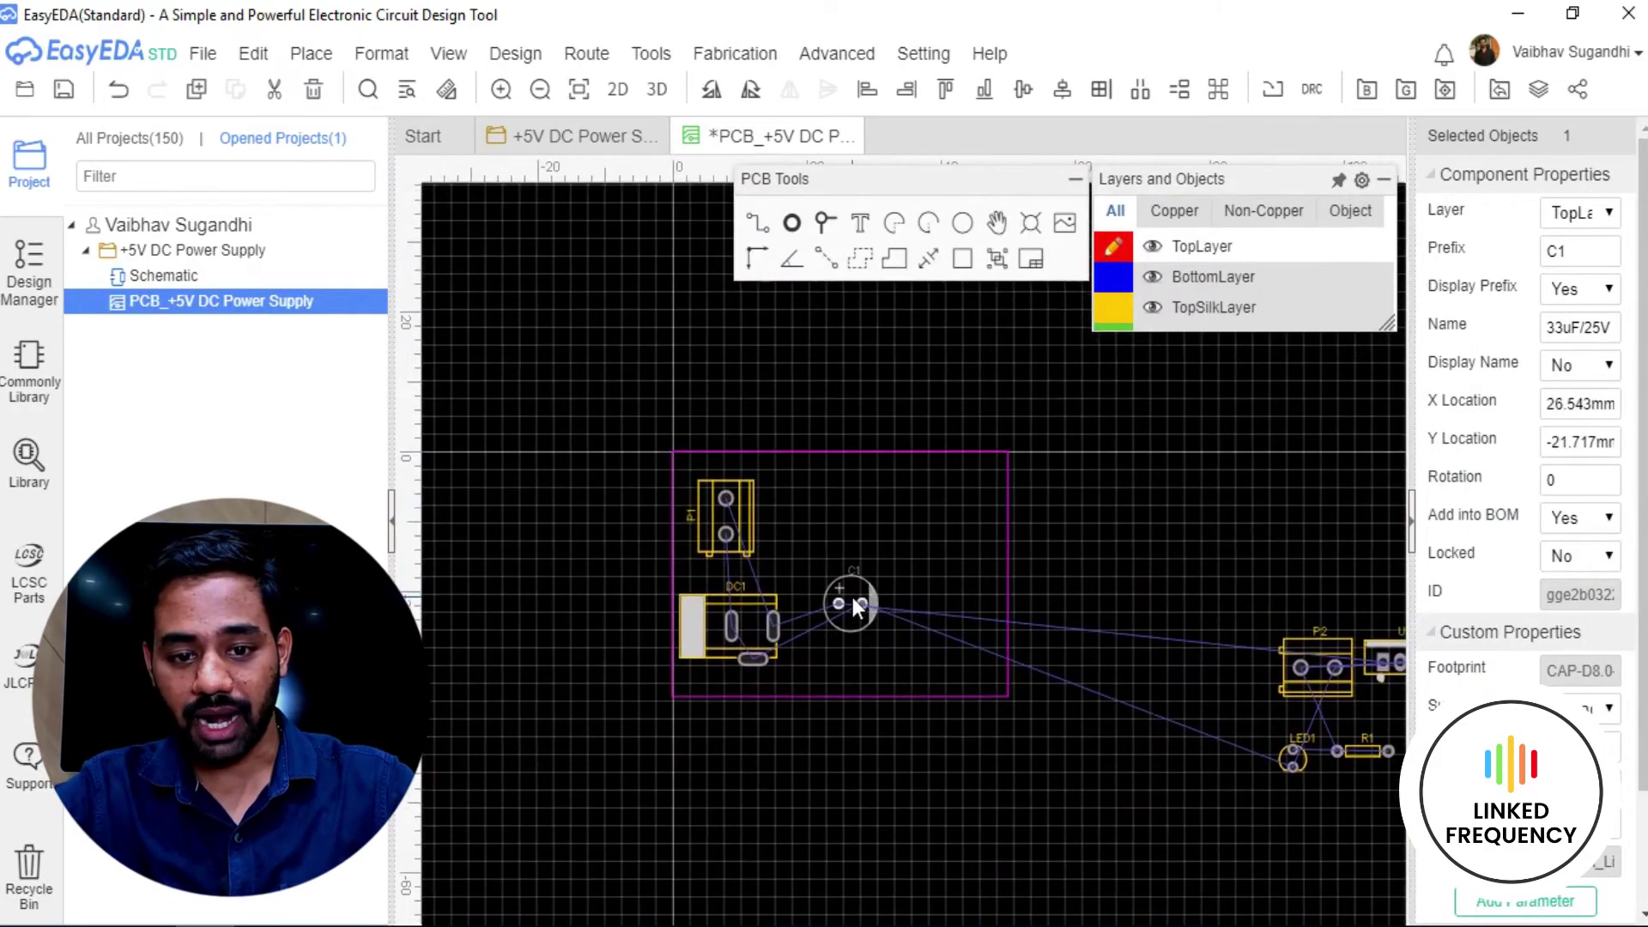
Rotate C1 to 180° and place it beside P1, just above DC1, at about X 16.9 mm, Y -15.2 mm.
{"action": "left_click_drag", "start_coordinate": [858, 615], "coordinate": [734, 491]}
{"action": "key", "text": "space"}
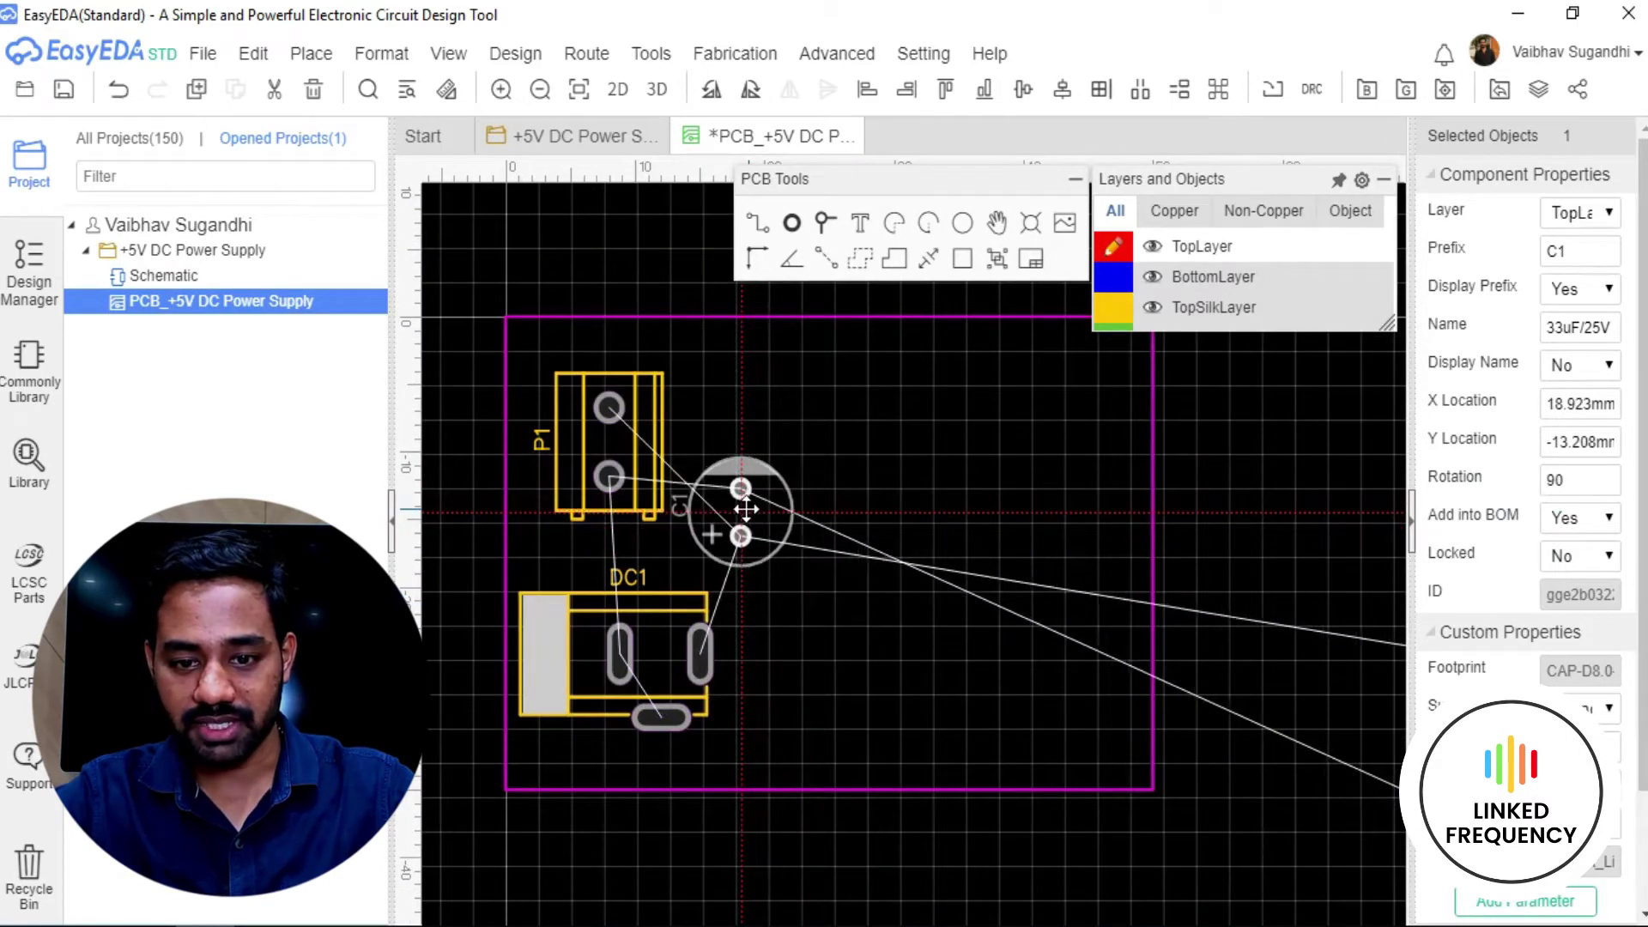
{"action": "scroll", "coordinate": [722, 511], "scroll_direction": "up", "scroll_amount": 2}
{"action": "right_click_drag", "start_coordinate": [722, 512], "coordinate": [820, 542]}
{"action": "key", "text": "space"}
{"action": "left_click_drag", "start_coordinate": [818, 577], "coordinate": [785, 556]}
{"action": "scroll", "coordinate": [721, 592], "scroll_direction": "up", "scroll_amount": 4}
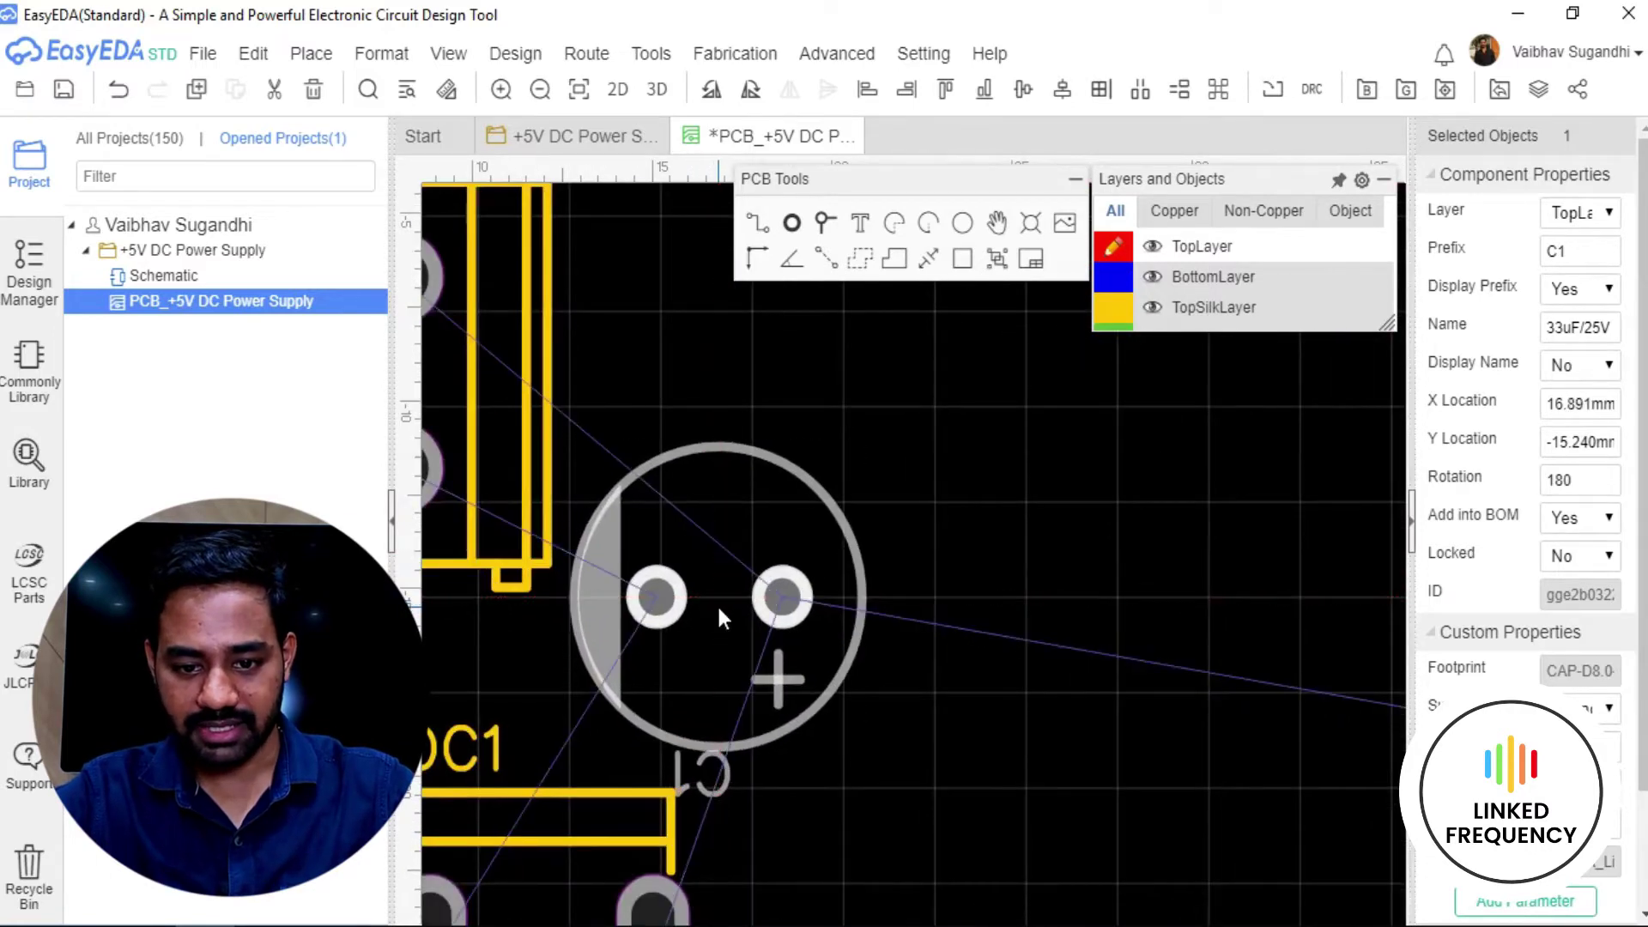
{"action": "scroll", "coordinate": [718, 604], "scroll_direction": "down", "scroll_amount": 3}
{"action": "left_click", "coordinate": [840, 652]}
{"action": "scroll", "coordinate": [850, 649], "scroll_direction": "down", "scroll_amount": 4}
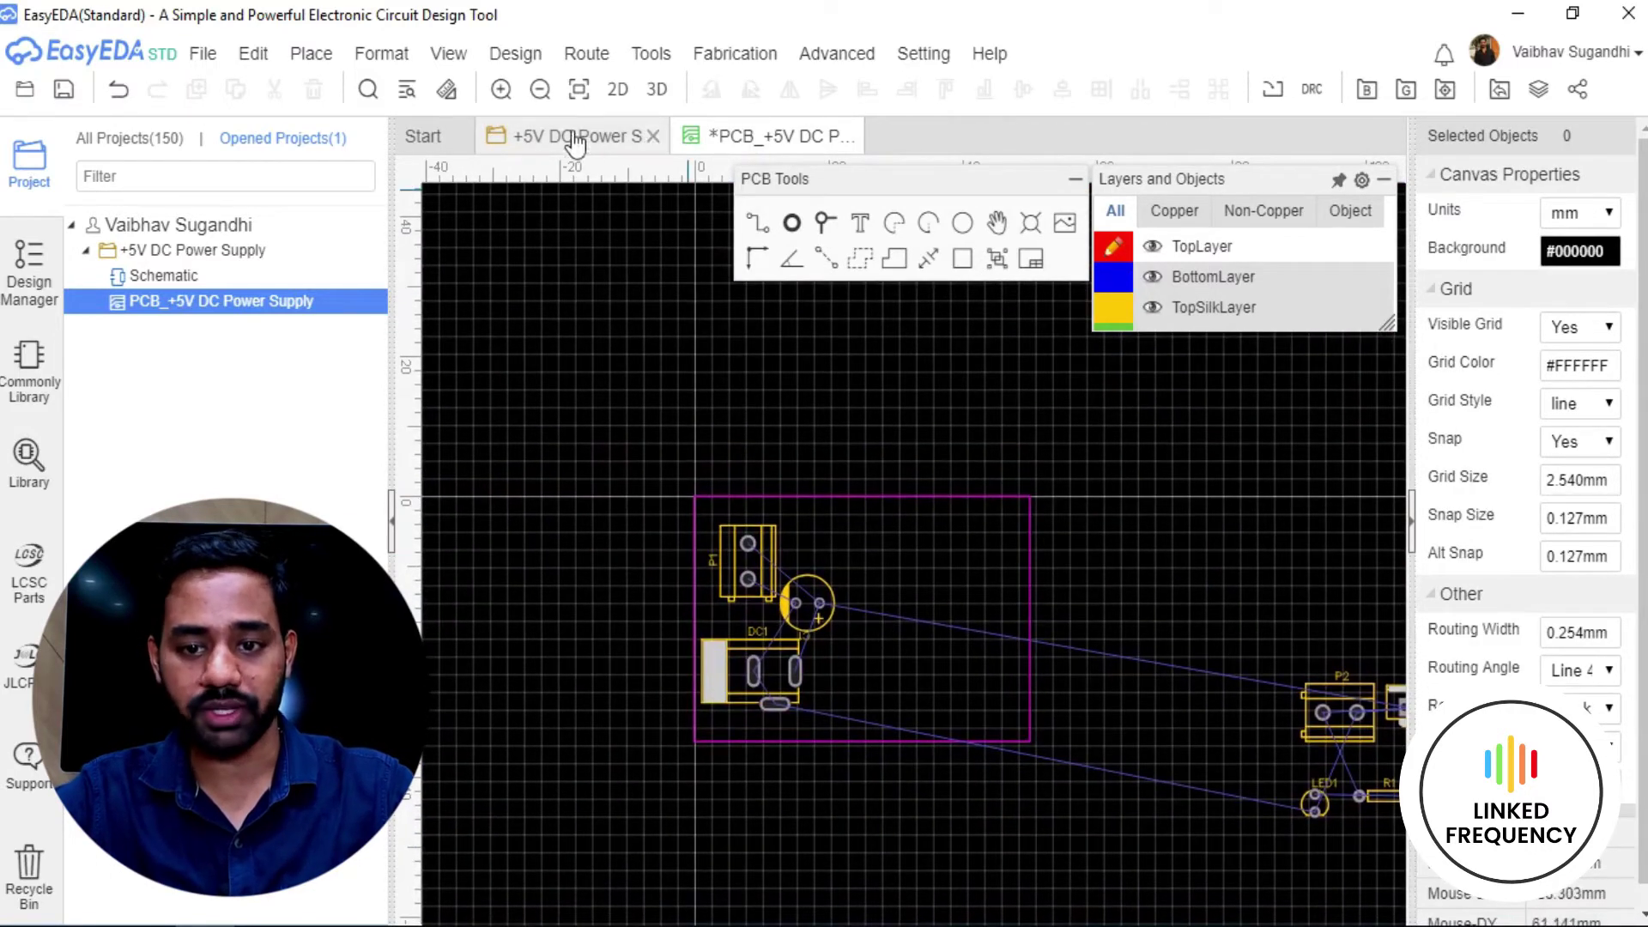
Select regulator U1 in the schematic and move its footprint inside the upper part of the board outline.
{"action": "left_click", "coordinate": [540, 133]}
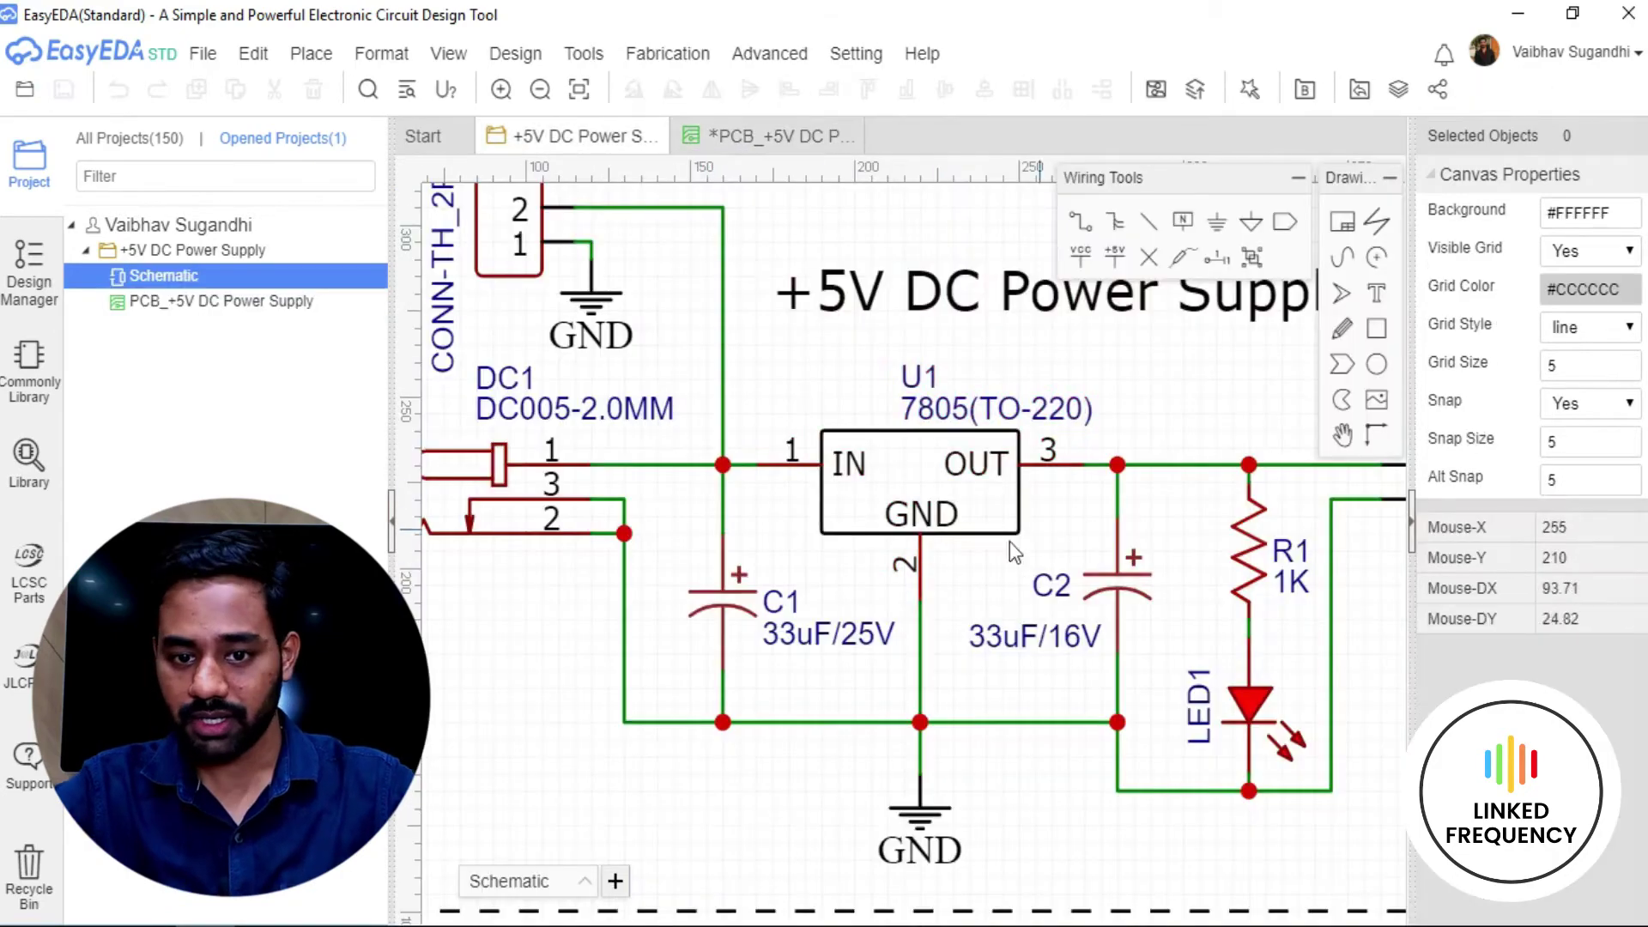
{"action": "left_click", "coordinate": [849, 506]}
{"action": "left_click", "coordinate": [730, 136]}
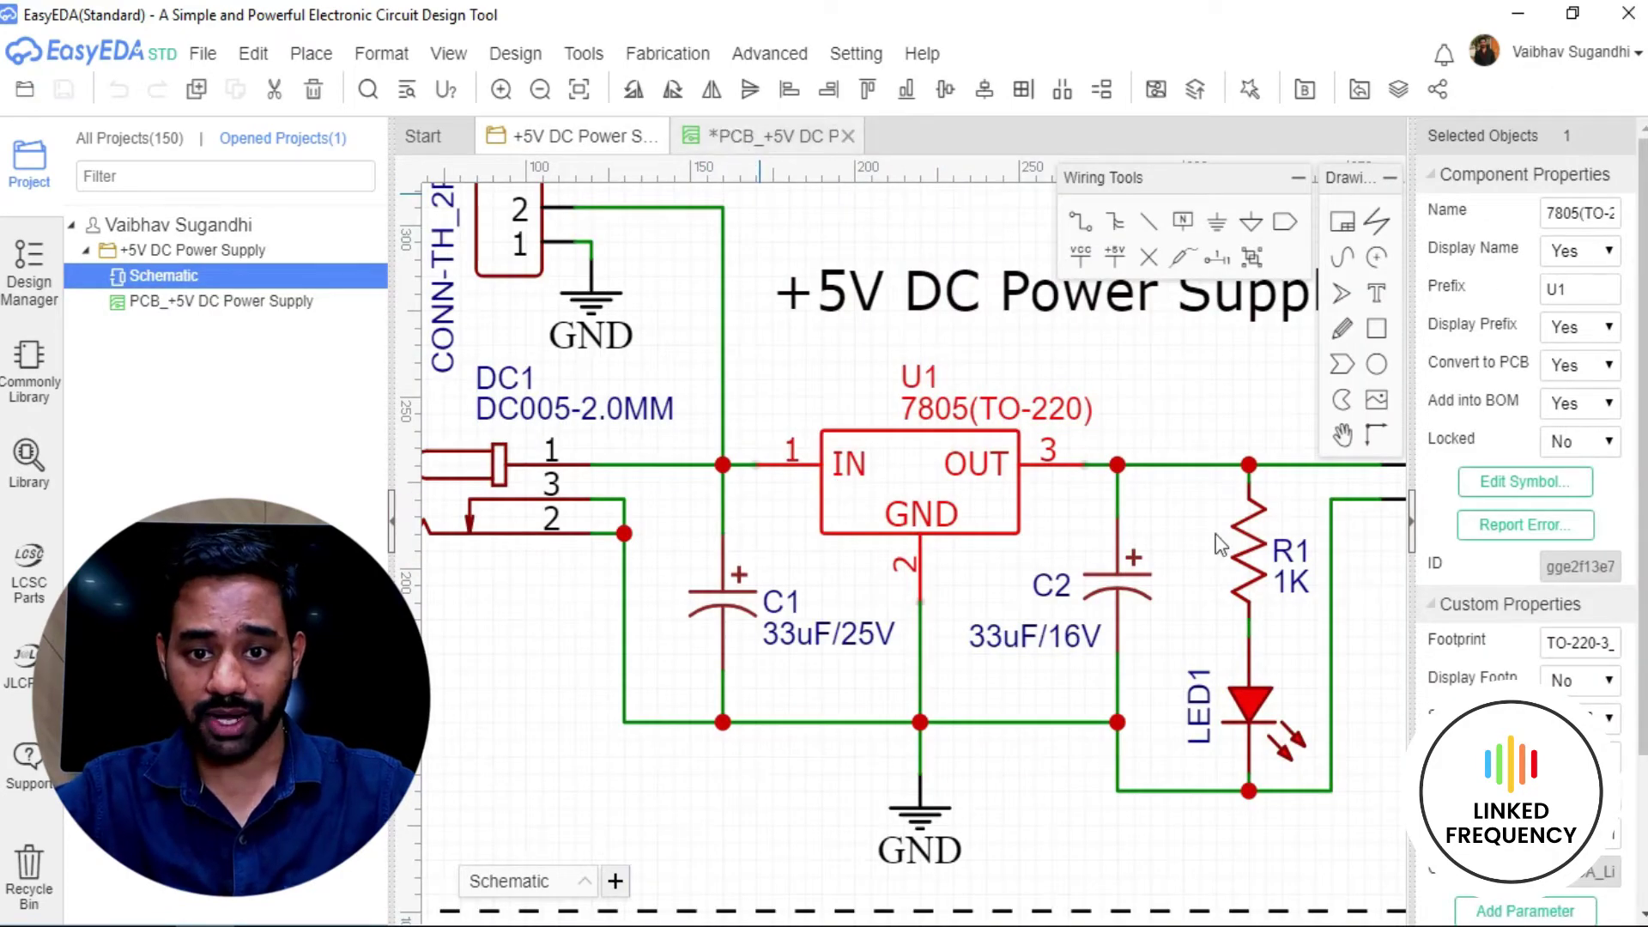
{"action": "scroll", "coordinate": [1037, 534], "scroll_direction": "up", "scroll_amount": 2}
{"action": "left_click_drag", "start_coordinate": [1192, 686], "coordinate": [708, 541]}
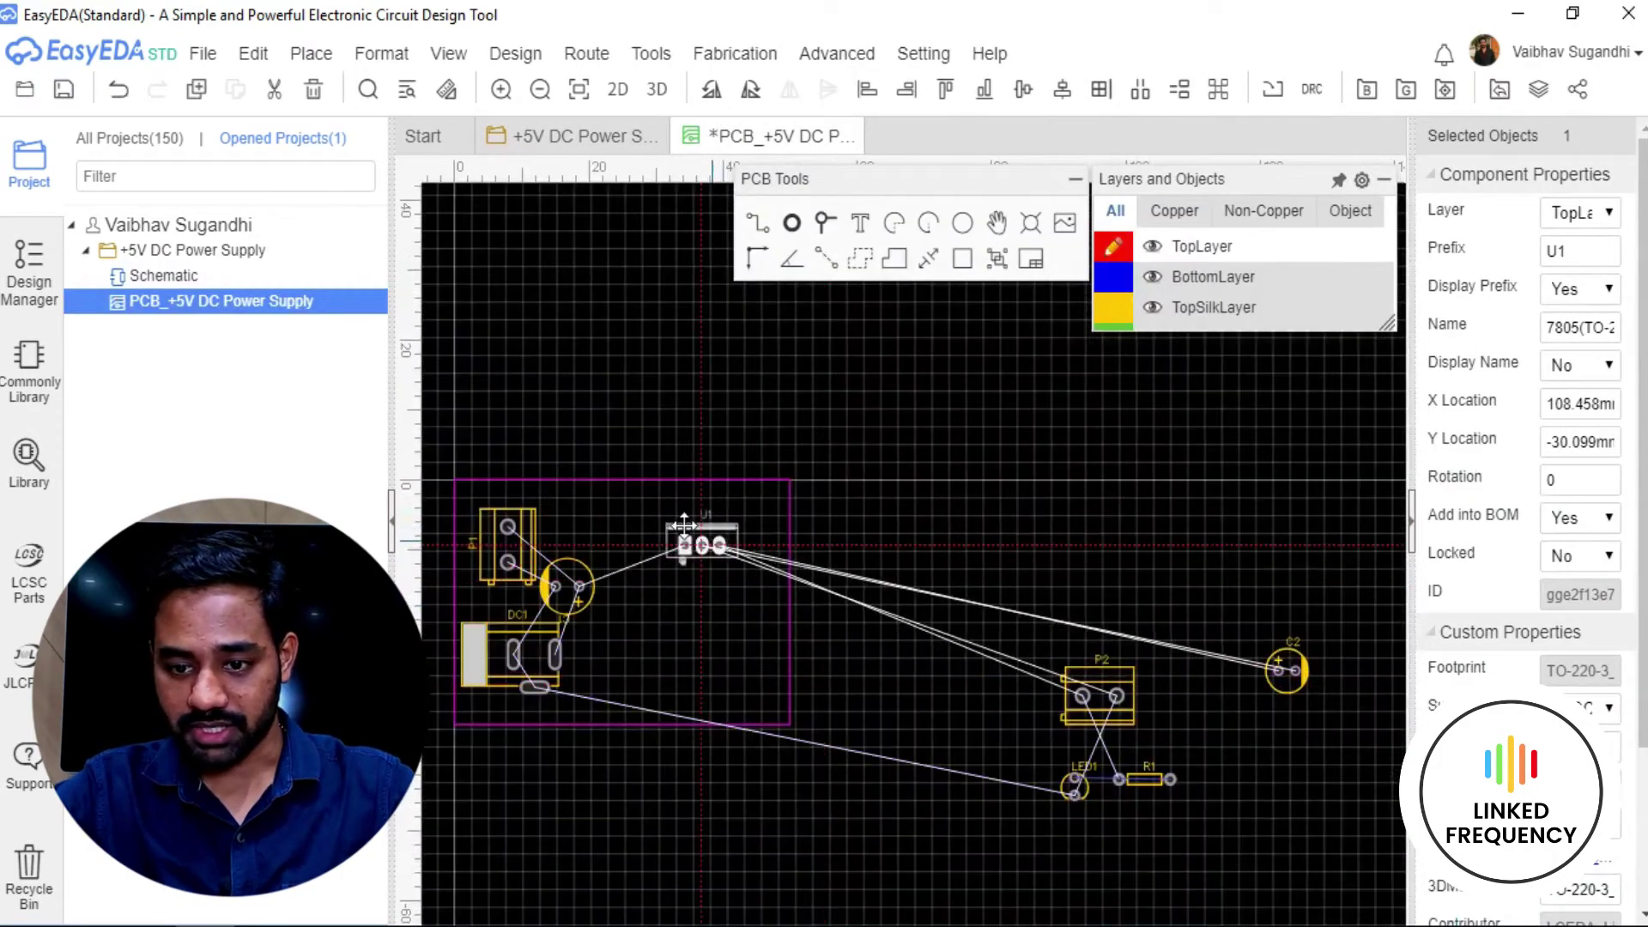
Place U1 above C1 and to the right of P1, at about X 22.1 mm, Y -7.1 mm.
{"action": "scroll", "coordinate": [773, 567], "scroll_direction": "up", "scroll_amount": 1}
{"action": "scroll", "coordinate": [826, 591], "scroll_direction": "up", "scroll_amount": 2}
{"action": "left_click_drag", "start_coordinate": [944, 601], "coordinate": [912, 646]}
{"action": "scroll", "coordinate": [911, 647], "scroll_direction": "down", "scroll_amount": 3}
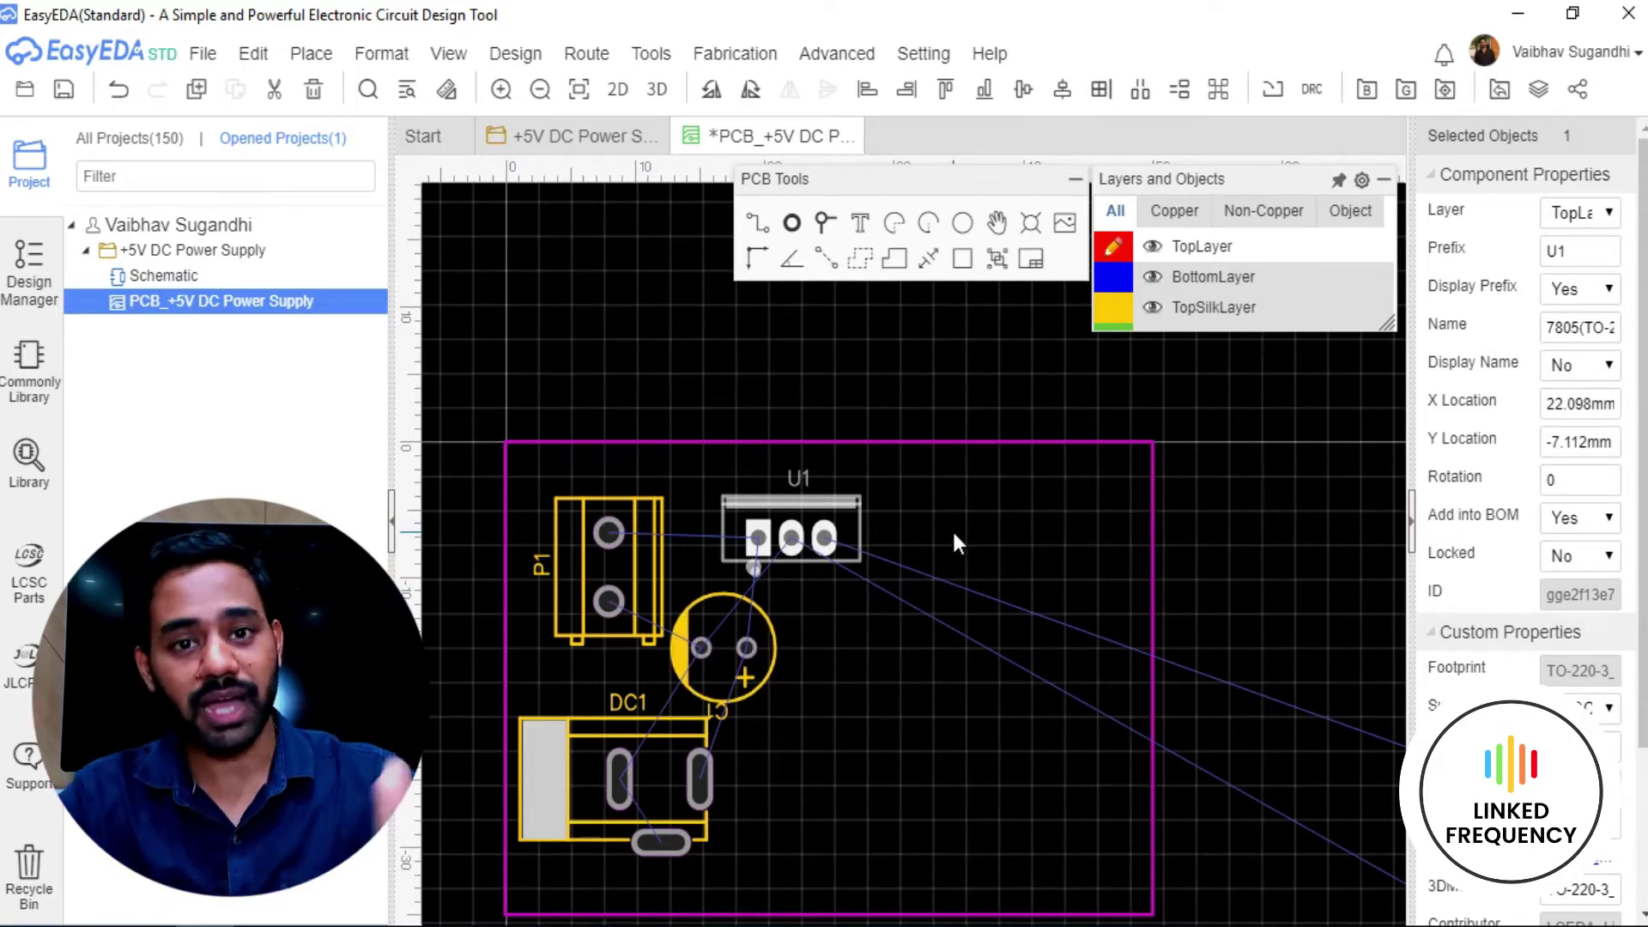
{"action": "scroll", "coordinate": [738, 515], "scroll_direction": "up", "scroll_amount": 3}
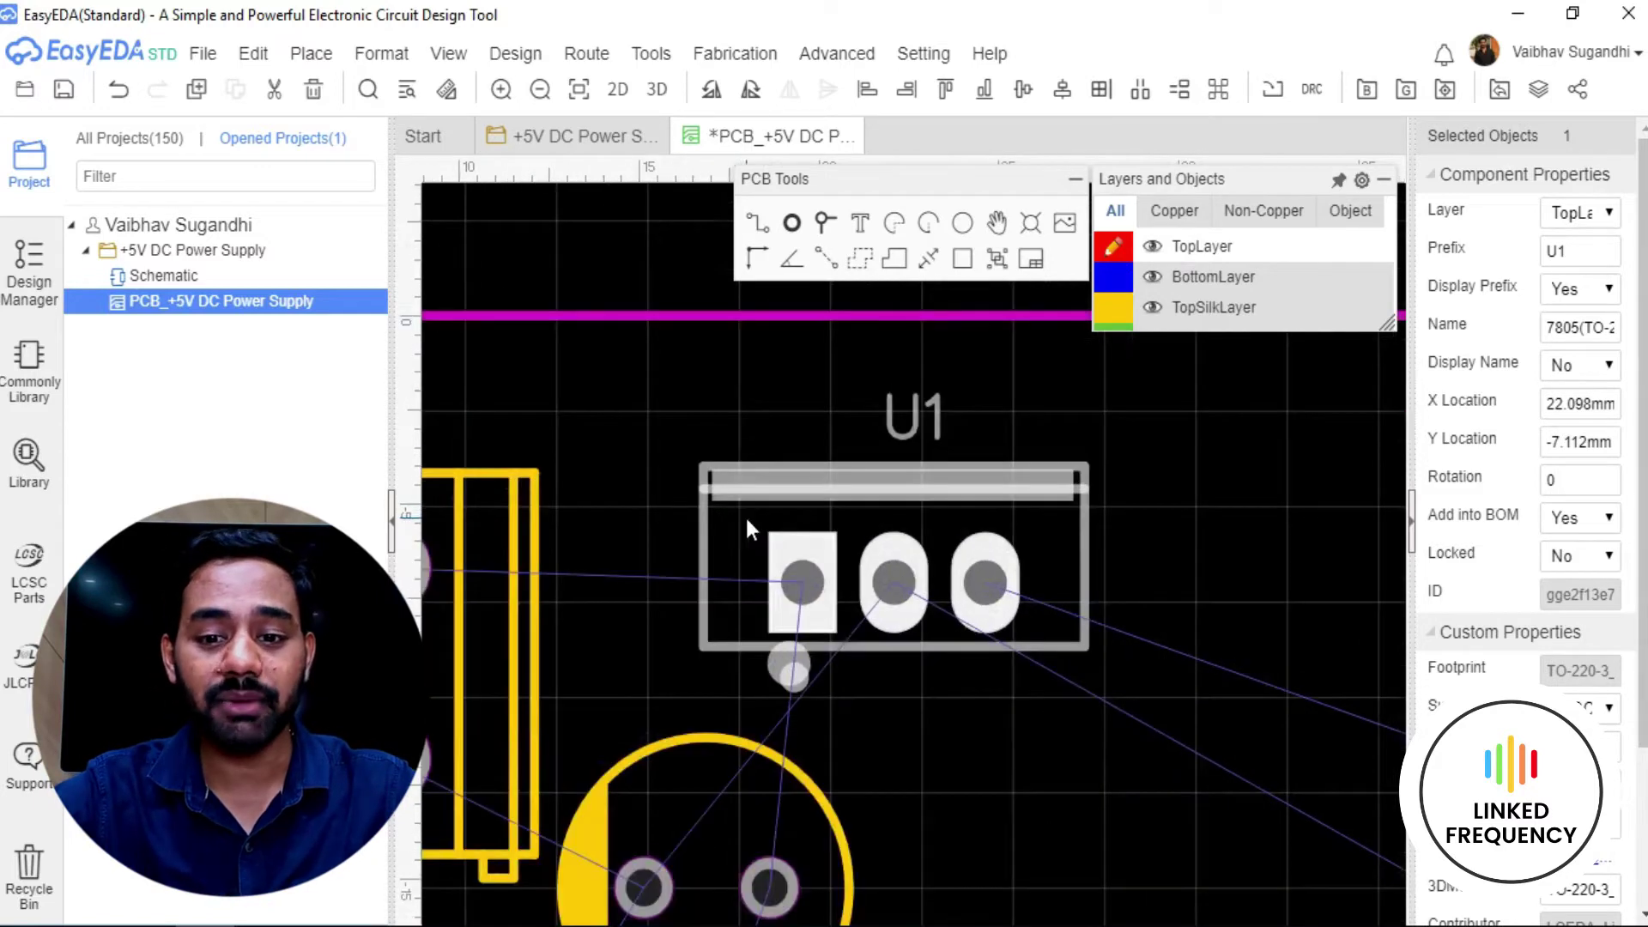
{"action": "scroll", "coordinate": [755, 507], "scroll_direction": "down", "scroll_amount": 3}
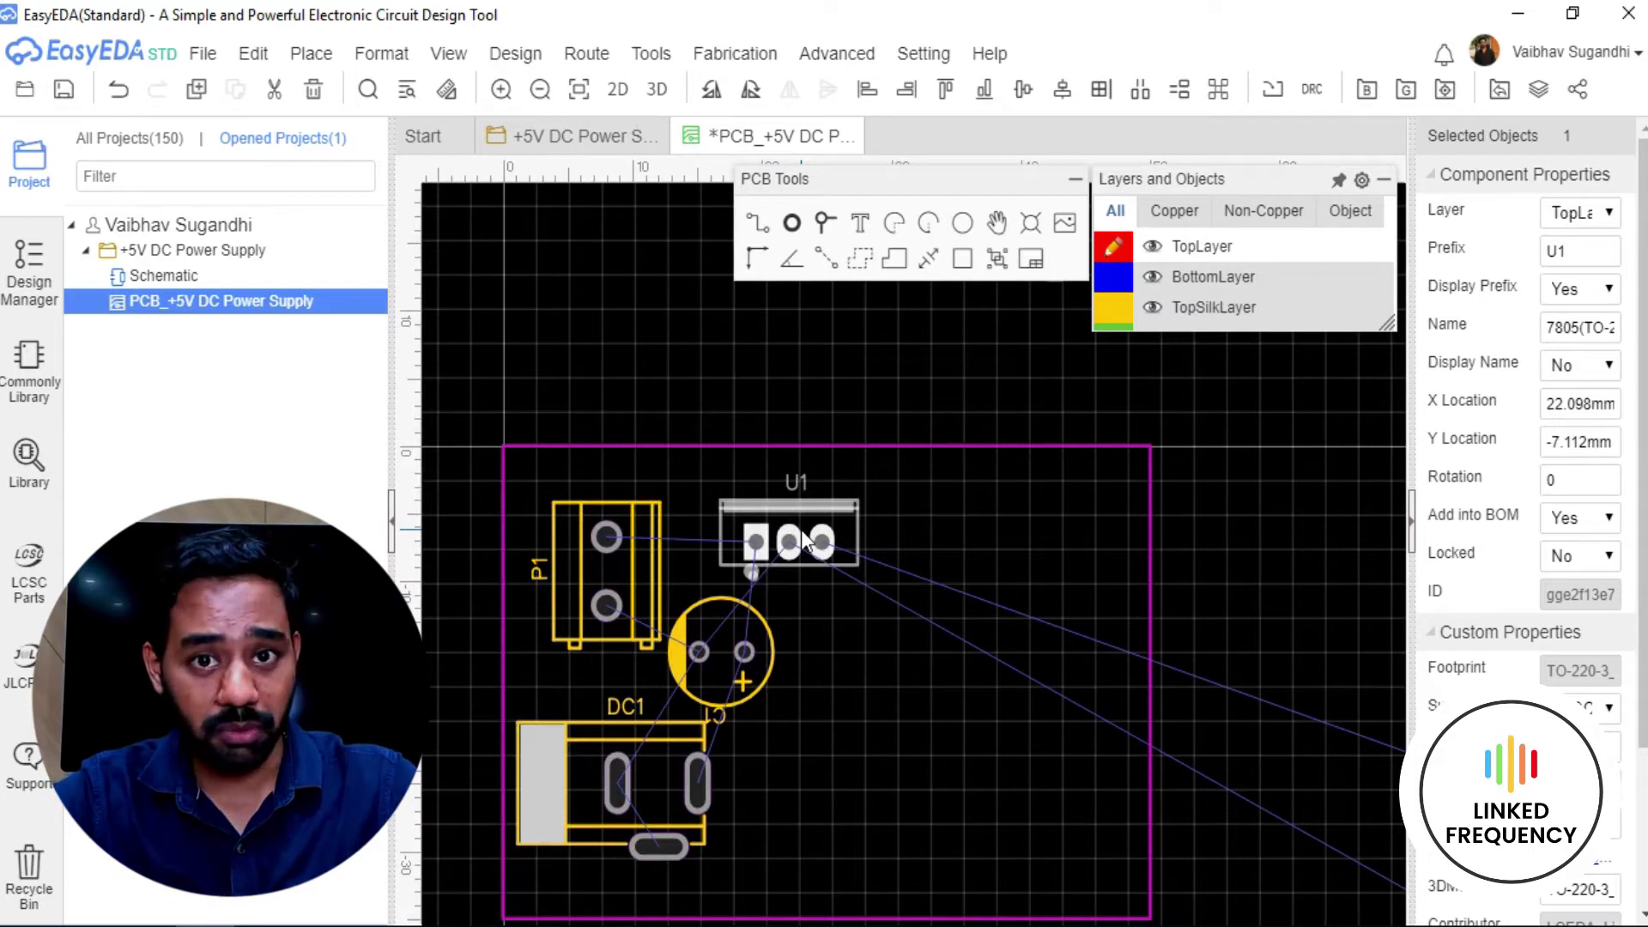
{"action": "scroll", "coordinate": [759, 474], "scroll_direction": "up", "scroll_amount": 3}
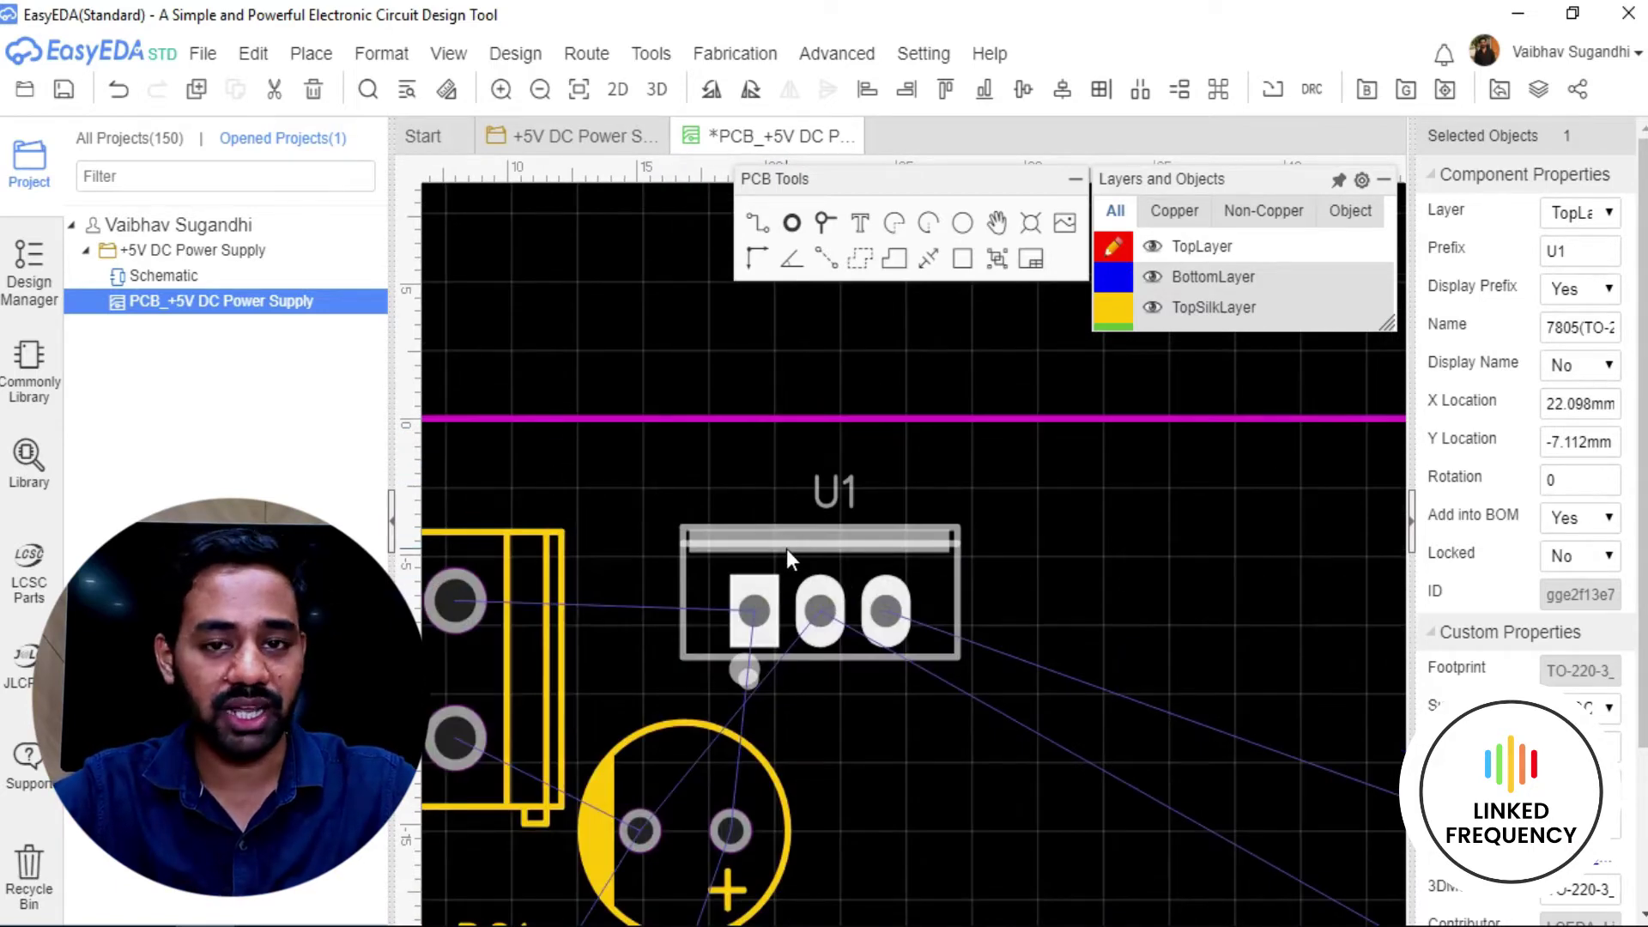
{"action": "scroll", "coordinate": [789, 414], "scroll_direction": "down", "scroll_amount": 3}
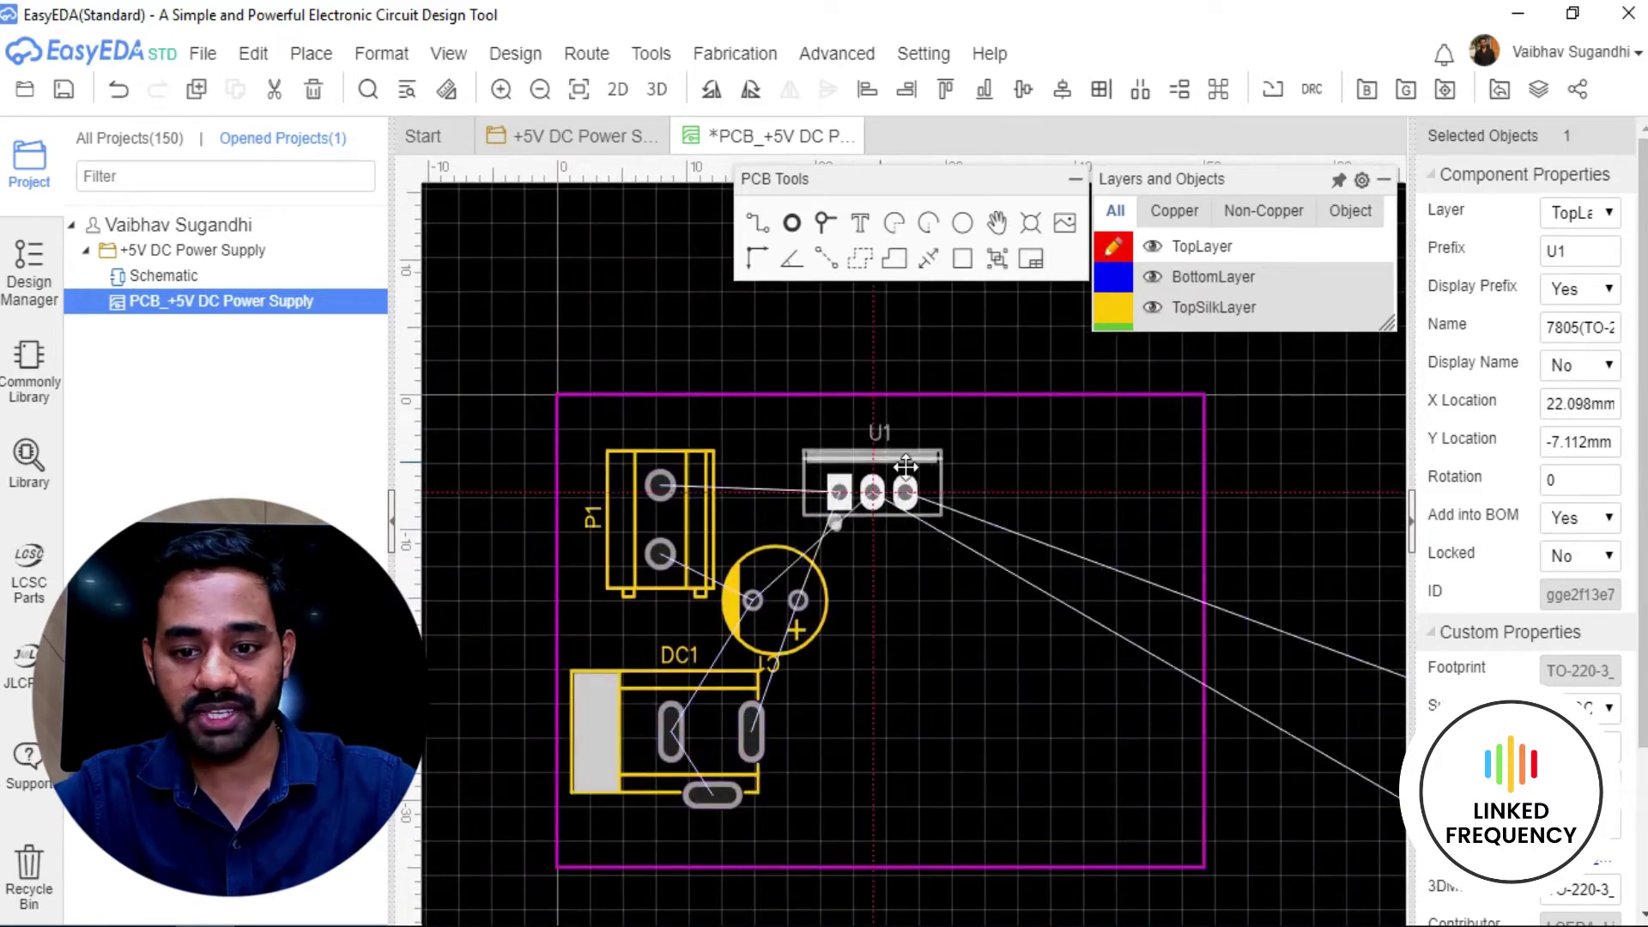
Reposition U1 above C1 at 0° rotation, with its pins level with P1's upper pad.
{"action": "left_click_drag", "start_coordinate": [905, 466], "coordinate": [919, 625]}
{"action": "key", "text": "space"}
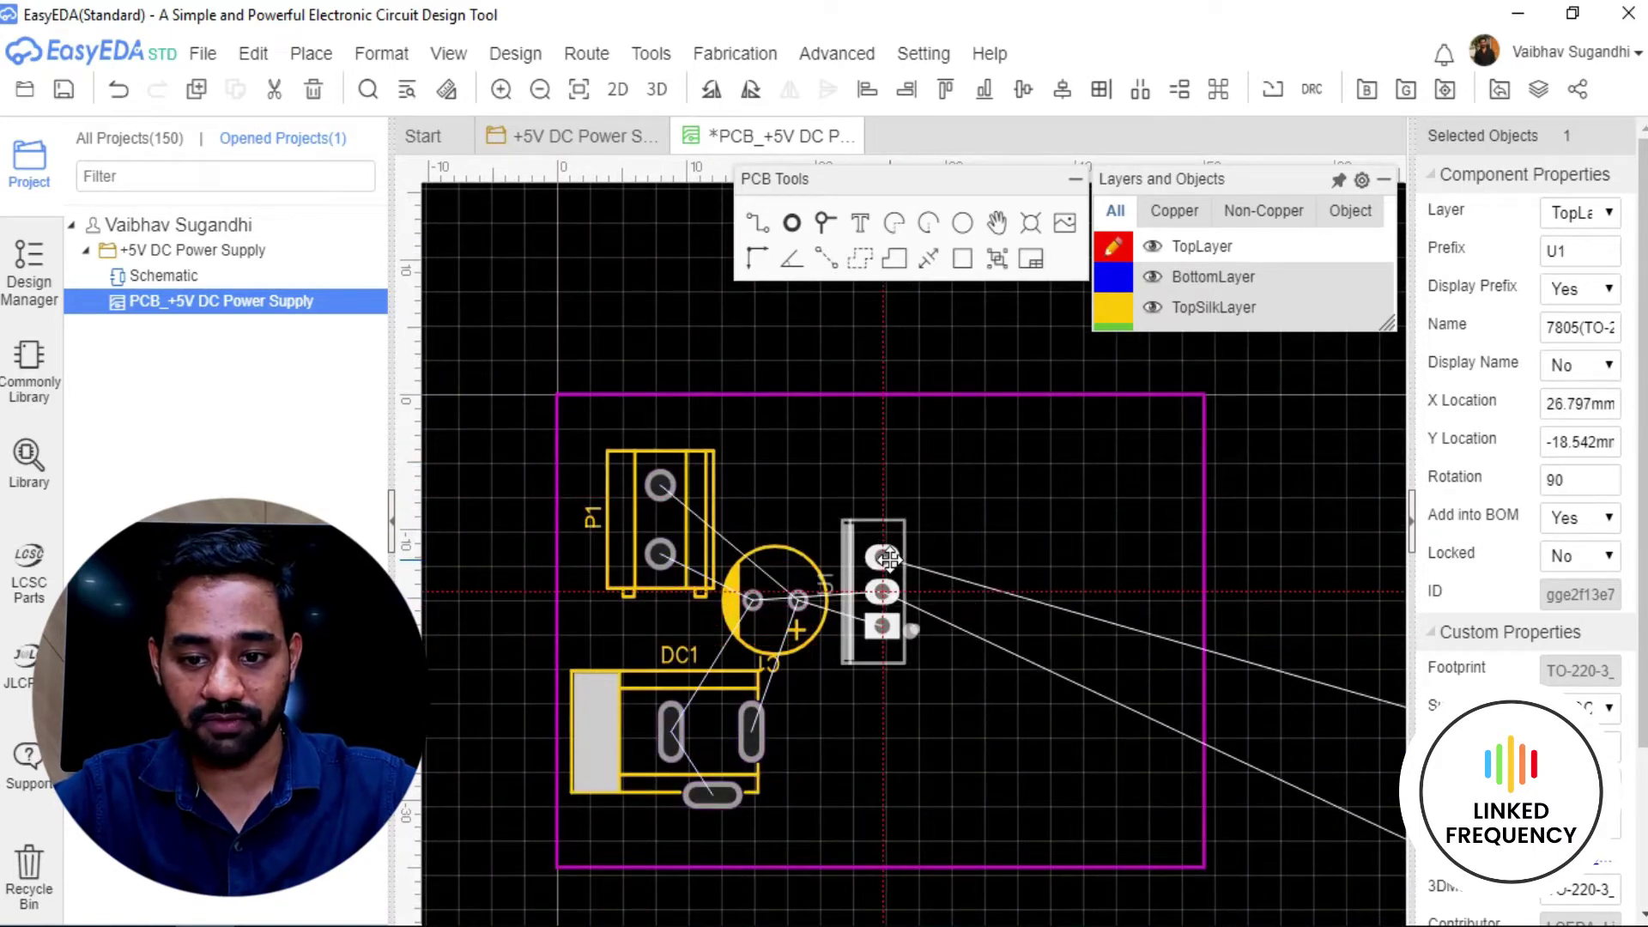
{"action": "left_click_drag", "start_coordinate": [889, 559], "coordinate": [872, 485]}
{"action": "key", "text": "space"}
{"action": "key", "text": "space"}
{"action": "key", "text": "space"}
{"action": "left_click", "coordinate": [912, 567]}
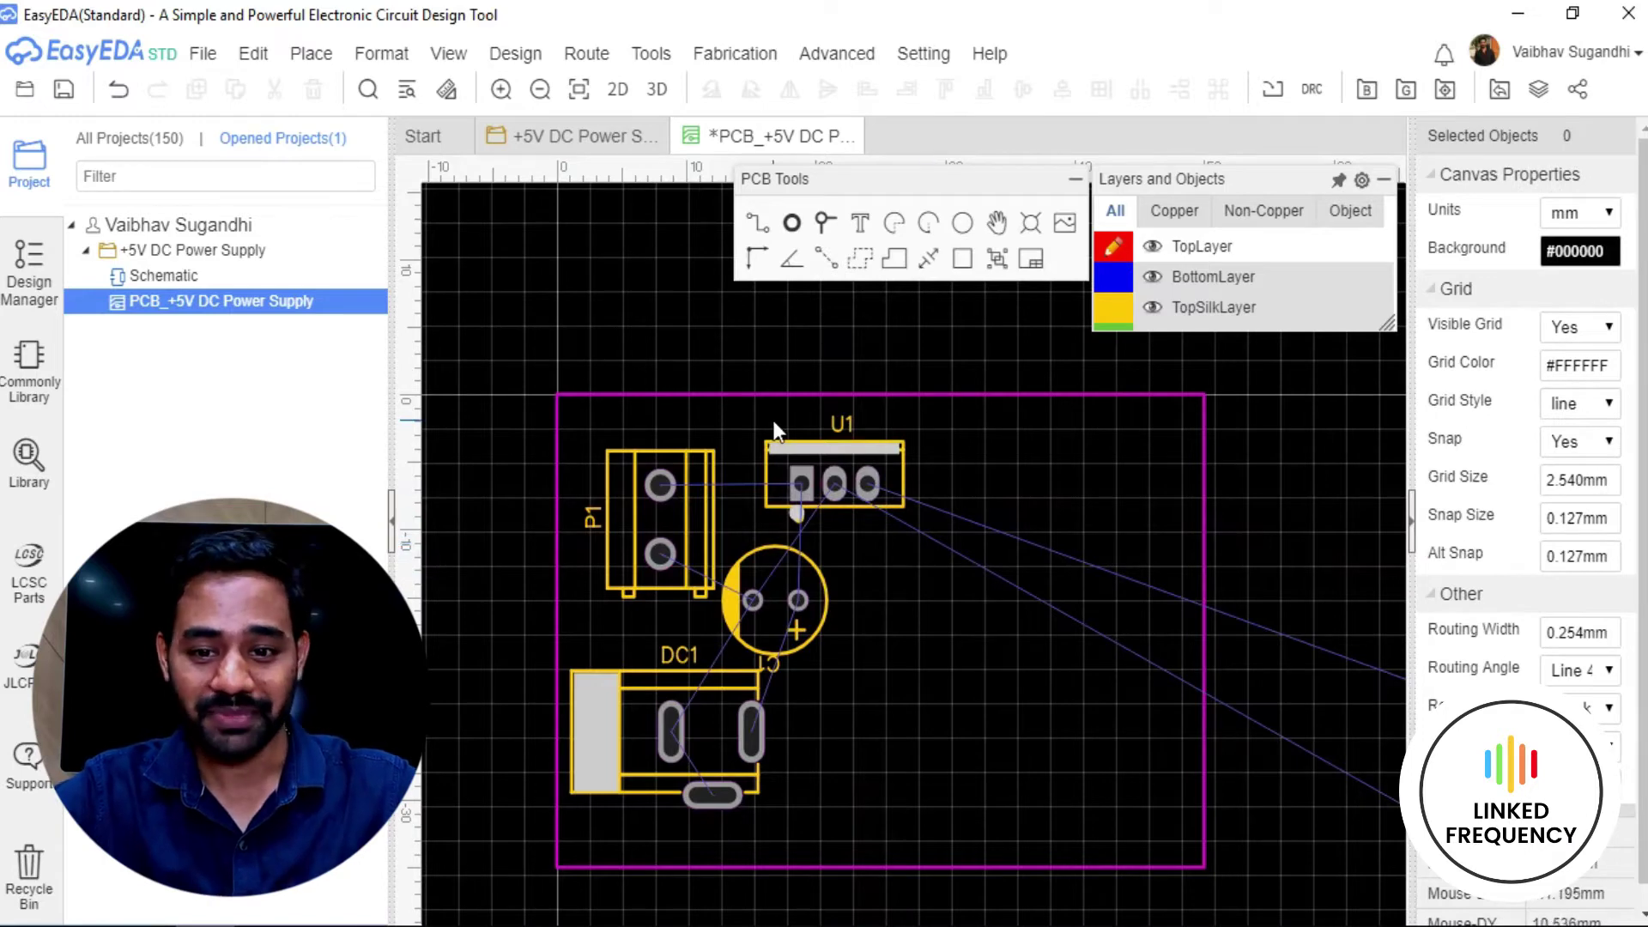
{"action": "scroll", "coordinate": [798, 455], "scroll_direction": "up", "scroll_amount": 3}
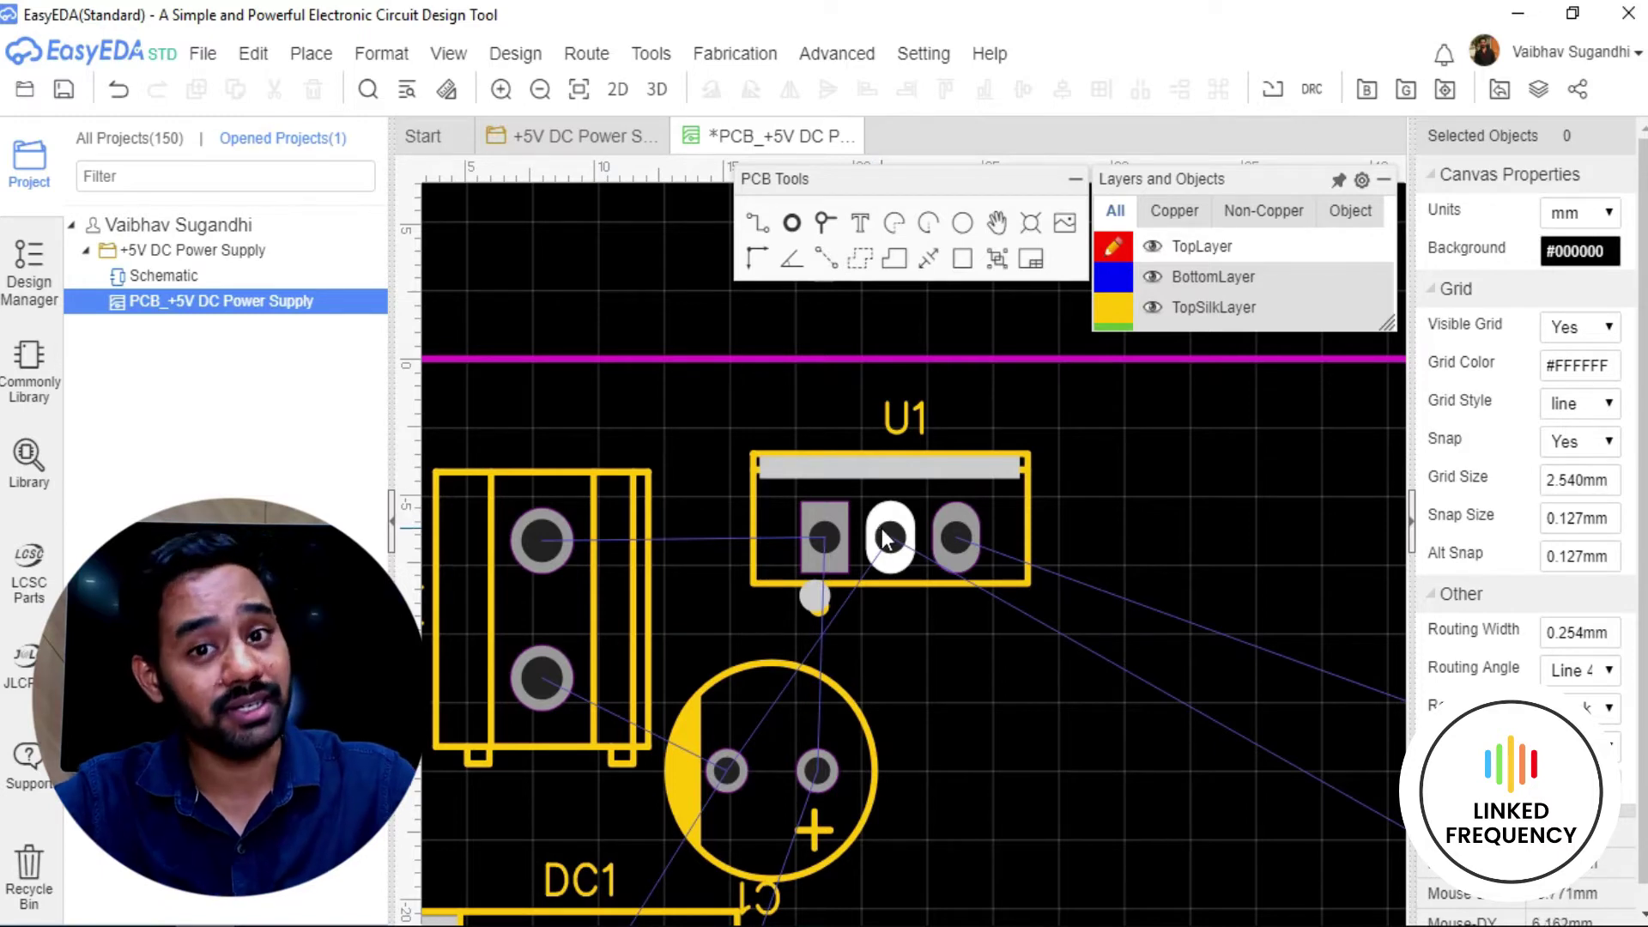
{"action": "scroll", "coordinate": [874, 521], "scroll_direction": "down", "scroll_amount": 5}
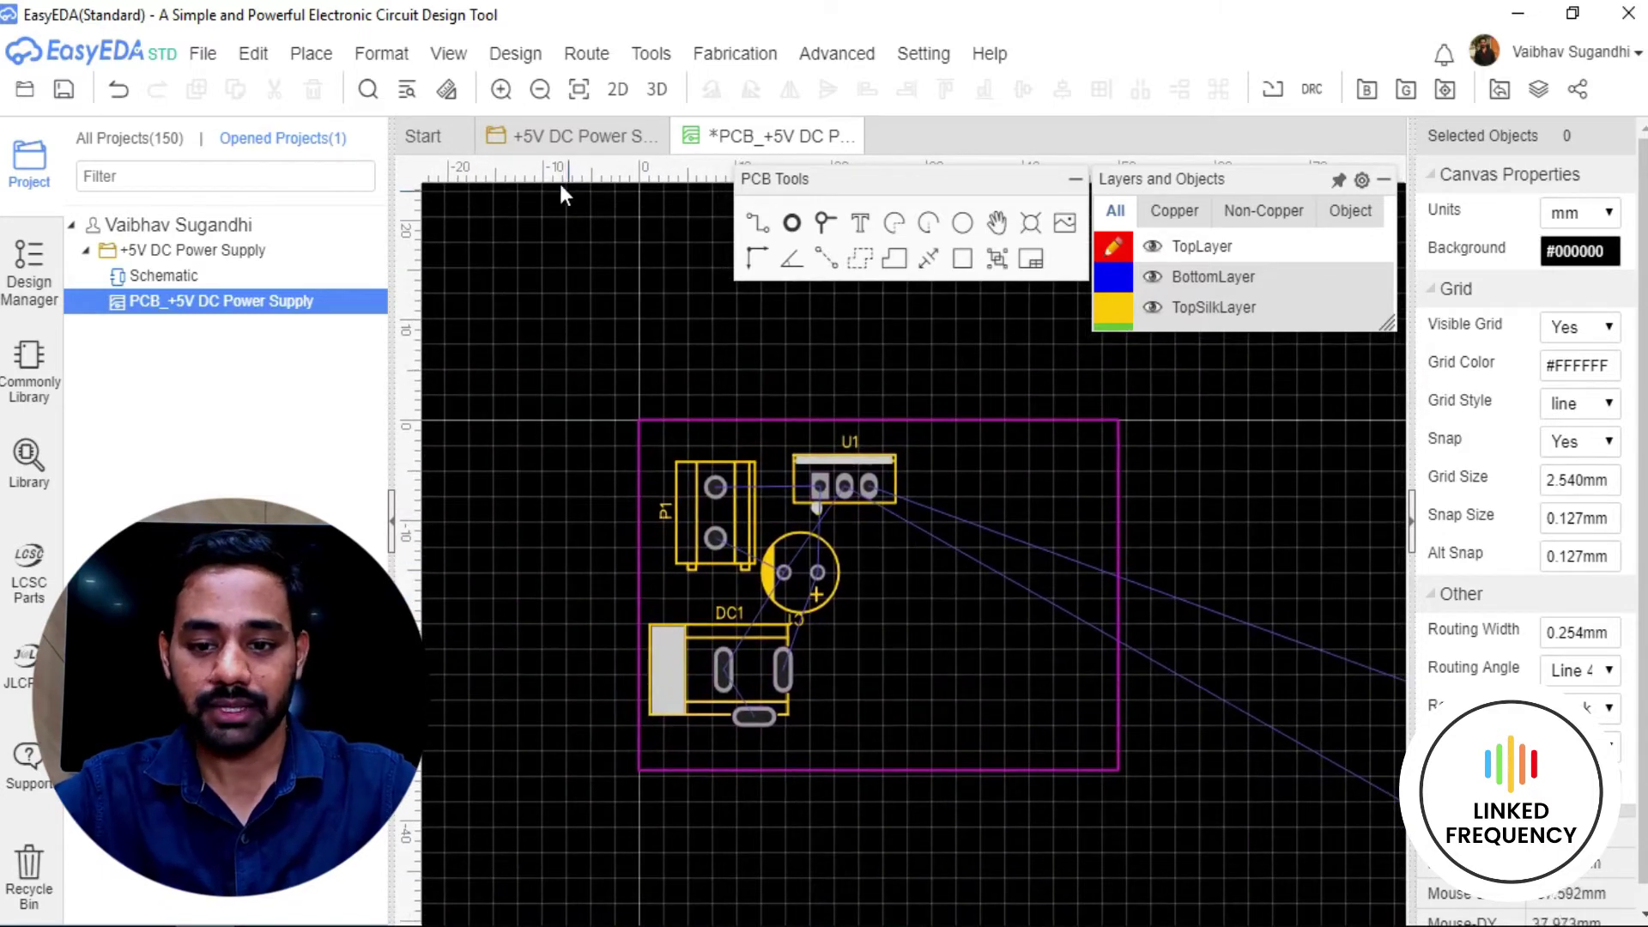
Select capacitor C2 in the schematic and move its footprint inside the board, beside C1, at about X 26.7 mm, Y -15.5 mm.
{"action": "left_click", "coordinate": [533, 137]}
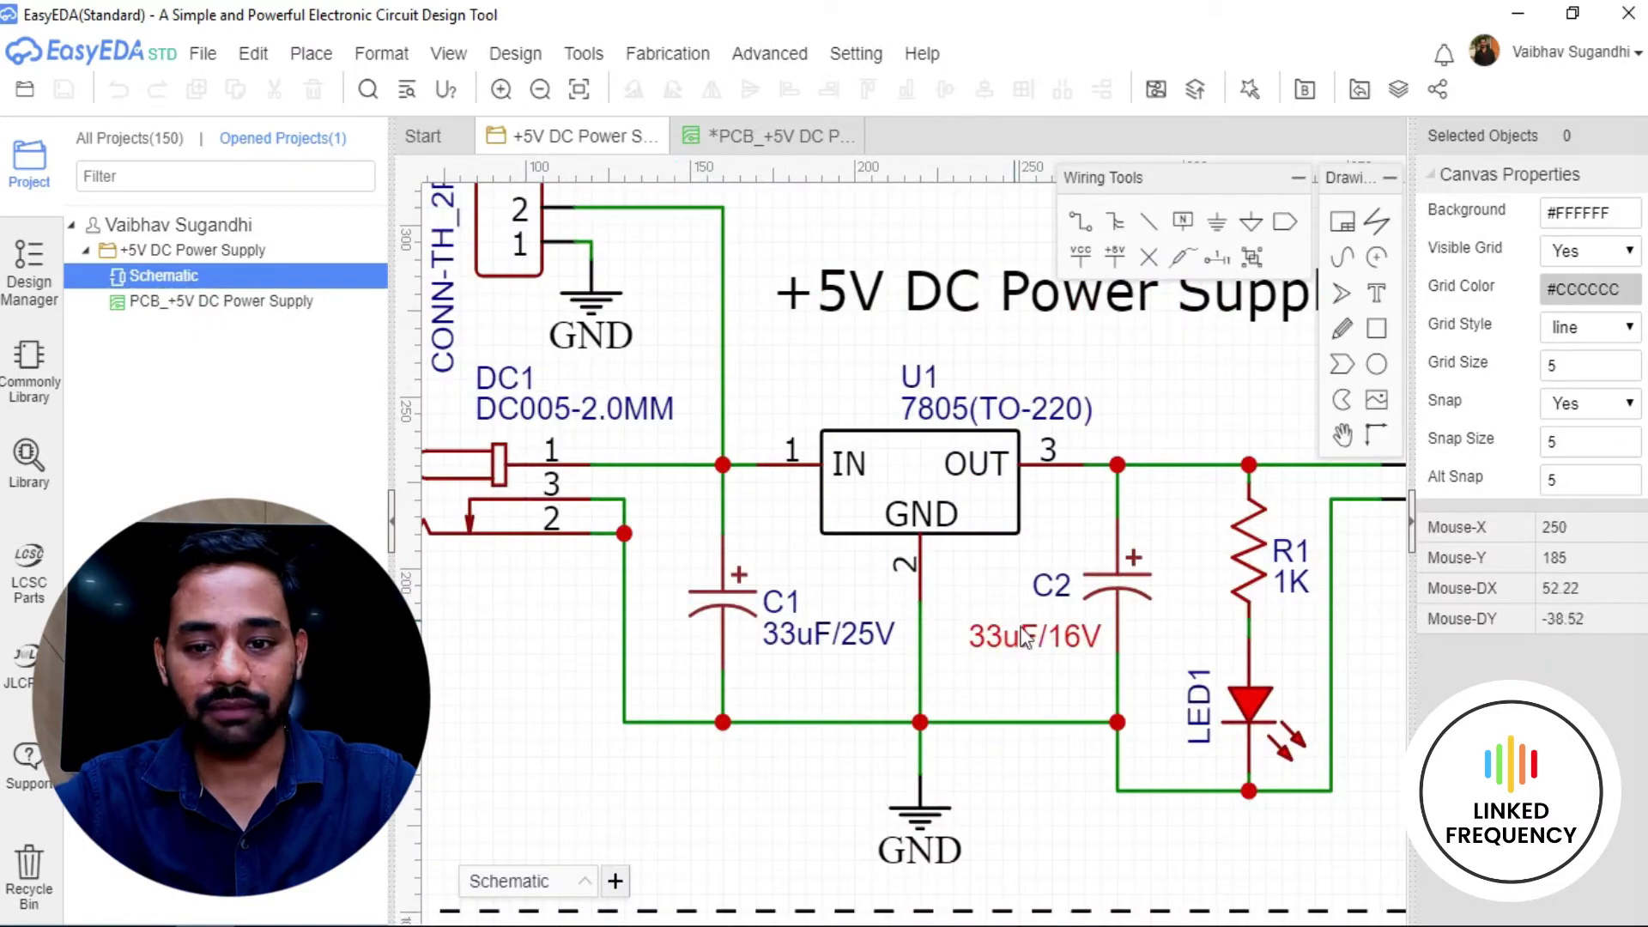
{"action": "left_click", "coordinate": [760, 137]}
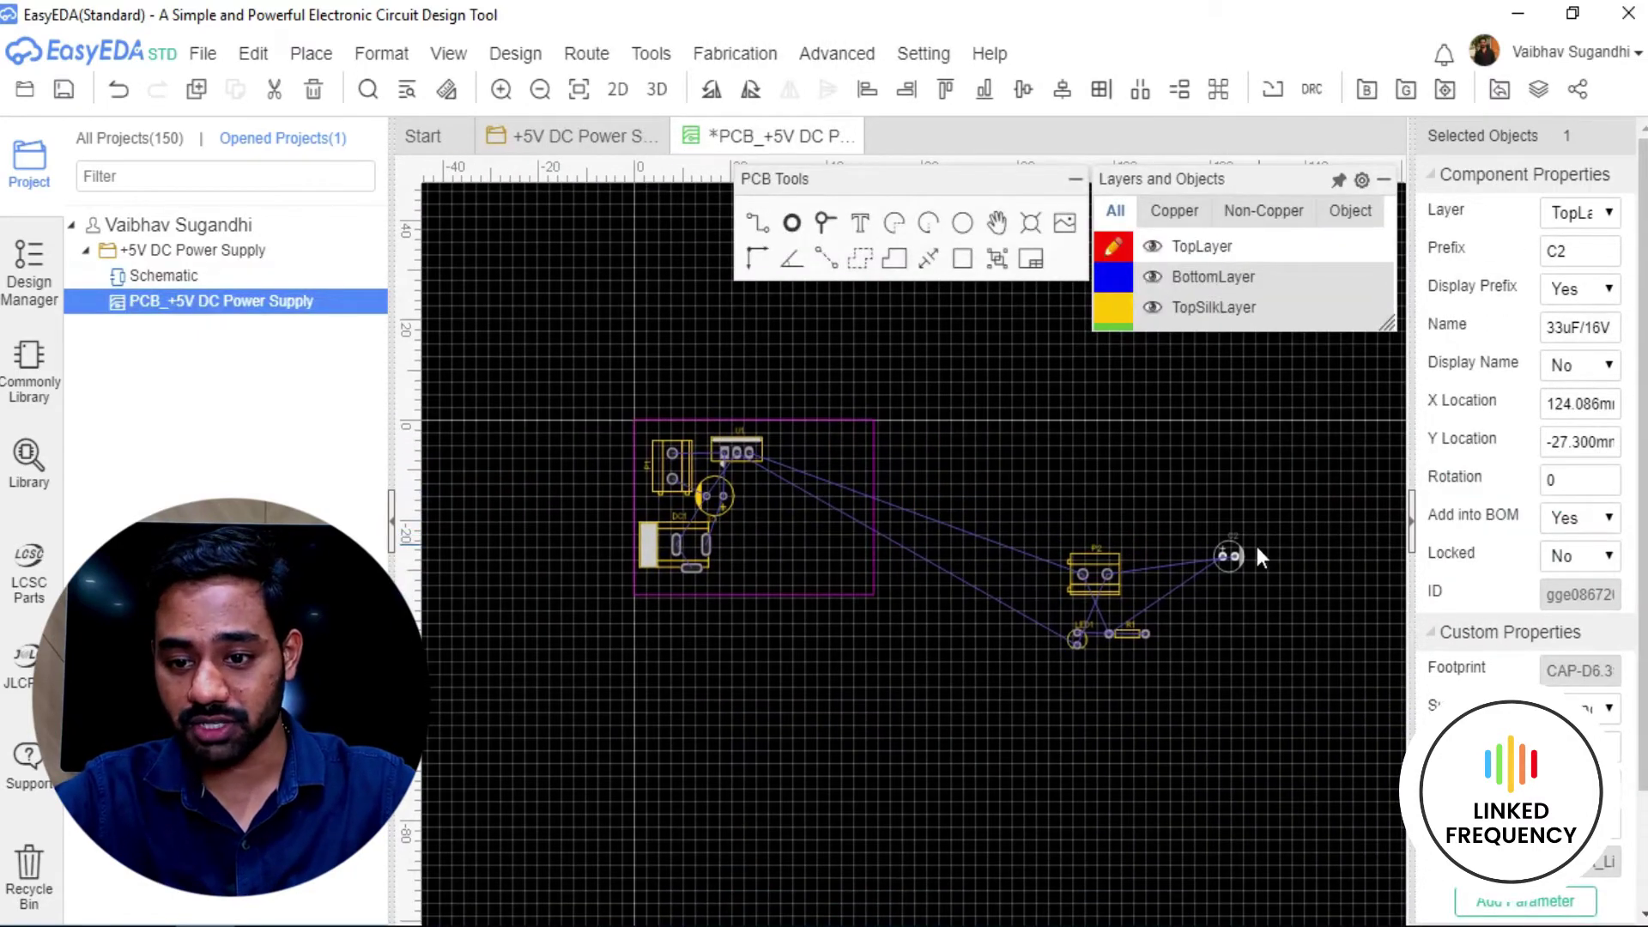
{"action": "scroll", "coordinate": [1255, 549], "scroll_direction": "up", "scroll_amount": 1}
{"action": "left_click_drag", "start_coordinate": [1219, 568], "coordinate": [564, 486]}
{"action": "scroll", "coordinate": [755, 605], "scroll_direction": "down", "scroll_amount": 1}
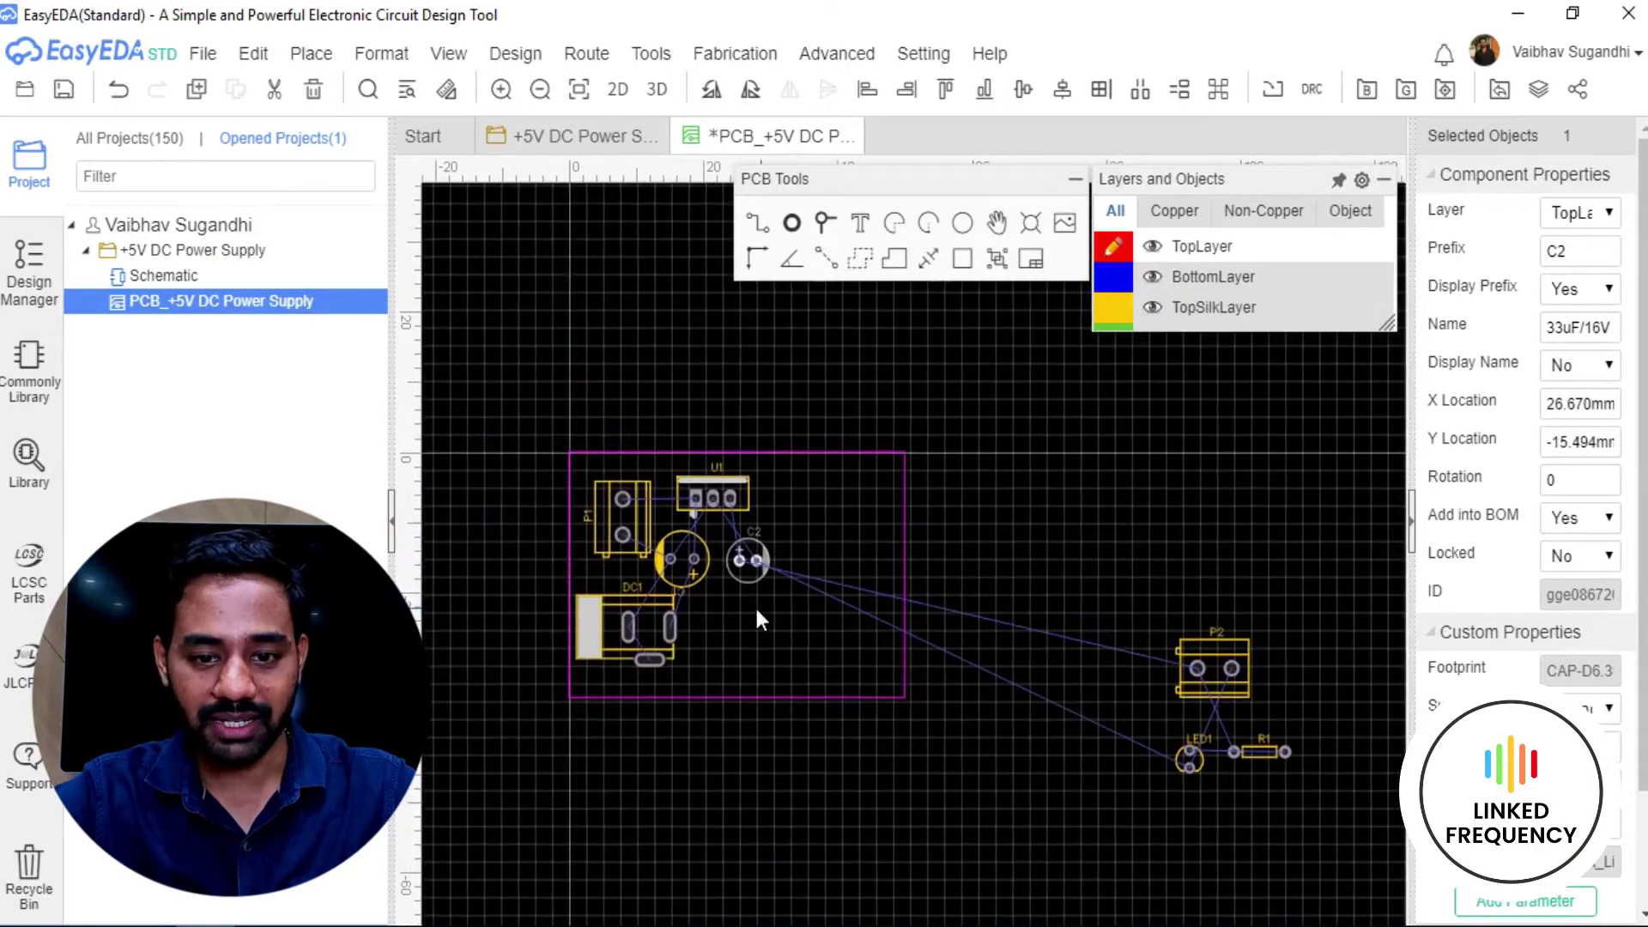
Rotate C2 to 180° and place it directly beside C1, below U1, with the pads of both capacitors in line.
{"action": "scroll", "coordinate": [748, 498], "scroll_direction": "up", "scroll_amount": 3}
{"action": "scroll", "coordinate": [802, 519], "scroll_direction": "down", "scroll_amount": 2}
{"action": "right_click_drag", "start_coordinate": [802, 518], "coordinate": [781, 725]}
{"action": "scroll", "coordinate": [764, 670], "scroll_direction": "up", "scroll_amount": 1}
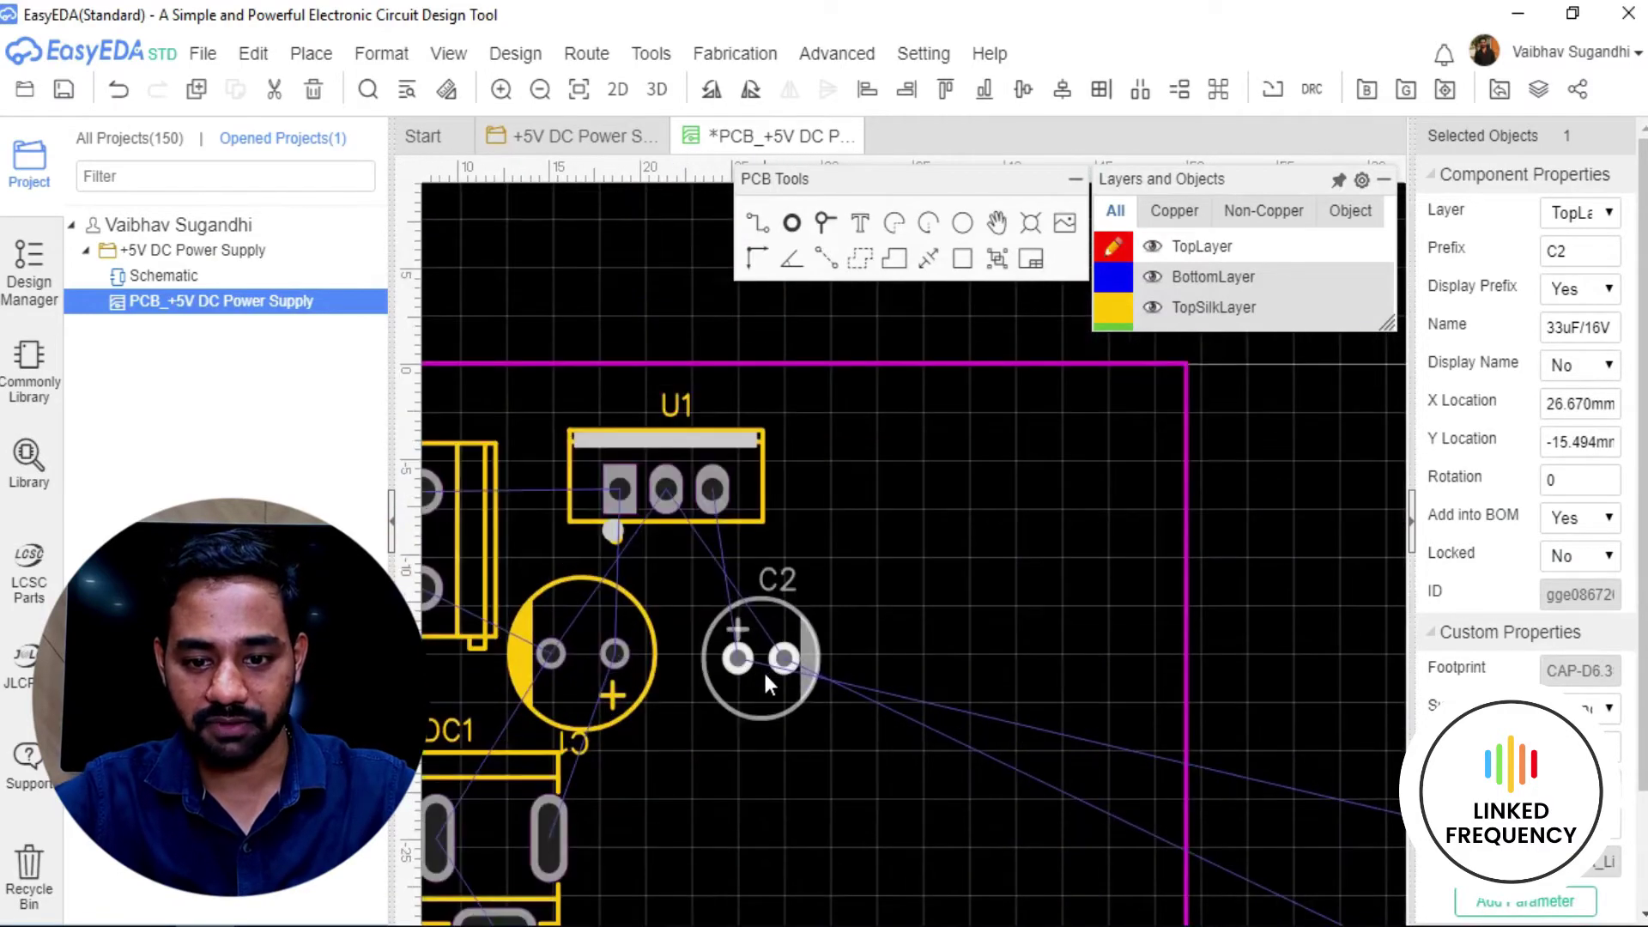
{"action": "key", "text": "space"}
{"action": "key", "text": "space"}
{"action": "left_click_drag", "start_coordinate": [764, 669], "coordinate": [737, 671]}
{"action": "key", "text": "space"}
{"action": "scroll", "coordinate": [737, 672], "scroll_direction": "up", "scroll_amount": 2}
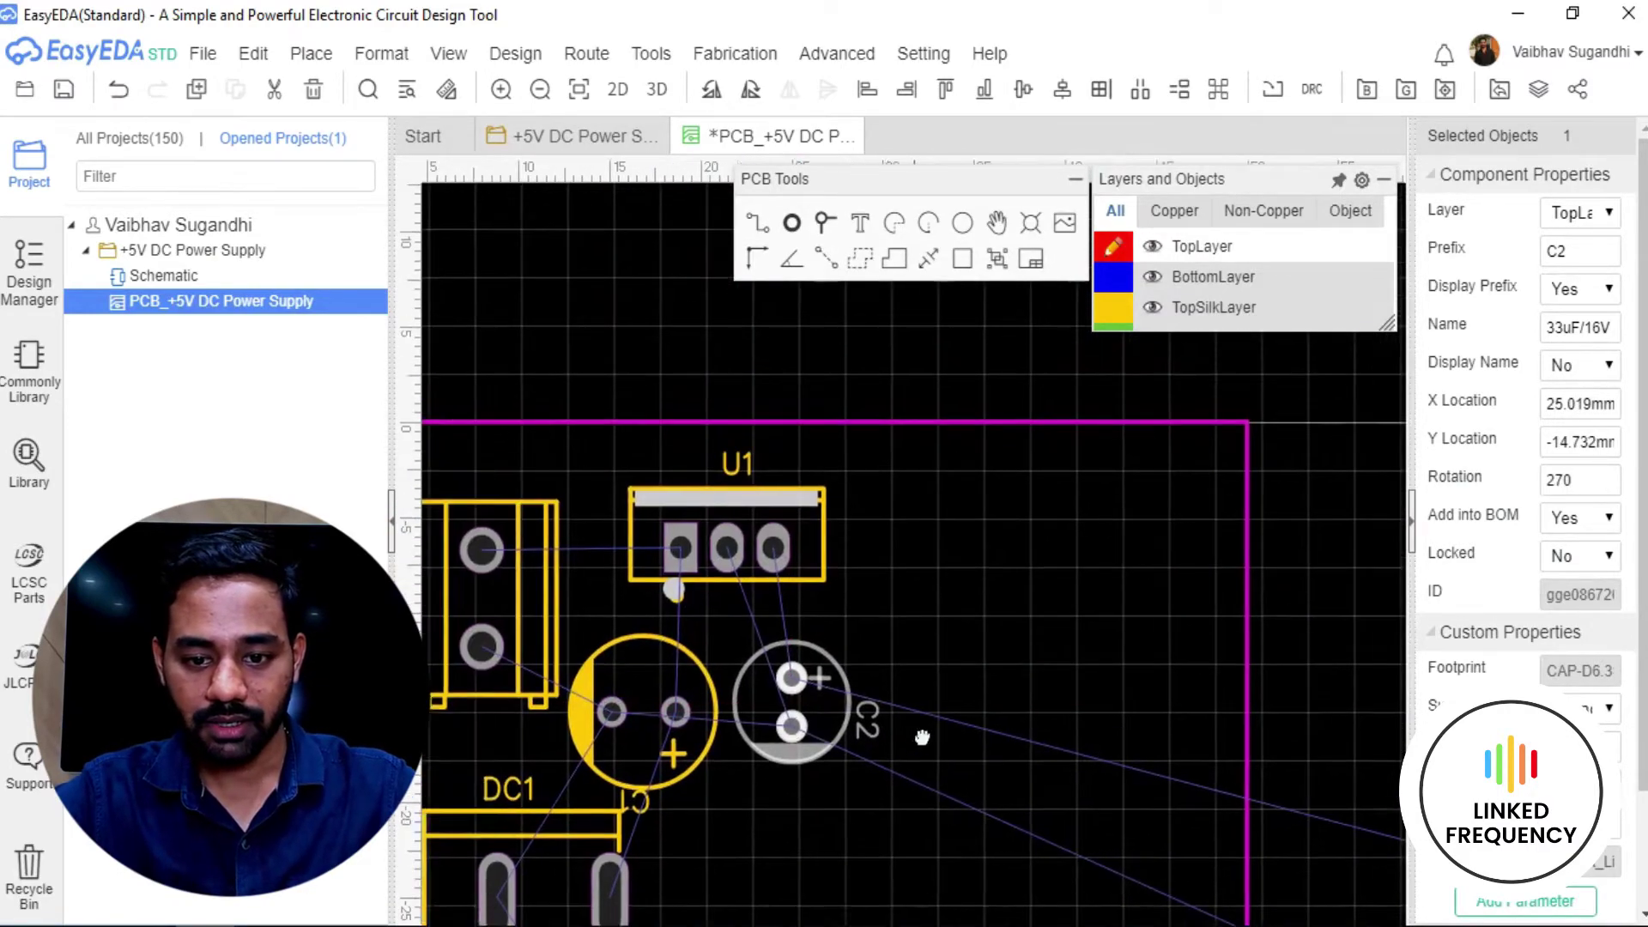
{"action": "key", "text": "space"}
{"action": "key", "text": "space"}
{"action": "left_click_drag", "start_coordinate": [838, 704], "coordinate": [781, 725]}
{"action": "key", "text": "space"}
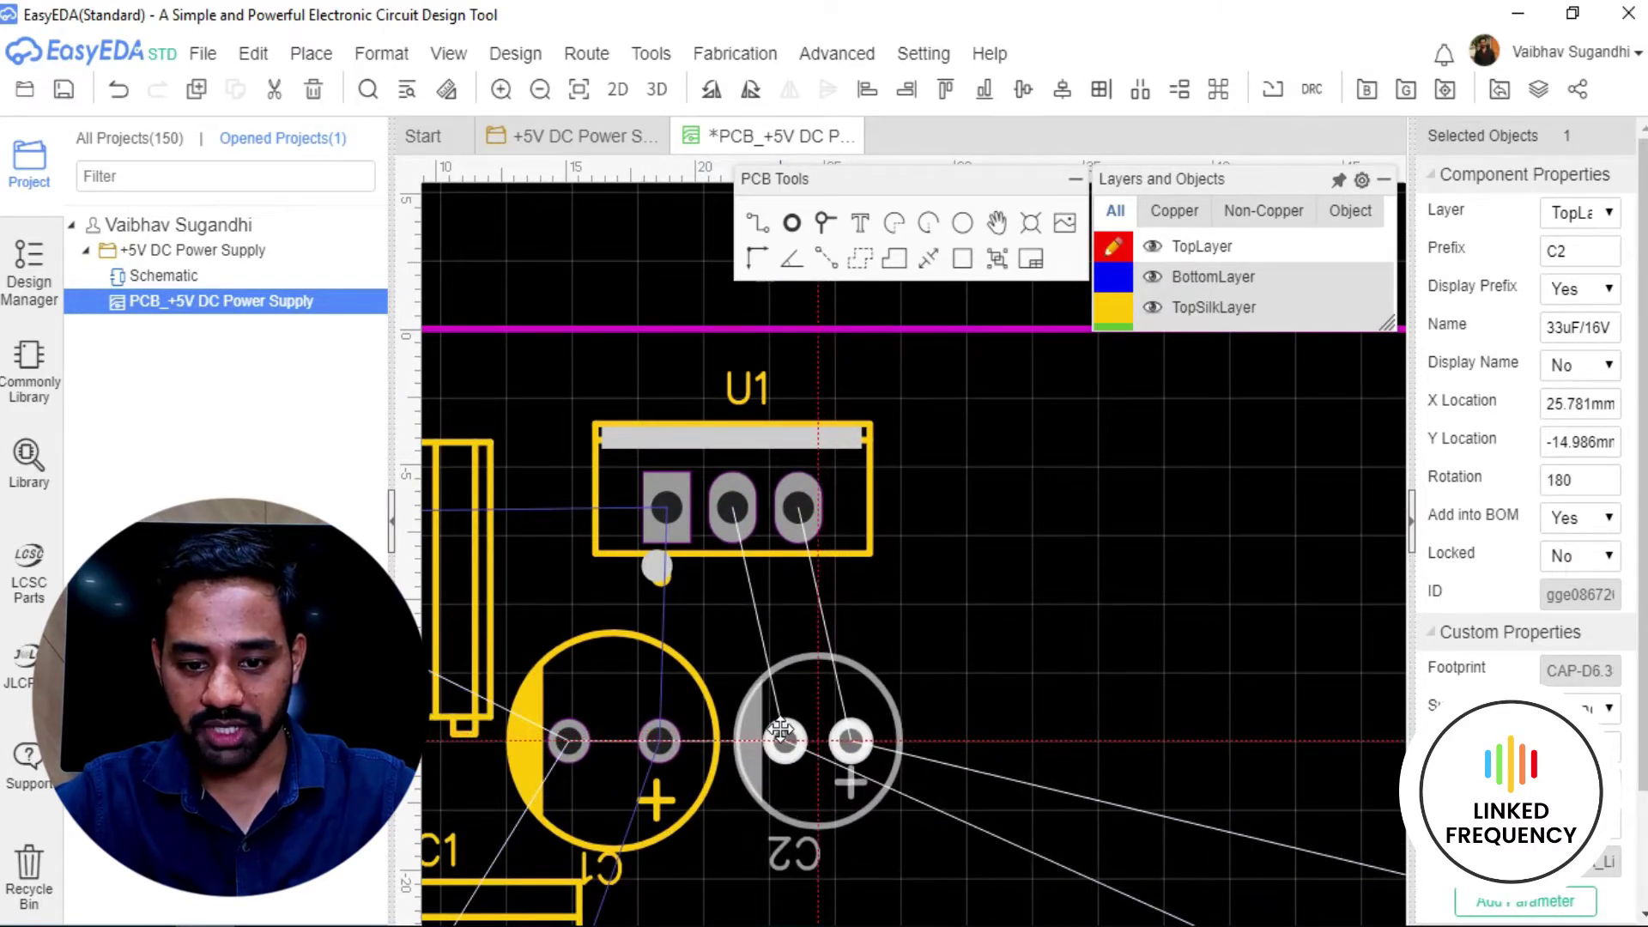
{"action": "scroll", "coordinate": [780, 729], "scroll_direction": "down", "scroll_amount": 3}
{"action": "left_click", "coordinate": [903, 724]}
{"action": "scroll", "coordinate": [916, 642], "scroll_direction": "down", "scroll_amount": 2}
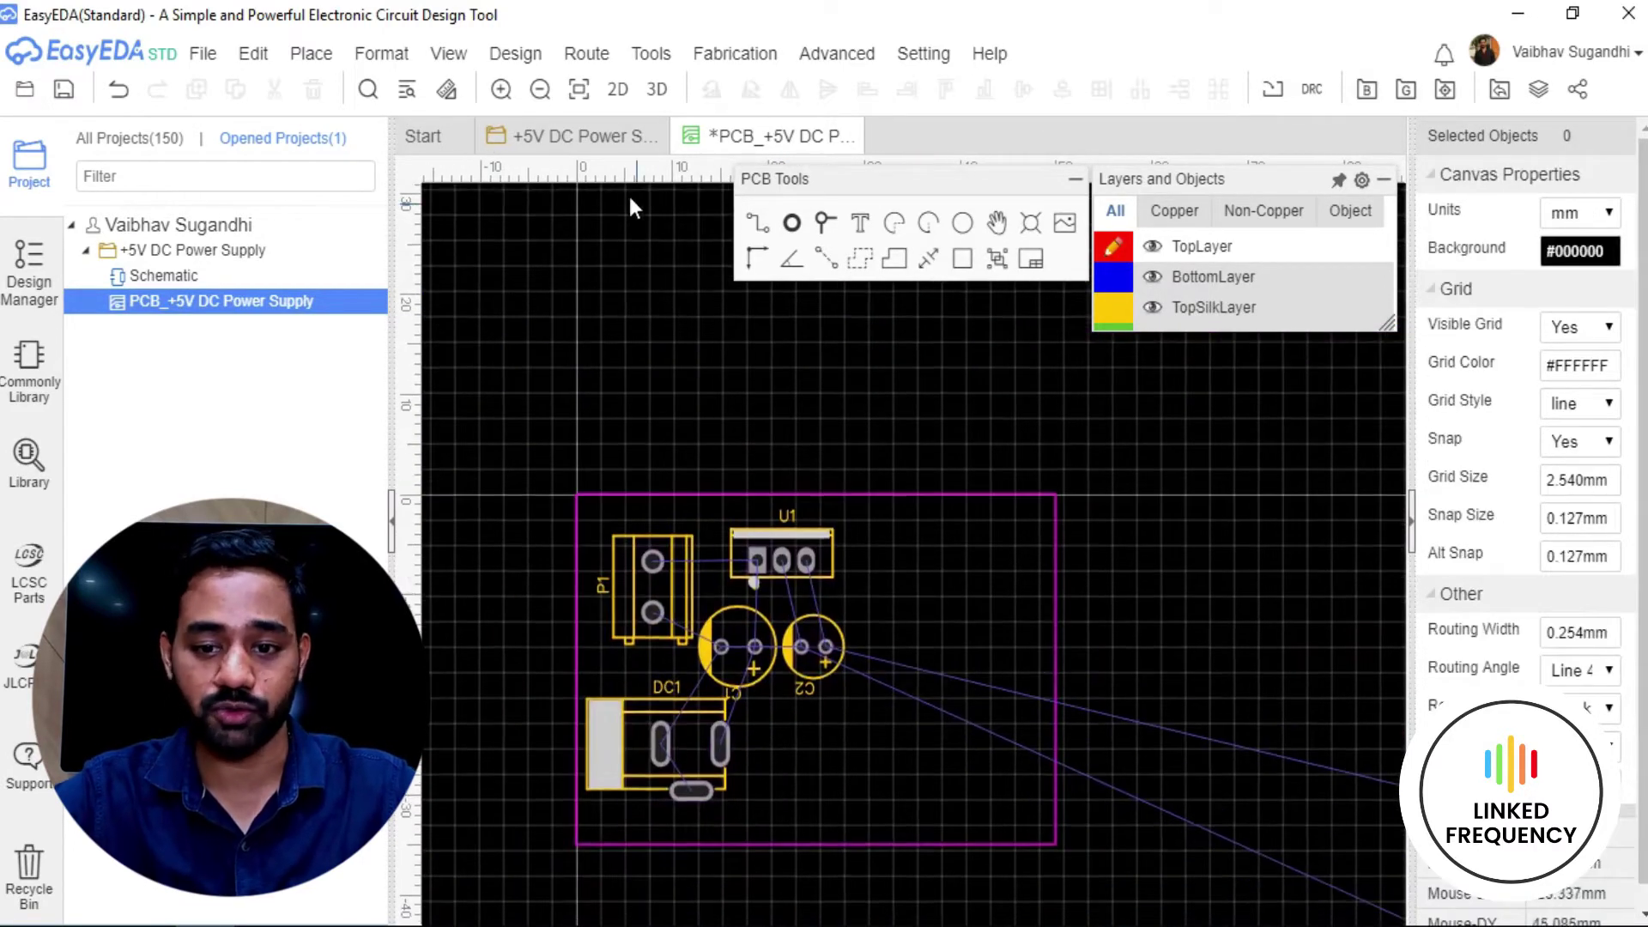
Select resistor R1 in the schematic and move its footprint inside the board outline, below C2.
{"action": "left_click", "coordinate": [575, 136]}
{"action": "scroll", "coordinate": [908, 461], "scroll_direction": "down", "scroll_amount": 3}
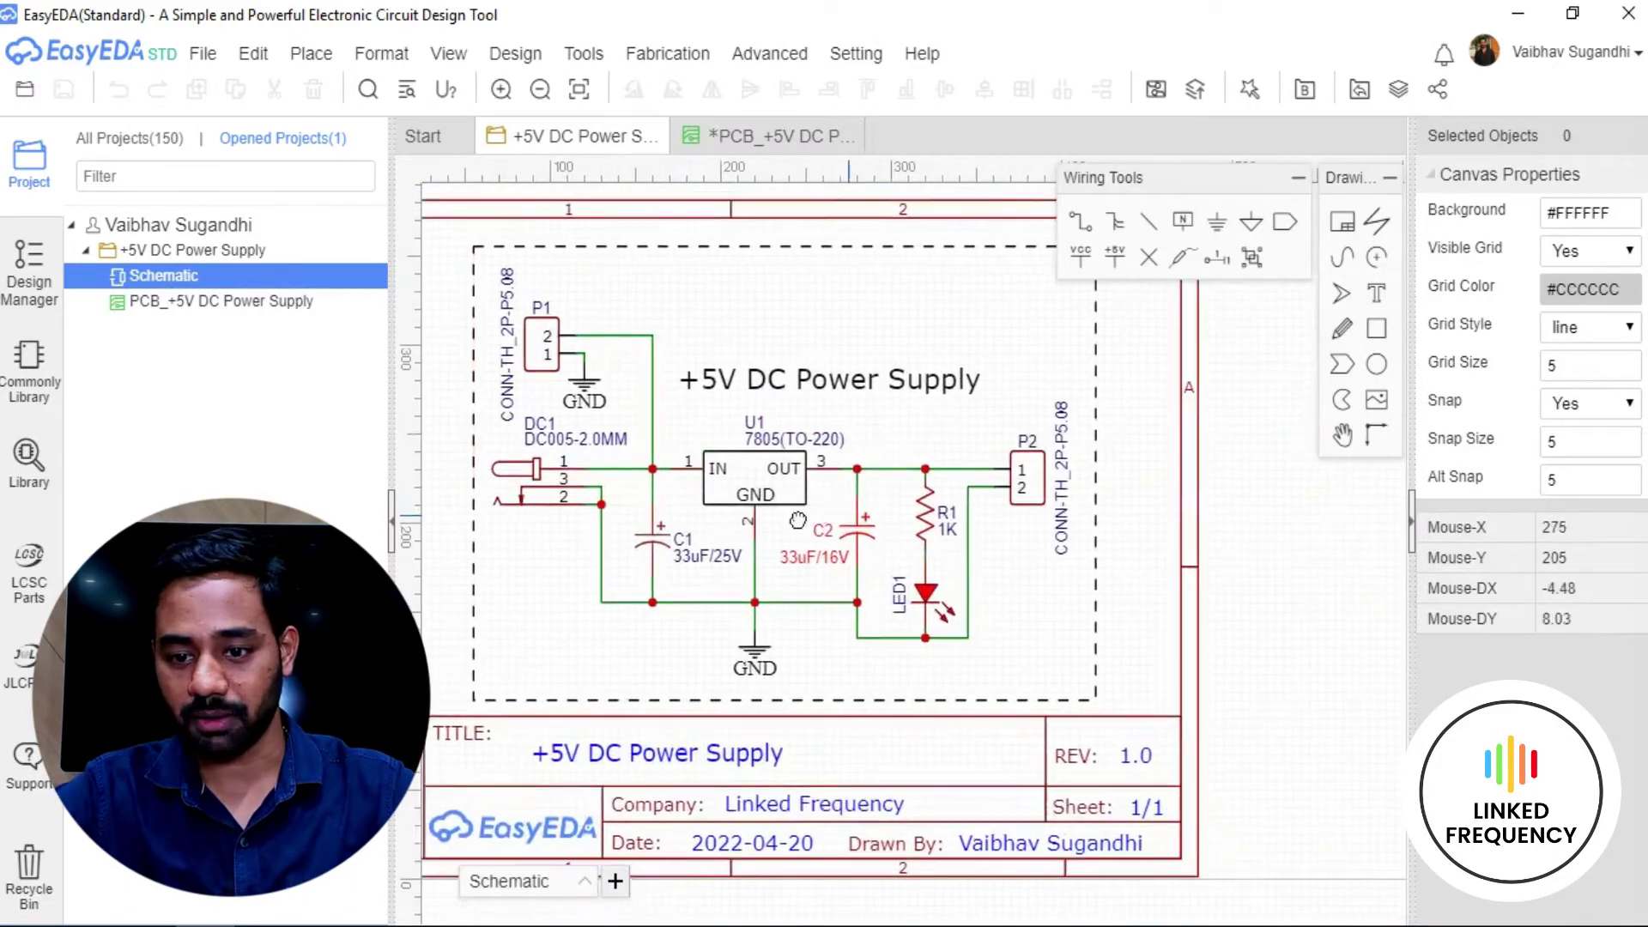
{"action": "scroll", "coordinate": [944, 515], "scroll_direction": "up", "scroll_amount": 4}
{"action": "left_click", "coordinate": [864, 537]}
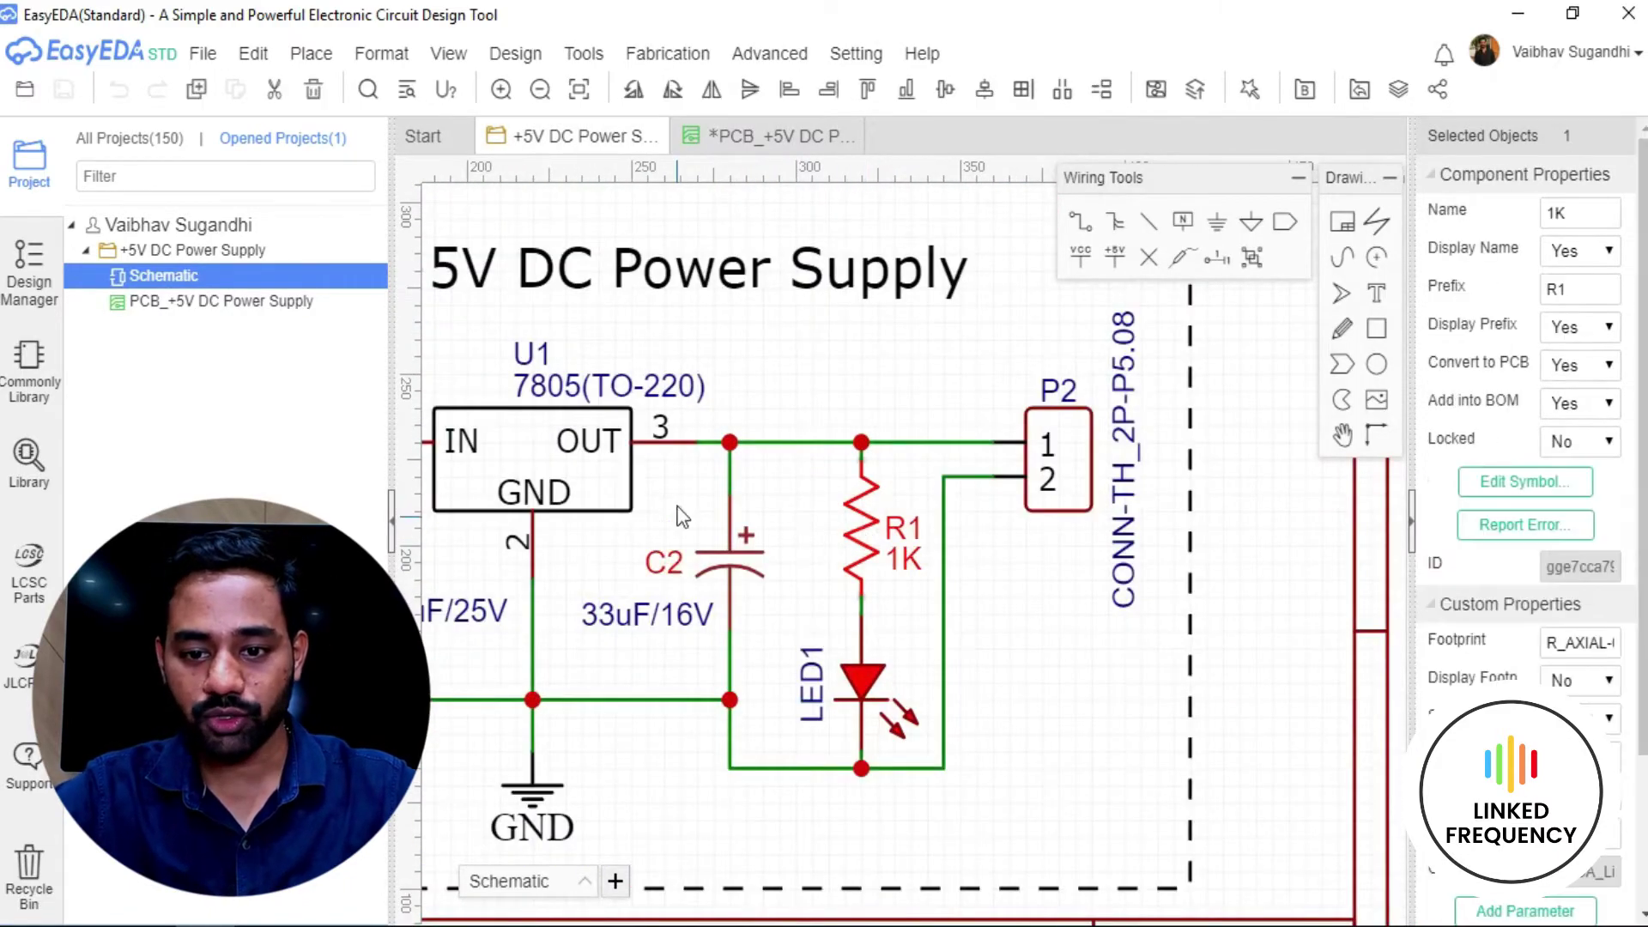
{"action": "left_click", "coordinate": [743, 136]}
{"action": "scroll", "coordinate": [1078, 541], "scroll_direction": "up", "scroll_amount": 2}
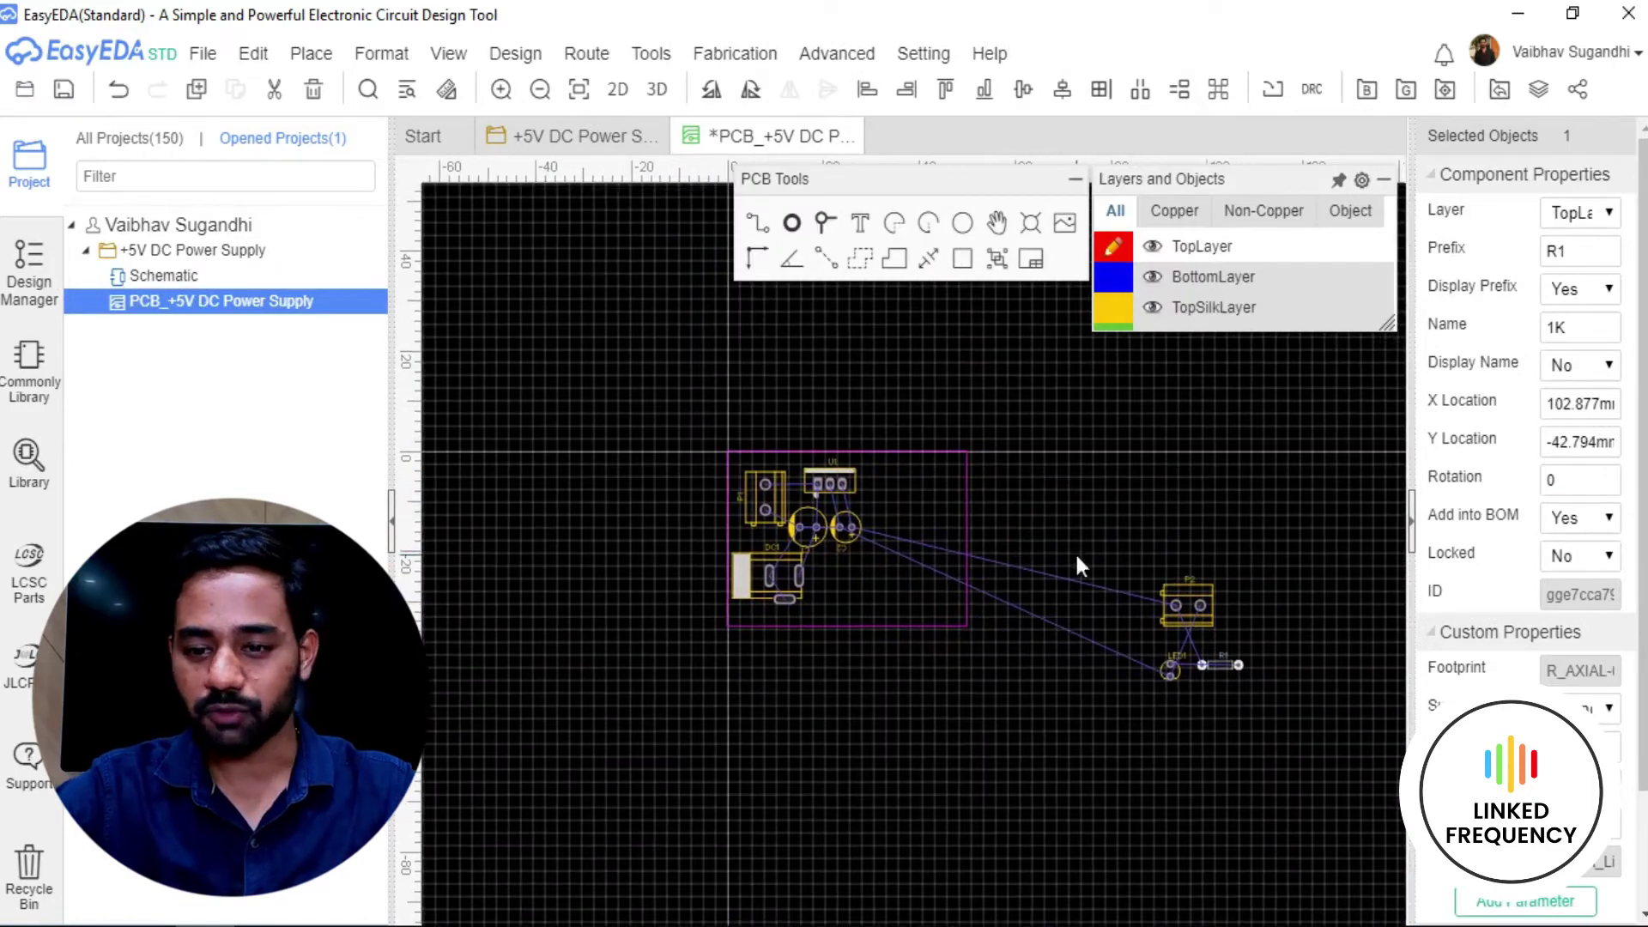
{"action": "left_click_drag", "start_coordinate": [1251, 661], "coordinate": [891, 637]}
Rotate R1 to 270° and align it below C2's positive pad, at about X 26.0 mm, Y -23.9 mm.
{"action": "scroll", "coordinate": [996, 615], "scroll_direction": "up", "scroll_amount": 2}
{"action": "key", "text": "space"}
{"action": "key", "text": "space"}
{"action": "key", "text": "space"}
{"action": "scroll", "coordinate": [889, 642], "scroll_direction": "up", "scroll_amount": 3}
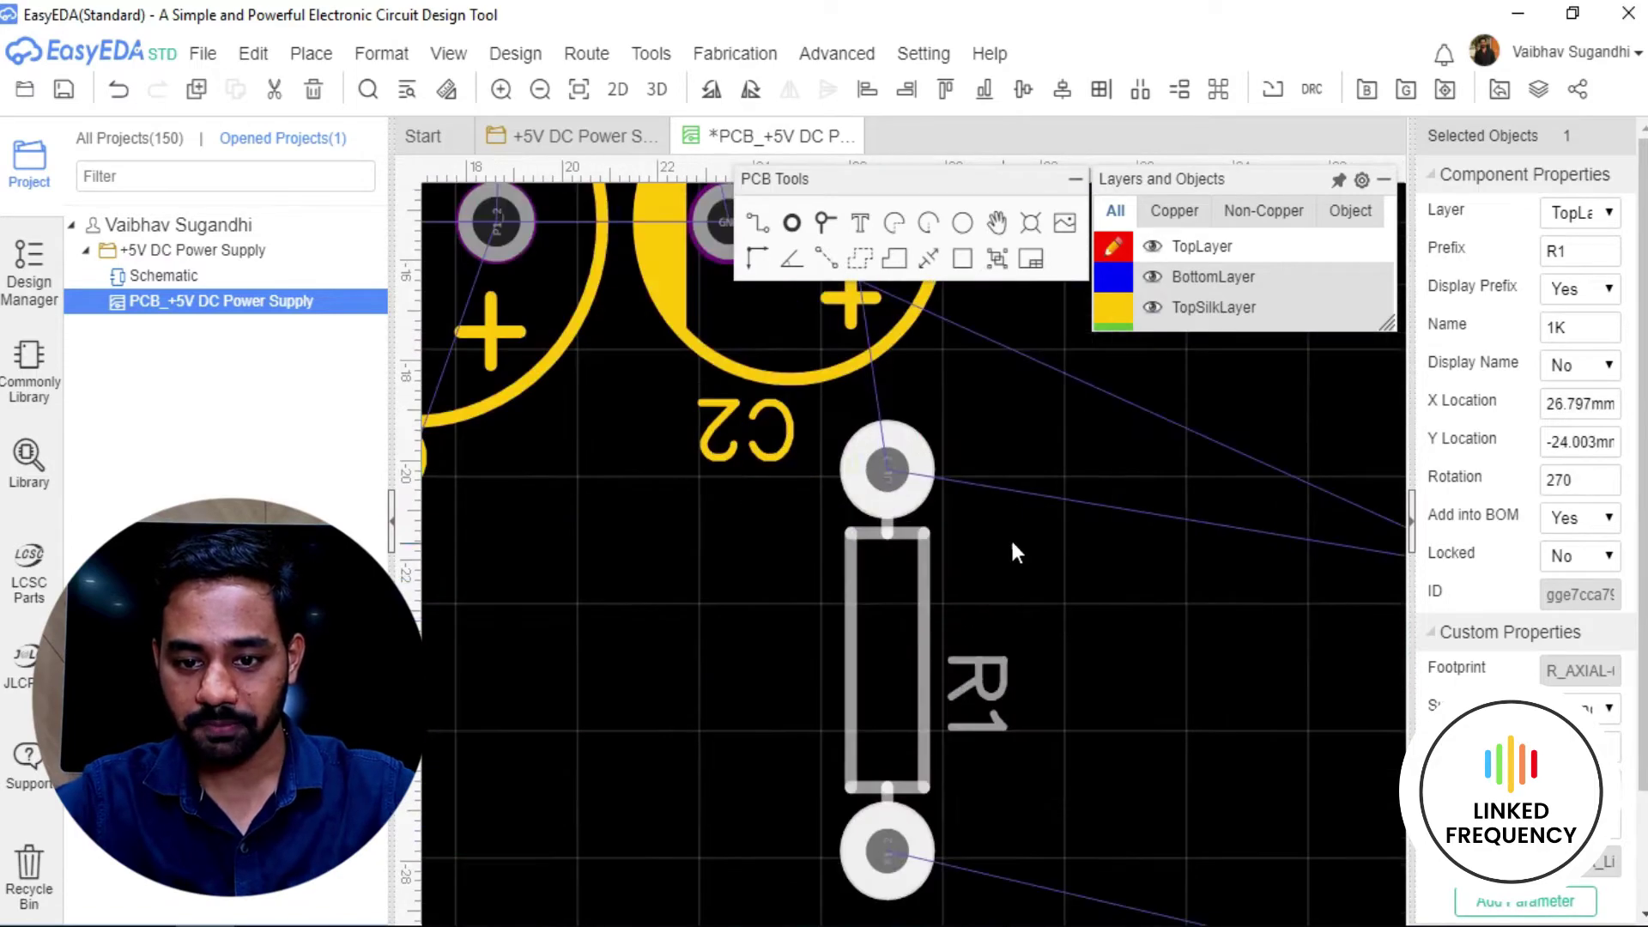
{"action": "right_click_drag", "start_coordinate": [938, 573], "coordinate": [831, 761]}
{"action": "left_click_drag", "start_coordinate": [829, 762], "coordinate": [794, 754]}
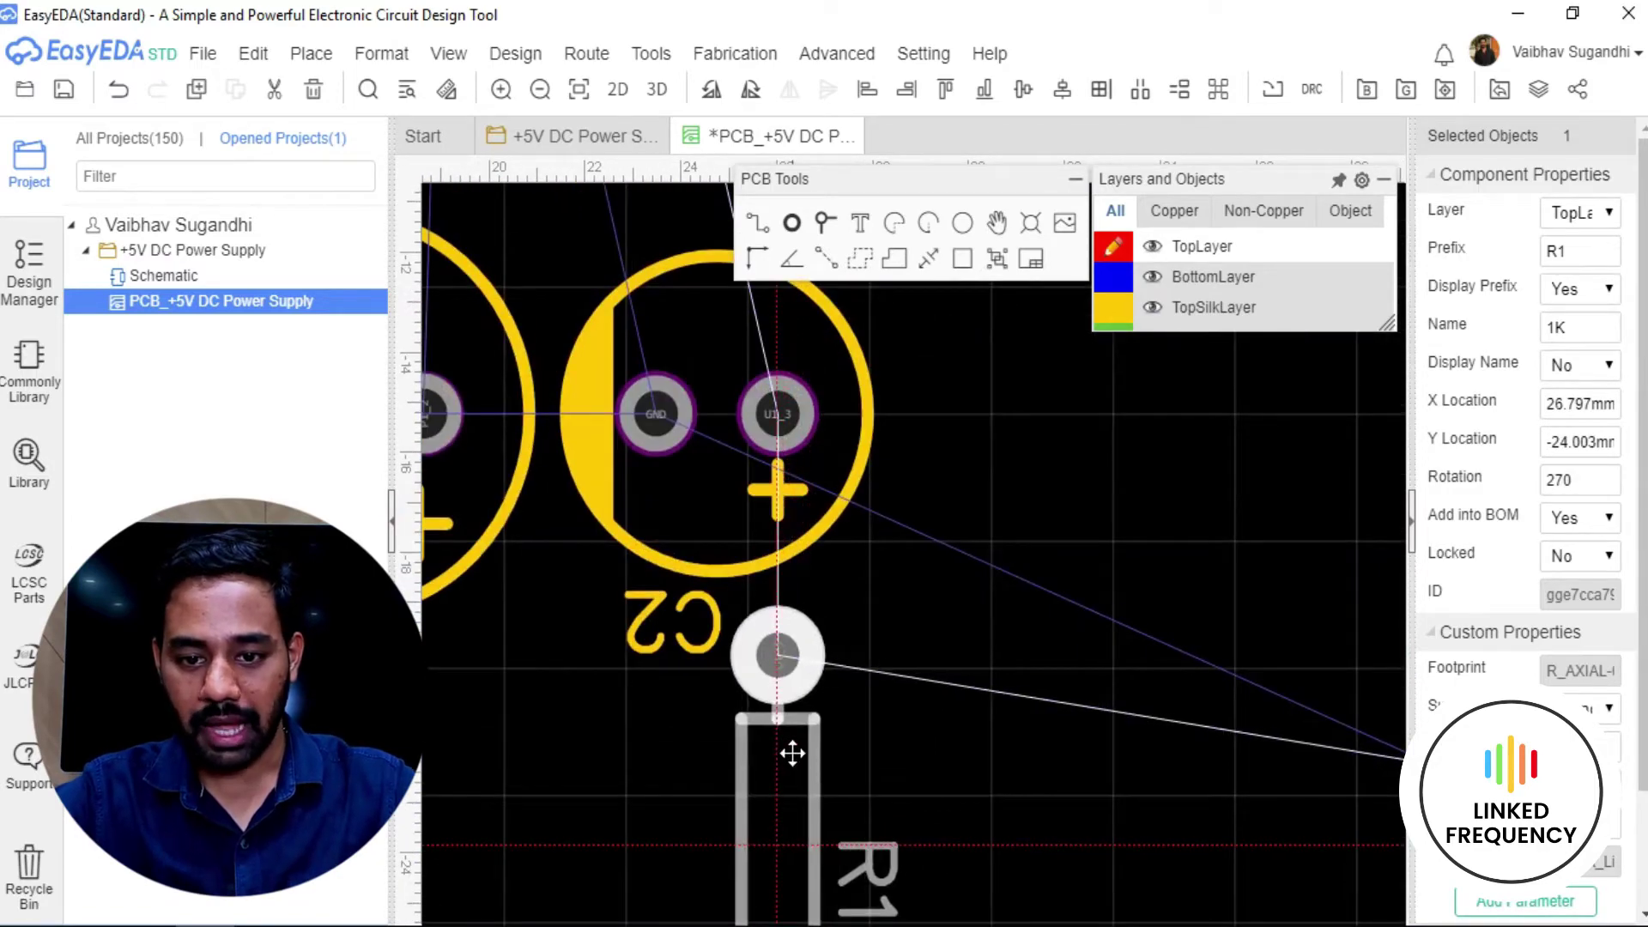
{"action": "left_click", "coordinate": [790, 750]}
{"action": "scroll", "coordinate": [790, 750], "scroll_direction": "down", "scroll_amount": 5}
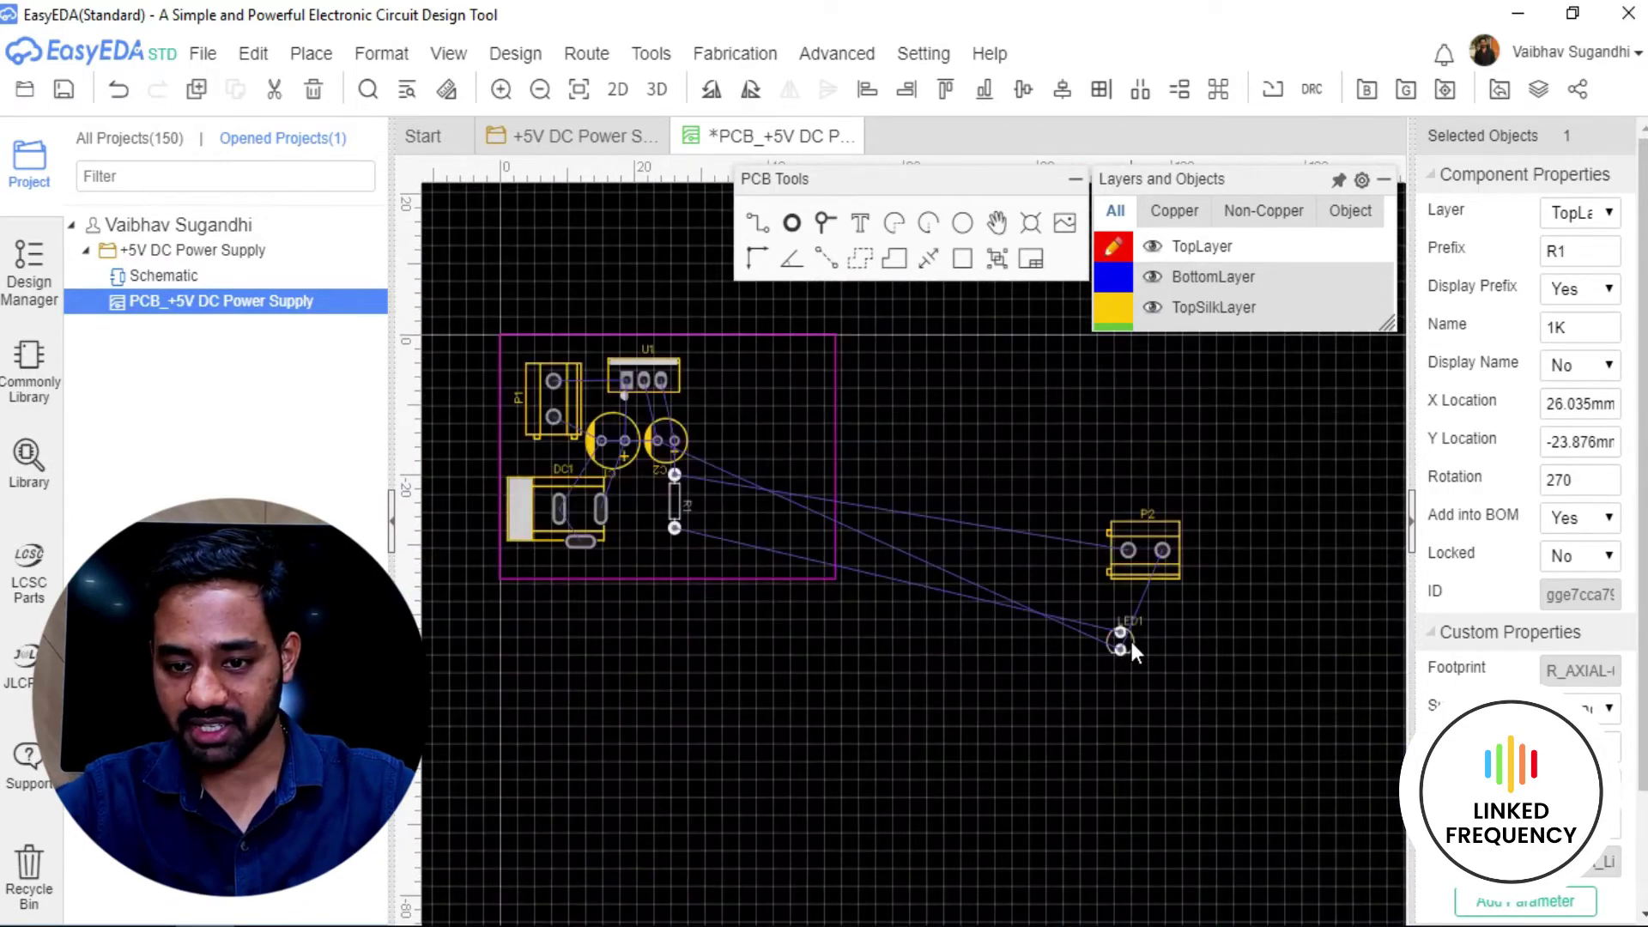
Move LED1 between DC1 and R1, rotate it to 270° and align it with R1's lower pad, at about X 20.6 mm, Y -27.7 mm.
{"action": "left_click_drag", "start_coordinate": [1118, 642], "coordinate": [635, 526]}
{"action": "scroll", "coordinate": [636, 526], "scroll_direction": "up", "scroll_amount": 5}
{"action": "scroll", "coordinate": [630, 527], "scroll_direction": "up", "scroll_amount": 2}
{"action": "right_click_drag", "start_coordinate": [630, 527], "coordinate": [847, 723]}
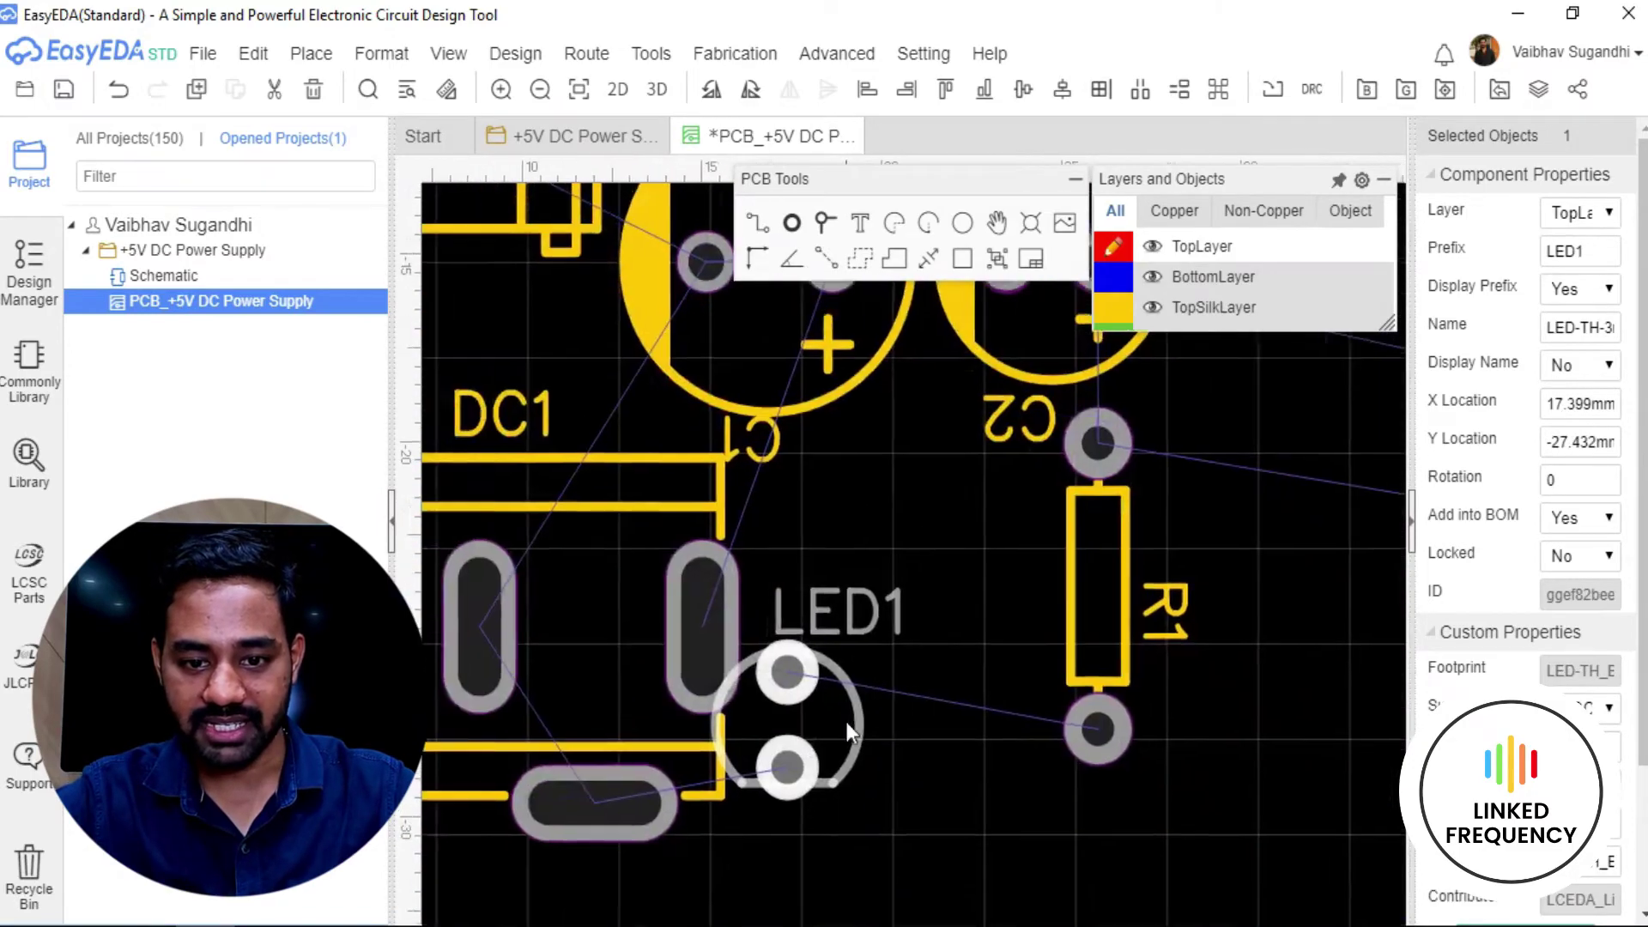
{"action": "left_click_drag", "start_coordinate": [847, 723], "coordinate": [985, 676]}
{"action": "key", "text": "space"}
{"action": "right_click_drag", "start_coordinate": [985, 675], "coordinate": [899, 472]}
{"action": "left_click_drag", "start_coordinate": [899, 472], "coordinate": [859, 579]}
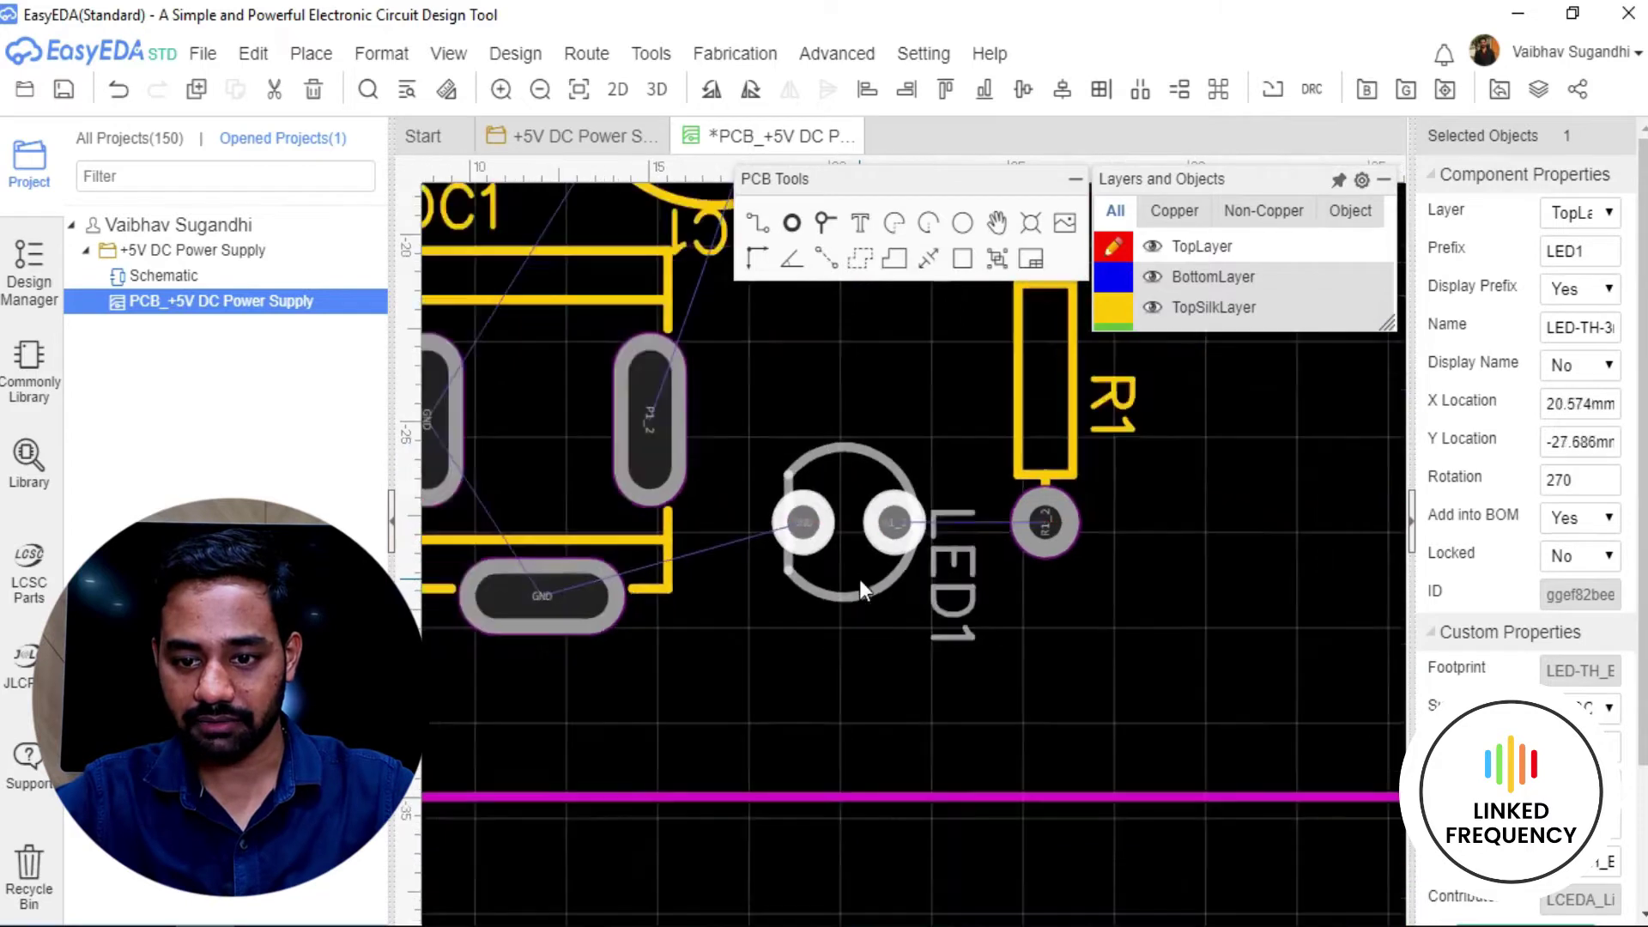
{"action": "left_click", "coordinate": [963, 610]}
Move connector P2's footprint inside the board outline to the right of C2, rotated to 90°.
{"action": "scroll", "coordinate": [963, 610], "scroll_direction": "down", "scroll_amount": 5}
{"action": "right_click_drag", "start_coordinate": [963, 610], "coordinate": [890, 775]}
{"action": "scroll", "coordinate": [803, 697], "scroll_direction": "down", "scroll_amount": 1}
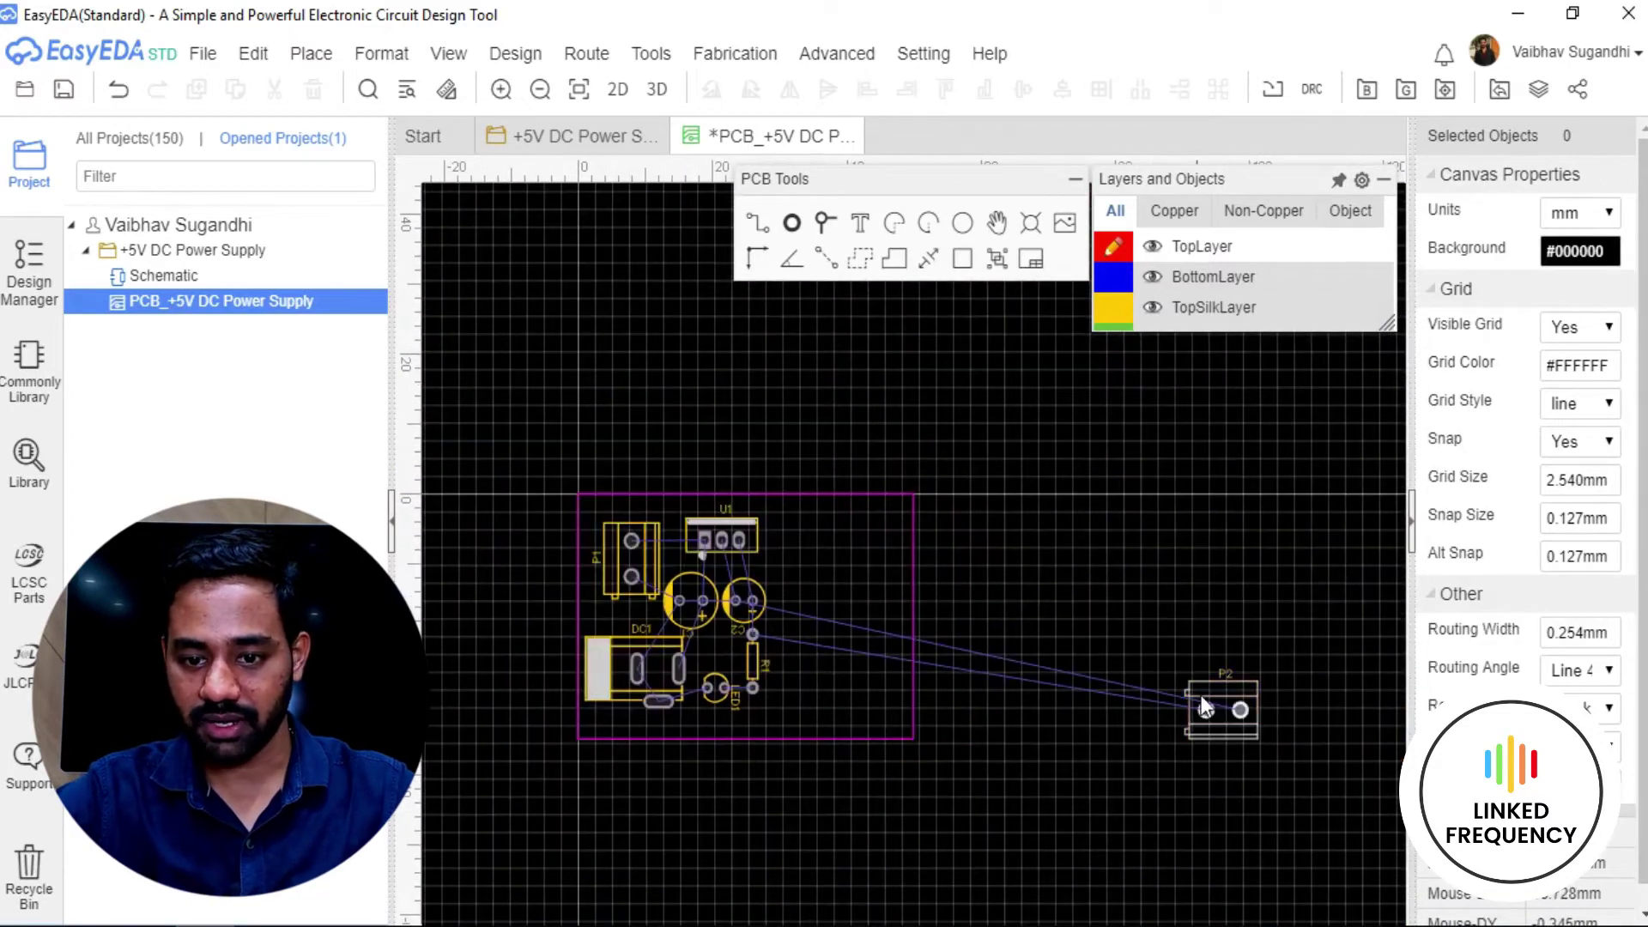
{"action": "left_click_drag", "start_coordinate": [1202, 695], "coordinate": [804, 632]}
{"action": "key", "text": "space"}
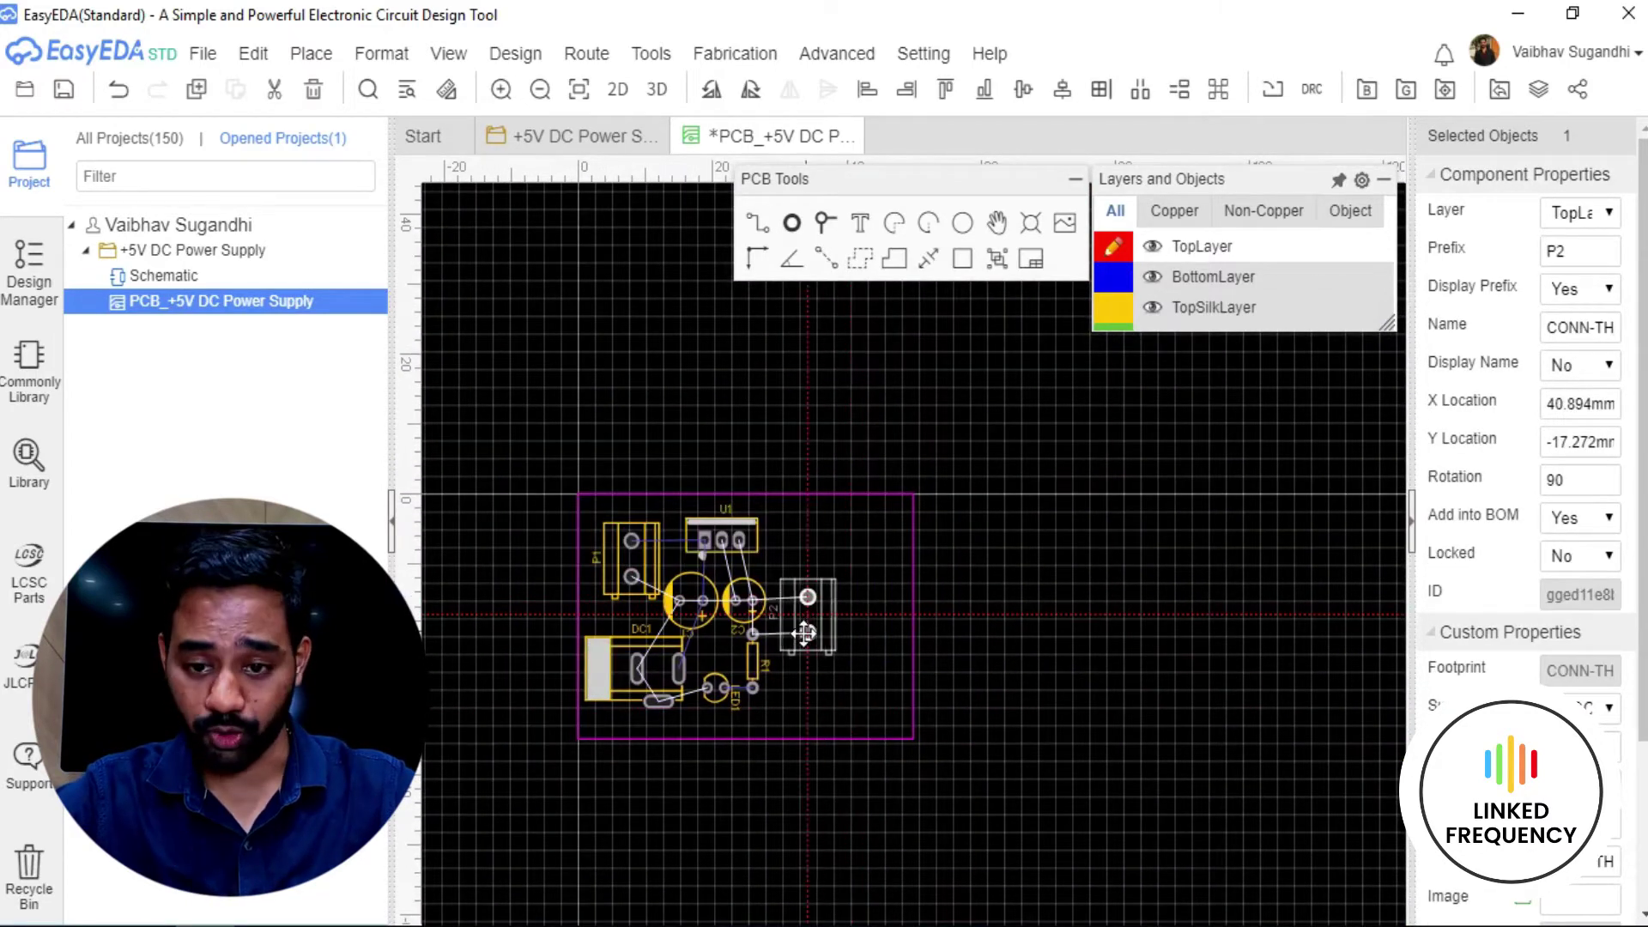
{"action": "right_click_drag", "start_coordinate": [805, 631], "coordinate": [992, 640]}
{"action": "scroll", "coordinate": [991, 640], "scroll_direction": "up", "scroll_amount": 3}
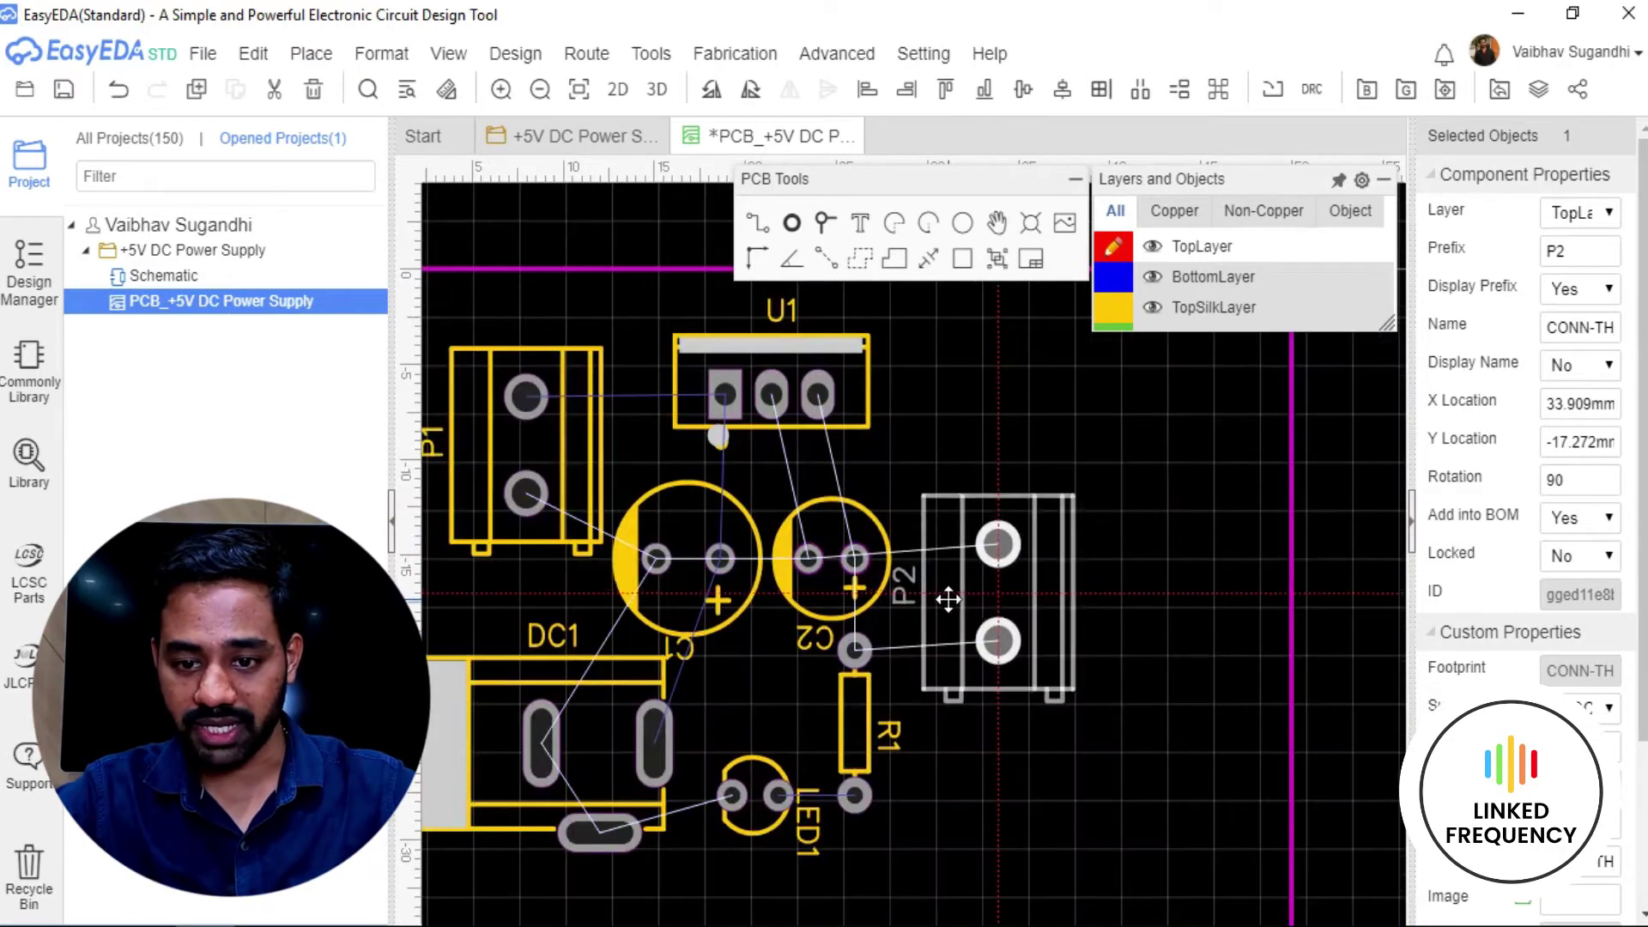
Rotate P2 to 270° and place it beside C2 at about X 34.3 mm, Y -16.8 mm.
{"action": "key", "text": "space"}
{"action": "key", "text": "space"}
{"action": "scroll", "coordinate": [939, 603], "scroll_direction": "down", "scroll_amount": 1}
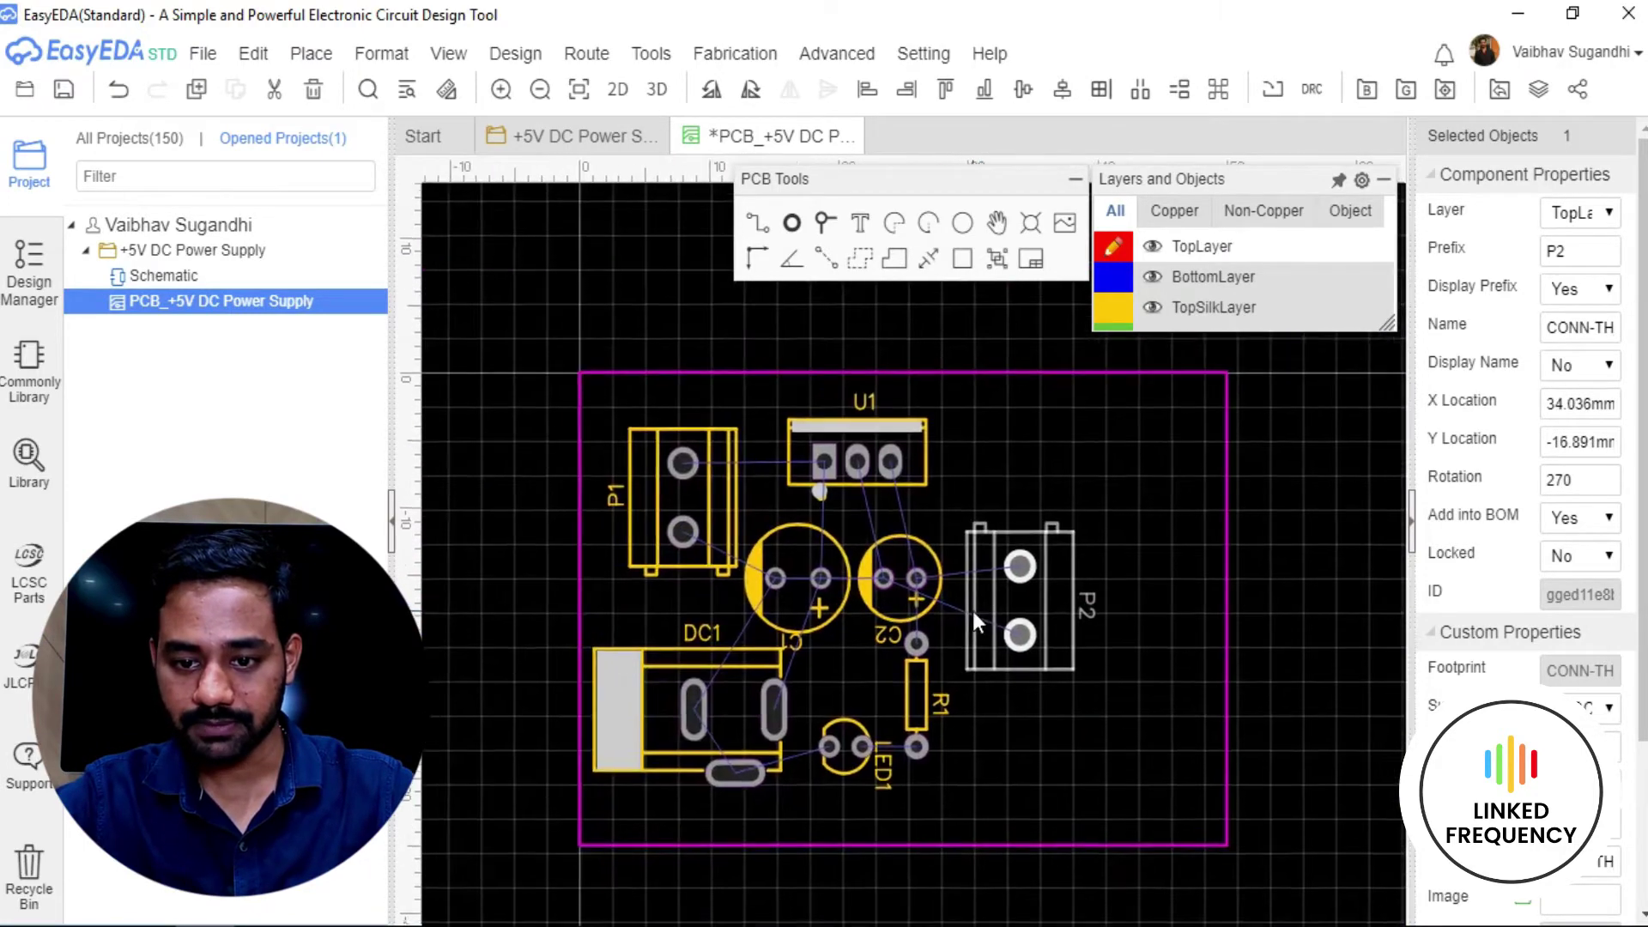
{"action": "scroll", "coordinate": [972, 611], "scroll_direction": "up", "scroll_amount": 2}
{"action": "left_click_drag", "start_coordinate": [991, 594], "coordinate": [992, 585]}
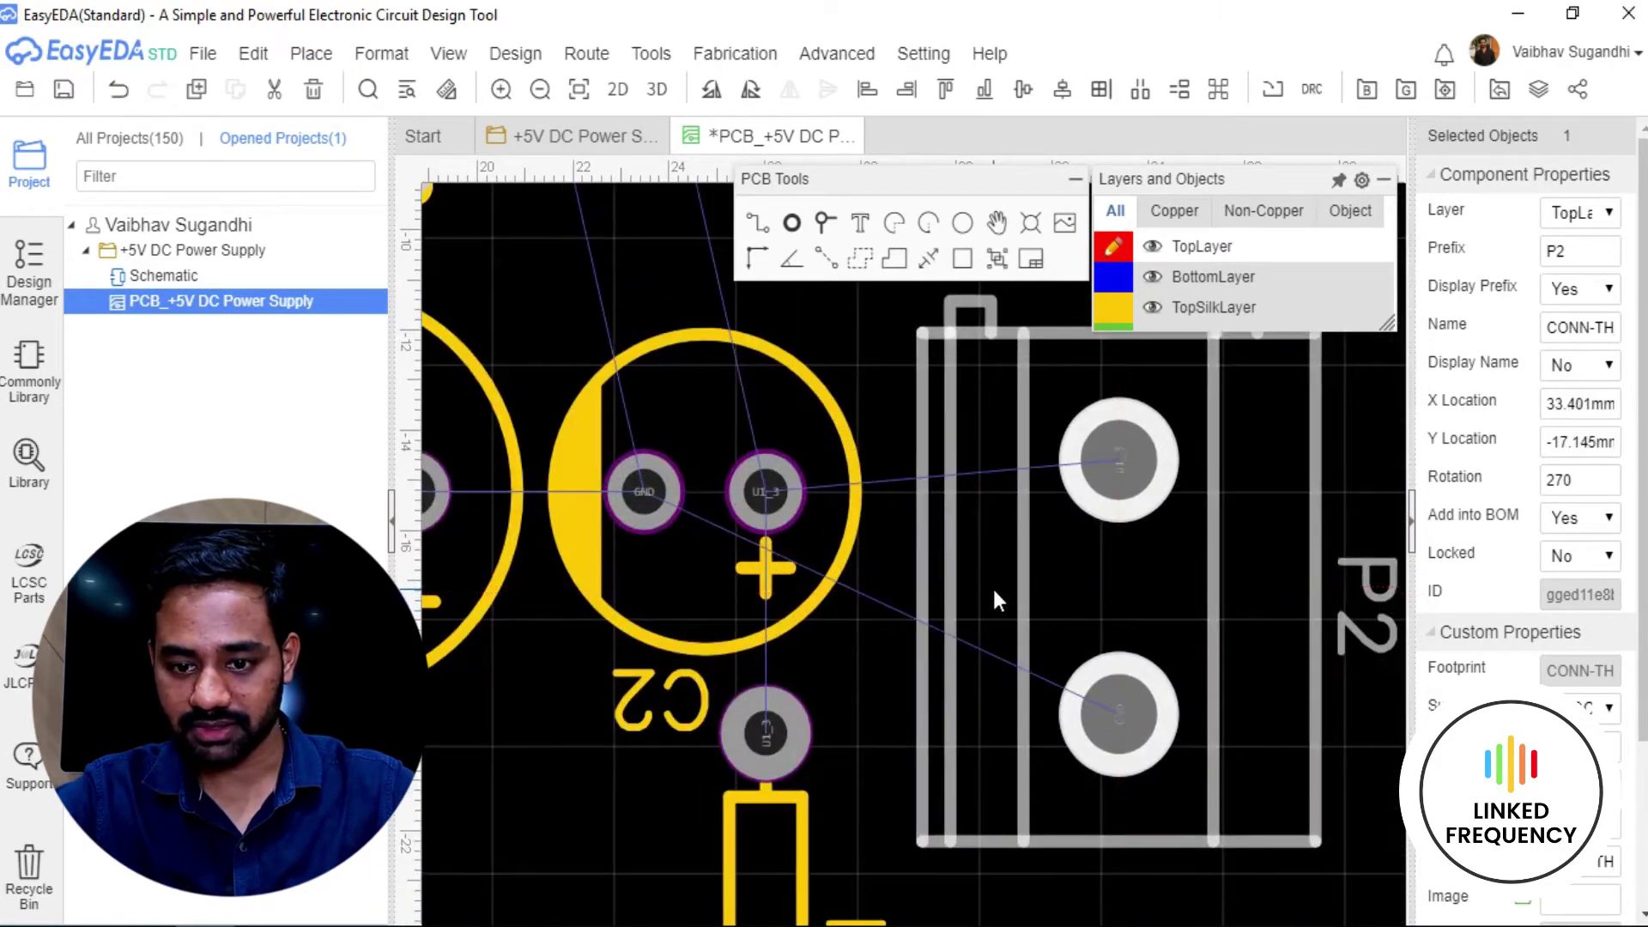
{"action": "scroll", "coordinate": [992, 585], "scroll_direction": "down", "scroll_amount": 3}
{"action": "left_click_drag", "start_coordinate": [949, 638], "coordinate": [972, 628]}
{"action": "scroll", "coordinate": [972, 653], "scroll_direction": "down", "scroll_amount": 3}
{"action": "right_click_drag", "start_coordinate": [993, 780], "coordinate": [964, 755]}
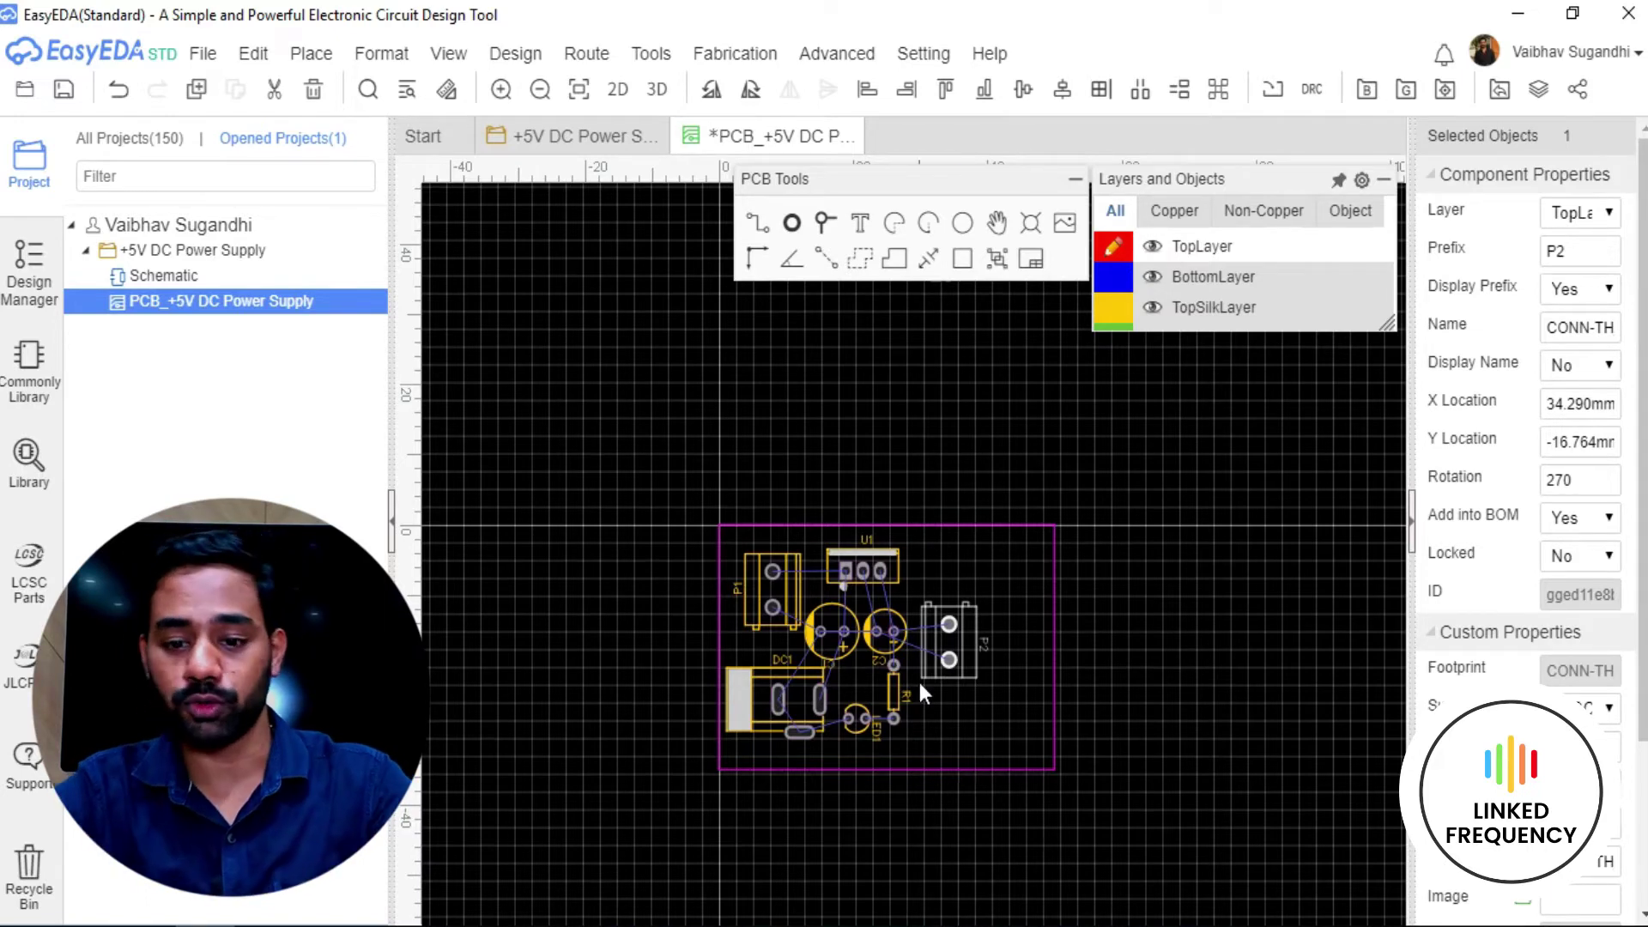
Examine the component placement and the unused space inside the board outline.
{"action": "scroll", "coordinate": [925, 584], "scroll_direction": "up", "scroll_amount": 3}
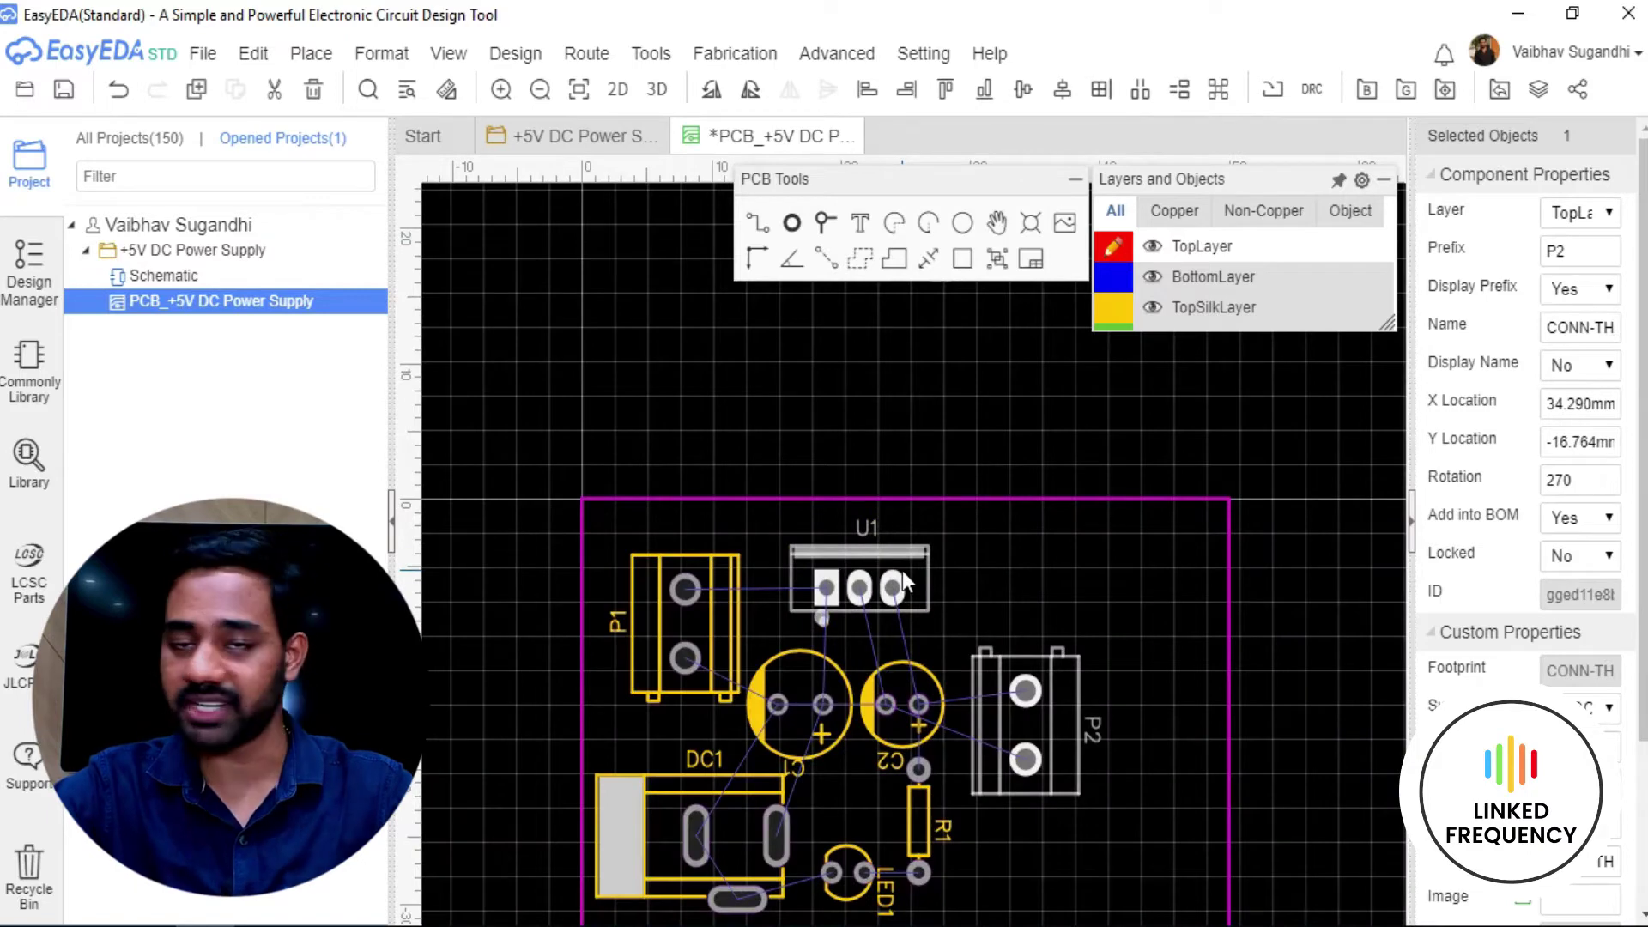
{"action": "scroll", "coordinate": [945, 532], "scroll_direction": "down", "scroll_amount": 5}
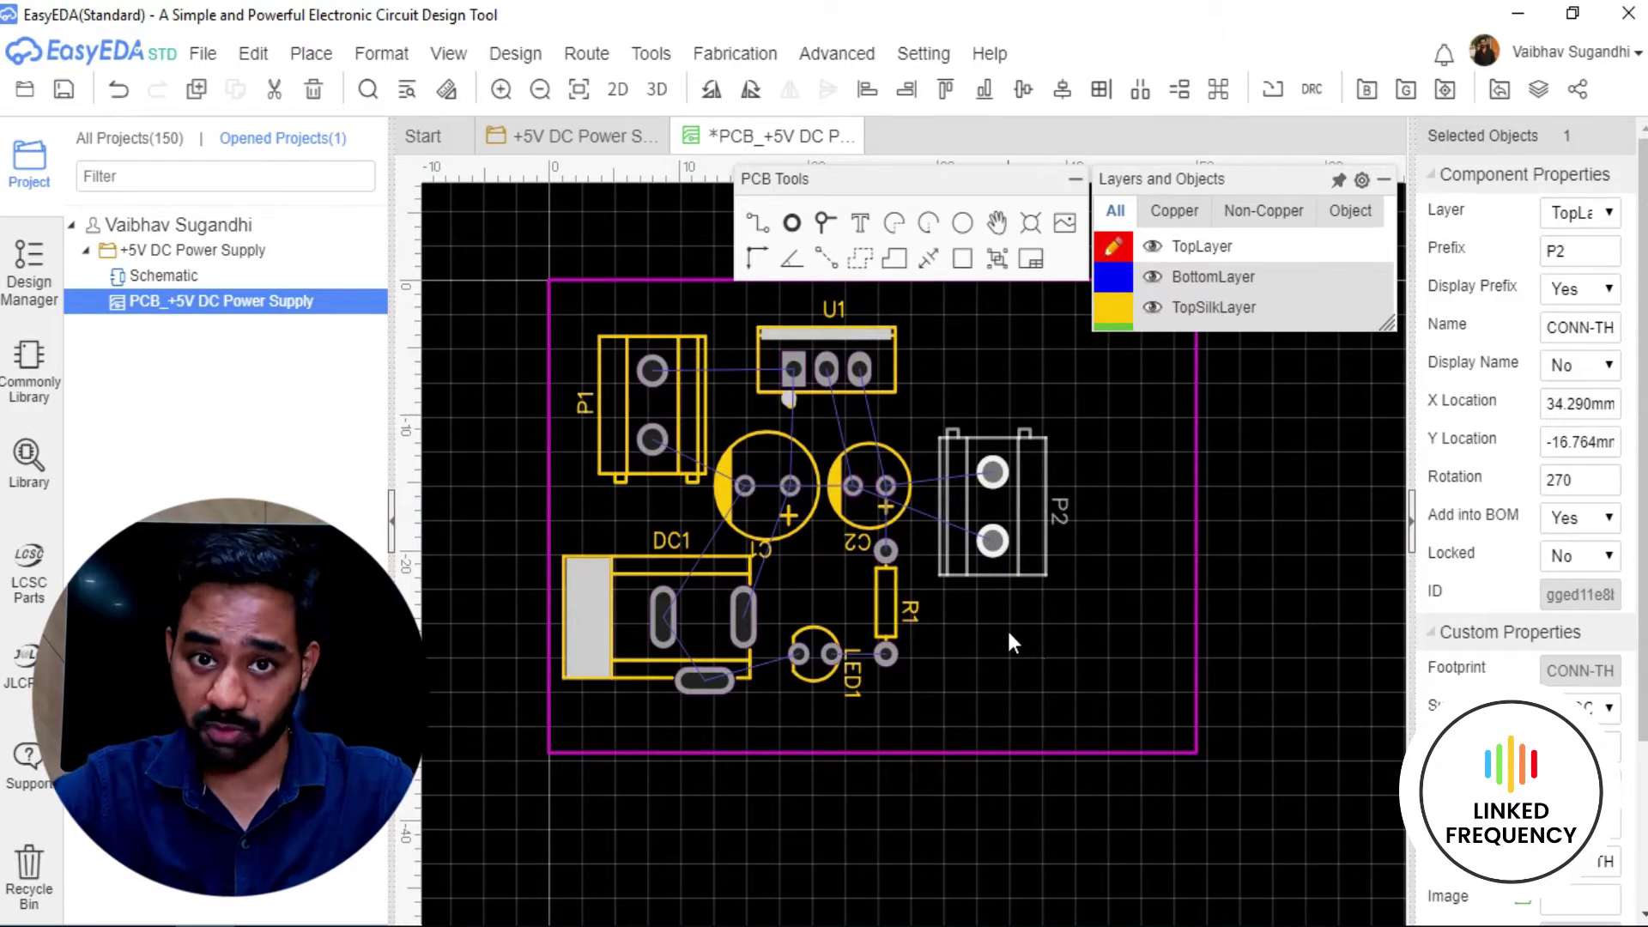
{"action": "scroll", "coordinate": [987, 661], "scroll_direction": "down", "scroll_amount": 3}
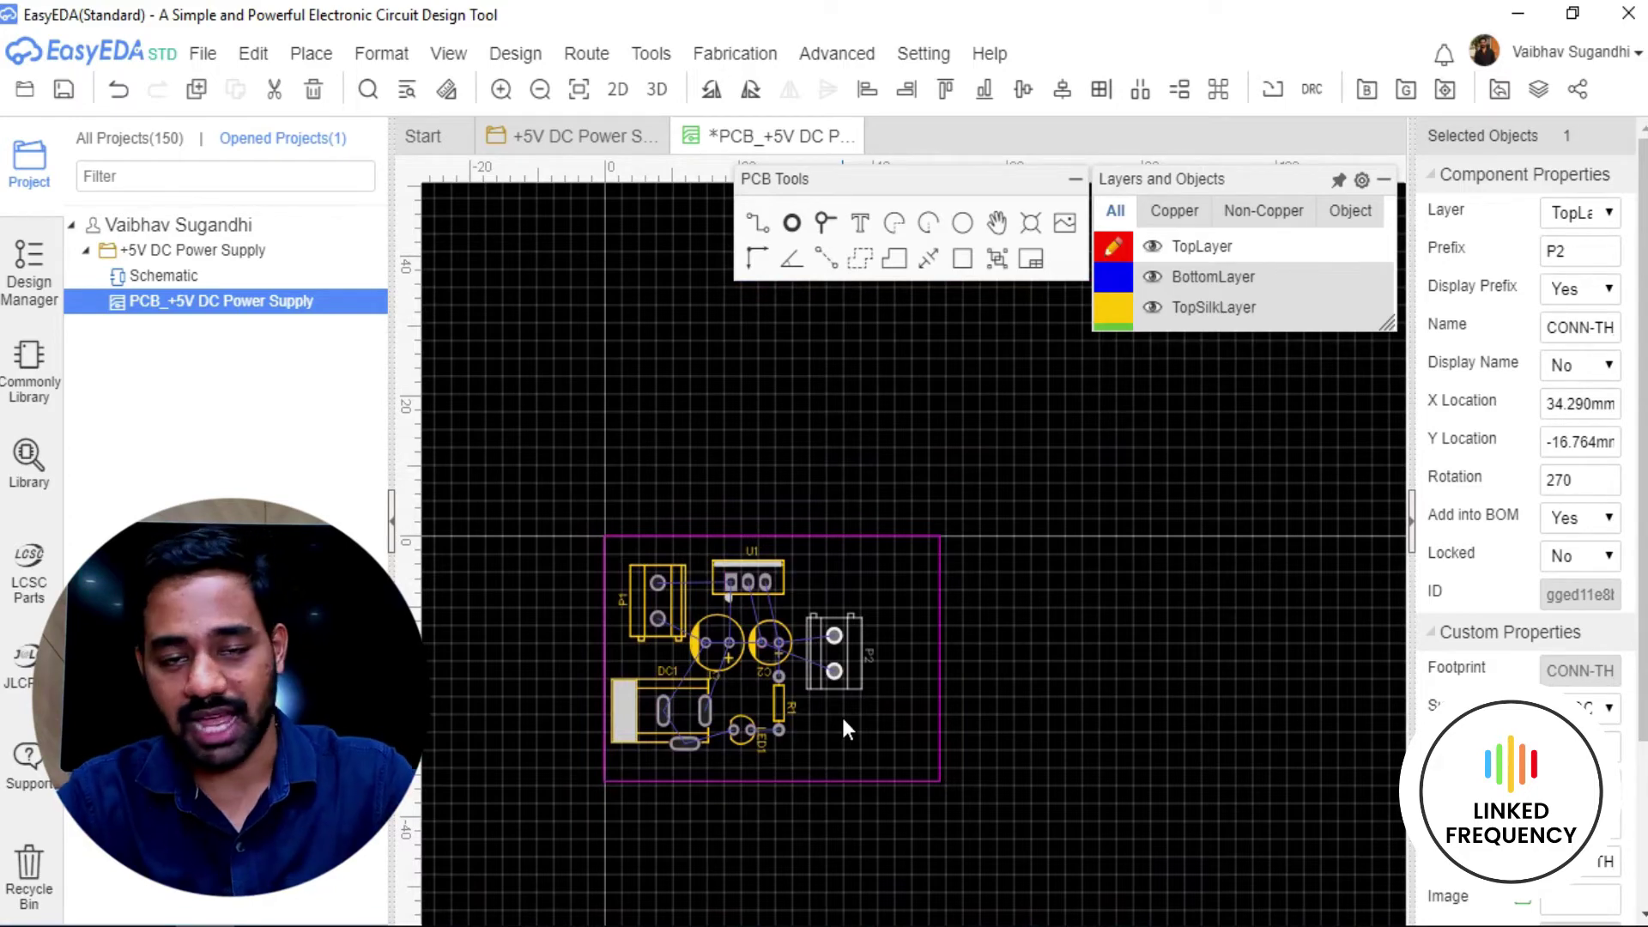
{"action": "scroll", "coordinate": [844, 723], "scroll_direction": "up", "scroll_amount": 2}
{"action": "left_click", "coordinate": [850, 717]}
{"action": "scroll", "coordinate": [850, 718], "scroll_direction": "up", "scroll_amount": 2}
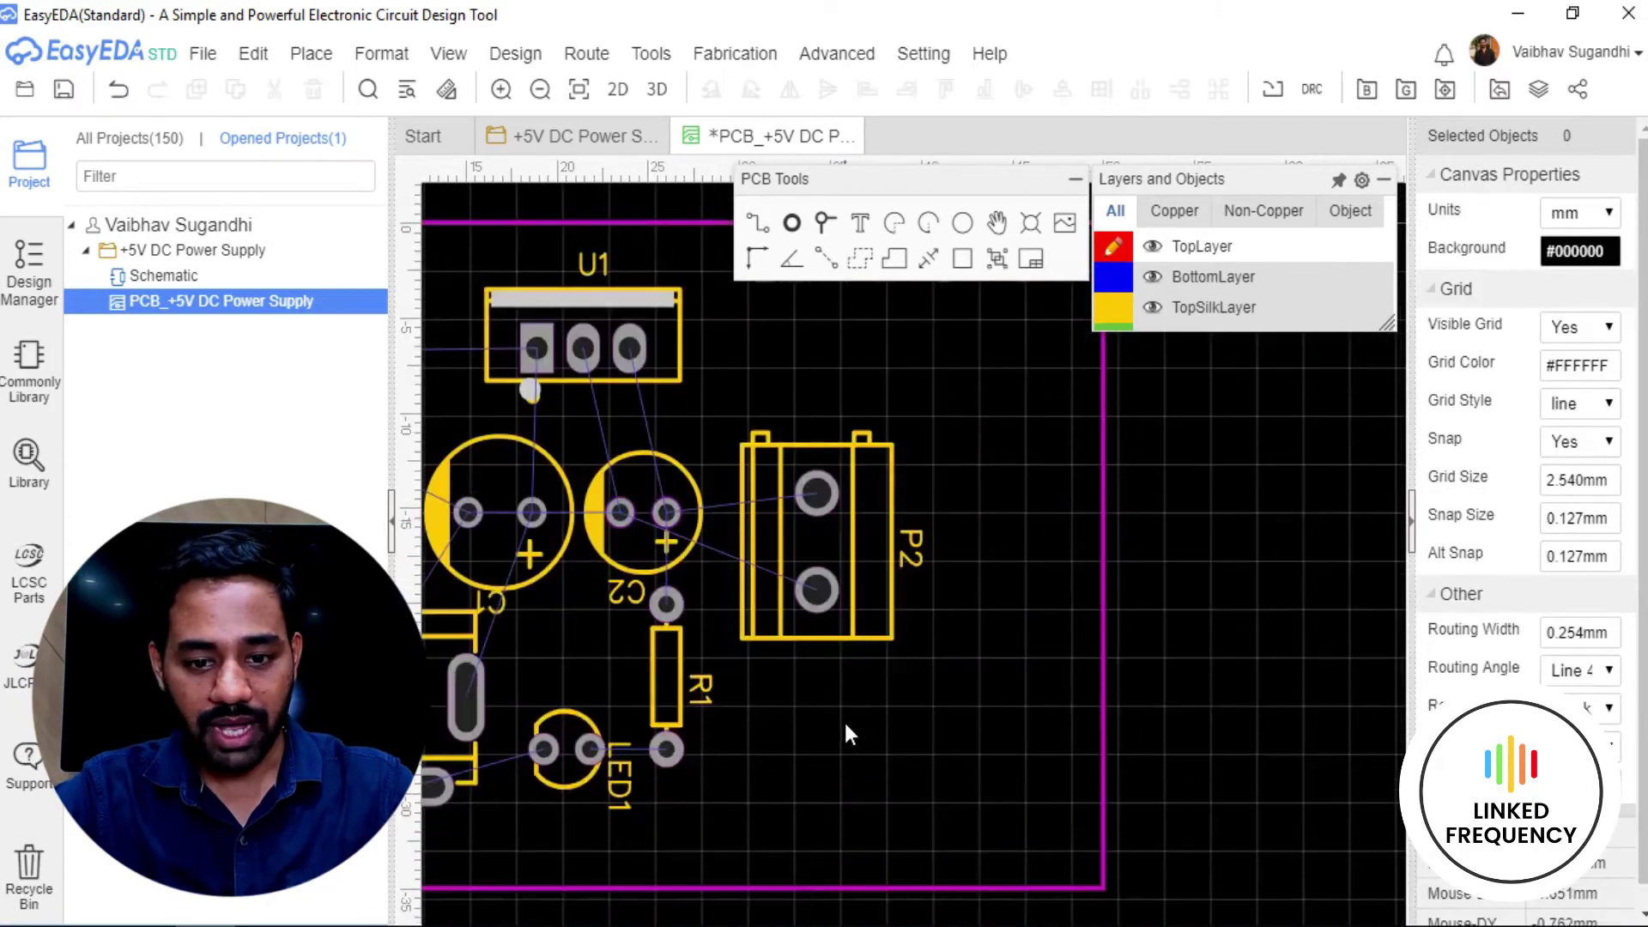
{"action": "right_click_drag", "start_coordinate": [843, 719], "coordinate": [1030, 730]}
{"action": "scroll", "coordinate": [1030, 730], "scroll_direction": "down", "scroll_amount": 3}
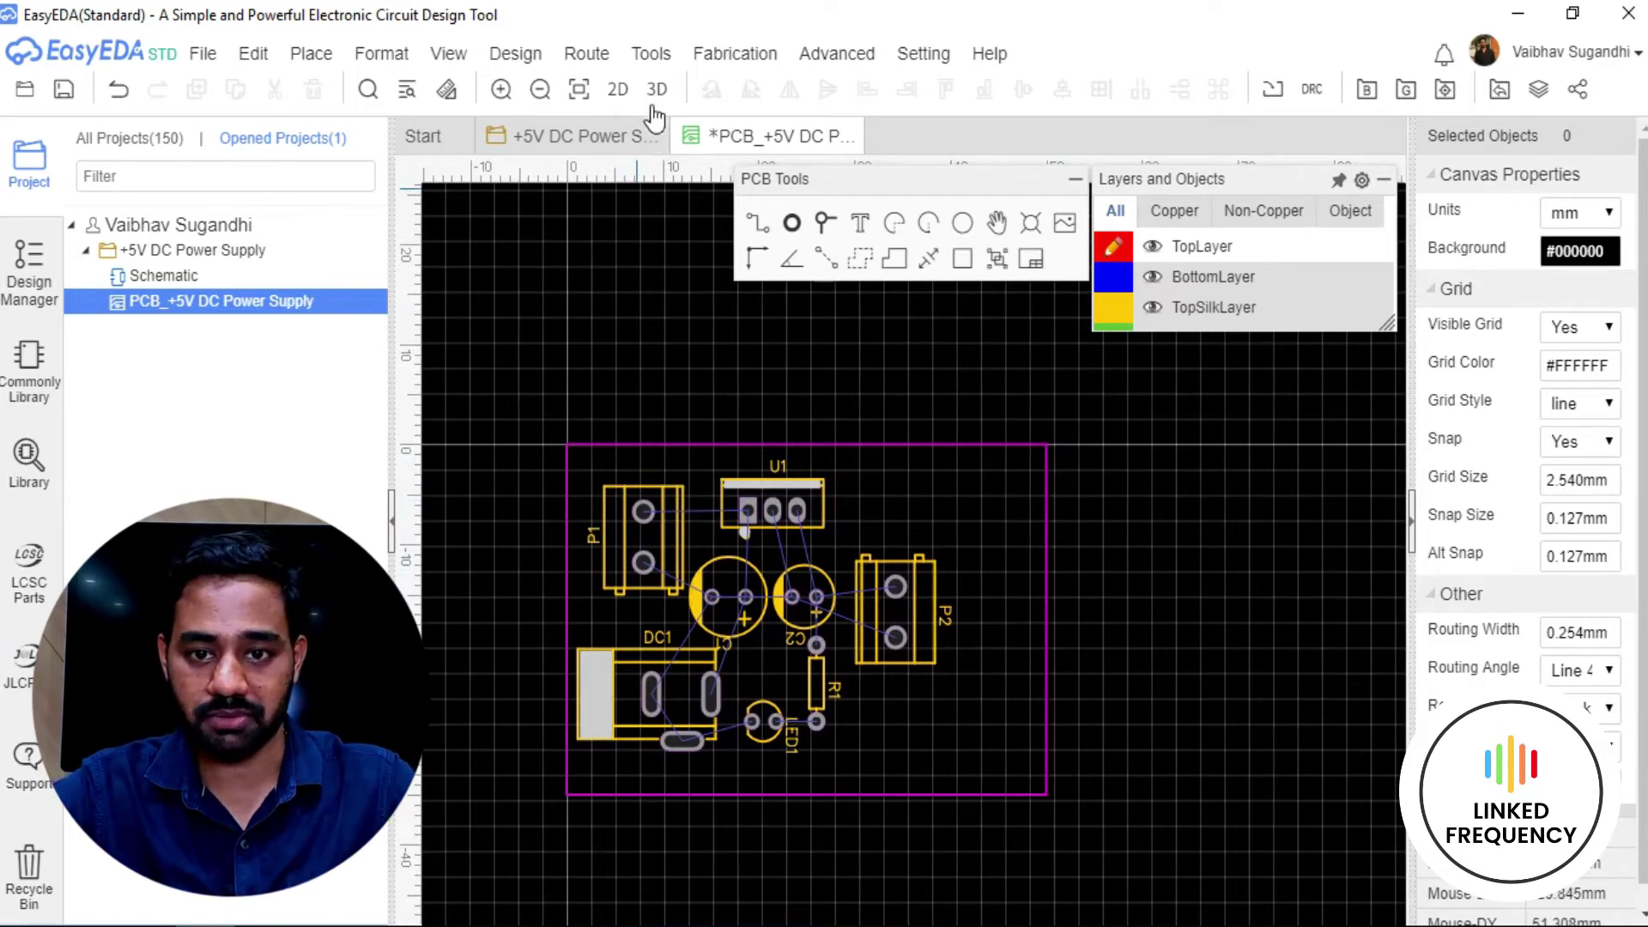
Set the rectangular board outline's width to 40 mm.
{"action": "left_click", "coordinate": [652, 53]}
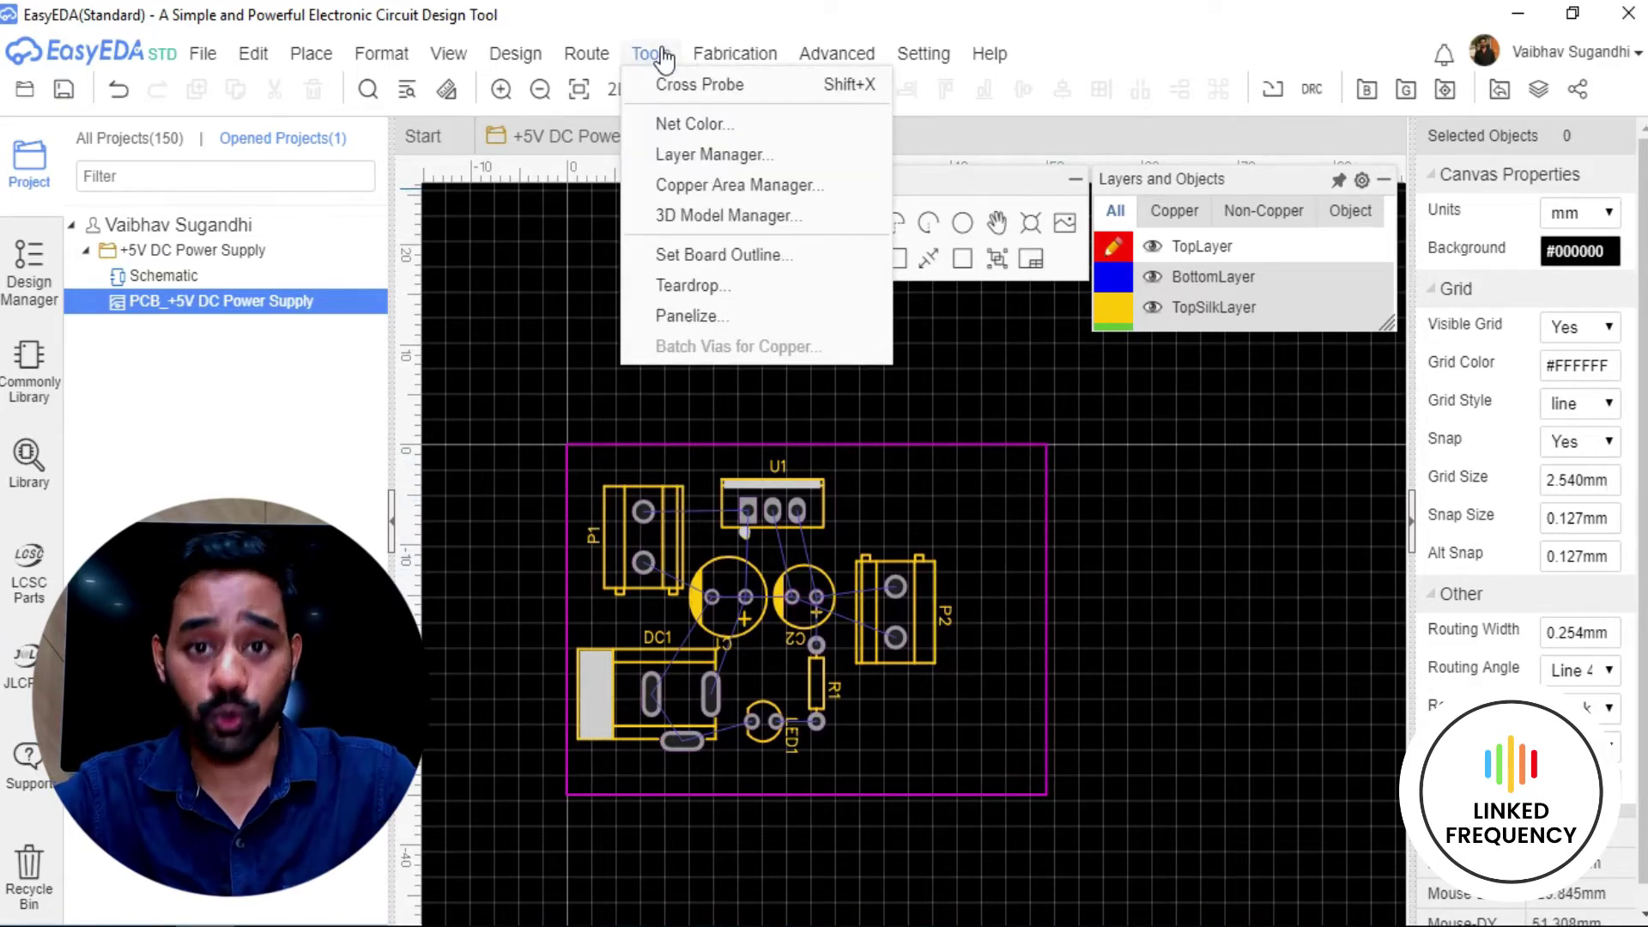
{"action": "left_click", "coordinate": [725, 256]}
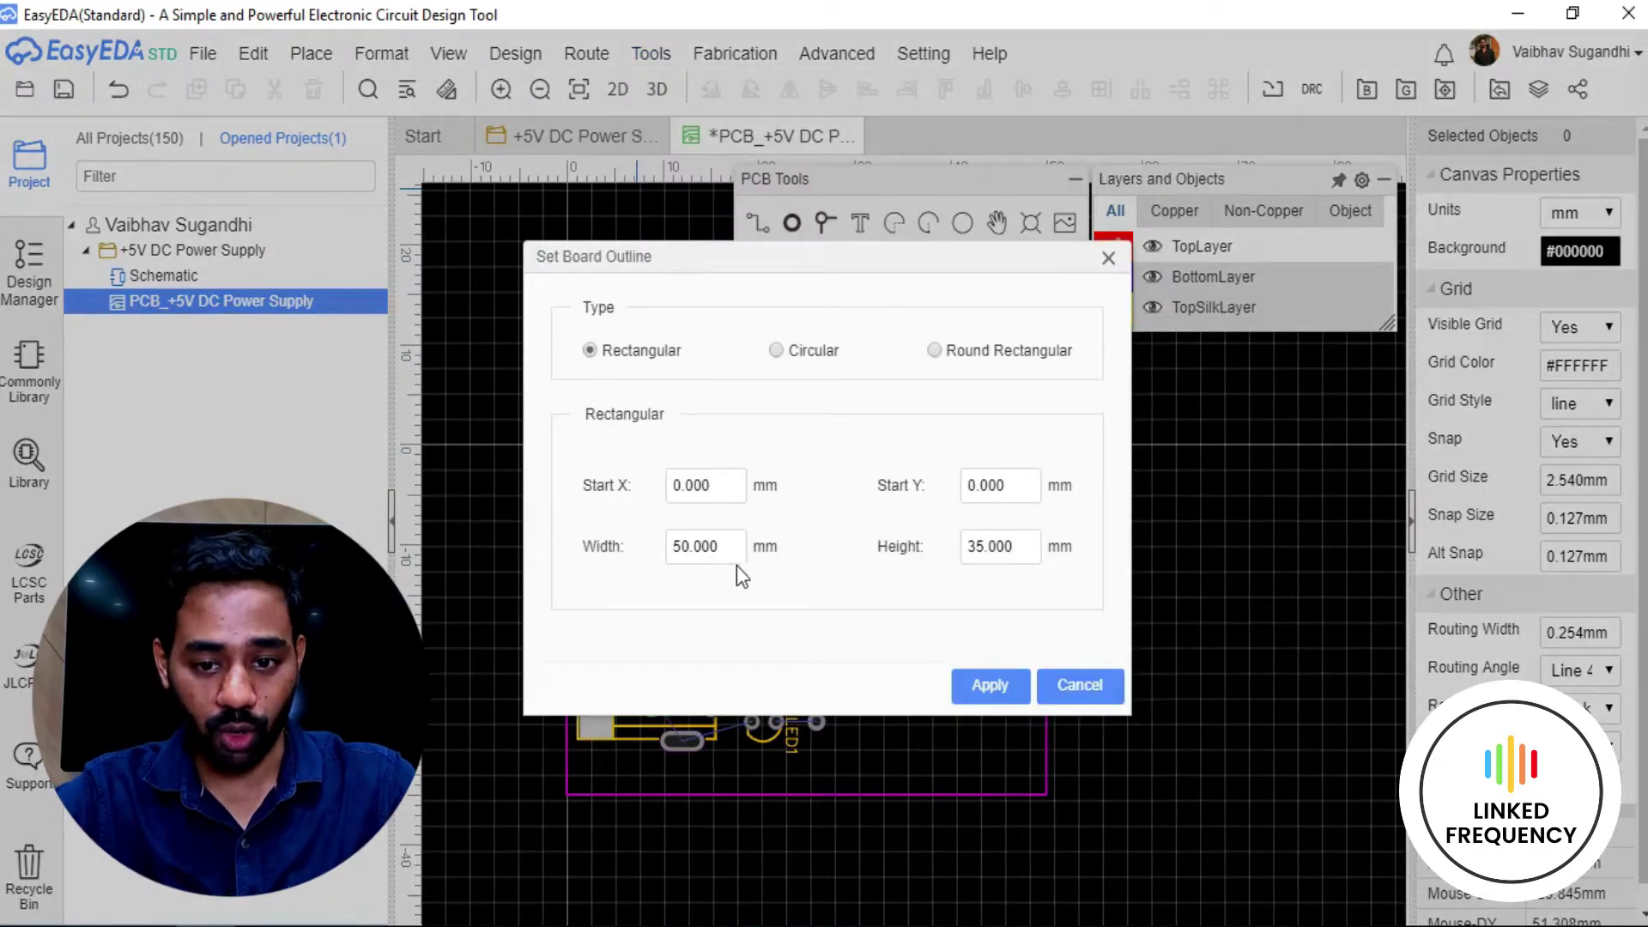
{"action": "double_click", "coordinate": [700, 547]}
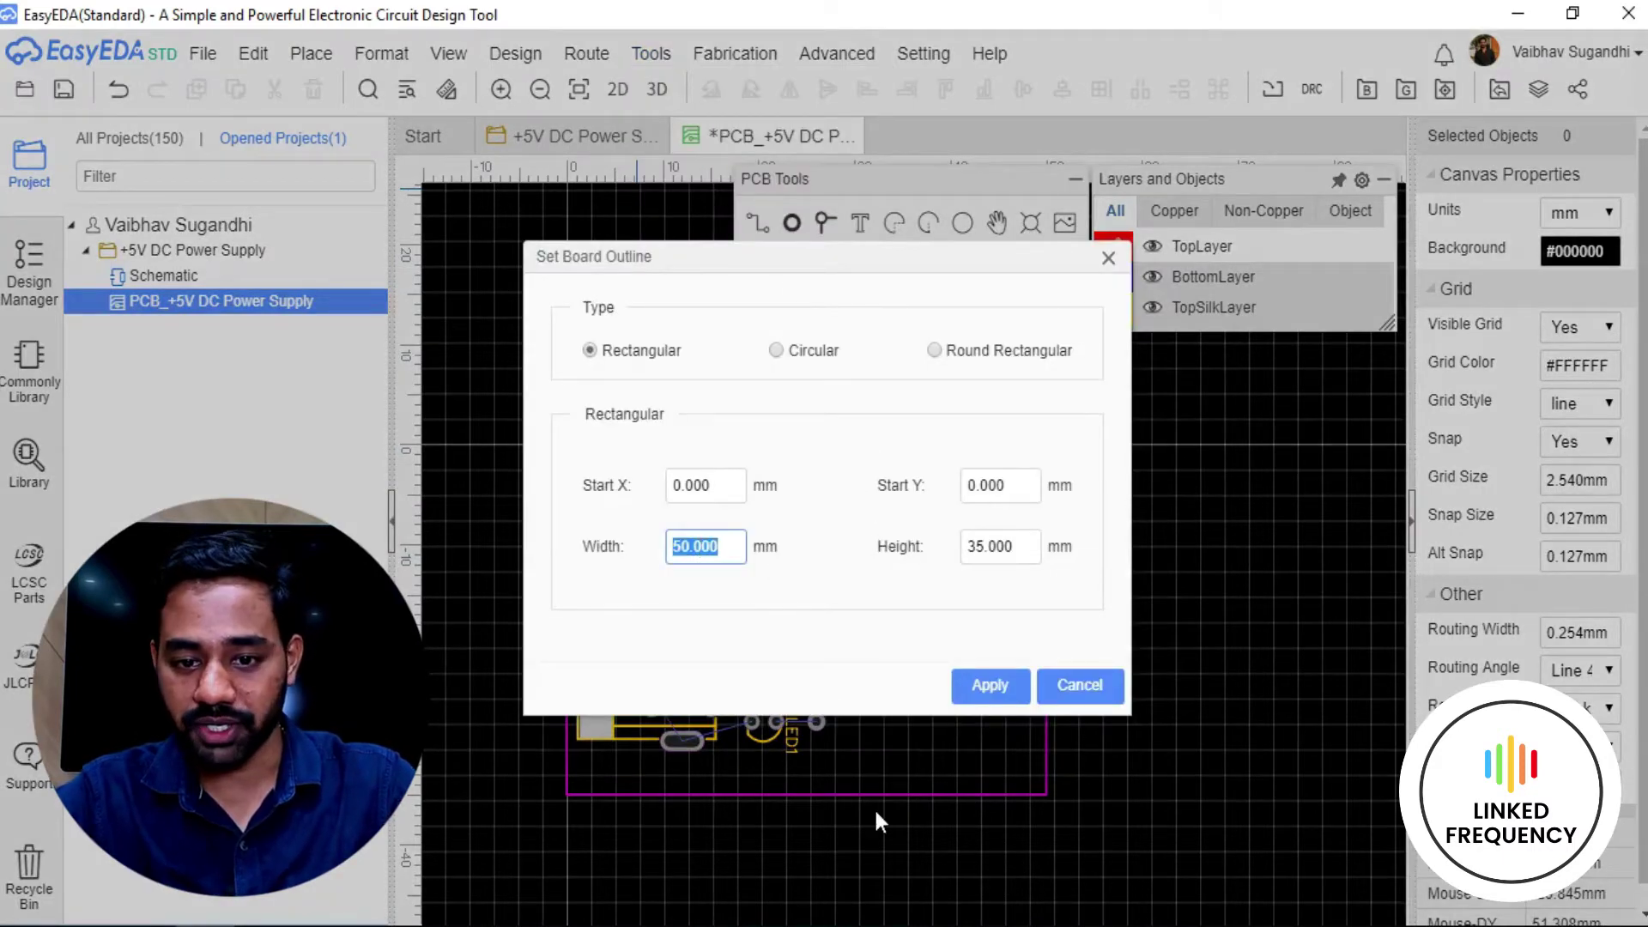
{"action": "type", "text": "40"}
{"action": "left_click", "coordinate": [987, 685]}
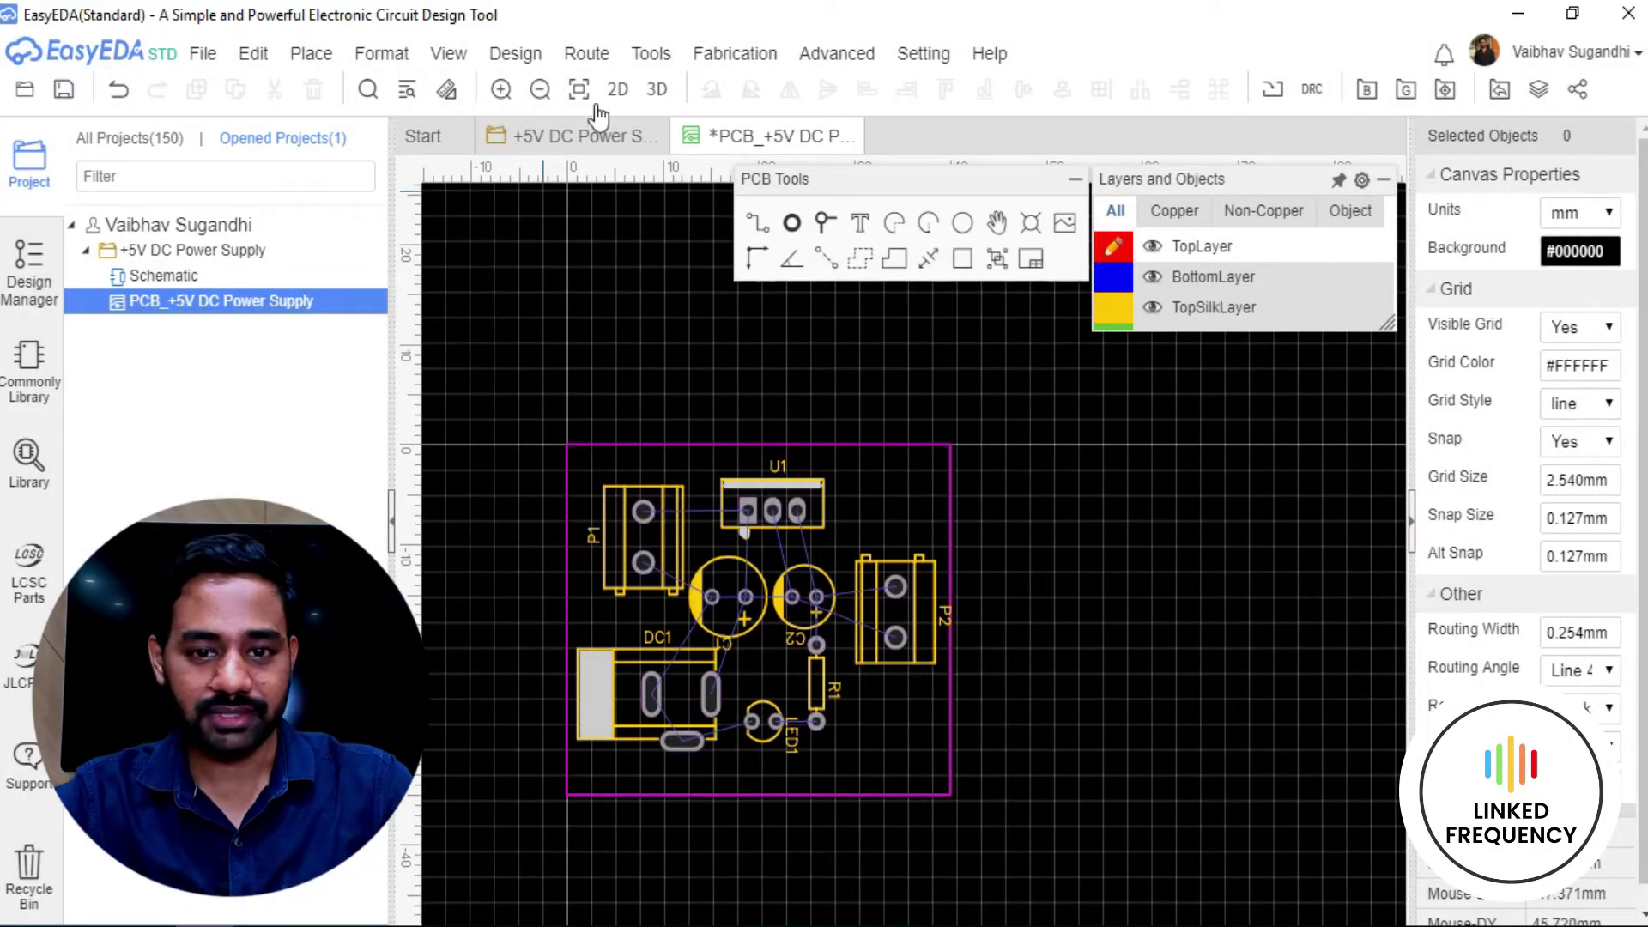
Set the rectangular board outline's width to 45 mm.
{"action": "left_click", "coordinate": [650, 53]}
{"action": "left_click", "coordinate": [726, 249]}
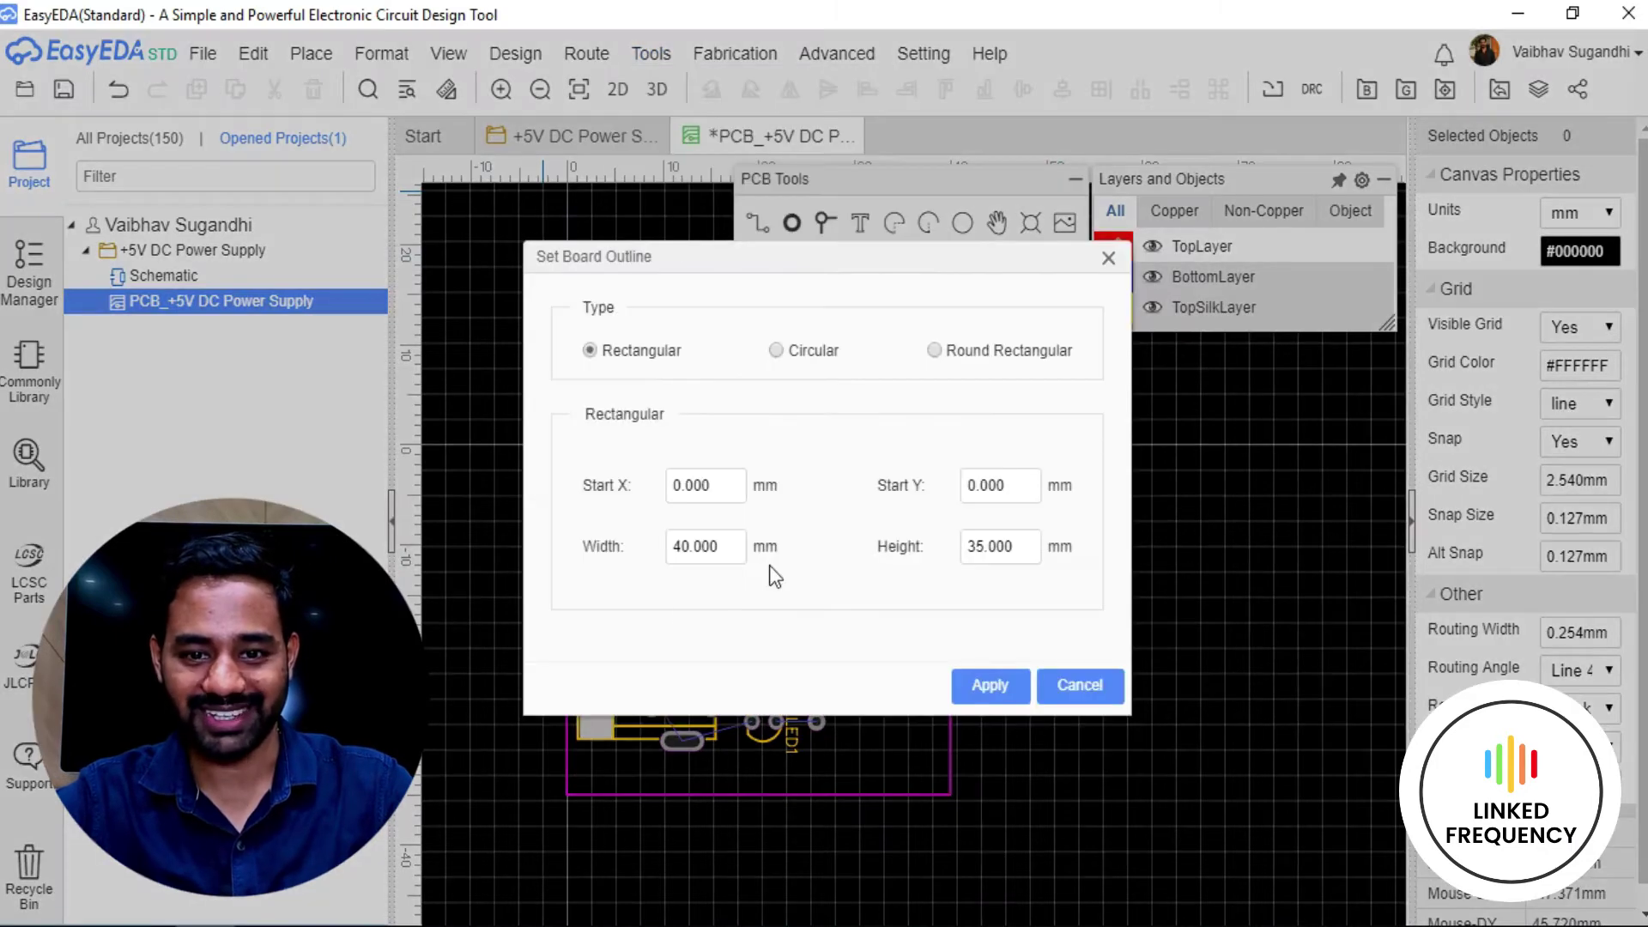
{"action": "double_click", "coordinate": [686, 548]}
{"action": "type", "text": "45"}
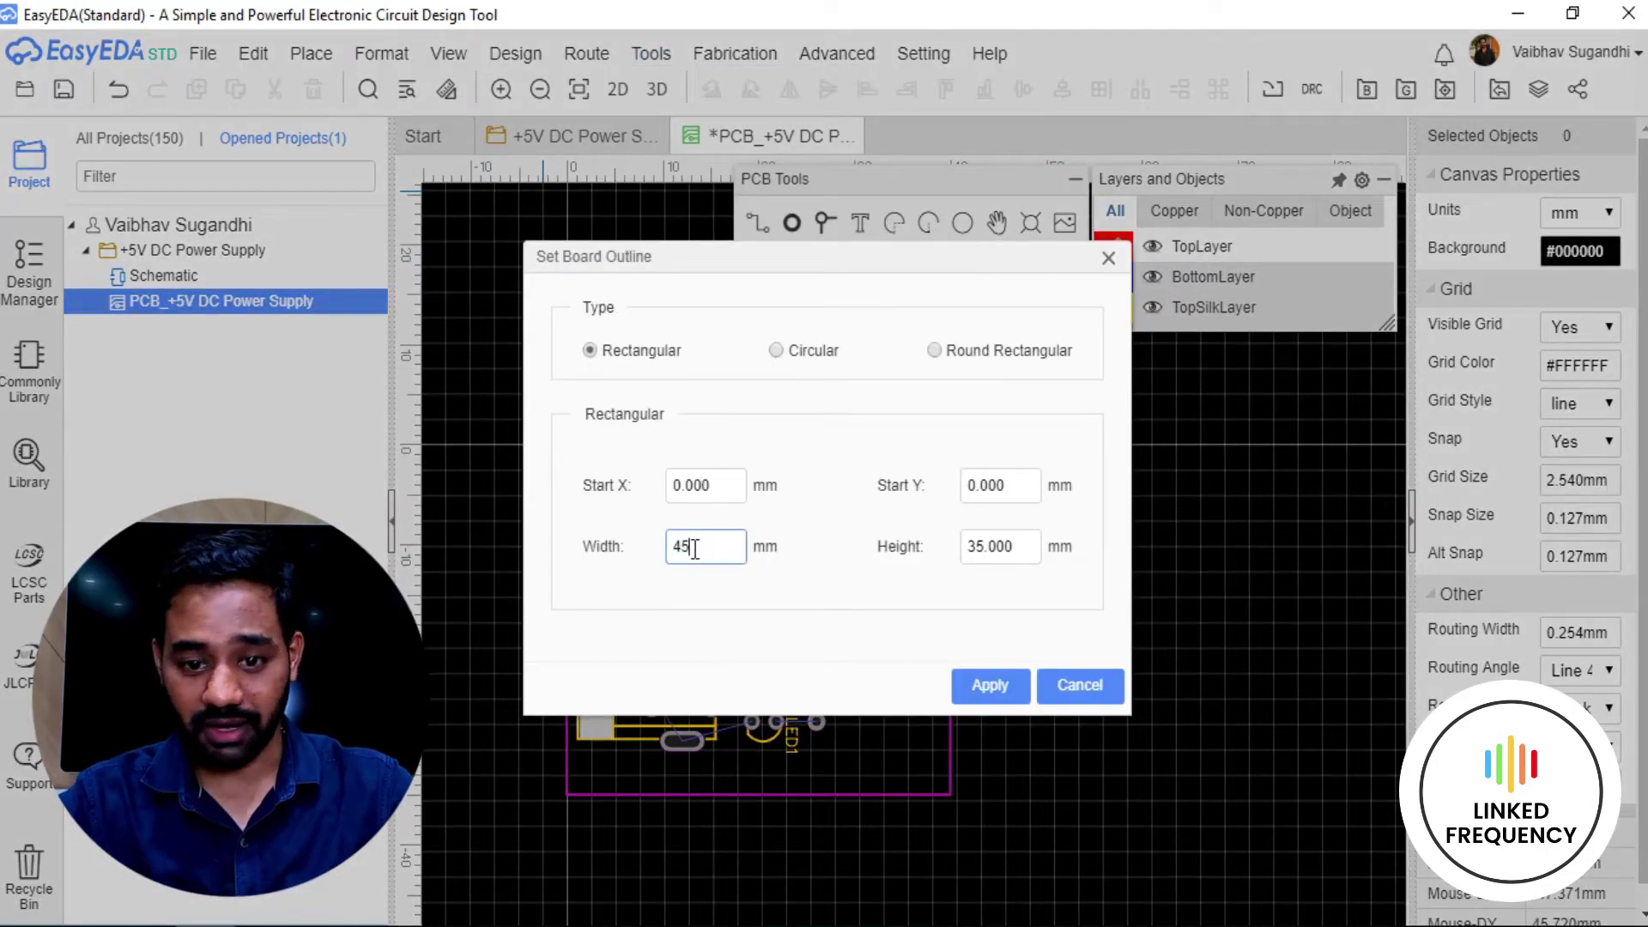
{"action": "left_click", "coordinate": [987, 684]}
Move connector P2 right toward the board's widened edge, to about X 37.2 mm, Y -16.8 mm.
{"action": "scroll", "coordinate": [907, 616], "scroll_direction": "up", "scroll_amount": 3}
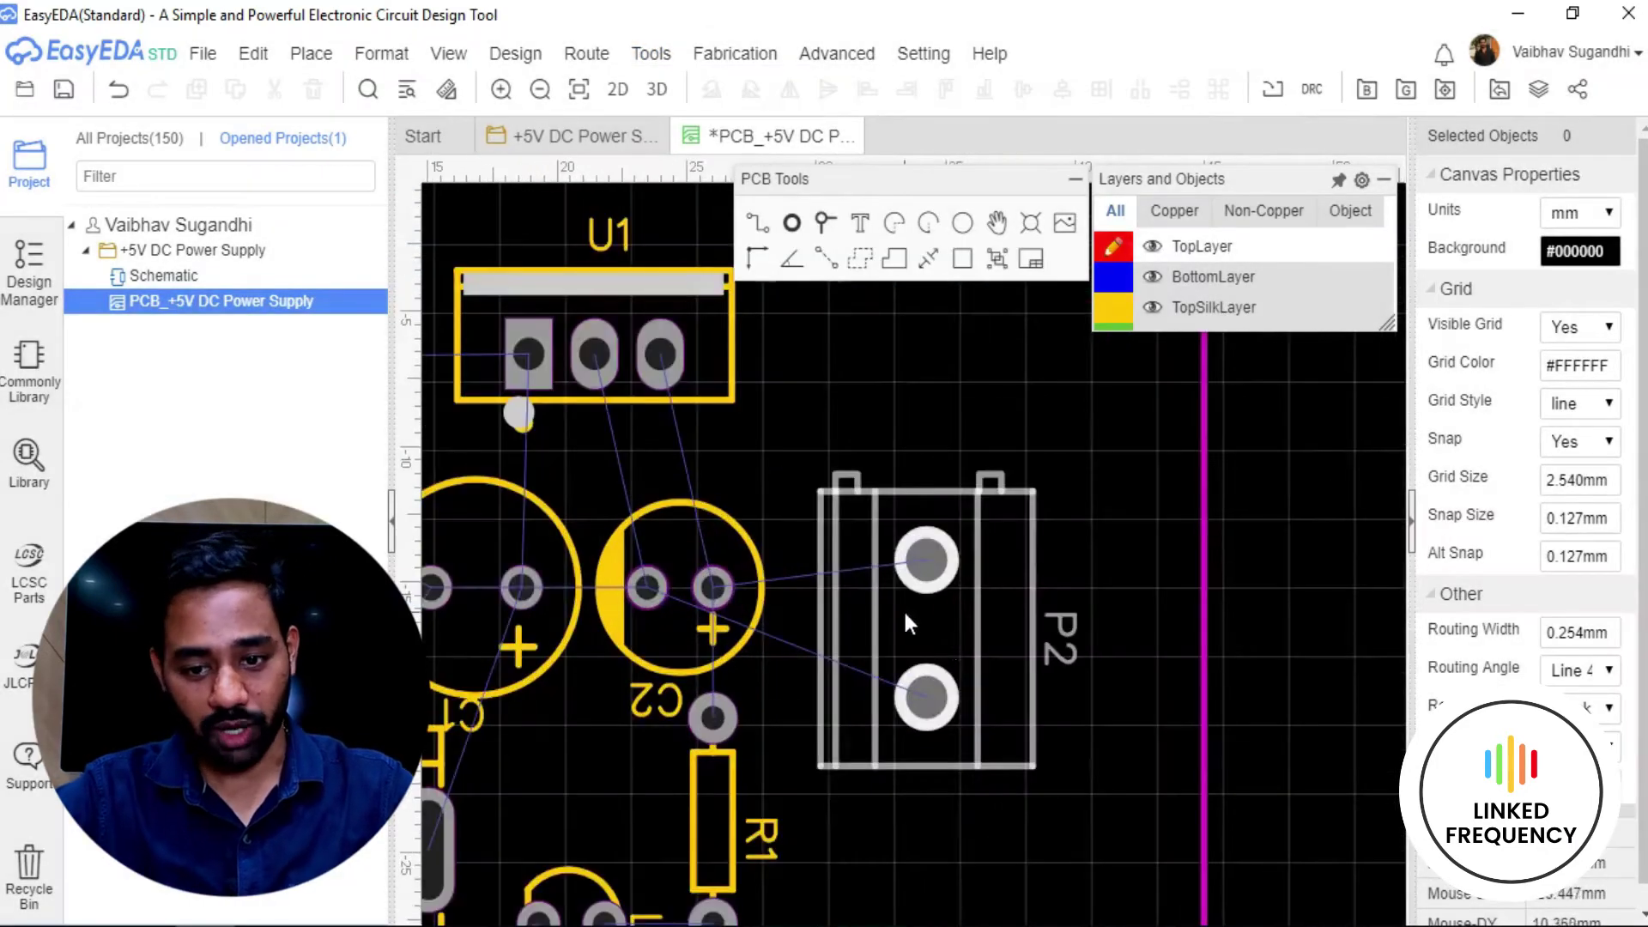
{"action": "left_click_drag", "start_coordinate": [975, 639], "coordinate": [1049, 637]}
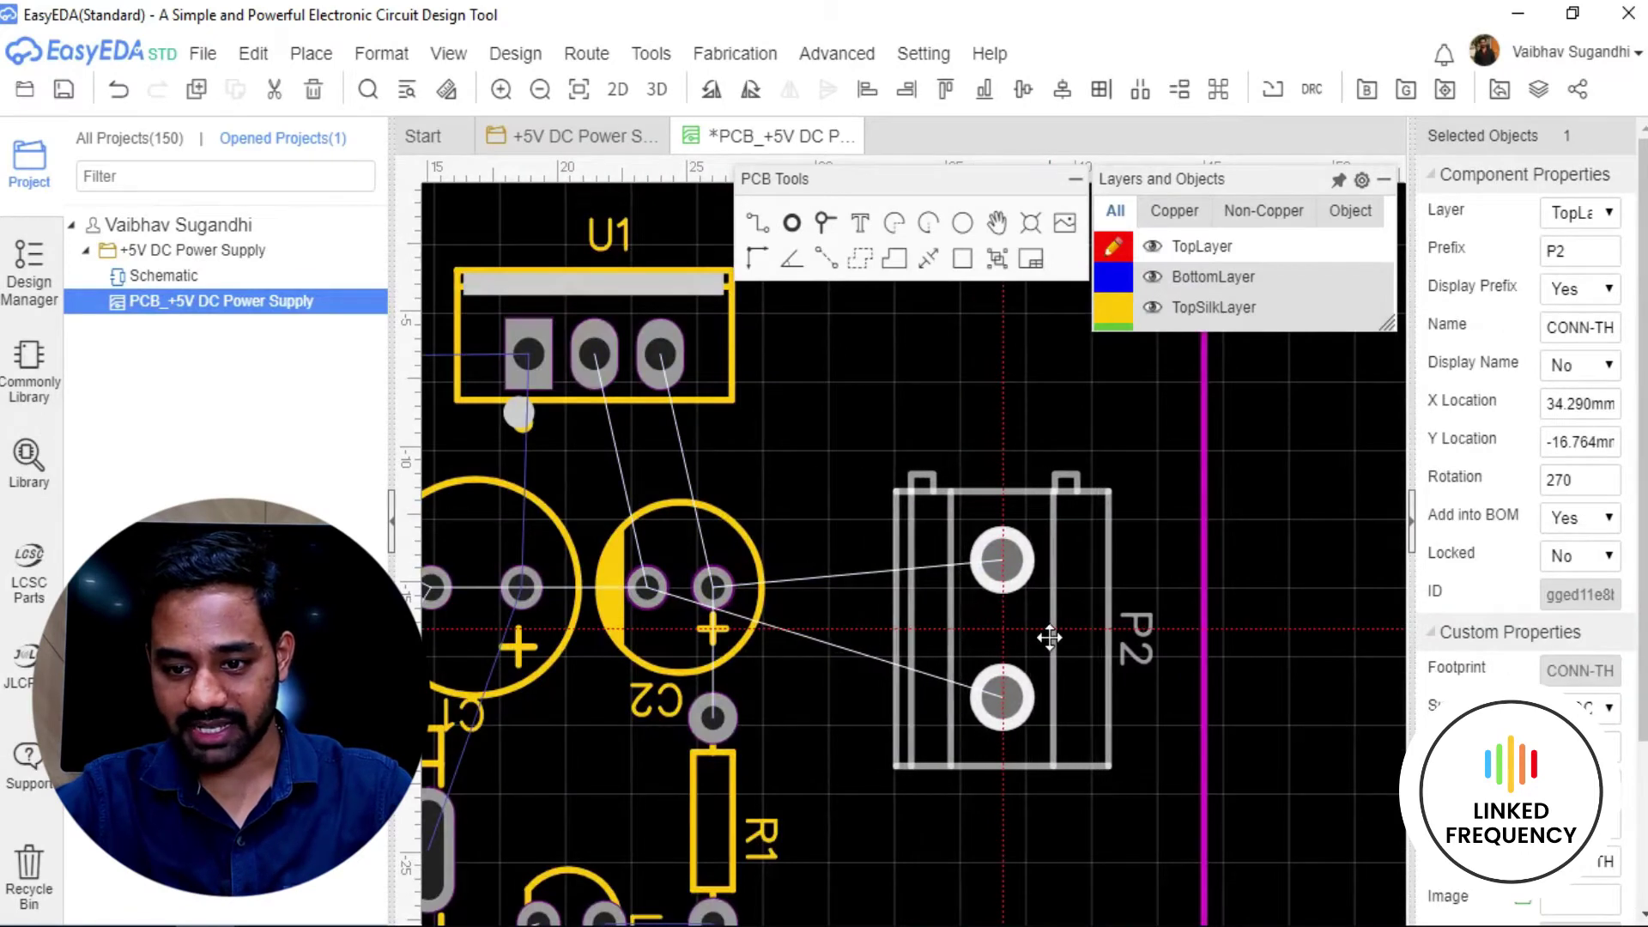
{"action": "scroll", "coordinate": [951, 637], "scroll_direction": "down", "scroll_amount": 3}
{"action": "scroll", "coordinate": [944, 622], "scroll_direction": "up", "scroll_amount": 3}
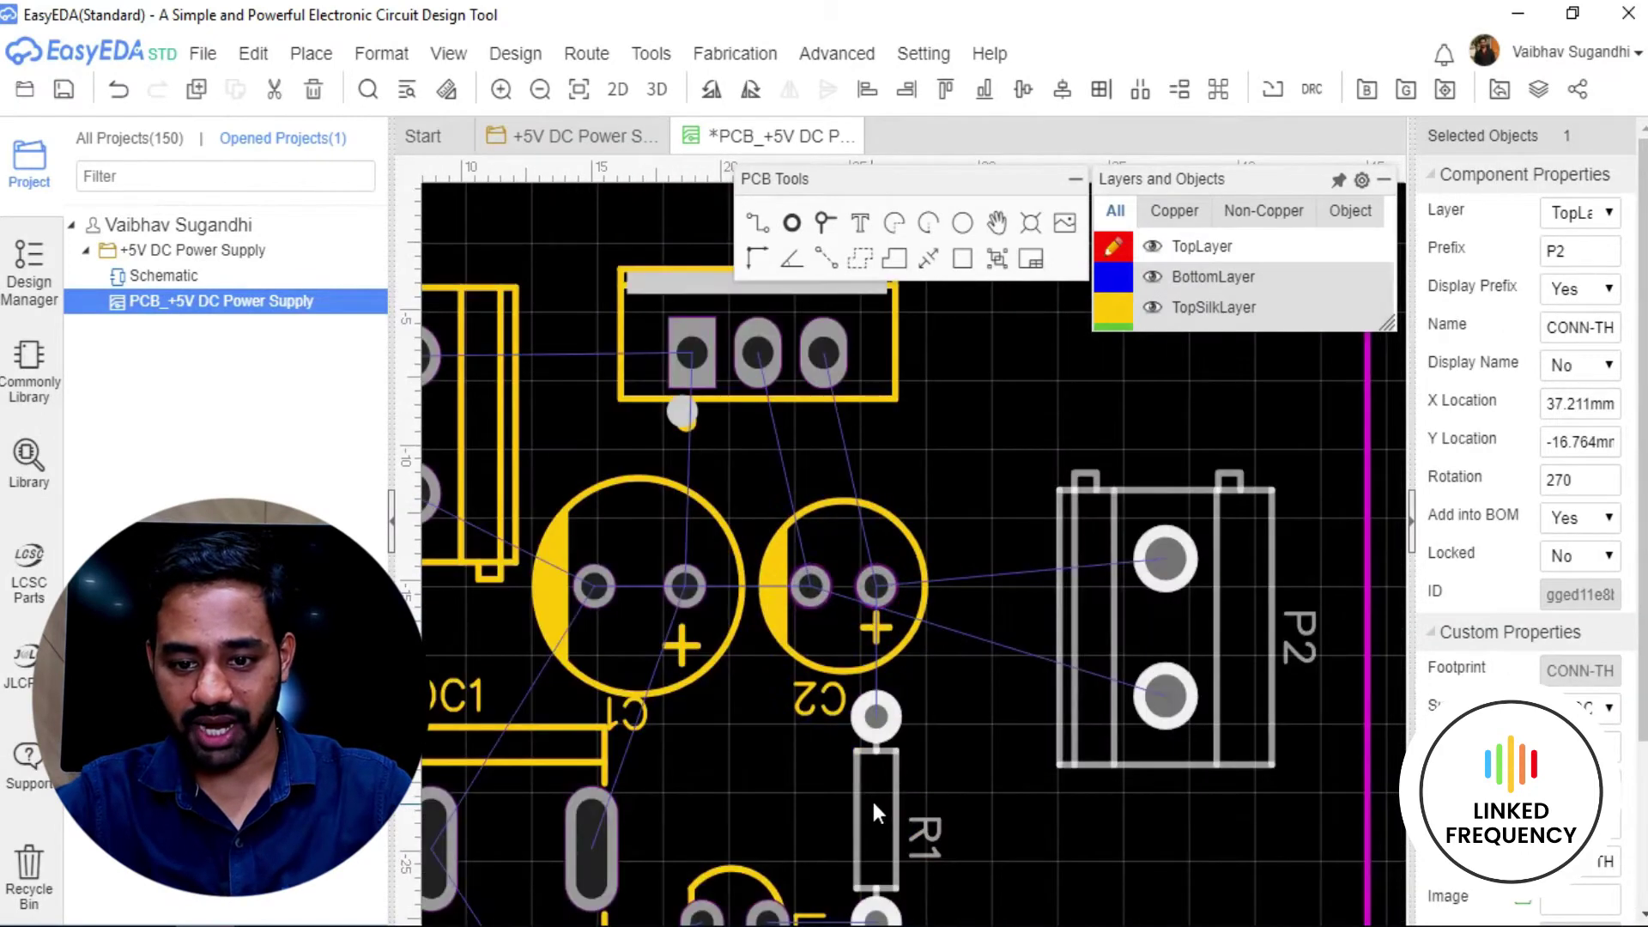
Move resistor R1 to the right between C2 and P2, and place LED1 beside it at about X 22.6 mm, Y -27.9 mm.
{"action": "scroll", "coordinate": [875, 809], "scroll_direction": "down", "scroll_amount": 3}
{"action": "scroll", "coordinate": [924, 690], "scroll_direction": "up", "scroll_amount": 3}
{"action": "left_click_drag", "start_coordinate": [929, 688], "coordinate": [1002, 709]}
{"action": "scroll", "coordinate": [824, 747], "scroll_direction": "up", "scroll_amount": 3}
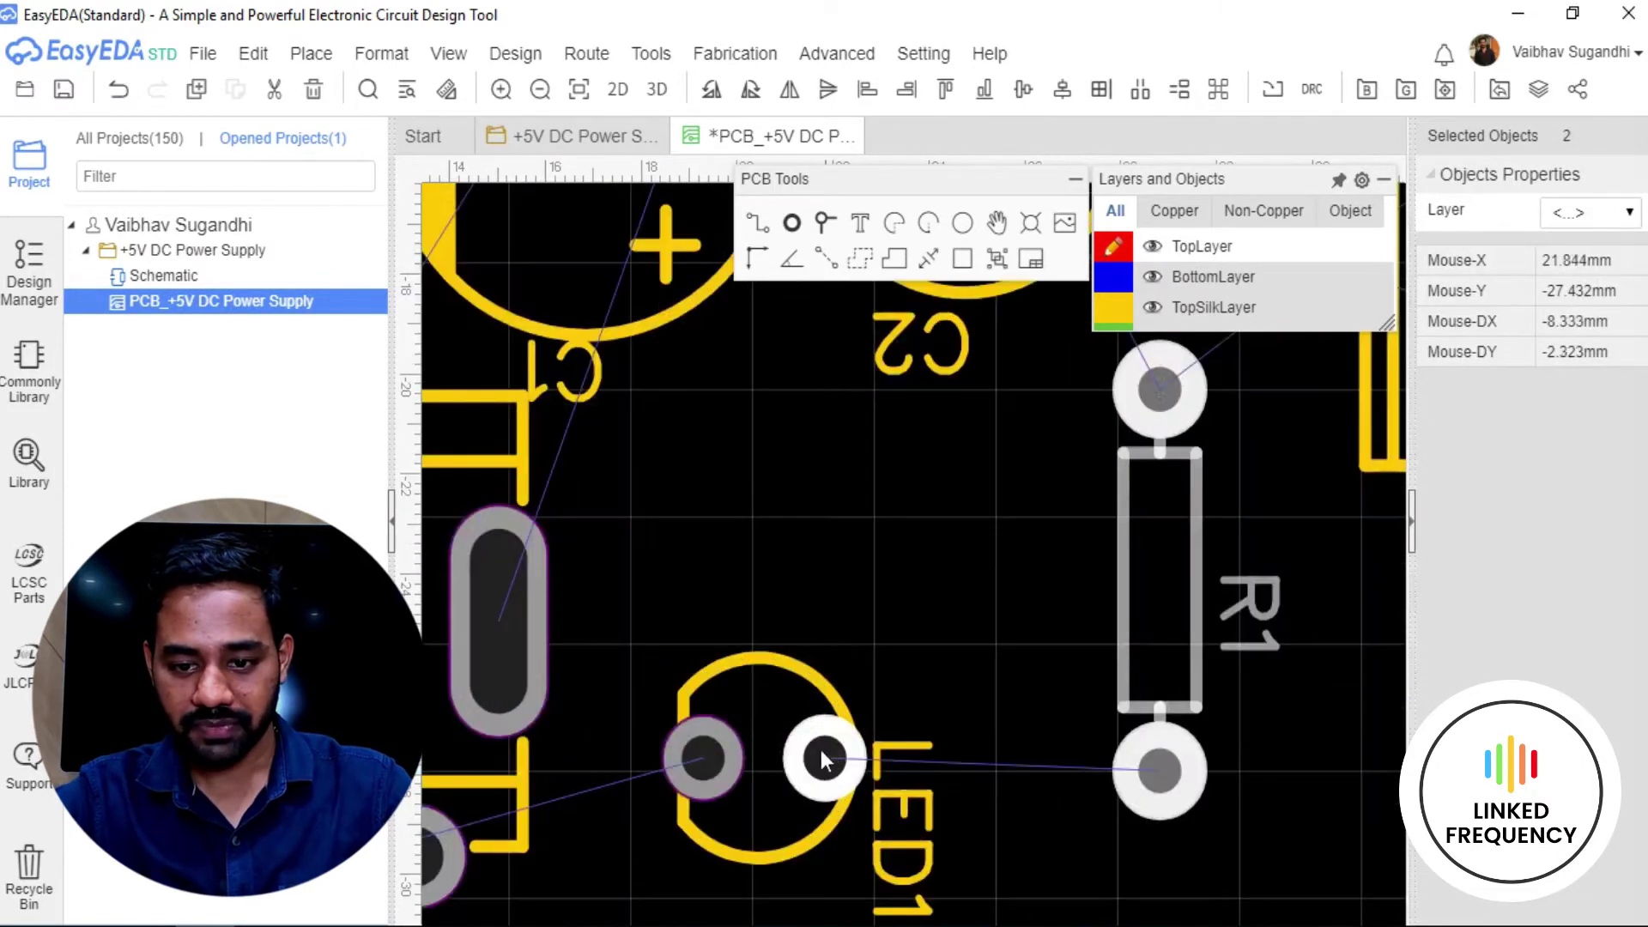
{"action": "left_click_drag", "start_coordinate": [800, 795], "coordinate": [879, 811]}
{"action": "scroll", "coordinate": [914, 642], "scroll_direction": "down", "scroll_amount": 3}
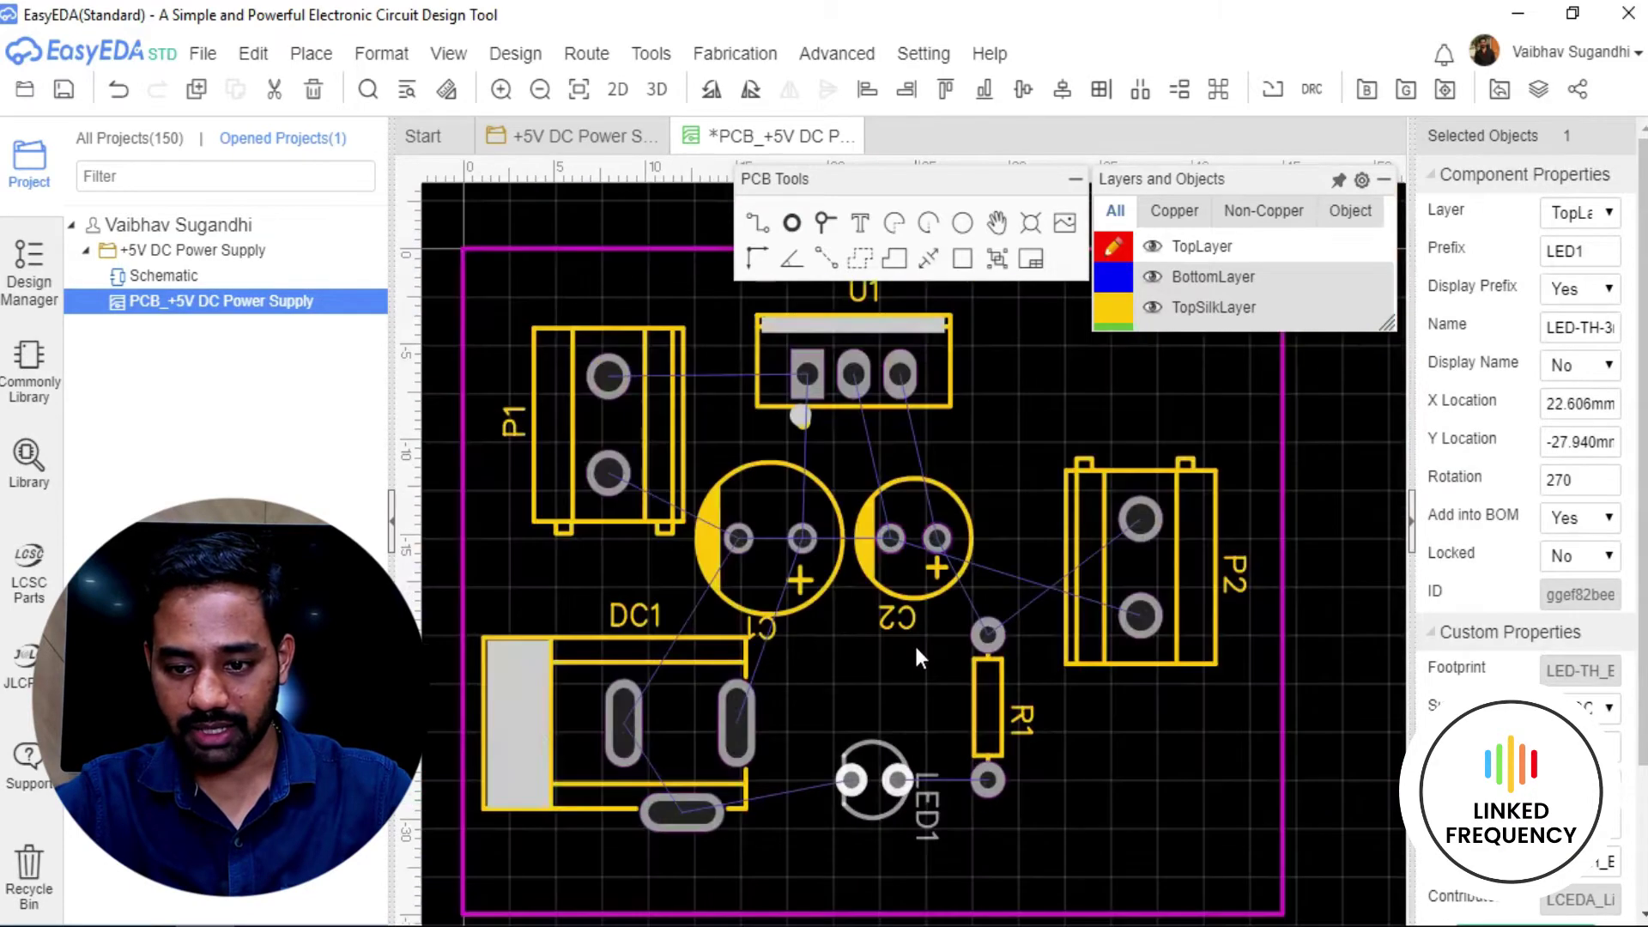
Shift capacitor C2 and regulator U1 to the right to spread the components across the widened board.
{"action": "scroll", "coordinate": [871, 680], "scroll_direction": "up", "scroll_amount": 1}
{"action": "left_click", "coordinate": [901, 717]}
{"action": "scroll", "coordinate": [900, 717], "scroll_direction": "up", "scroll_amount": 2}
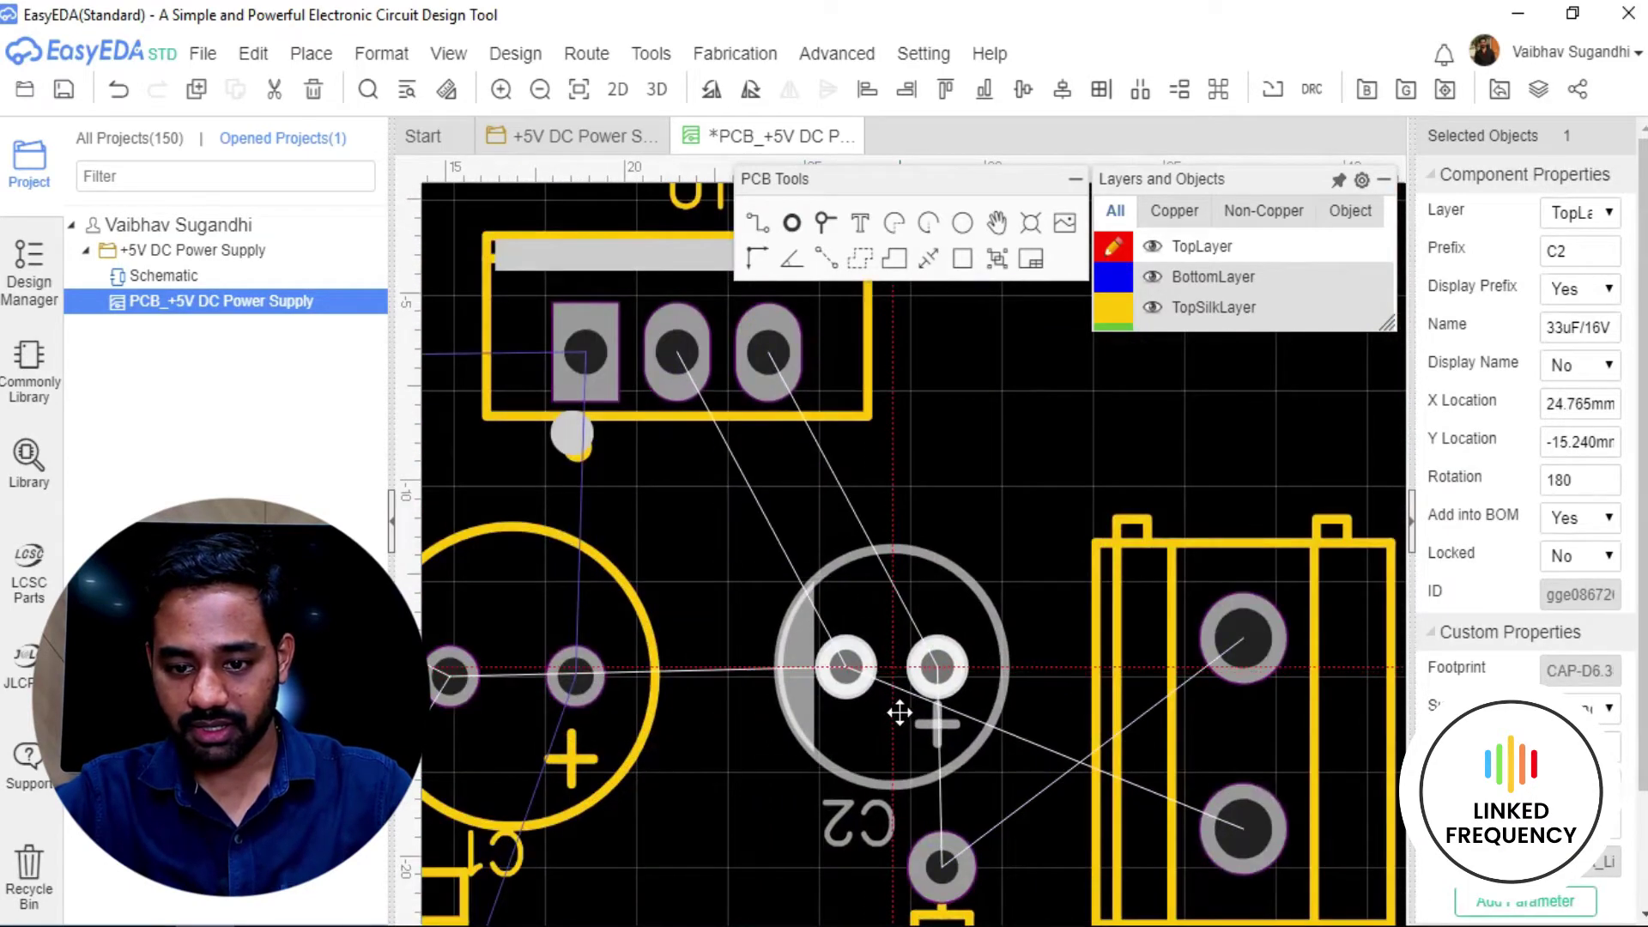
{"action": "left_click_drag", "start_coordinate": [901, 717], "coordinate": [905, 716]}
{"action": "right_click_drag", "start_coordinate": [800, 401], "coordinate": [864, 644]}
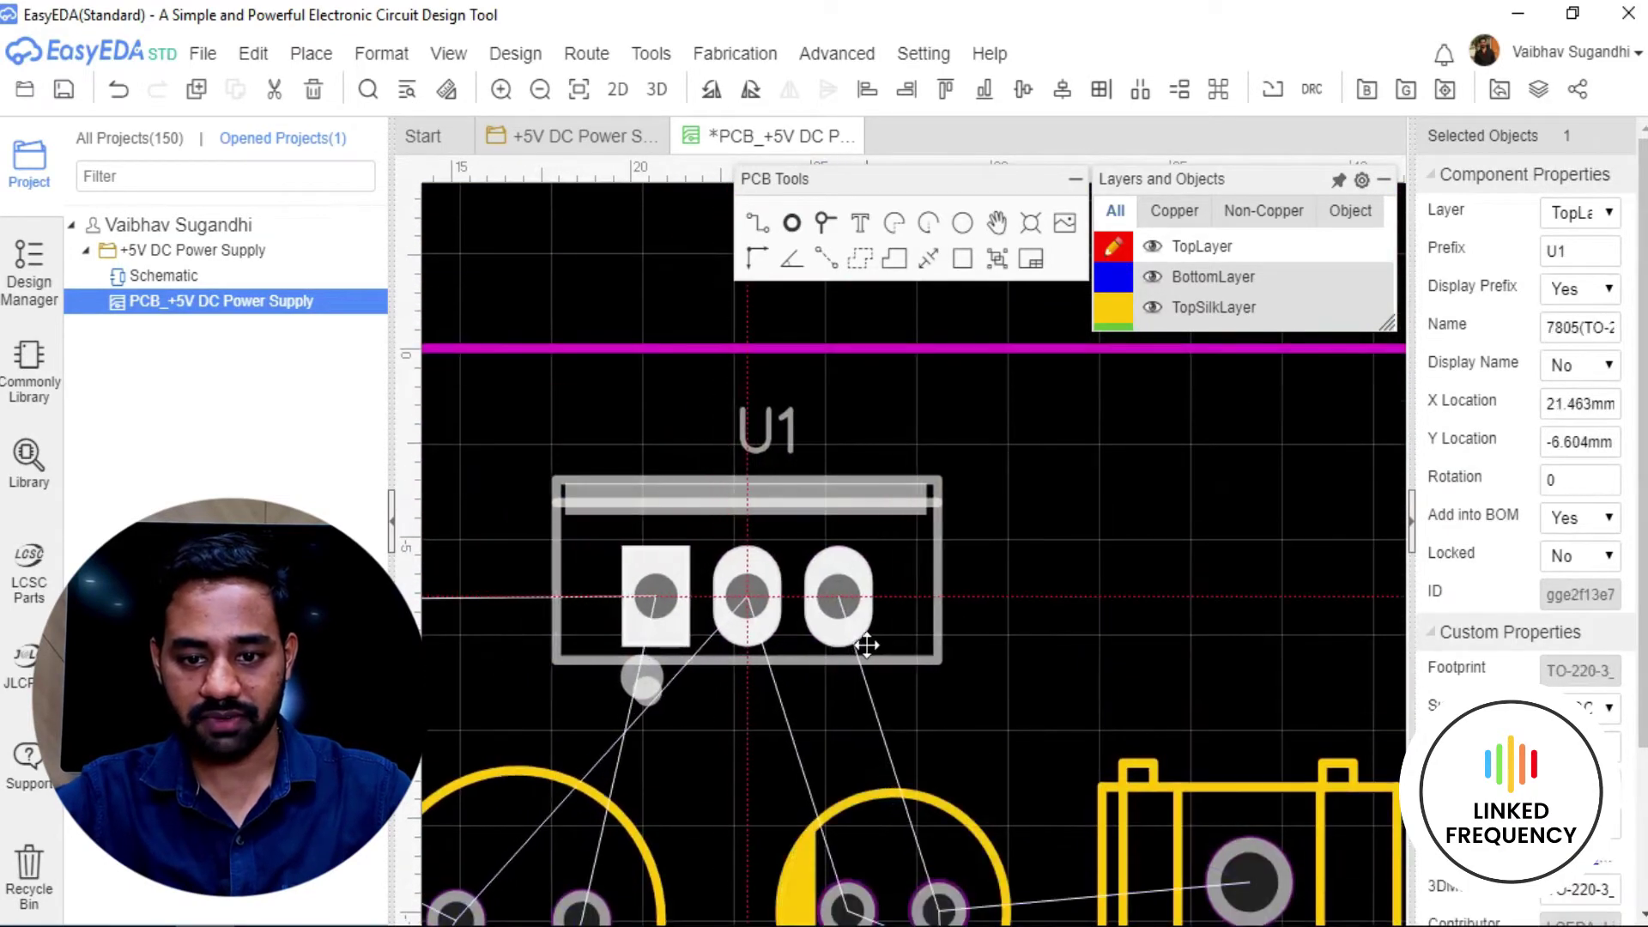
{"action": "scroll", "coordinate": [981, 605], "scroll_direction": "down", "scroll_amount": 3}
{"action": "left_click", "coordinate": [984, 602]}
{"action": "scroll", "coordinate": [983, 603], "scroll_direction": "down", "scroll_amount": 1}
{"action": "scroll", "coordinate": [915, 493], "scroll_direction": "up", "scroll_amount": 1}
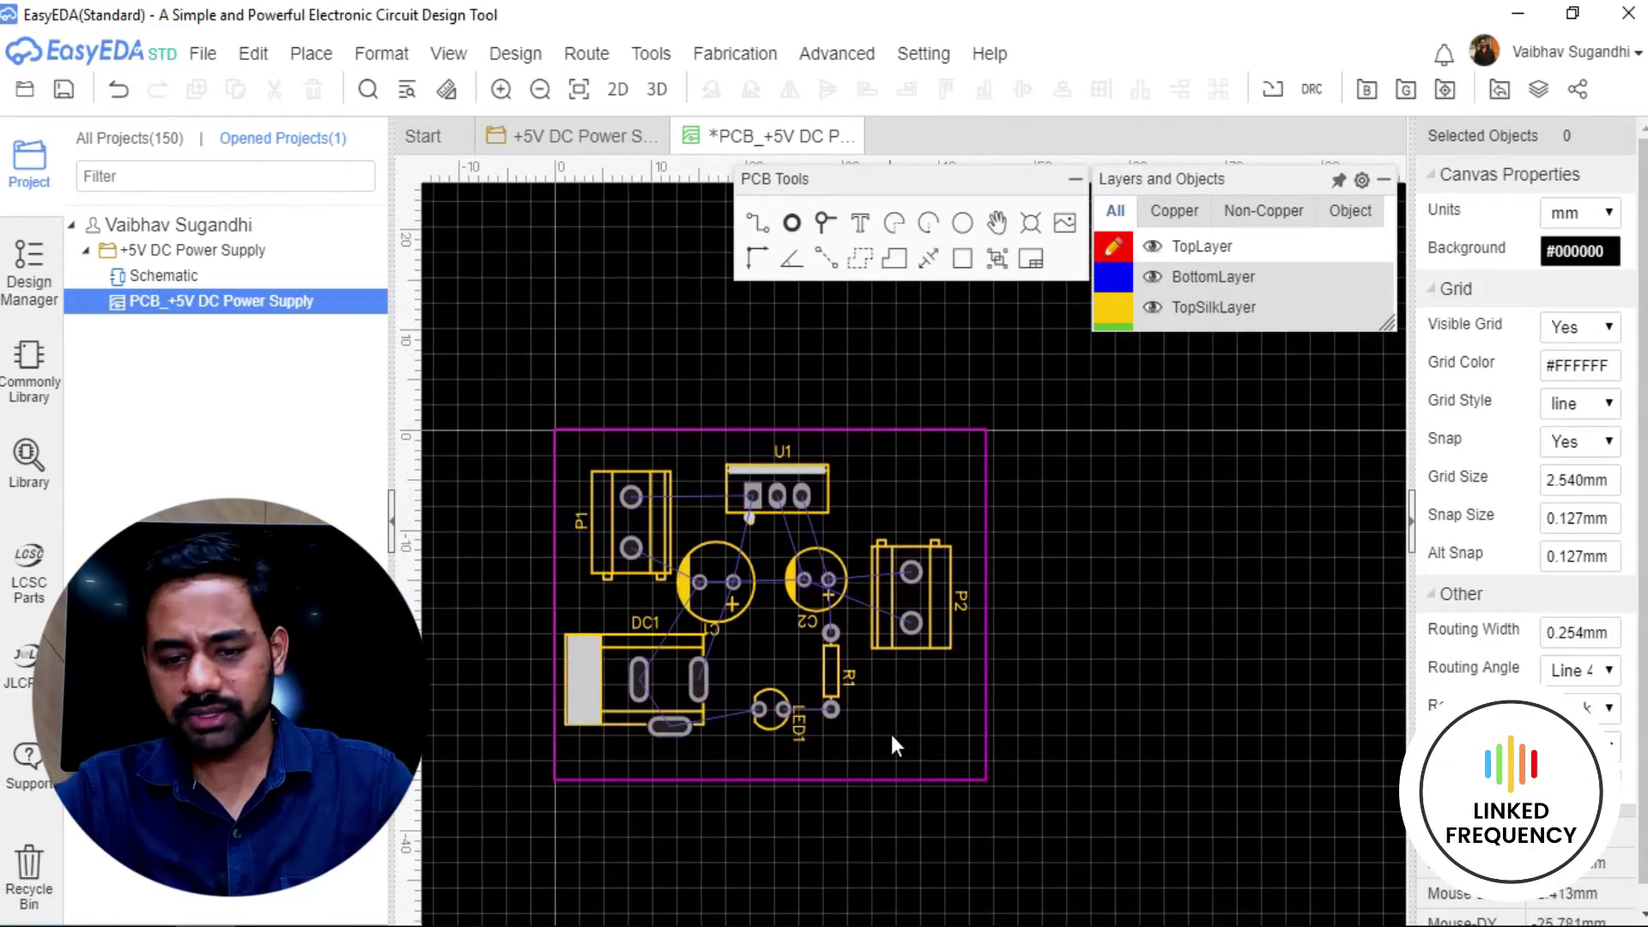
{"action": "right_click_drag", "start_coordinate": [904, 732], "coordinate": [895, 751]}
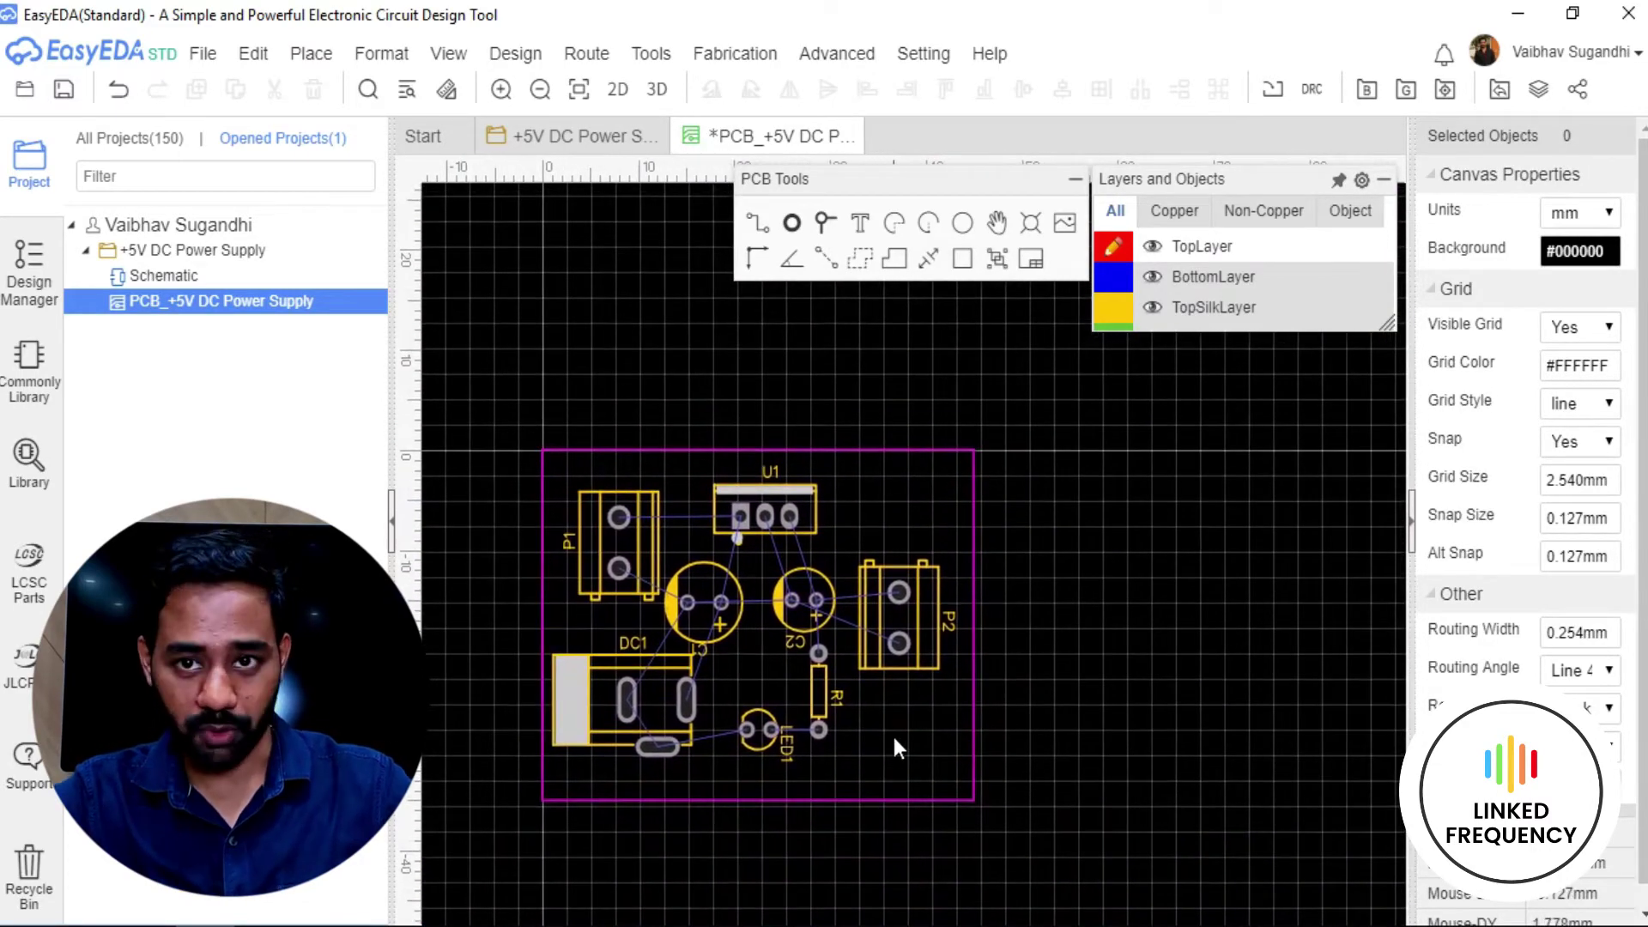
Move connector P1 slightly down to about X 7.9 mm, Y -10.5 mm, and save the PCB.
{"action": "scroll", "coordinate": [618, 595], "scroll_direction": "up", "scroll_amount": 2}
{"action": "scroll", "coordinate": [715, 644], "scroll_direction": "up", "scroll_amount": 1}
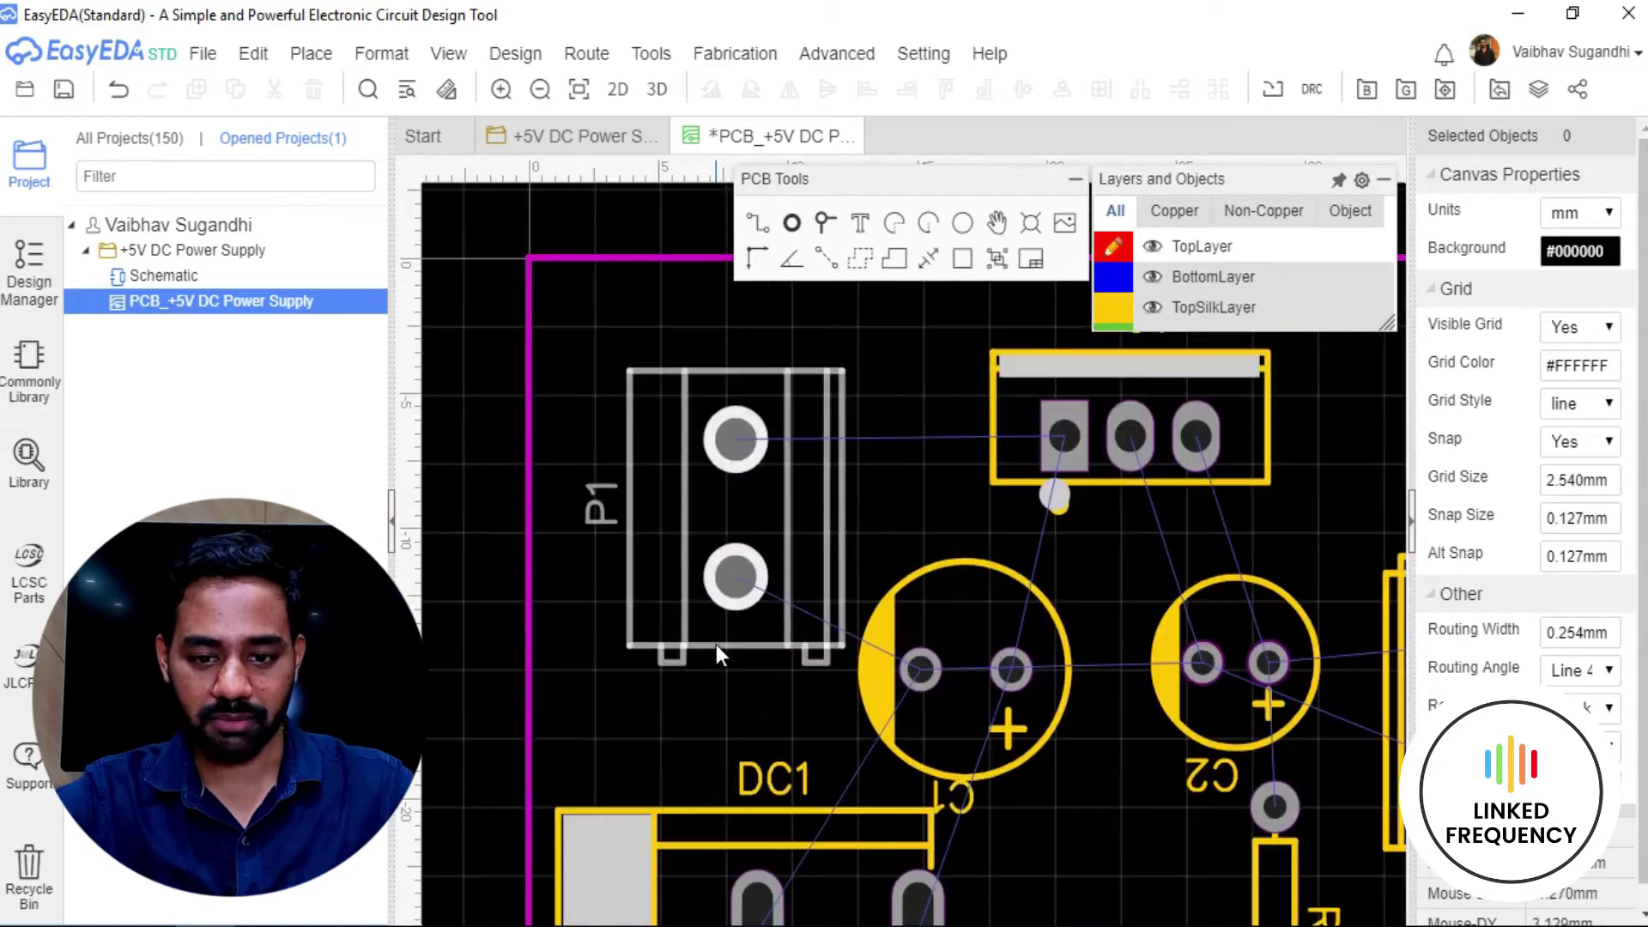
{"action": "left_click", "coordinate": [712, 648]}
{"action": "scroll", "coordinate": [706, 656], "scroll_direction": "down", "scroll_amount": 4}
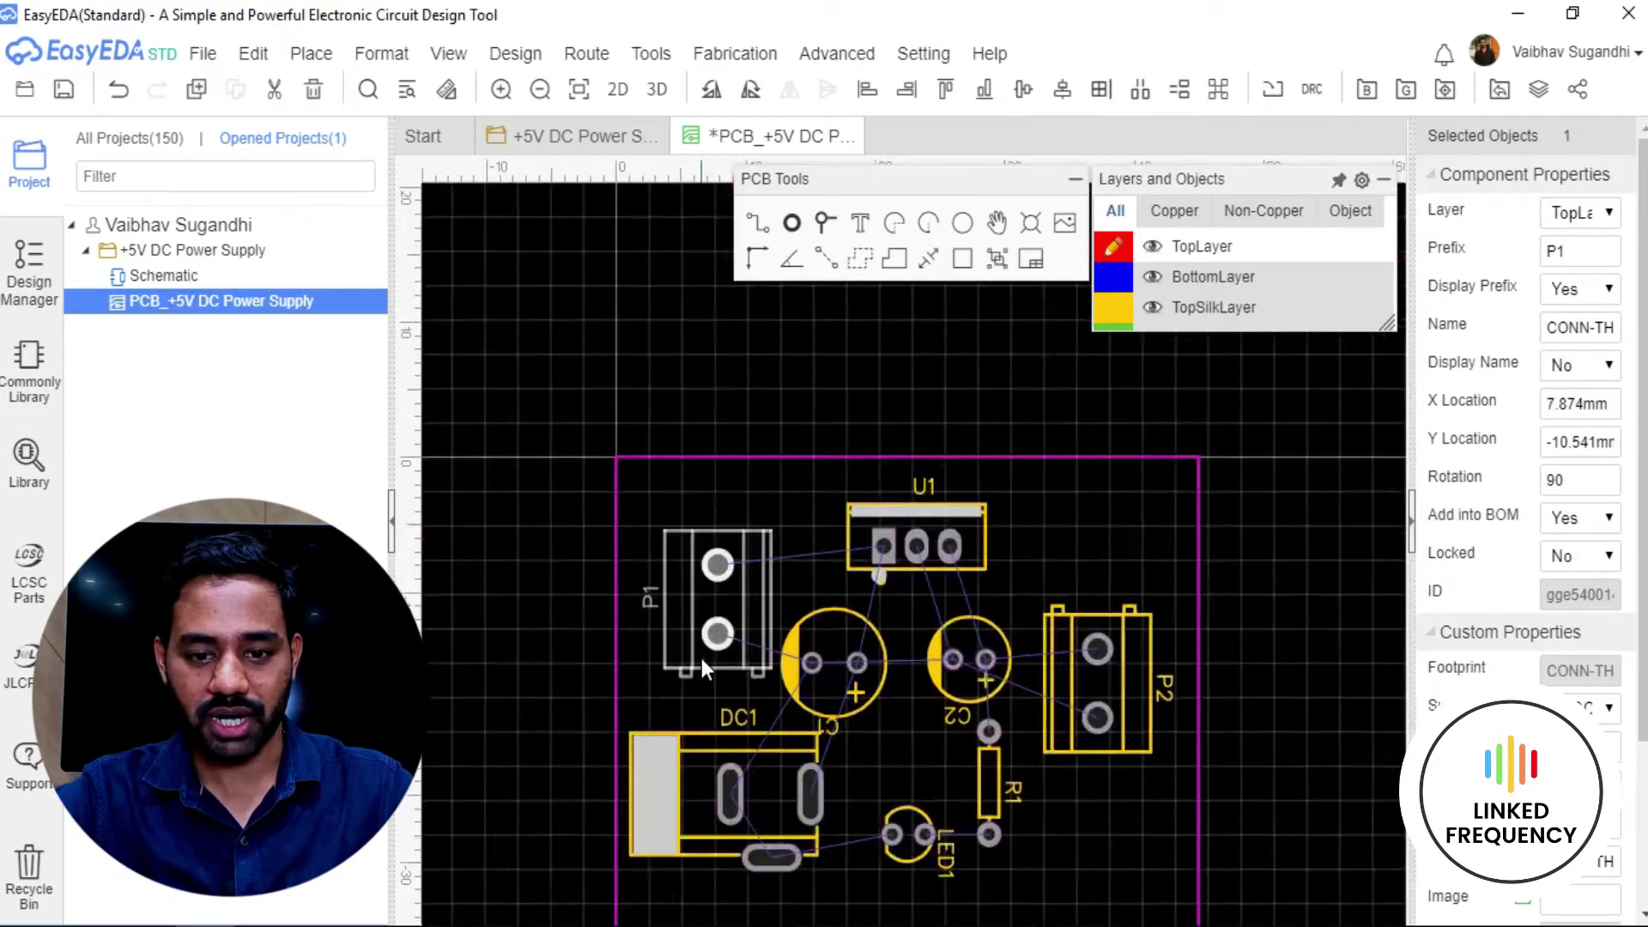
{"action": "scroll", "coordinate": [863, 710], "scroll_direction": "up", "scroll_amount": 1}
{"action": "left_click", "coordinate": [936, 731]}
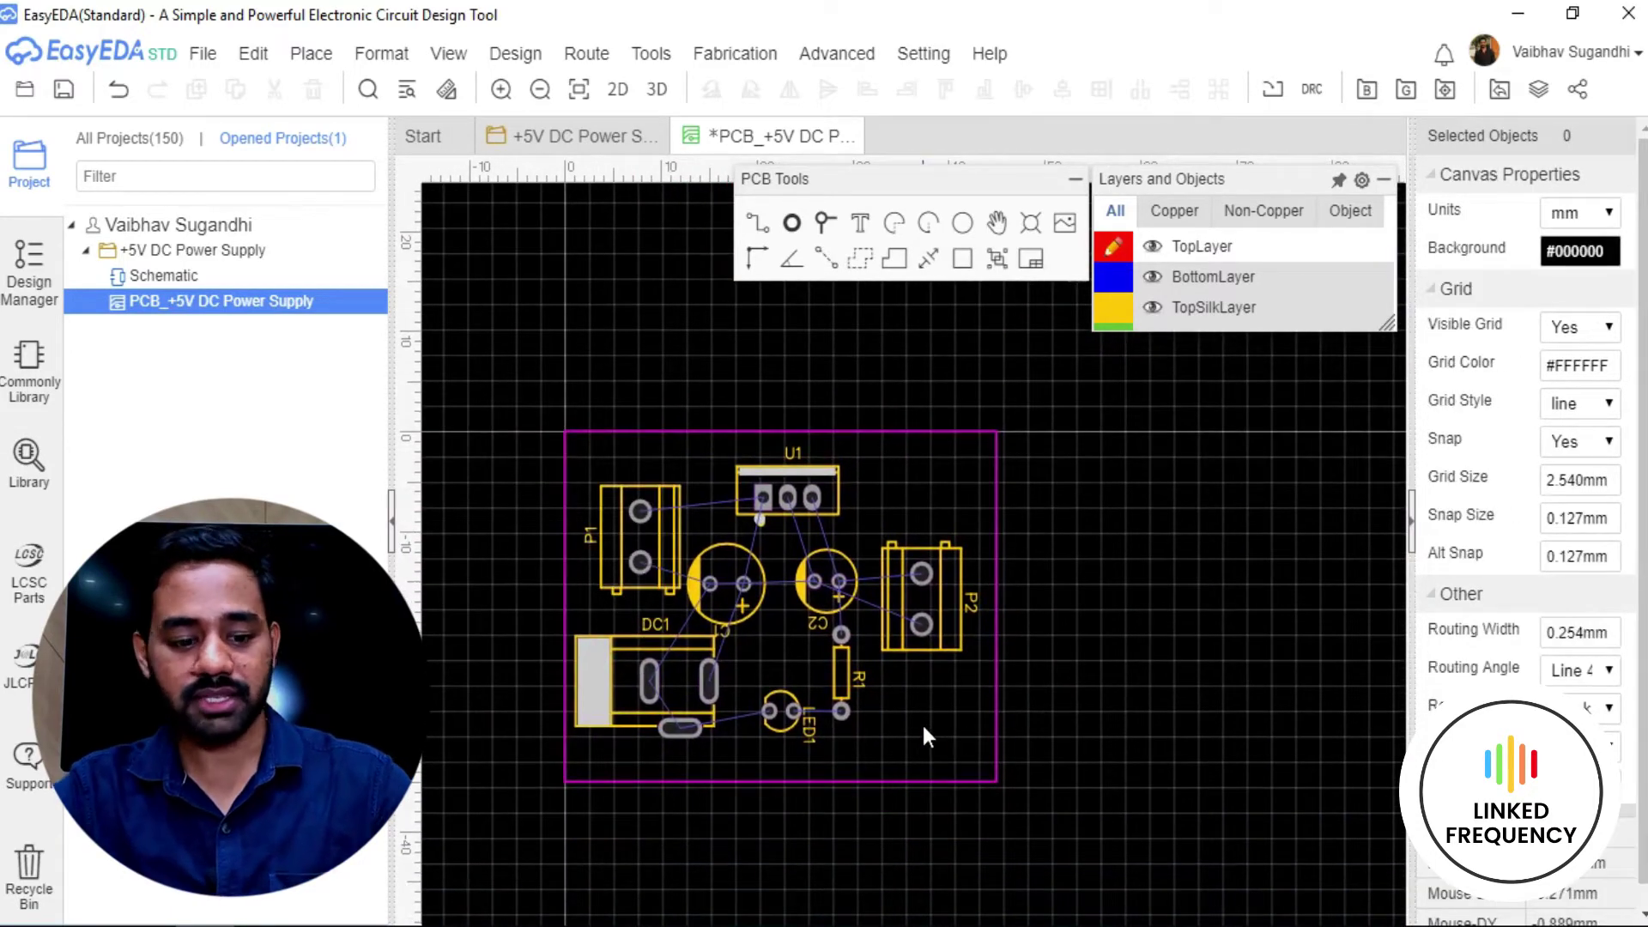
{"action": "key", "text": "ctrl+s"}
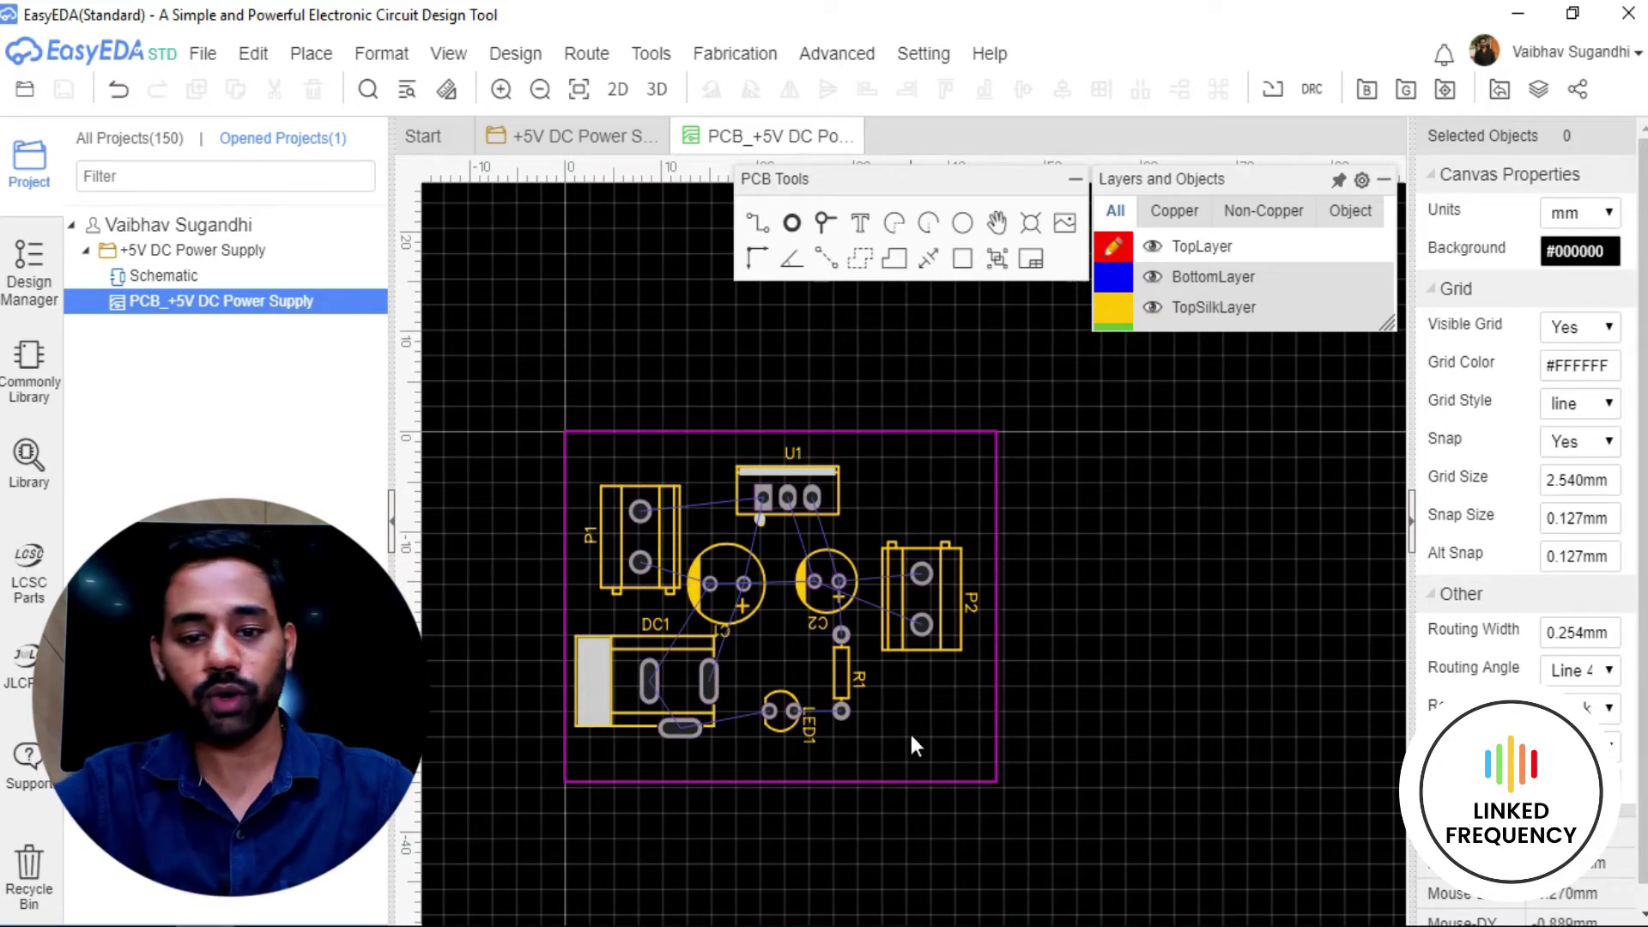
Compare the ratlines from P1 to U1 on the PCB with the wire from P1 pin 2 in the schematic.
{"action": "scroll", "coordinate": [748, 610], "scroll_direction": "up", "scroll_amount": 3}
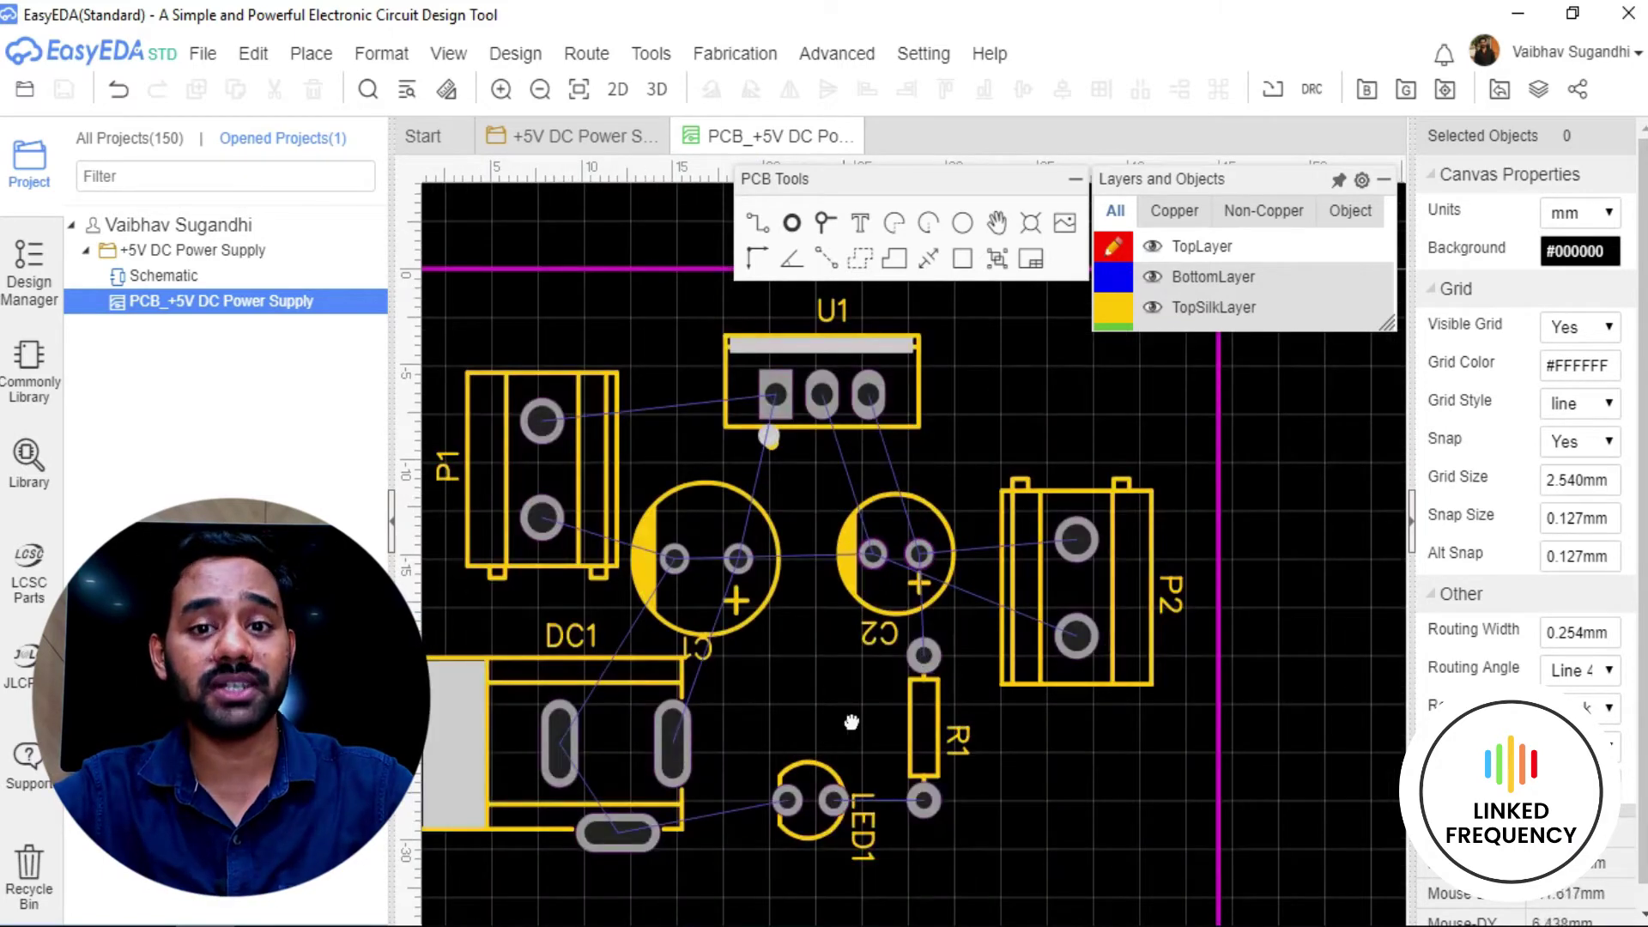
{"action": "scroll", "coordinate": [733, 539], "scroll_direction": "up", "scroll_amount": 2}
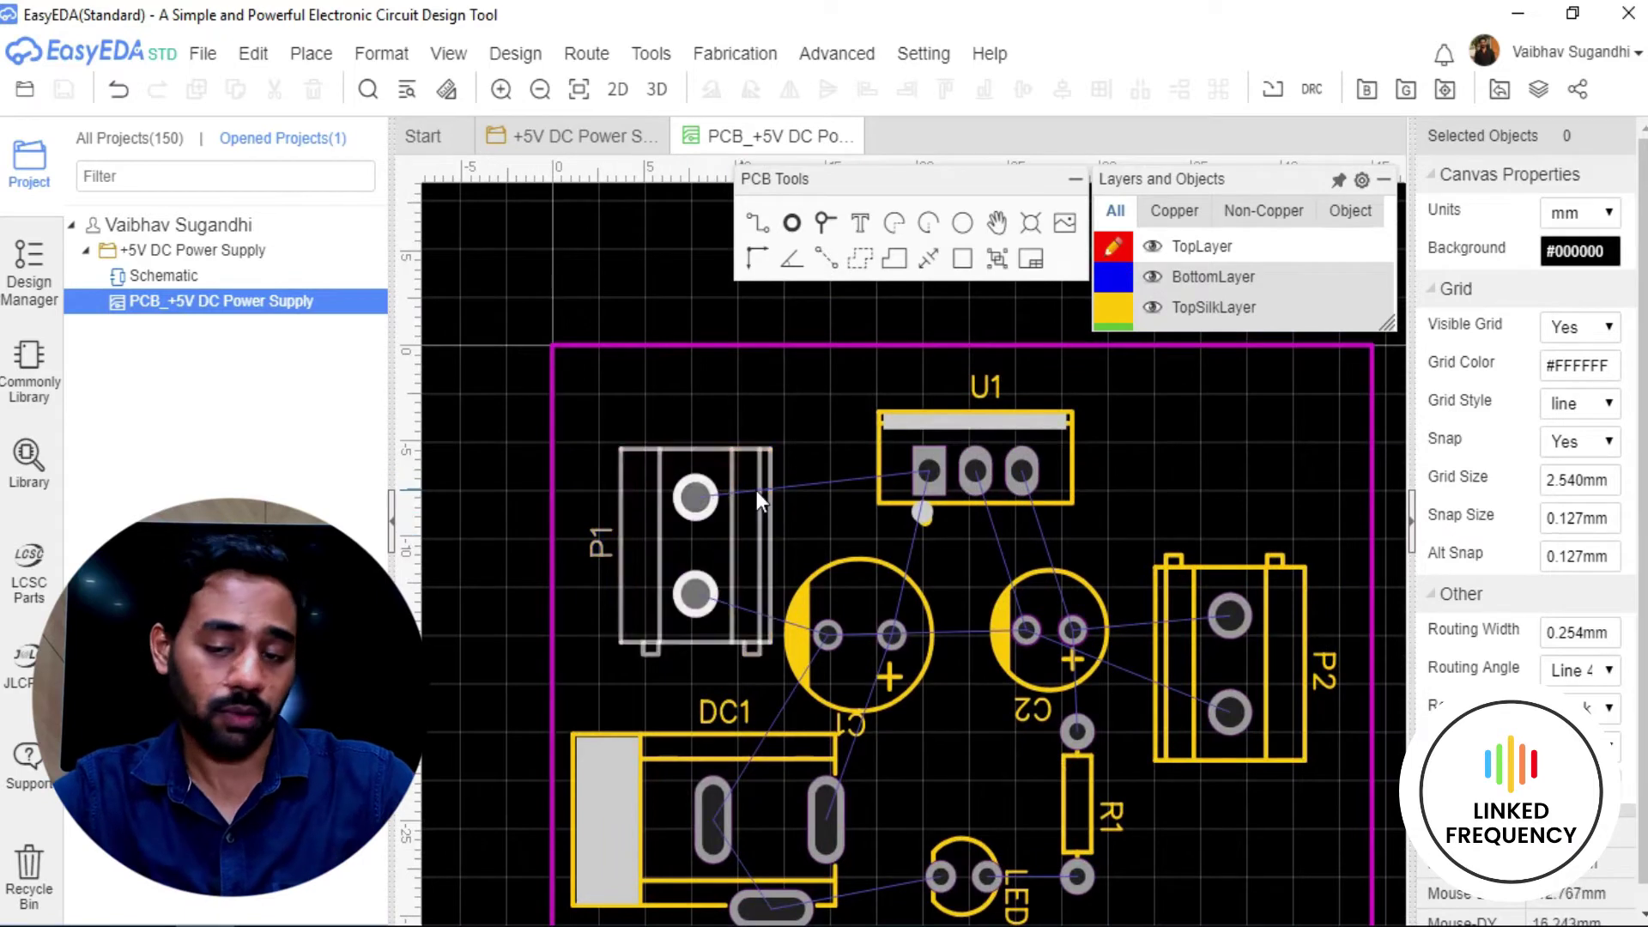
{"action": "right_click_drag", "start_coordinate": [806, 487], "coordinate": [815, 531]}
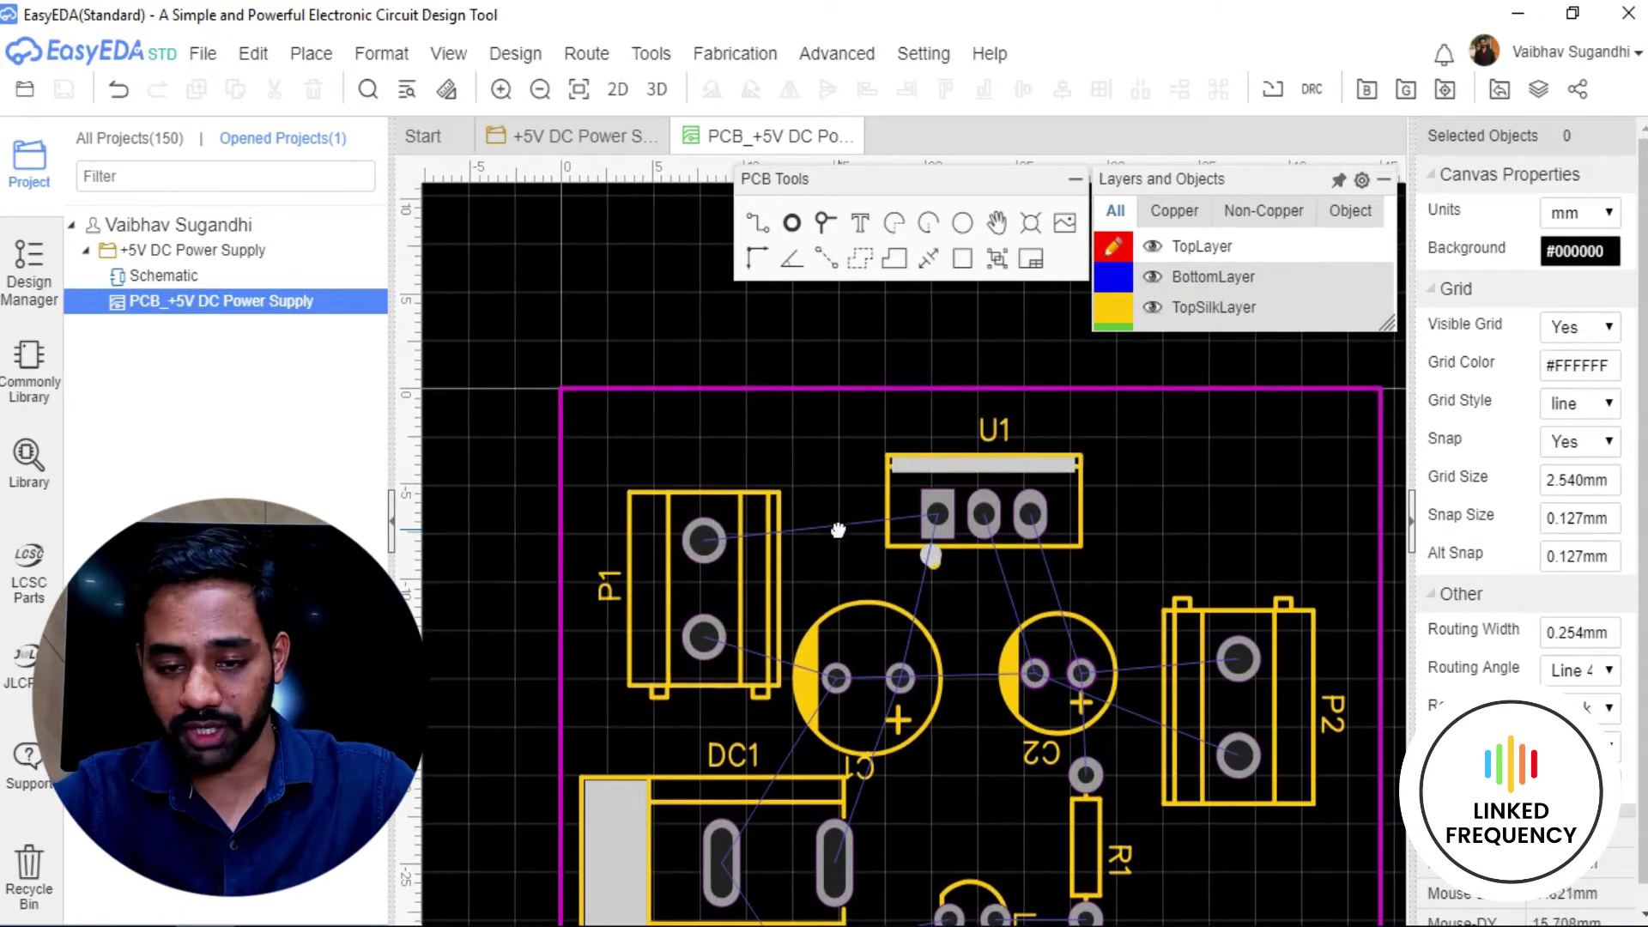
{"action": "scroll", "coordinate": [834, 537], "scroll_direction": "up", "scroll_amount": 2}
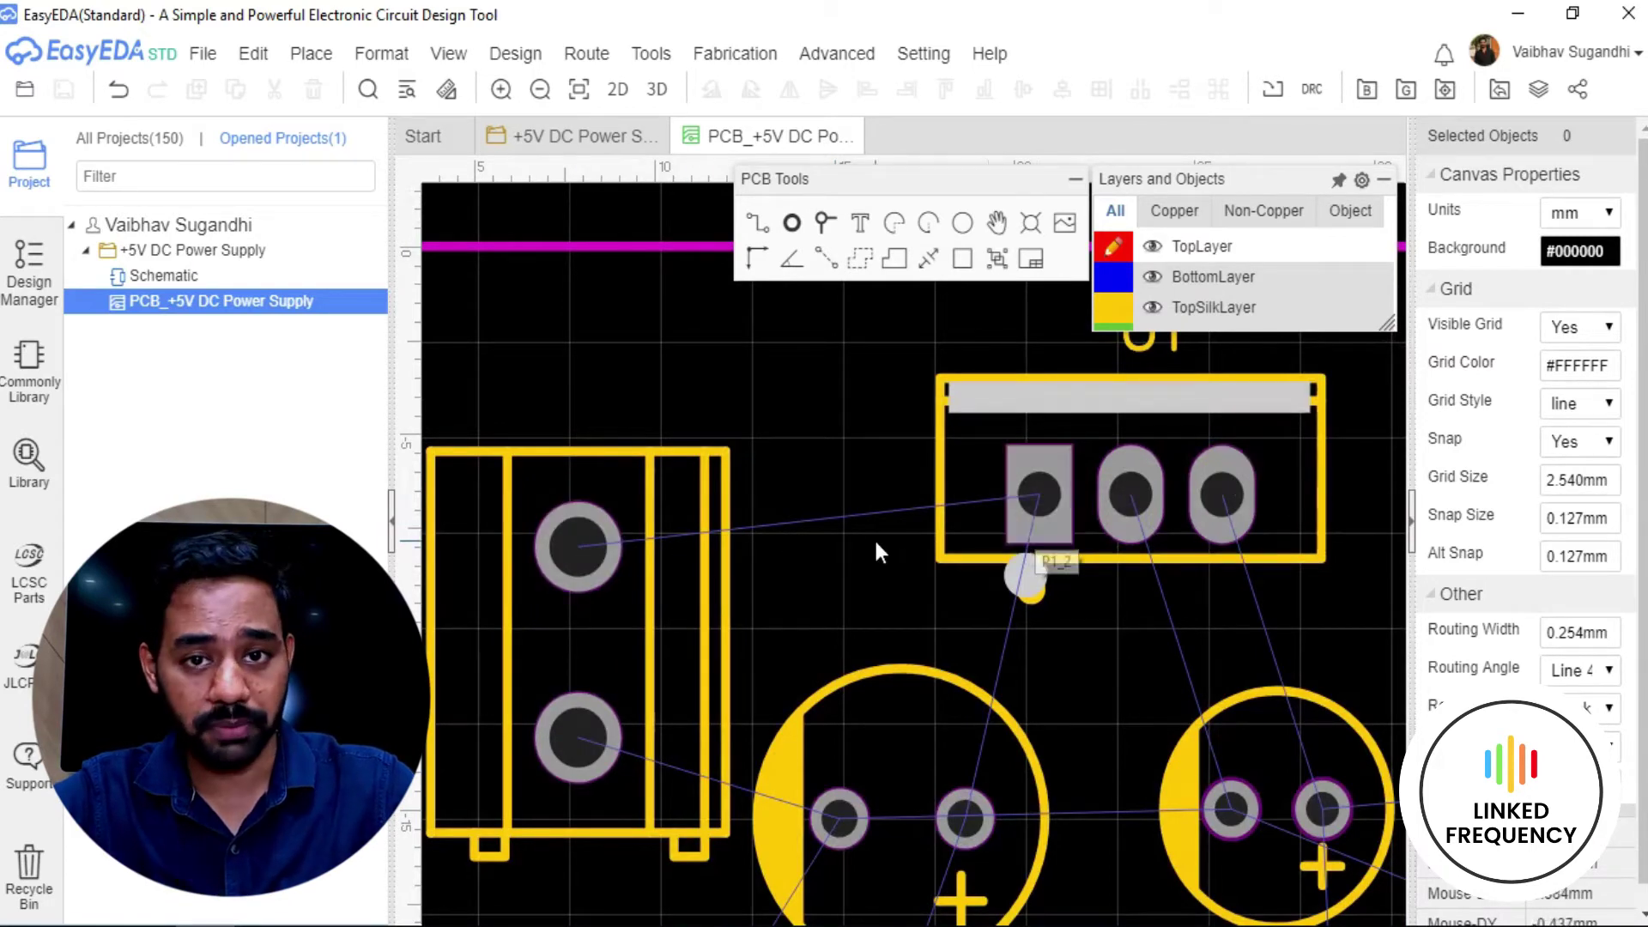
{"action": "scroll", "coordinate": [874, 537], "scroll_direction": "down", "scroll_amount": 2}
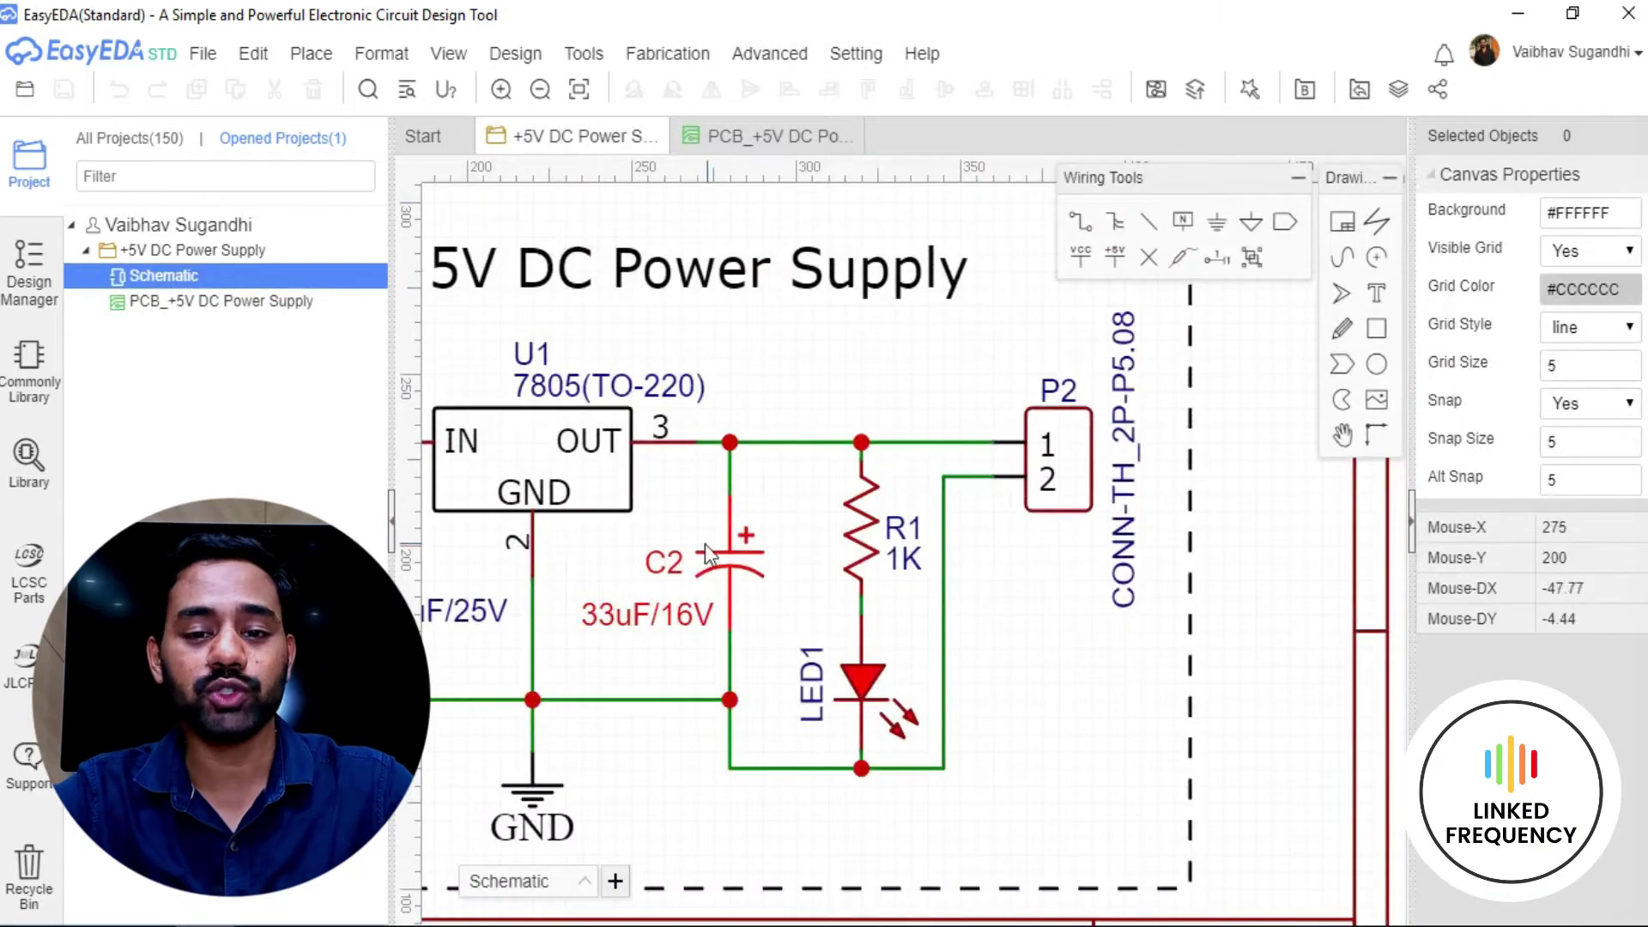
{"action": "scroll", "coordinate": [703, 544], "scroll_direction": "down", "scroll_amount": 5}
{"action": "scroll", "coordinate": [745, 419], "scroll_direction": "up", "scroll_amount": 3}
{"action": "scroll", "coordinate": [745, 419], "scroll_direction": "up", "scroll_amount": 1}
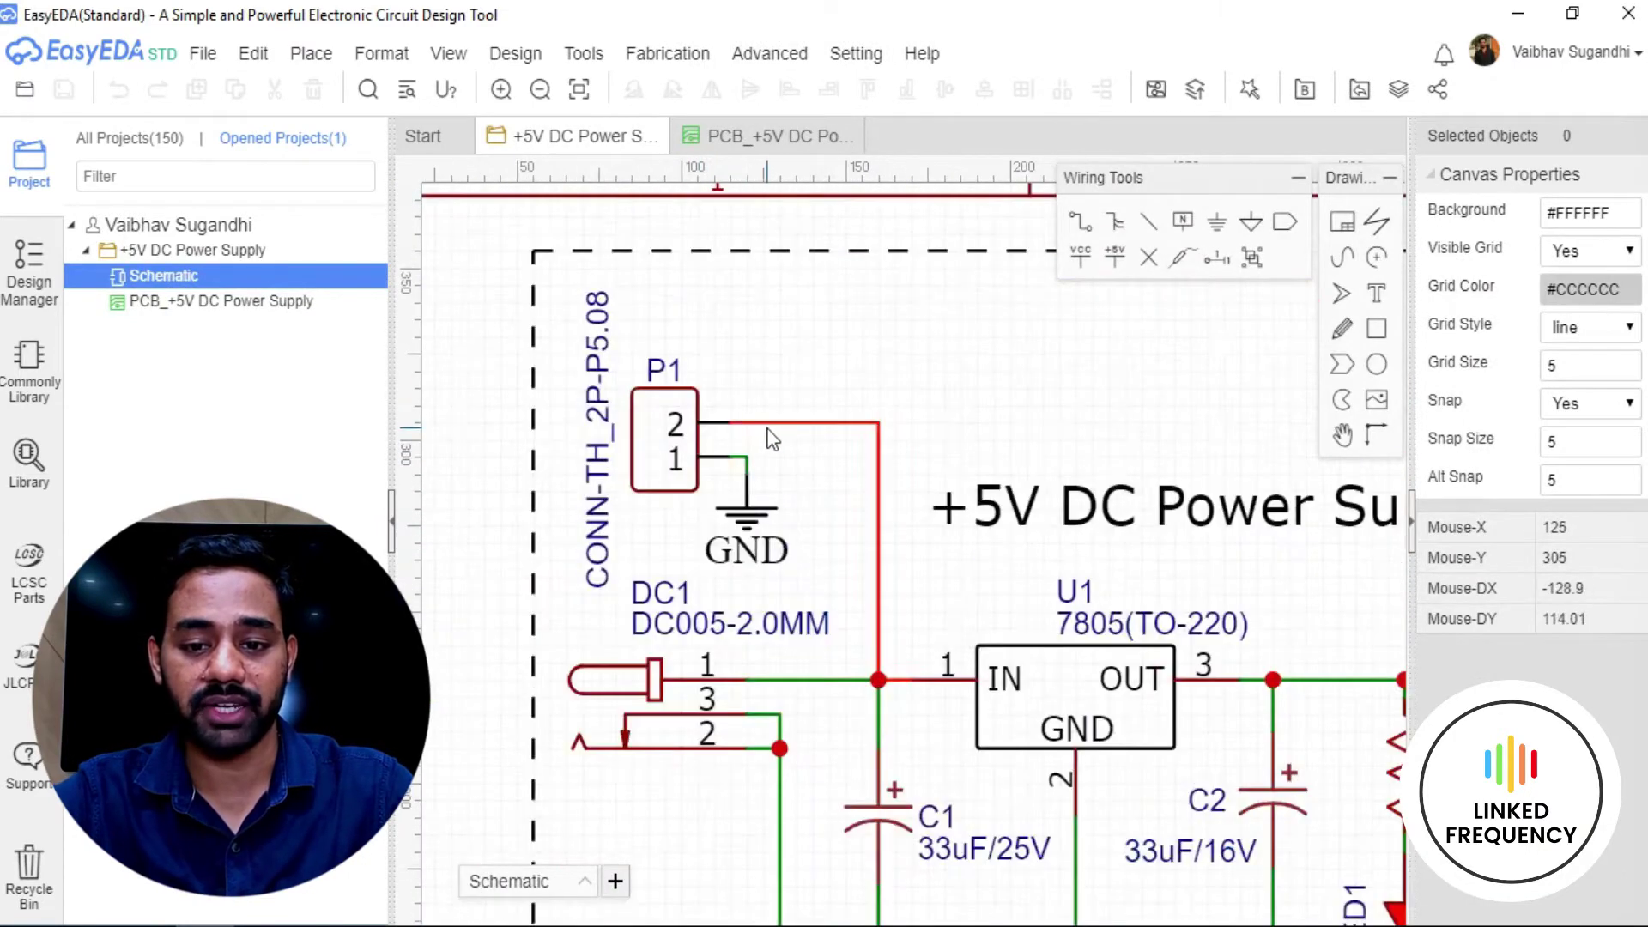
{"action": "left_click", "coordinate": [775, 438]}
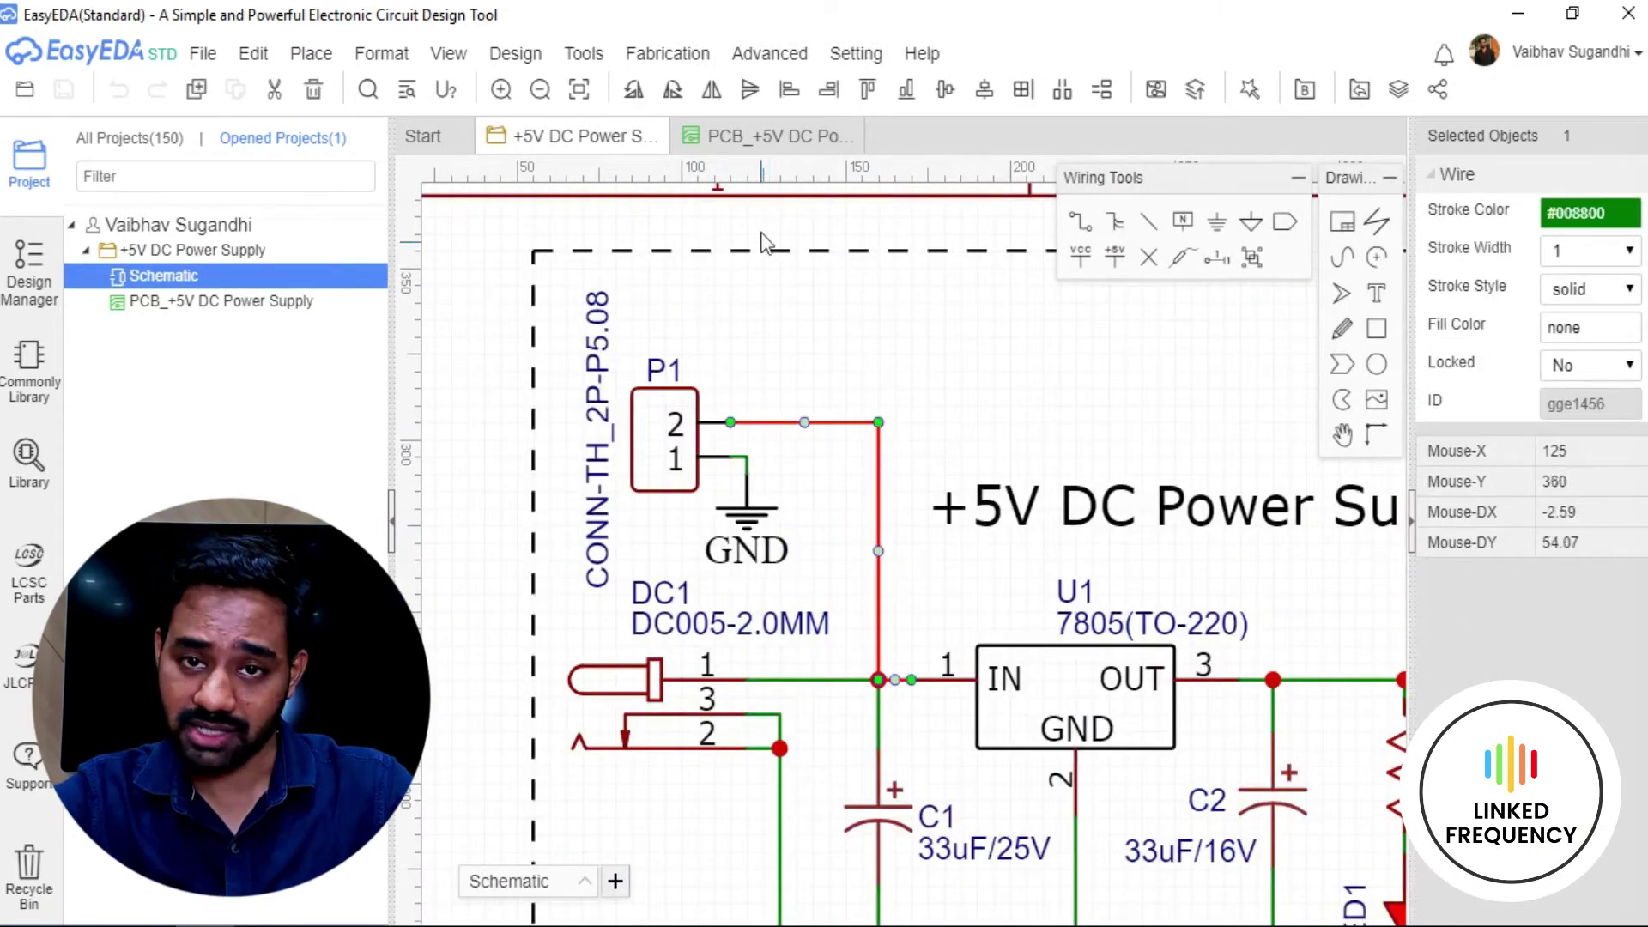
{"action": "left_click", "coordinate": [771, 136]}
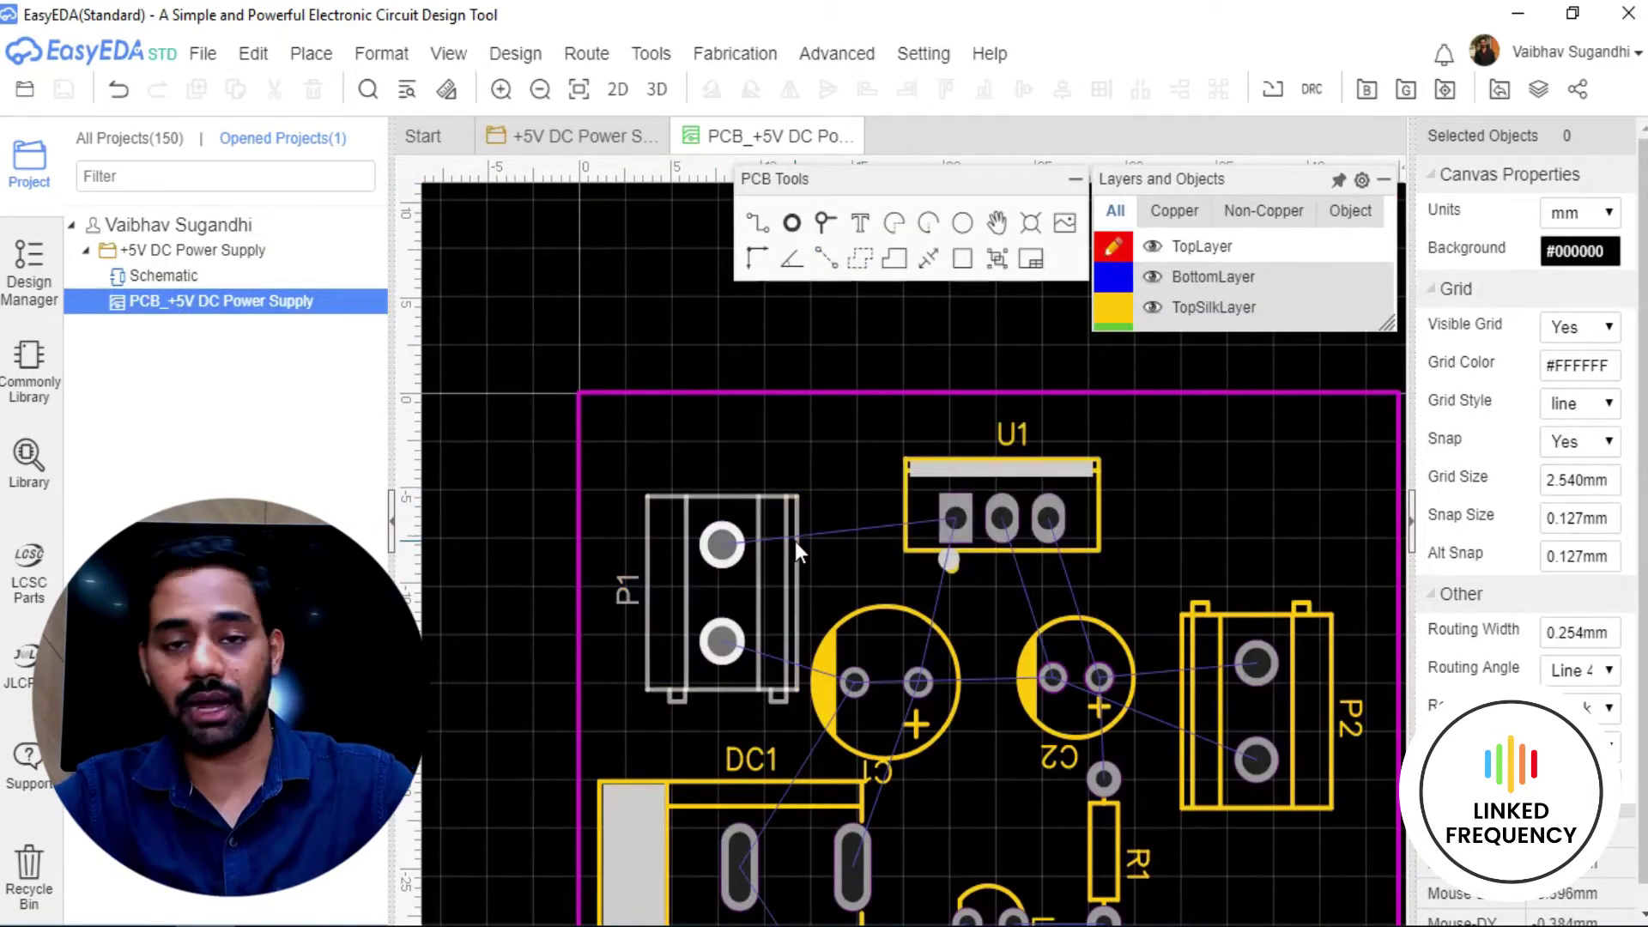
{"action": "right_click_drag", "start_coordinate": [795, 541], "coordinate": [737, 485]}
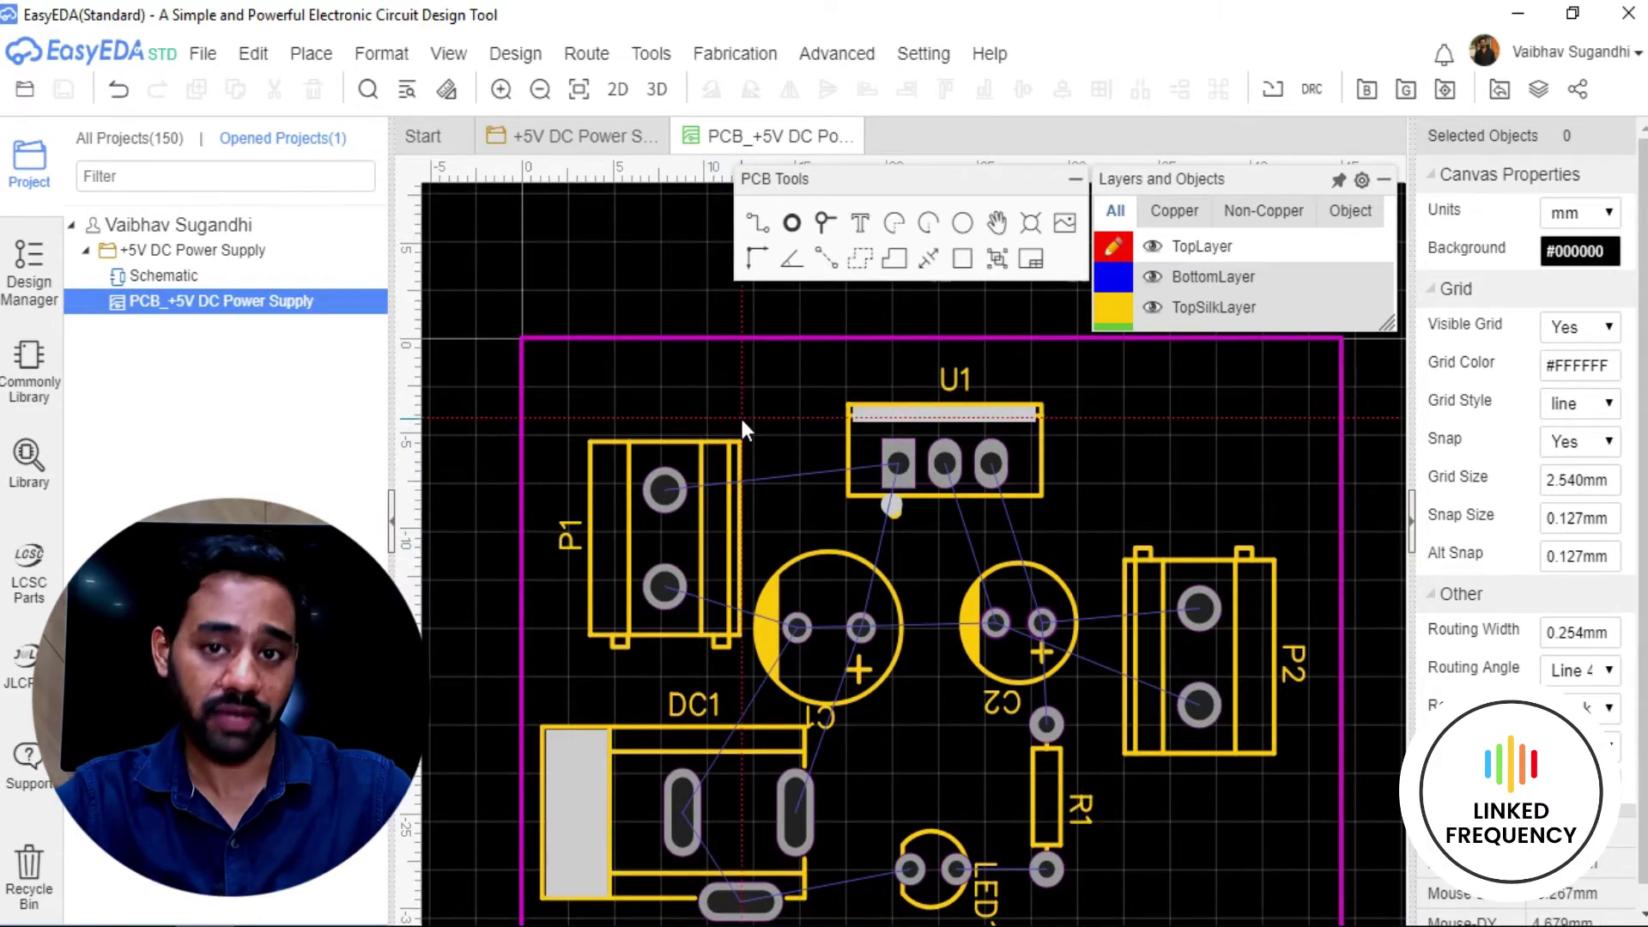
Try switching between TopLayer and BottomLayer, leaving BottomLayer as the active routing layer.
{"action": "scroll", "coordinate": [763, 425], "scroll_direction": "up", "scroll_amount": 2}
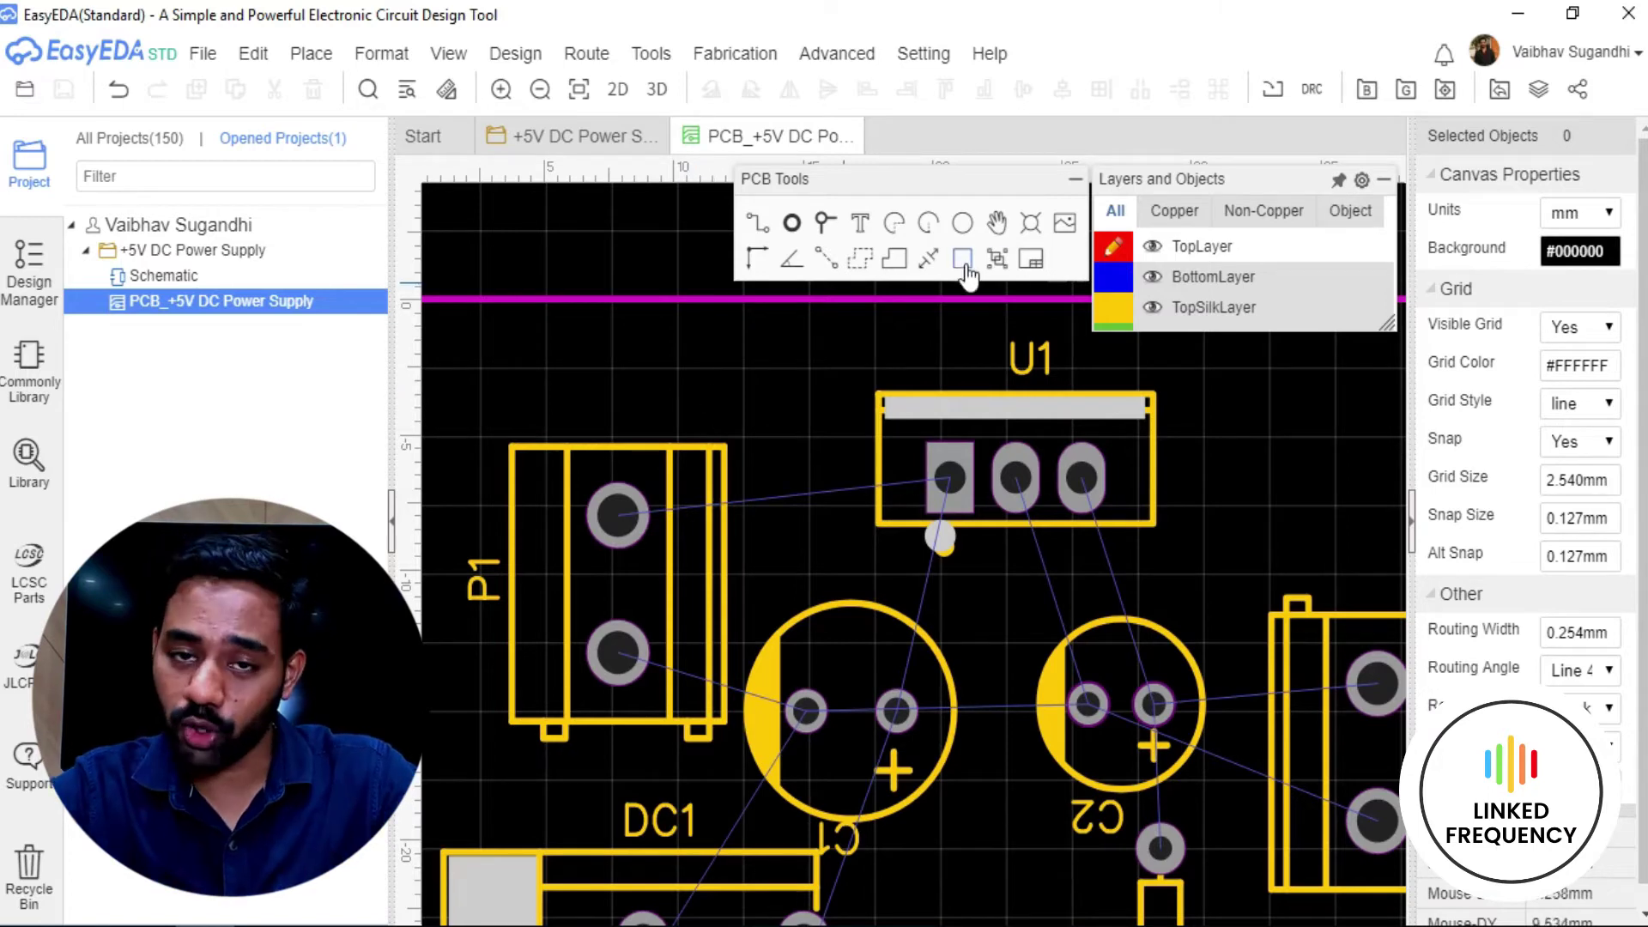
{"action": "mouse_move", "coordinate": [1126, 288]}
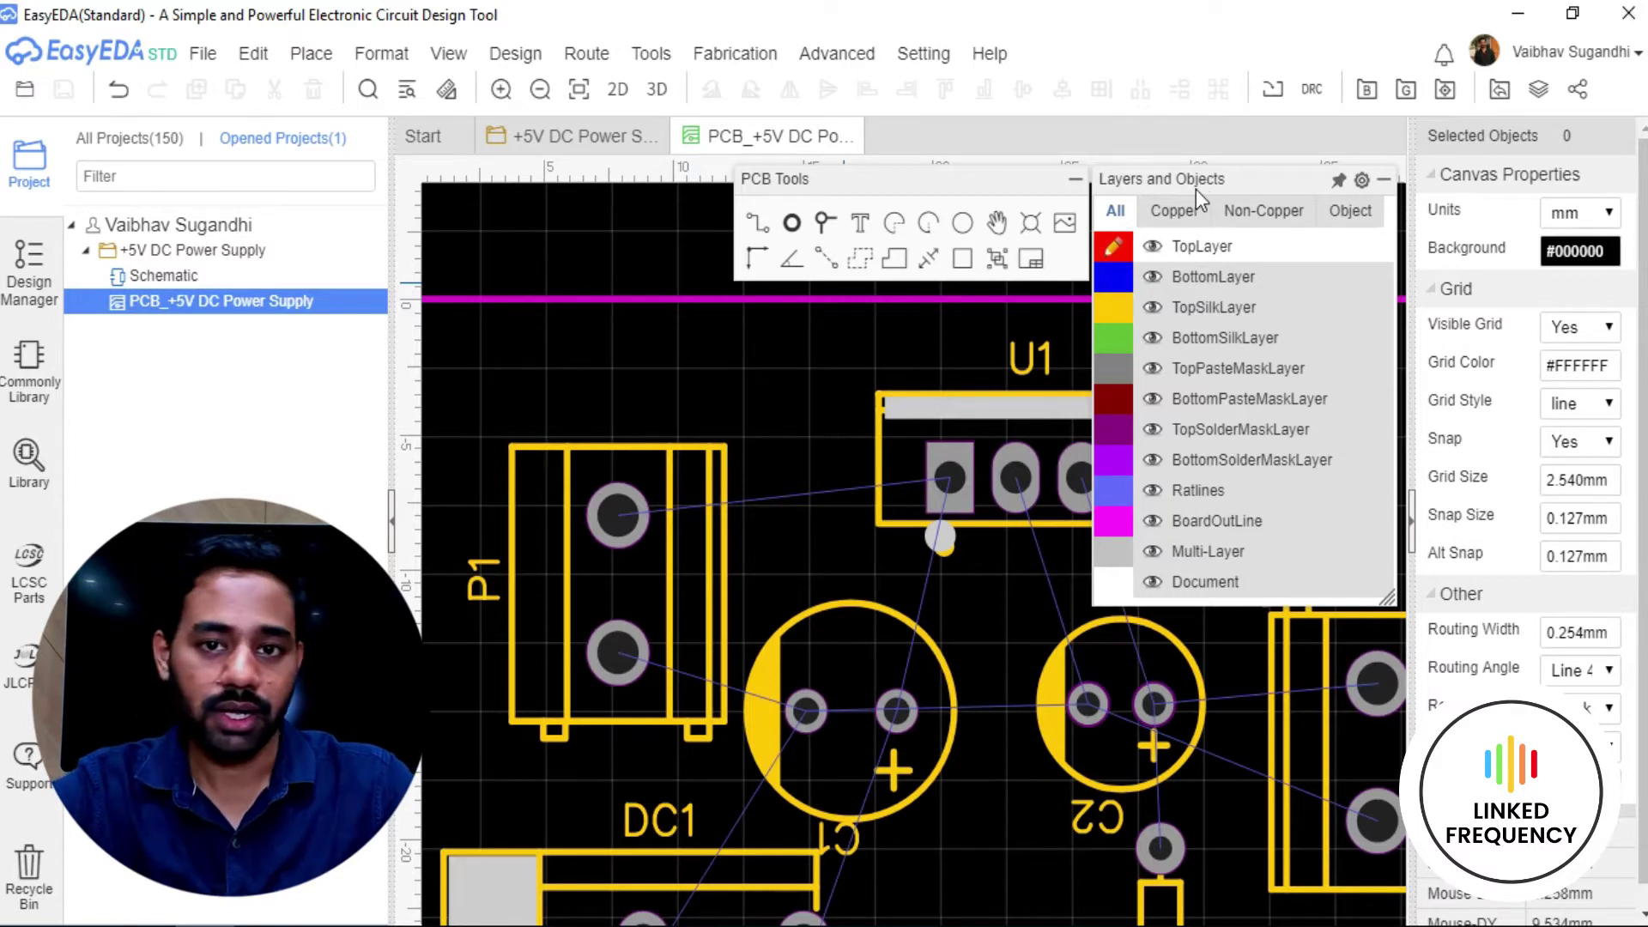
{"action": "left_click", "coordinate": [1118, 283]}
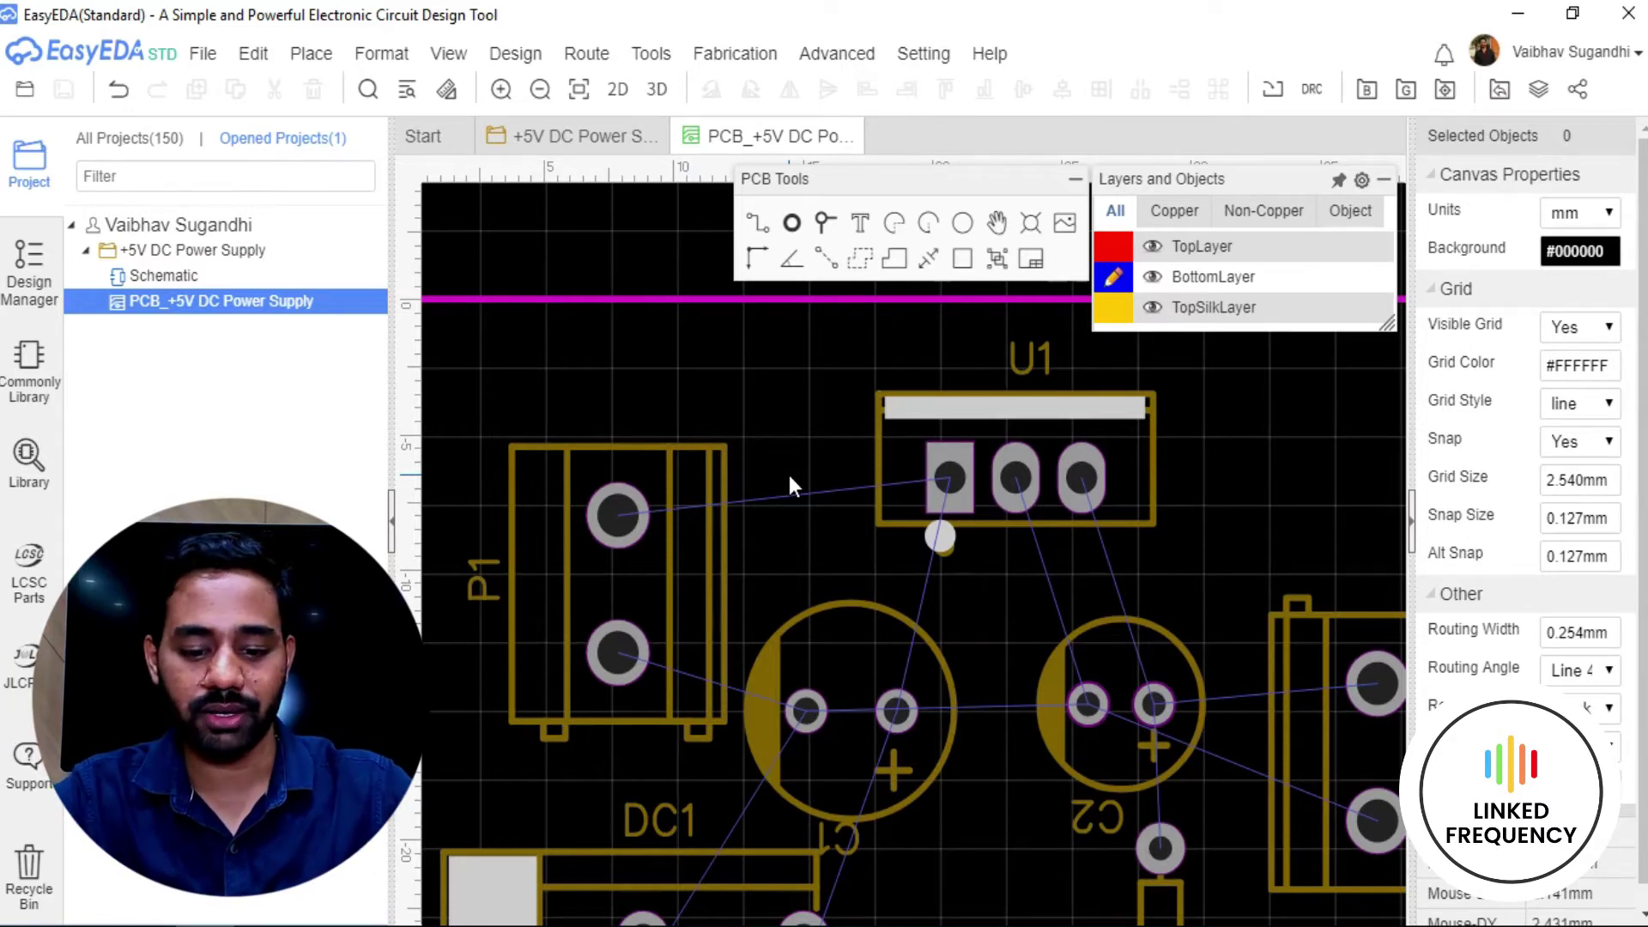
{"action": "key", "text": "t"}
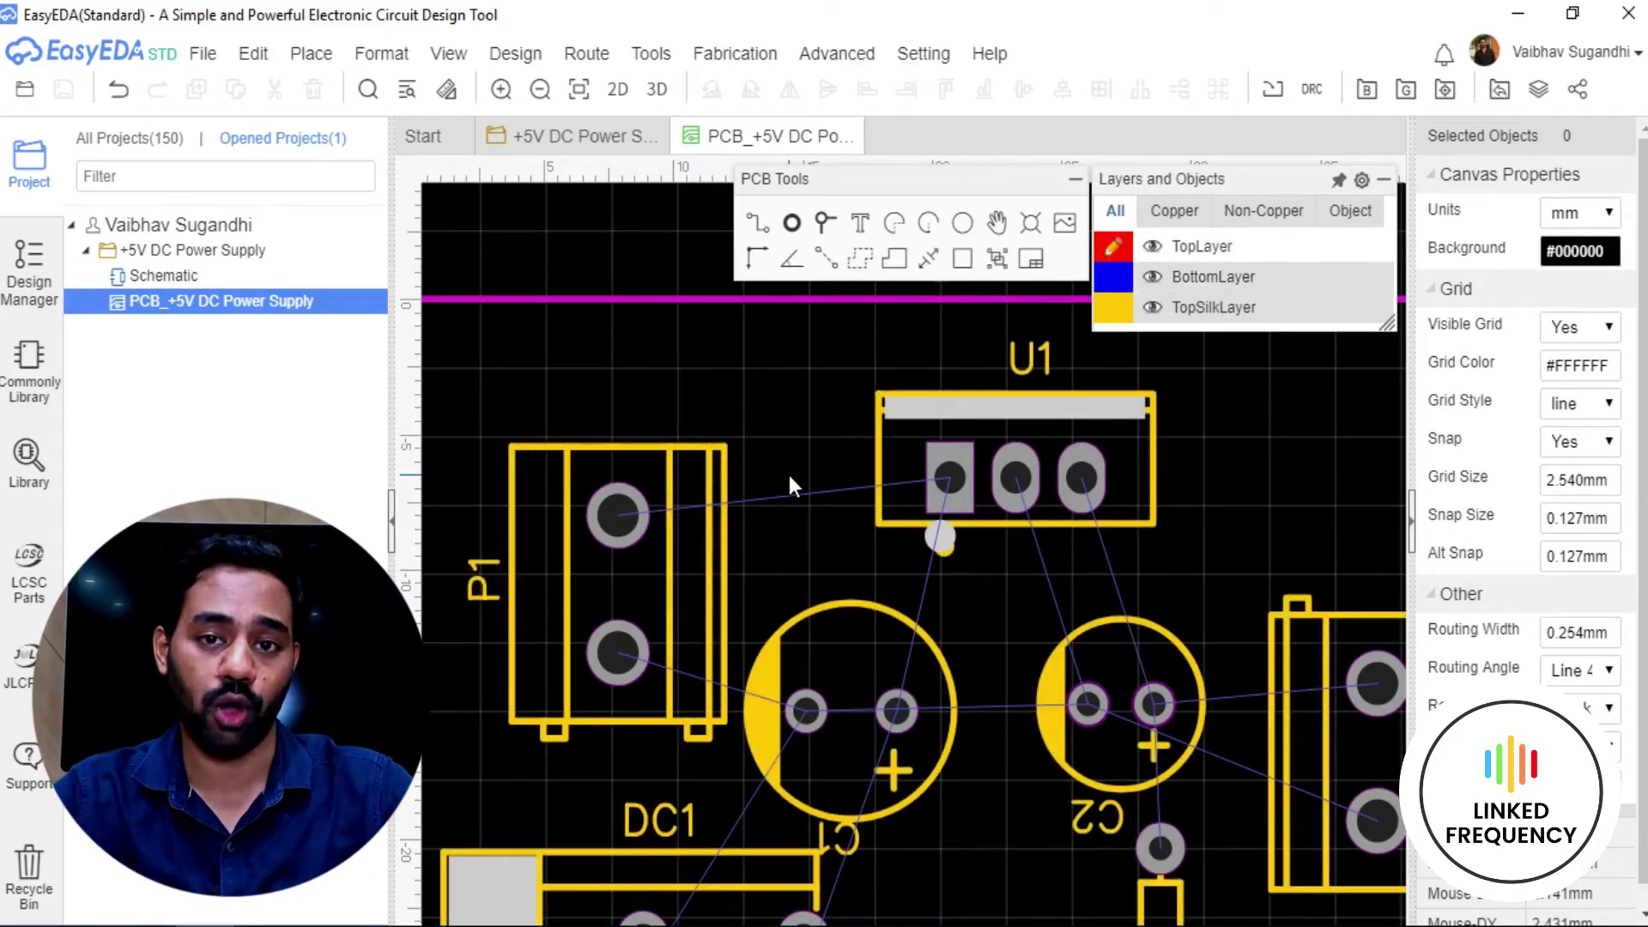
{"action": "key", "text": "b"}
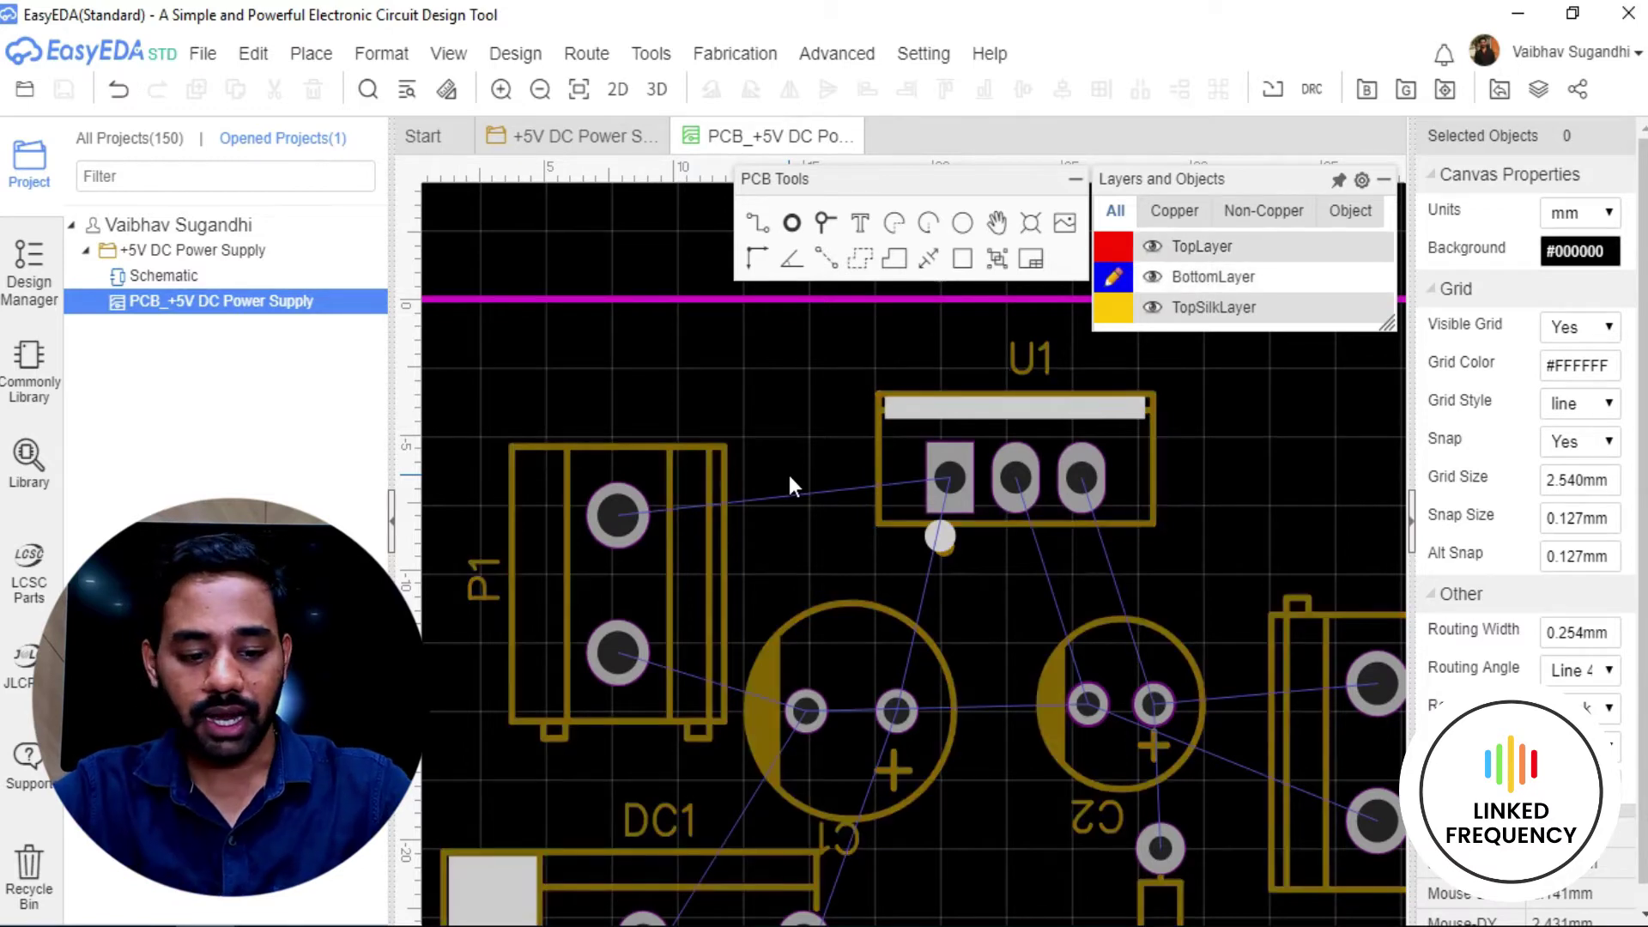
Route a 1 mm wide track on BottomLayer from P1's upper pad to U1's square input pad.
{"action": "key", "text": "w"}
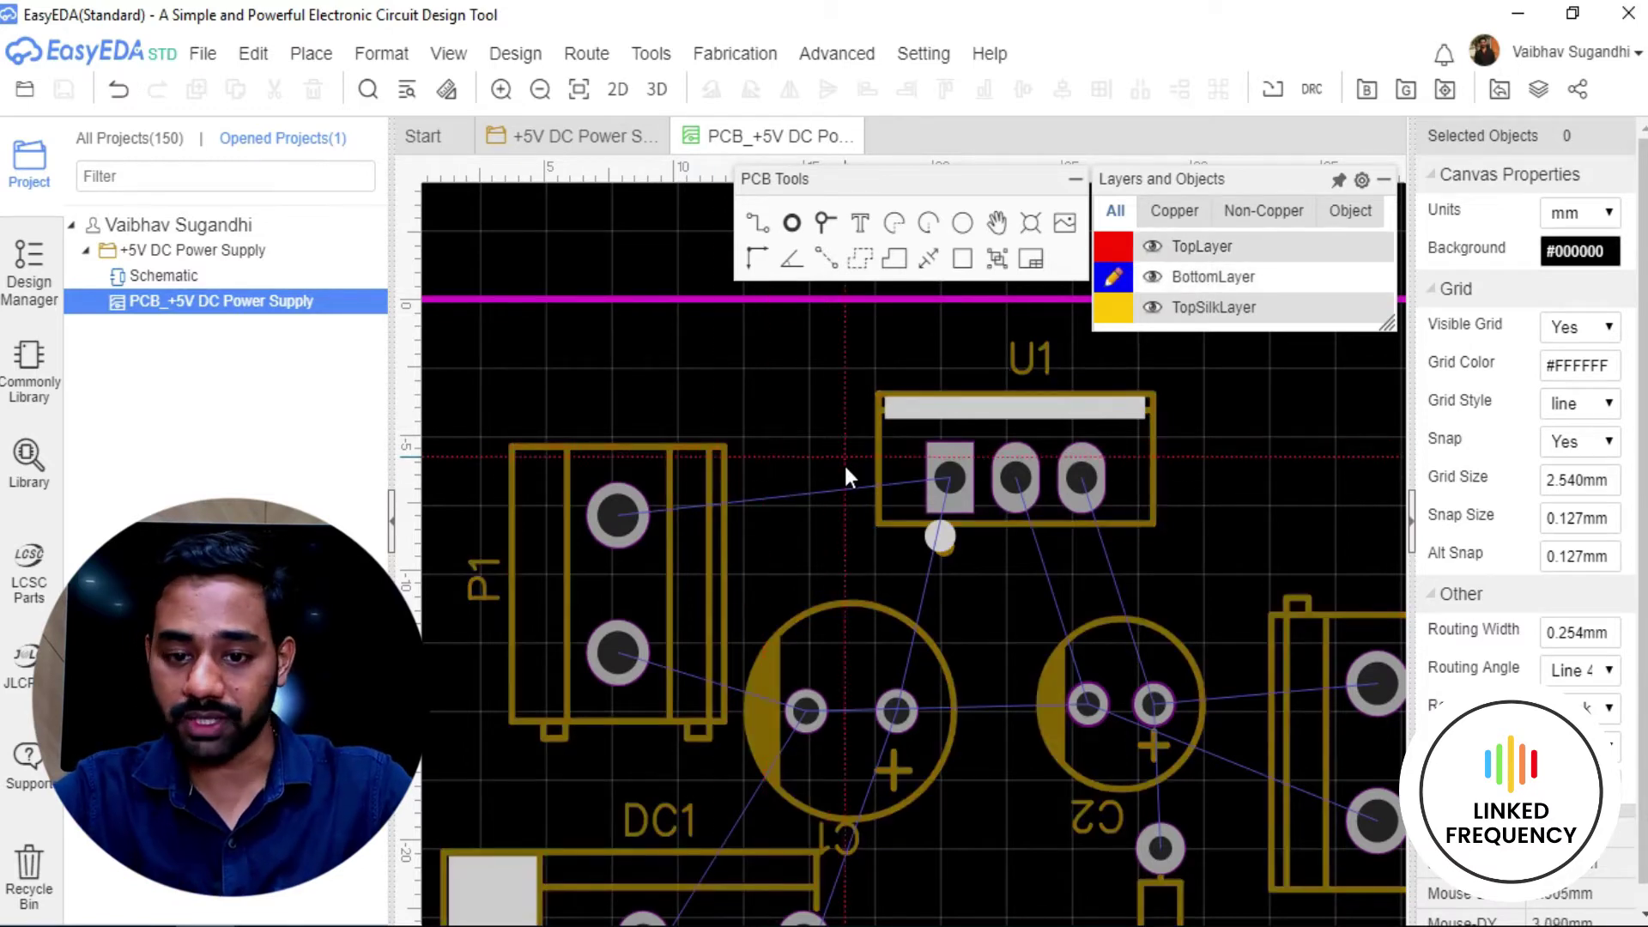
{"action": "left_click", "coordinate": [615, 515]}
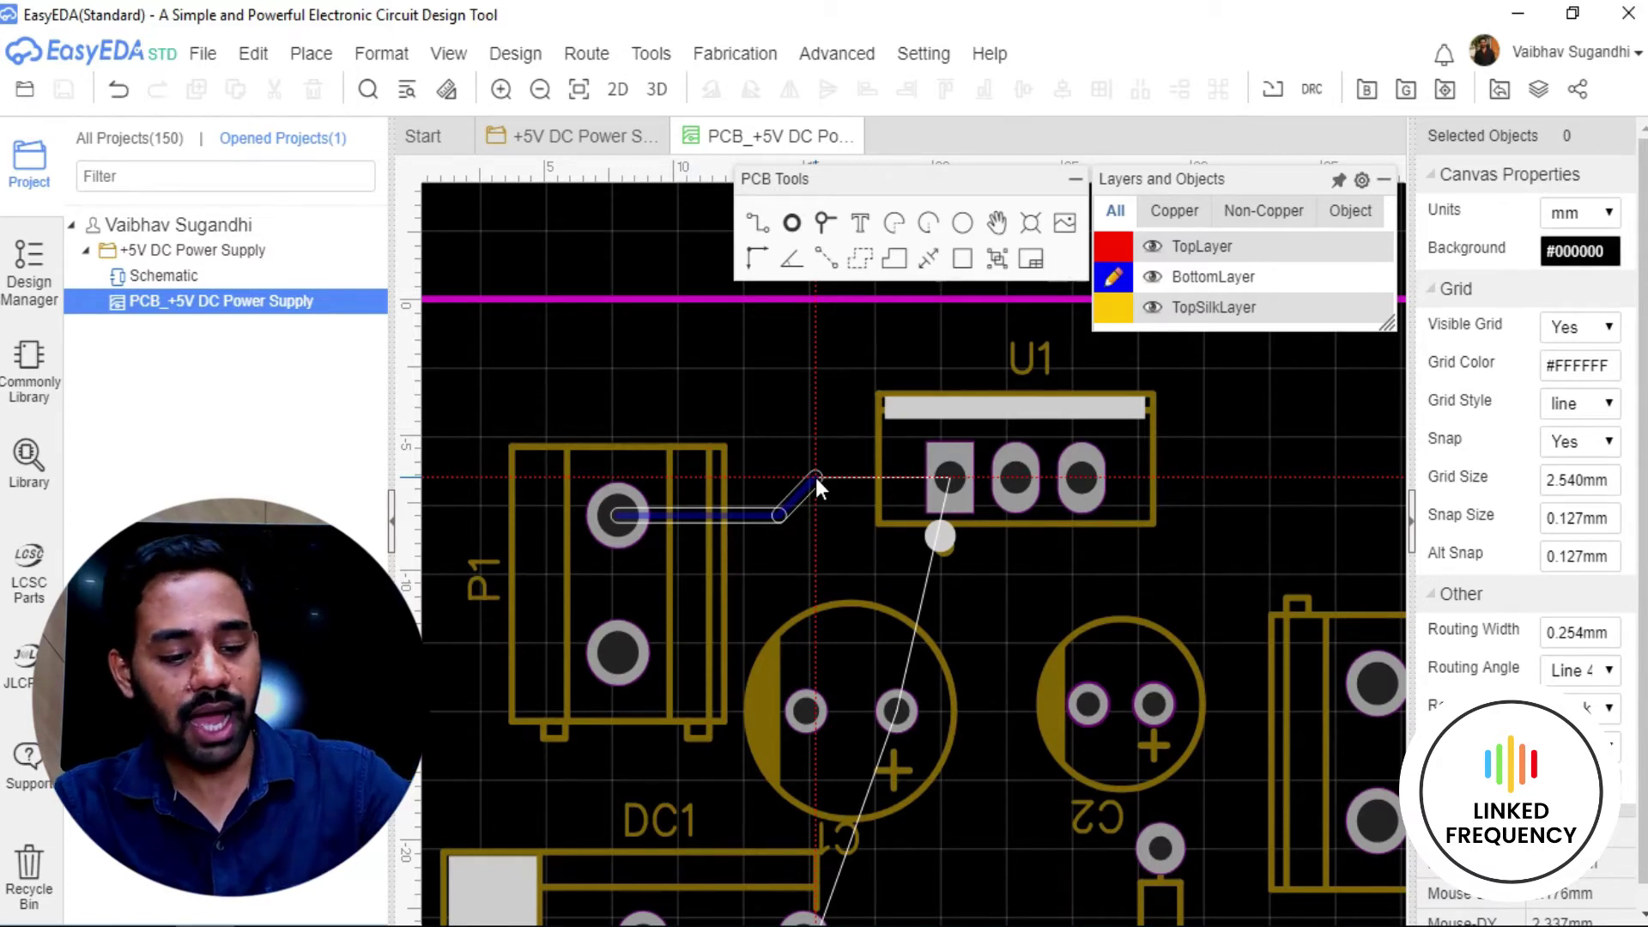
{"action": "key", "text": "Tab"}
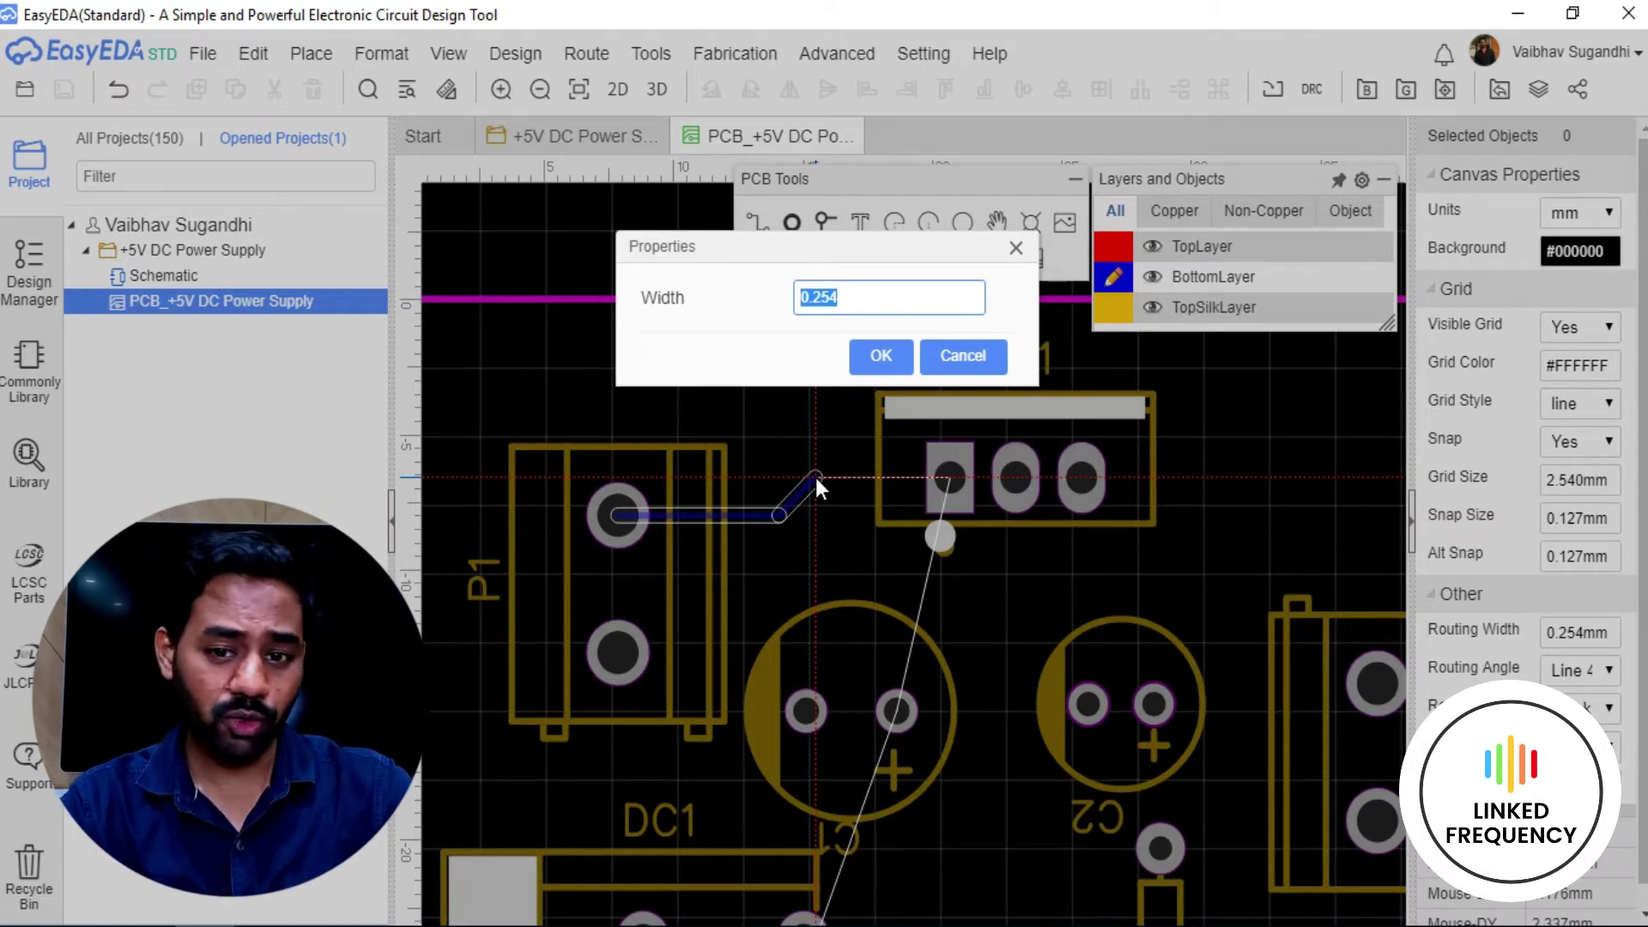
{"action": "type", "text": "1"}
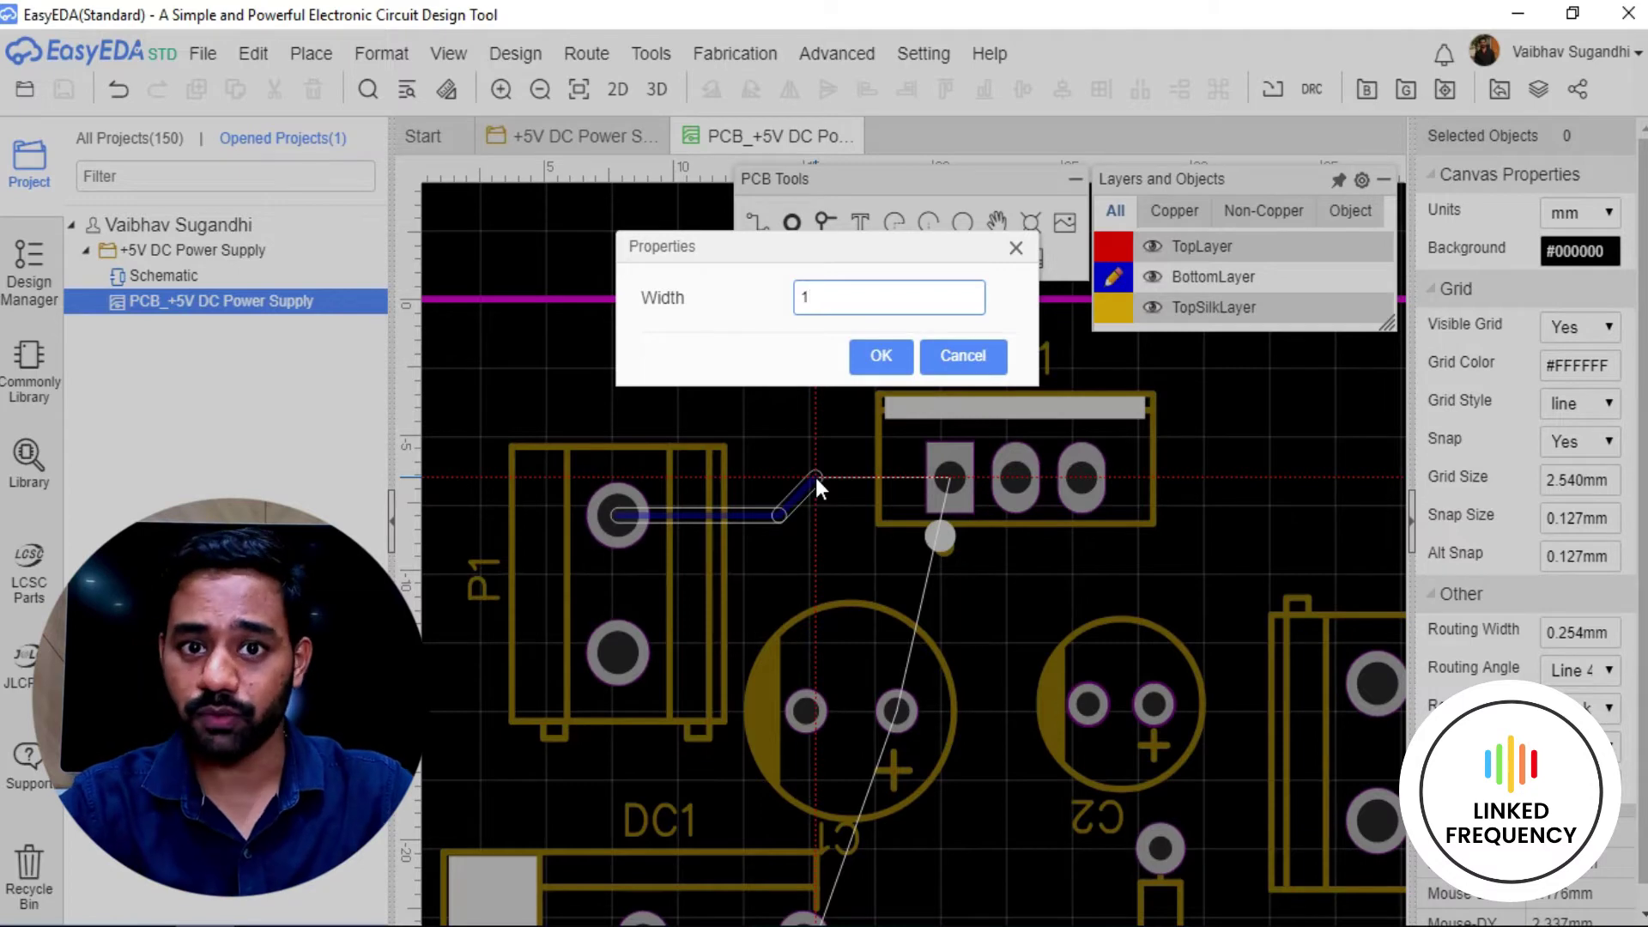
{"action": "key", "text": "Return"}
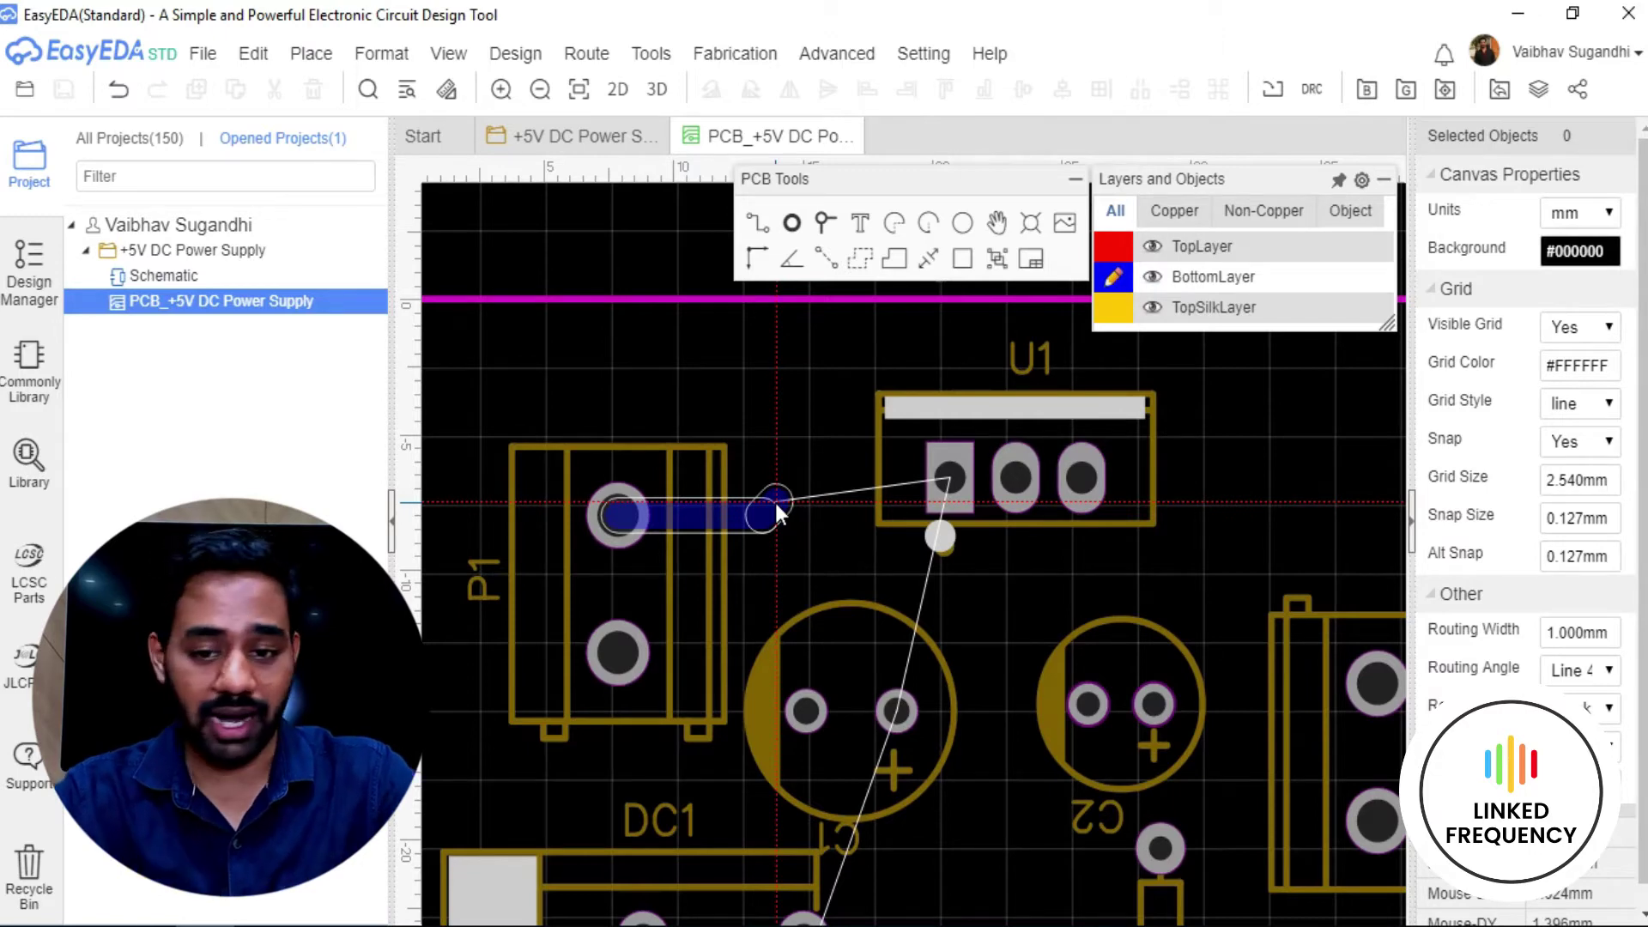
{"action": "left_click", "coordinate": [959, 481]}
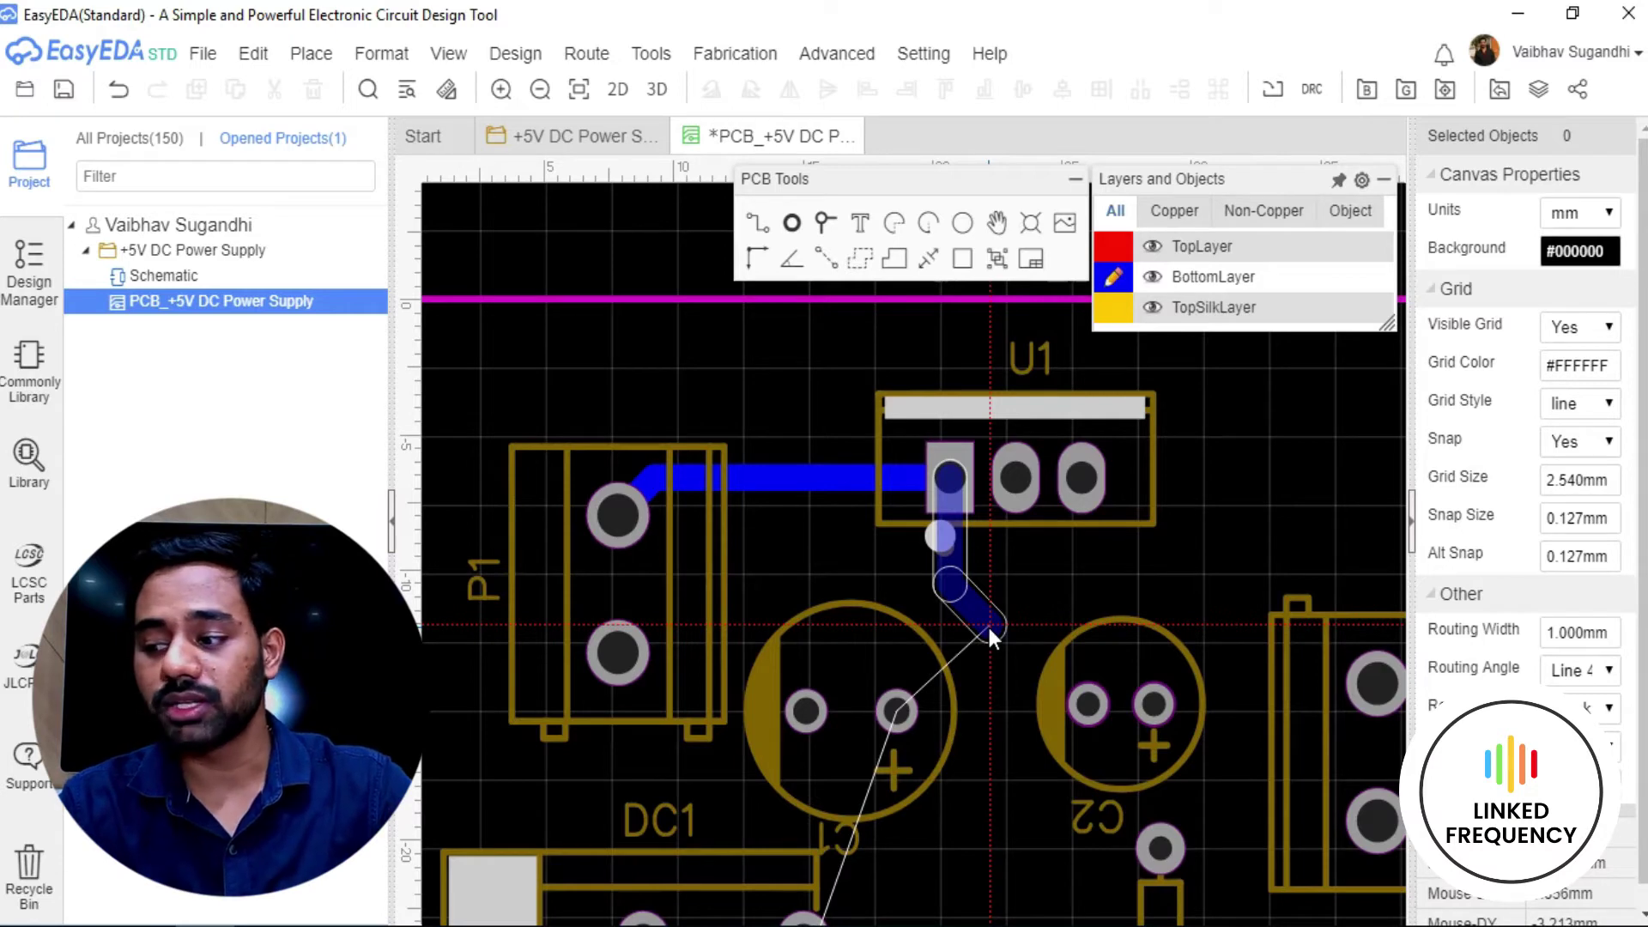
Try routing a 1 mm wide BottomLayer track from U1's square input pad down to C1's positive pad.
{"action": "key", "text": "Escape"}
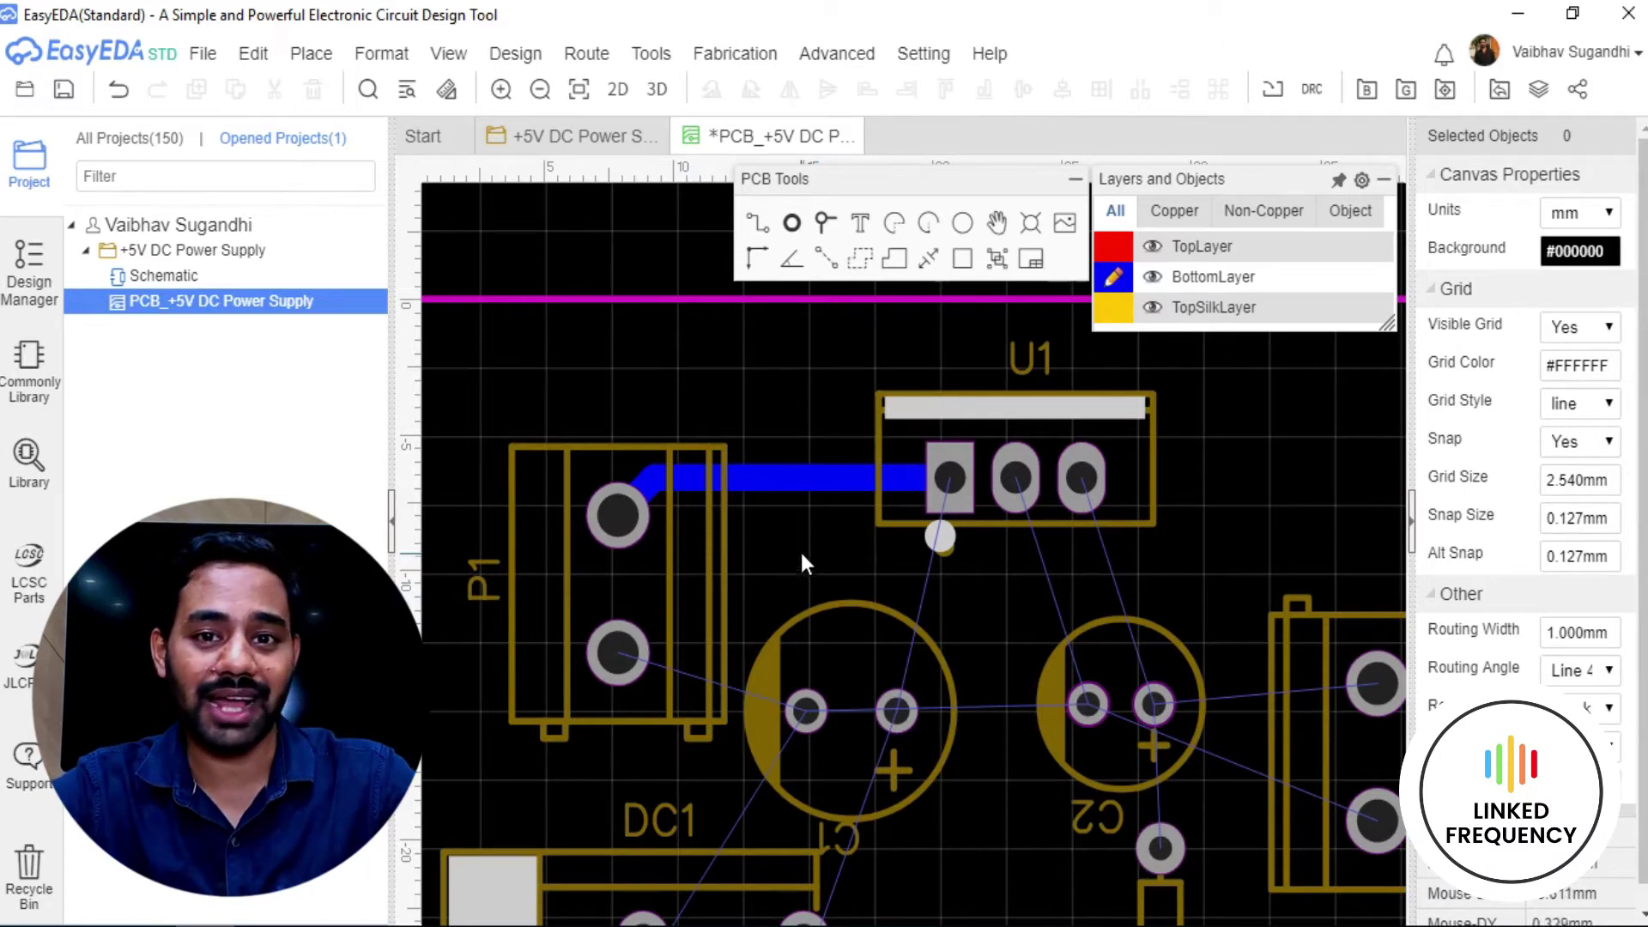
{"action": "scroll", "coordinate": [910, 580], "scroll_direction": "down", "scroll_amount": 2}
{"action": "scroll", "coordinate": [853, 492], "scroll_direction": "up", "scroll_amount": 4}
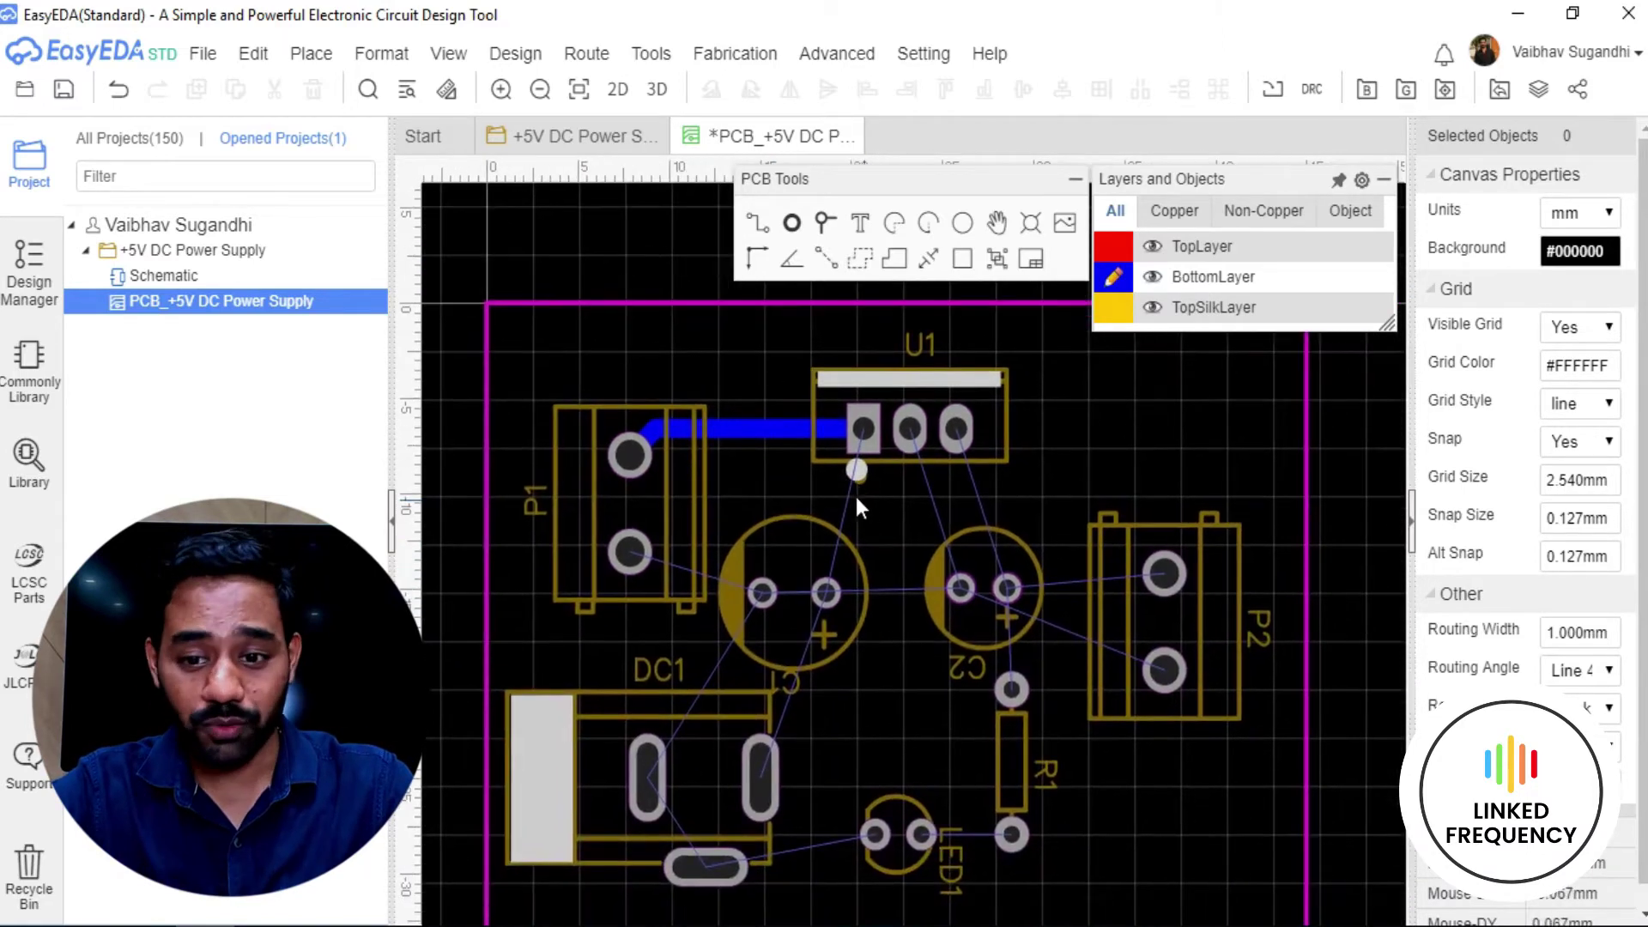
{"action": "scroll", "coordinate": [767, 475], "scroll_direction": "down", "scroll_amount": 1}
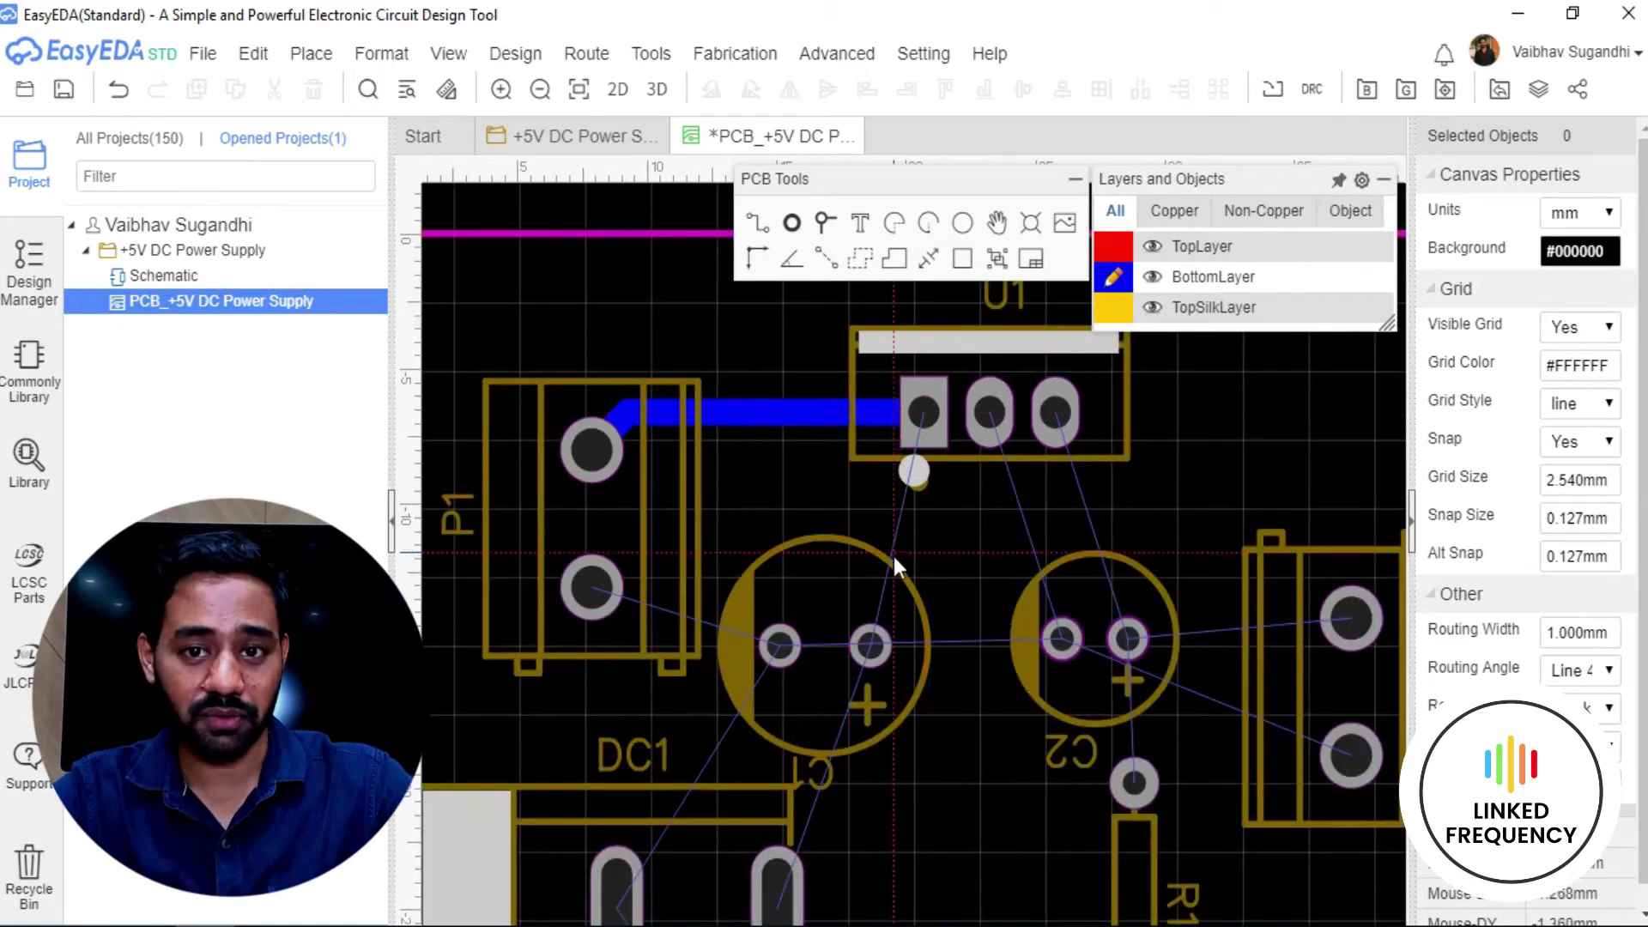
{"action": "right_click_drag", "start_coordinate": [898, 559], "coordinate": [903, 477]}
{"action": "scroll", "coordinate": [901, 476], "scroll_direction": "up", "scroll_amount": 1}
{"action": "key", "text": "w"}
{"action": "left_click", "coordinate": [903, 348]}
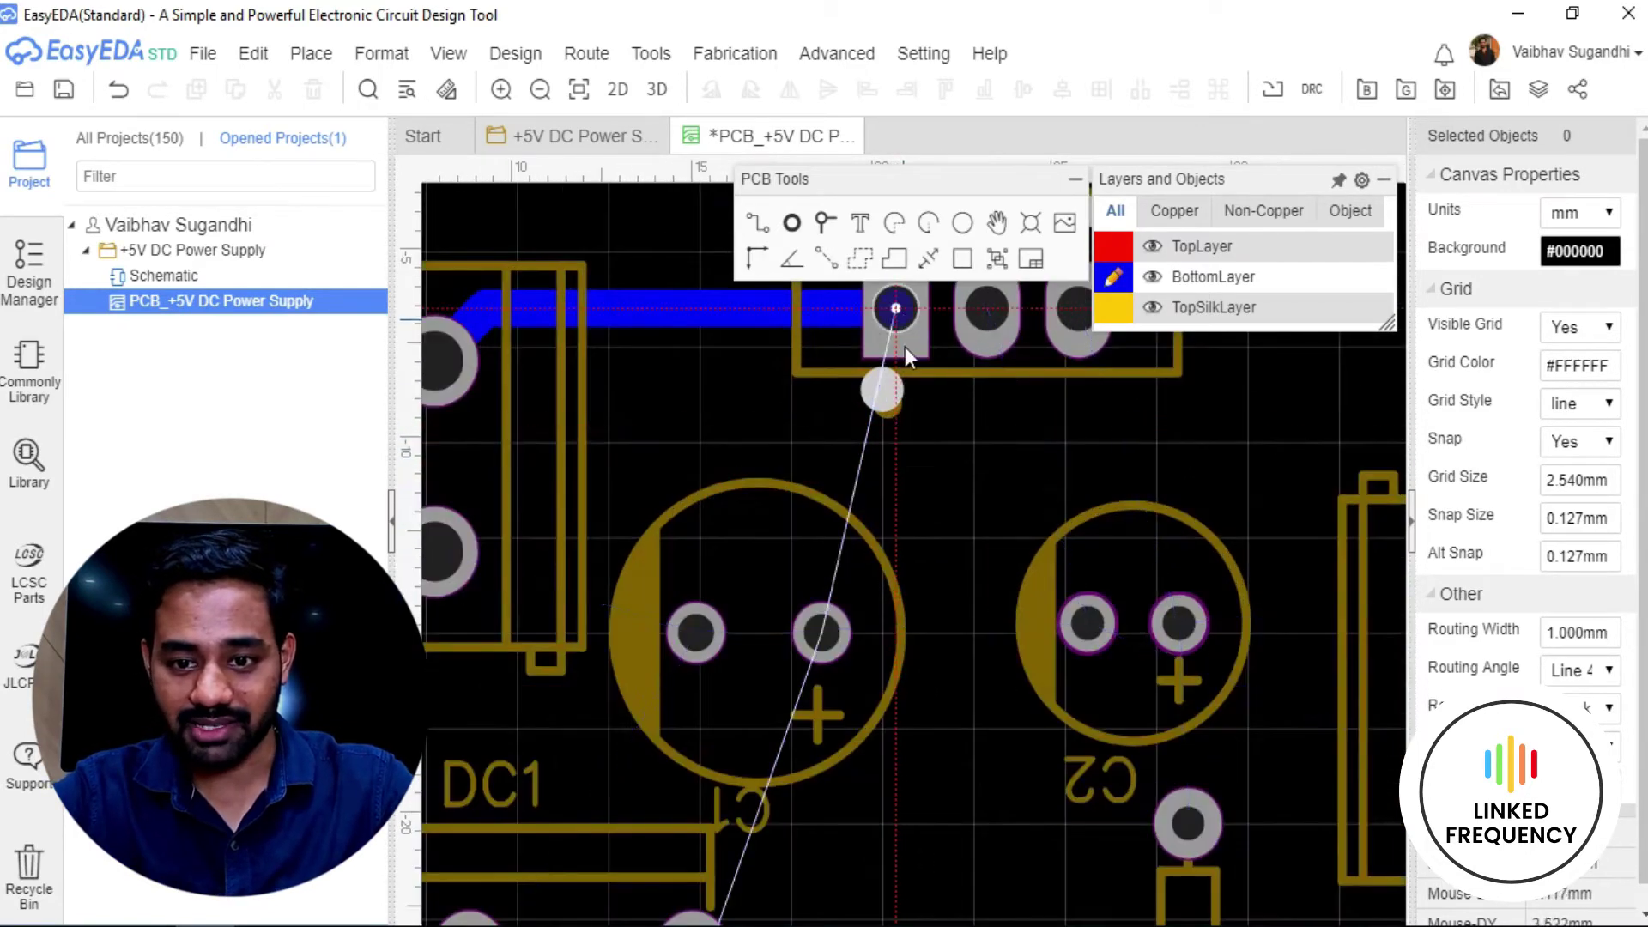
{"action": "left_click", "coordinate": [826, 636]}
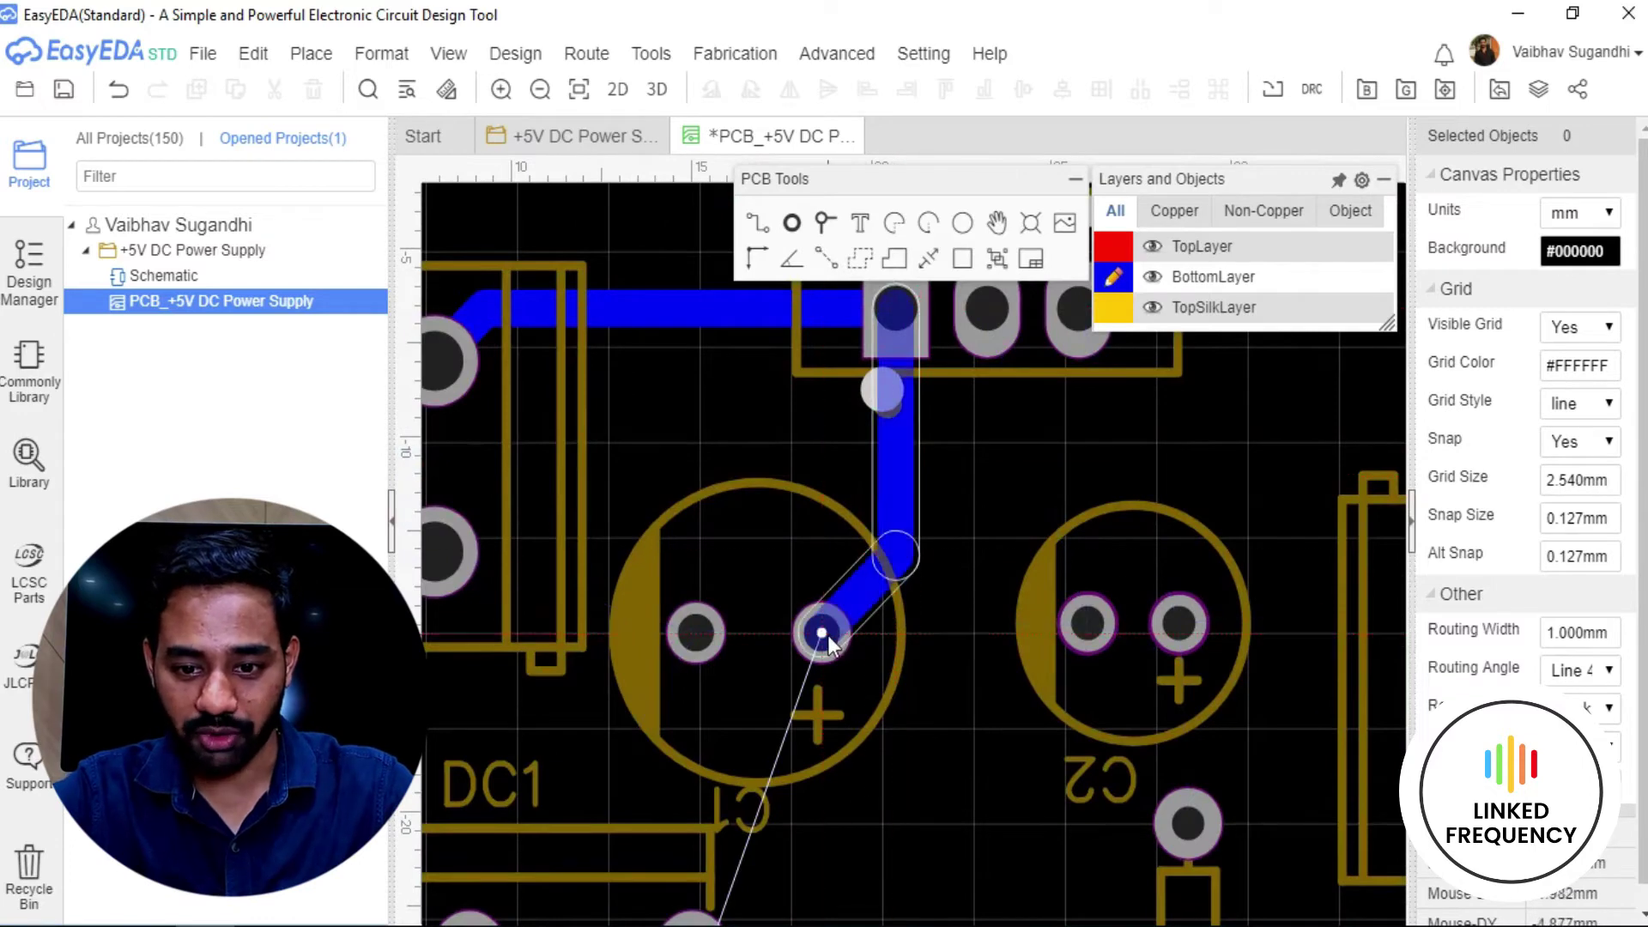
Delete the BottomLayer tracks running from U1's square pad to C1 and from P1's upper pad to U1.
{"action": "right_click_drag", "start_coordinate": [920, 621], "coordinate": [961, 718]}
{"action": "left_click", "coordinate": [935, 634]}
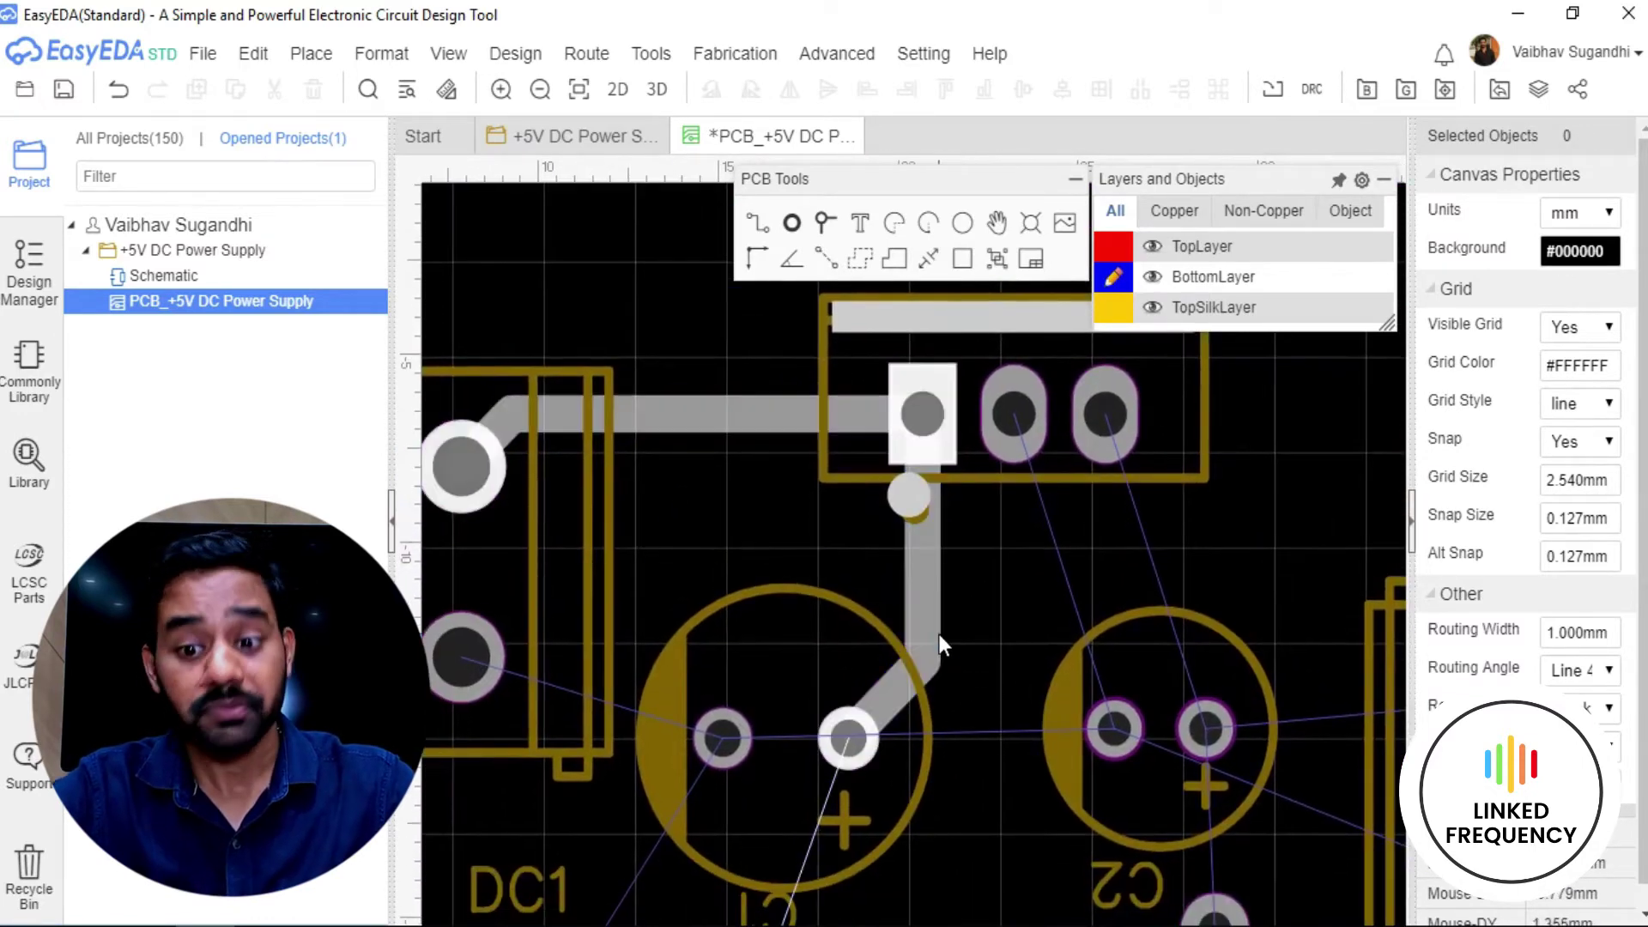
{"action": "key", "text": "Delete"}
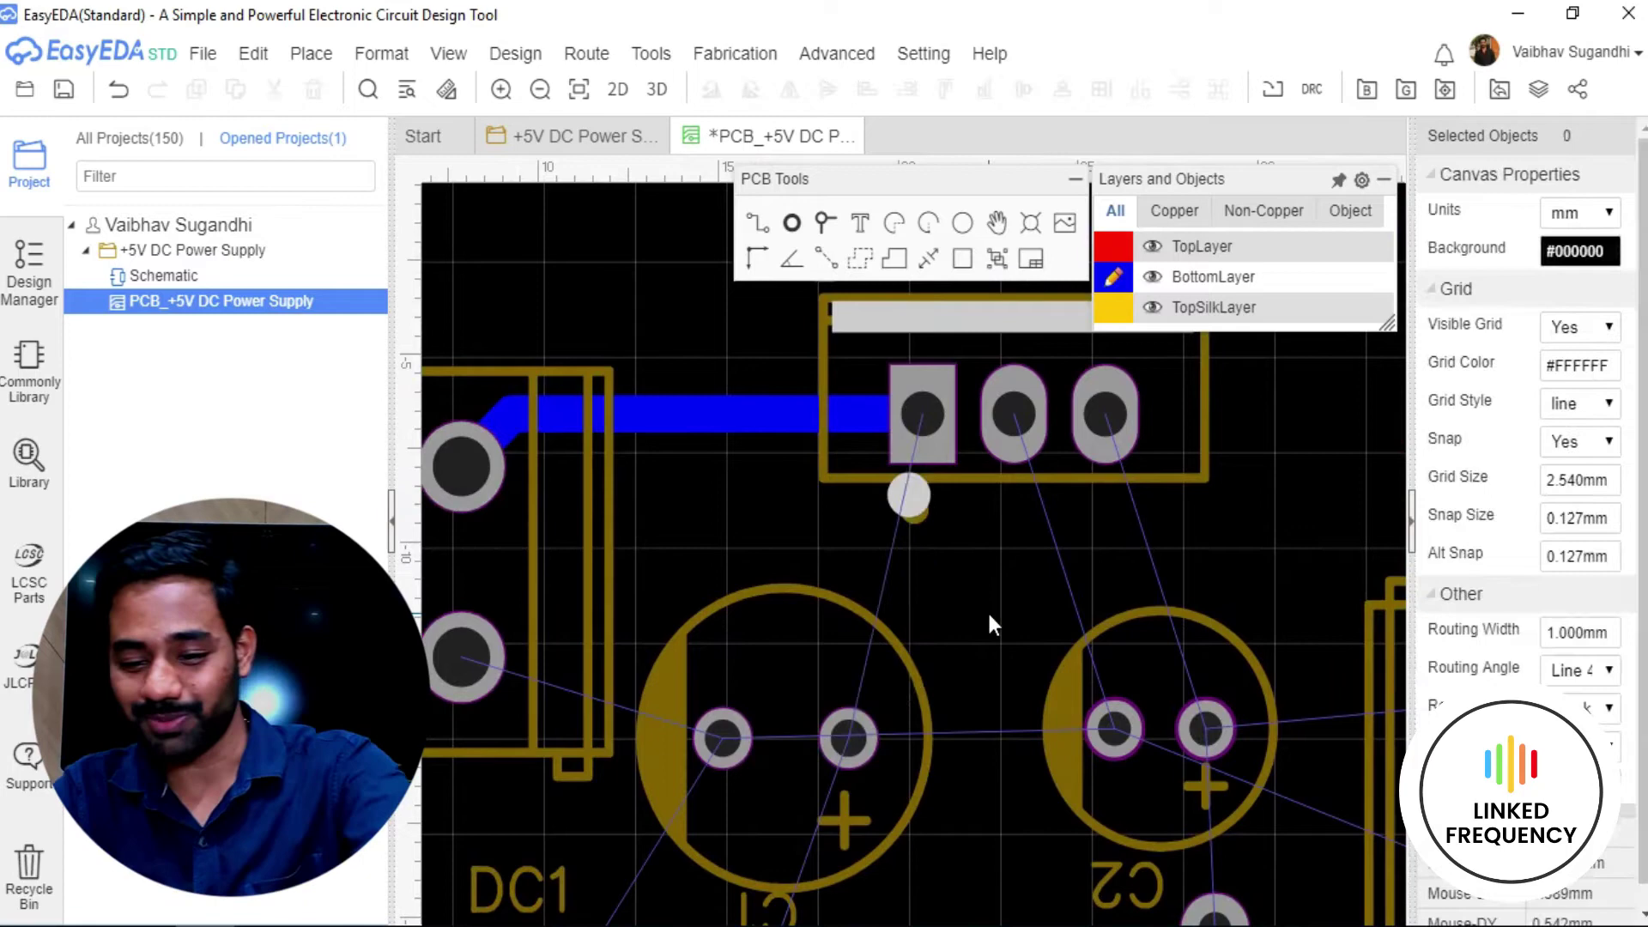
{"action": "left_click", "coordinate": [756, 419]}
{"action": "key", "text": "Delete"}
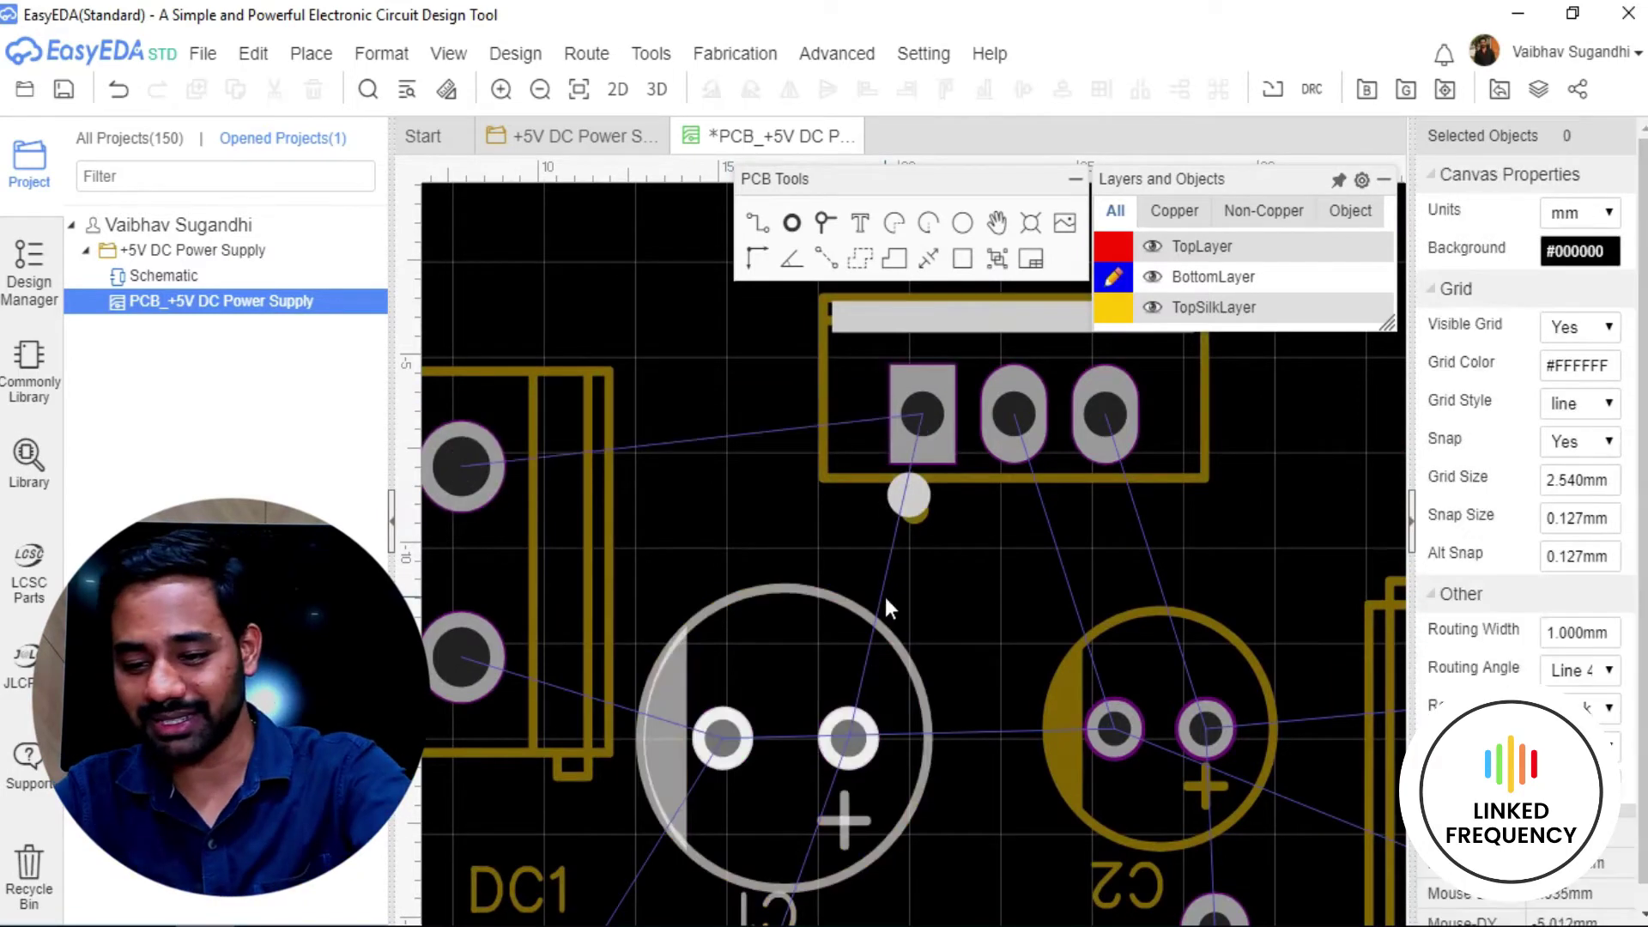
Move capacitor C1 slightly up to about X 16.9 mm, Y -15.0 mm.
{"action": "left_click", "coordinate": [777, 661]}
{"action": "left_click_drag", "start_coordinate": [774, 659], "coordinate": [772, 649]}
{"action": "scroll", "coordinate": [750, 620], "scroll_direction": "down", "scroll_amount": 3}
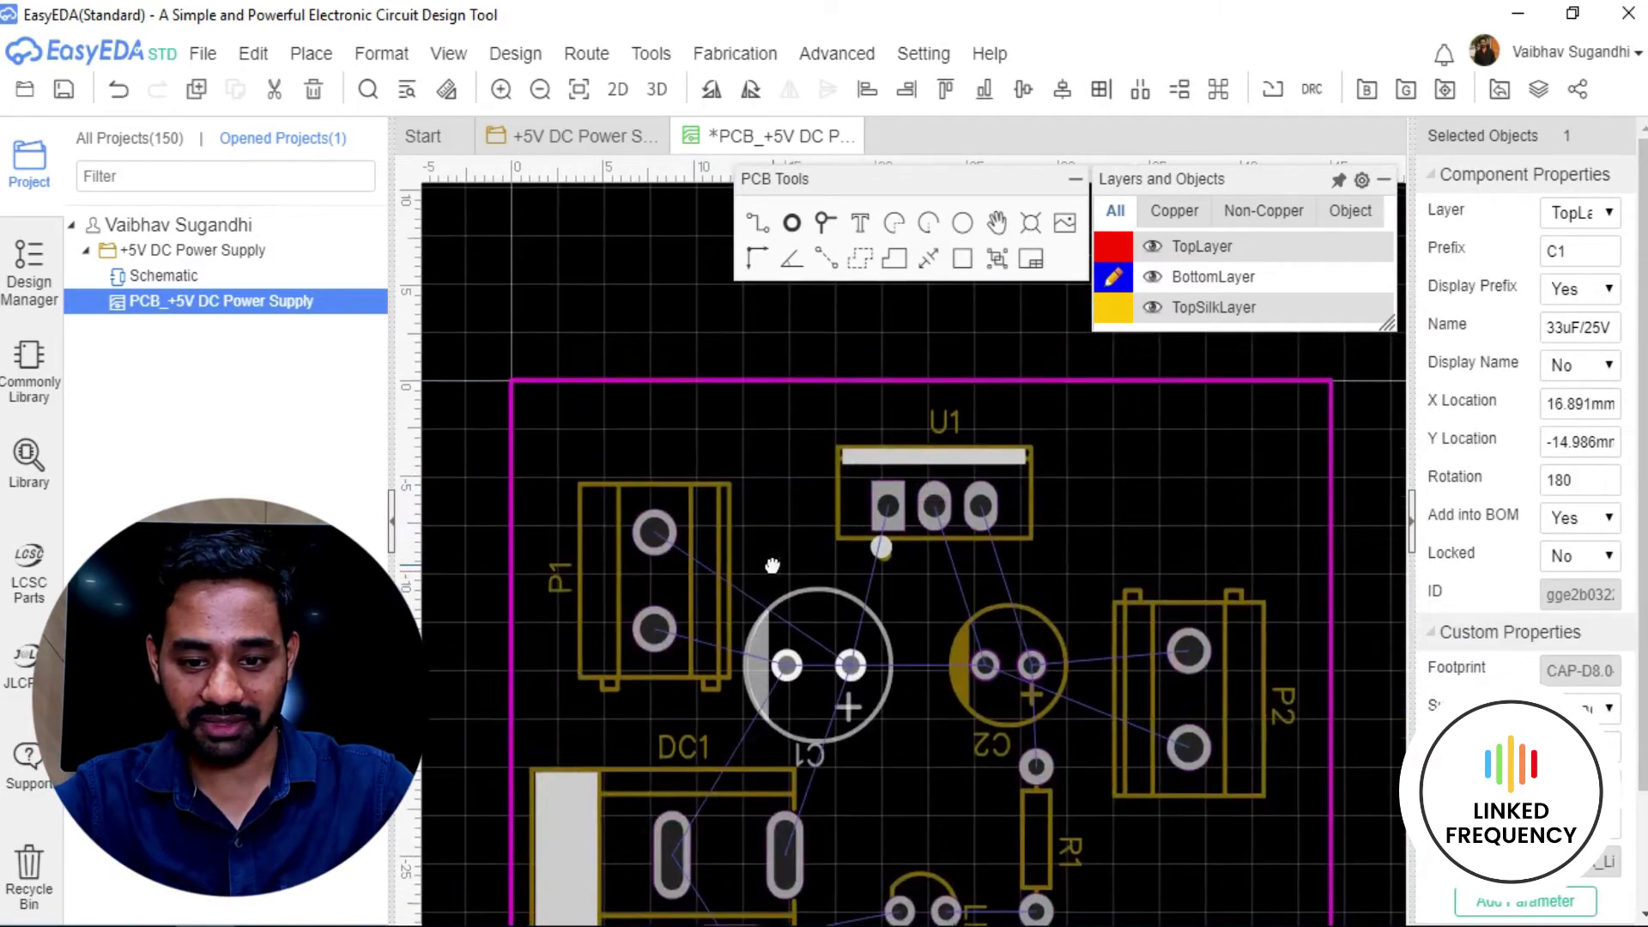
Route a 1 mm wide BottomLayer track from P1's upper pad to C1's positive pad.
{"action": "key", "text": "w"}
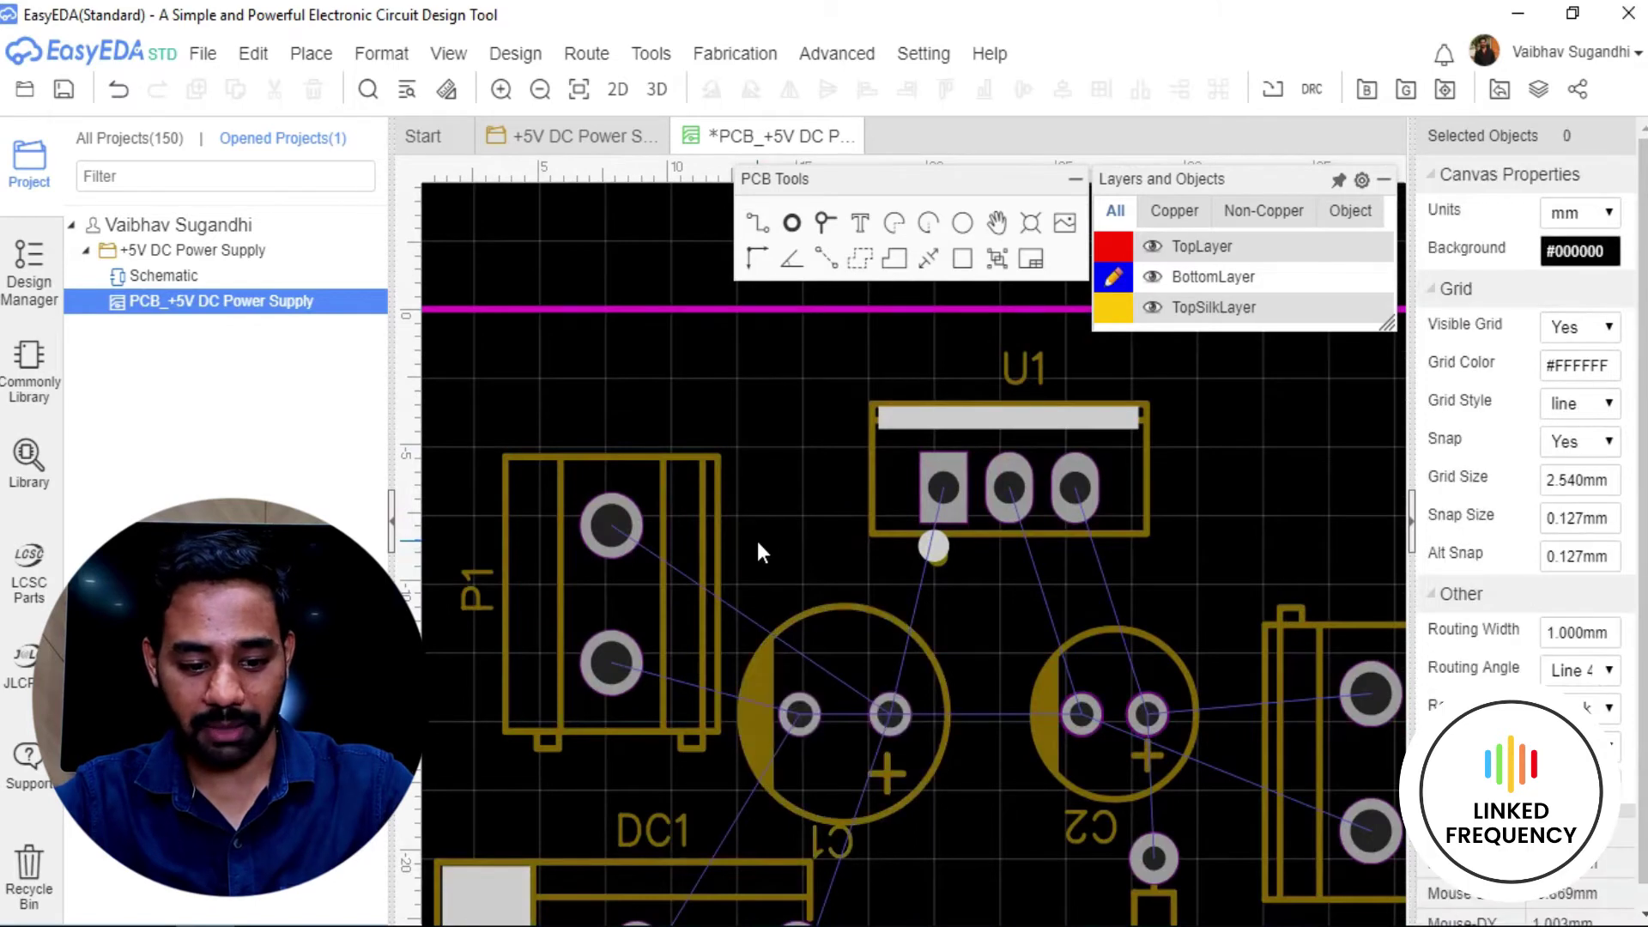
{"action": "left_click", "coordinate": [613, 525]}
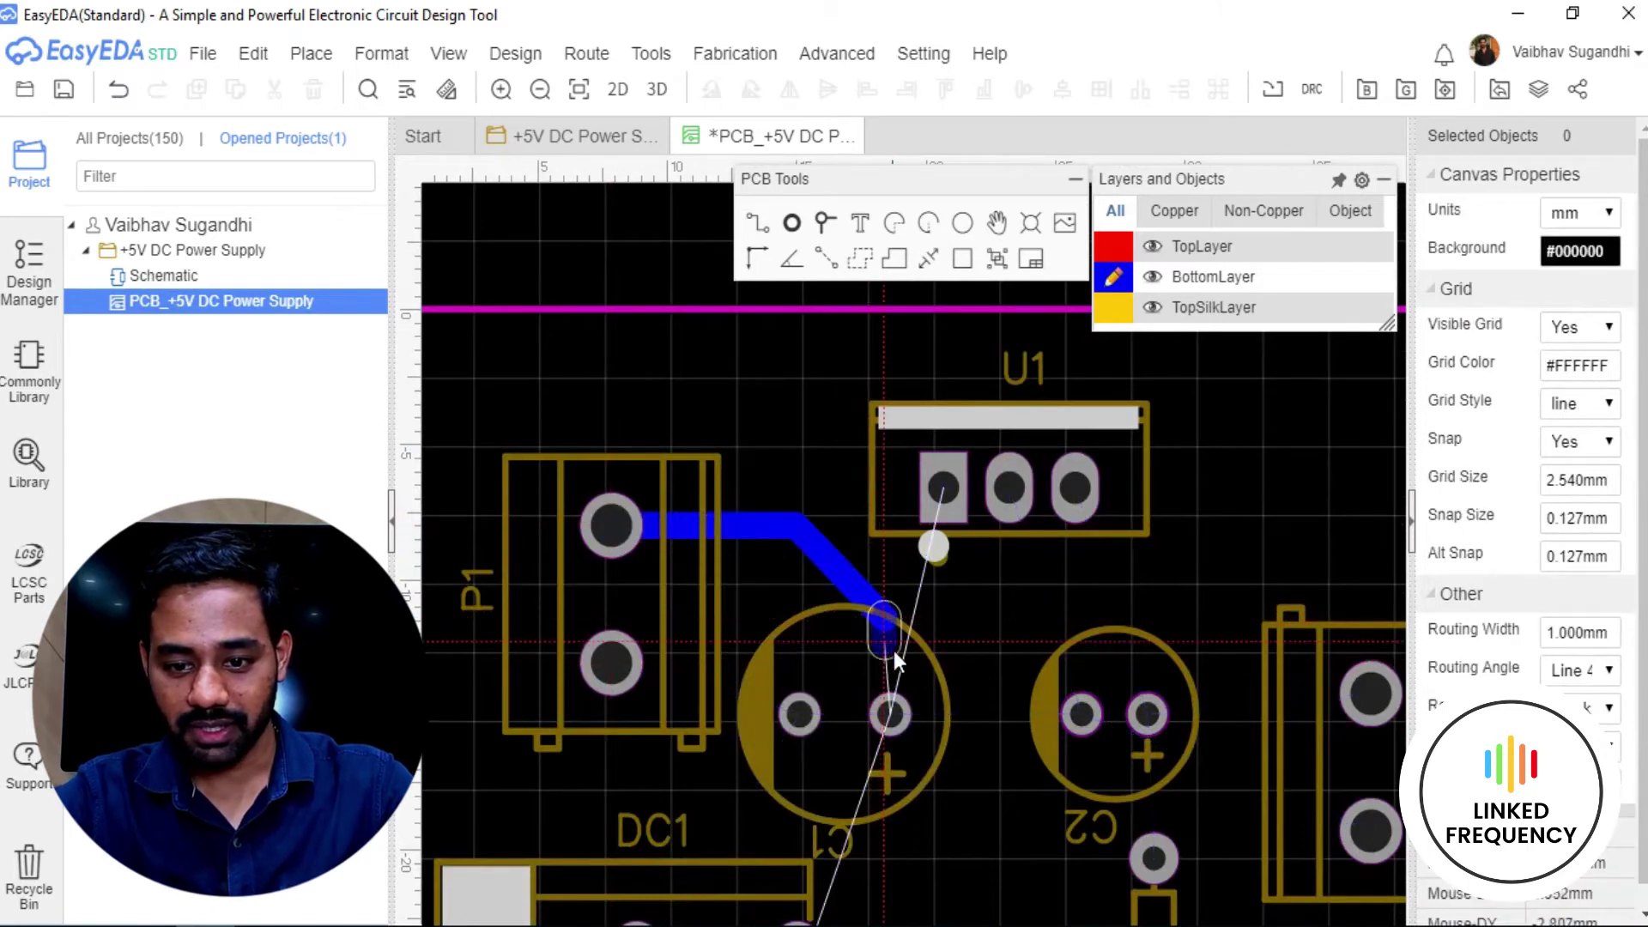
{"action": "left_click", "coordinate": [890, 712]}
{"action": "scroll", "coordinate": [891, 713], "scroll_direction": "up", "scroll_amount": 3}
{"action": "left_click", "coordinate": [922, 654]}
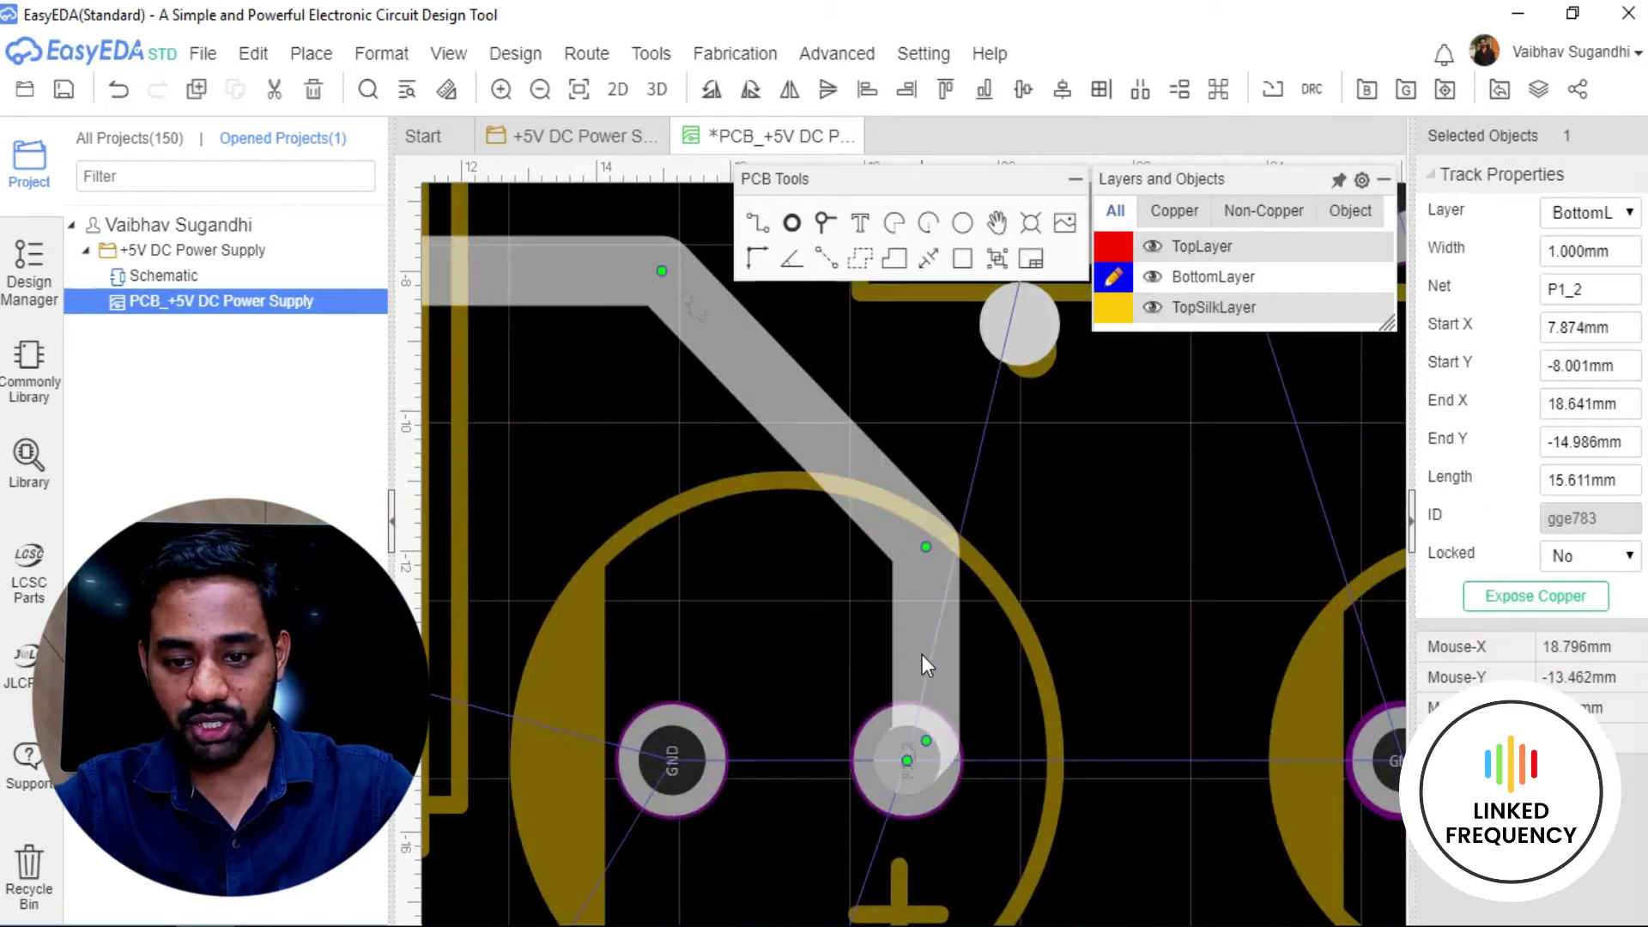
{"action": "scroll", "coordinate": [990, 663], "scroll_direction": "down", "scroll_amount": 5}
{"action": "left_click", "coordinate": [934, 788]}
{"action": "left_click", "coordinate": [917, 733]}
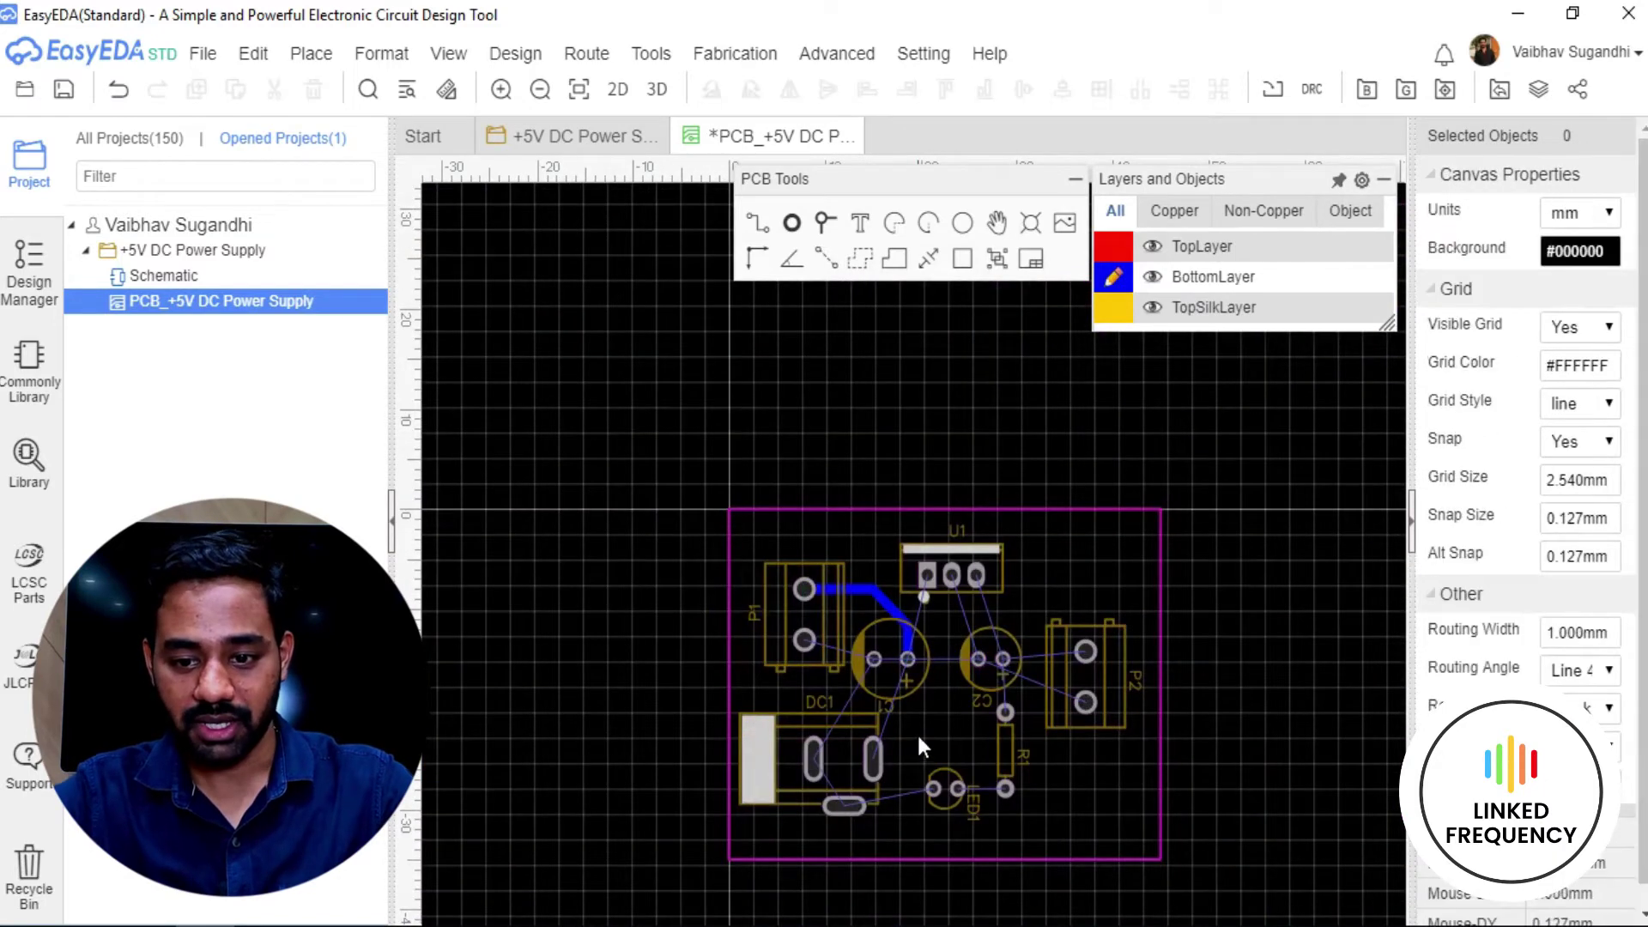
Route a 1 mm wide BottomLayer track from DC1's pad nearest C1 to C1's positive pad and adjust its bend.
{"action": "scroll", "coordinate": [916, 733], "scroll_direction": "up", "scroll_amount": 3}
{"action": "key", "text": "w"}
{"action": "left_click", "coordinate": [822, 749]}
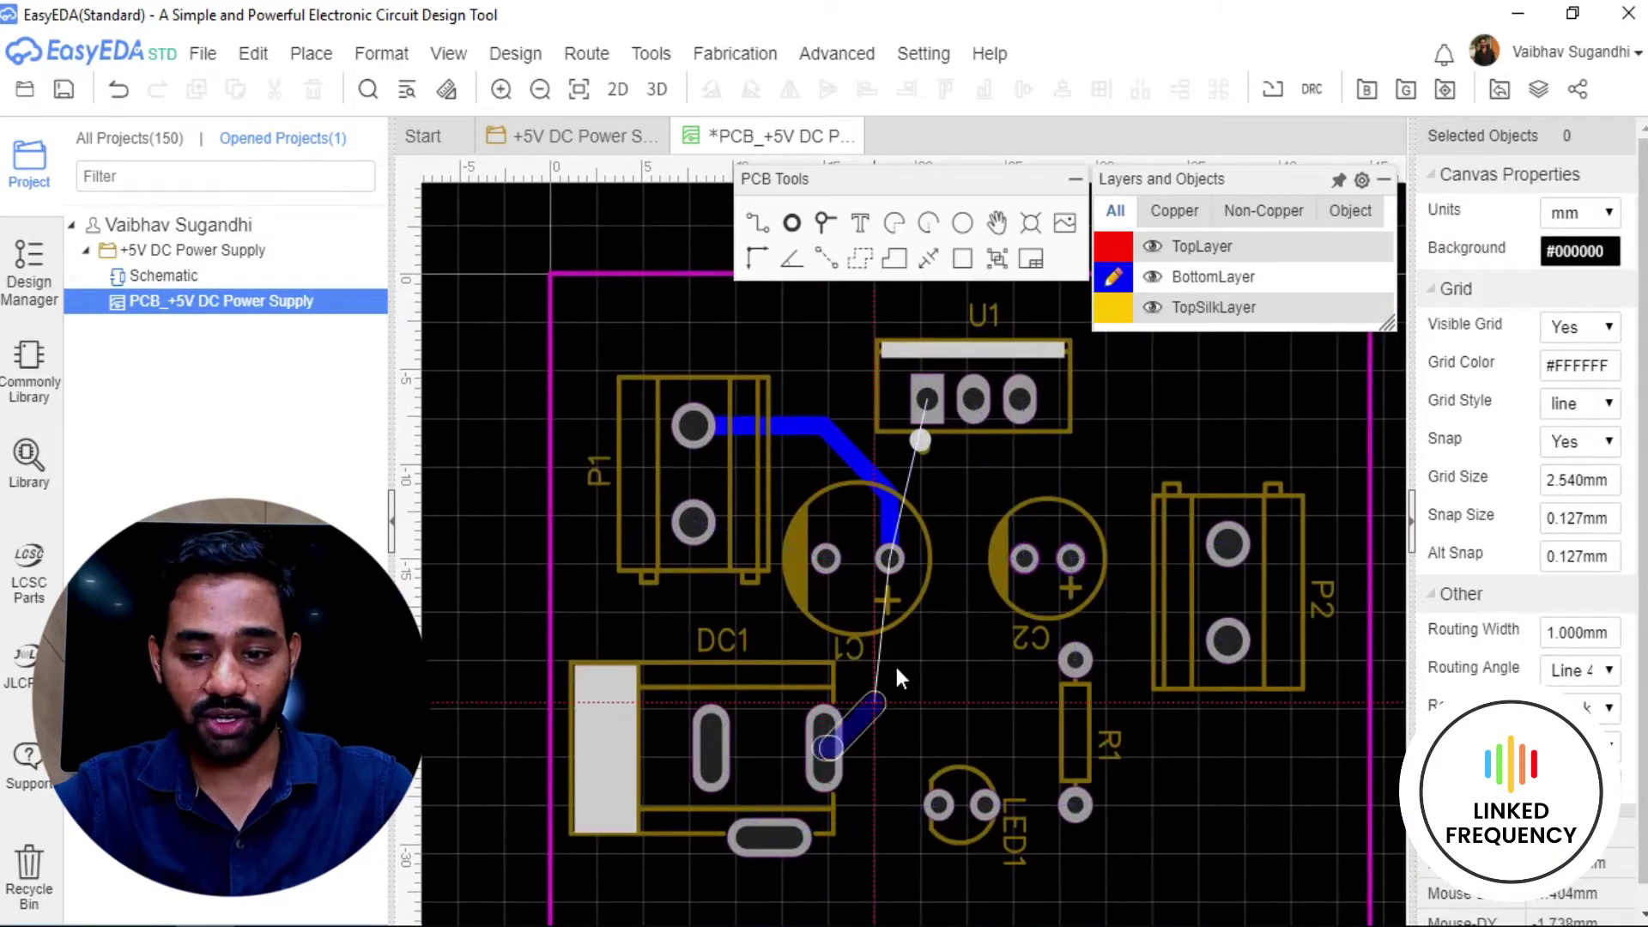
{"action": "left_click", "coordinate": [891, 558]}
{"action": "mouse_move", "coordinate": [872, 611]}
{"action": "left_mouse_down"}
{"action": "mouse_move", "coordinate": [884, 690]}
{"action": "mouse_move", "coordinate": [872, 640]}
{"action": "left_mouse_up"}
{"action": "left_click", "coordinate": [903, 694]}
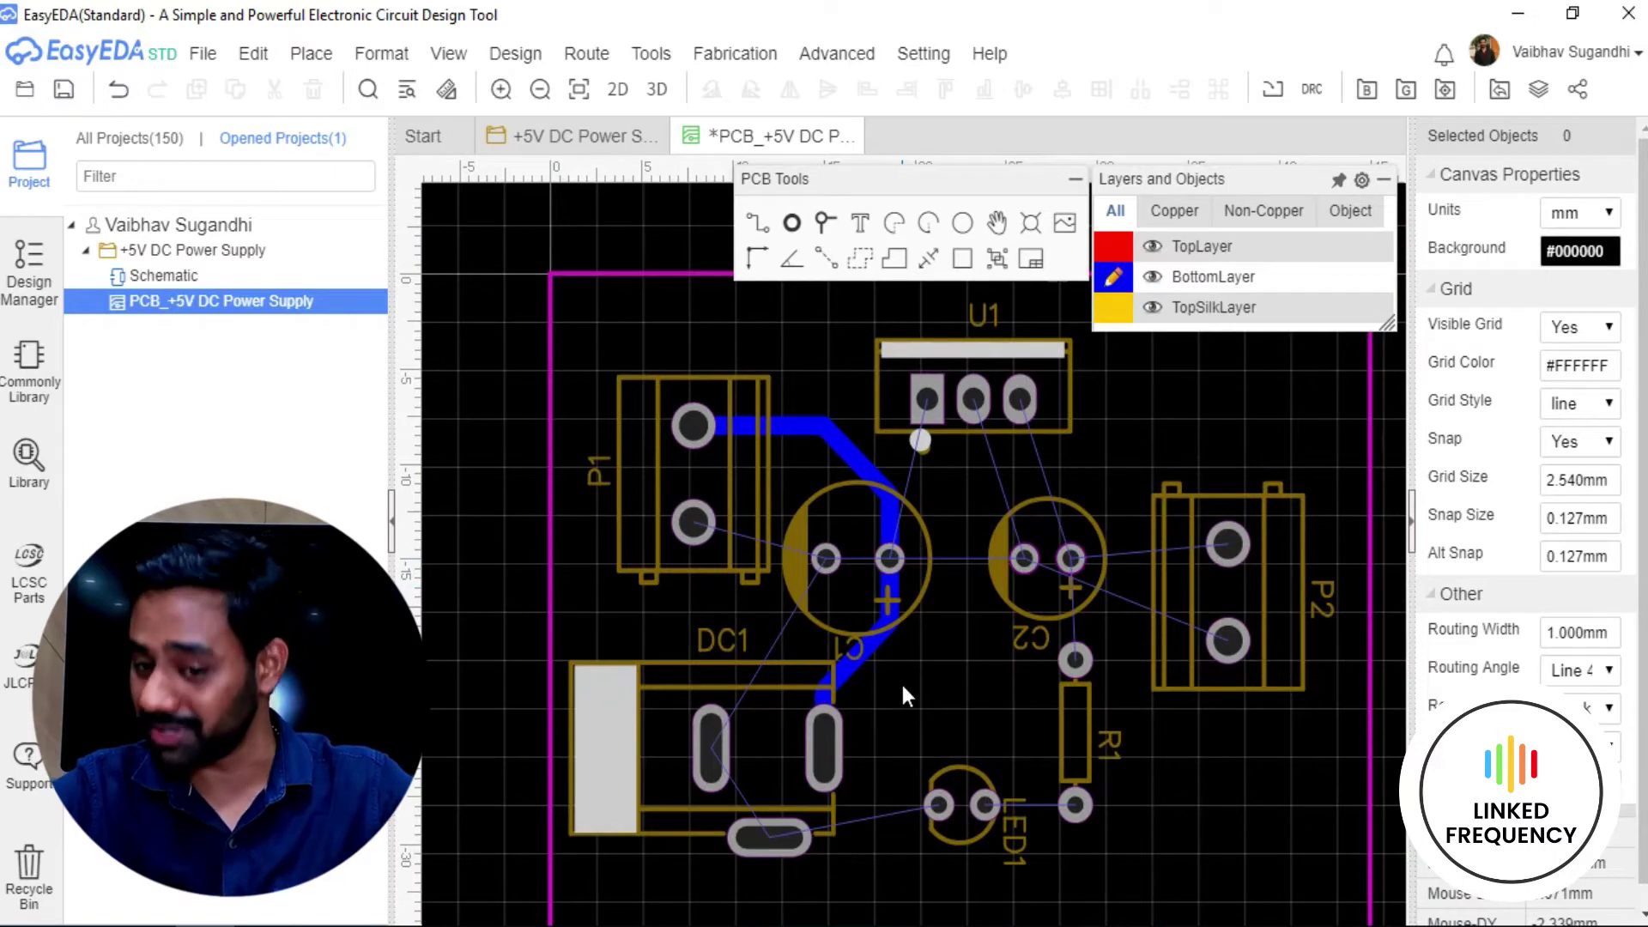
Check in the schematic how P1, DC1 and C1 connect to U1's input, and return to the PCB.
{"action": "right_click_drag", "start_coordinate": [903, 686], "coordinate": [735, 766]}
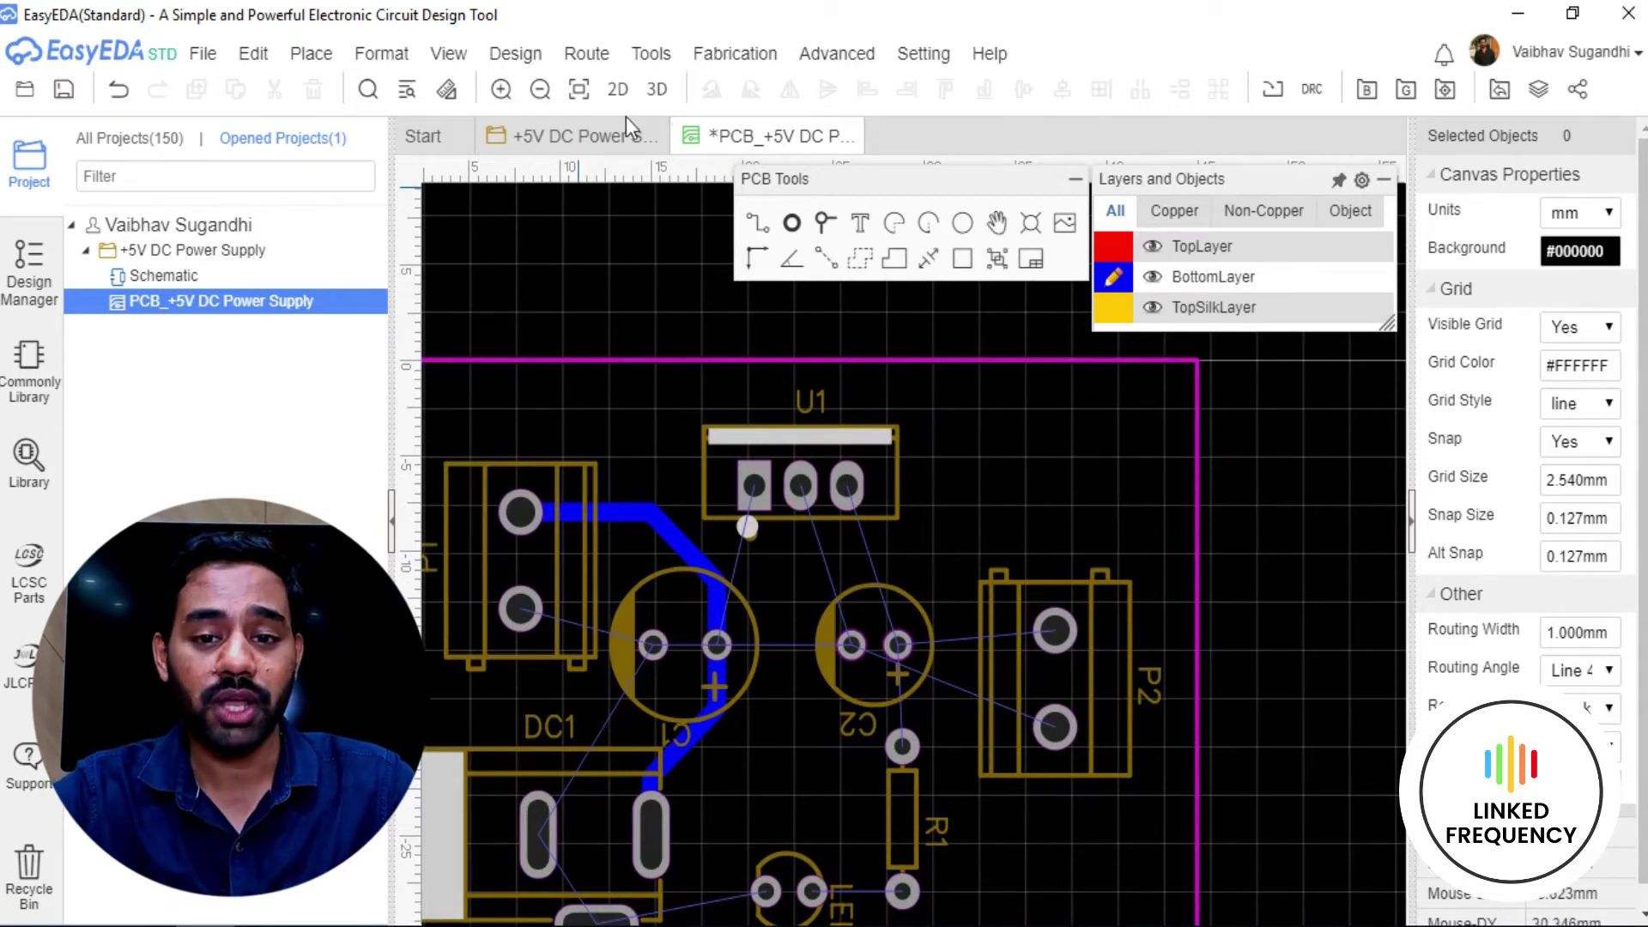
{"action": "left_click", "coordinate": [571, 137]}
{"action": "scroll", "coordinate": [674, 549], "scroll_direction": "down", "scroll_amount": 2}
{"action": "scroll", "coordinate": [674, 549], "scroll_direction": "right", "scroll_amount": 2}
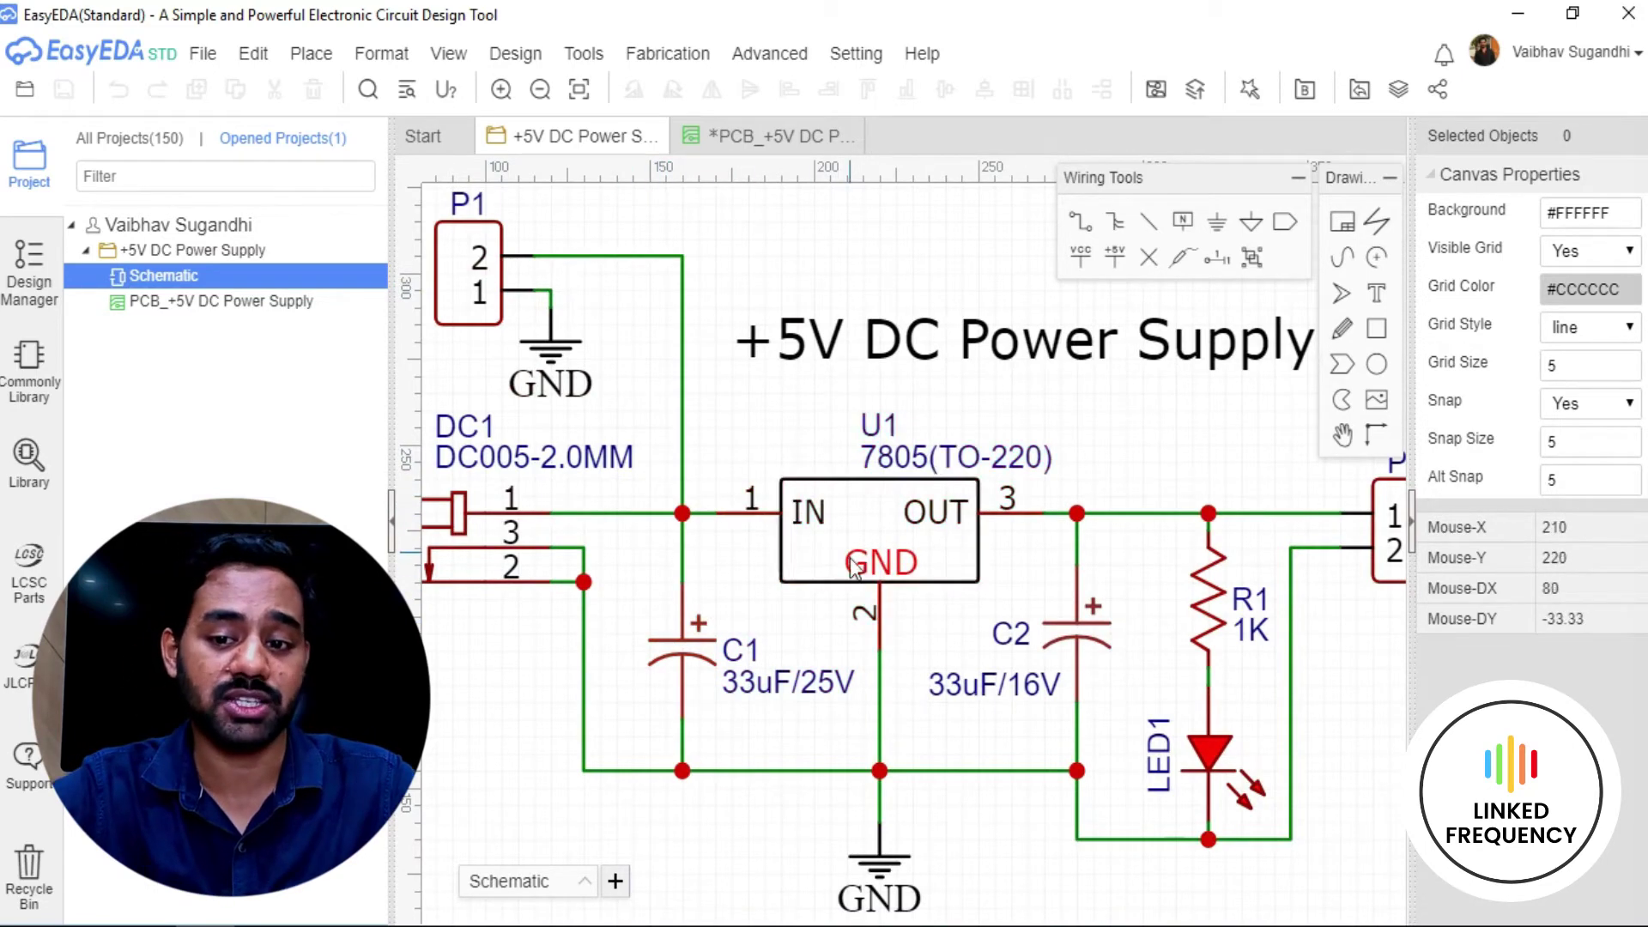
{"action": "left_click", "coordinate": [719, 137]}
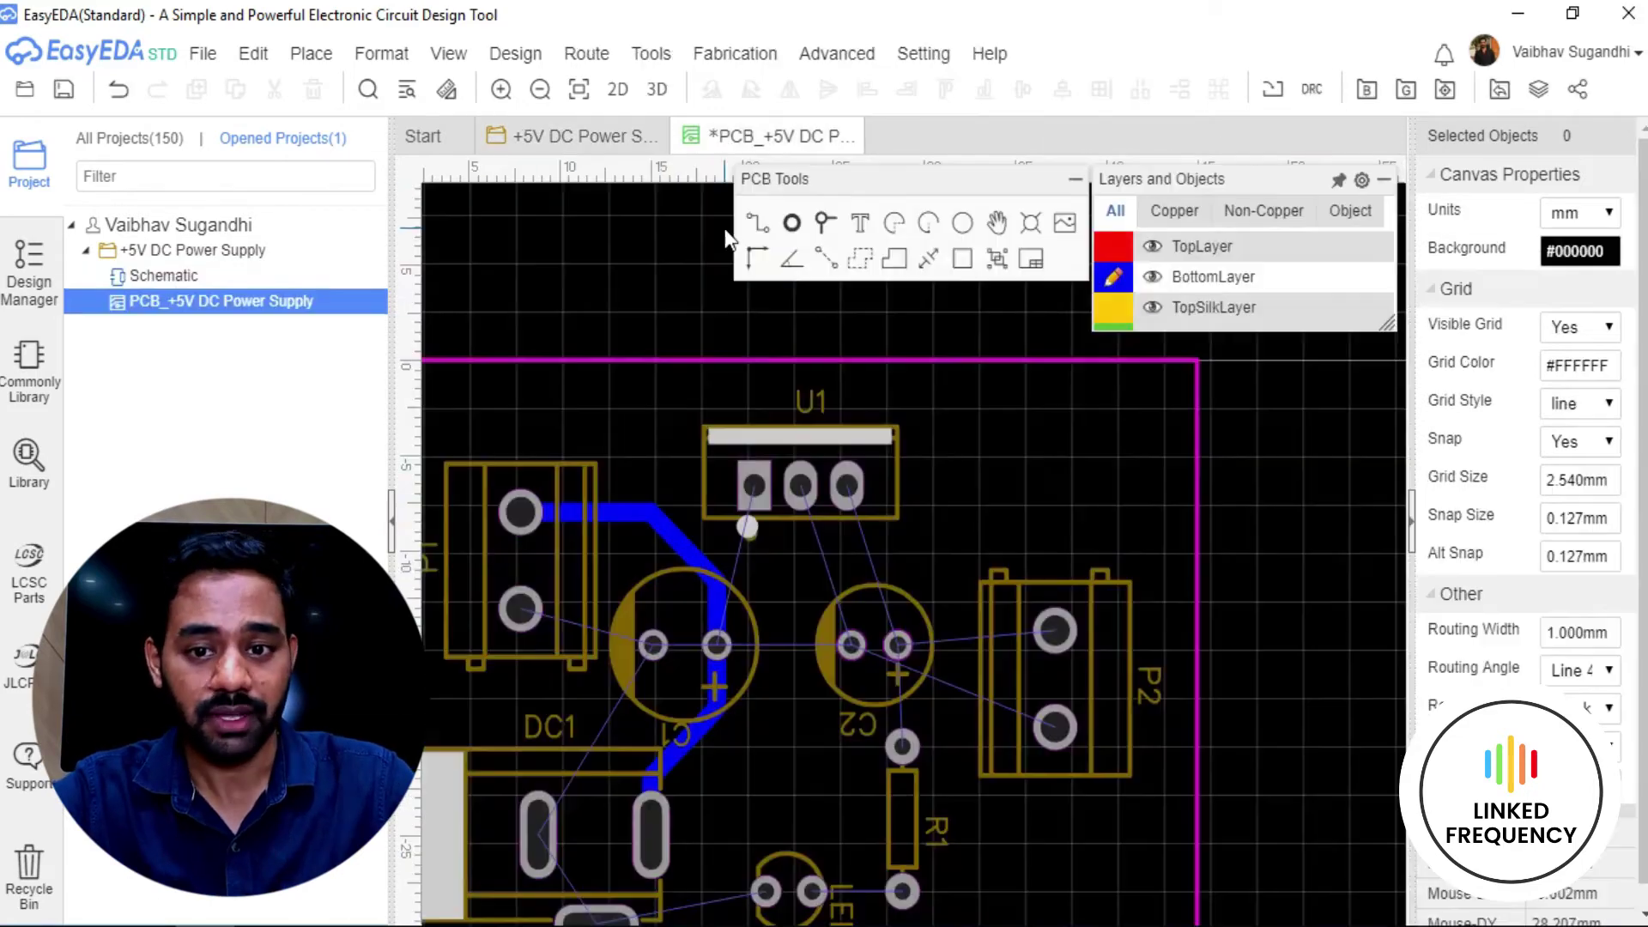
Route a 1 mm wide BottomLayer track from C1's positive pad to U1's square input pad.
{"action": "scroll", "coordinate": [678, 594], "scroll_direction": "up", "scroll_amount": 4}
{"action": "scroll", "coordinate": [735, 690], "scroll_direction": "down", "scroll_amount": 2}
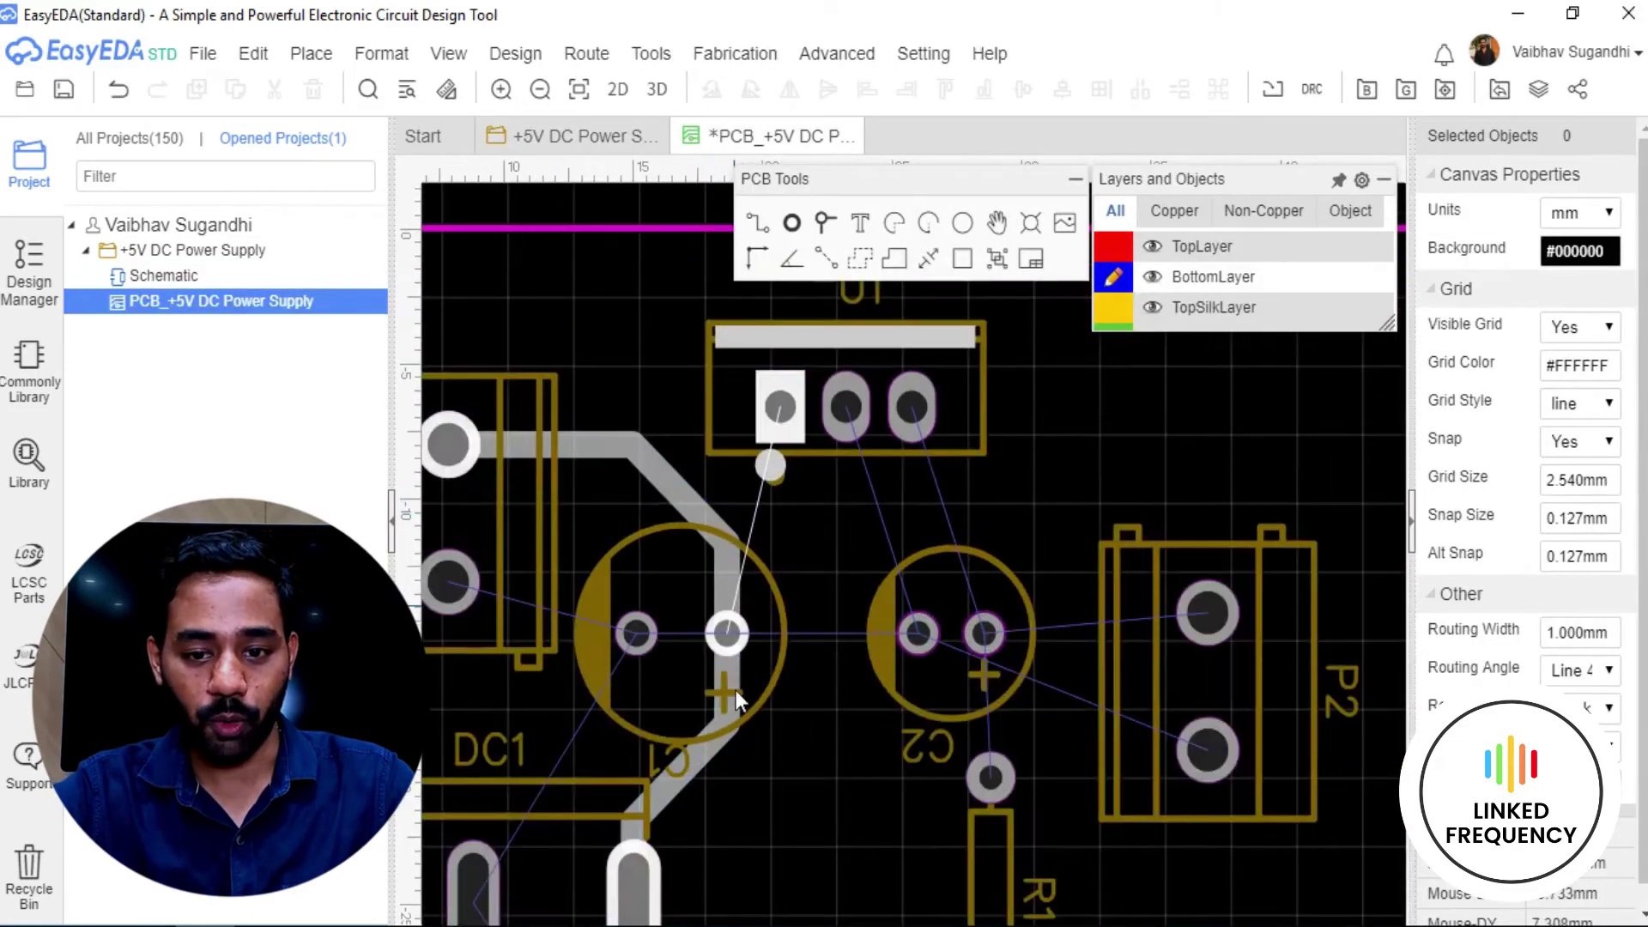
{"action": "left_click", "coordinate": [731, 628]}
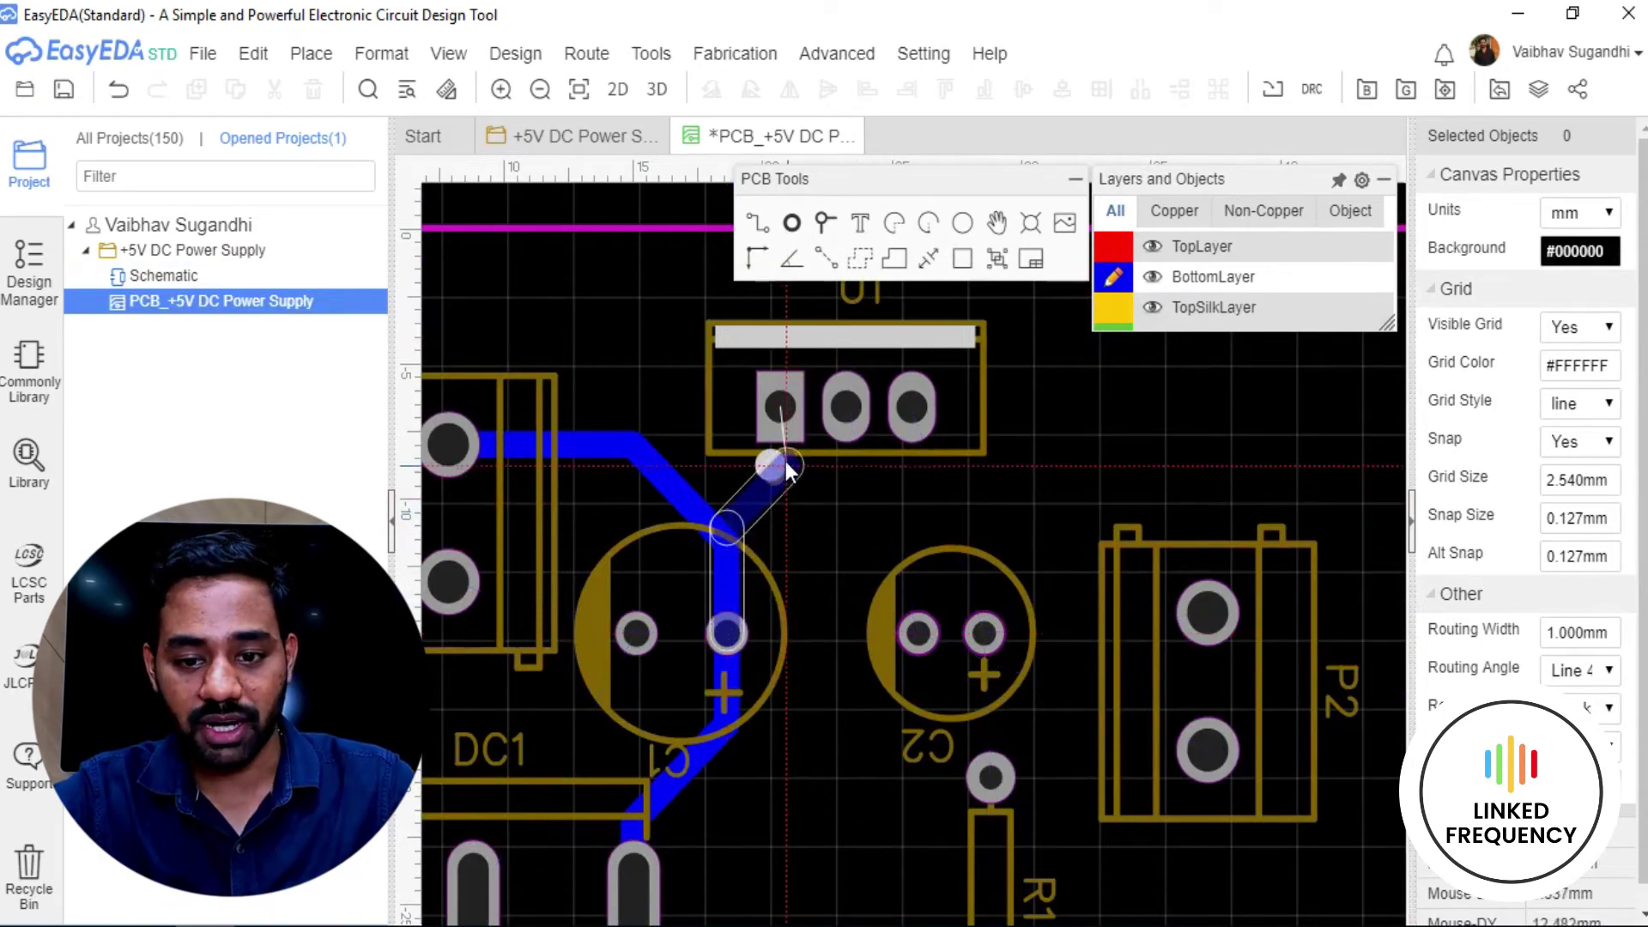
{"action": "left_click", "coordinate": [779, 407]}
{"action": "scroll", "coordinate": [765, 616], "scroll_direction": "up", "scroll_amount": 2}
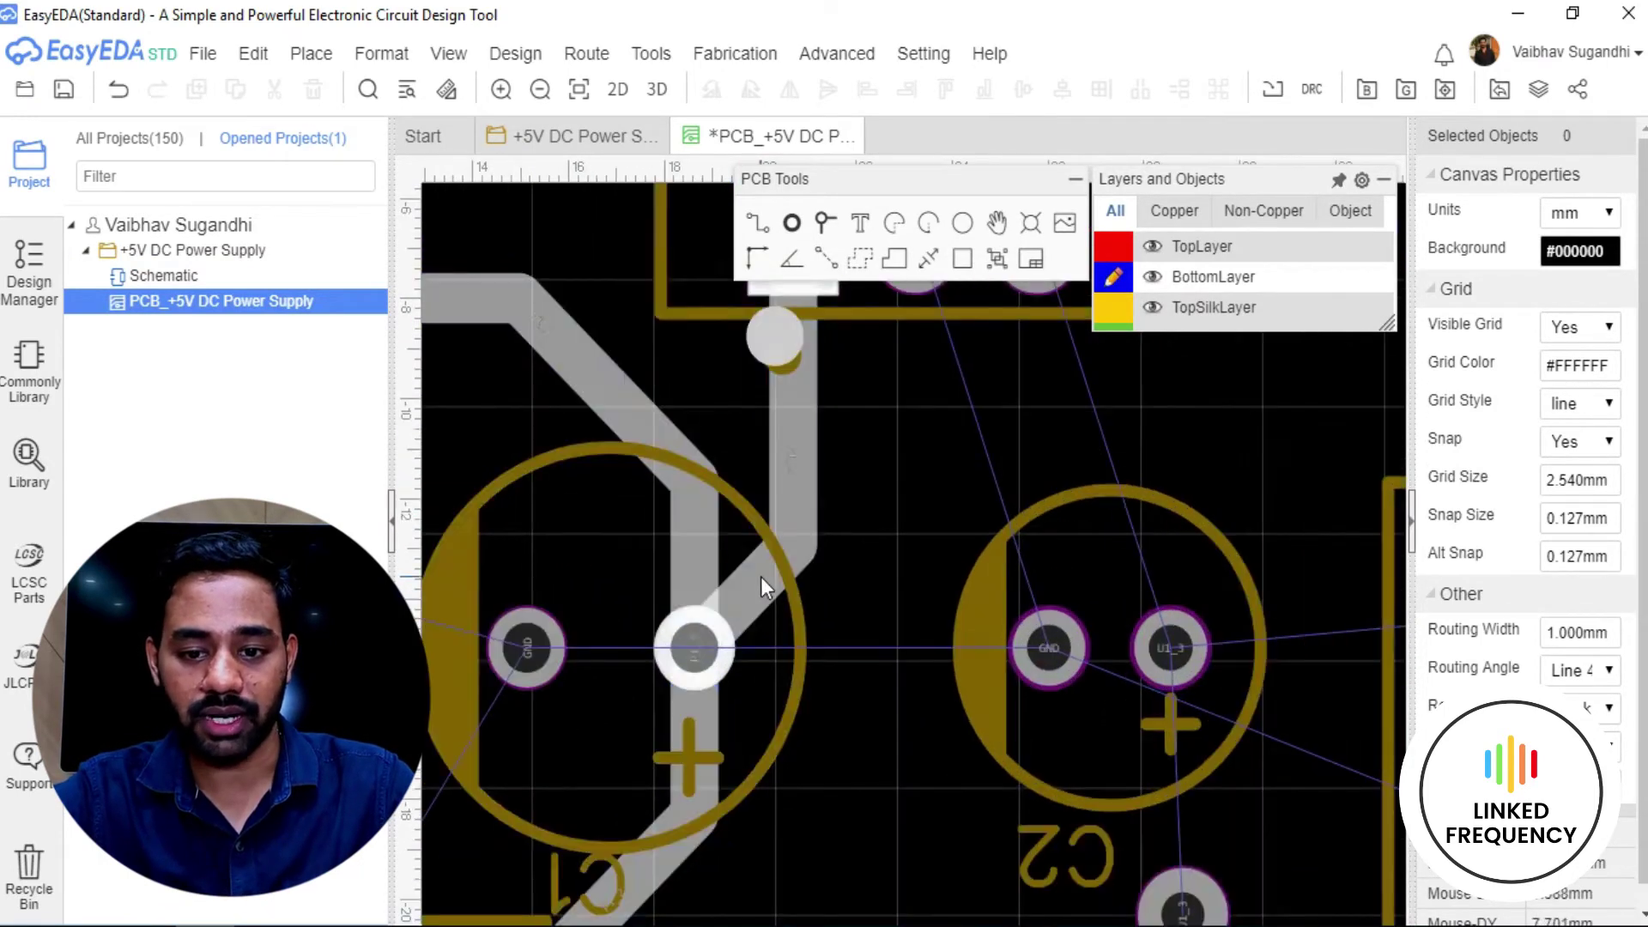
Try shifting the diagonal segment of the C1 to U1 track up to branch off where the P1 track bends.
{"action": "left_click_drag", "start_coordinate": [761, 577], "coordinate": [742, 438]}
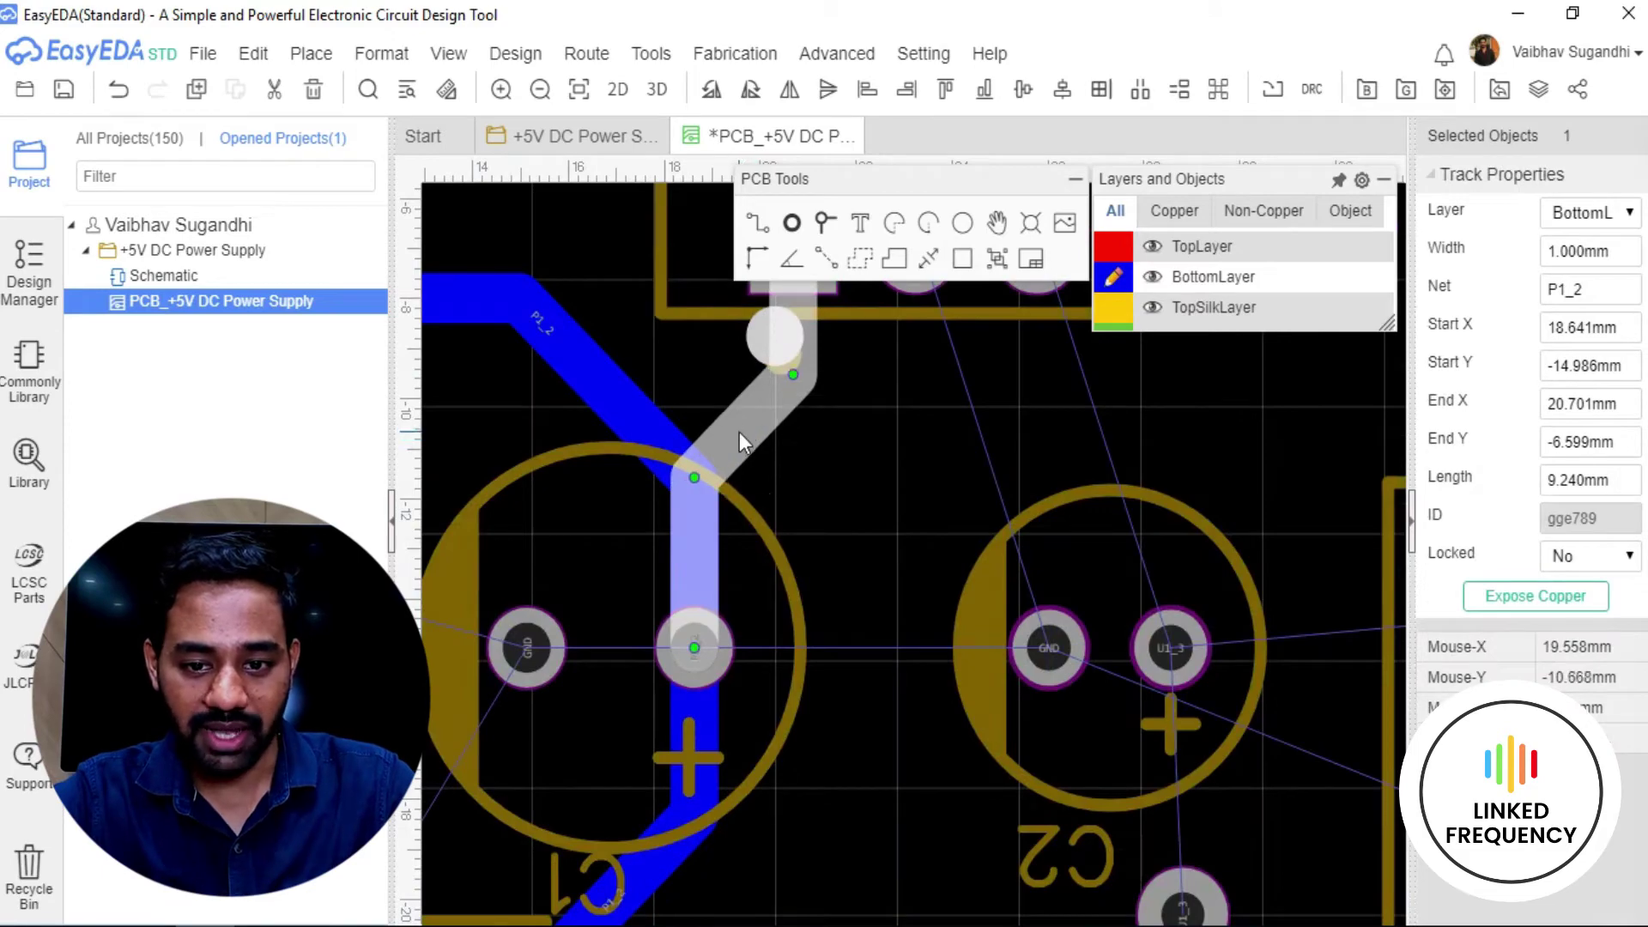
{"action": "left_click", "coordinate": [810, 463]}
{"action": "scroll", "coordinate": [812, 461], "scroll_direction": "down", "scroll_amount": 4}
{"action": "scroll", "coordinate": [798, 448], "scroll_direction": "up", "scroll_amount": 4}
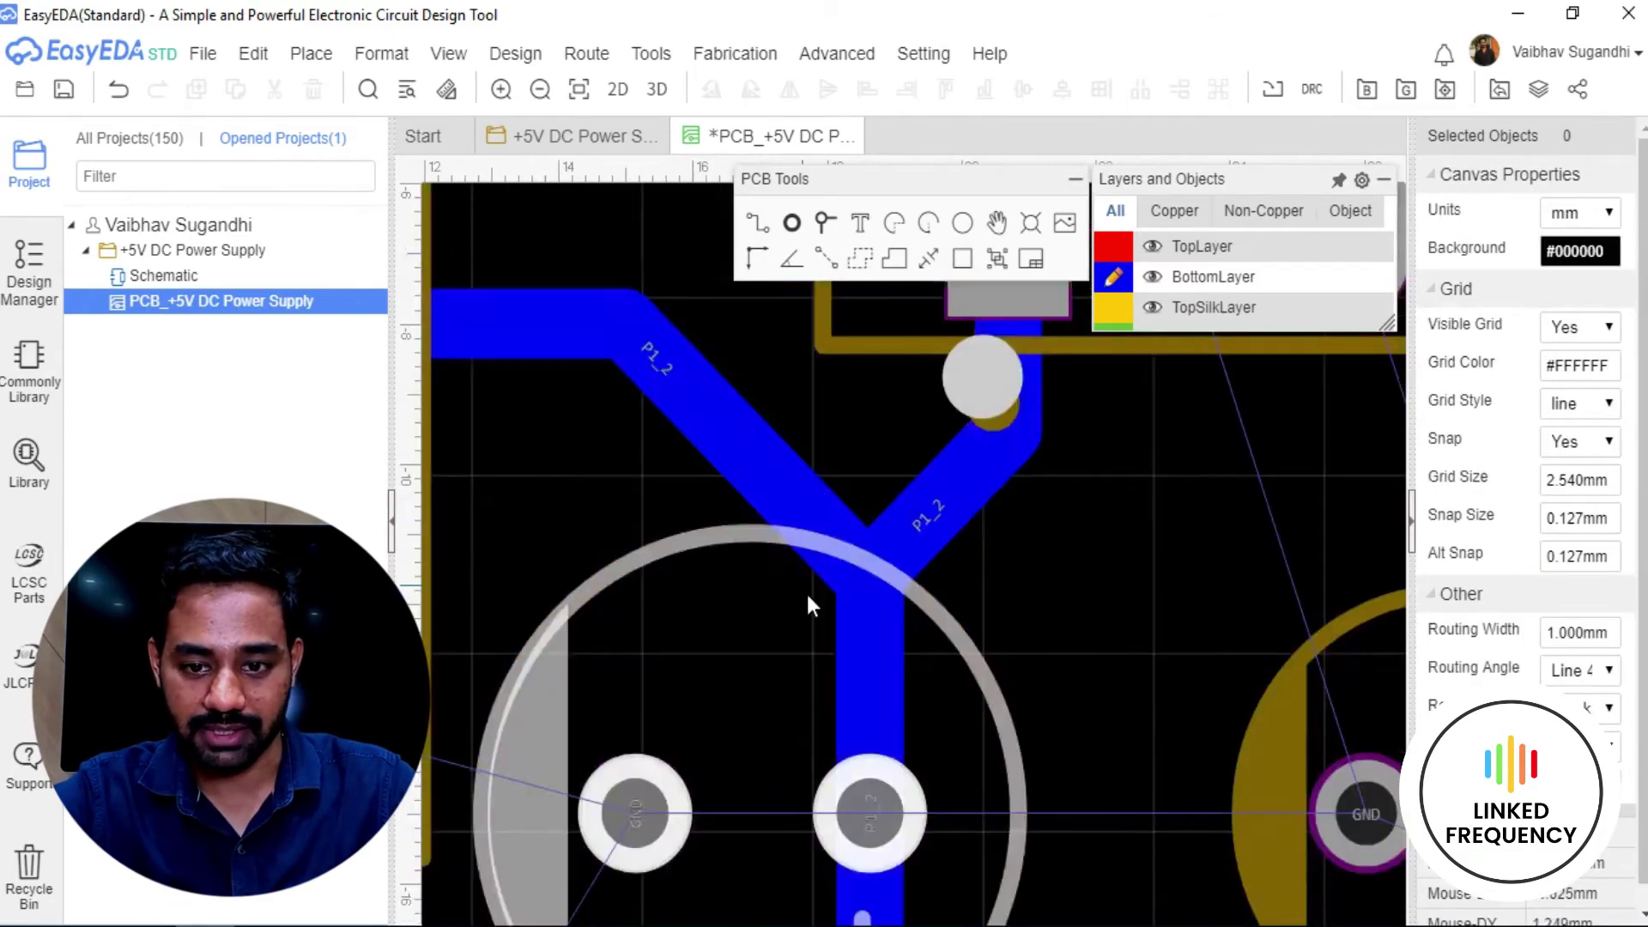
{"action": "scroll", "coordinate": [695, 507], "scroll_direction": "down", "scroll_amount": 2}
{"action": "scroll", "coordinate": [696, 506], "scroll_direction": "up", "scroll_amount": 2}
Shift the diagonal segment of the C1 to U1 track down so it meets the line right beside C1's positive pad.
{"action": "left_click", "coordinate": [637, 447]}
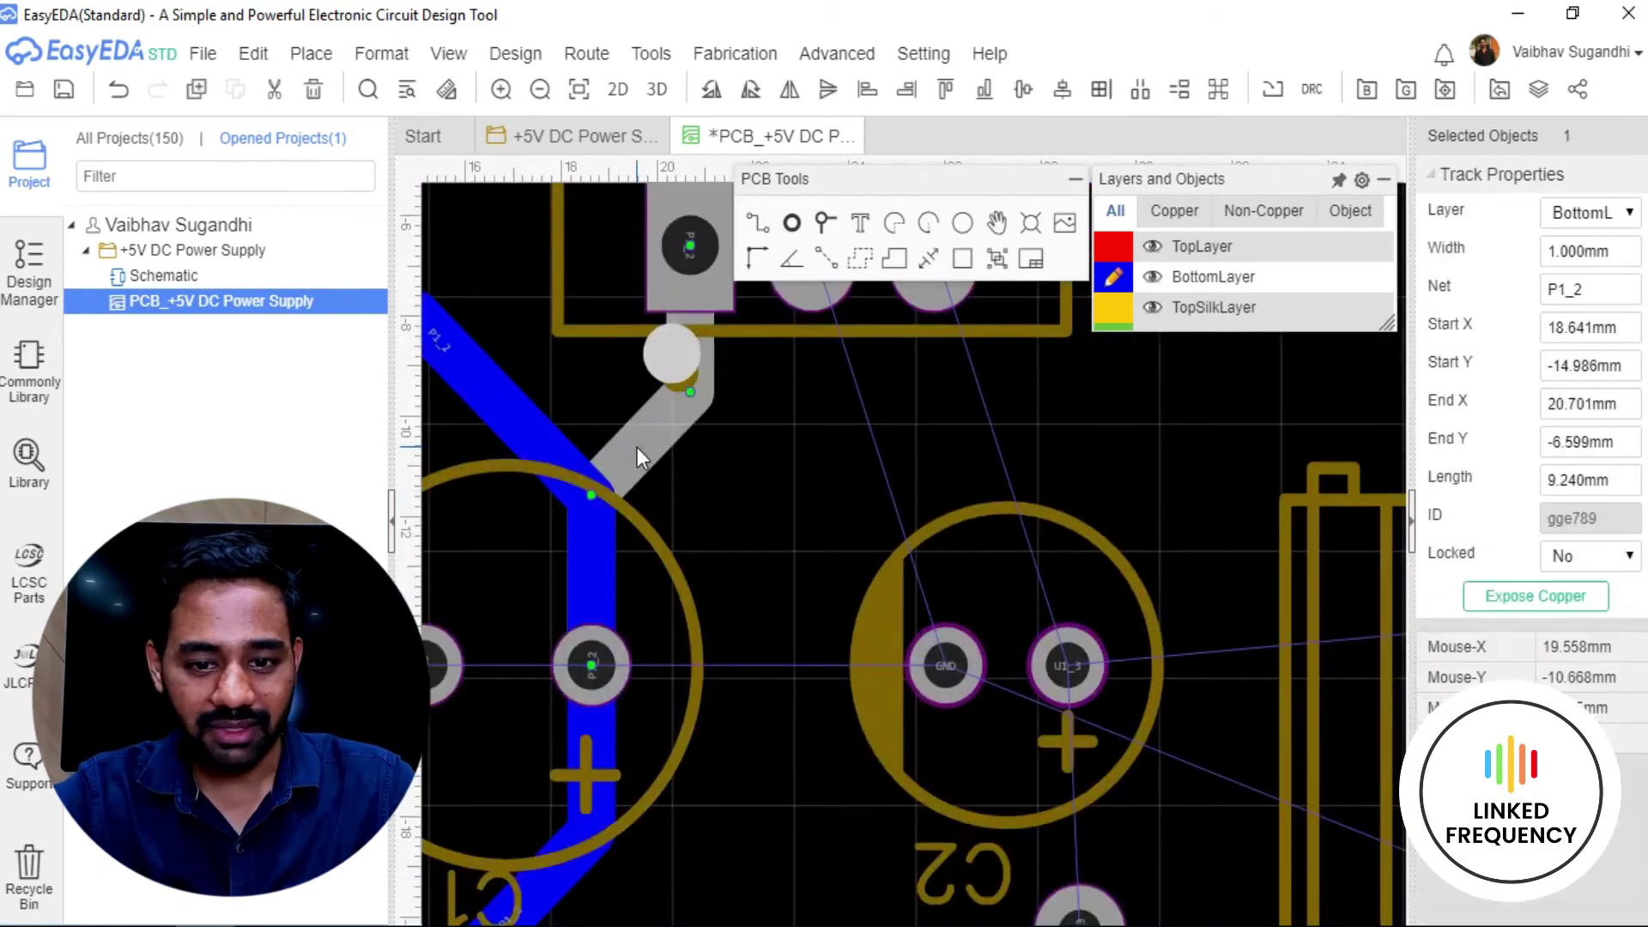
{"action": "left_click_drag", "start_coordinate": [699, 589], "coordinate": [704, 594]}
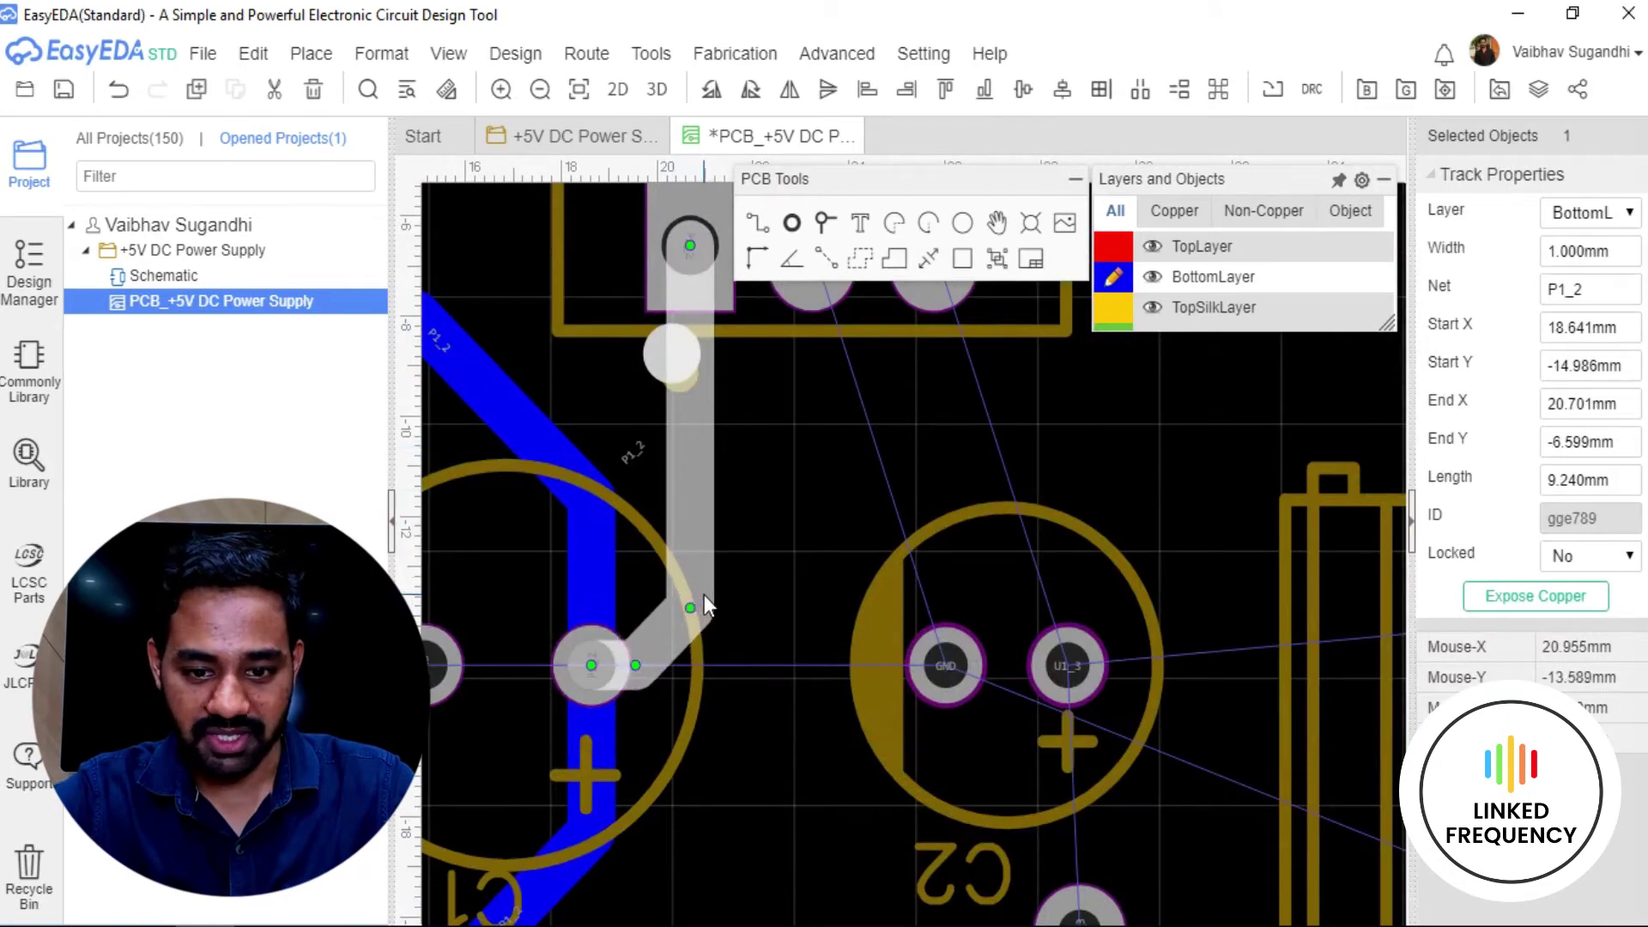
{"action": "left_click", "coordinate": [774, 502]}
{"action": "scroll", "coordinate": [770, 604], "scroll_direction": "down", "scroll_amount": 3}
{"action": "scroll", "coordinate": [671, 524], "scroll_direction": "up", "scroll_amount": 1}
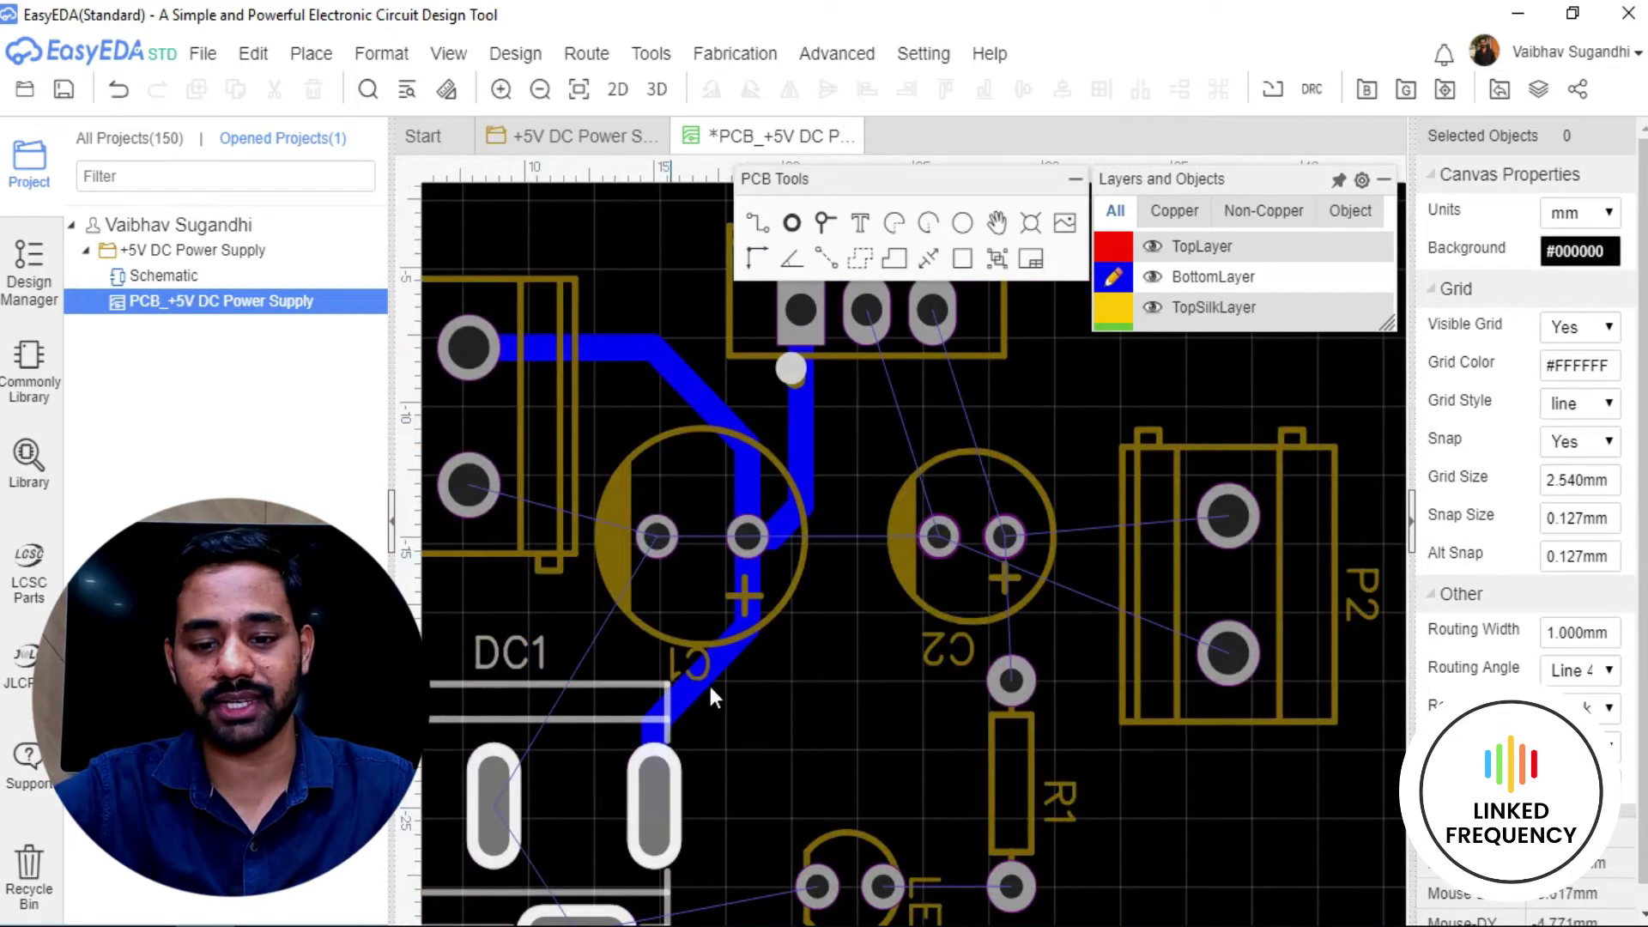
Route a 1 mm wide BottomLayer track from U1's output pad to C2's positive pad.
{"action": "right_click_drag", "start_coordinate": [850, 513], "coordinate": [812, 659]}
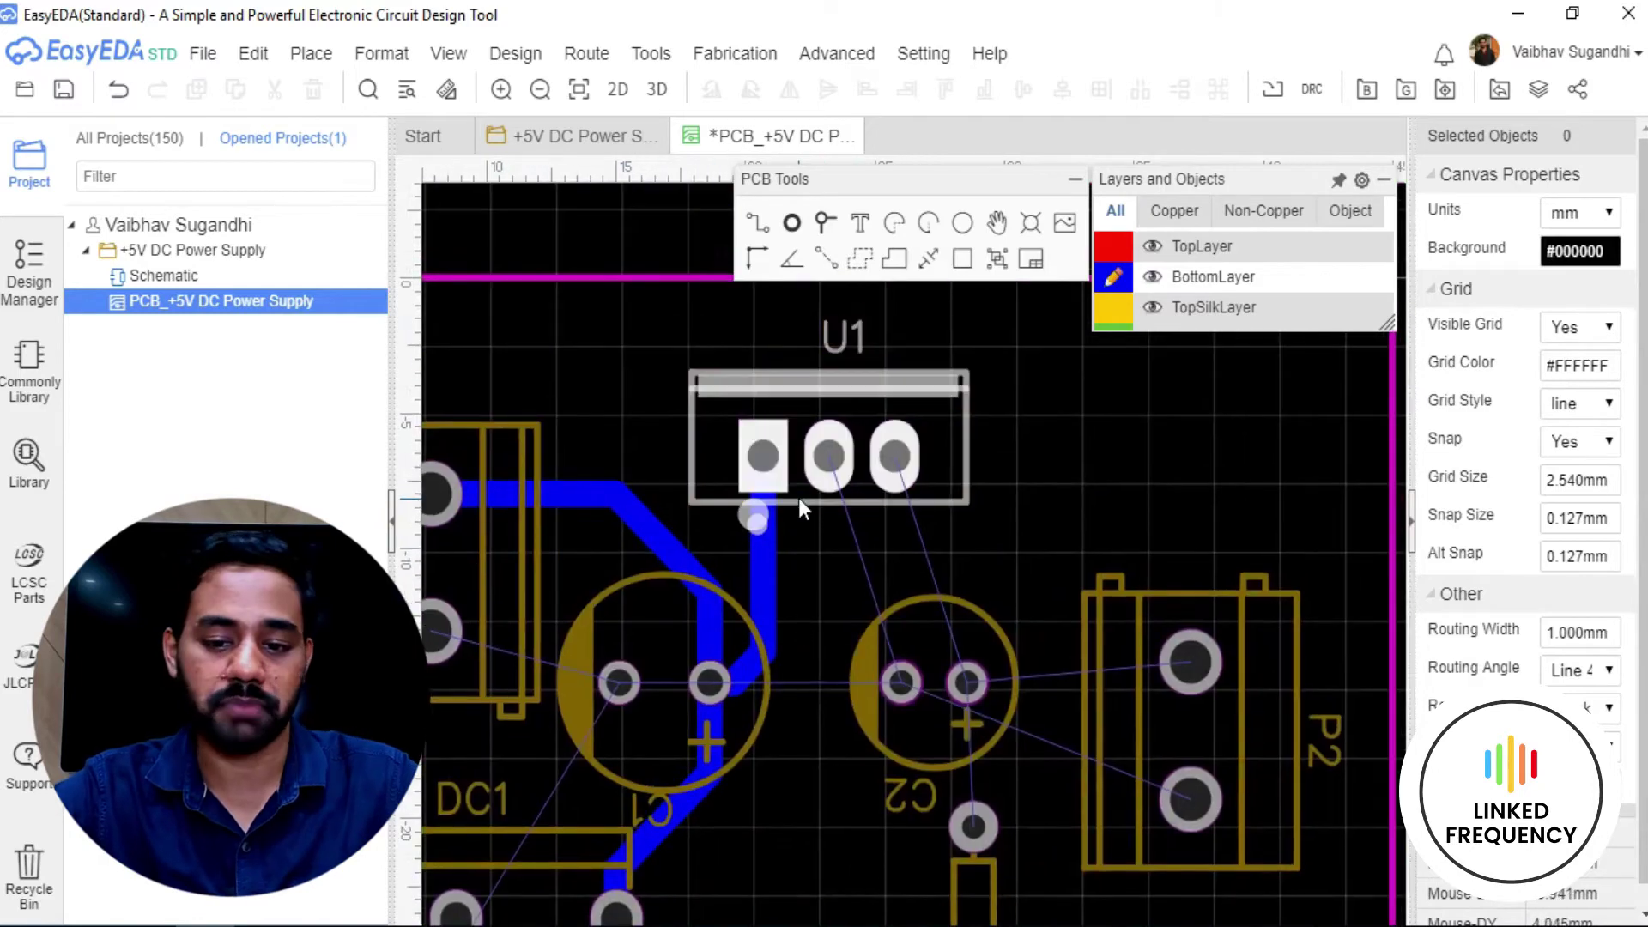
{"action": "scroll", "coordinate": [795, 548], "scroll_direction": "down", "scroll_amount": 2}
{"action": "scroll", "coordinate": [649, 619], "scroll_direction": "up", "scroll_amount": 5}
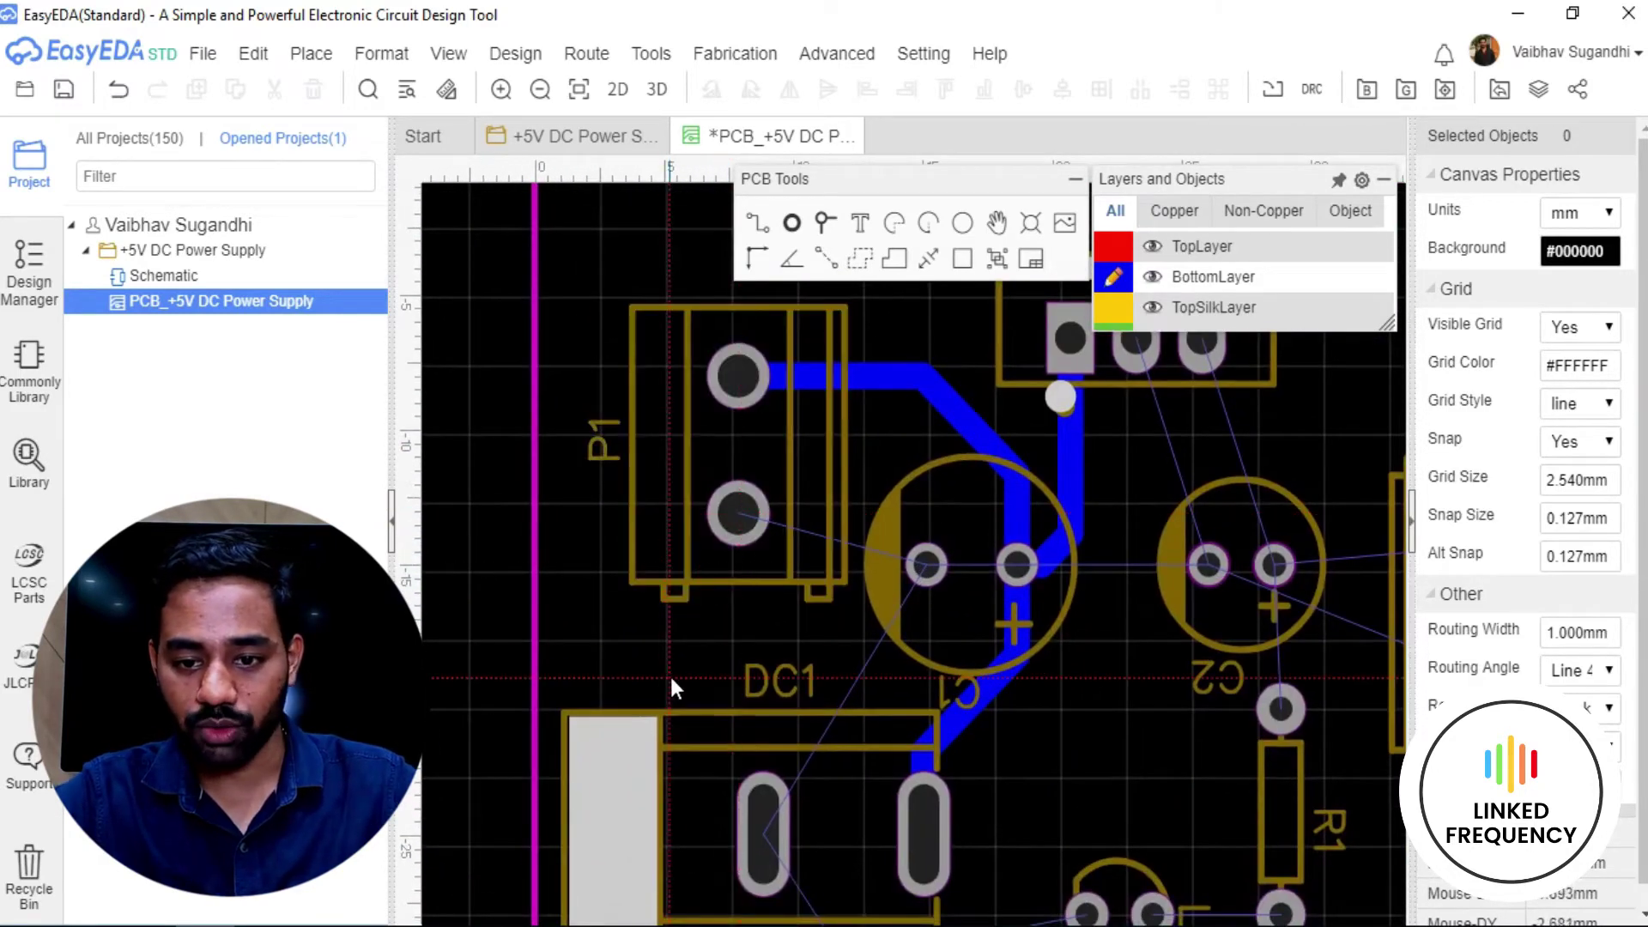
{"action": "scroll", "coordinate": [1059, 668], "scroll_direction": "down", "scroll_amount": 2}
{"action": "right_click_drag", "start_coordinate": [1060, 667], "coordinate": [745, 716]}
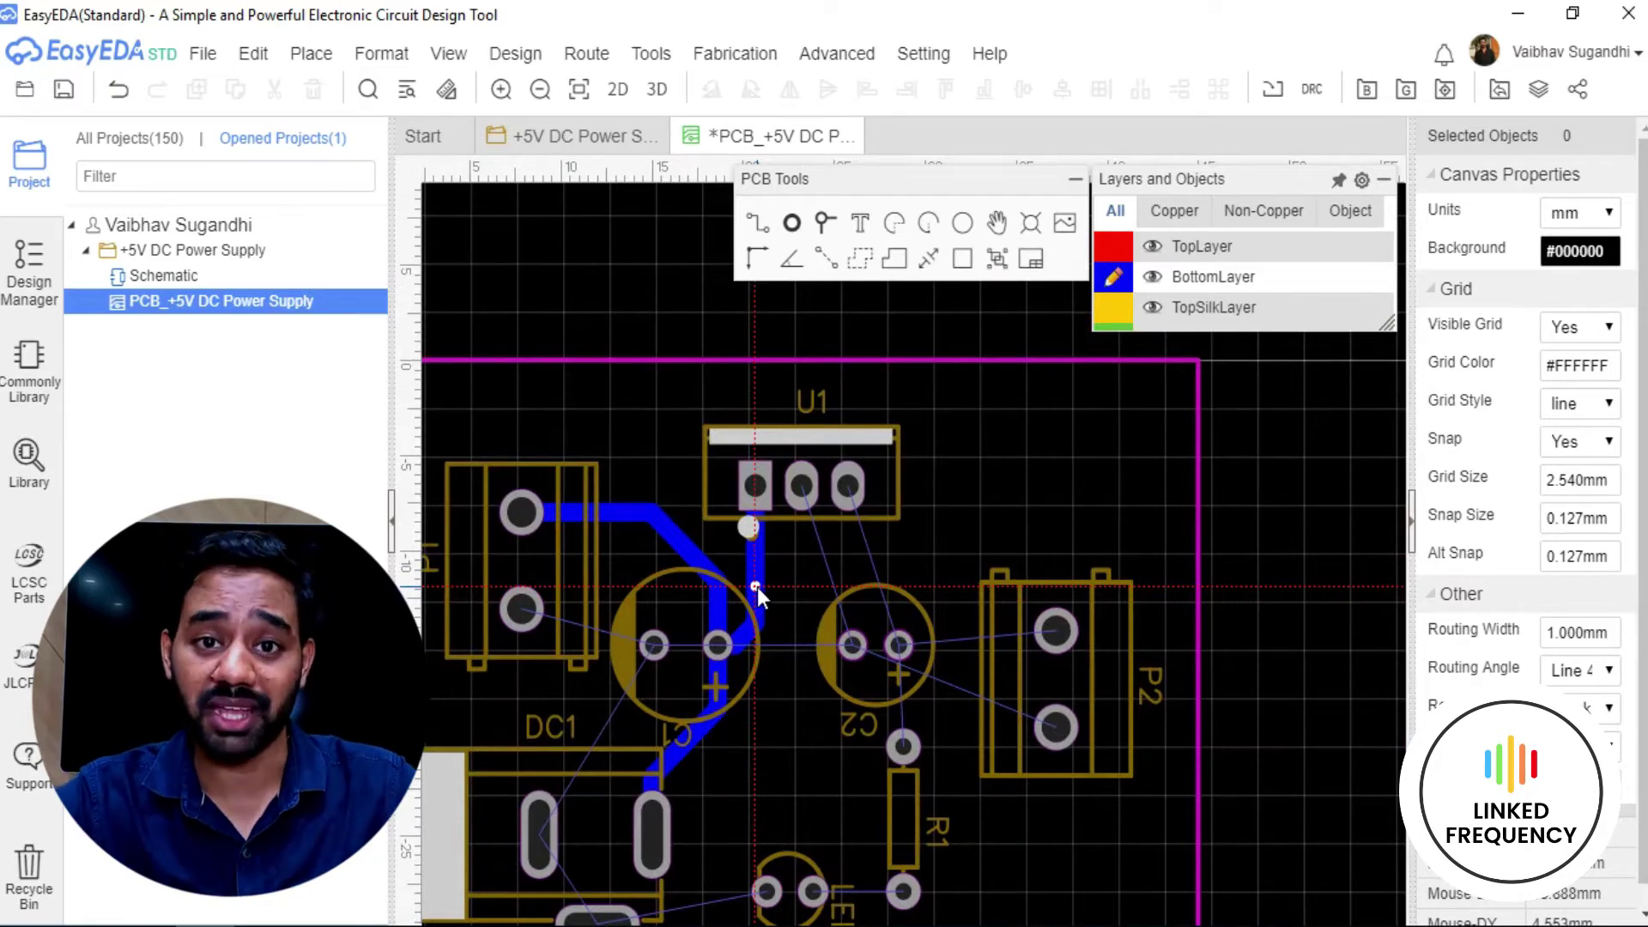
{"action": "left_click", "coordinate": [755, 622]}
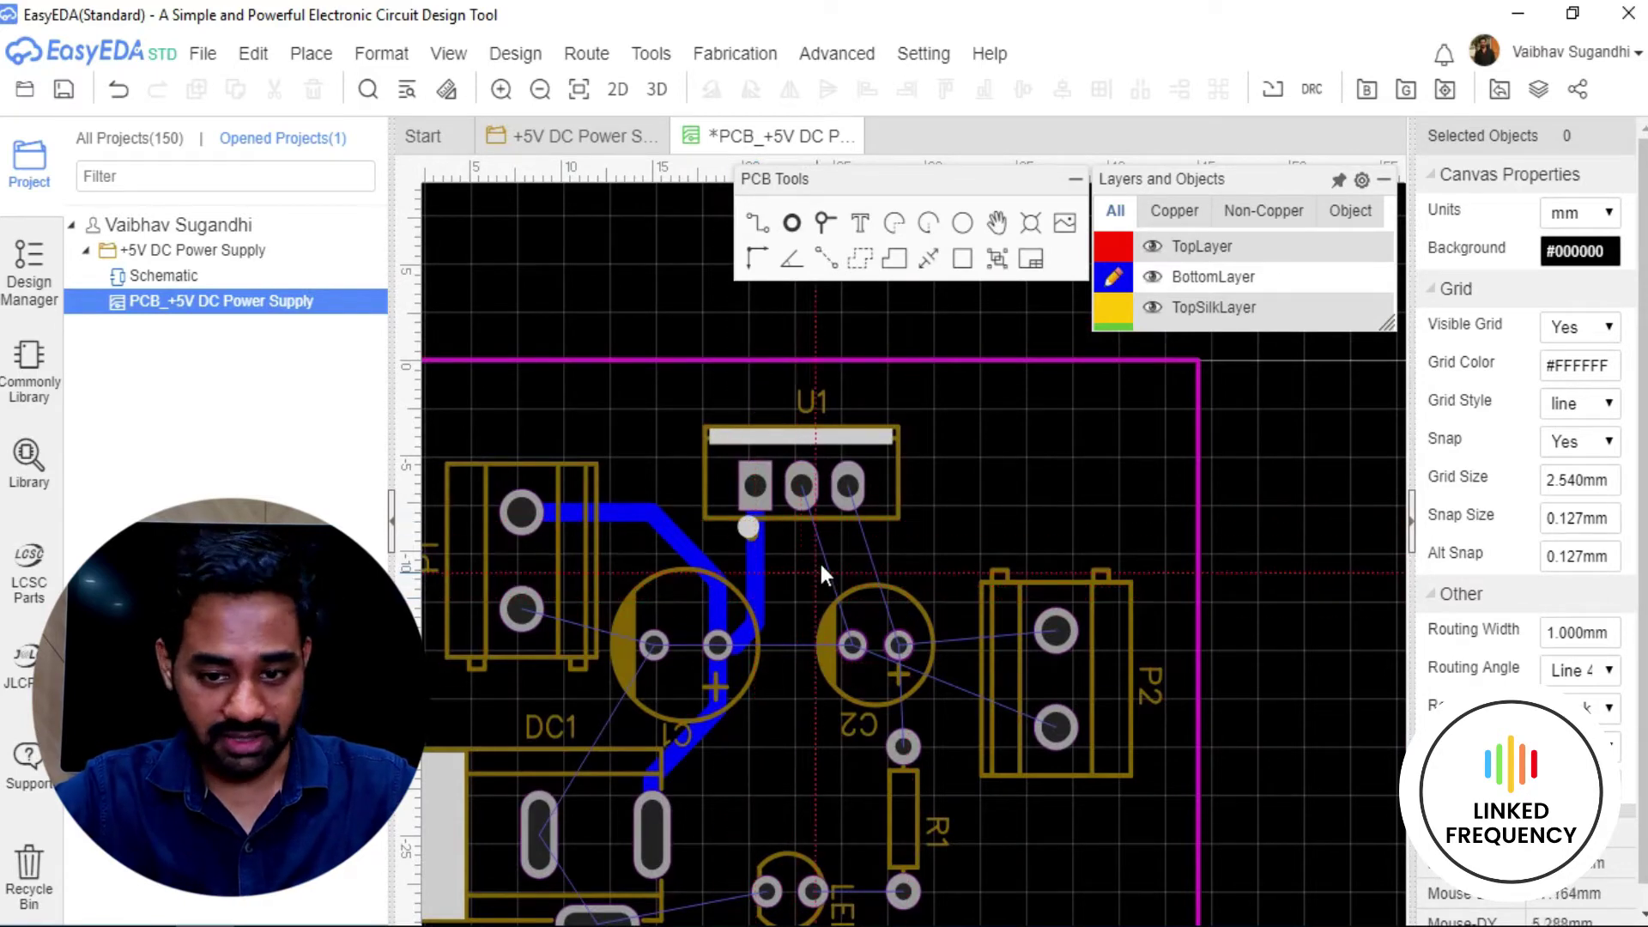
{"action": "left_click", "coordinate": [851, 484]}
{"action": "left_click", "coordinate": [902, 643]}
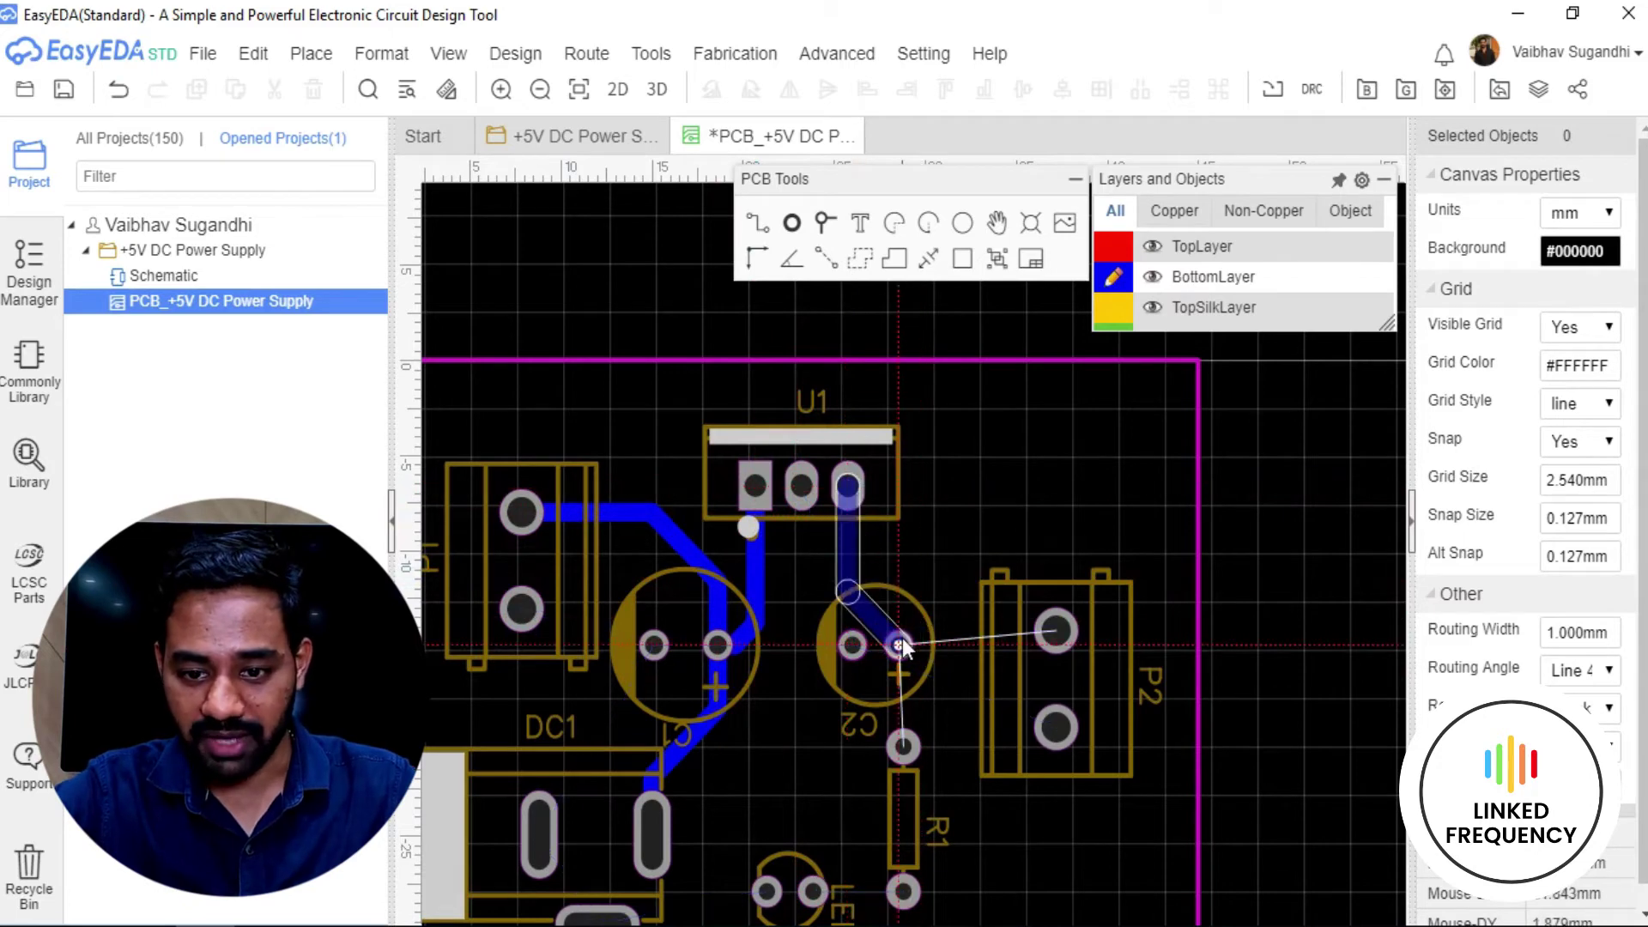
Reposition the diagonal segment of the U1 to C2 track so its lower bend sits just above C2's positive pad.
{"action": "scroll", "coordinate": [867, 637], "scroll_direction": "up", "scroll_amount": 3}
{"action": "left_click_drag", "start_coordinate": [866, 637], "coordinate": [913, 518]}
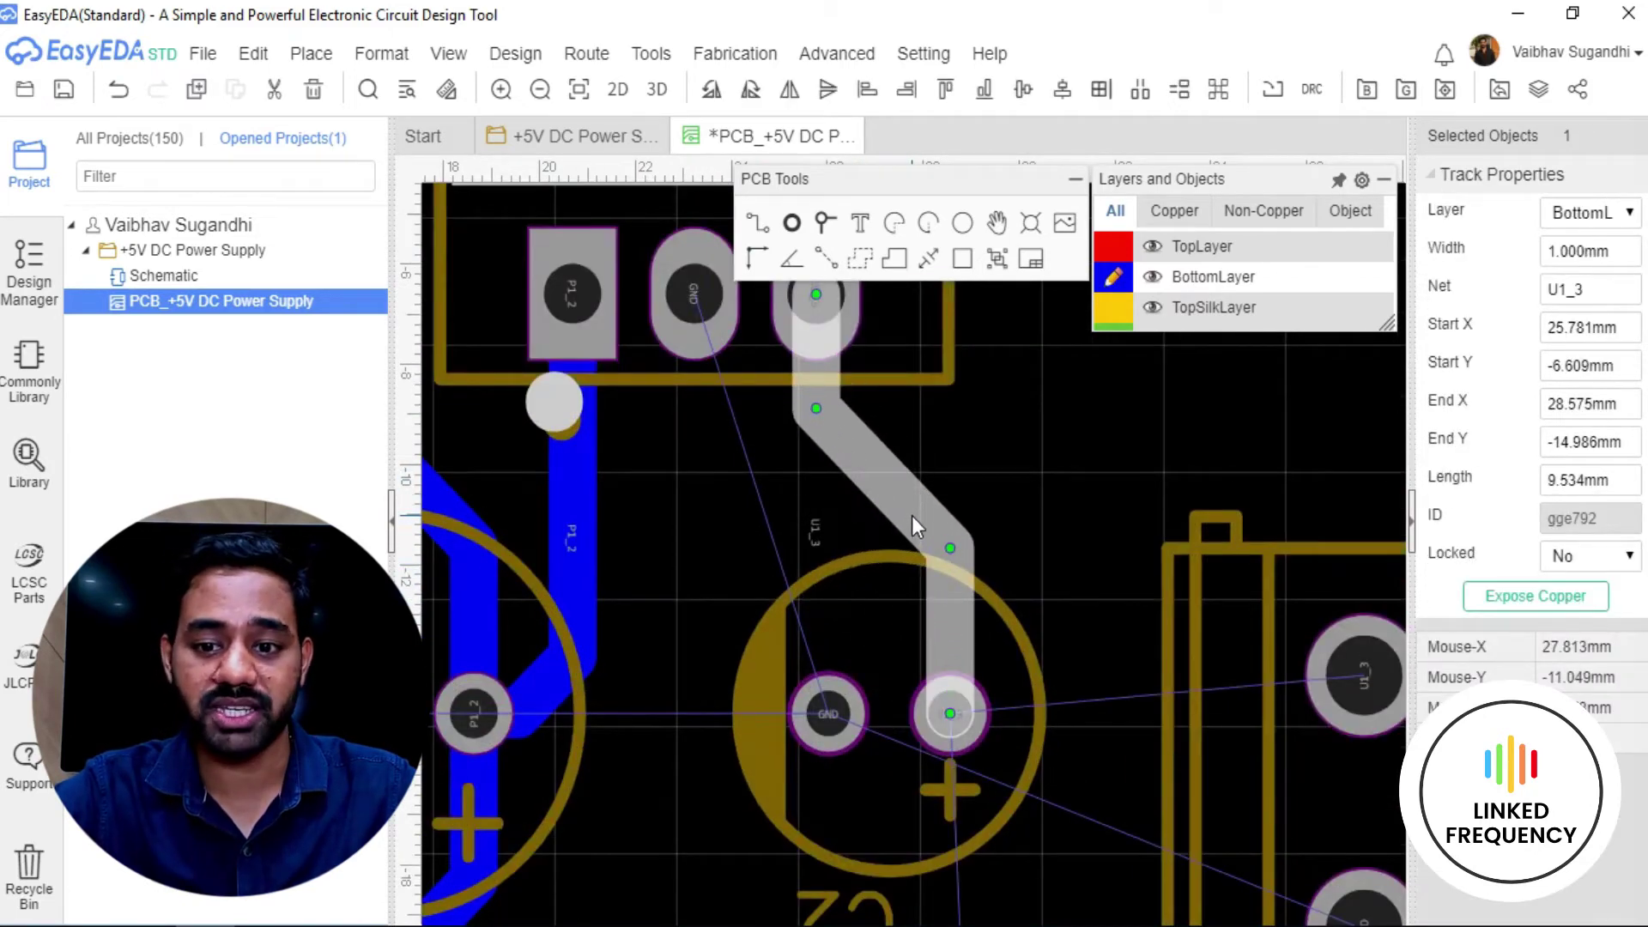
{"action": "scroll", "coordinate": [751, 501], "scroll_direction": "down", "scroll_amount": 2}
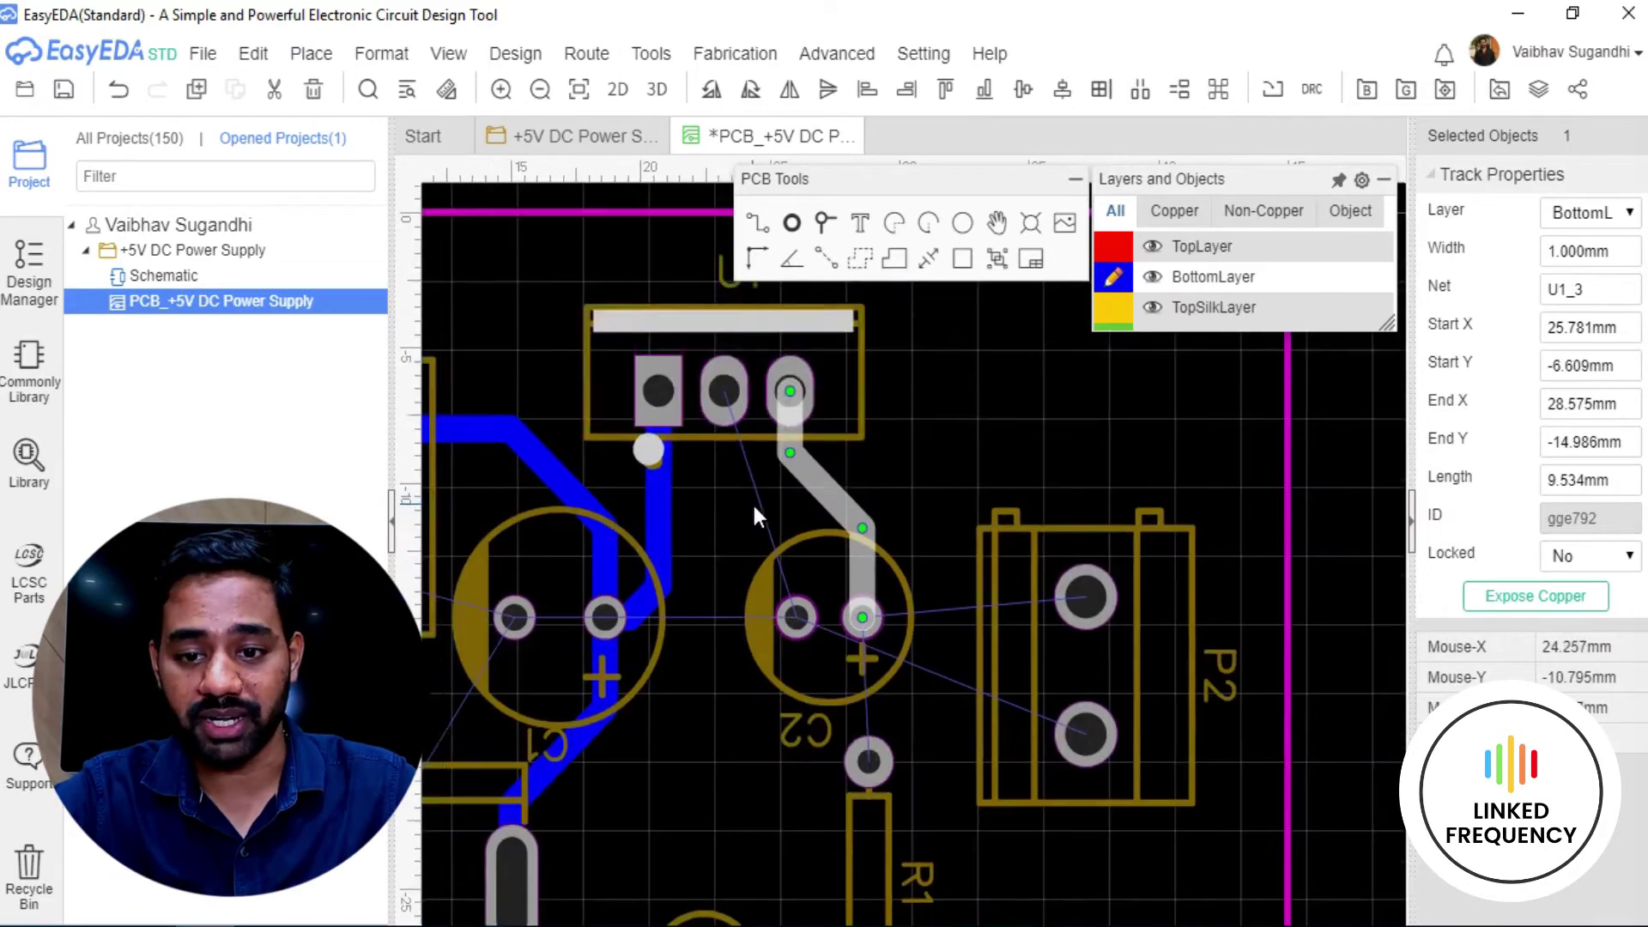
{"action": "scroll", "coordinate": [719, 448], "scroll_direction": "up", "scroll_amount": 3}
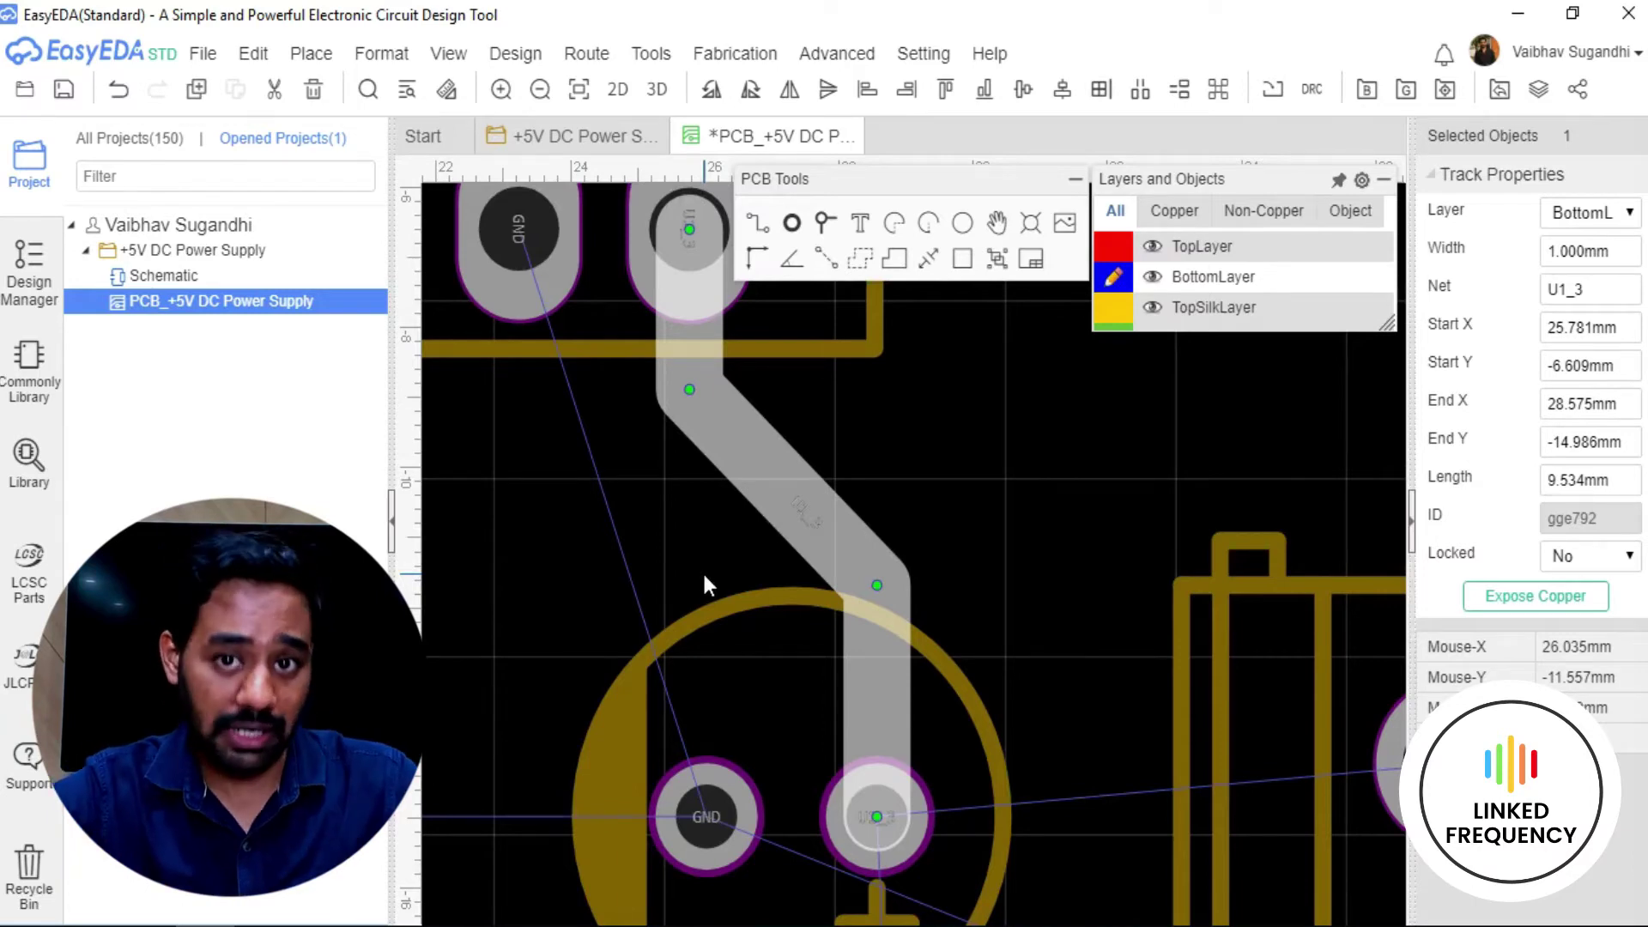
{"action": "left_click_drag", "start_coordinate": [796, 513], "coordinate": [790, 660]}
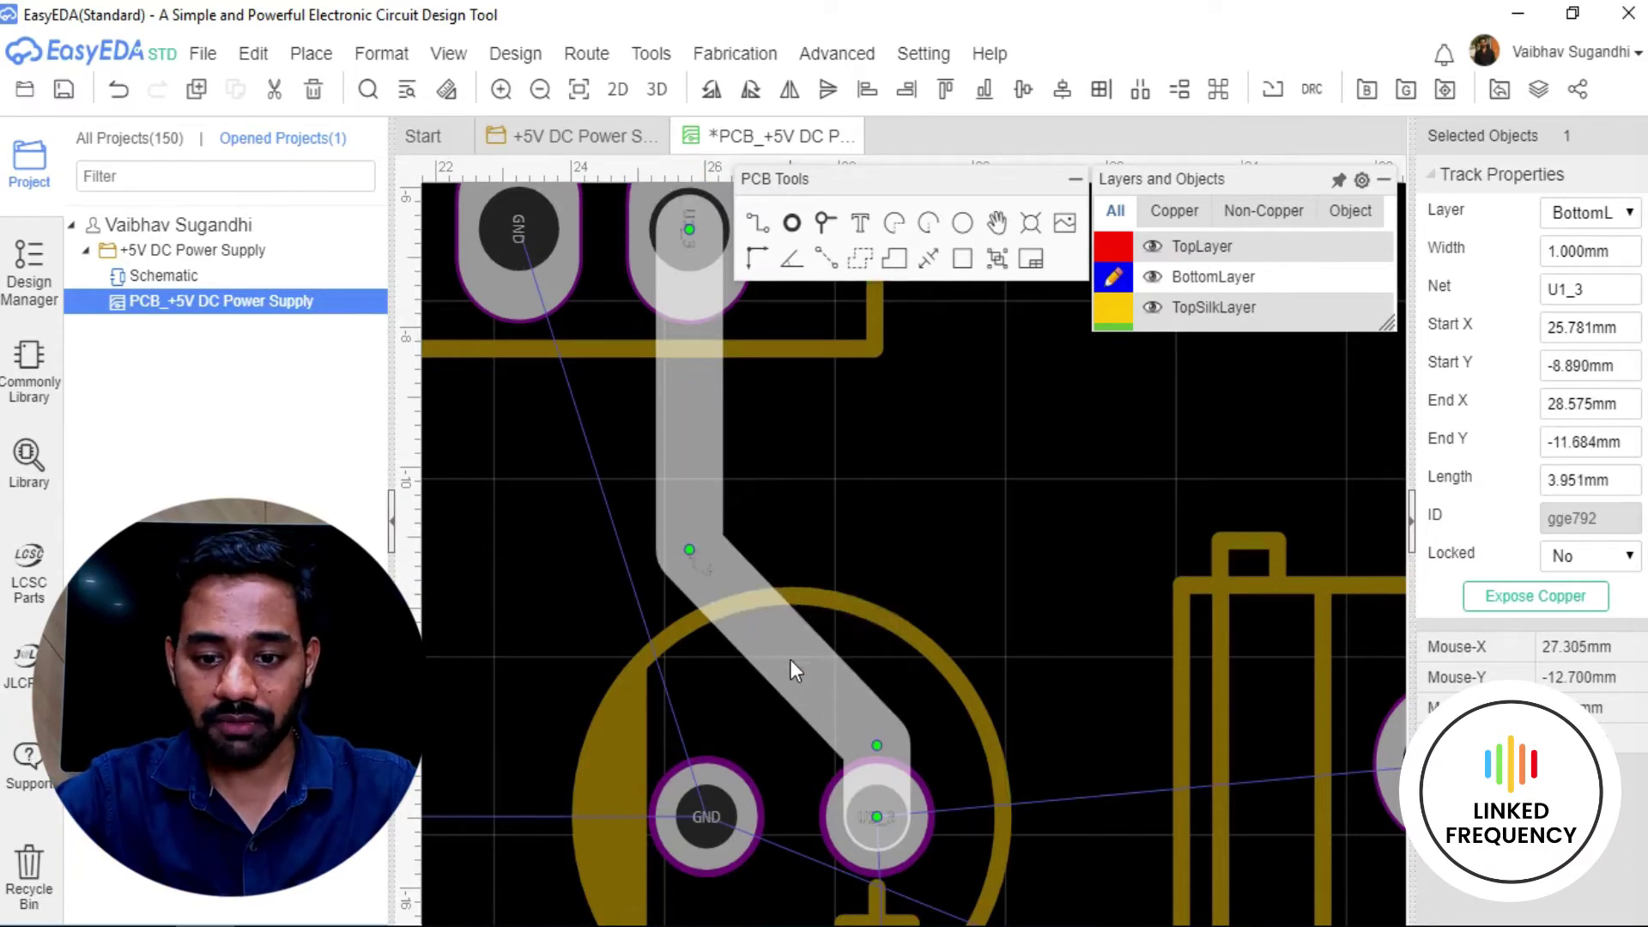
Try shifting the diagonal segment of the U1 to C2 track down so it runs straight into C2's positive pad.
{"action": "scroll", "coordinate": [728, 762], "scroll_direction": "up", "scroll_amount": 2}
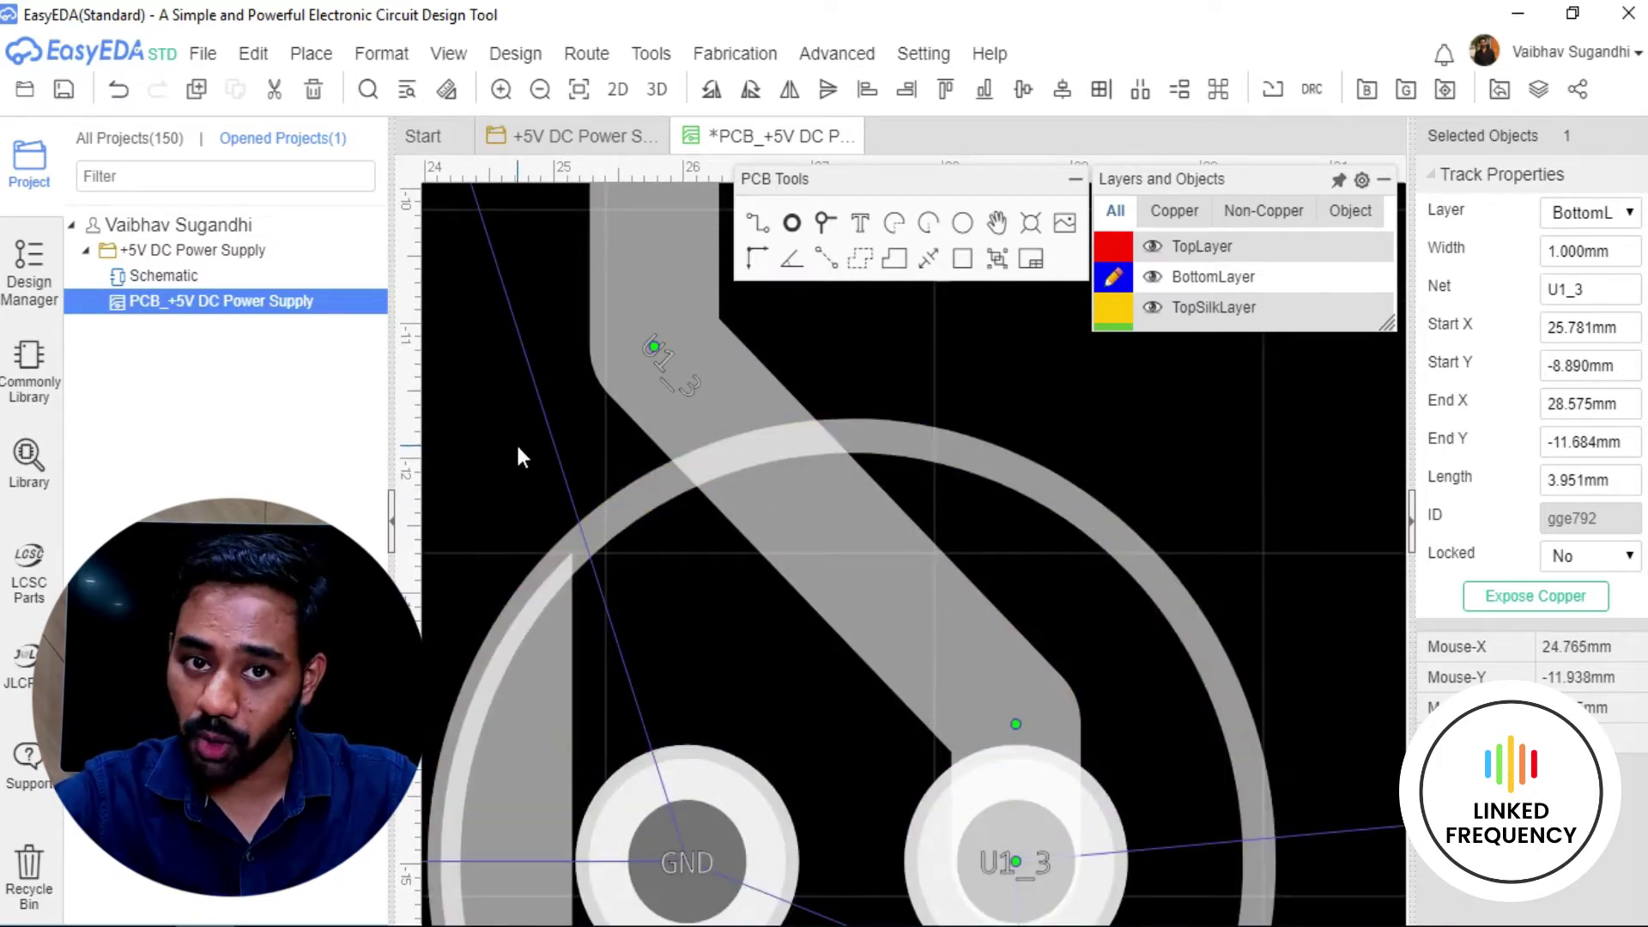
{"action": "scroll", "coordinate": [516, 442], "scroll_direction": "down", "scroll_amount": 3}
{"action": "scroll", "coordinate": [543, 469], "scroll_direction": "up", "scroll_amount": 2}
{"action": "left_click_drag", "start_coordinate": [629, 501], "coordinate": [620, 563]}
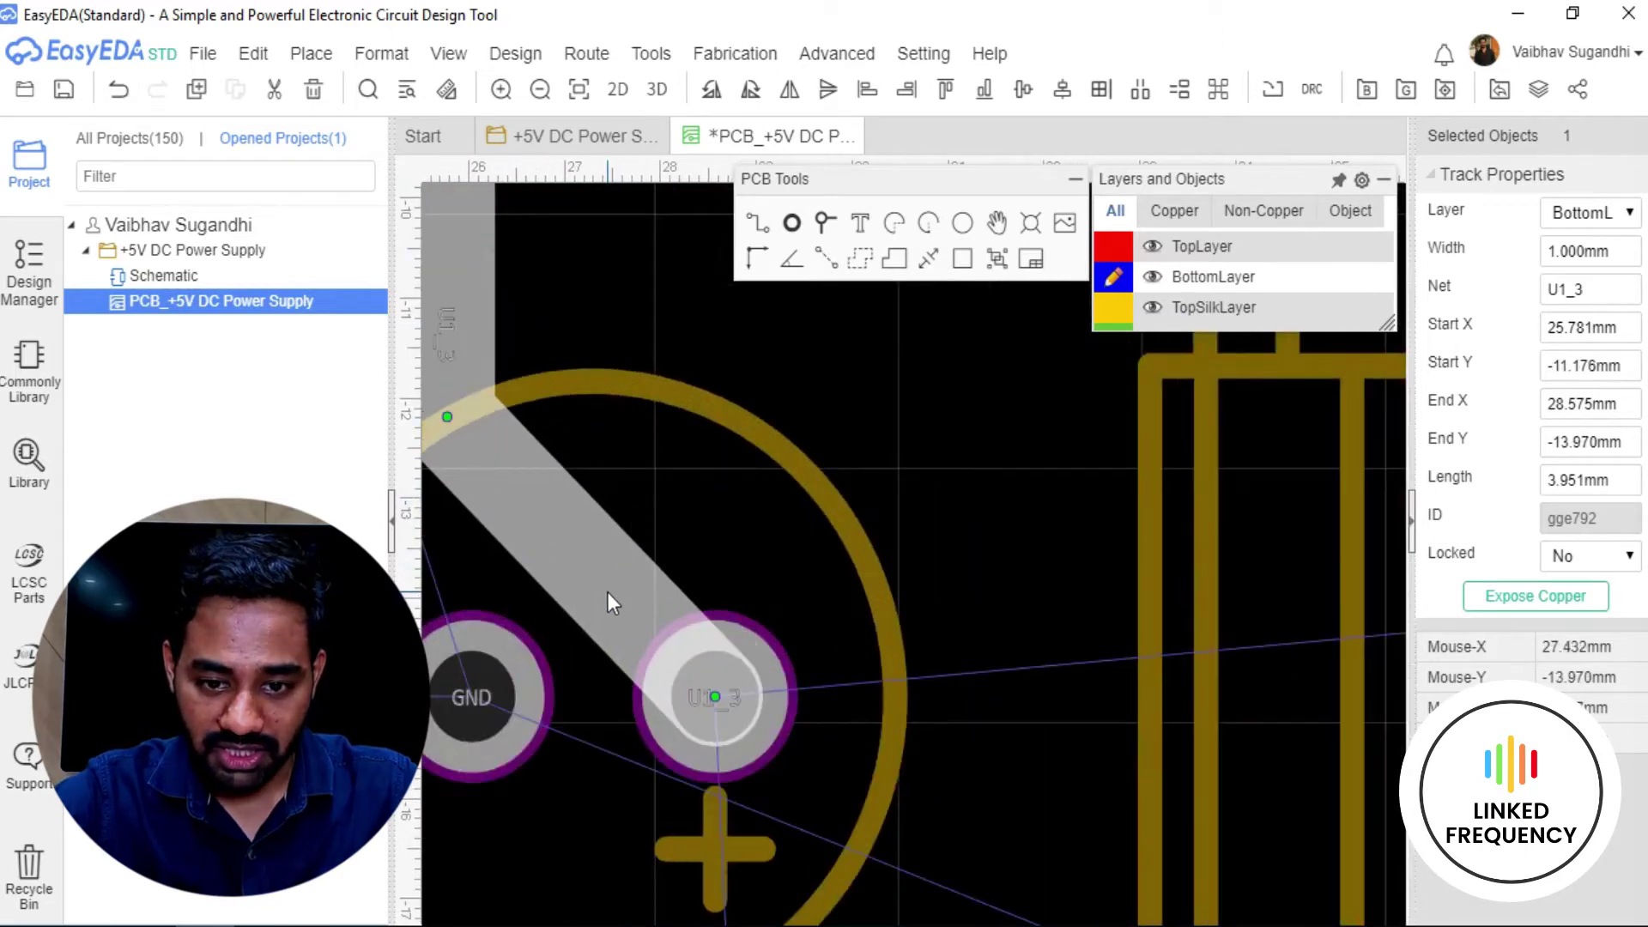
{"action": "right_click_drag", "start_coordinate": [625, 626], "coordinate": [930, 527]}
{"action": "scroll", "coordinate": [810, 559], "scroll_direction": "up", "scroll_amount": 1}
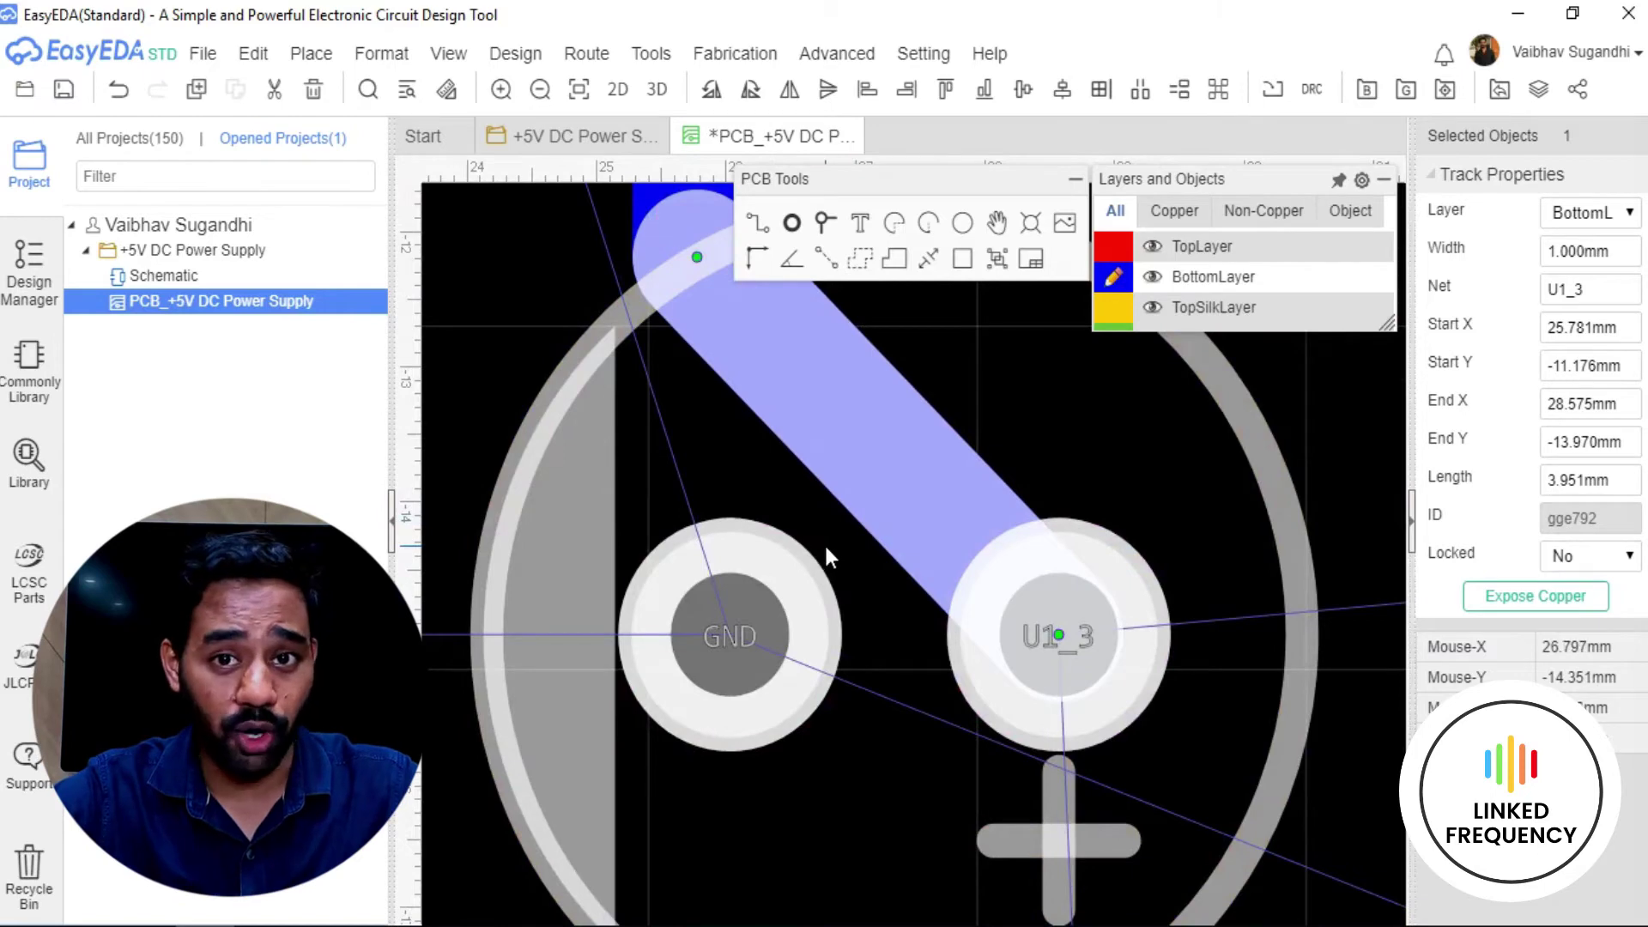
{"action": "scroll", "coordinate": [824, 543], "scroll_direction": "down", "scroll_amount": 4}
{"action": "left_click", "coordinate": [875, 489]}
Try moving the diagonal segment of the U1 to C2 track up so its upper bend sits just below U1's outline.
{"action": "right_click_drag", "start_coordinate": [876, 490], "coordinate": [700, 709]}
{"action": "scroll", "coordinate": [699, 709], "scroll_direction": "up", "scroll_amount": 2}
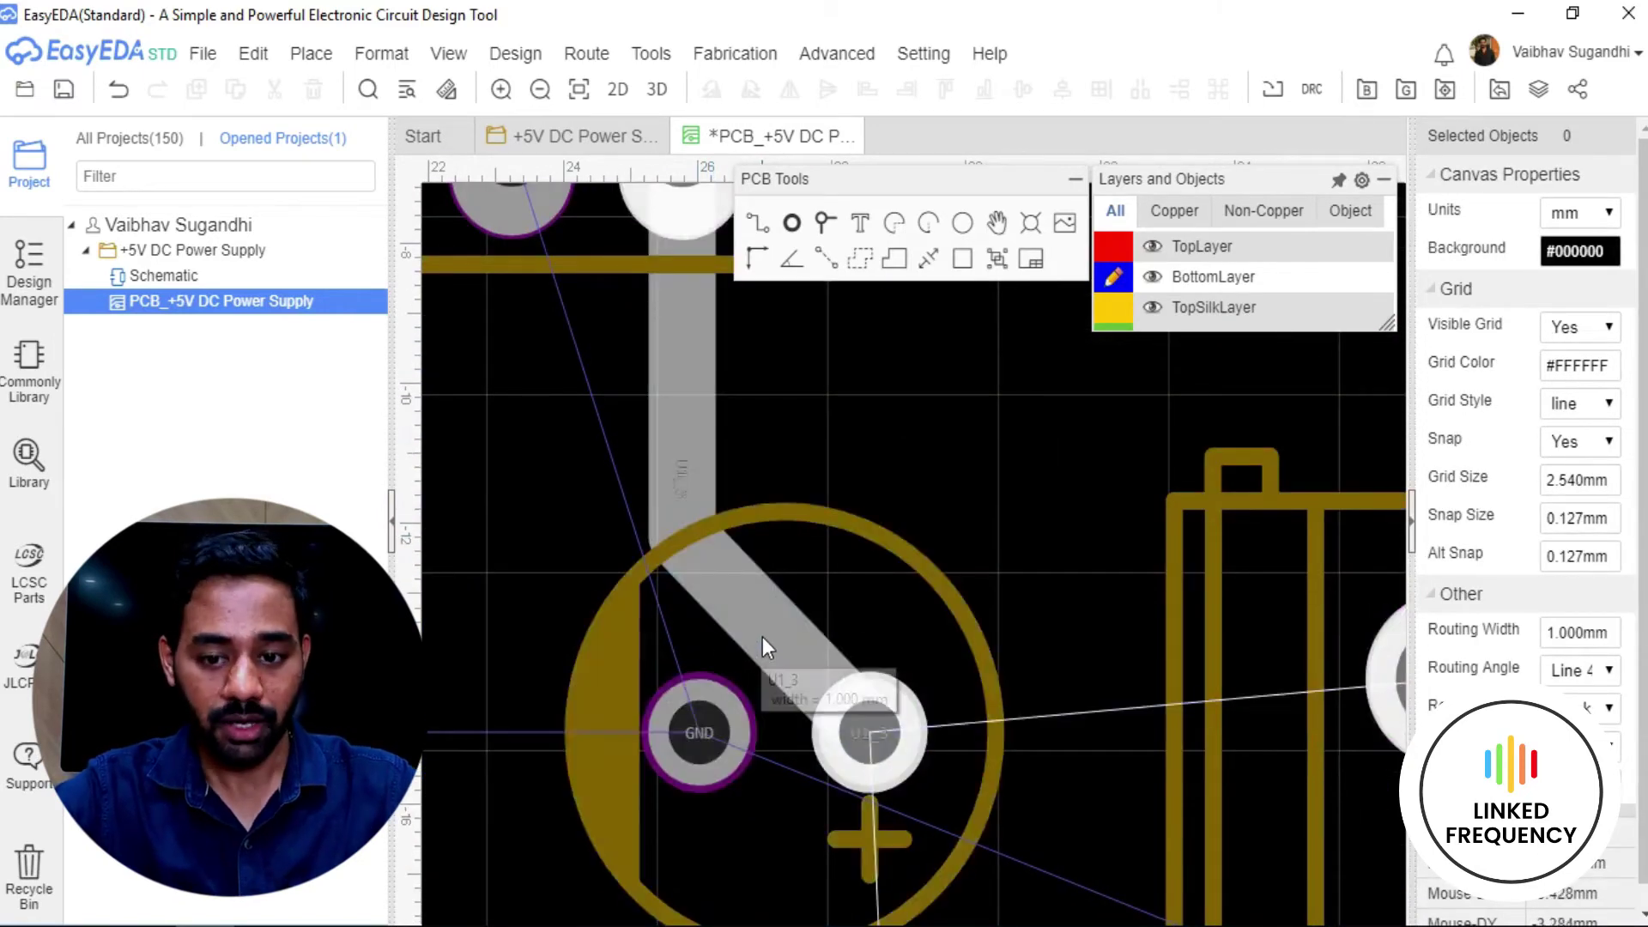
{"action": "left_click_drag", "start_coordinate": [762, 626], "coordinate": [792, 426]}
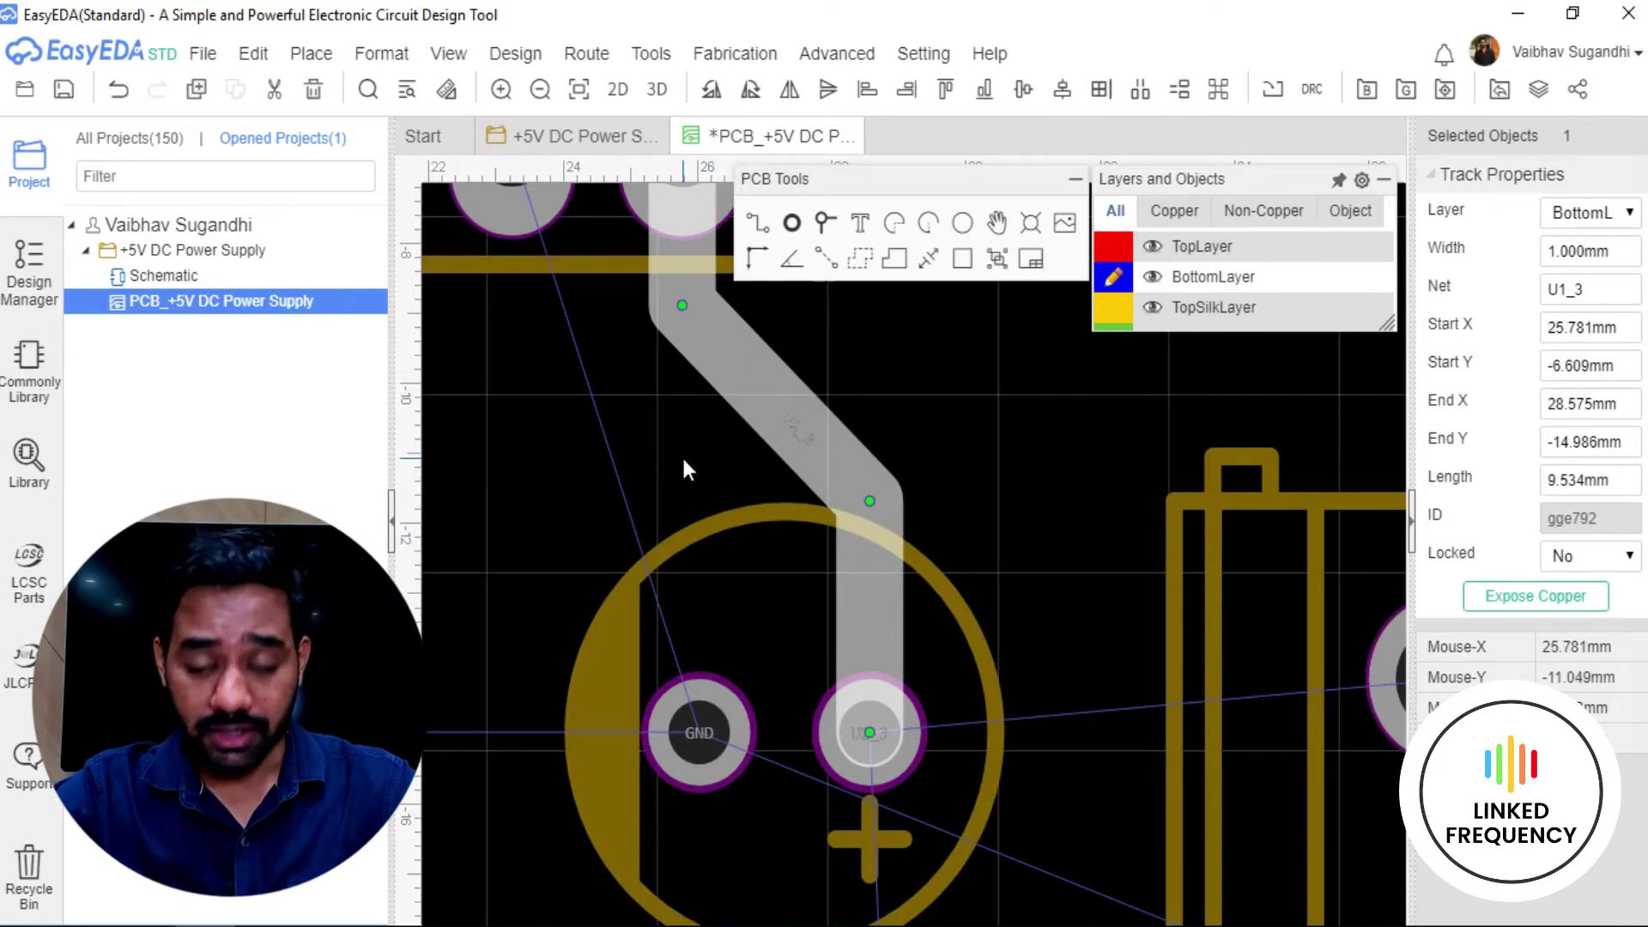
{"action": "scroll", "coordinate": [682, 455], "scroll_direction": "down", "scroll_amount": 3}
{"action": "scroll", "coordinate": [837, 614], "scroll_direction": "up", "scroll_amount": 2}
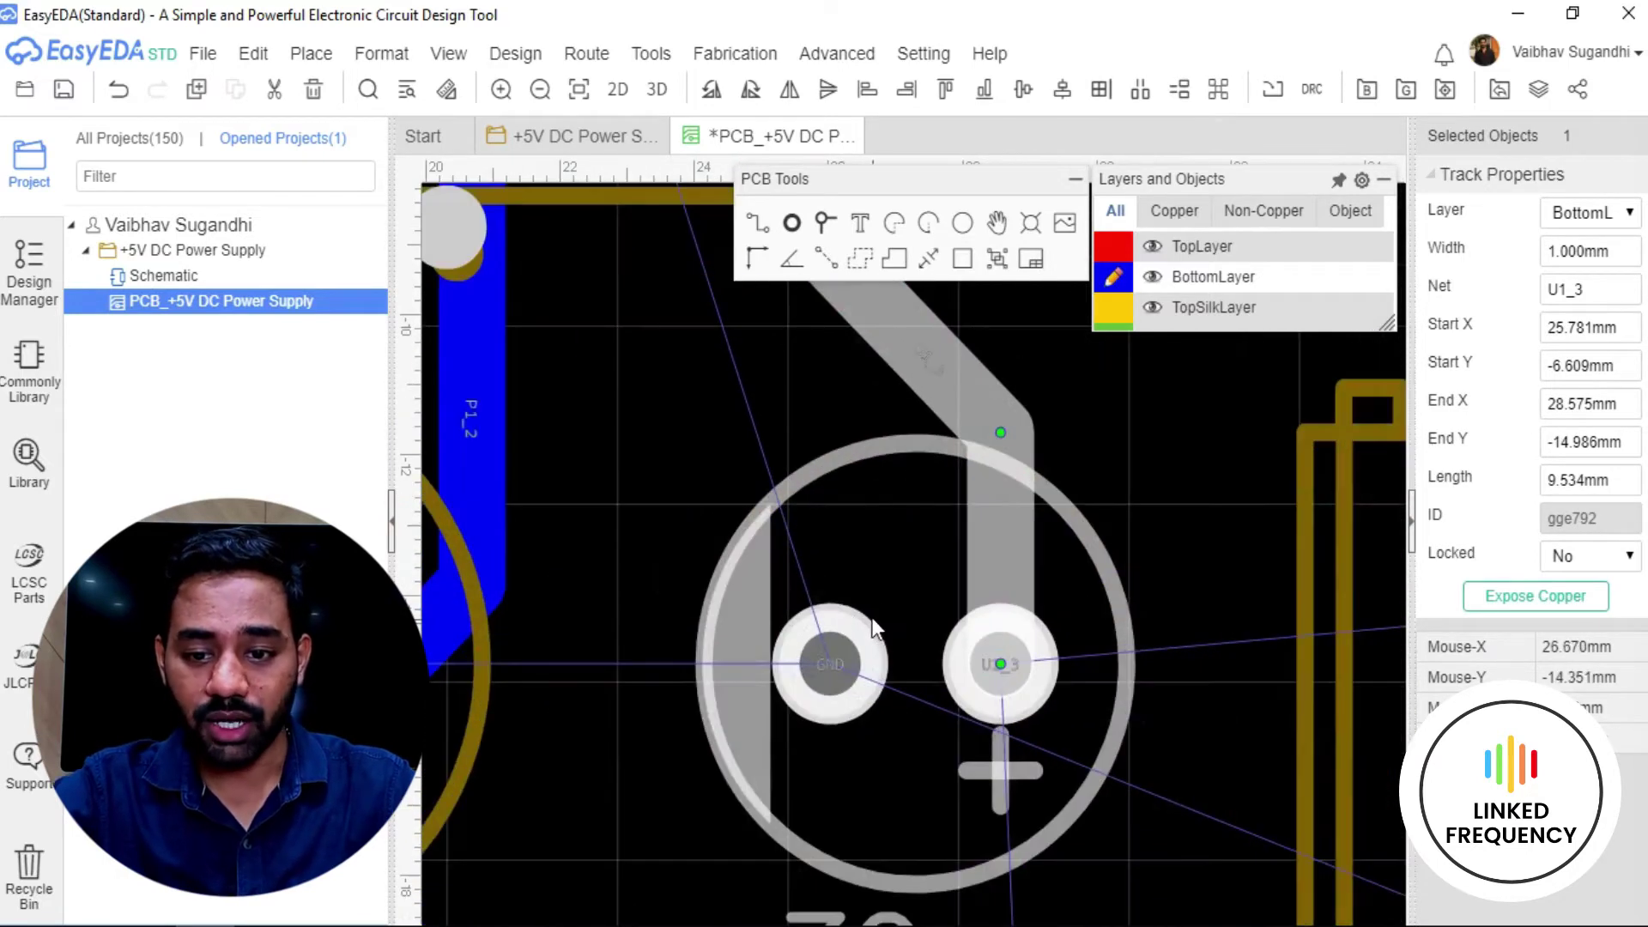
{"action": "scroll", "coordinate": [928, 521], "scroll_direction": "down", "scroll_amount": 3}
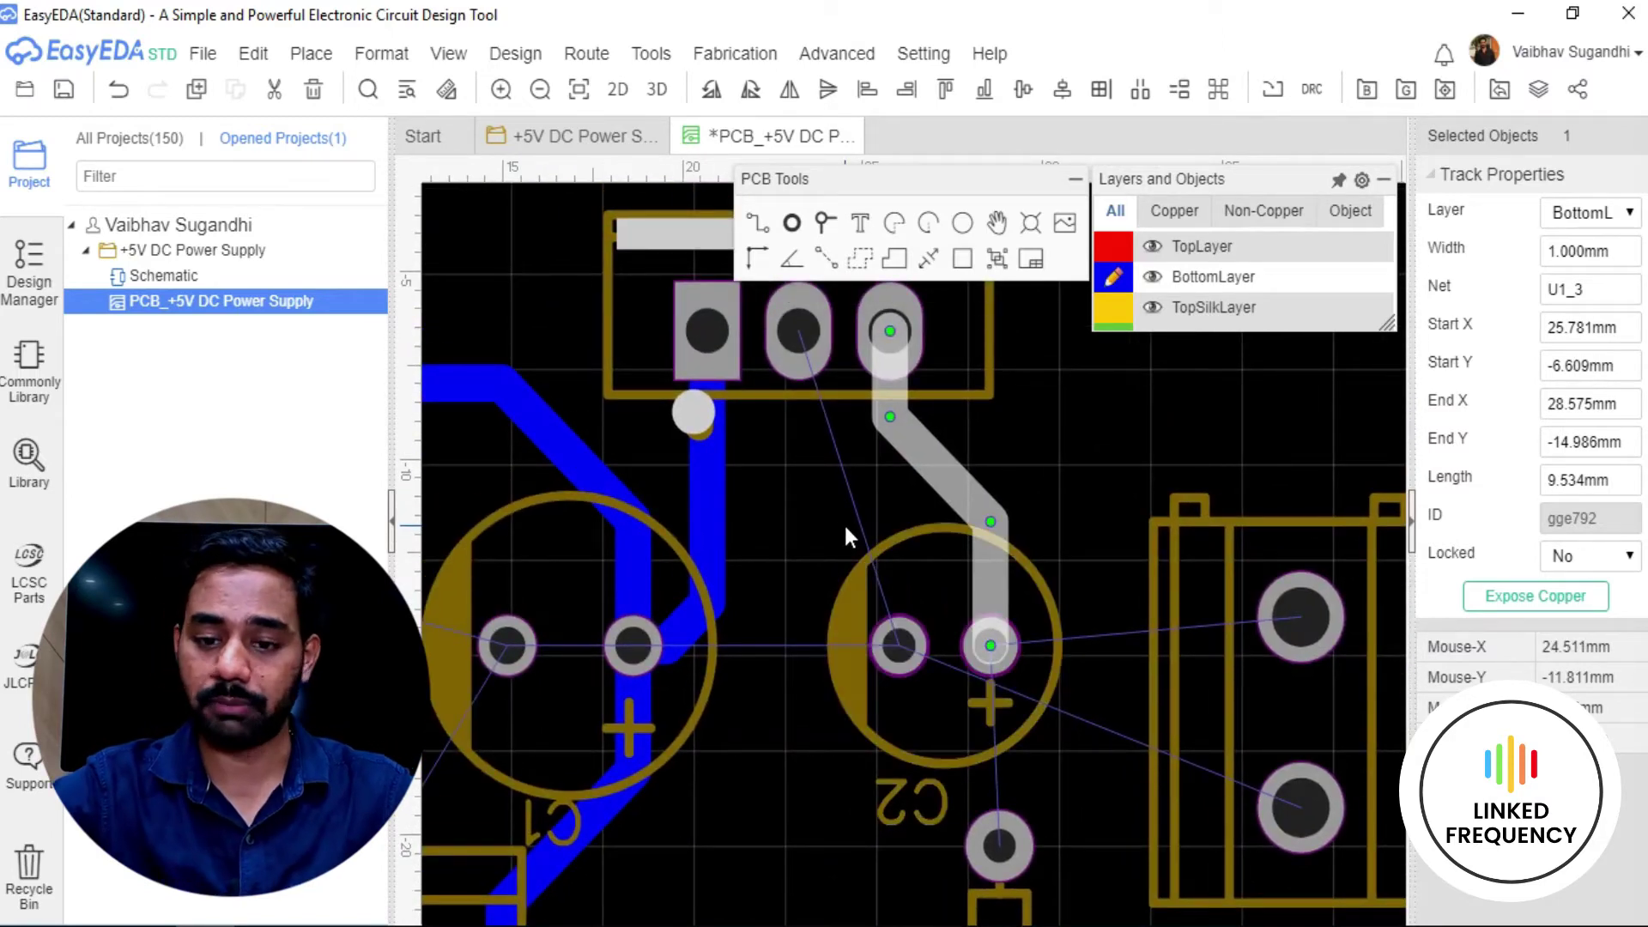
Try returning the diagonal segment to C2's positive pad and inspect its clearance from C2's GND pad.
{"action": "scroll", "coordinate": [845, 536], "scroll_direction": "up", "scroll_amount": 2}
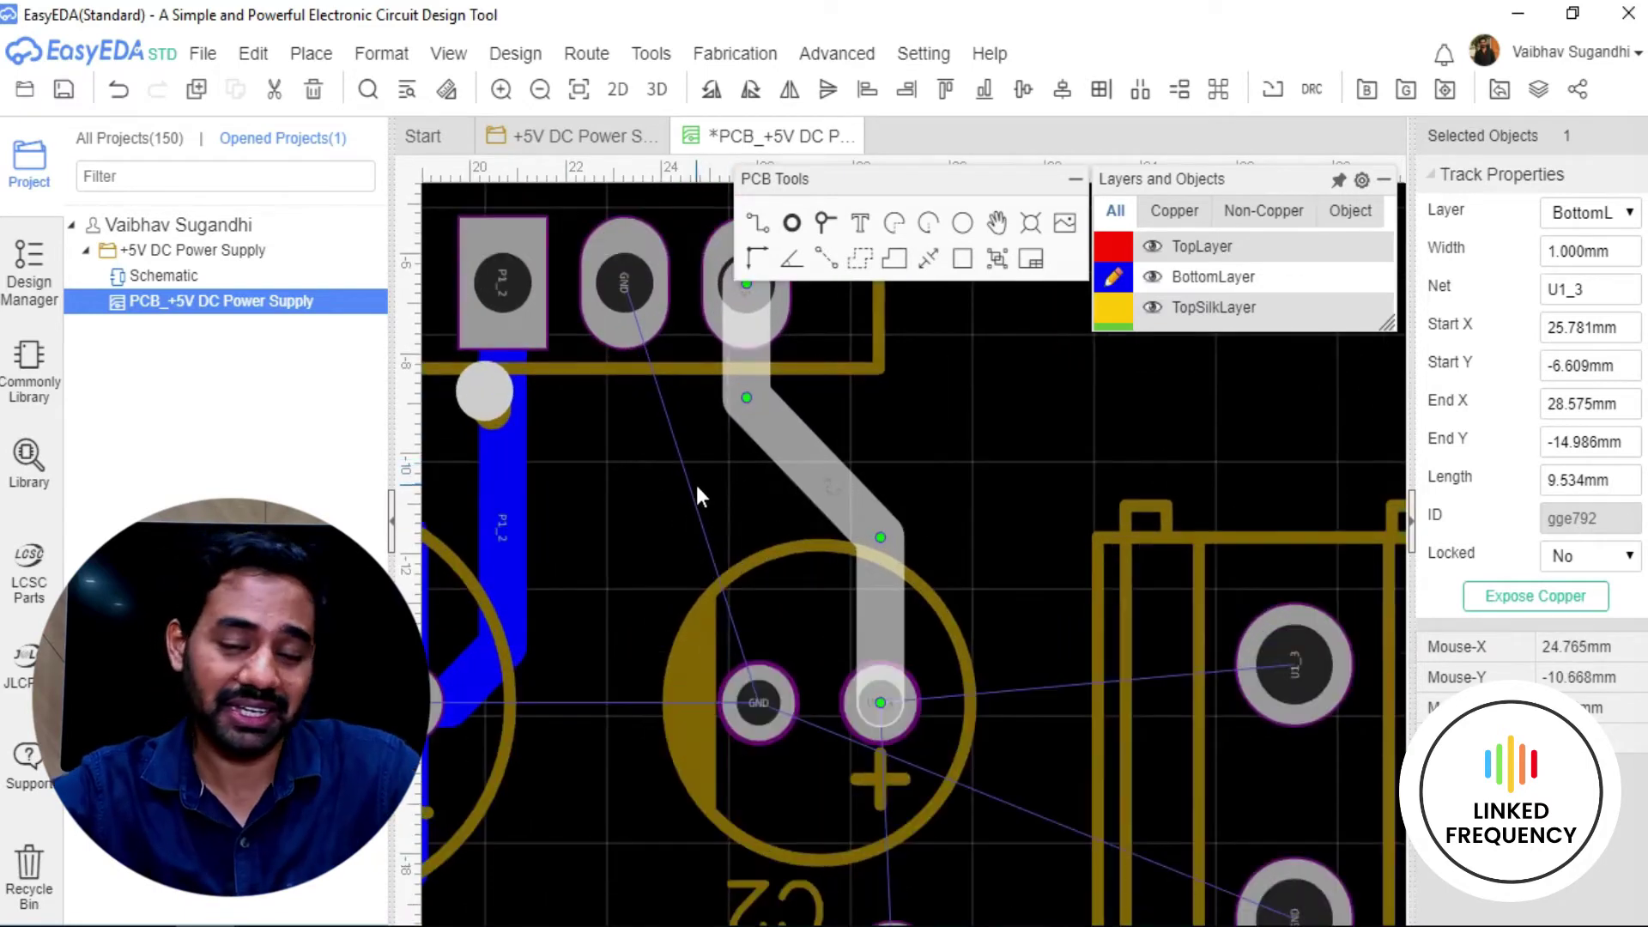
{"action": "scroll", "coordinate": [764, 472], "scroll_direction": "up", "scroll_amount": 2}
{"action": "left_click_drag", "start_coordinate": [836, 465], "coordinate": [765, 691]}
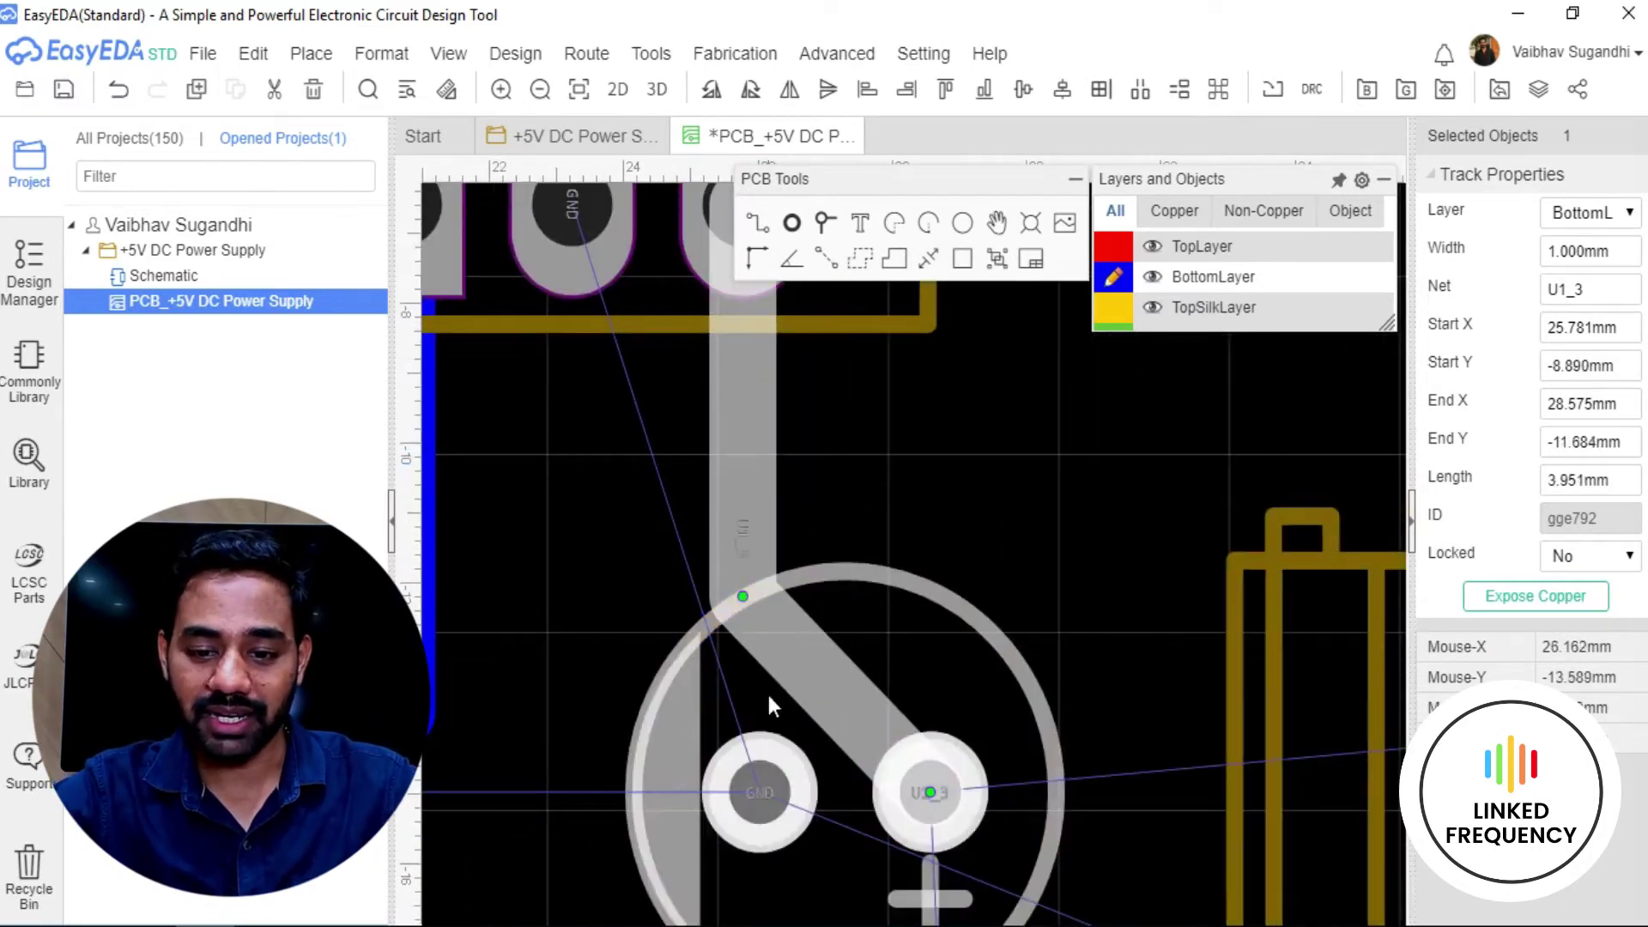
{"action": "scroll", "coordinate": [817, 754], "scroll_direction": "up", "scroll_amount": 2}
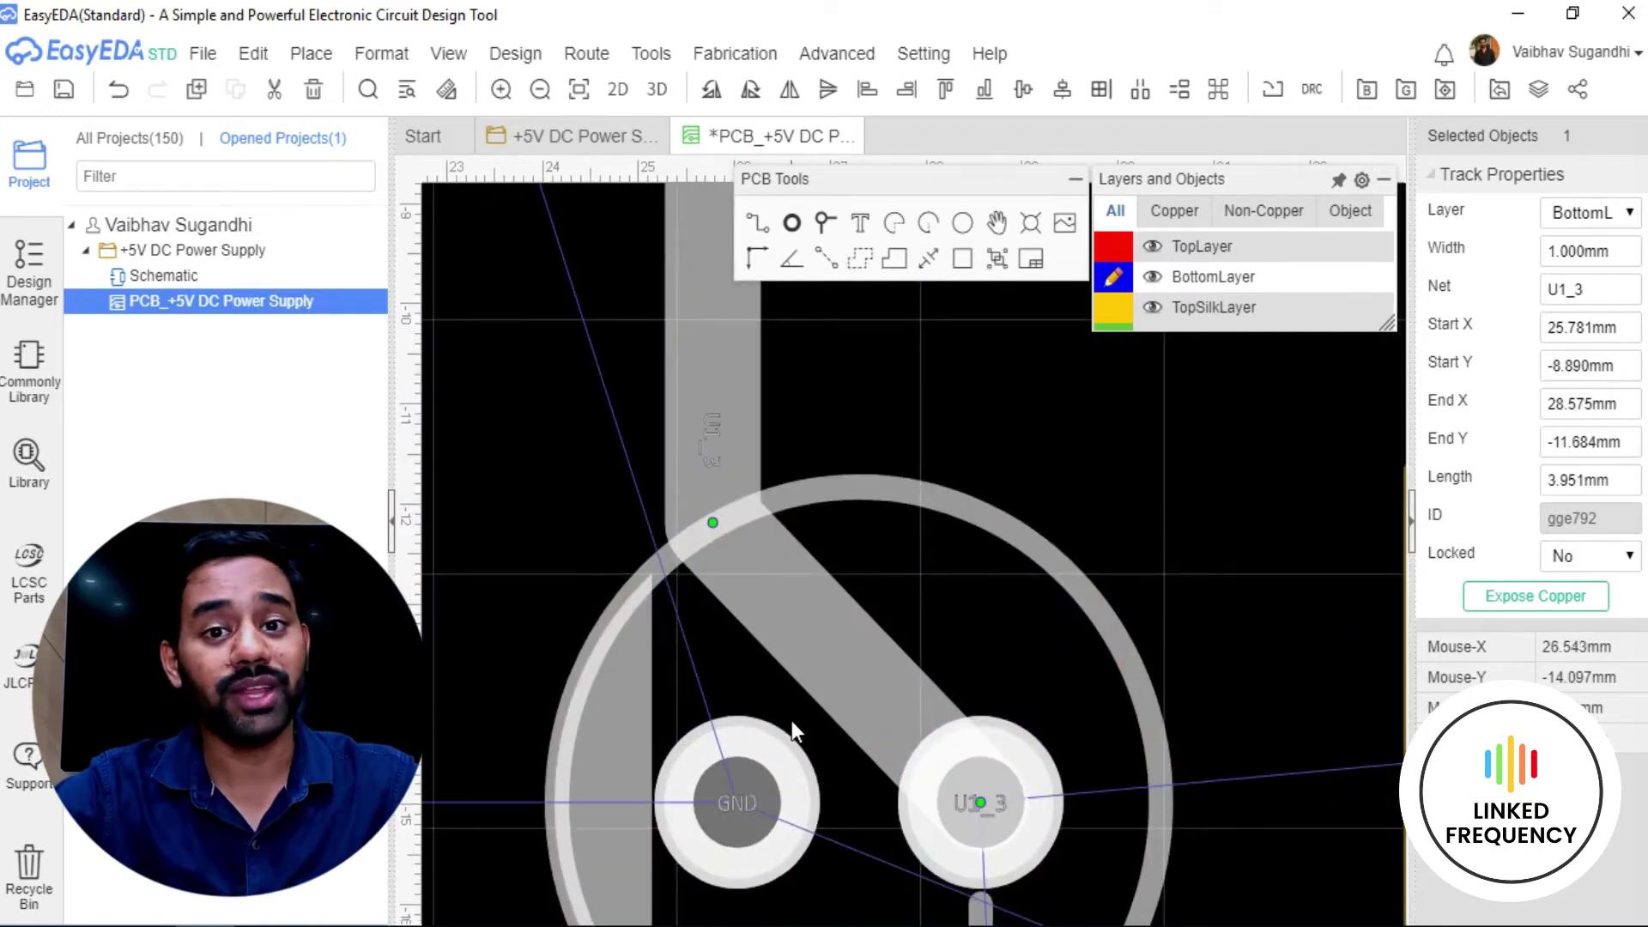
{"action": "scroll", "coordinate": [790, 718], "scroll_direction": "up", "scroll_amount": 2}
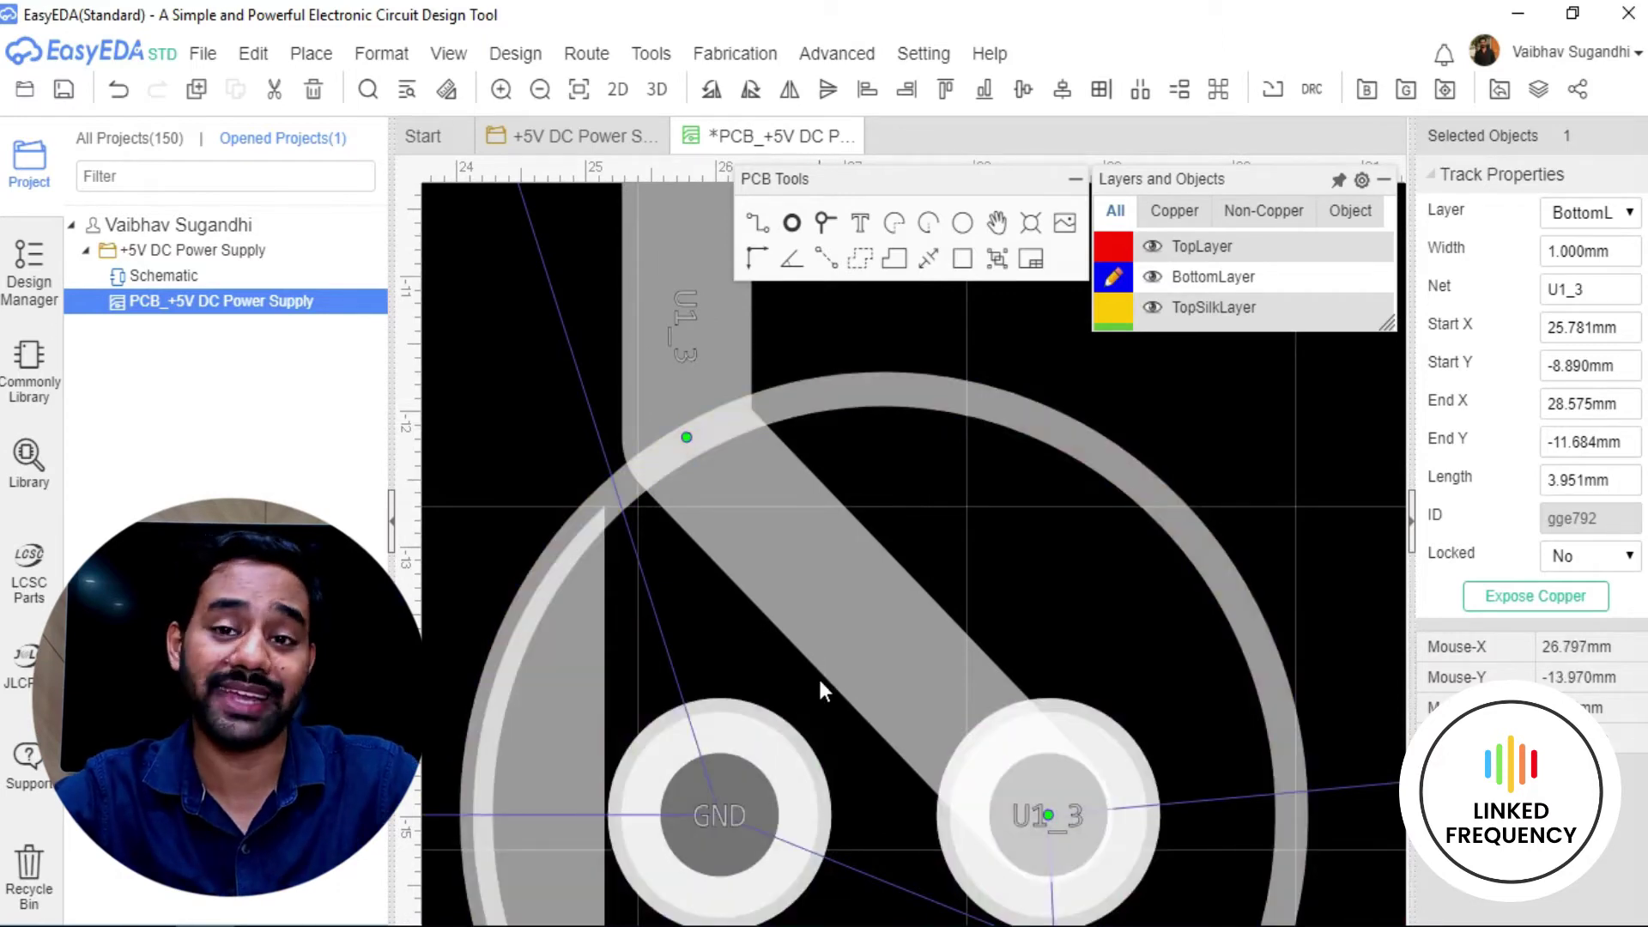
{"action": "scroll", "coordinate": [822, 668], "scroll_direction": "down", "scroll_amount": 4}
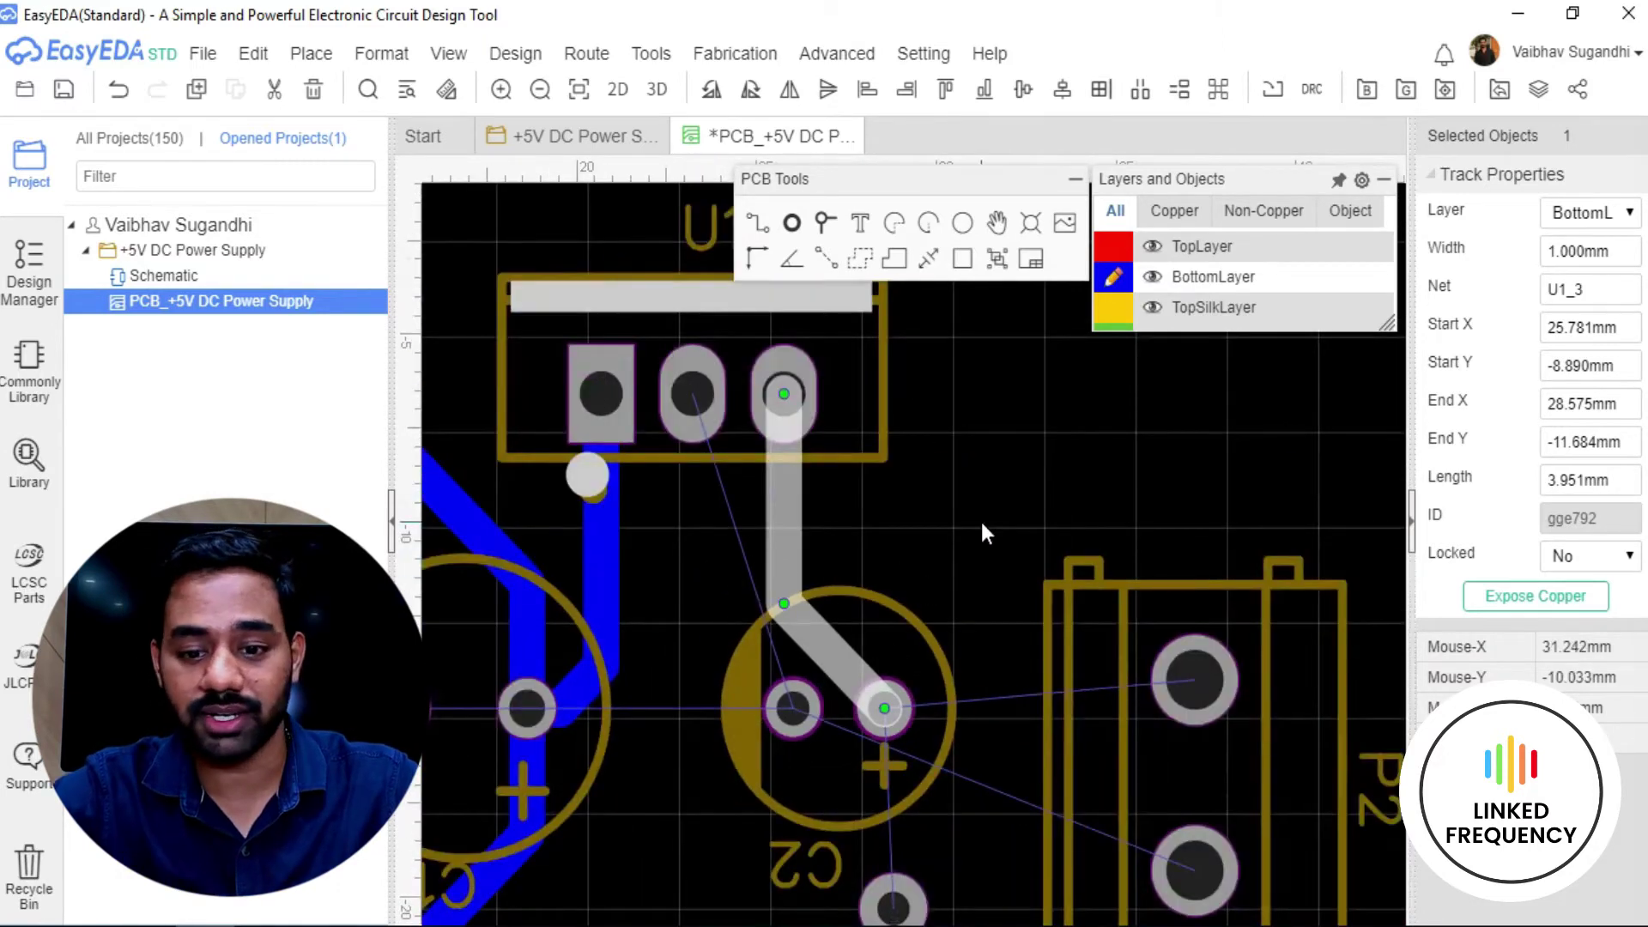
Shift the diagonal segment of the U1 to C2 track up so its lower bend lies on C2's outline, clear of the GND pad.
{"action": "right_click_drag", "start_coordinate": [966, 503], "coordinate": [913, 582]}
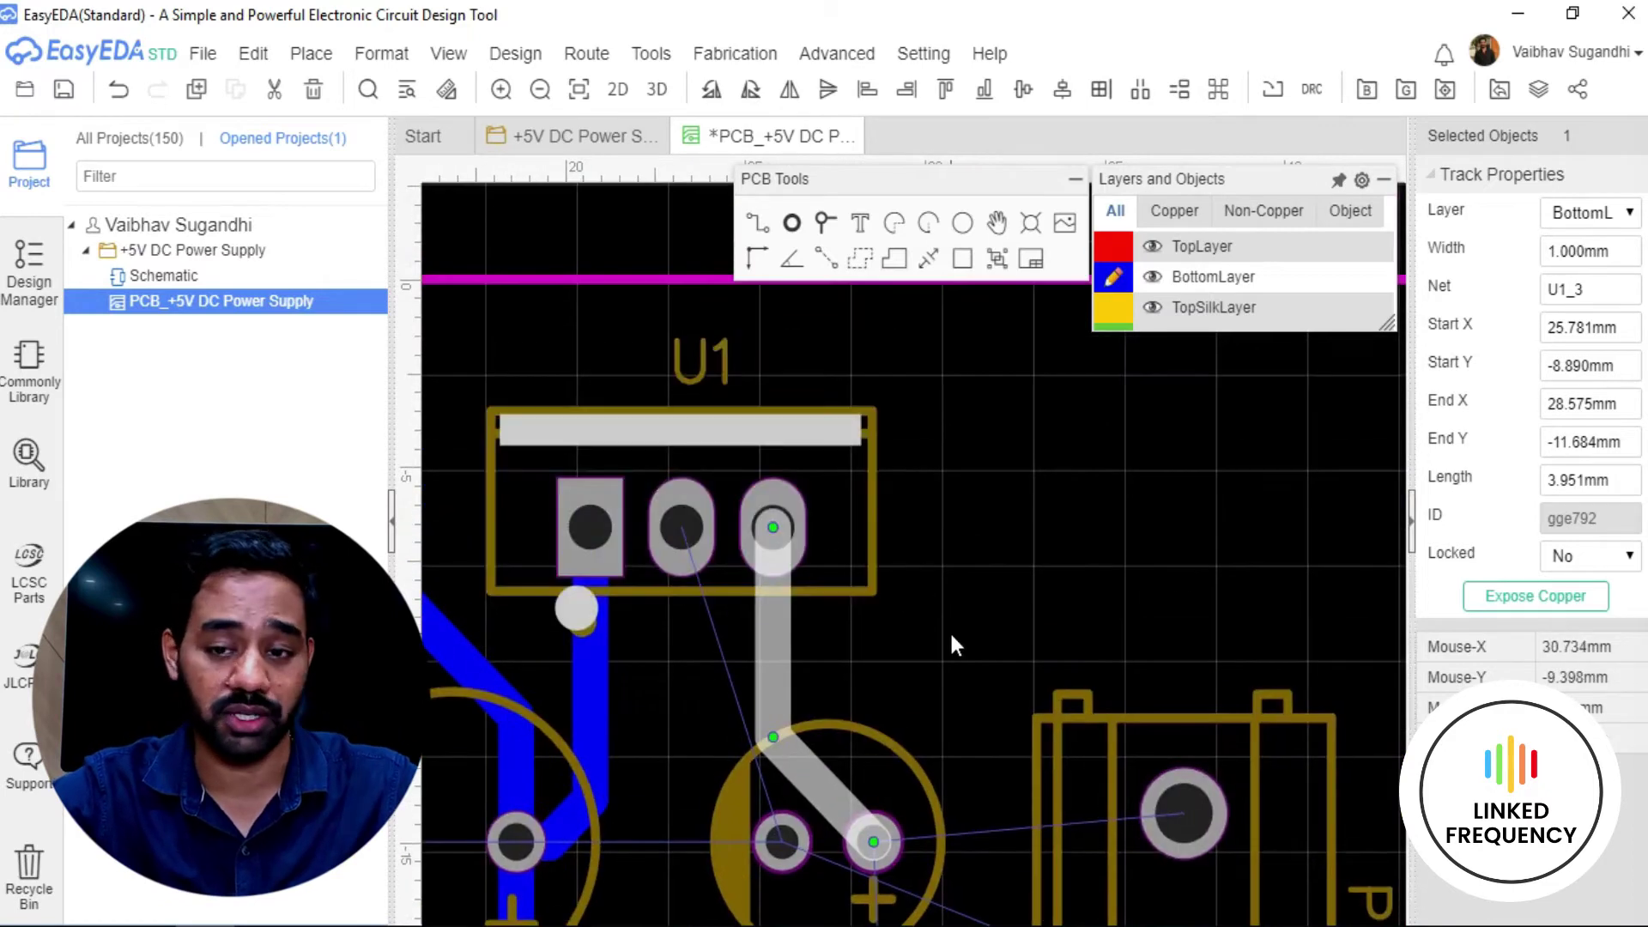
{"action": "right_click_drag", "start_coordinate": [940, 652], "coordinate": [944, 527]}
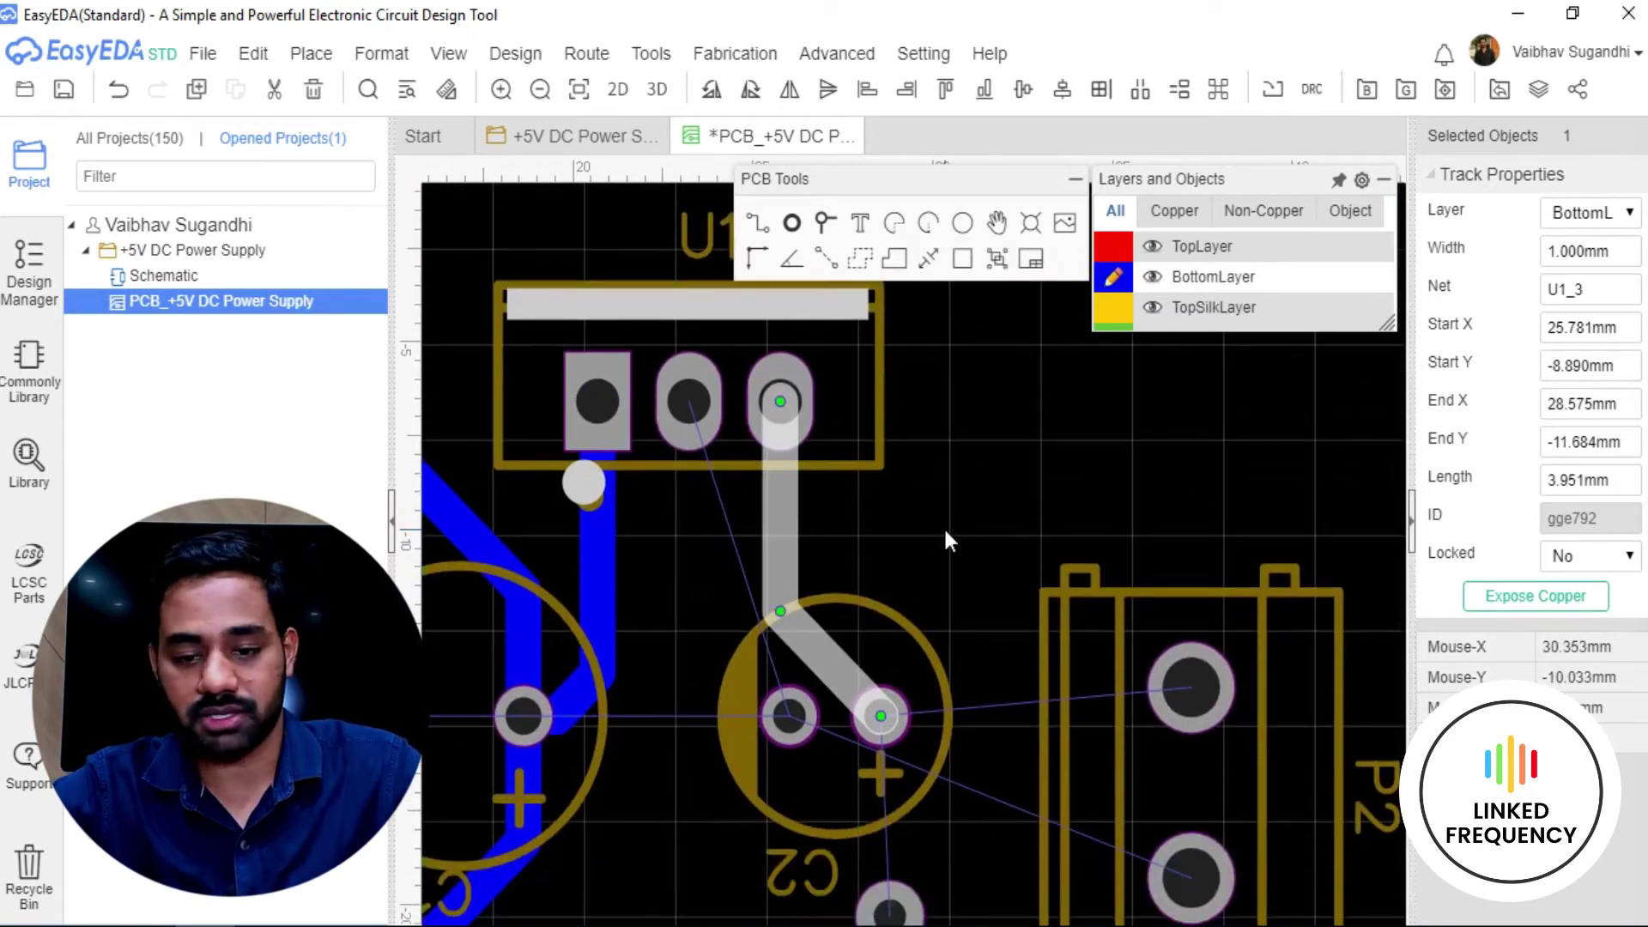
{"action": "left_click_drag", "start_coordinate": [846, 654], "coordinate": [850, 573]}
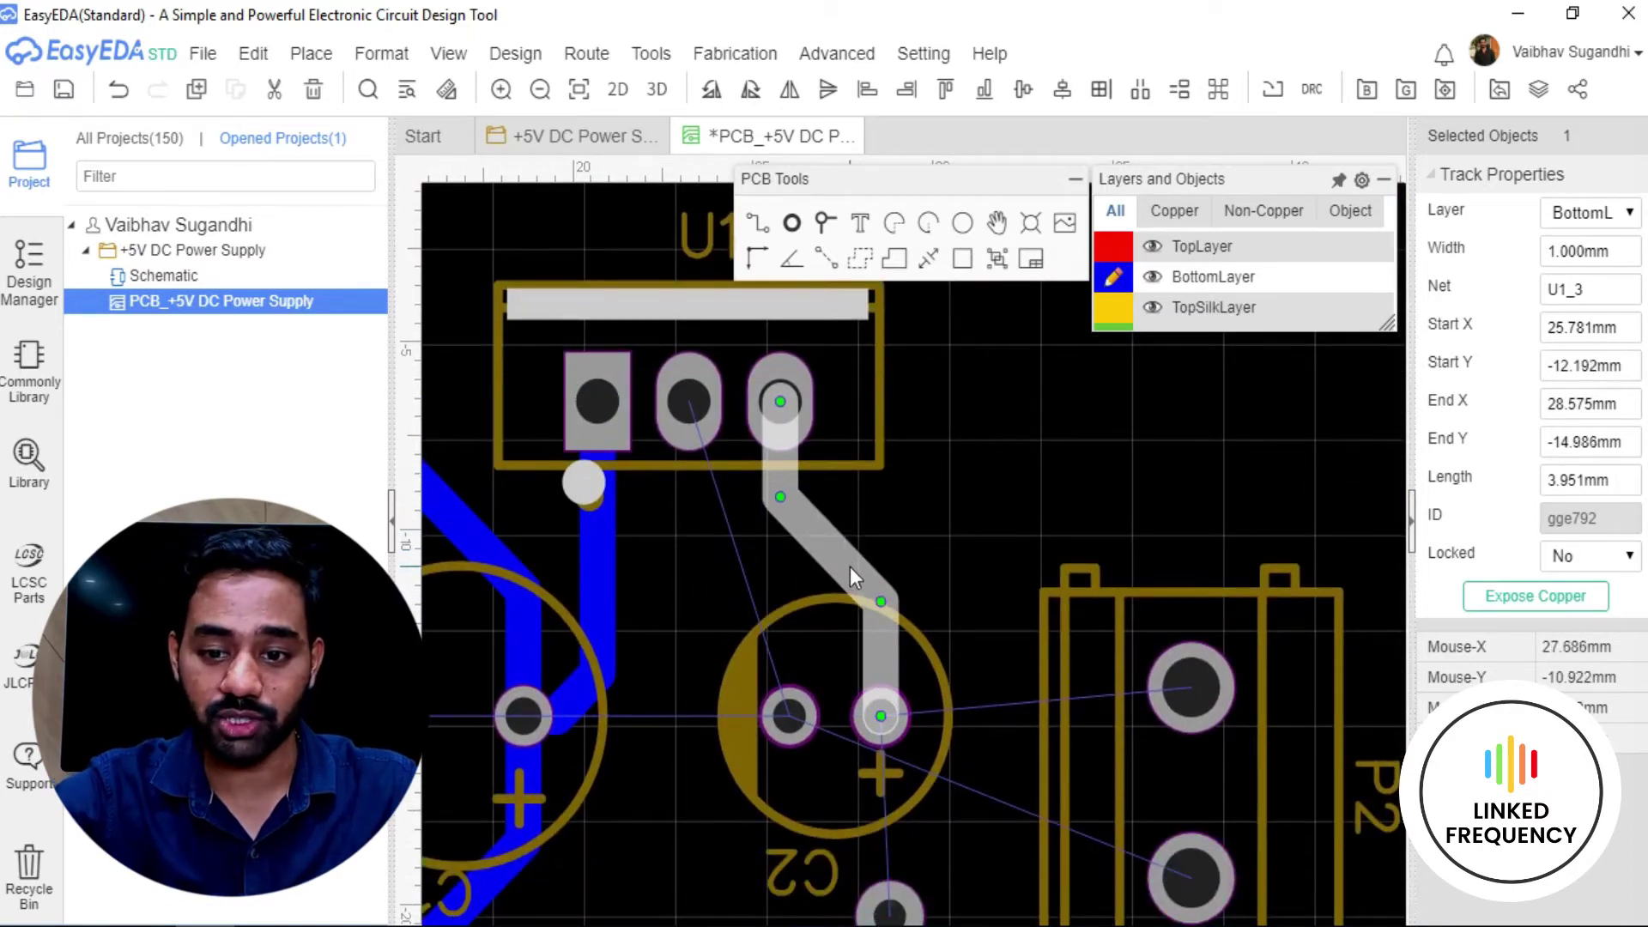
{"action": "left_click", "coordinate": [943, 528]}
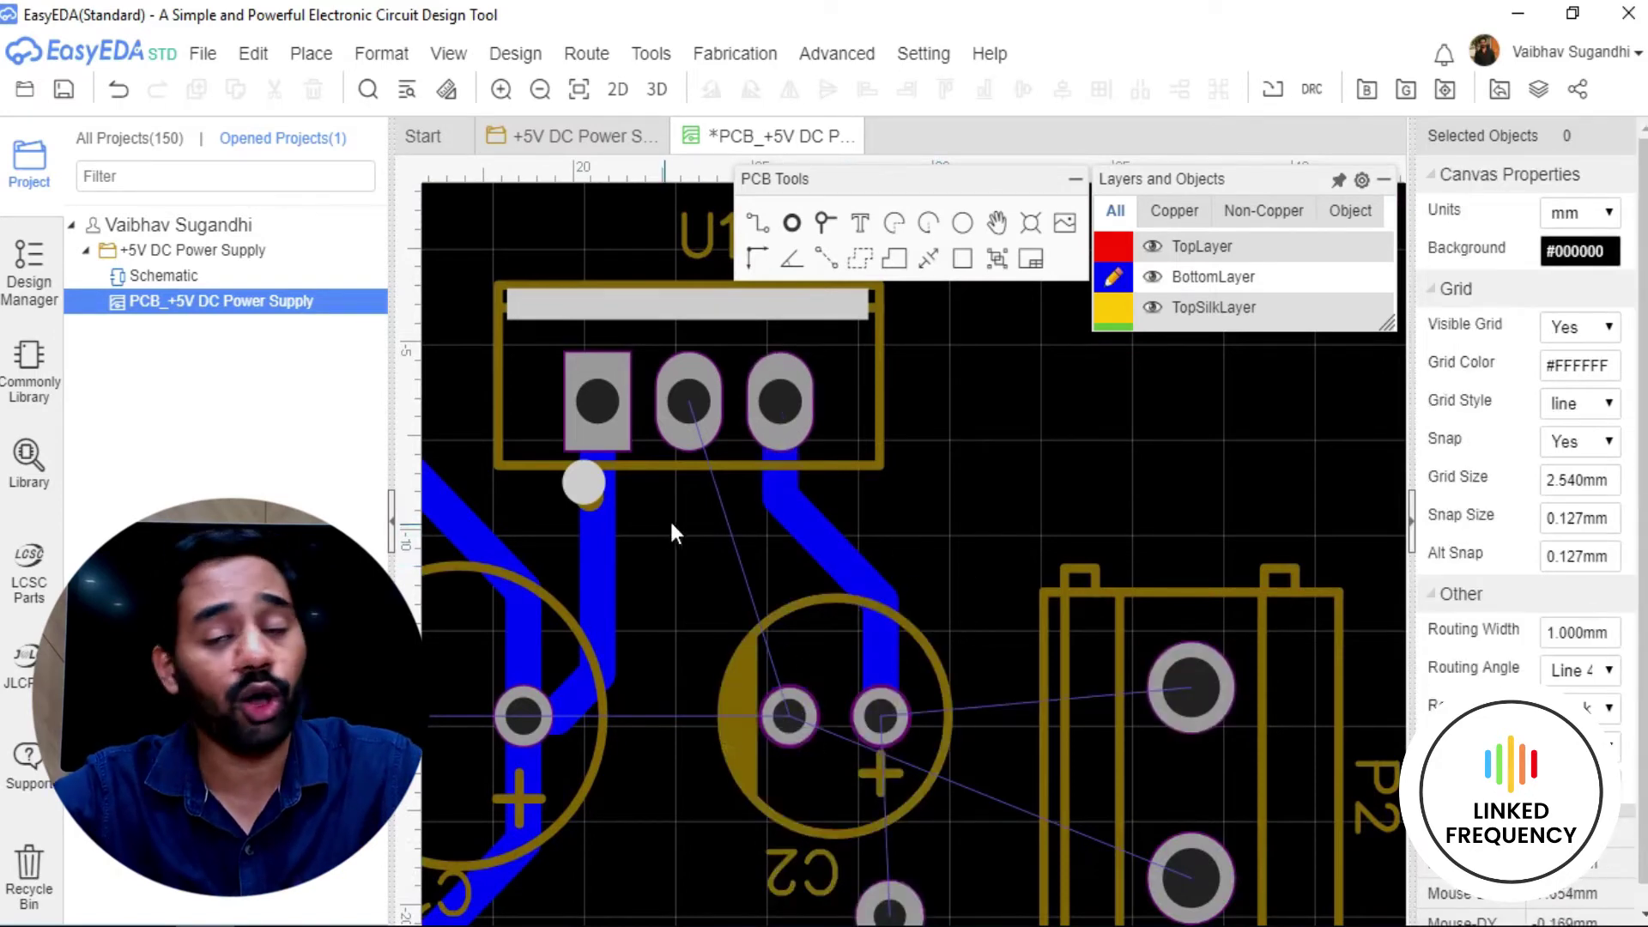
Nudge resistor R1 sideways so its upper pad lines up vertically with C2's positive pad.
{"action": "scroll", "coordinate": [687, 569], "scroll_direction": "down", "scroll_amount": 2}
{"action": "scroll", "coordinate": [670, 591], "scroll_direction": "down", "scroll_amount": 2}
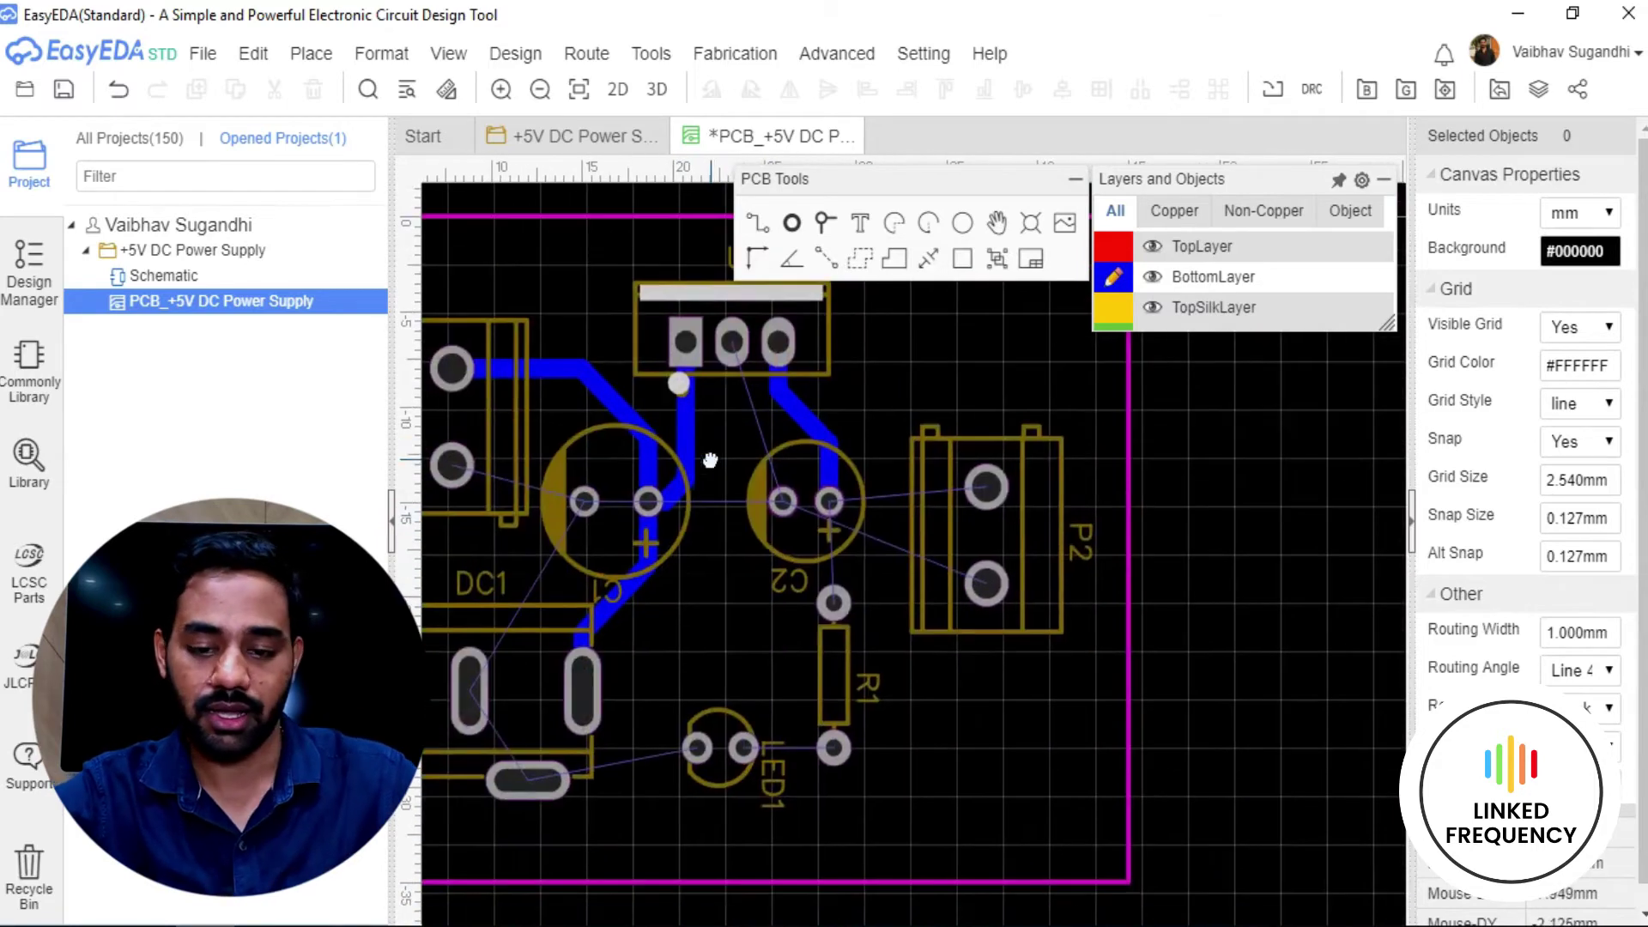
{"action": "scroll", "coordinate": [736, 600], "scroll_direction": "up", "scroll_amount": 4}
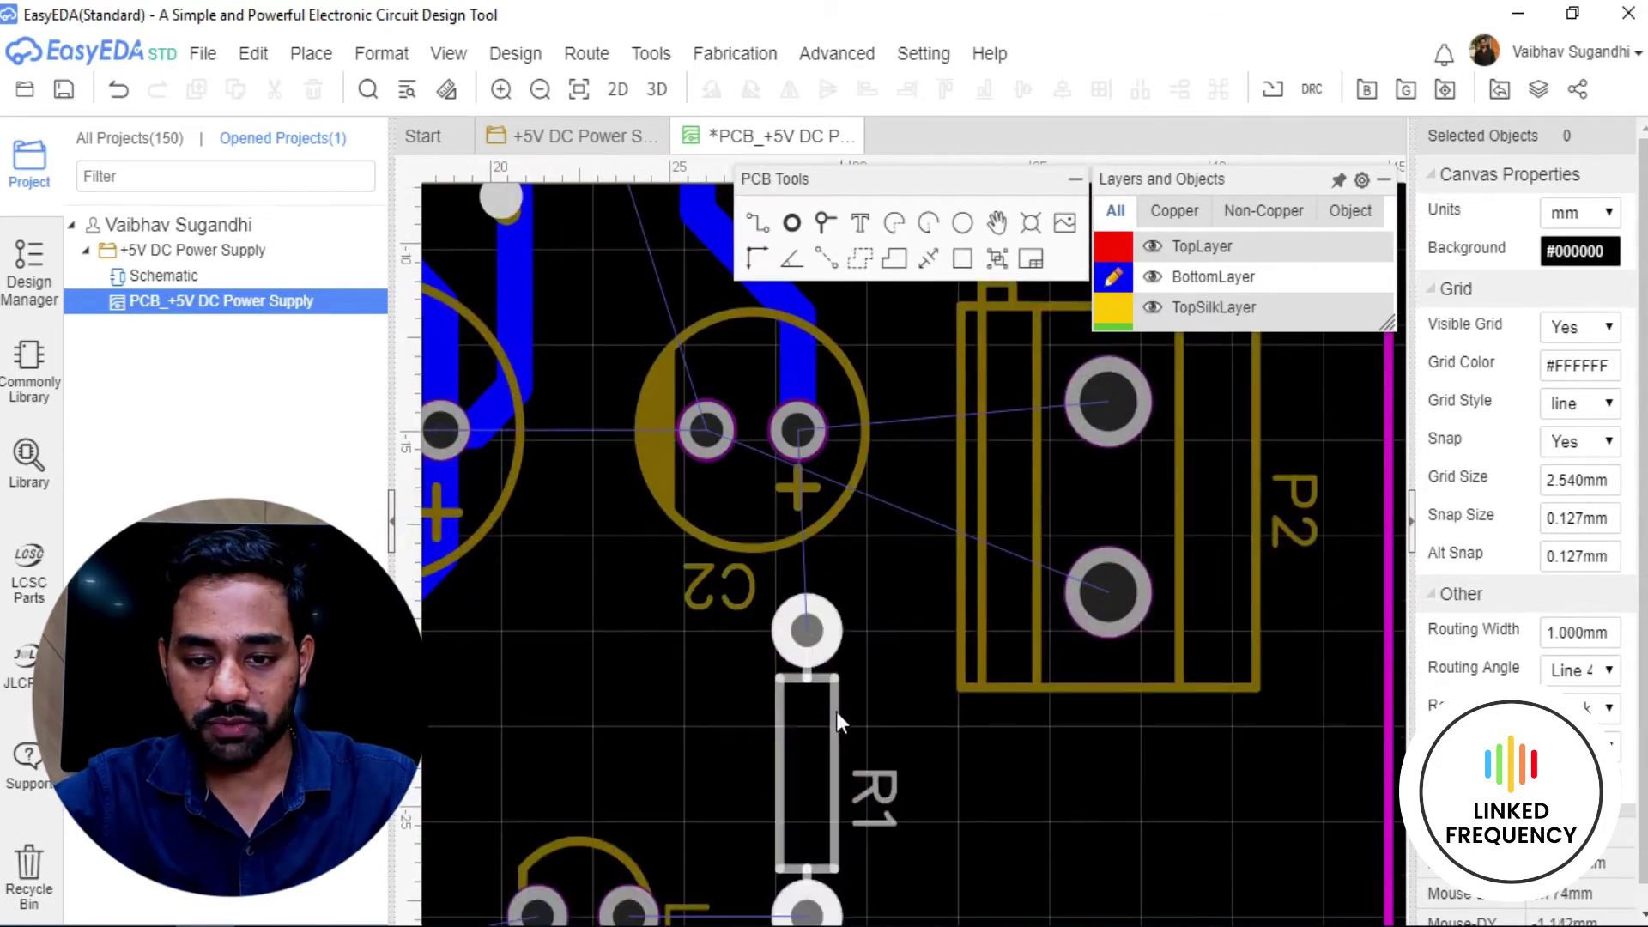
{"action": "left_click_drag", "start_coordinate": [836, 712], "coordinate": [816, 718]}
Route a straight 1 mm BottomLayer track from C2's positive pad to R1's upper pad.
{"action": "key", "text": "w"}
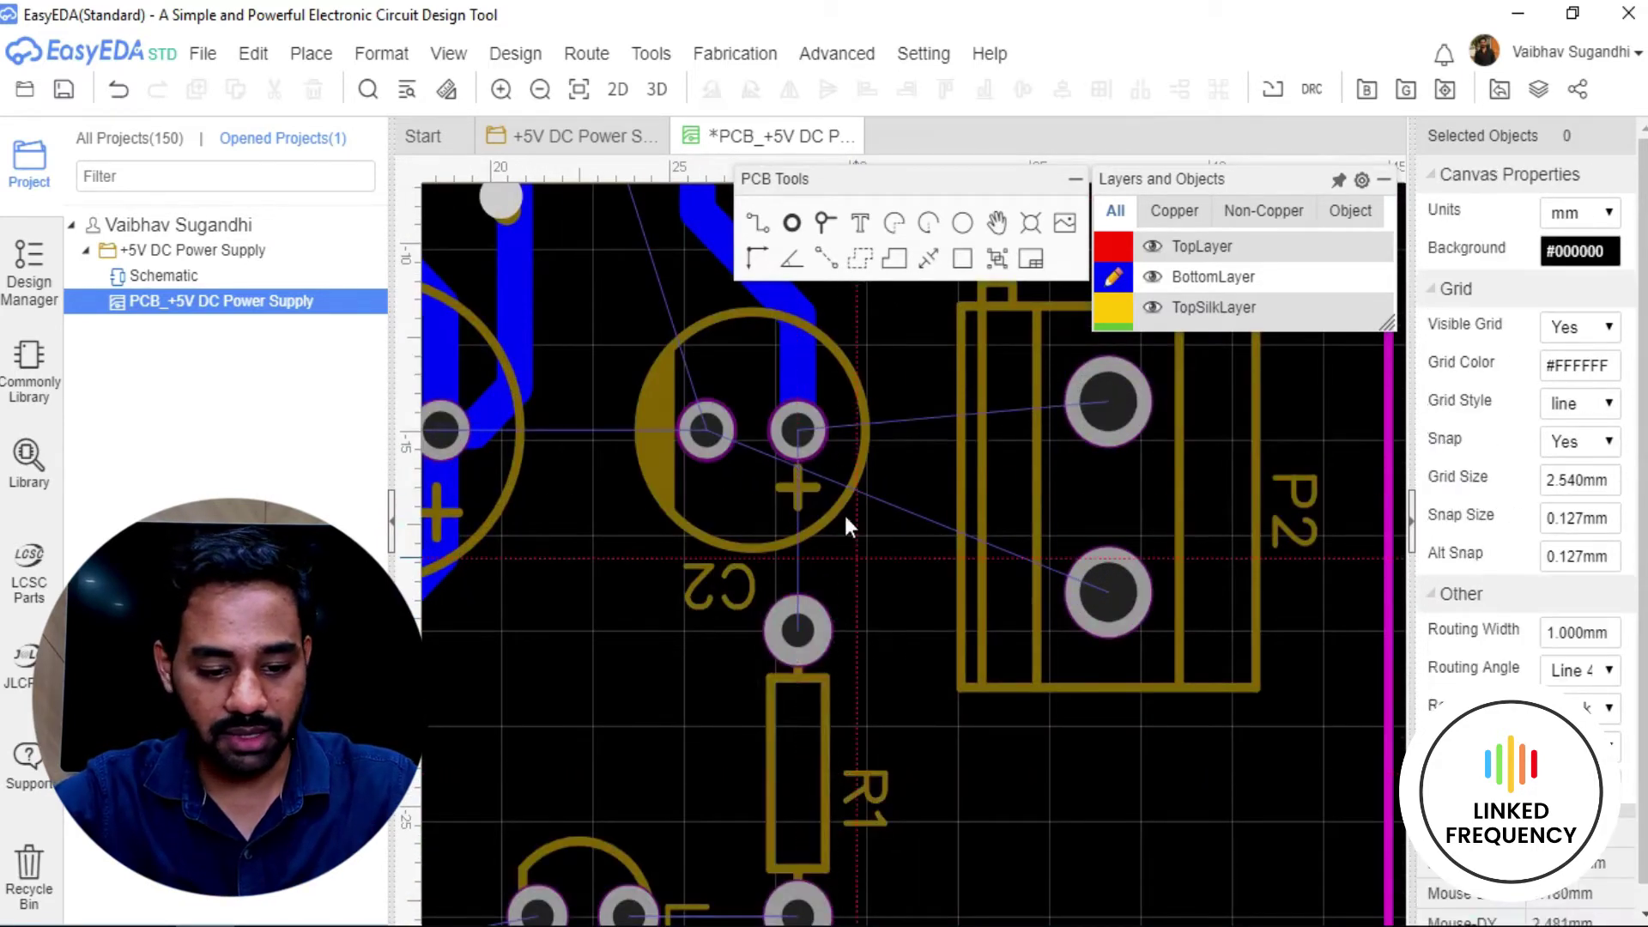
{"action": "left_click", "coordinate": [797, 429]}
{"action": "left_click", "coordinate": [798, 632]}
Route a straight 1 mm BottomLayer track between LED1's pad nearest R1 and R1's lower pad.
{"action": "right_click_drag", "start_coordinate": [797, 632], "coordinate": [928, 177]}
{"action": "left_click", "coordinate": [760, 550]}
{"action": "left_click", "coordinate": [929, 550]}
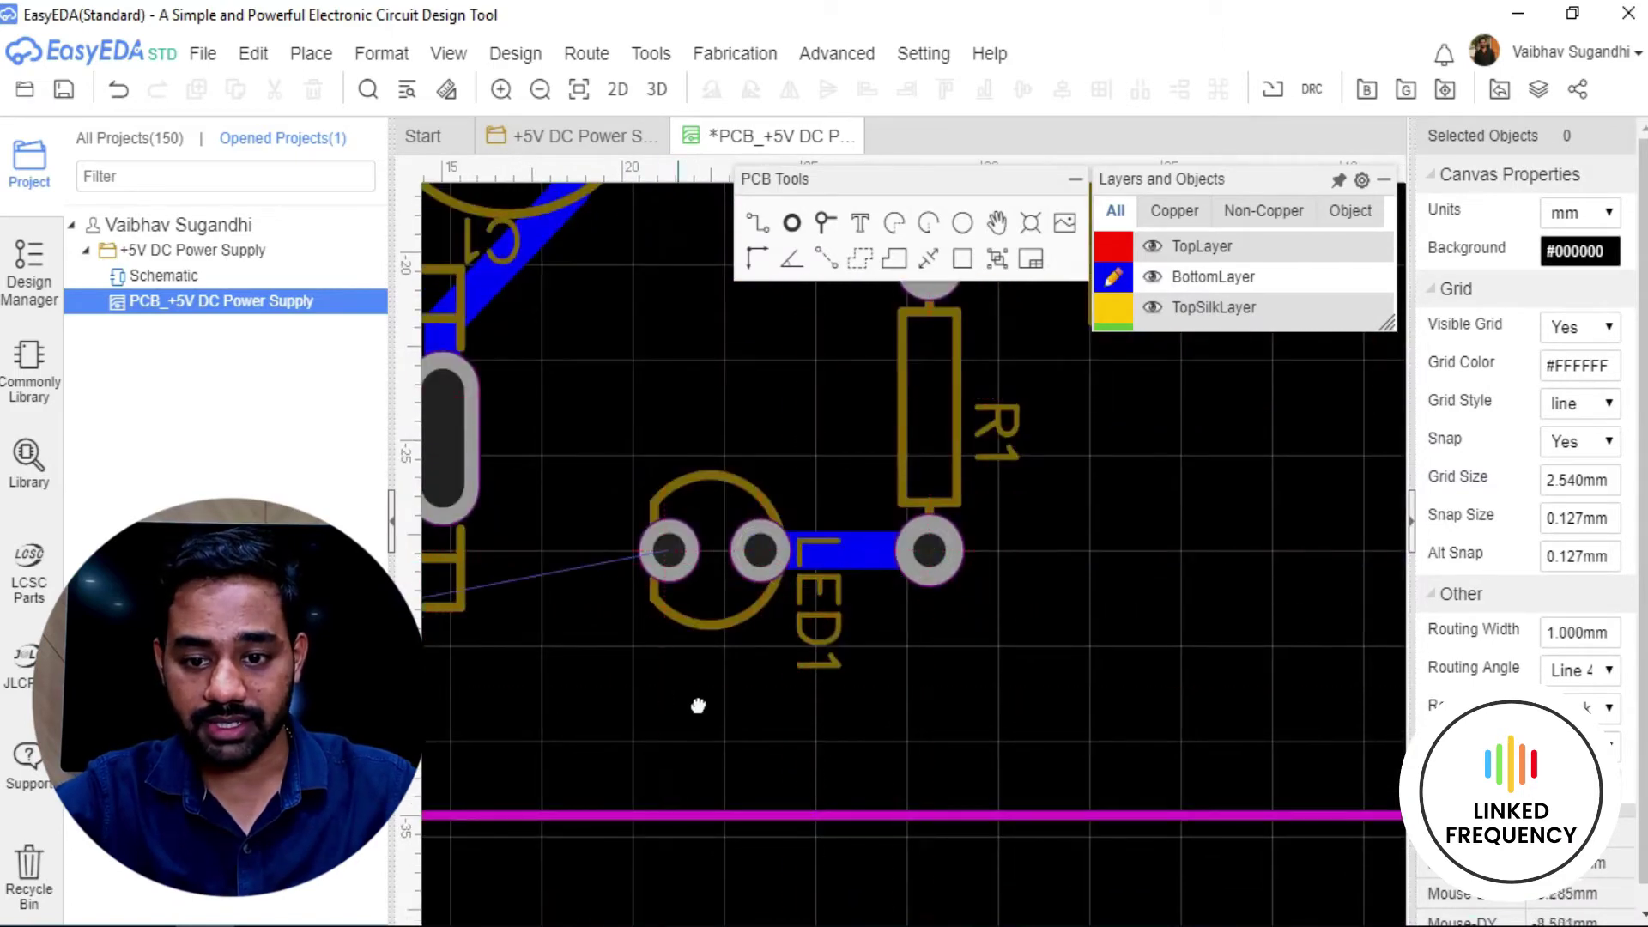
Route a 1 mm BottomLayer track from C2's positive pad to P2's upper pad.
{"action": "scroll", "coordinate": [871, 595], "scroll_direction": "down", "scroll_amount": 3}
{"action": "right_click_drag", "start_coordinate": [853, 556], "coordinate": [779, 627]}
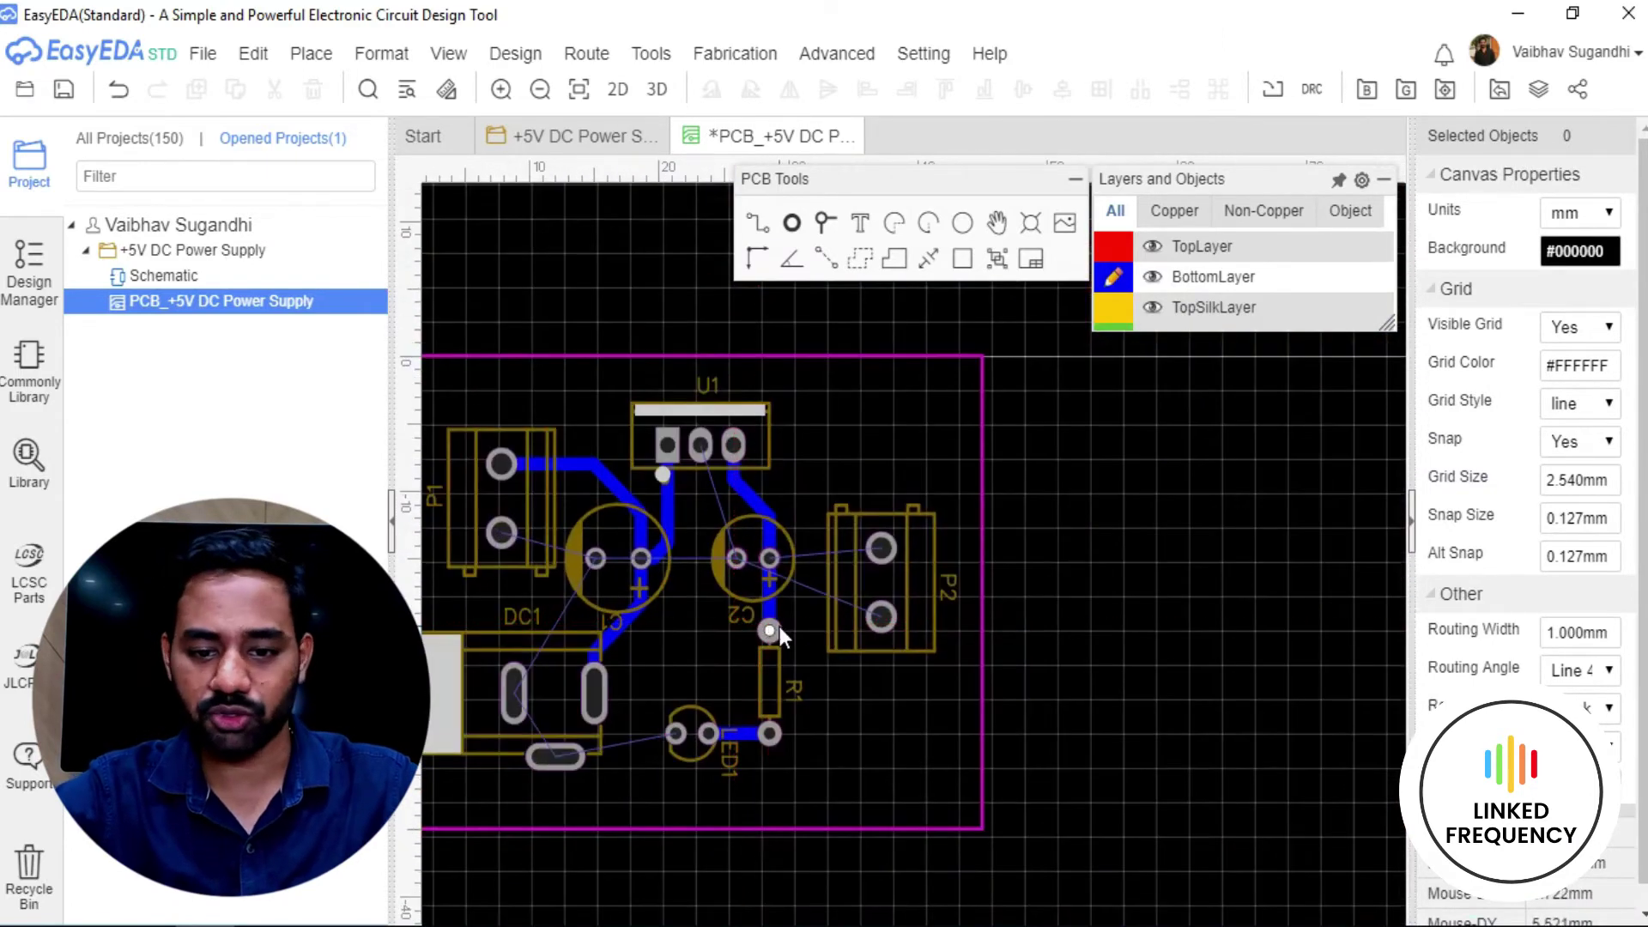
{"action": "scroll", "coordinate": [646, 570], "scroll_direction": "up", "scroll_amount": 2}
{"action": "left_click", "coordinate": [575, 599]}
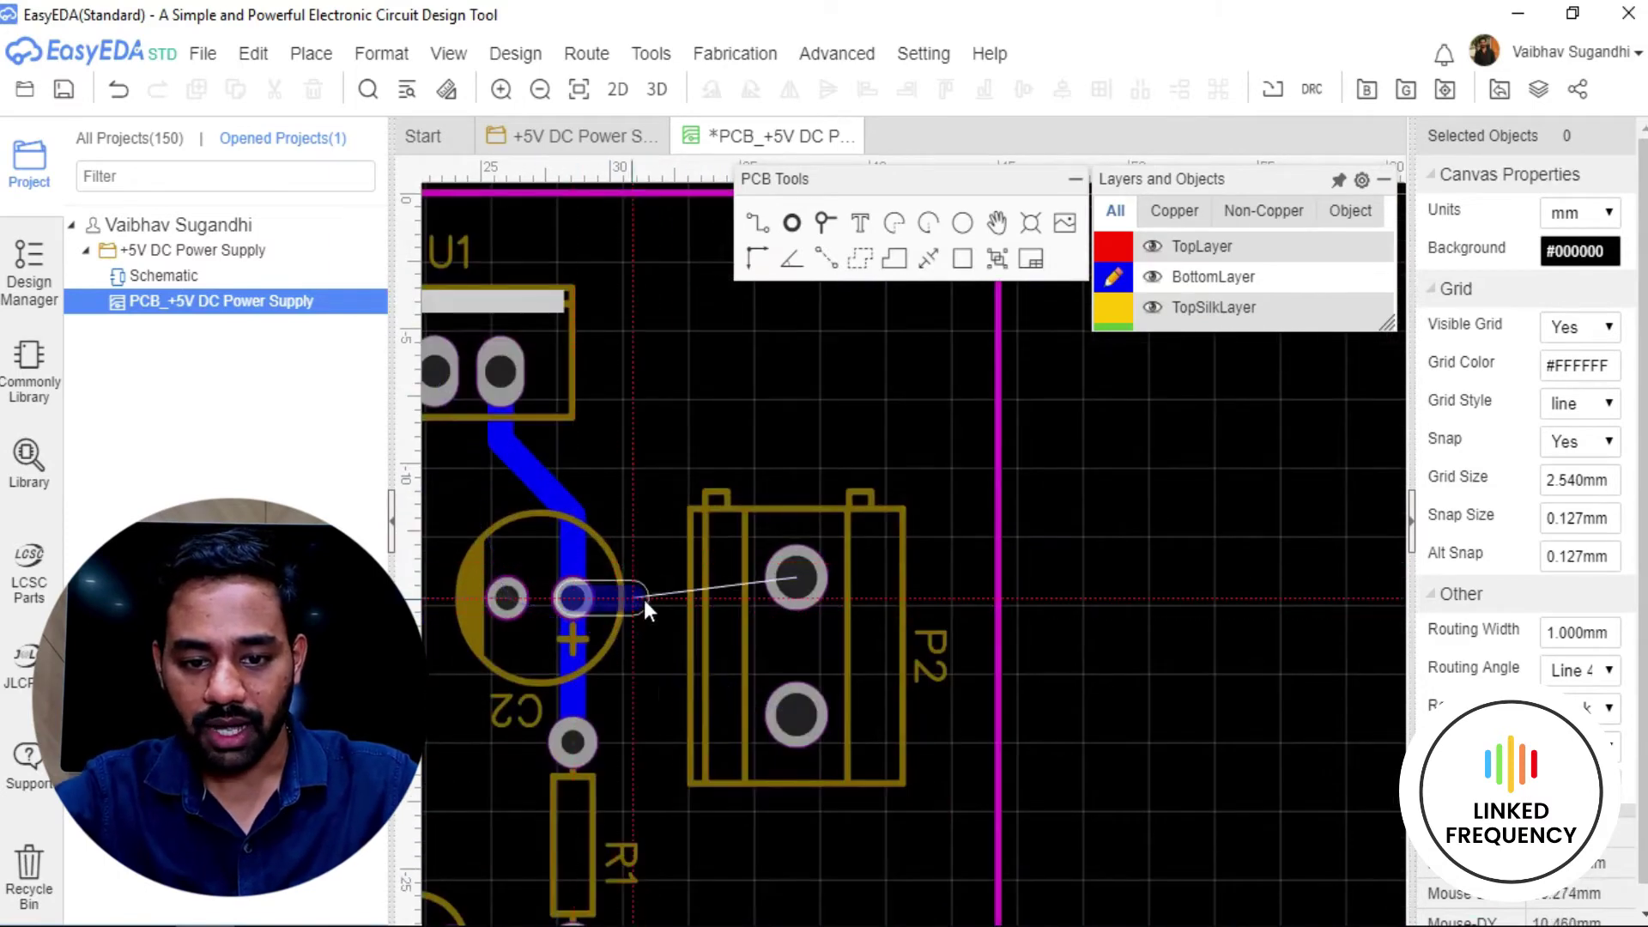
{"action": "left_click", "coordinate": [798, 576]}
{"action": "right_click_drag", "start_coordinate": [820, 584], "coordinate": [833, 514]}
{"action": "scroll", "coordinate": [777, 740], "scroll_direction": "down", "scroll_amount": 4}
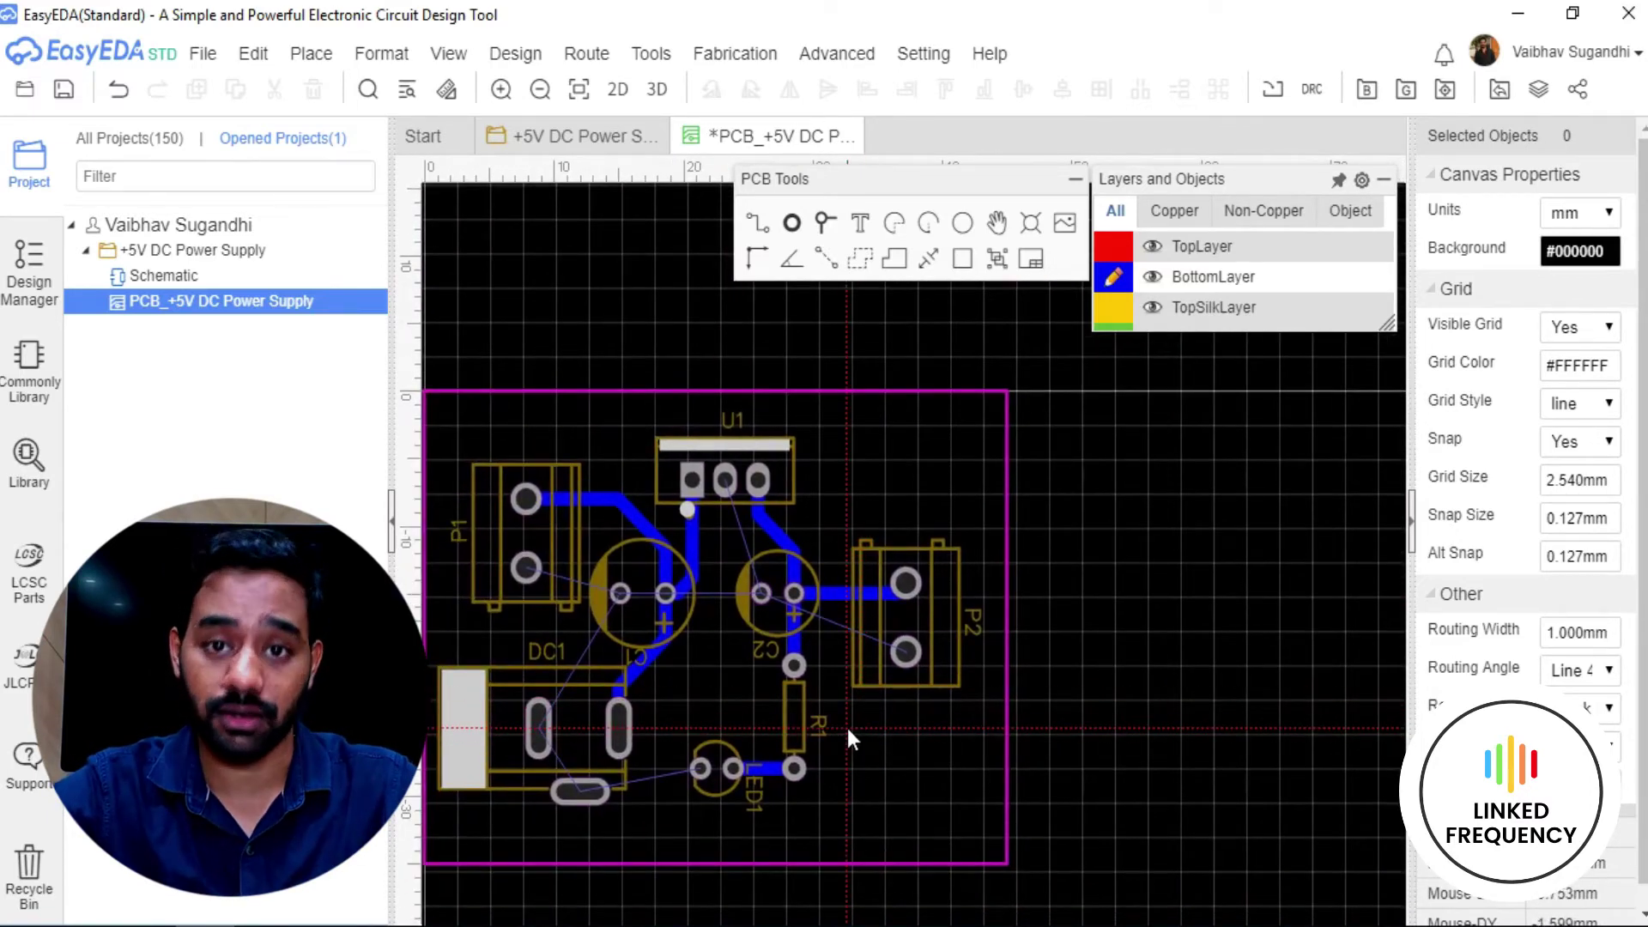
Route a 1 mm BottomLayer track from U1's middle GND pad to C2's GND pad and reshape its diagonal into a right-angle corner.
{"action": "scroll", "coordinate": [847, 728], "scroll_direction": "down", "scroll_amount": 2}
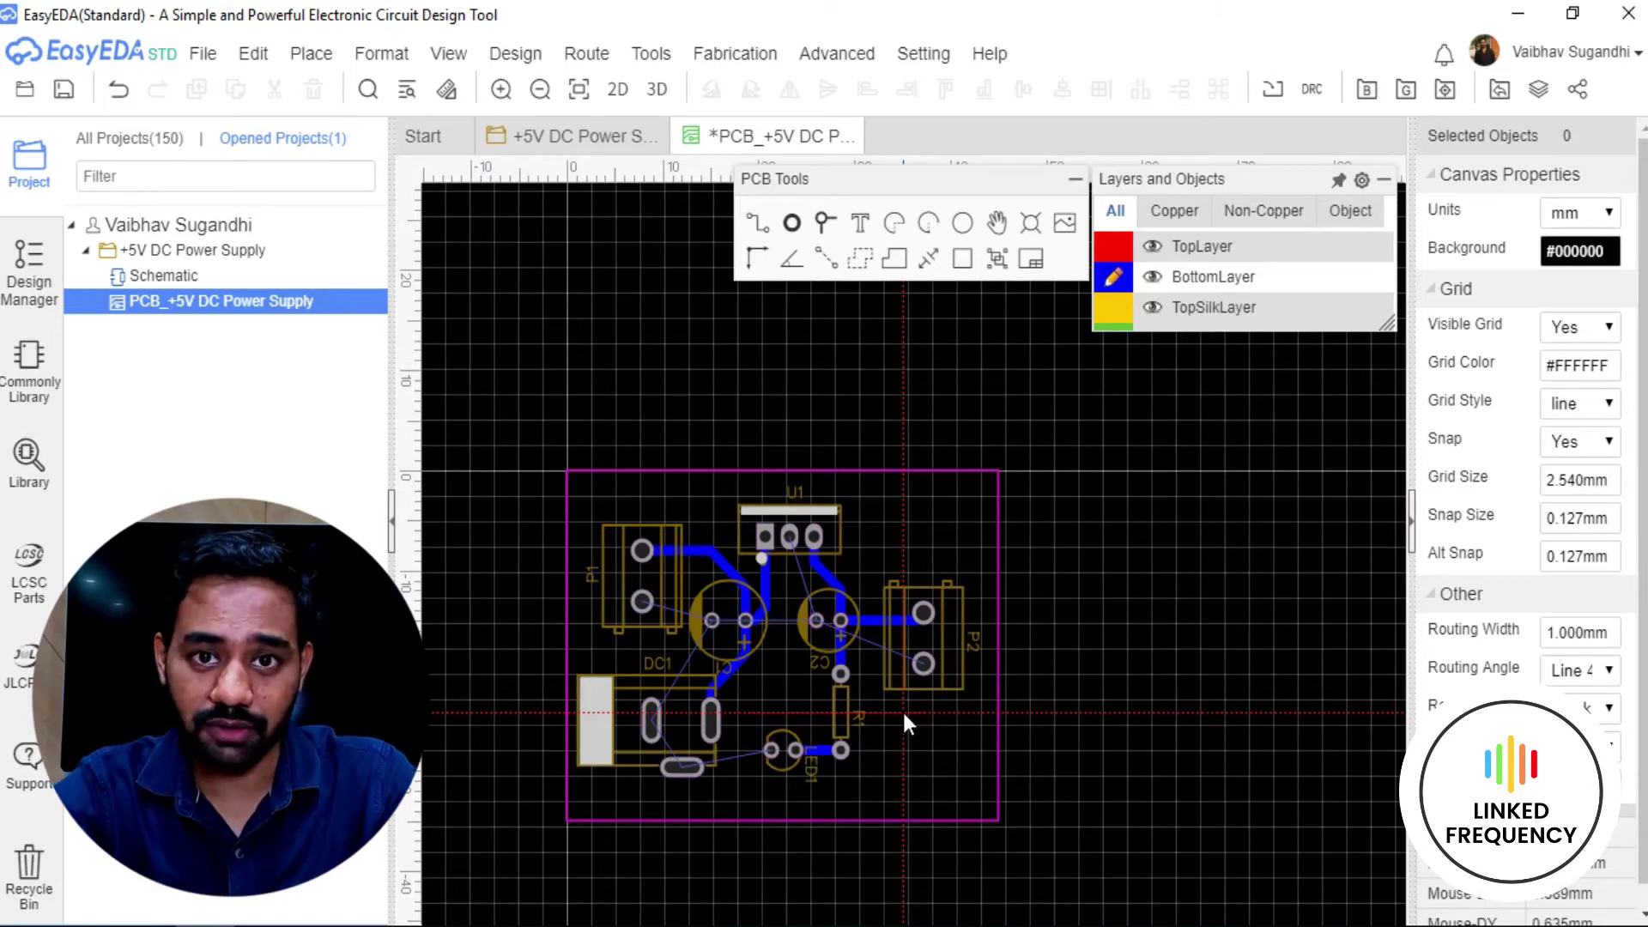
{"action": "scroll", "coordinate": [790, 593], "scroll_direction": "up", "scroll_amount": 6}
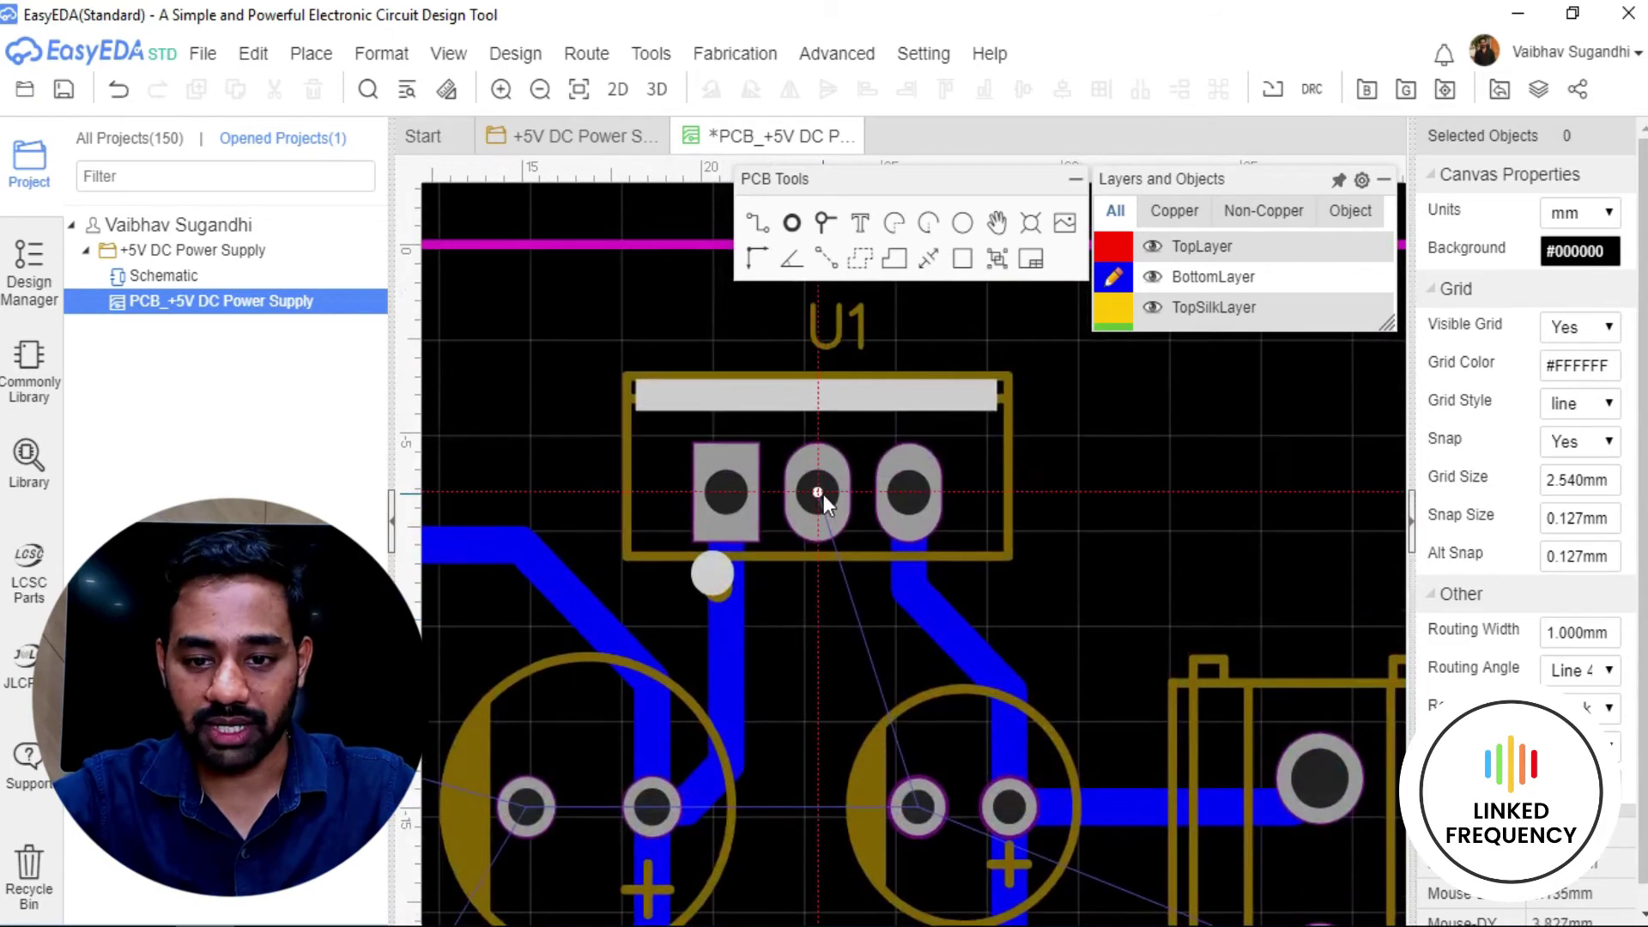
{"action": "right_click_drag", "start_coordinate": [837, 803], "coordinate": [851, 632]}
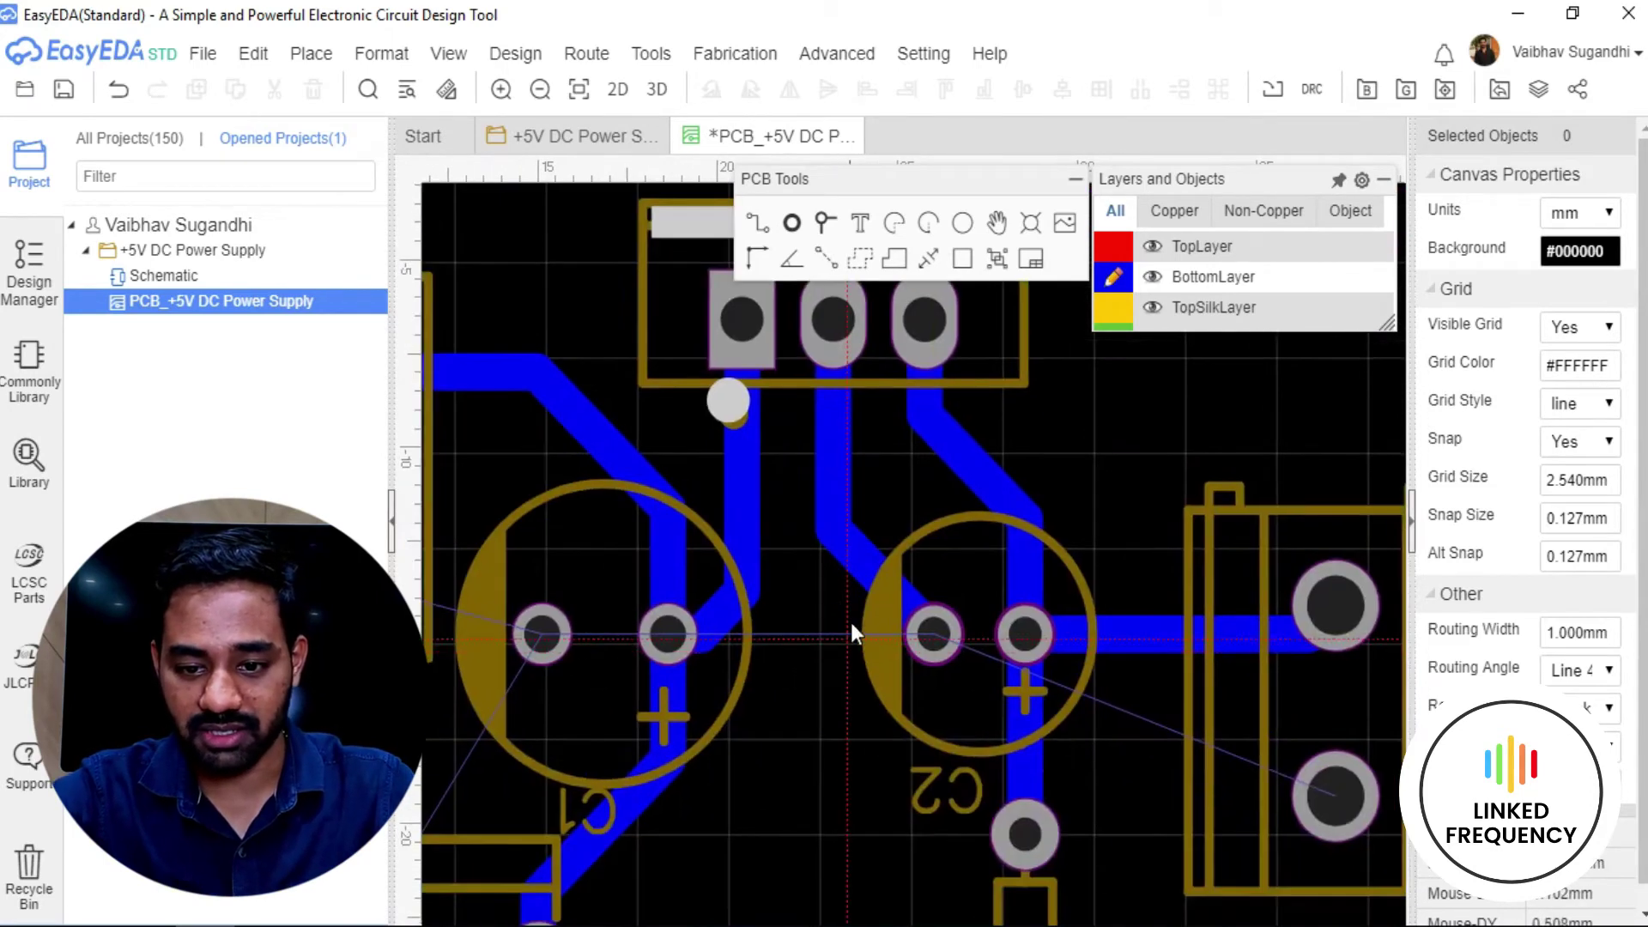
{"action": "left_click", "coordinate": [856, 563]}
{"action": "scroll", "coordinate": [790, 729], "scroll_direction": "down", "scroll_amount": 3}
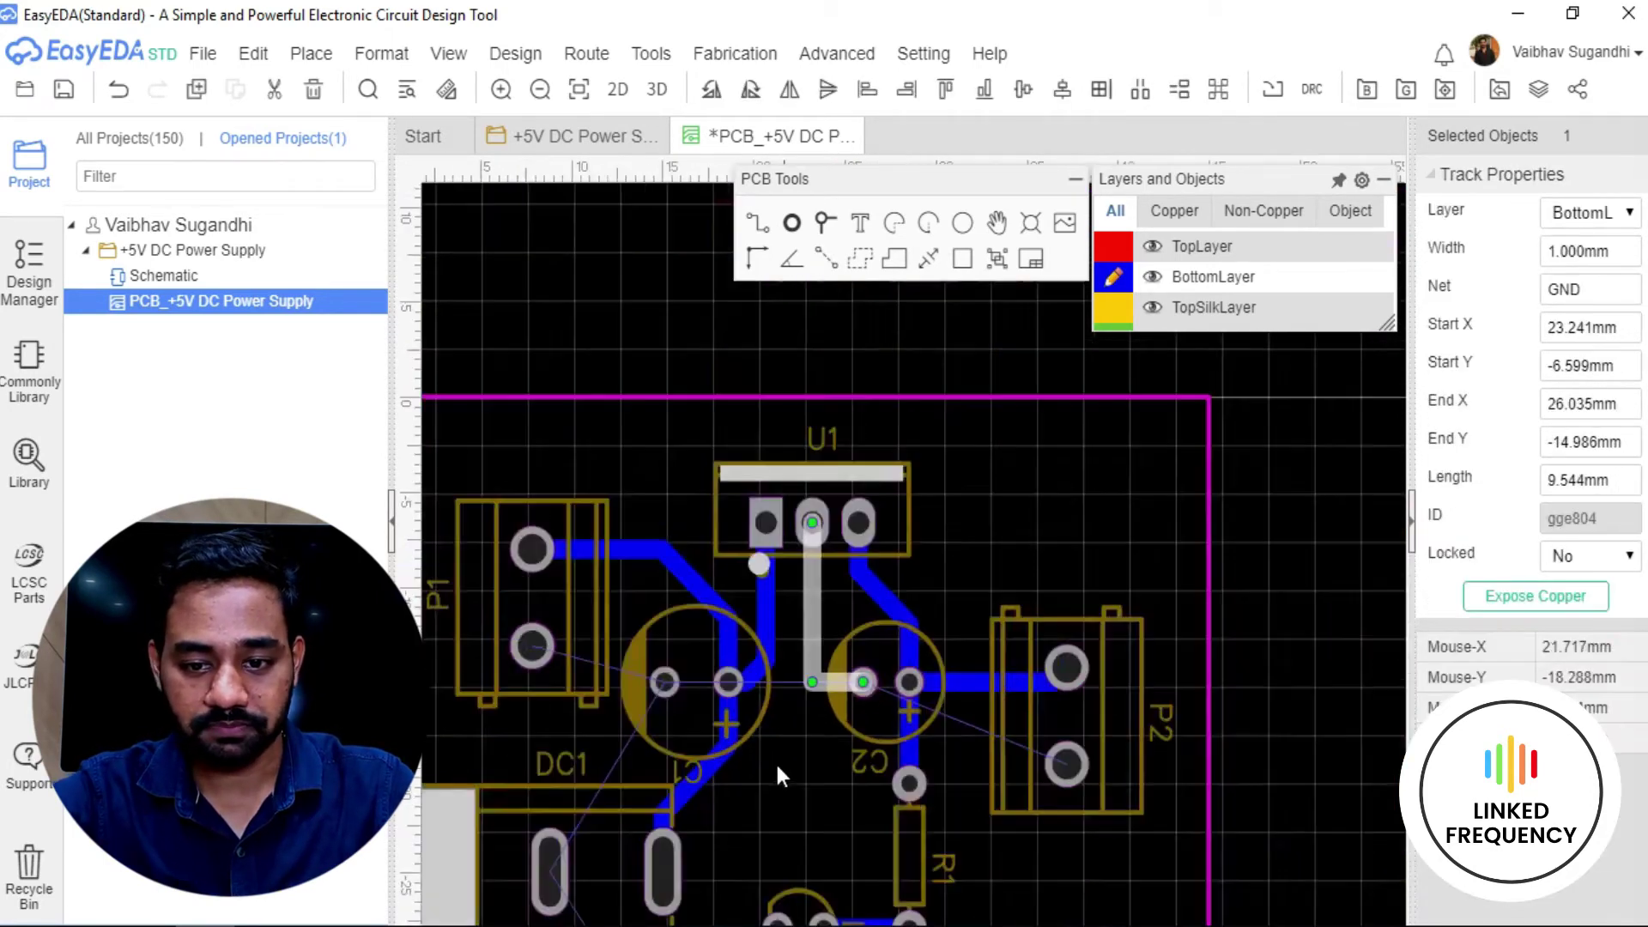
Route a 1 mm BottomLayer track from DC1's lower horizontal pad to LED1's GND pad.
{"action": "scroll", "coordinate": [807, 721], "scroll_direction": "down", "scroll_amount": 3}
{"action": "scroll", "coordinate": [836, 677], "scroll_direction": "up", "scroll_amount": 5}
{"action": "scroll", "coordinate": [867, 716], "scroll_direction": "down", "scroll_amount": 2}
{"action": "right_click_drag", "start_coordinate": [847, 547], "coordinate": [898, 609]}
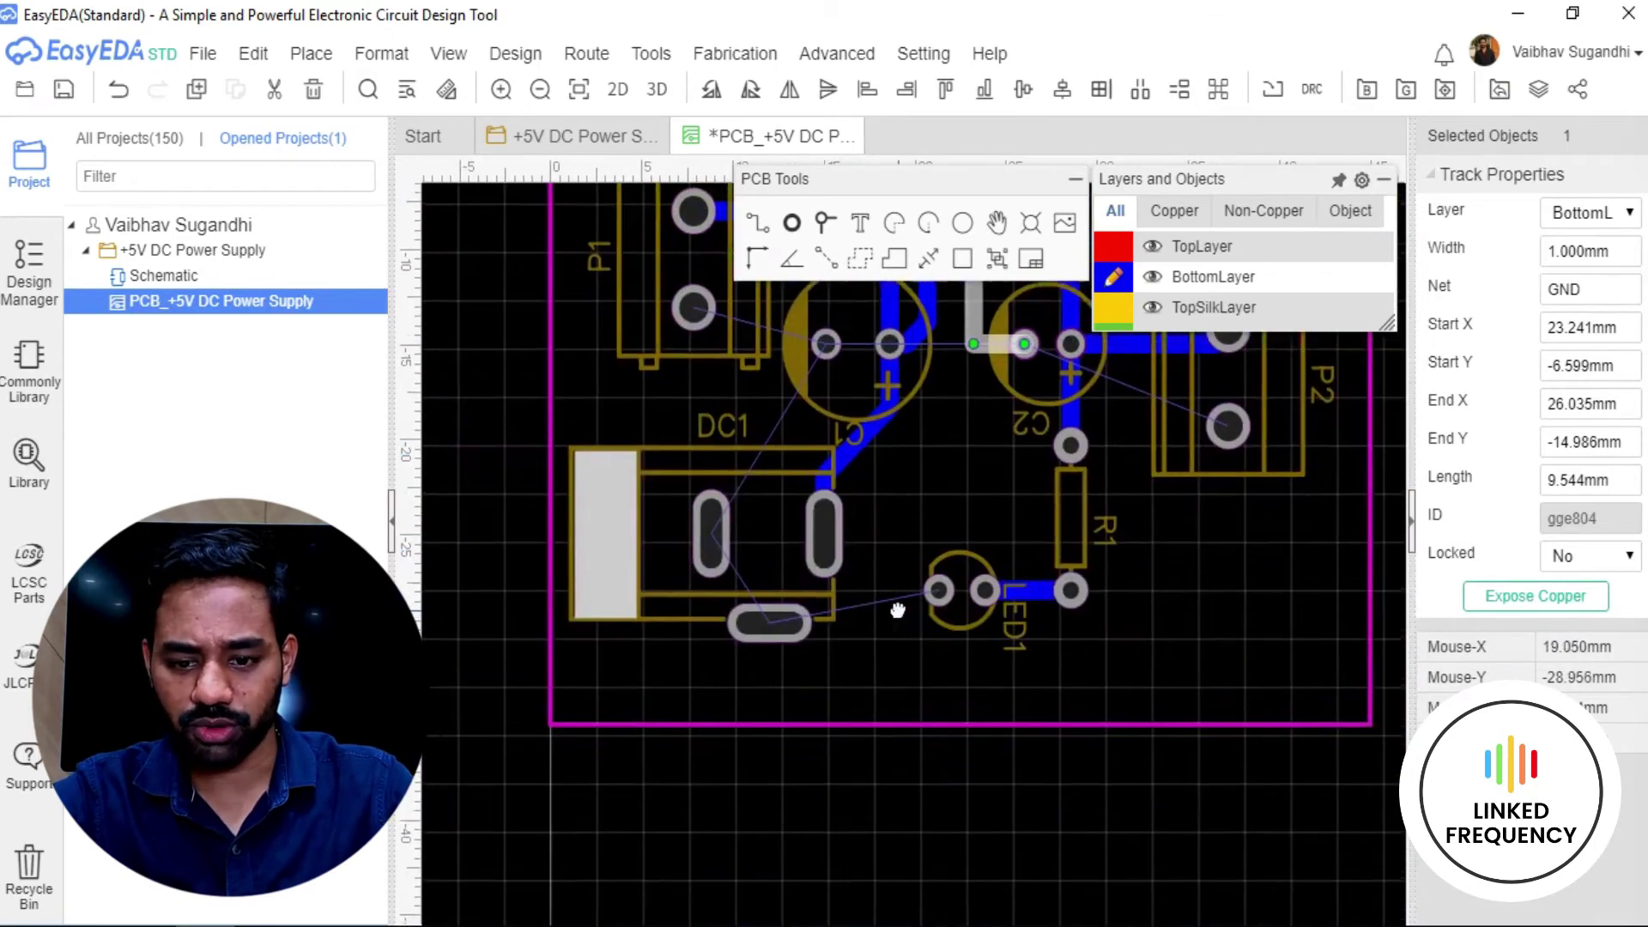
{"action": "key", "text": "w"}
{"action": "left_click", "coordinate": [790, 609]}
{"action": "left_click", "coordinate": [958, 579]}
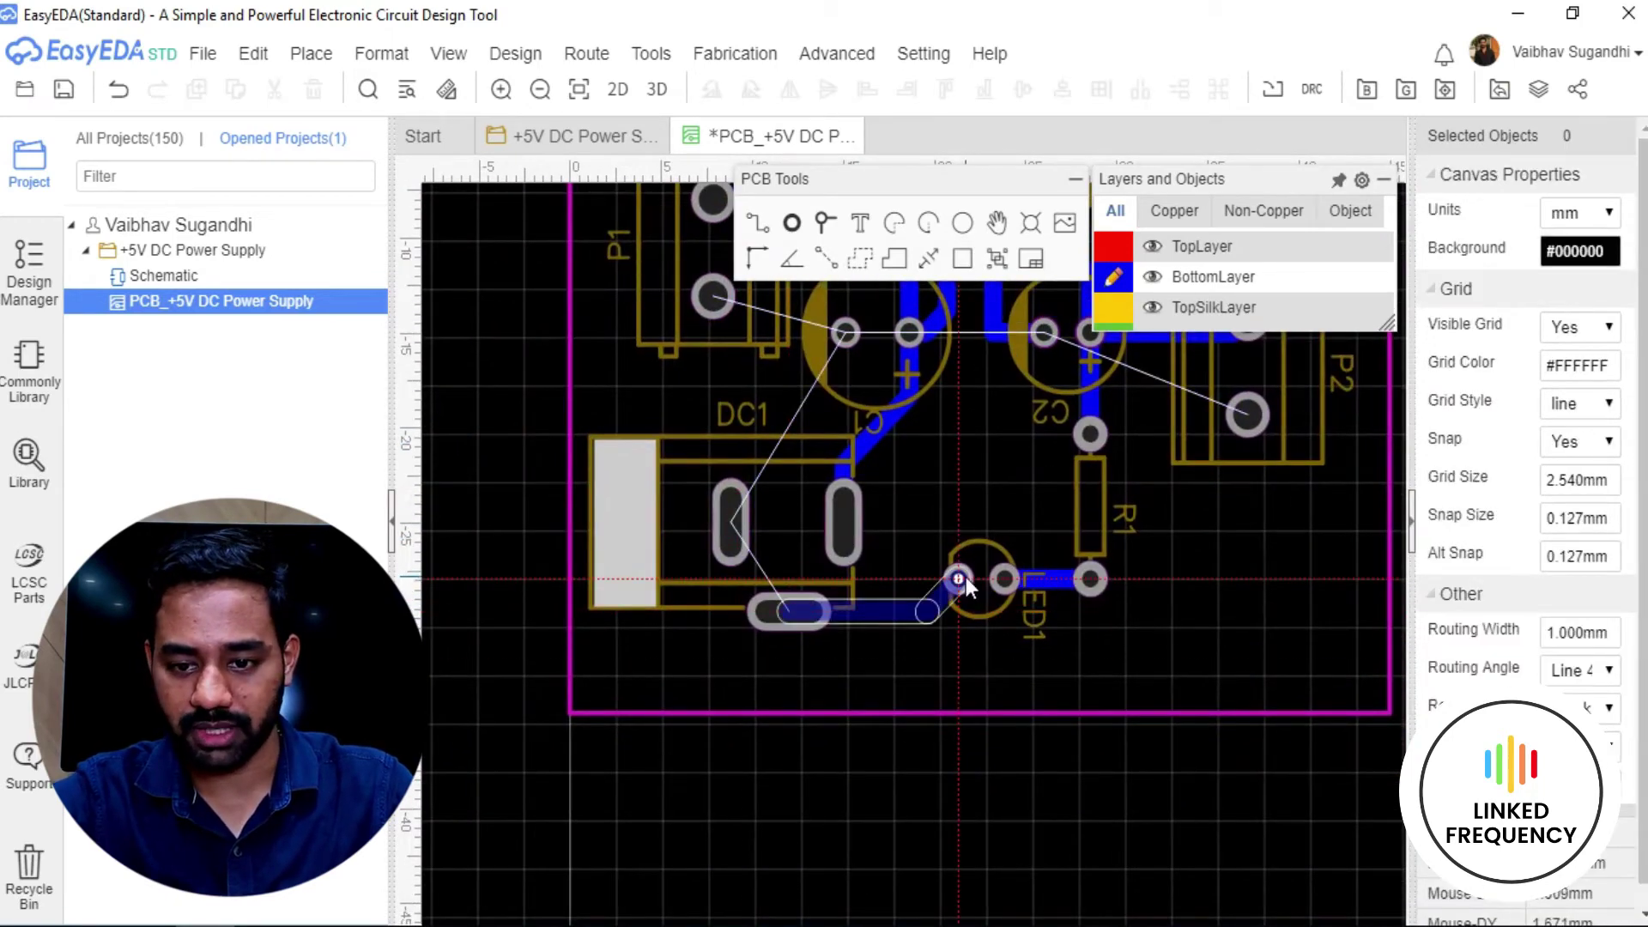
Shift the diagonal segment of the DC1 to LED1 track towards DC1 so a horizontal run leads into LED1's pad.
{"action": "scroll", "coordinate": [939, 669], "scroll_direction": "up", "scroll_amount": 5}
{"action": "scroll", "coordinate": [932, 631], "scroll_direction": "down", "scroll_amount": 2}
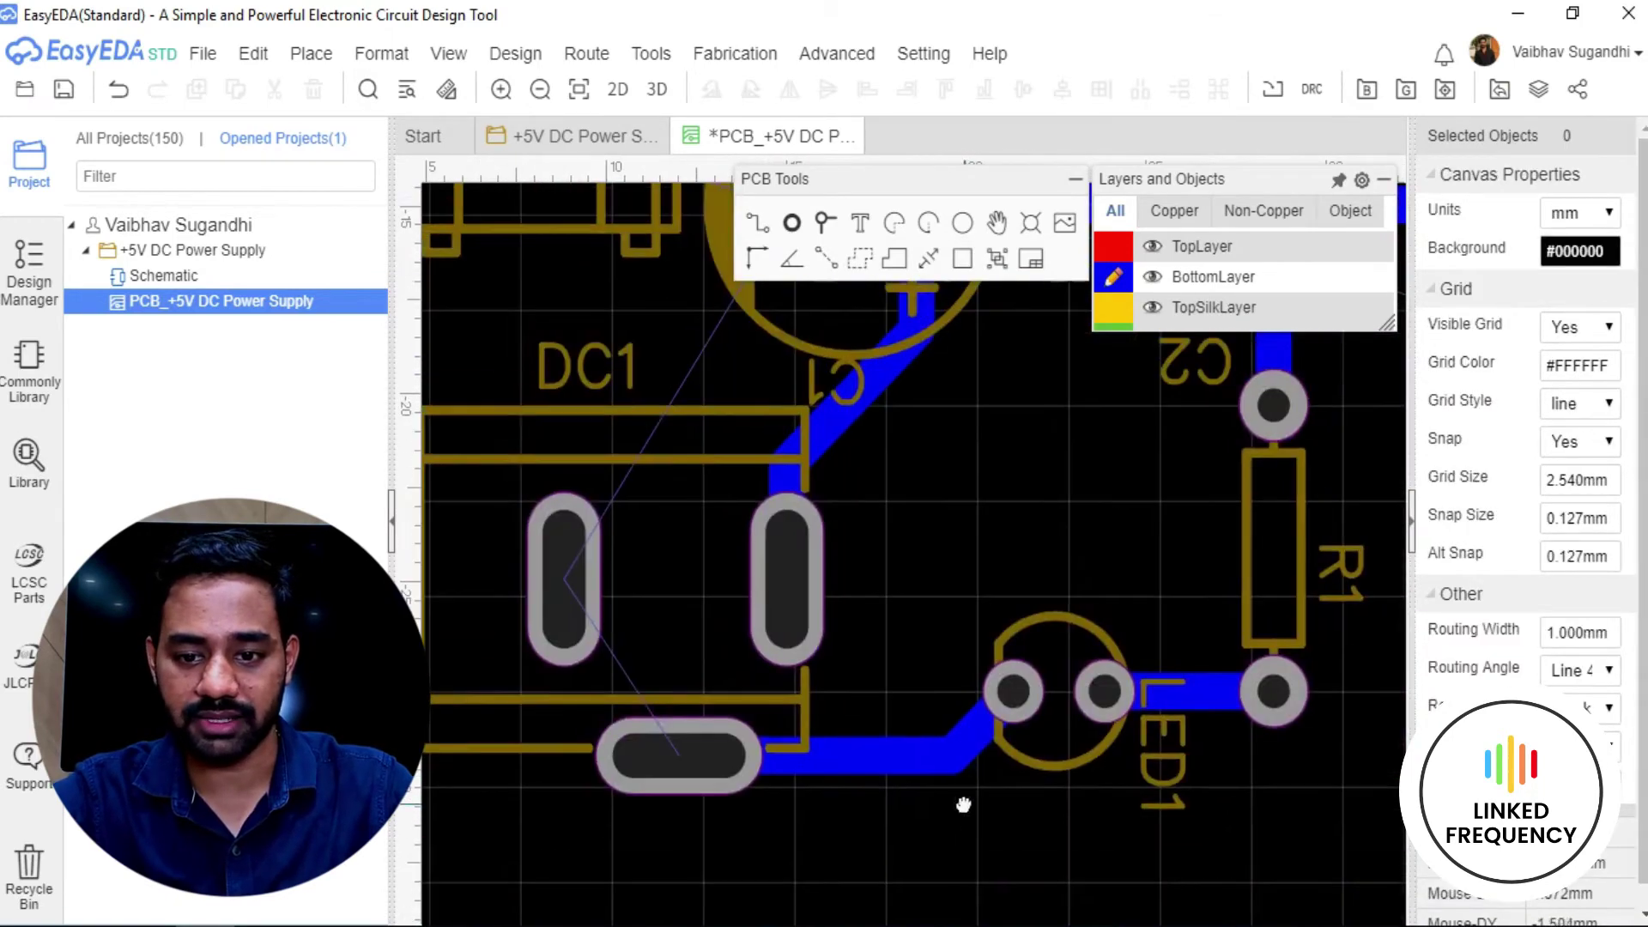
{"action": "left_click", "coordinate": [965, 726]}
{"action": "left_click", "coordinate": [915, 793]}
{"action": "scroll", "coordinate": [921, 783], "scroll_direction": "down", "scroll_amount": 4}
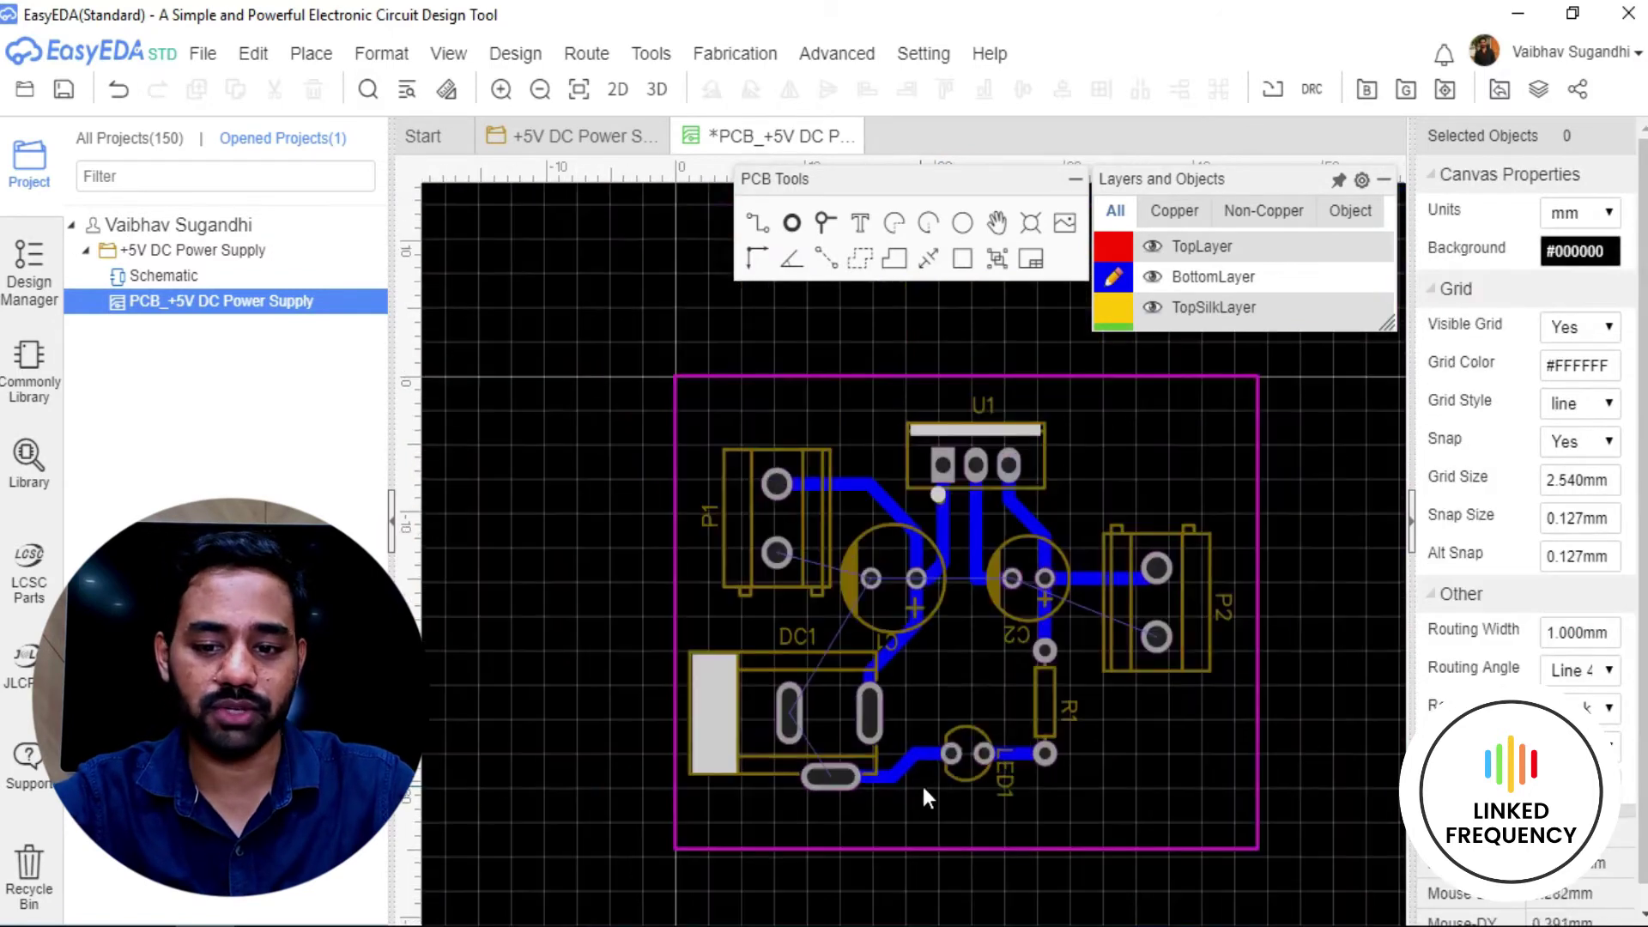
Delete the bottom-layer tracks from U1's middle pin to C2 and from DC1's lower pad to LED1.
{"action": "scroll", "coordinate": [964, 646], "scroll_direction": "down", "scroll_amount": 1}
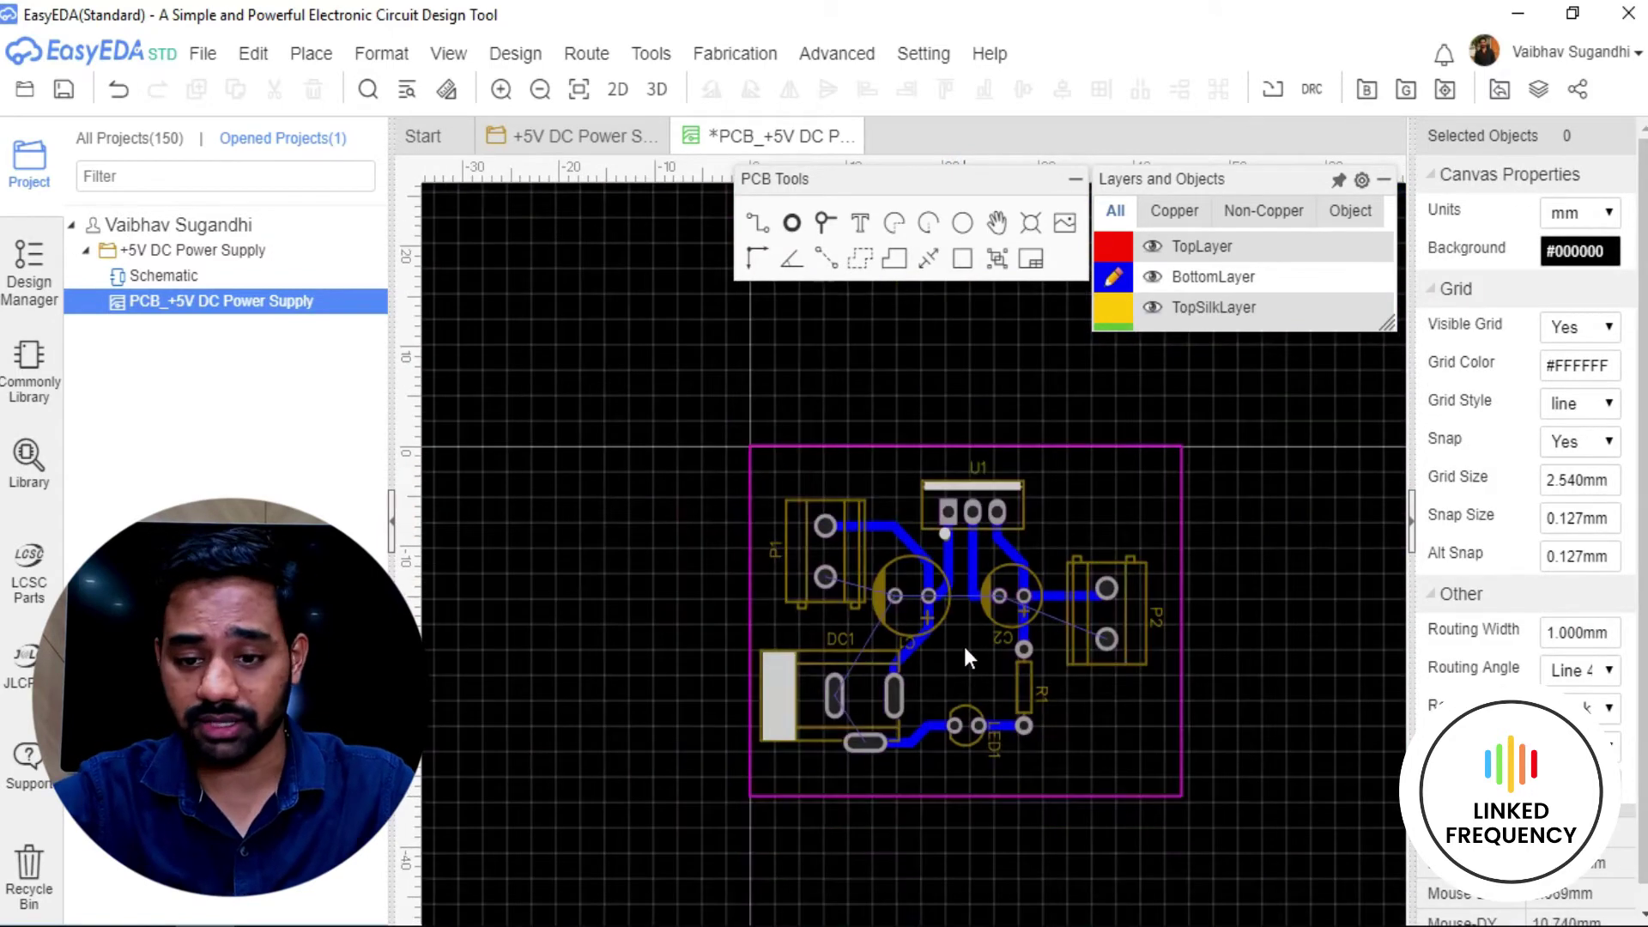
{"action": "right_click_drag", "start_coordinate": [965, 650], "coordinate": [890, 658]}
{"action": "scroll", "coordinate": [887, 639], "scroll_direction": "up", "scroll_amount": 1}
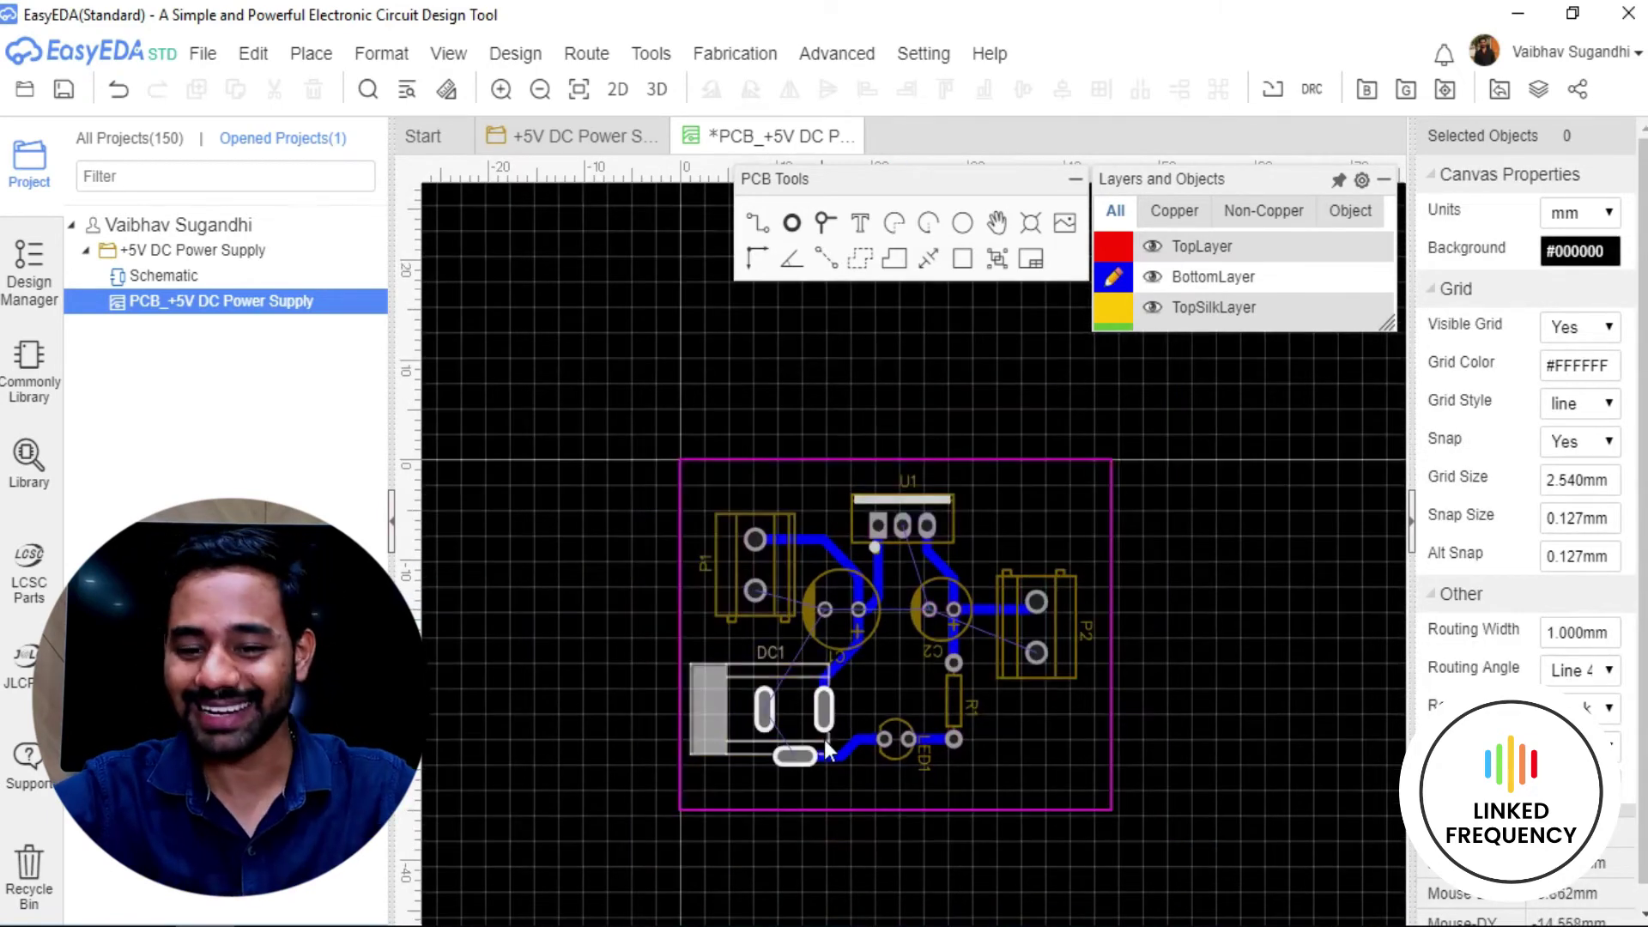
{"action": "scroll", "coordinate": [824, 739], "scroll_direction": "up", "scroll_amount": 2}
{"action": "left_click", "coordinate": [848, 765]}
{"action": "key", "text": "Delete"}
{"action": "scroll", "coordinate": [901, 682], "scroll_direction": "down", "scroll_amount": 3}
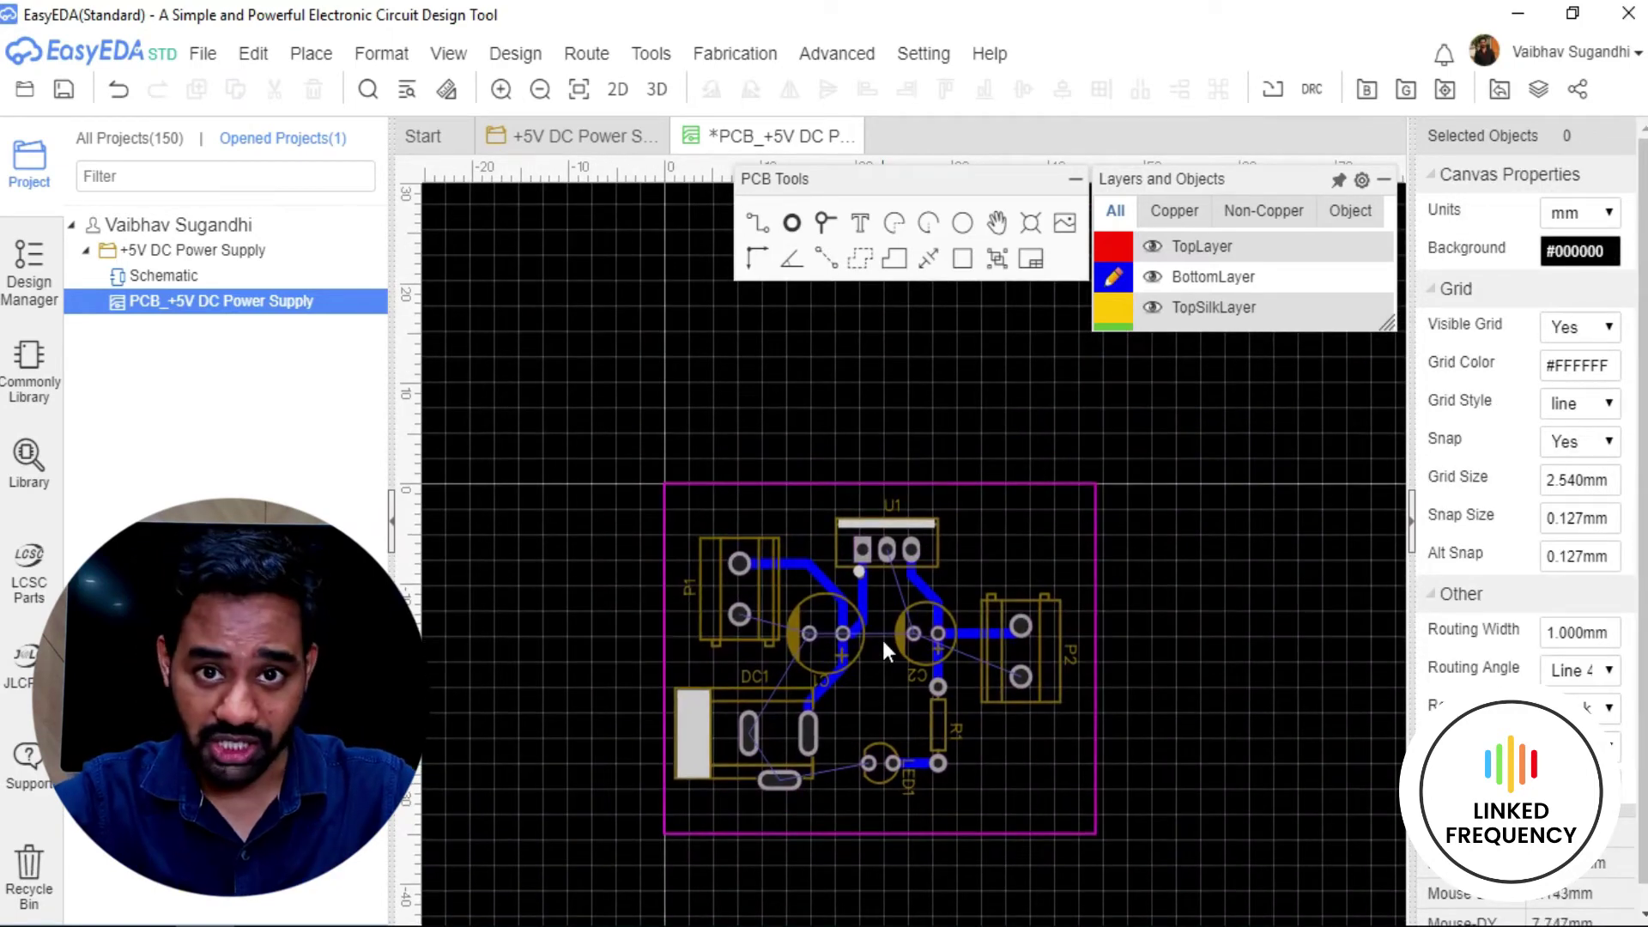
Start a copper area on BottomLayer with net GND, beginning its outline about 2.5 mm outside the board's upper-left corner.
{"action": "left_click", "coordinate": [861, 260]}
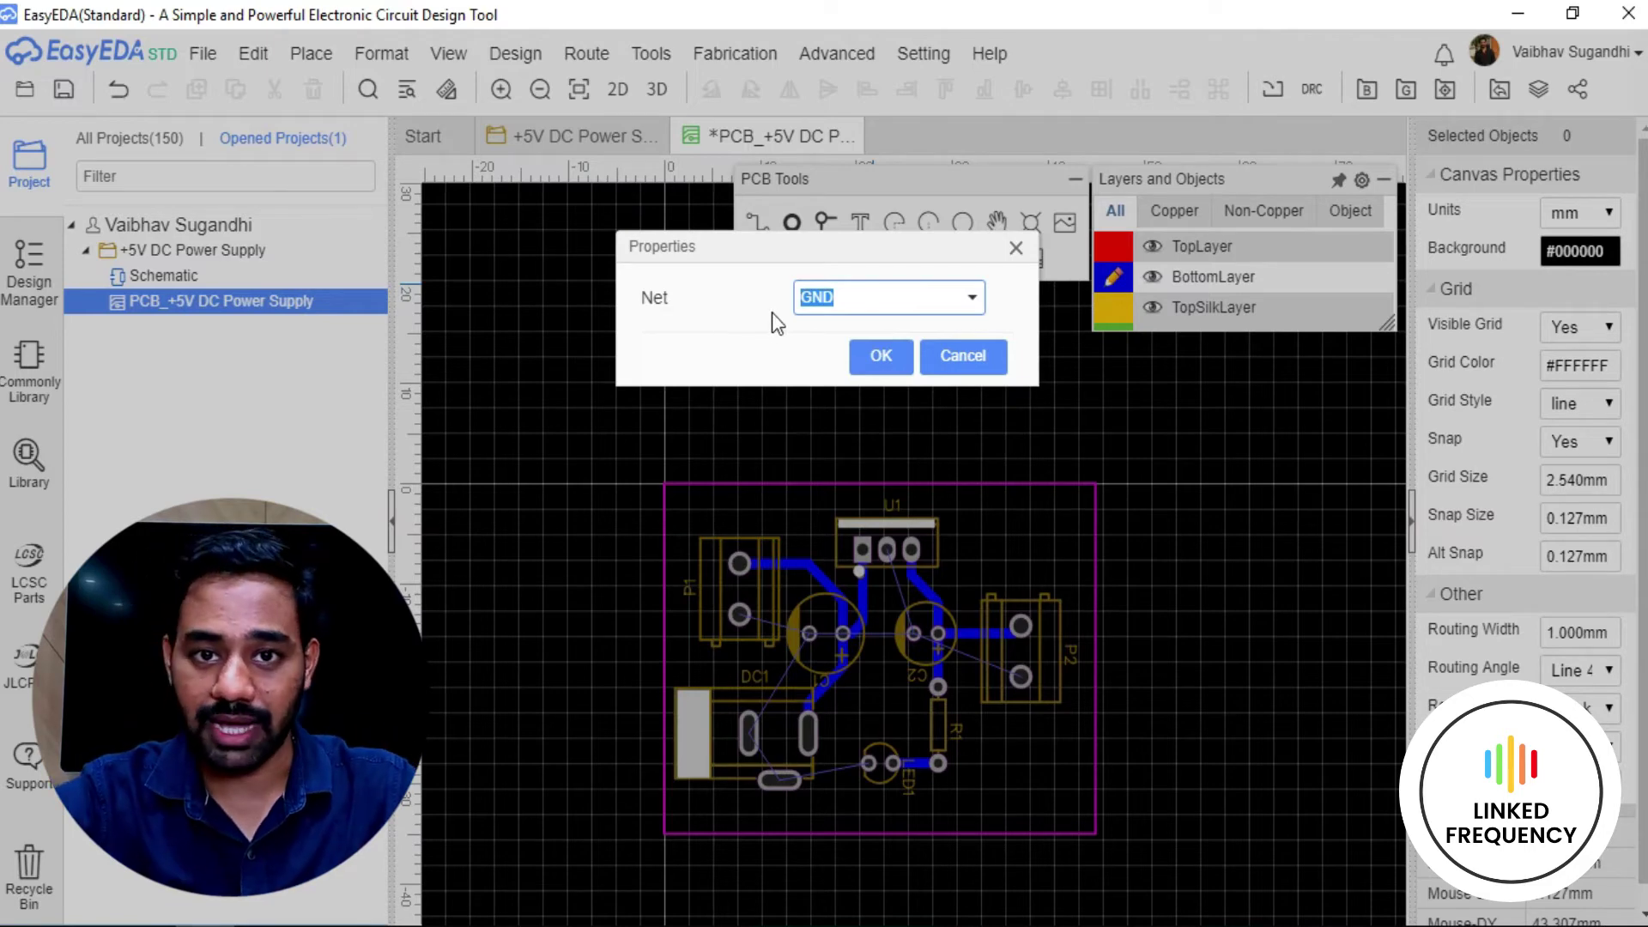
{"action": "left_click", "coordinate": [880, 355]}
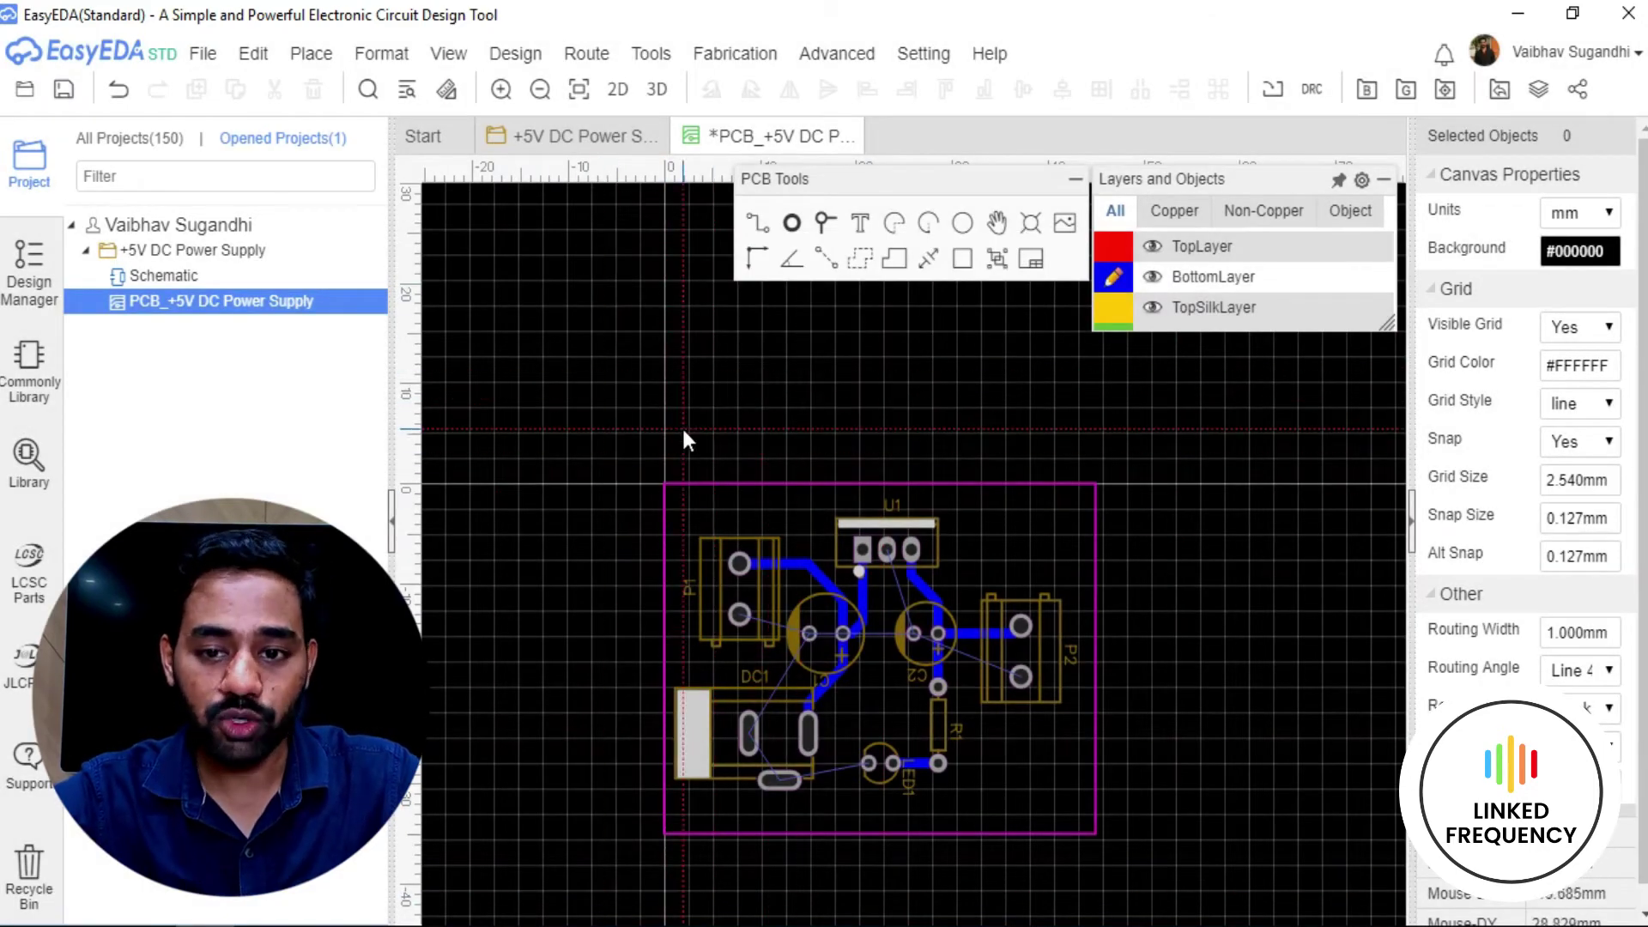
{"action": "scroll", "coordinate": [603, 483], "scroll_direction": "up", "scroll_amount": 10}
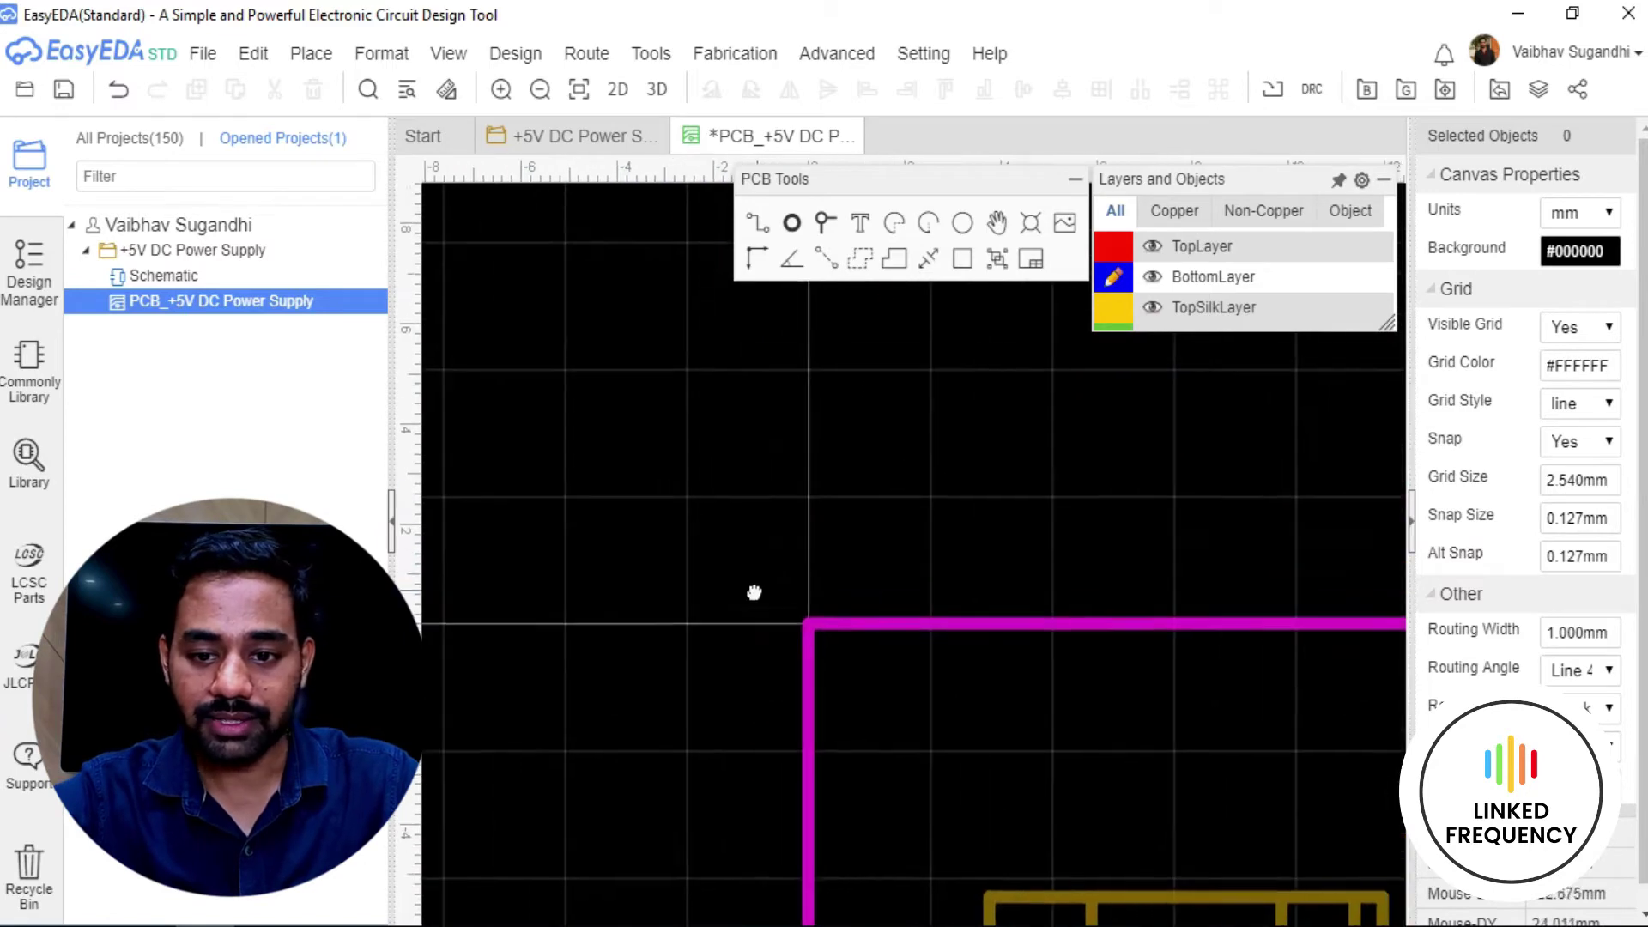
{"action": "left_click", "coordinate": [705, 577]}
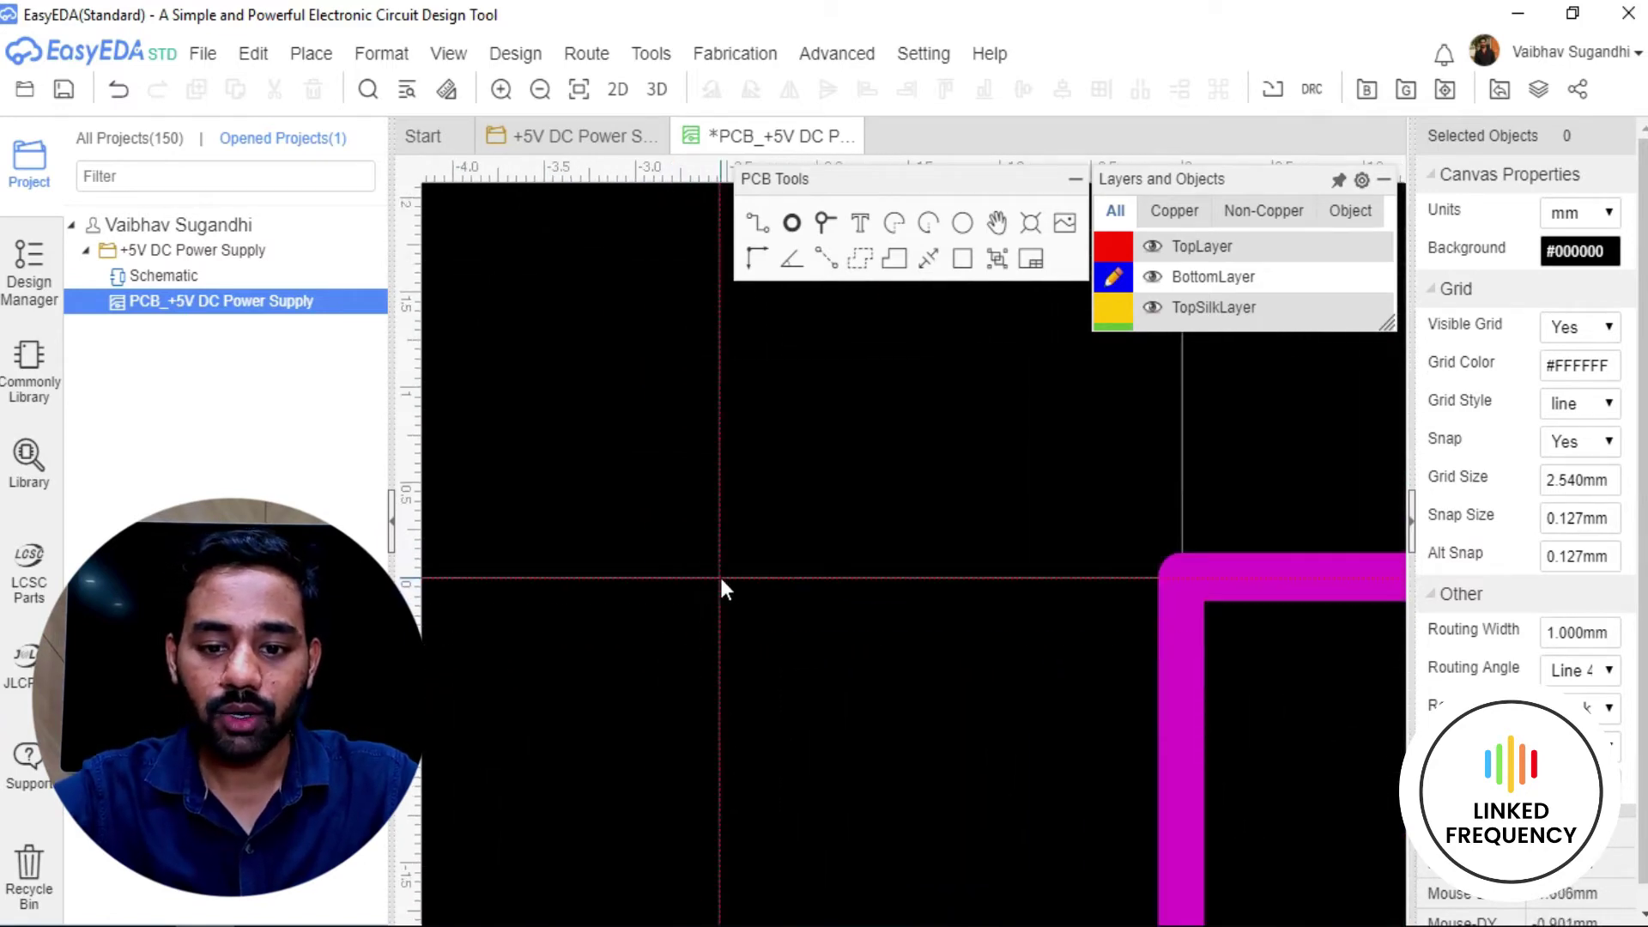
{"action": "scroll", "coordinate": [1059, 414], "scroll_direction": "down", "scroll_amount": 8}
{"action": "scroll", "coordinate": [606, 665], "scroll_direction": "up", "scroll_amount": 5}
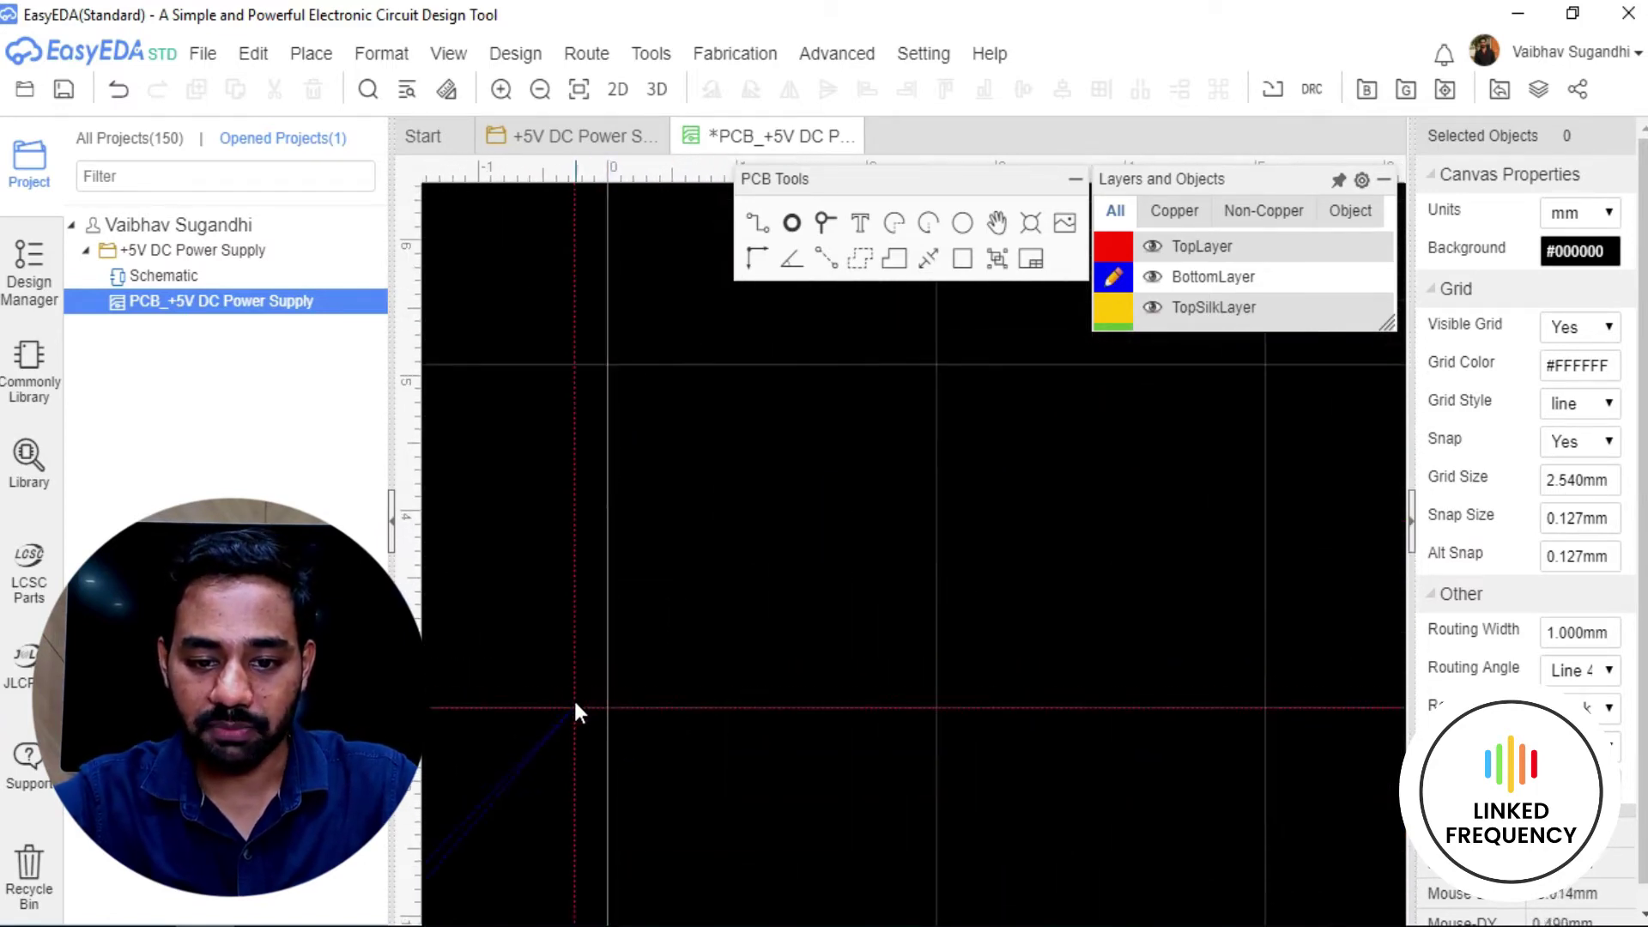
Continue the copper area outline above the board's upper edge, around the upper-right corner and down the right side.
{"action": "scroll", "coordinate": [1120, 670], "scroll_direction": "down", "scroll_amount": 10}
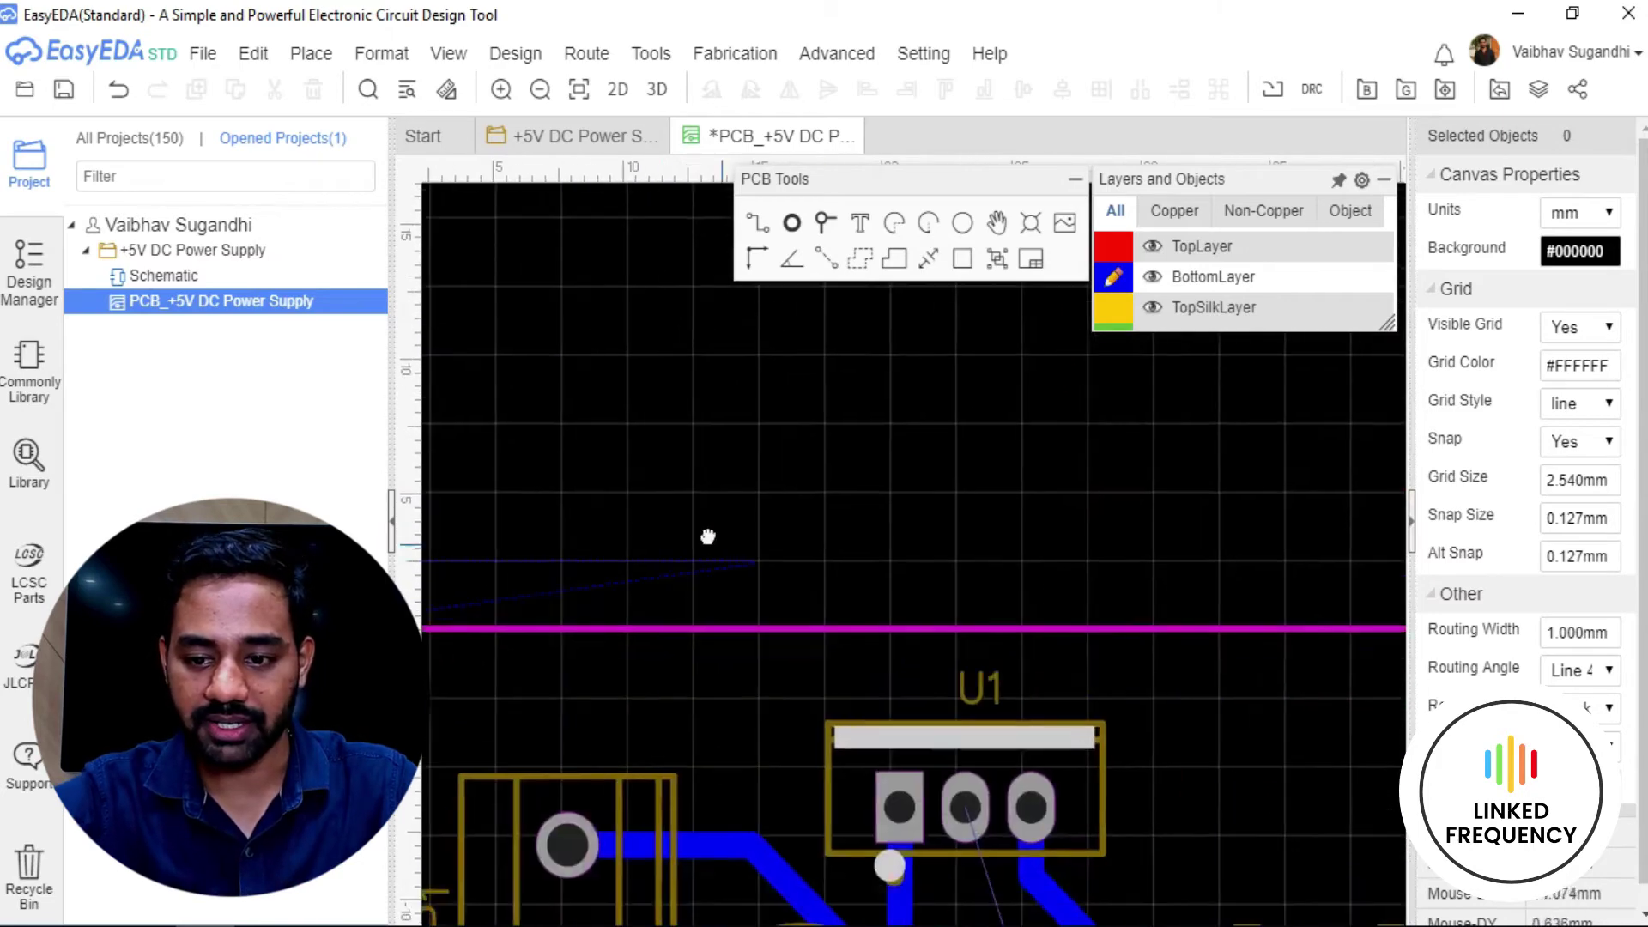
{"action": "scroll", "coordinate": [745, 539], "scroll_direction": "up", "scroll_amount": 1}
{"action": "scroll", "coordinate": [745, 539], "scroll_direction": "up", "scroll_amount": 6}
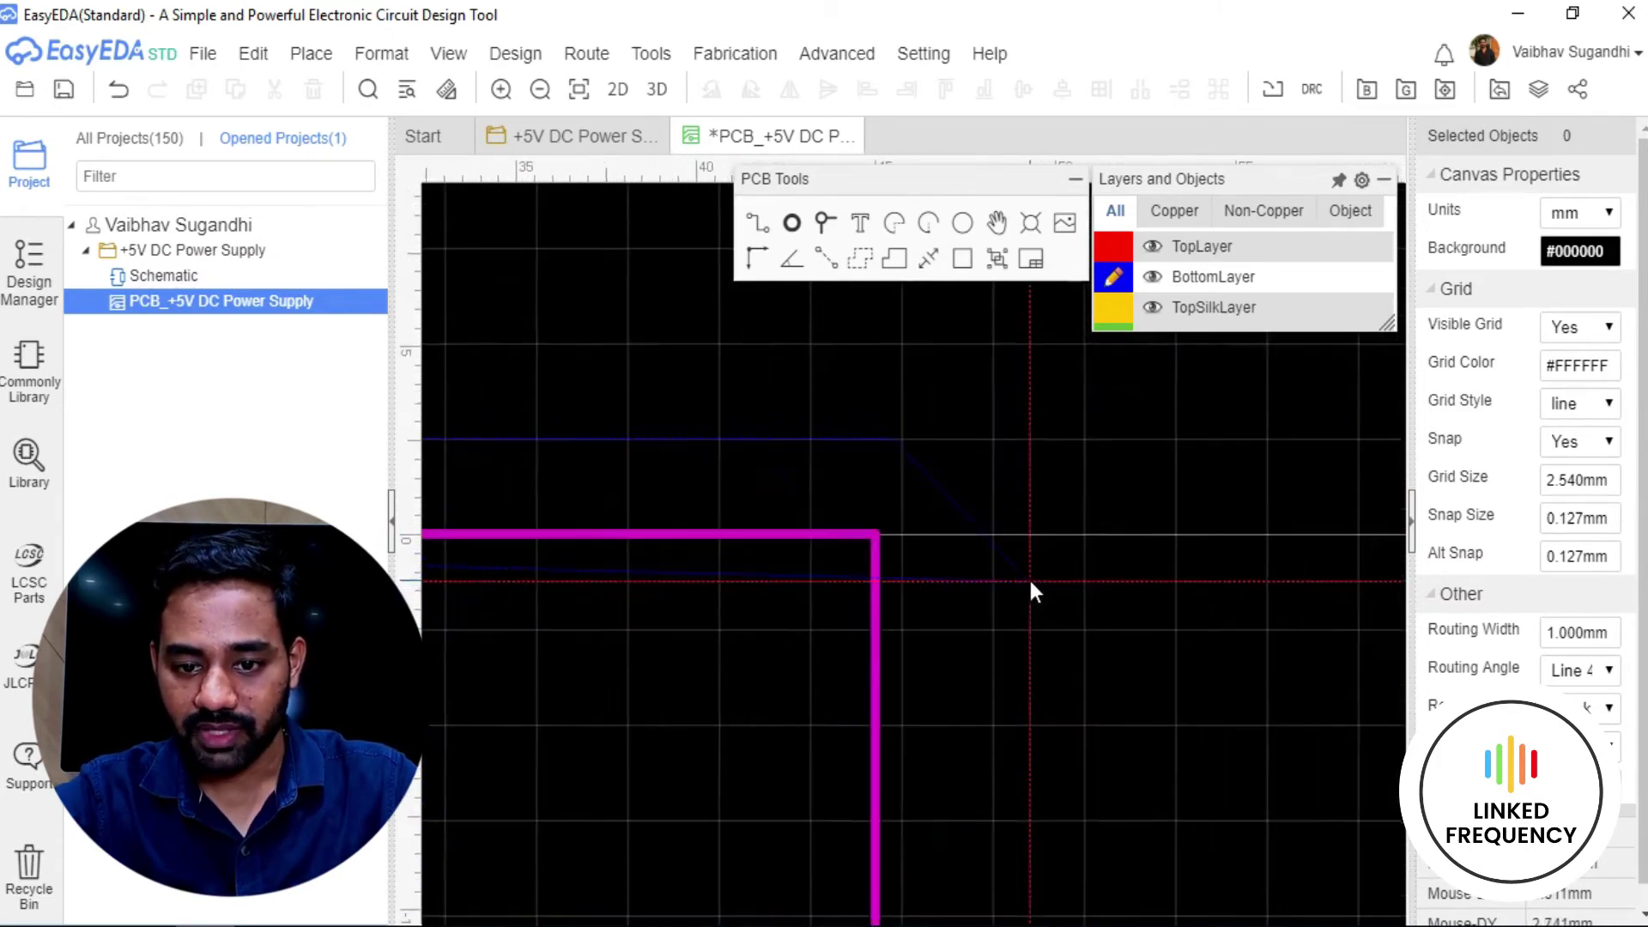
{"action": "scroll", "coordinate": [966, 583], "scroll_direction": "up", "scroll_amount": 3}
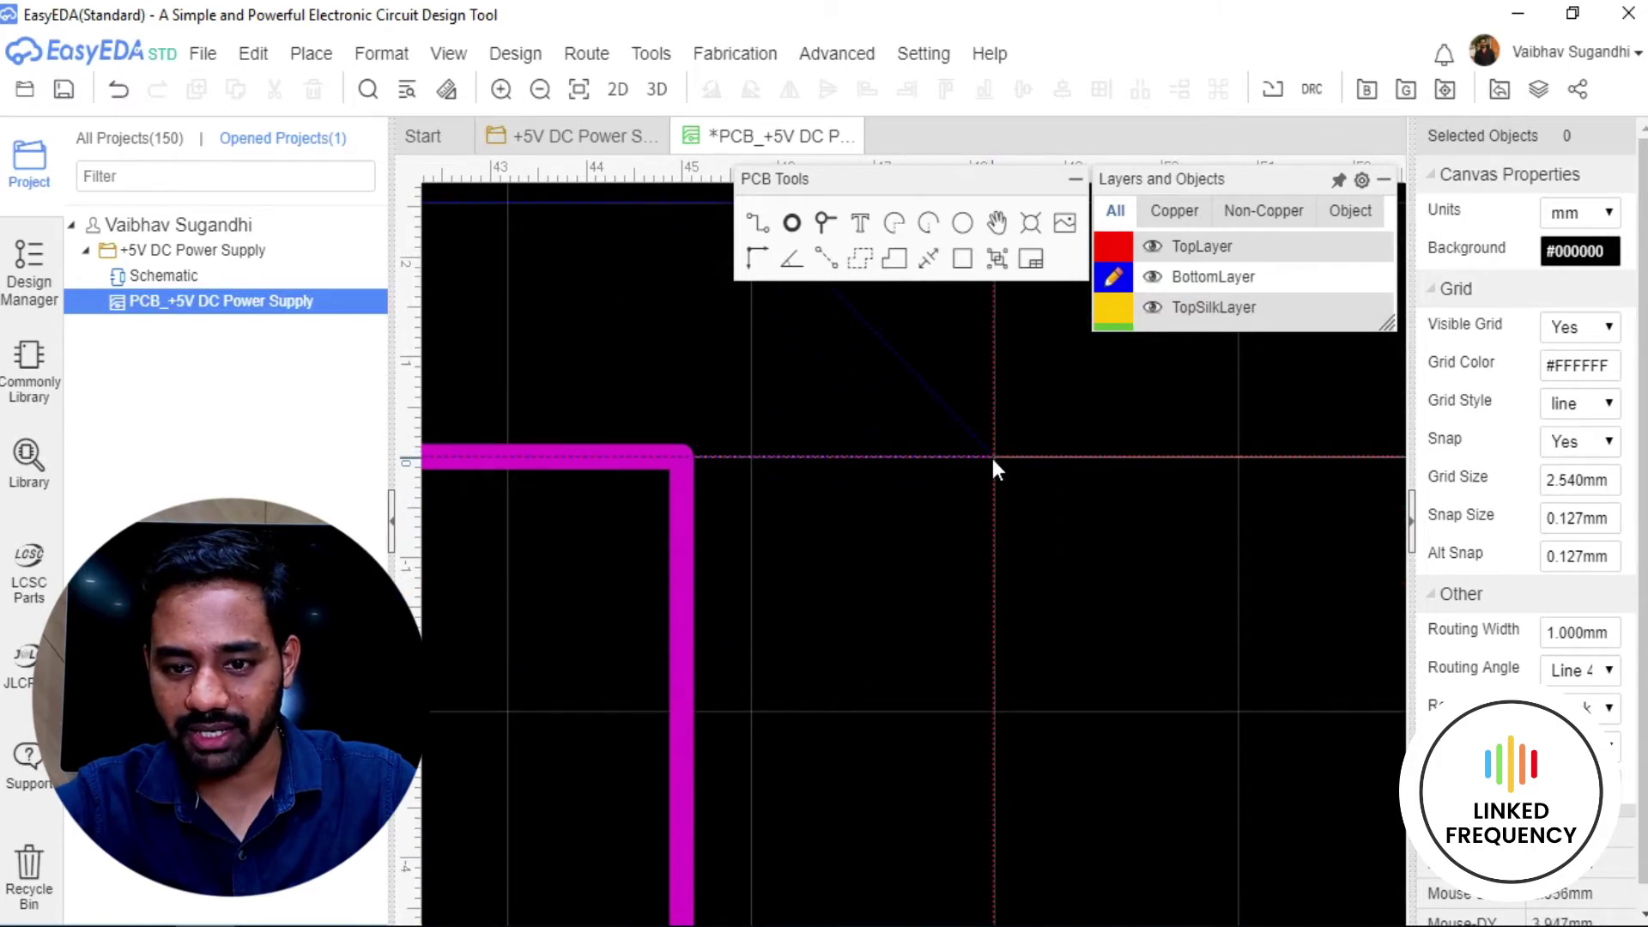
{"action": "scroll", "coordinate": [964, 614], "scroll_direction": "down", "scroll_amount": 6}
{"action": "scroll", "coordinate": [919, 693], "scroll_direction": "down", "scroll_amount": 5}
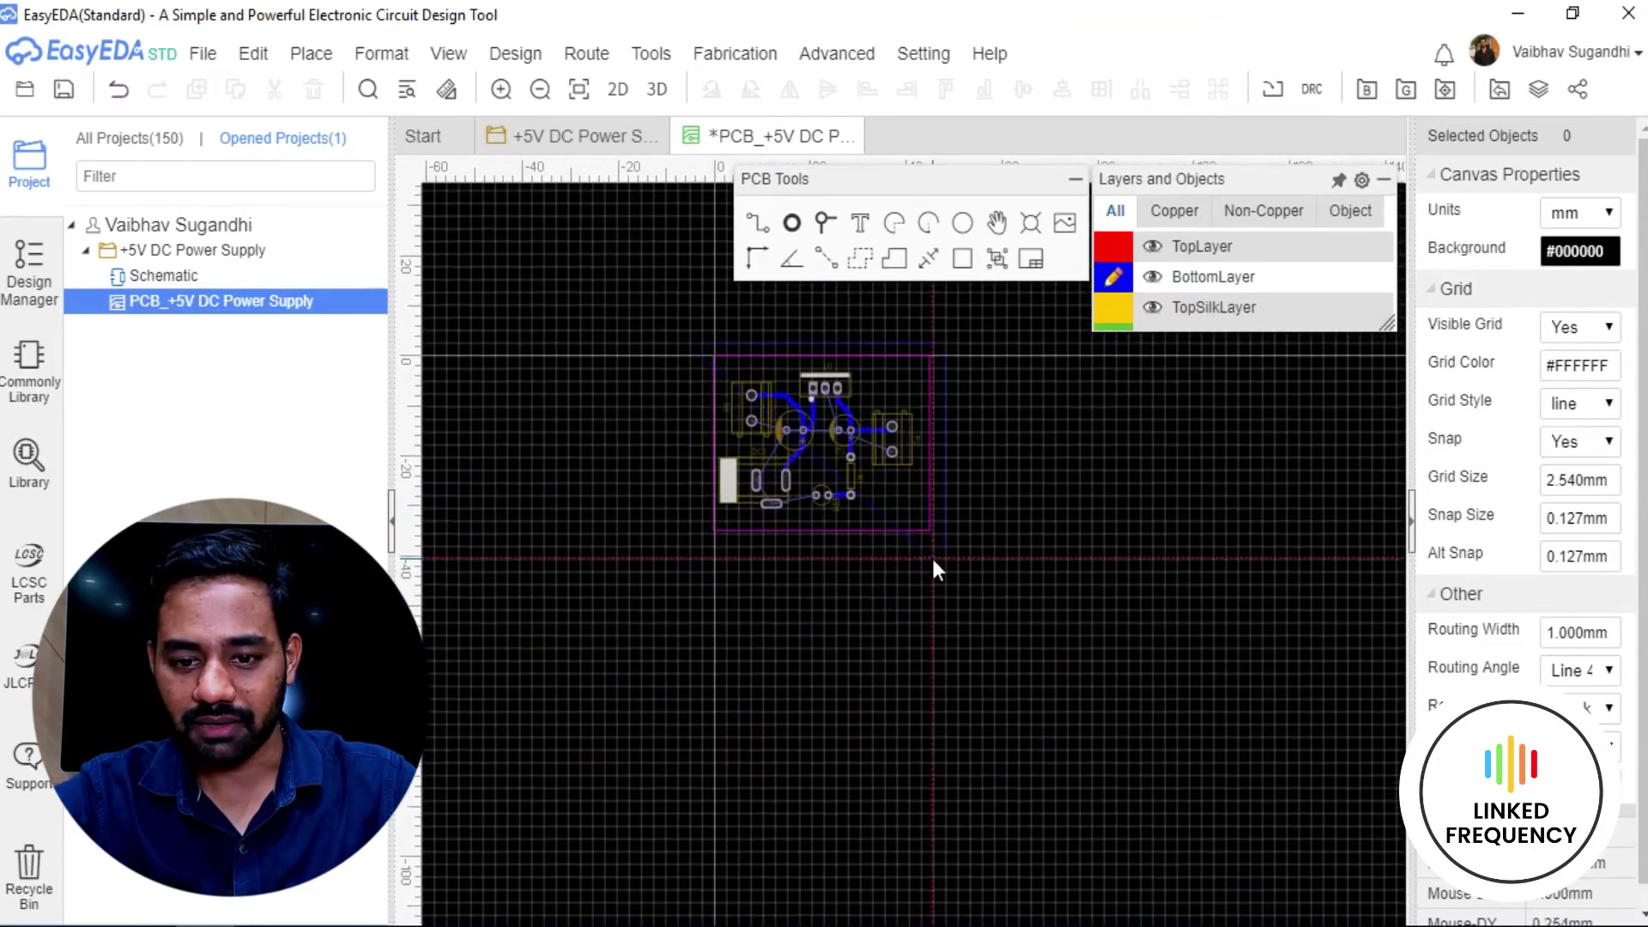
Take the copper area outline around both lower board corners and finish it to build the fill, then fit the board in view.
{"action": "scroll", "coordinate": [931, 555], "scroll_direction": "up", "scroll_amount": 6}
{"action": "scroll", "coordinate": [953, 644], "scroll_direction": "up", "scroll_amount": 5}
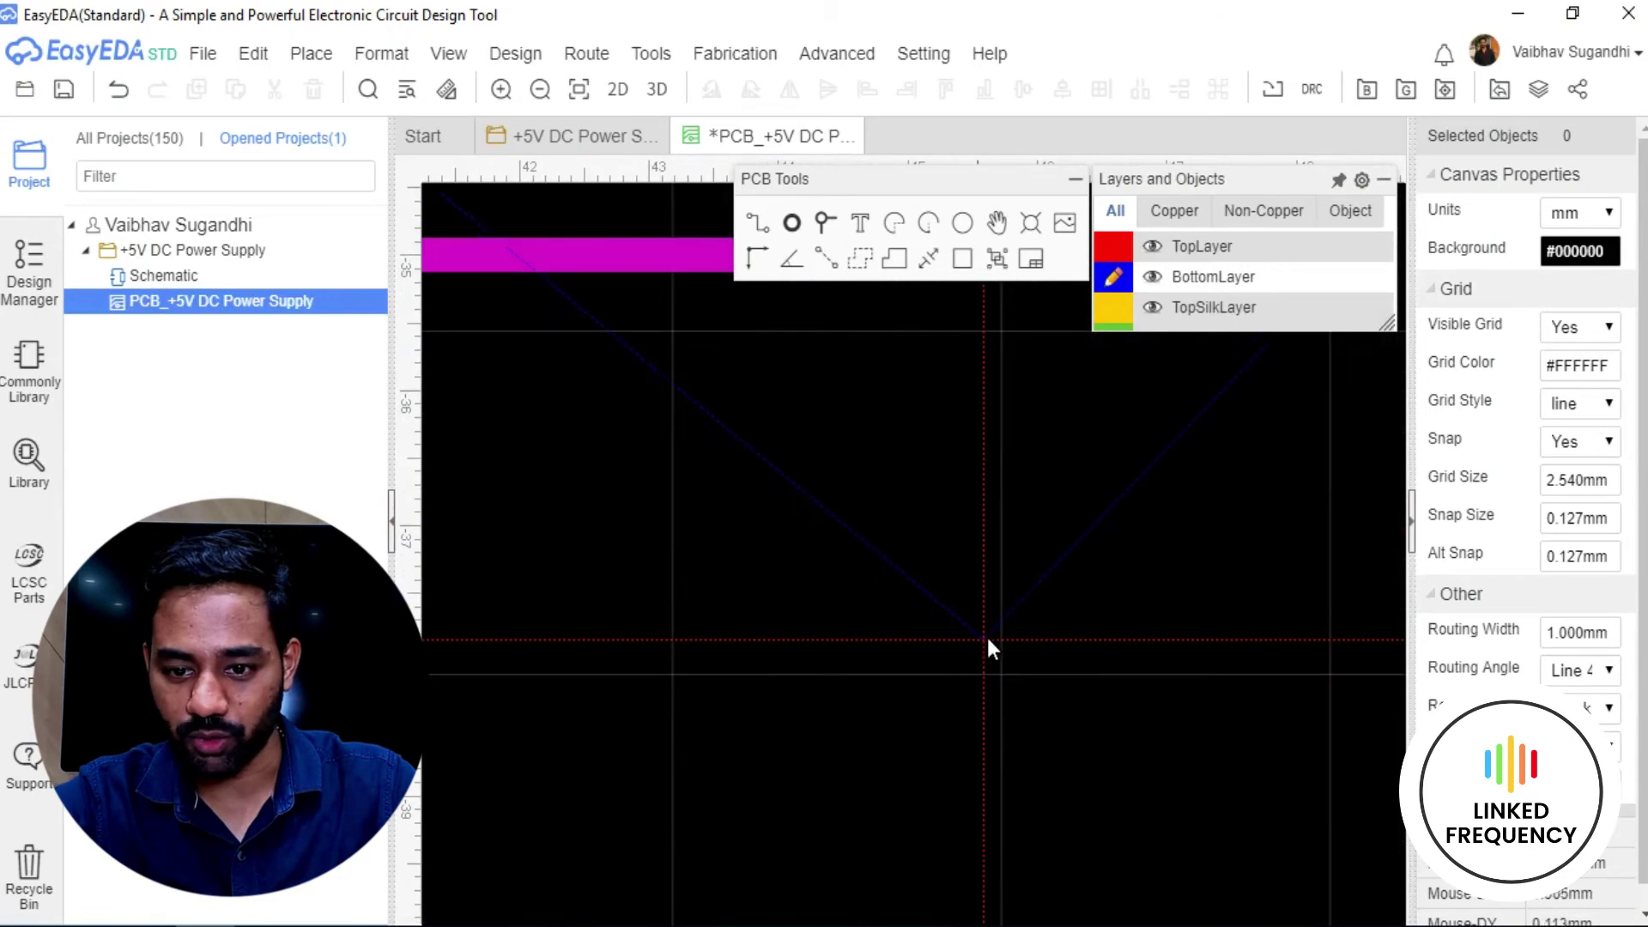
{"action": "scroll", "coordinate": [903, 688], "scroll_direction": "down", "scroll_amount": 12}
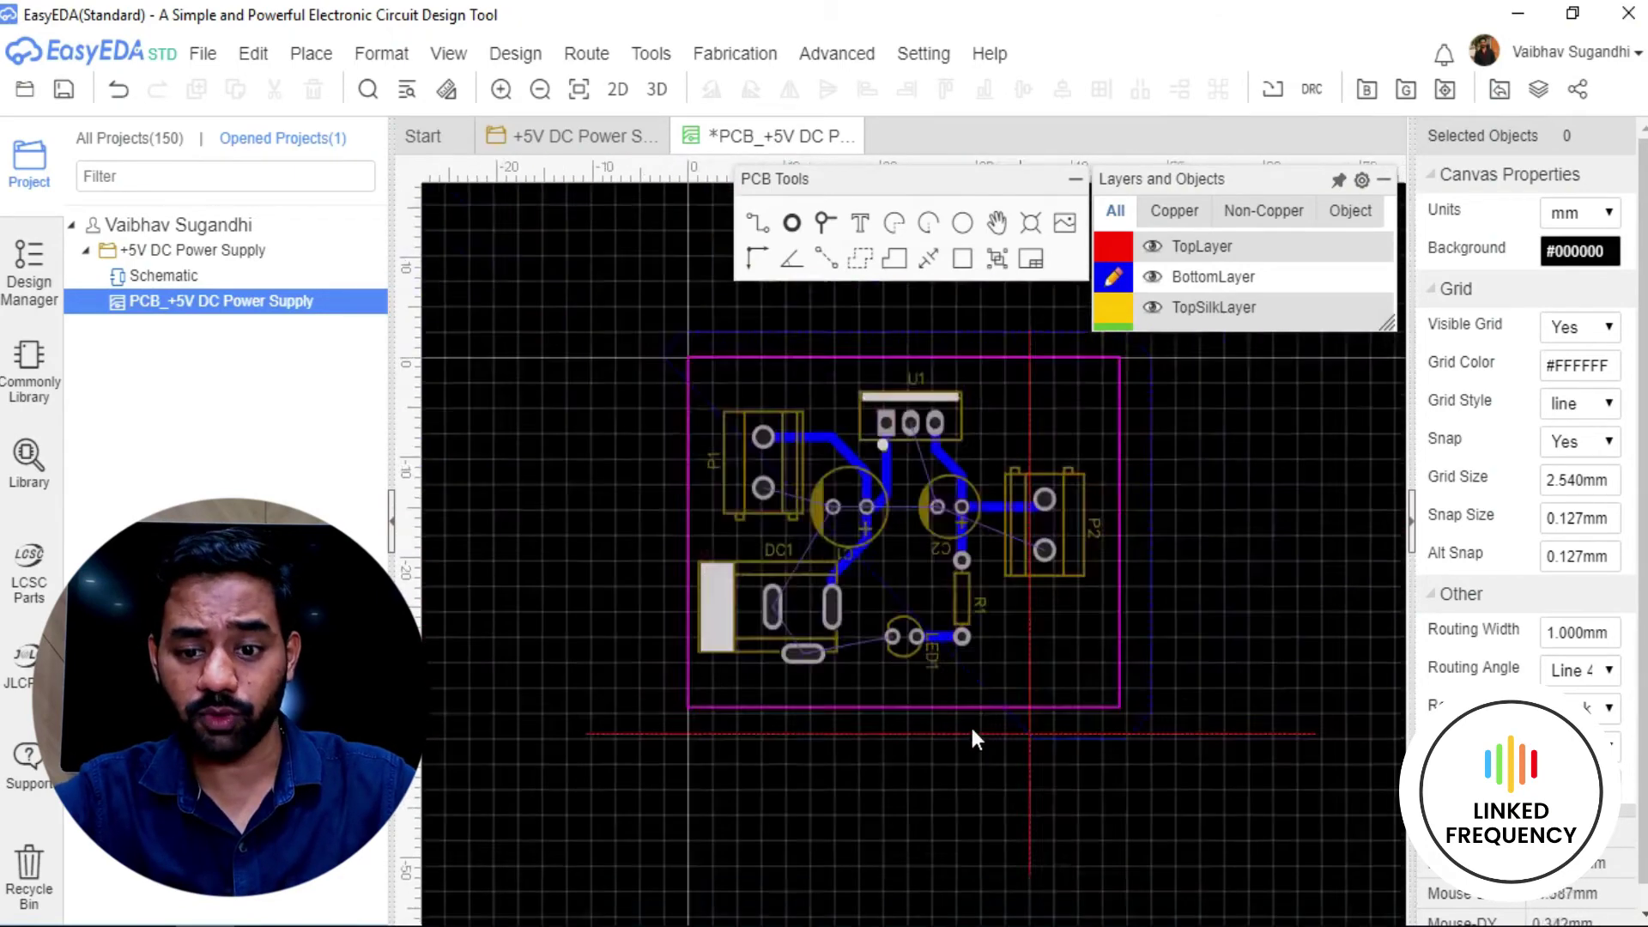
{"action": "scroll", "coordinate": [986, 738], "scroll_direction": "up", "scroll_amount": 7}
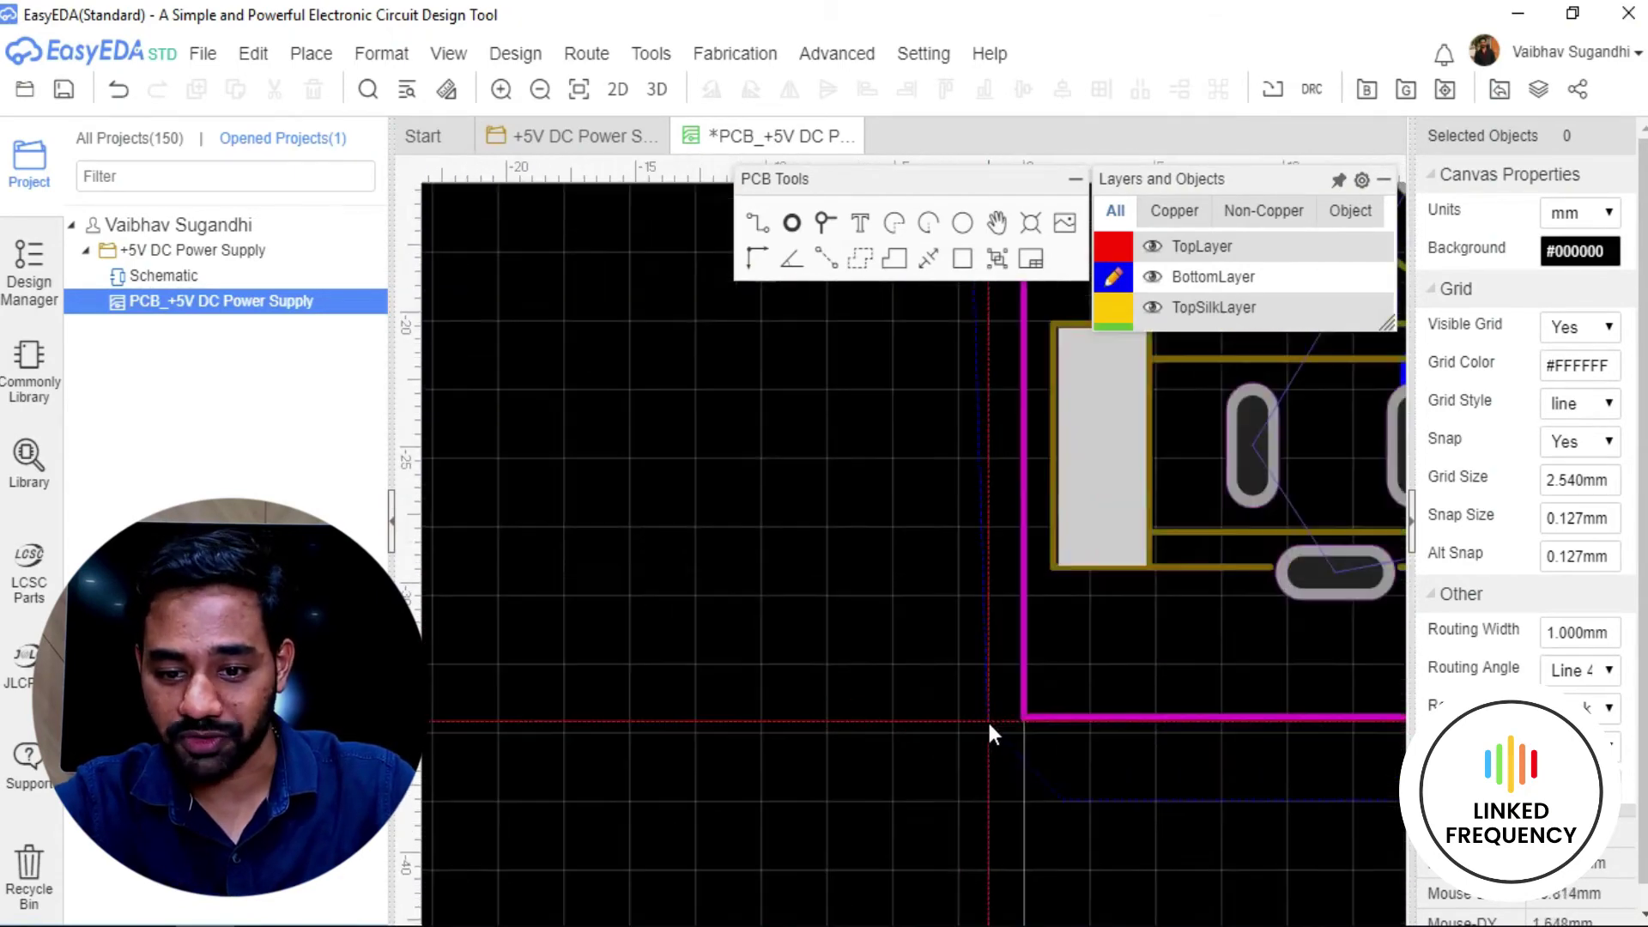
{"action": "scroll", "coordinate": [855, 803], "scroll_direction": "up", "scroll_amount": 3}
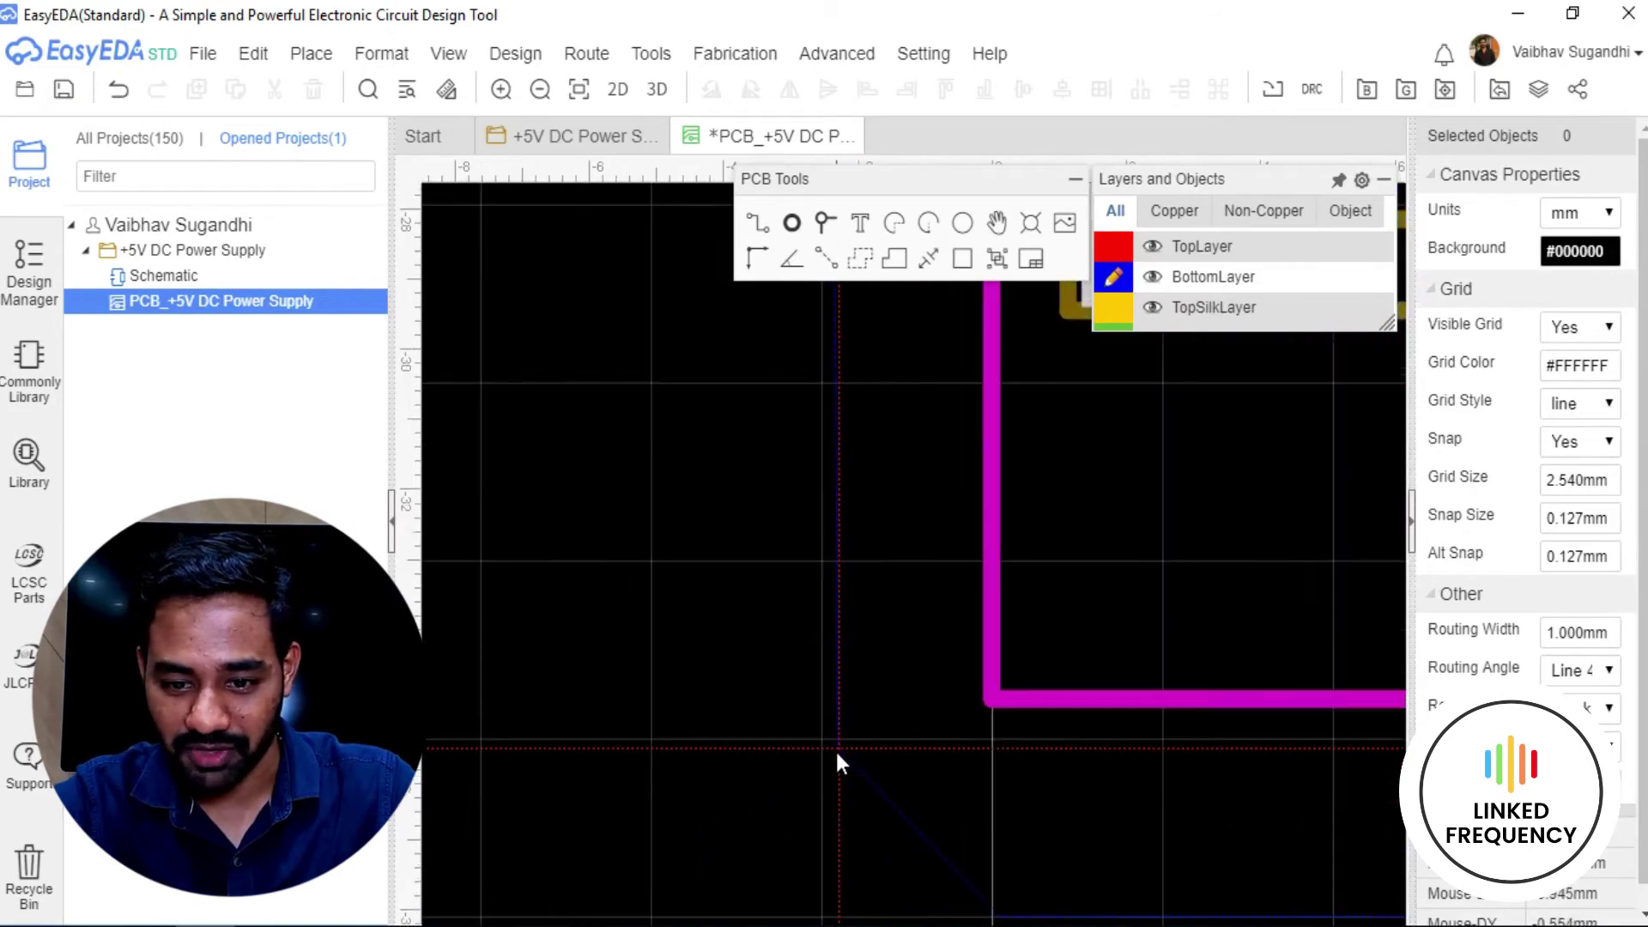
{"action": "double_click", "coordinate": [824, 743]}
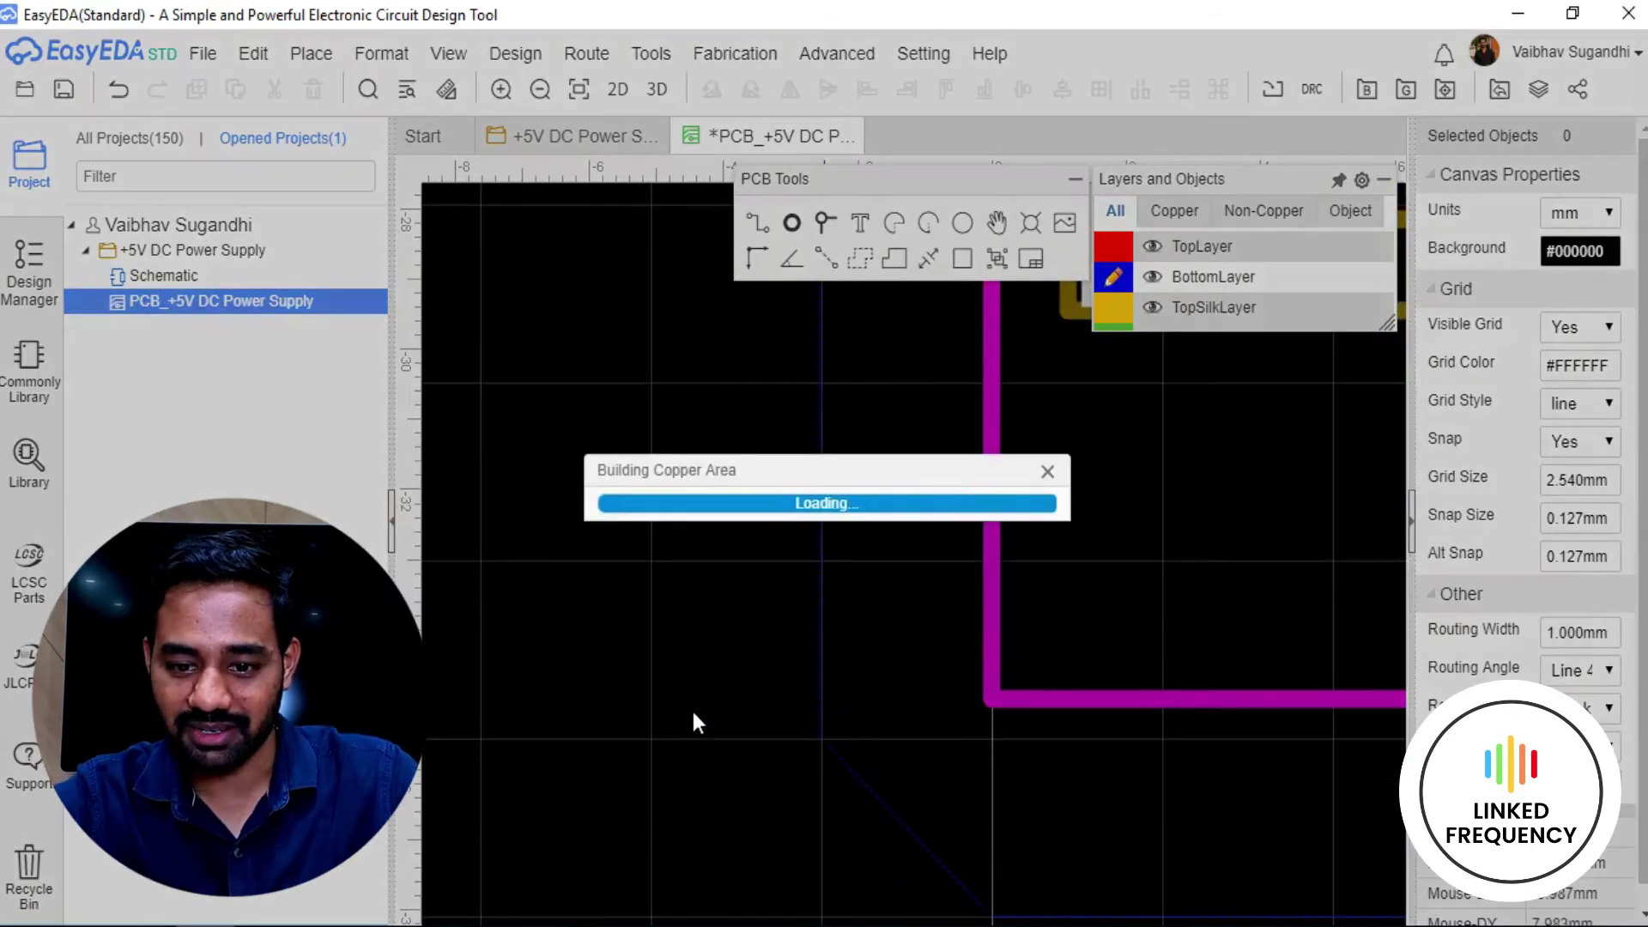
{"action": "key", "text": "k"}
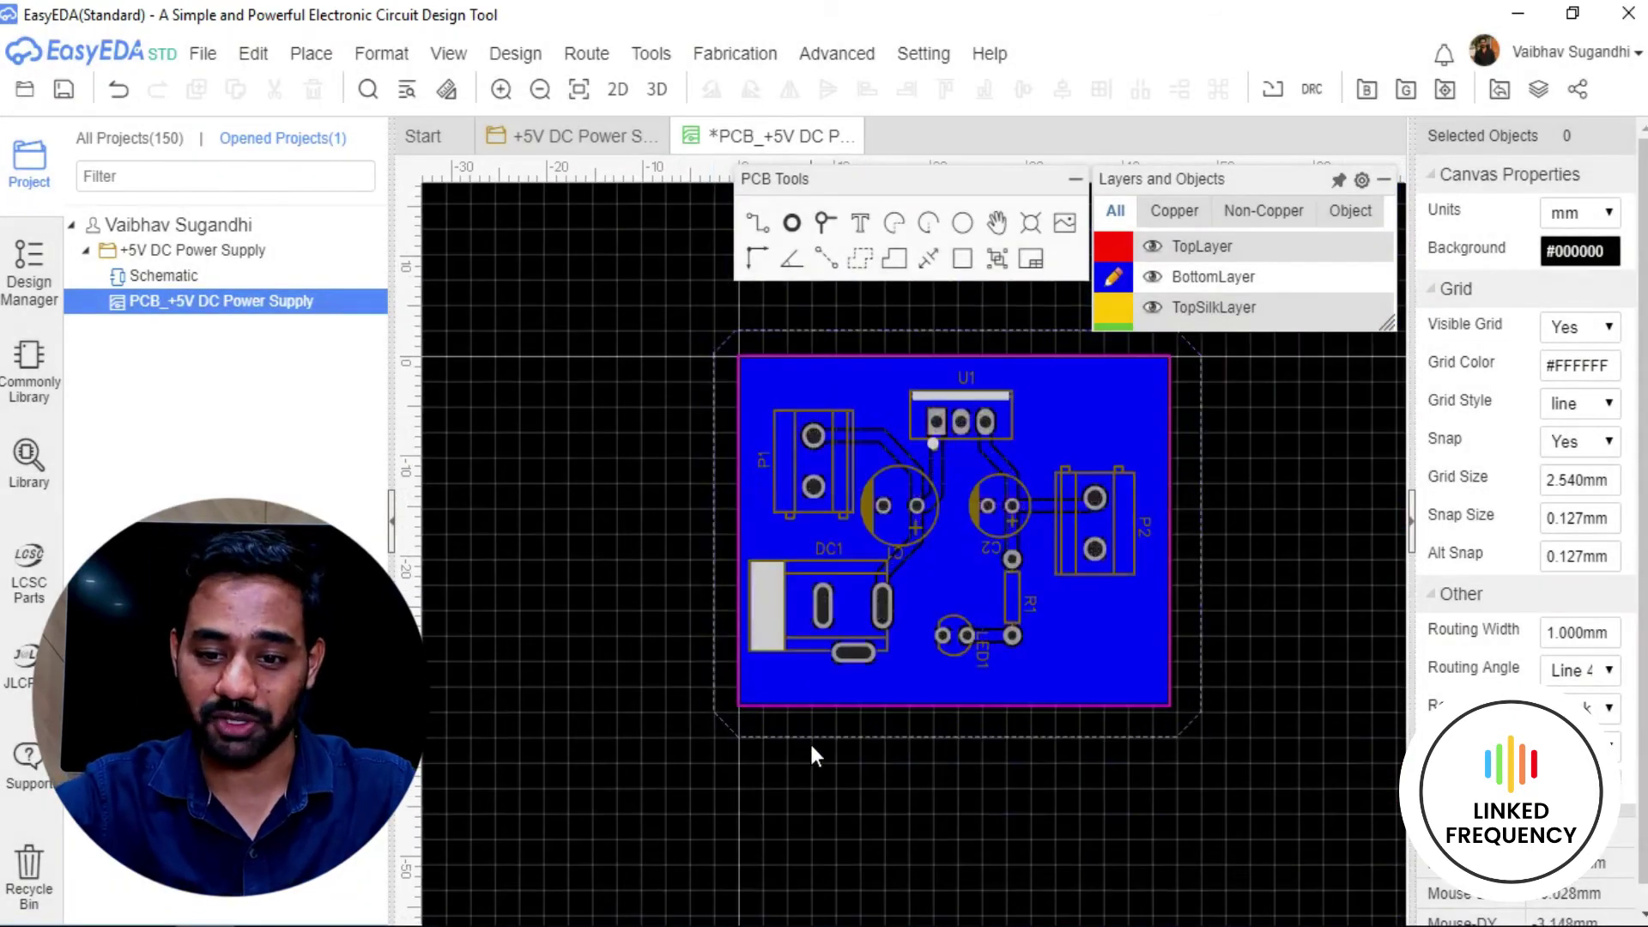
Examine the new copper area's properties and how the fill surrounds the tracks and pads.
{"action": "left_click", "coordinate": [798, 738]}
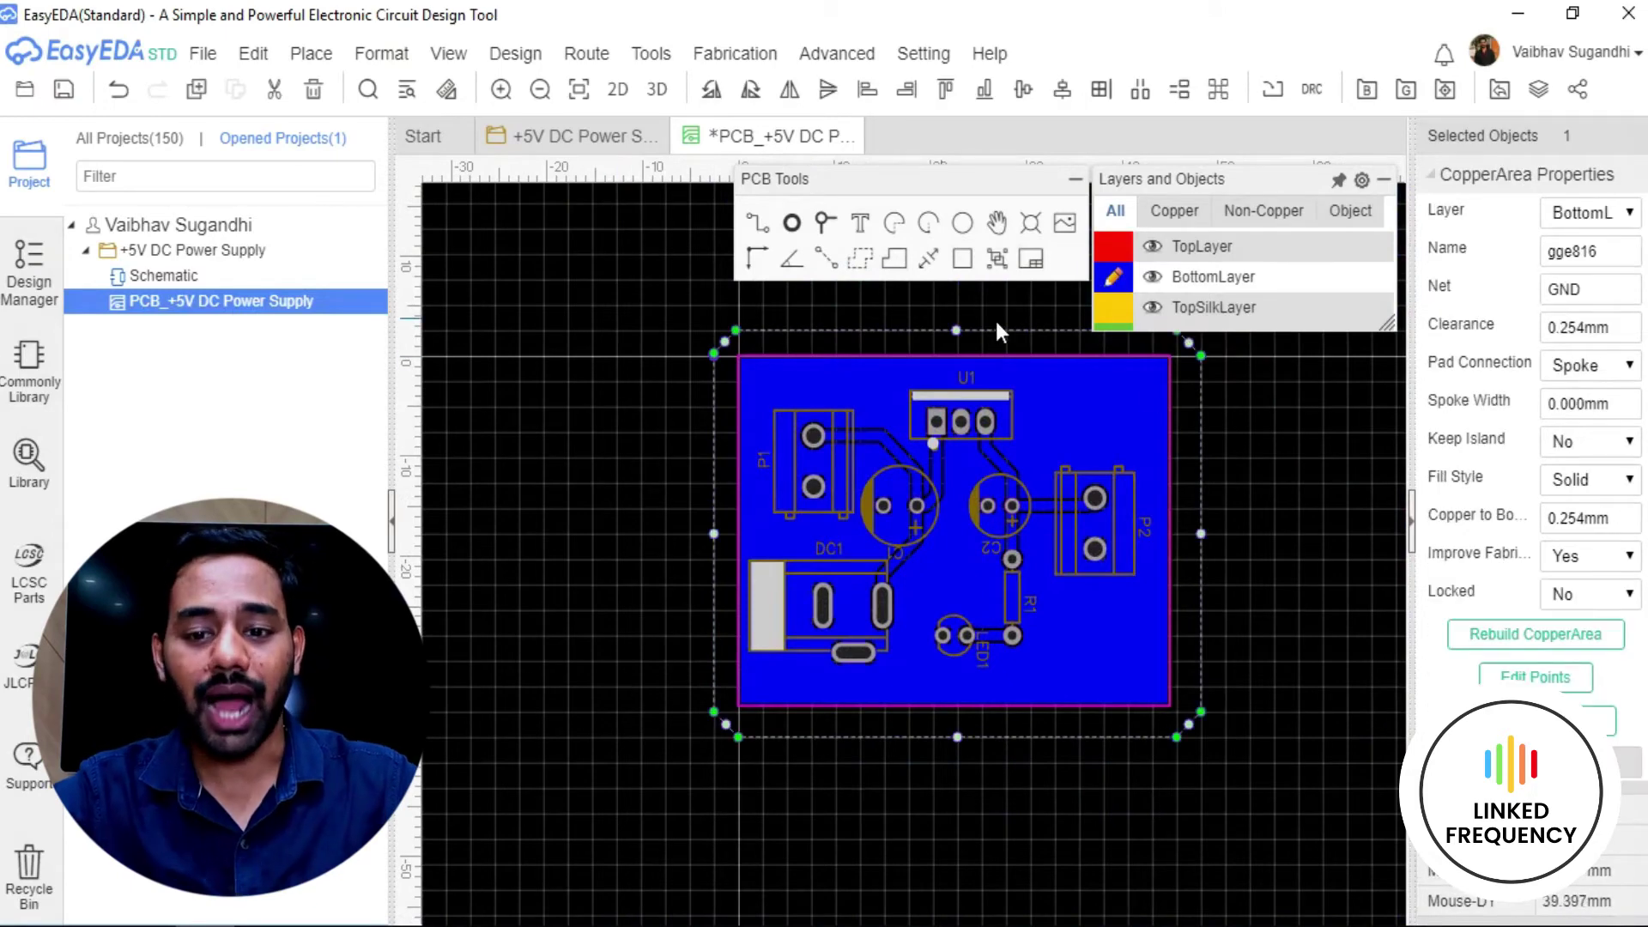
{"action": "left_click", "coordinate": [1367, 529]}
{"action": "scroll", "coordinate": [863, 574], "scroll_direction": "up", "scroll_amount": 4}
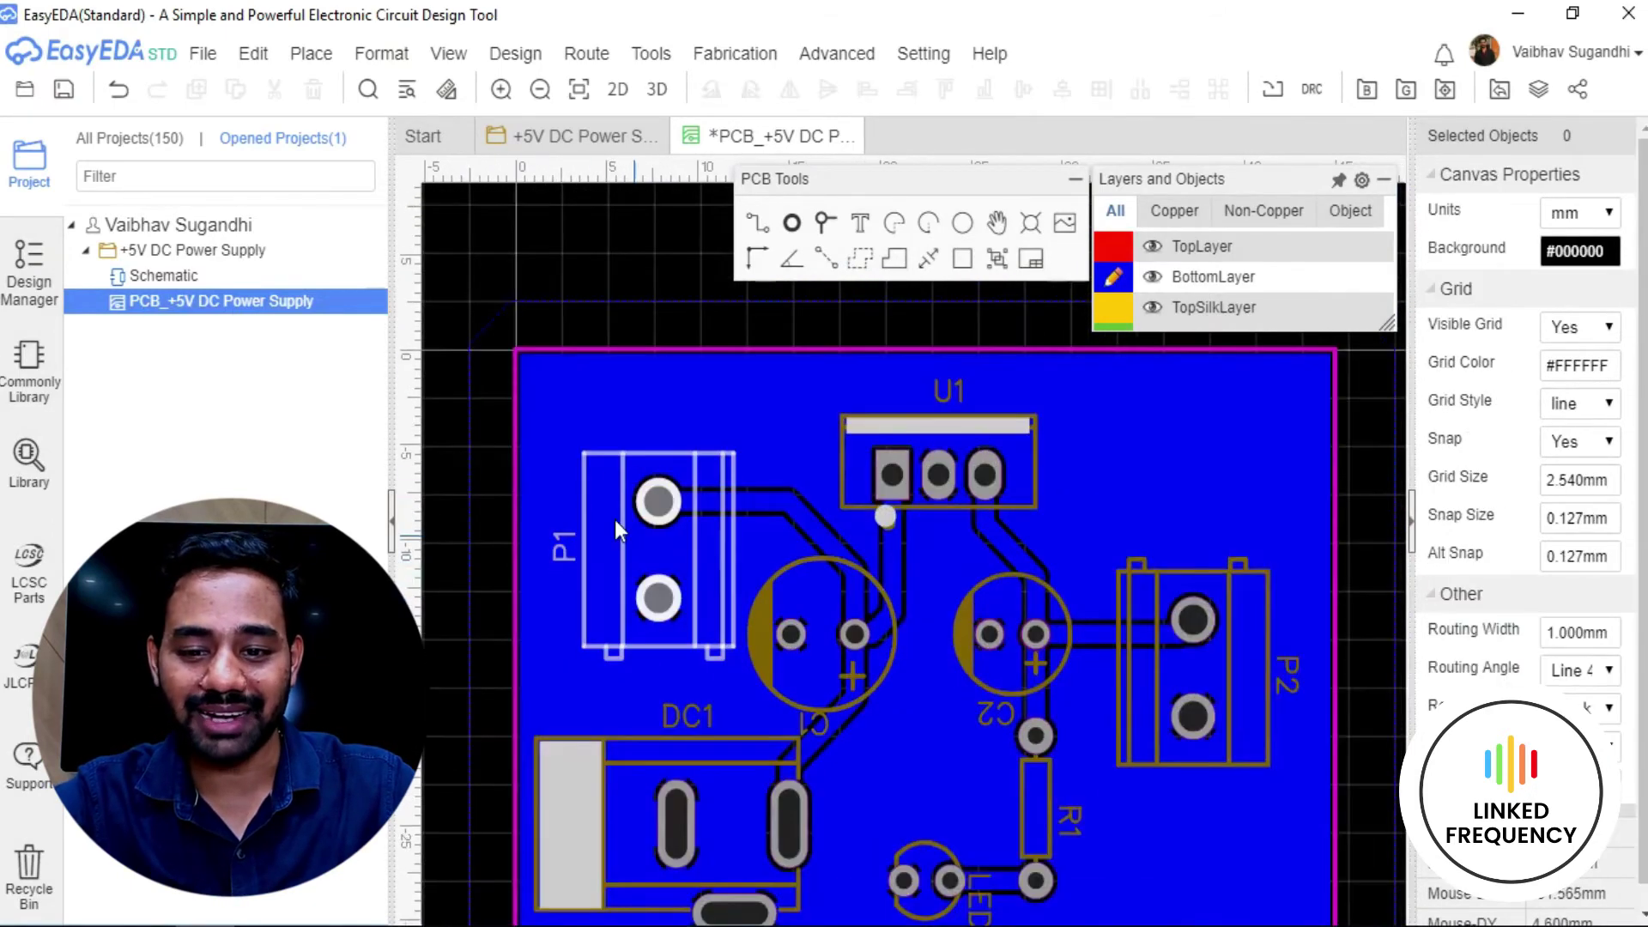
{"action": "scroll", "coordinate": [1231, 488], "scroll_direction": "down", "scroll_amount": 3}
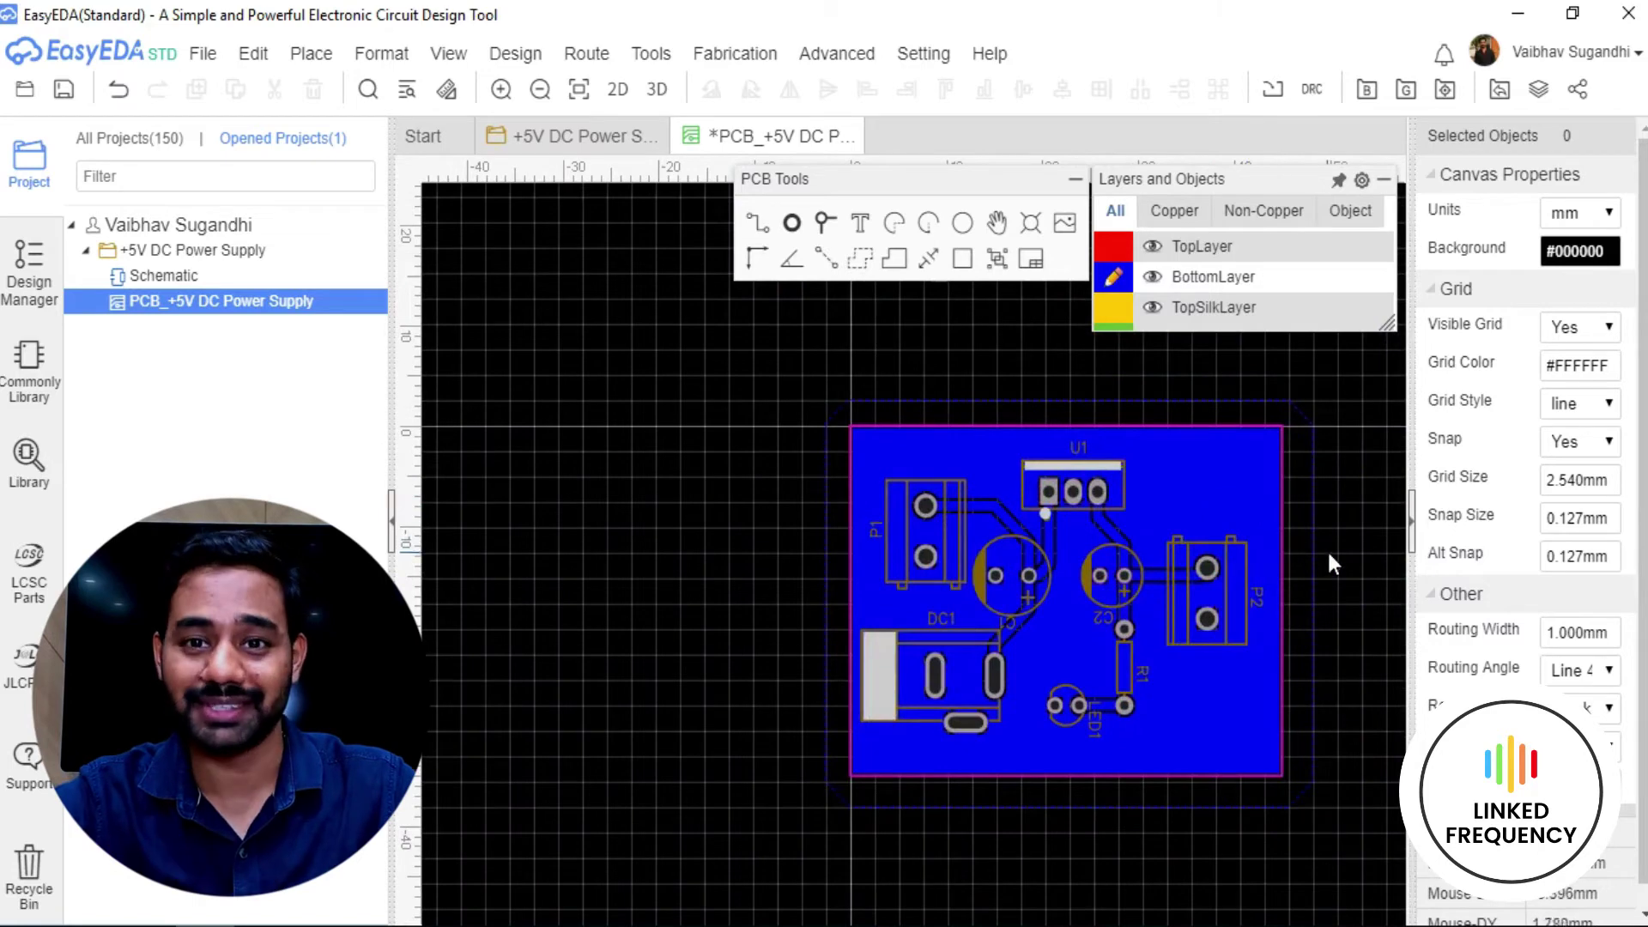
{"action": "right_click_drag", "start_coordinate": [1330, 529], "coordinate": [1151, 533]}
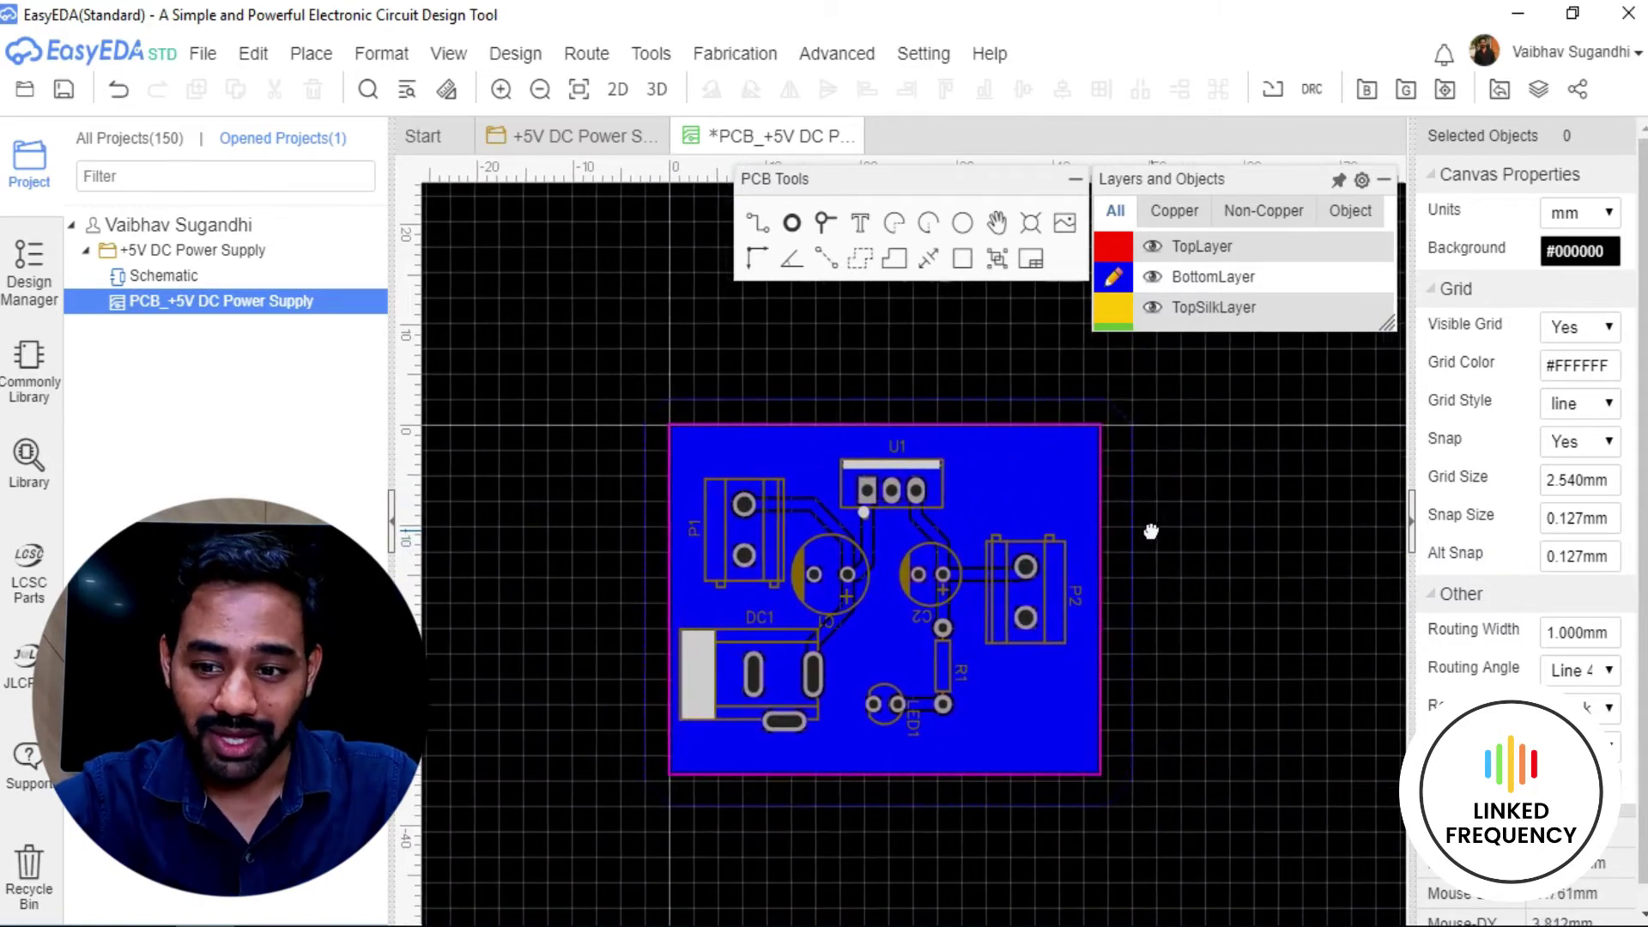
{"action": "scroll", "coordinate": [893, 592], "scroll_direction": "up", "scroll_amount": 2}
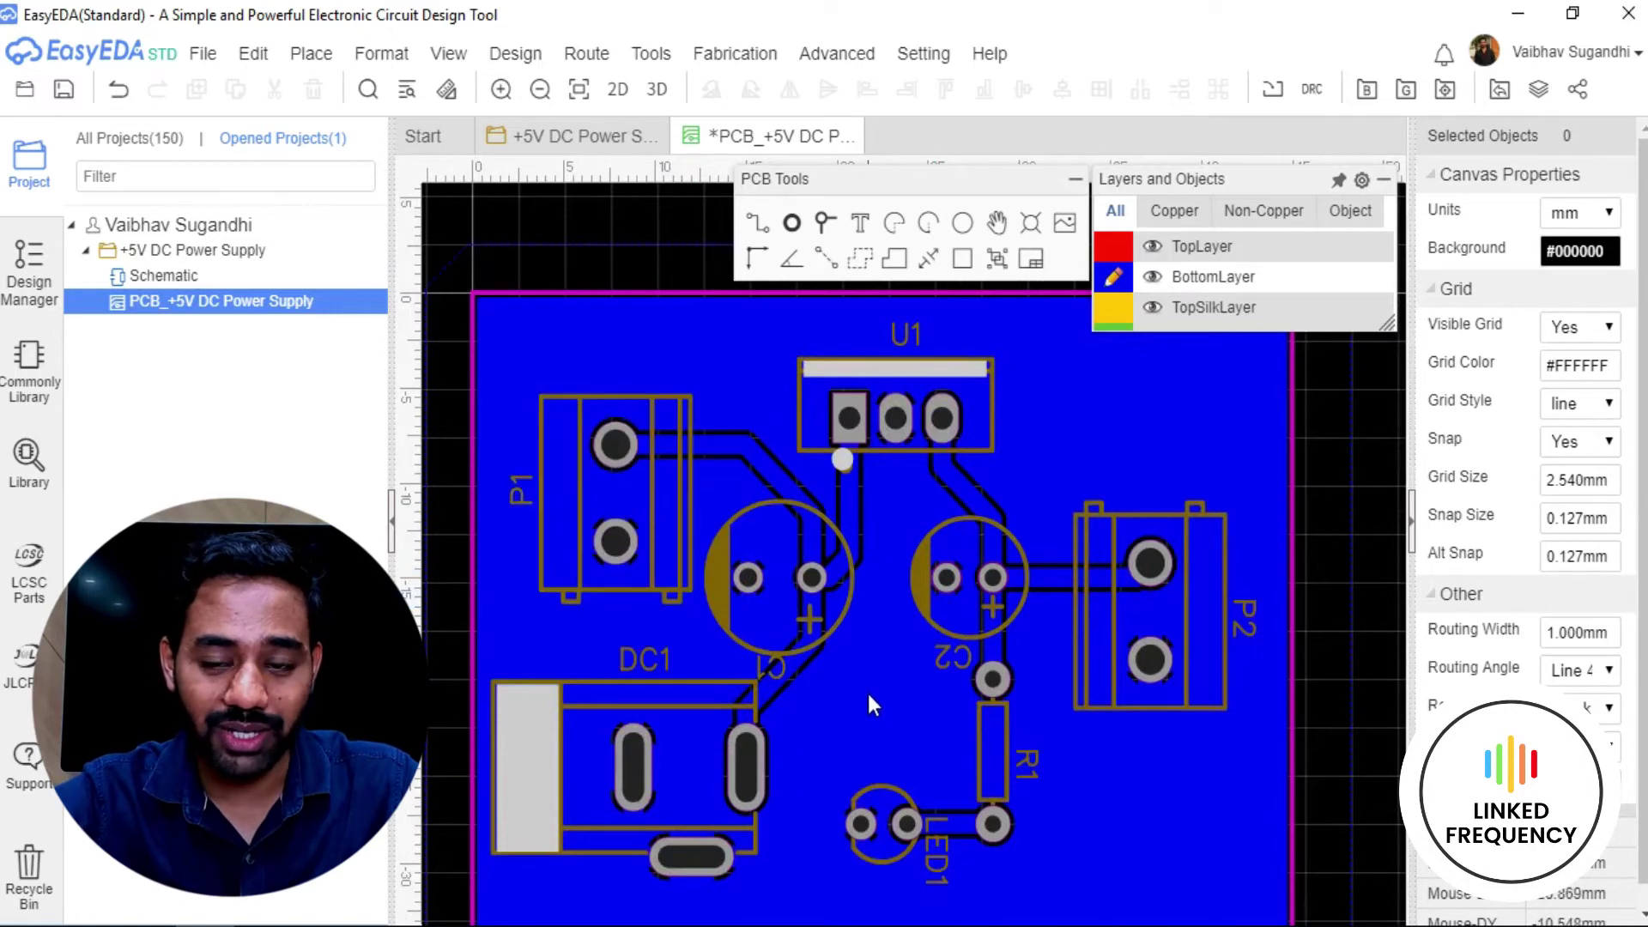
{"action": "scroll", "coordinate": [868, 682], "scroll_direction": "down", "scroll_amount": 2}
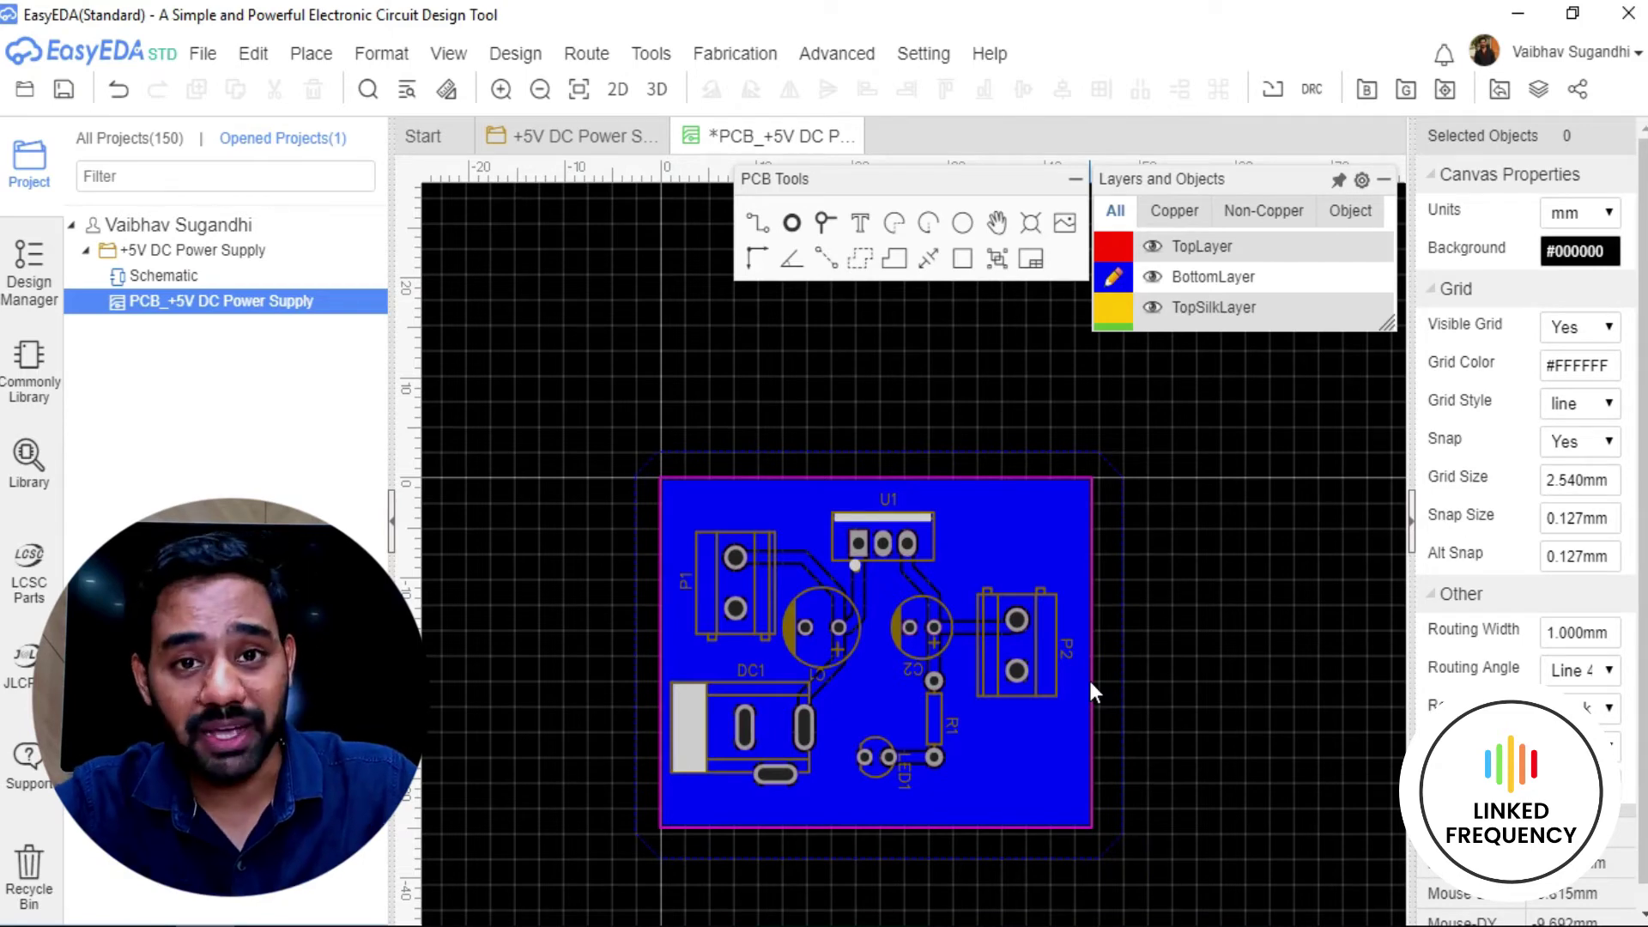
Set the bottom-layer GND copper area's clearance to 1 mm.
{"action": "left_click", "coordinate": [1116, 664]}
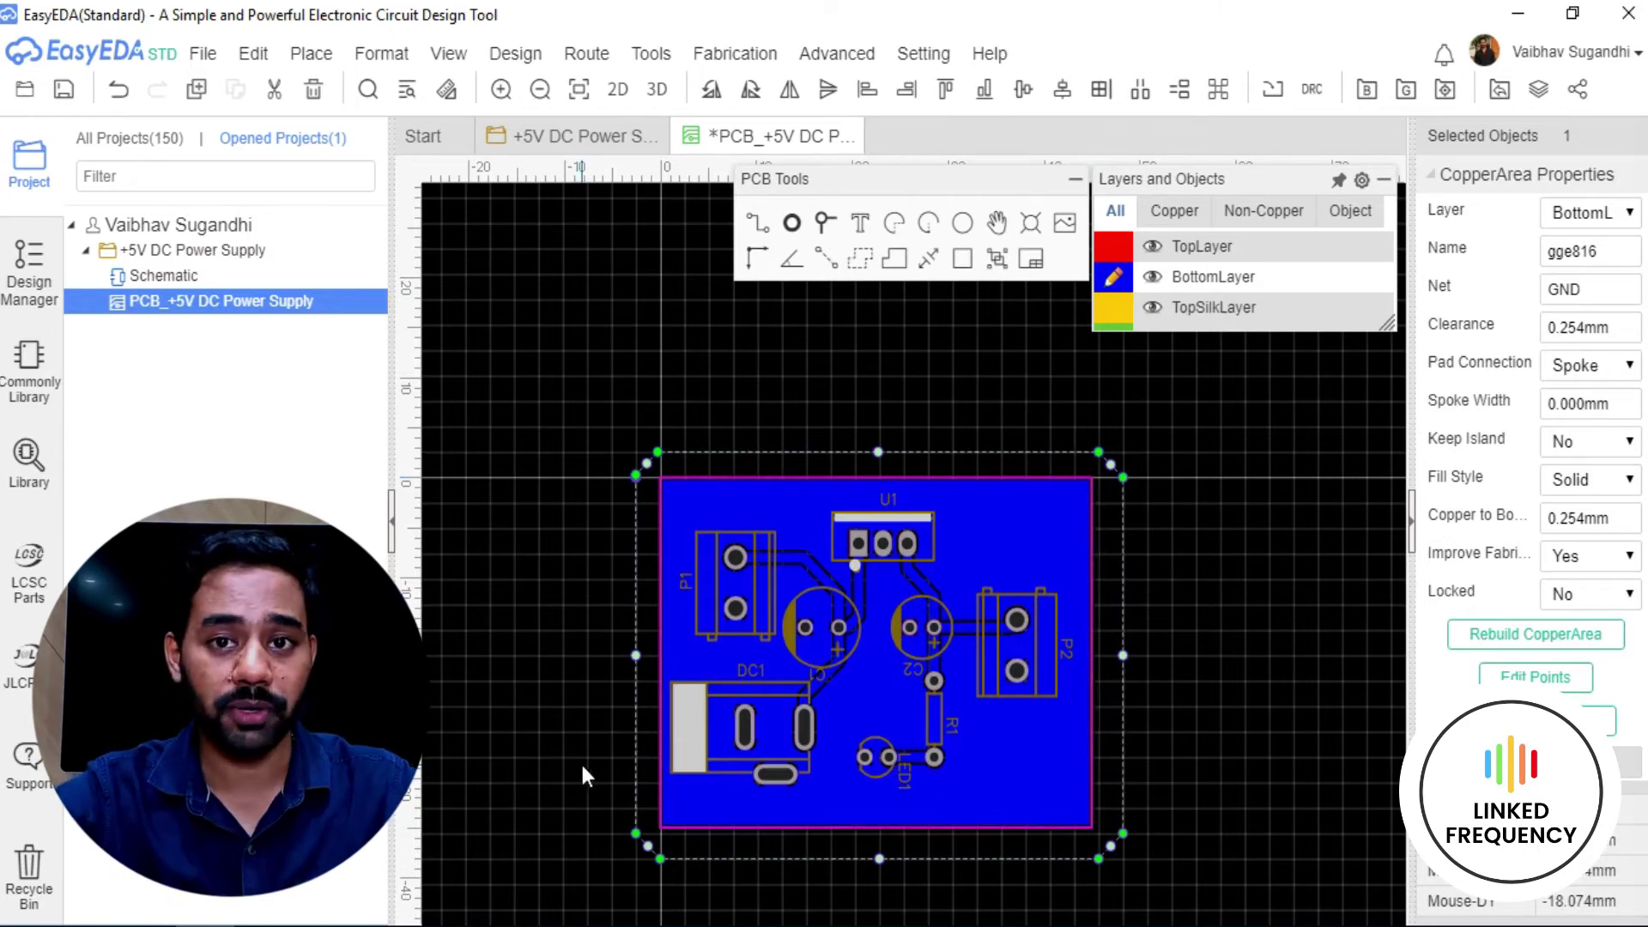
{"action": "scroll", "coordinate": [1150, 584], "scroll_direction": "up", "scroll_amount": 5}
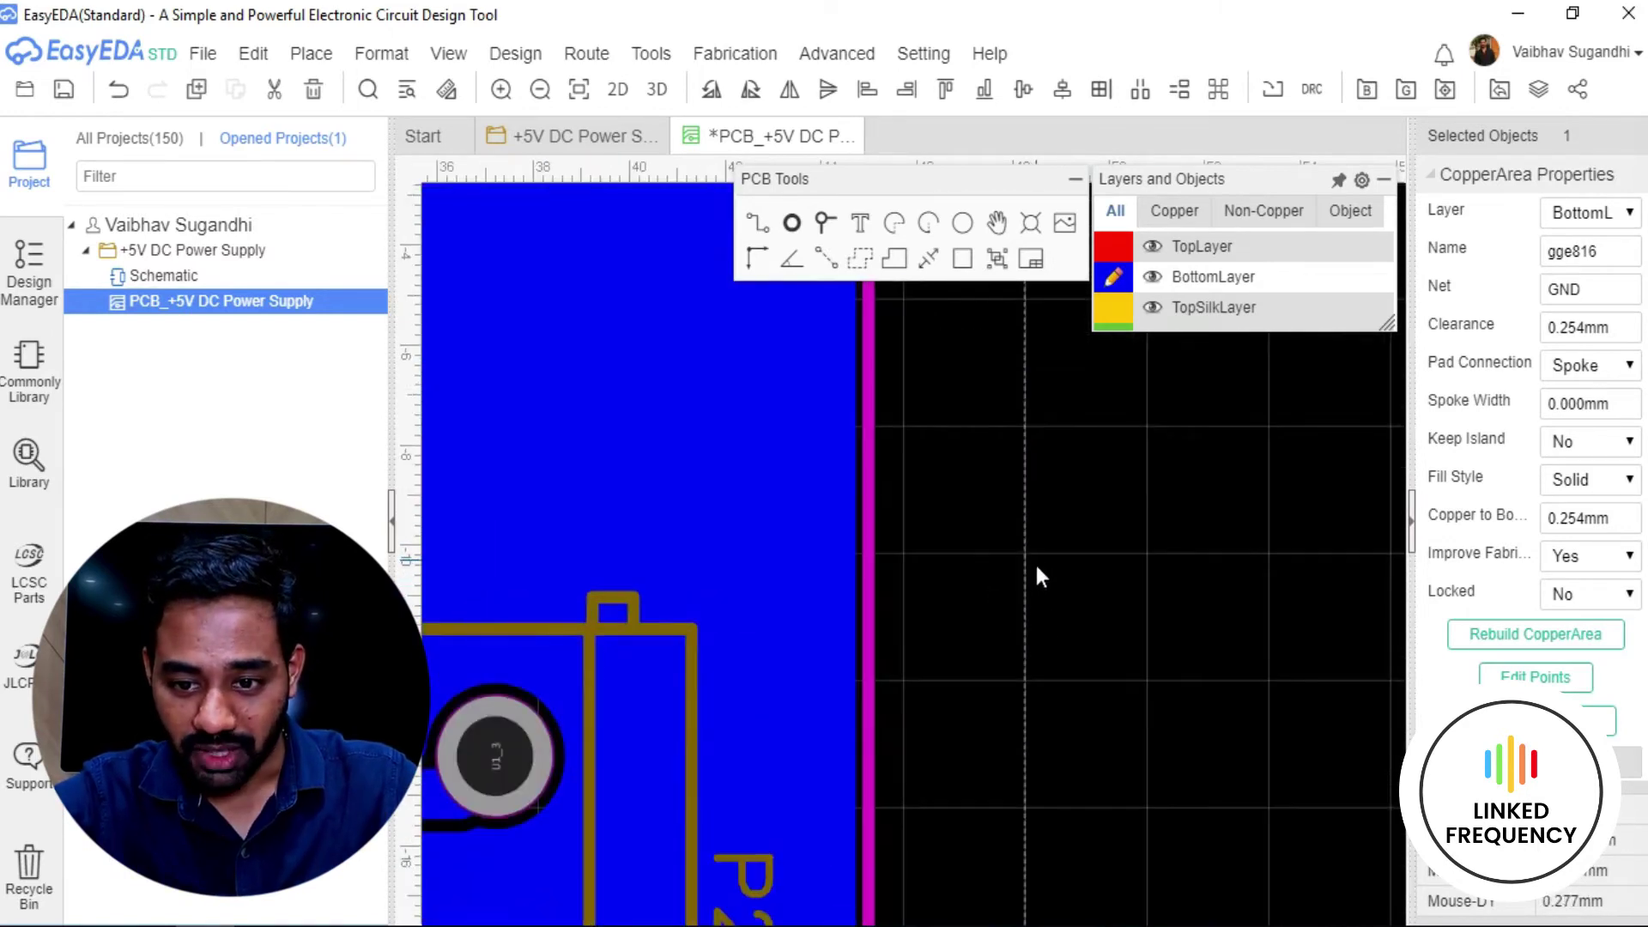
{"action": "scroll", "coordinate": [1035, 593], "scroll_direction": "down", "scroll_amount": 4}
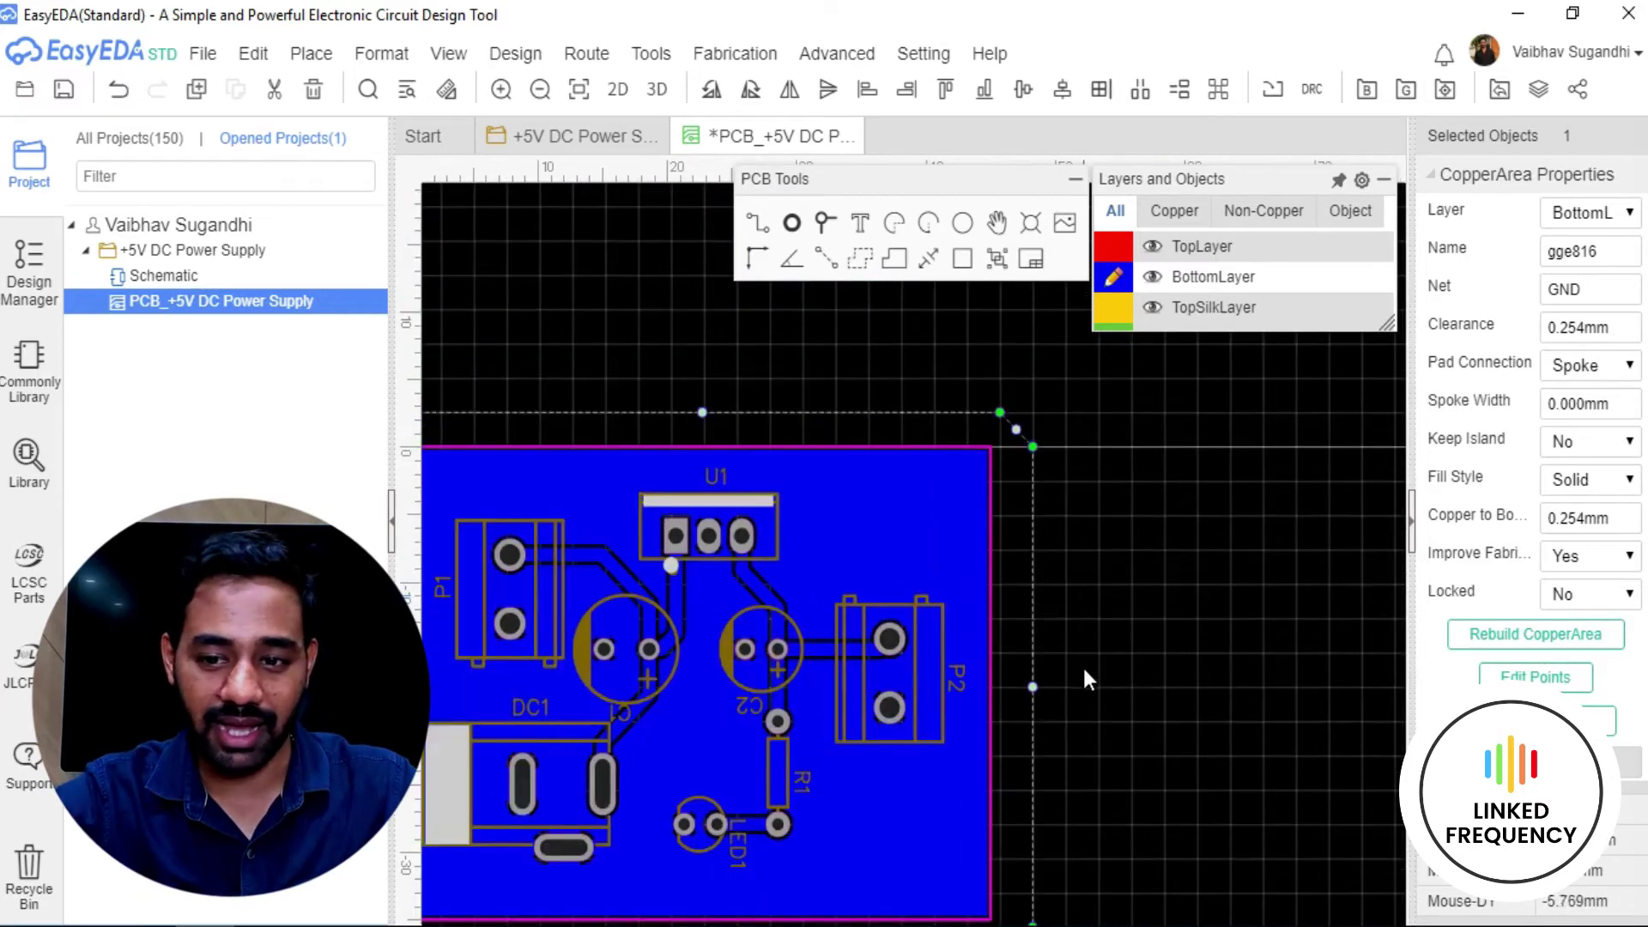
{"action": "scroll", "coordinate": [1084, 670], "scroll_direction": "down", "scroll_amount": 1}
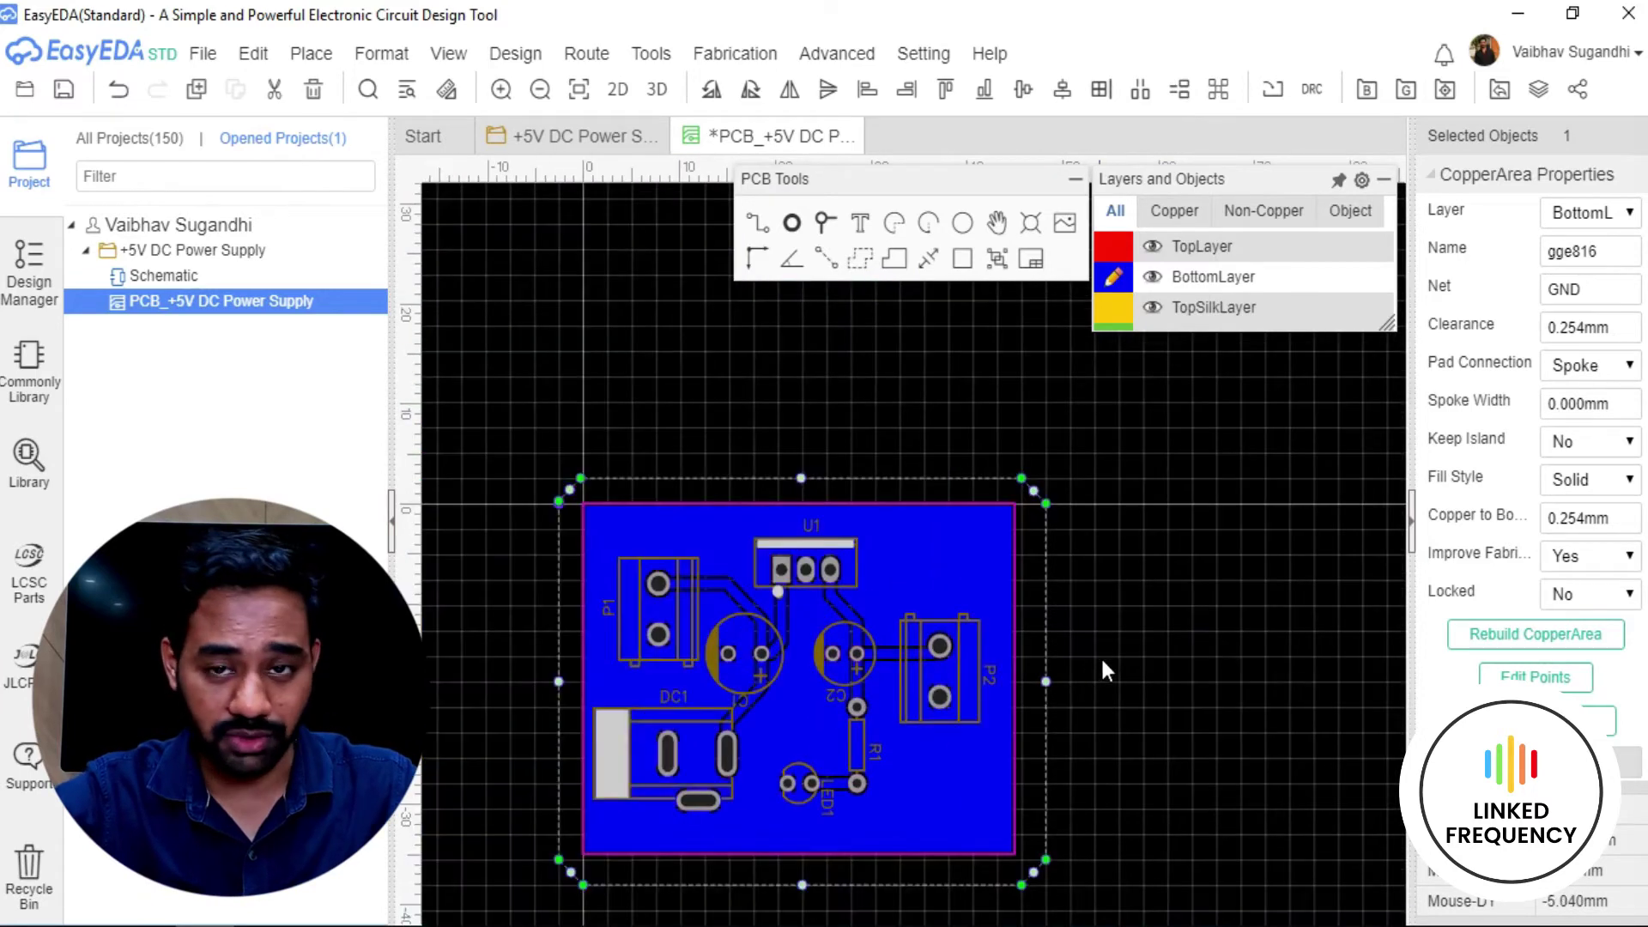
{"action": "left_click", "coordinate": [1585, 330]}
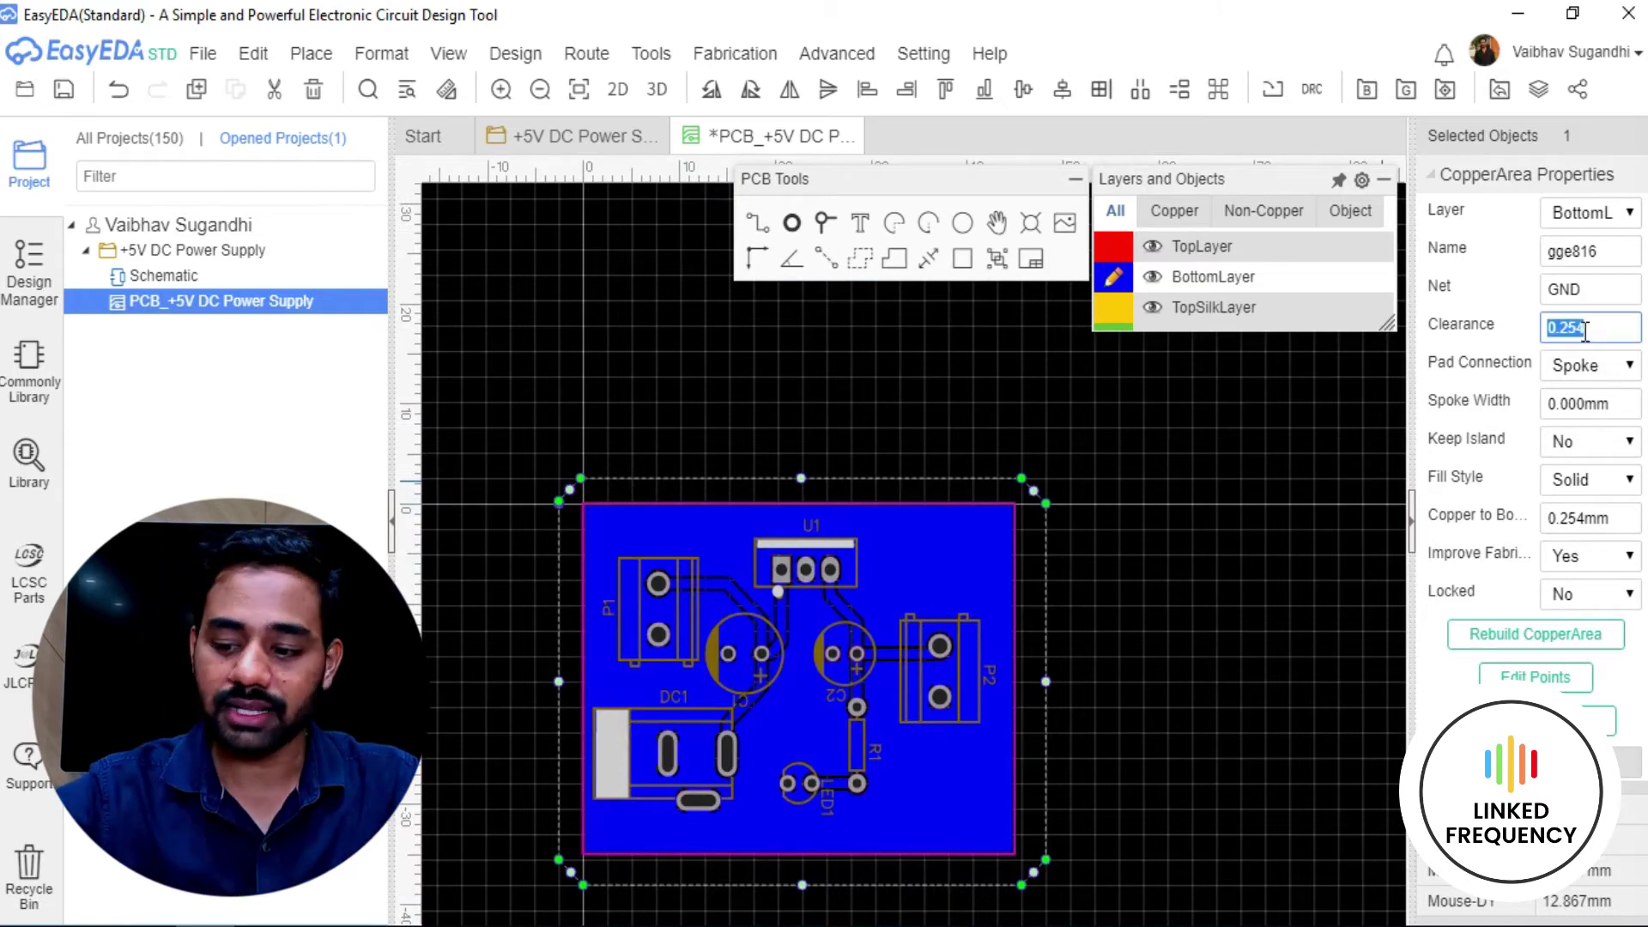
{"action": "type", "text": "1"}
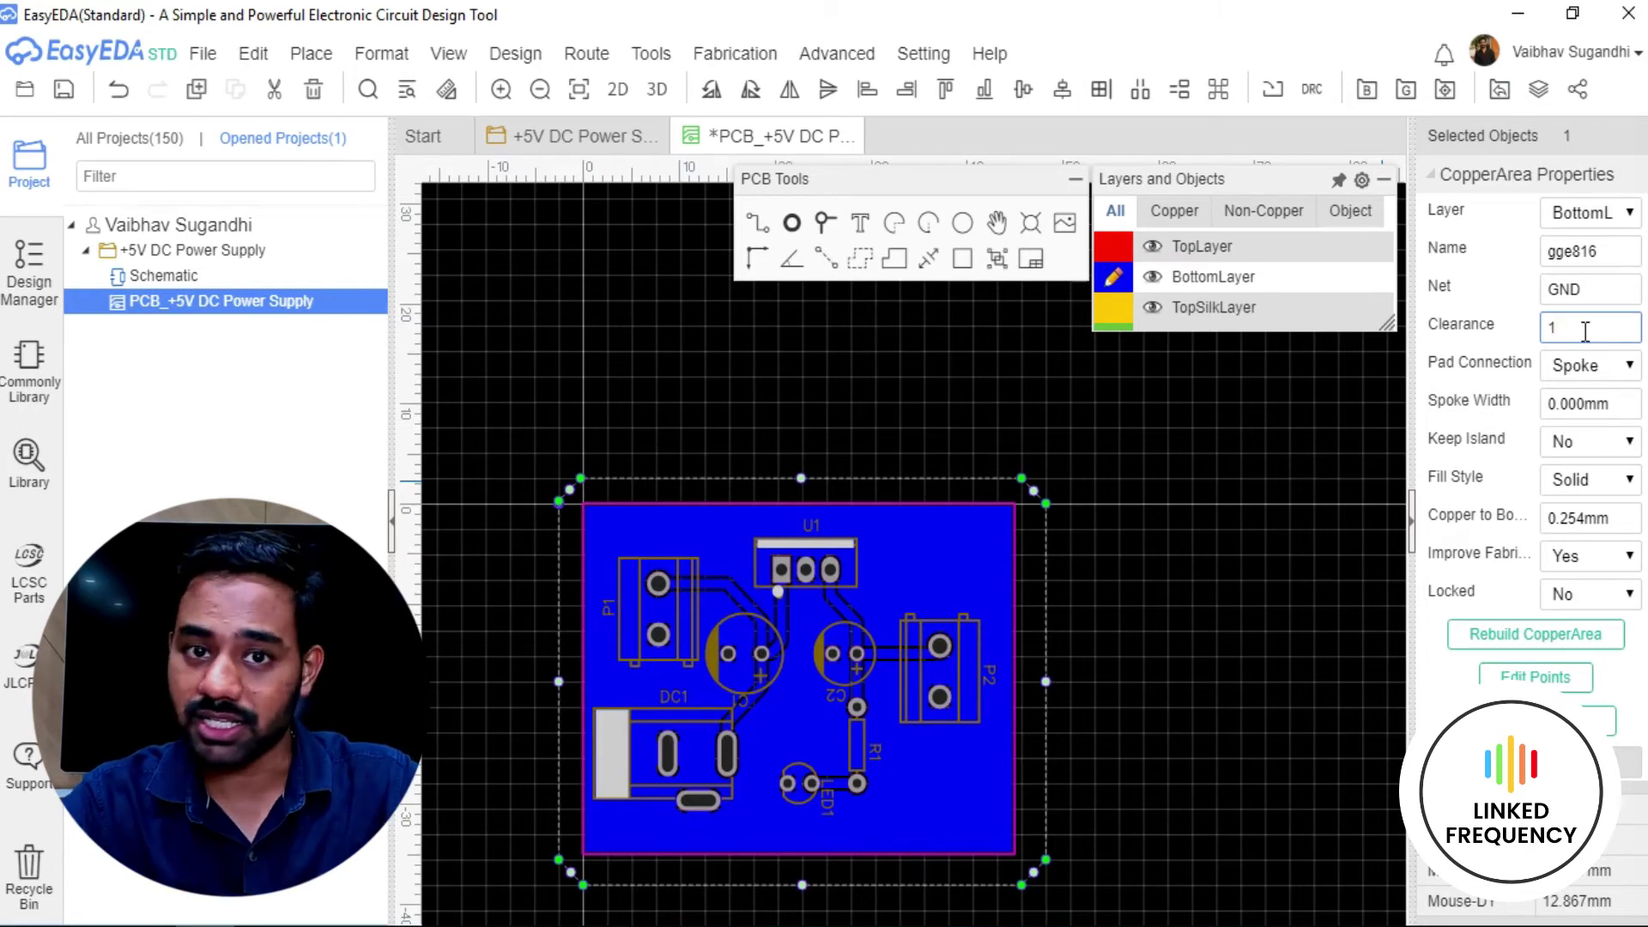
{"action": "key", "text": "Return"}
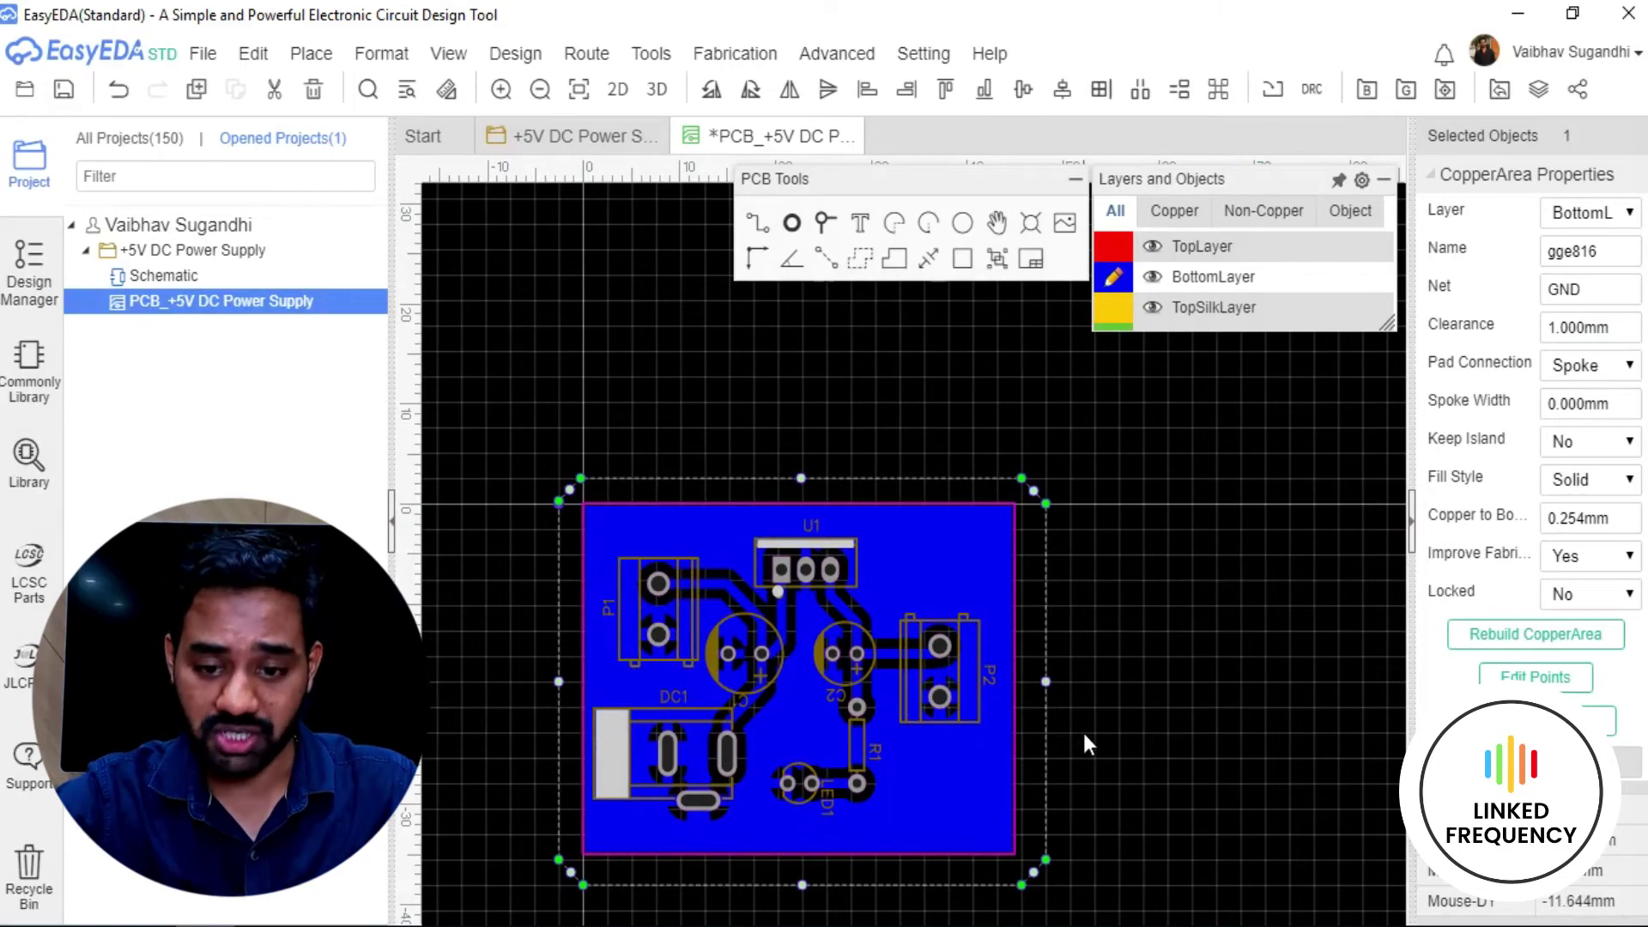
Inspect the gap between the copper fill and the tracks and pads around U1, C1 and C2.
{"action": "scroll", "coordinate": [785, 669], "scroll_direction": "up", "scroll_amount": 2}
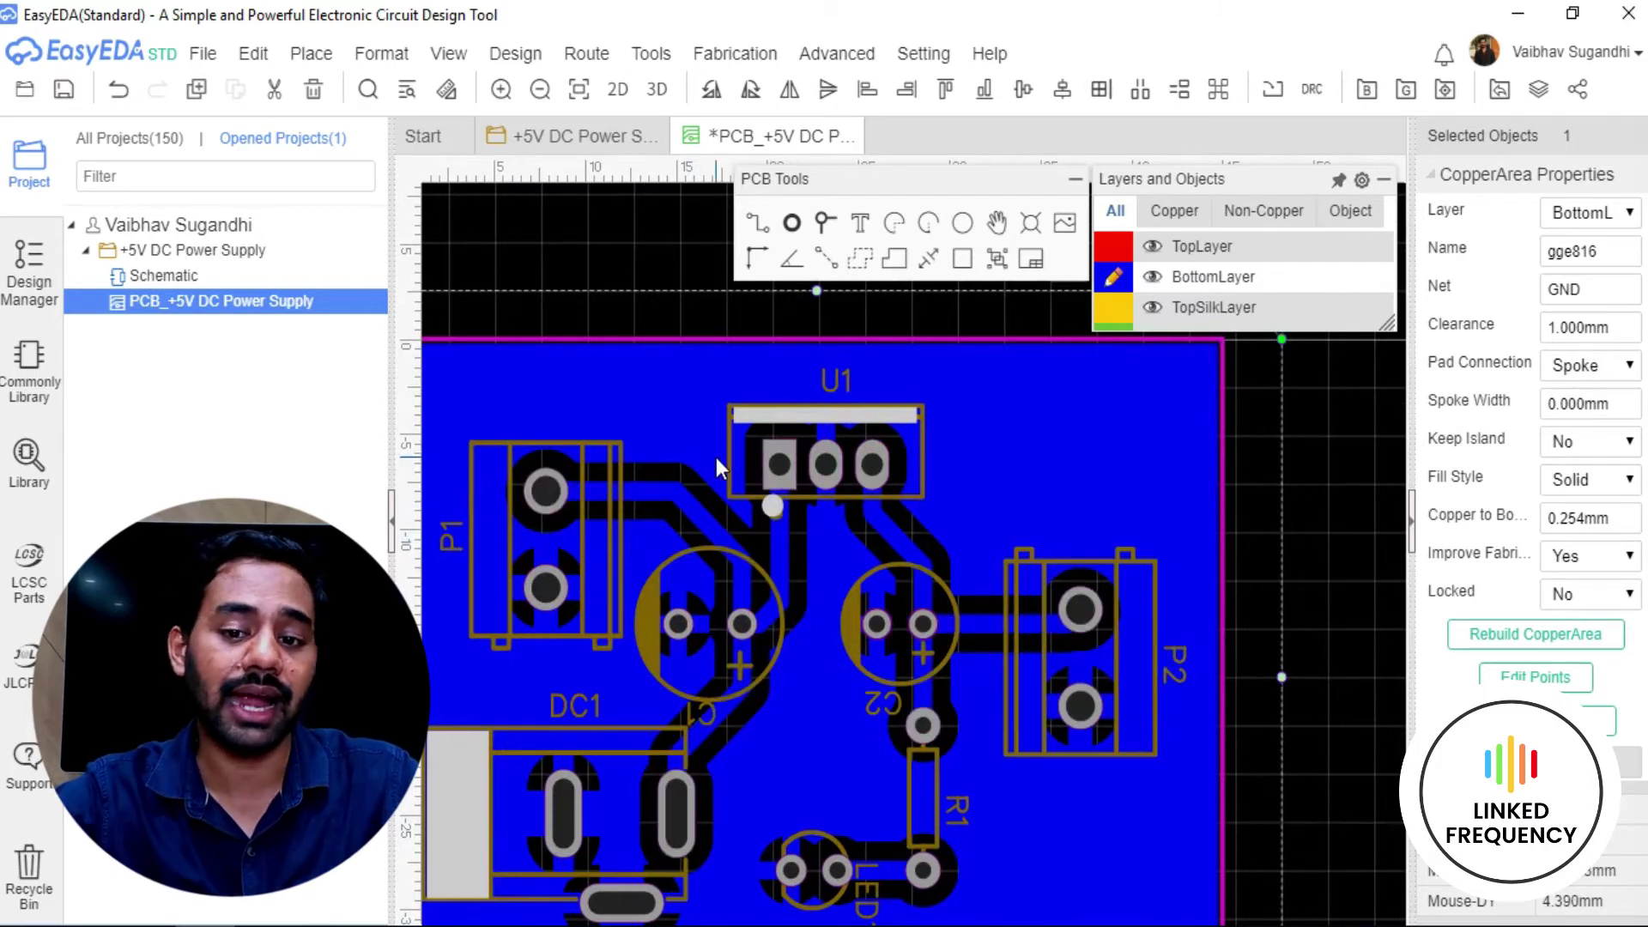
{"action": "scroll", "coordinate": [744, 548], "scroll_direction": "up", "scroll_amount": 2}
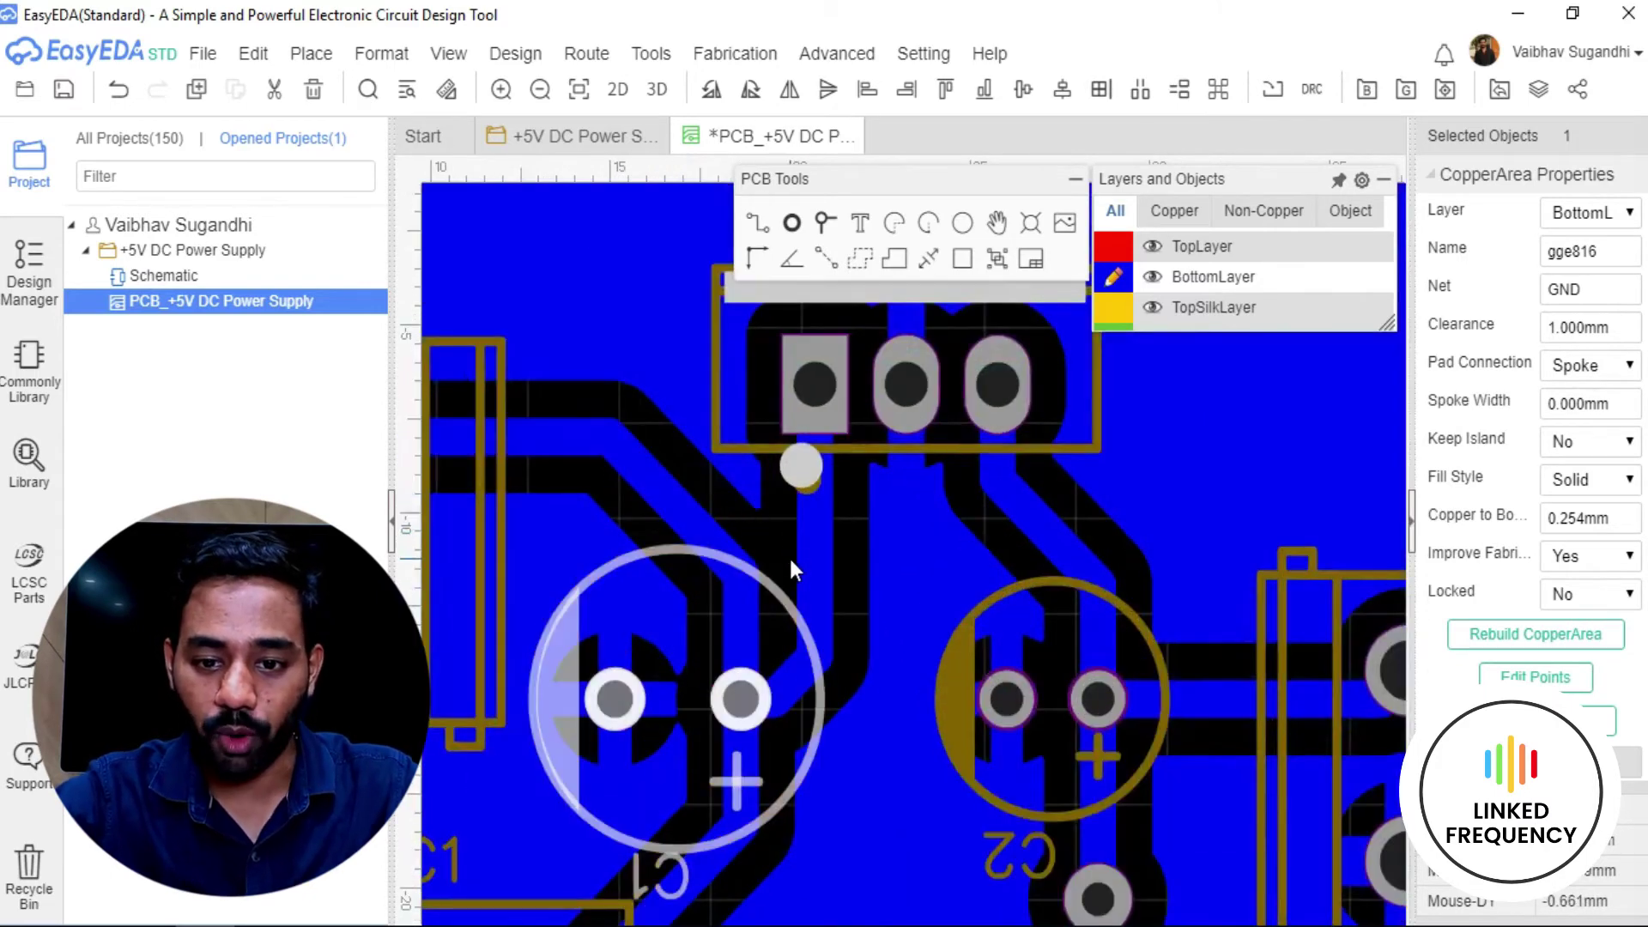
{"action": "scroll", "coordinate": [769, 549], "scroll_direction": "down", "scroll_amount": 2}
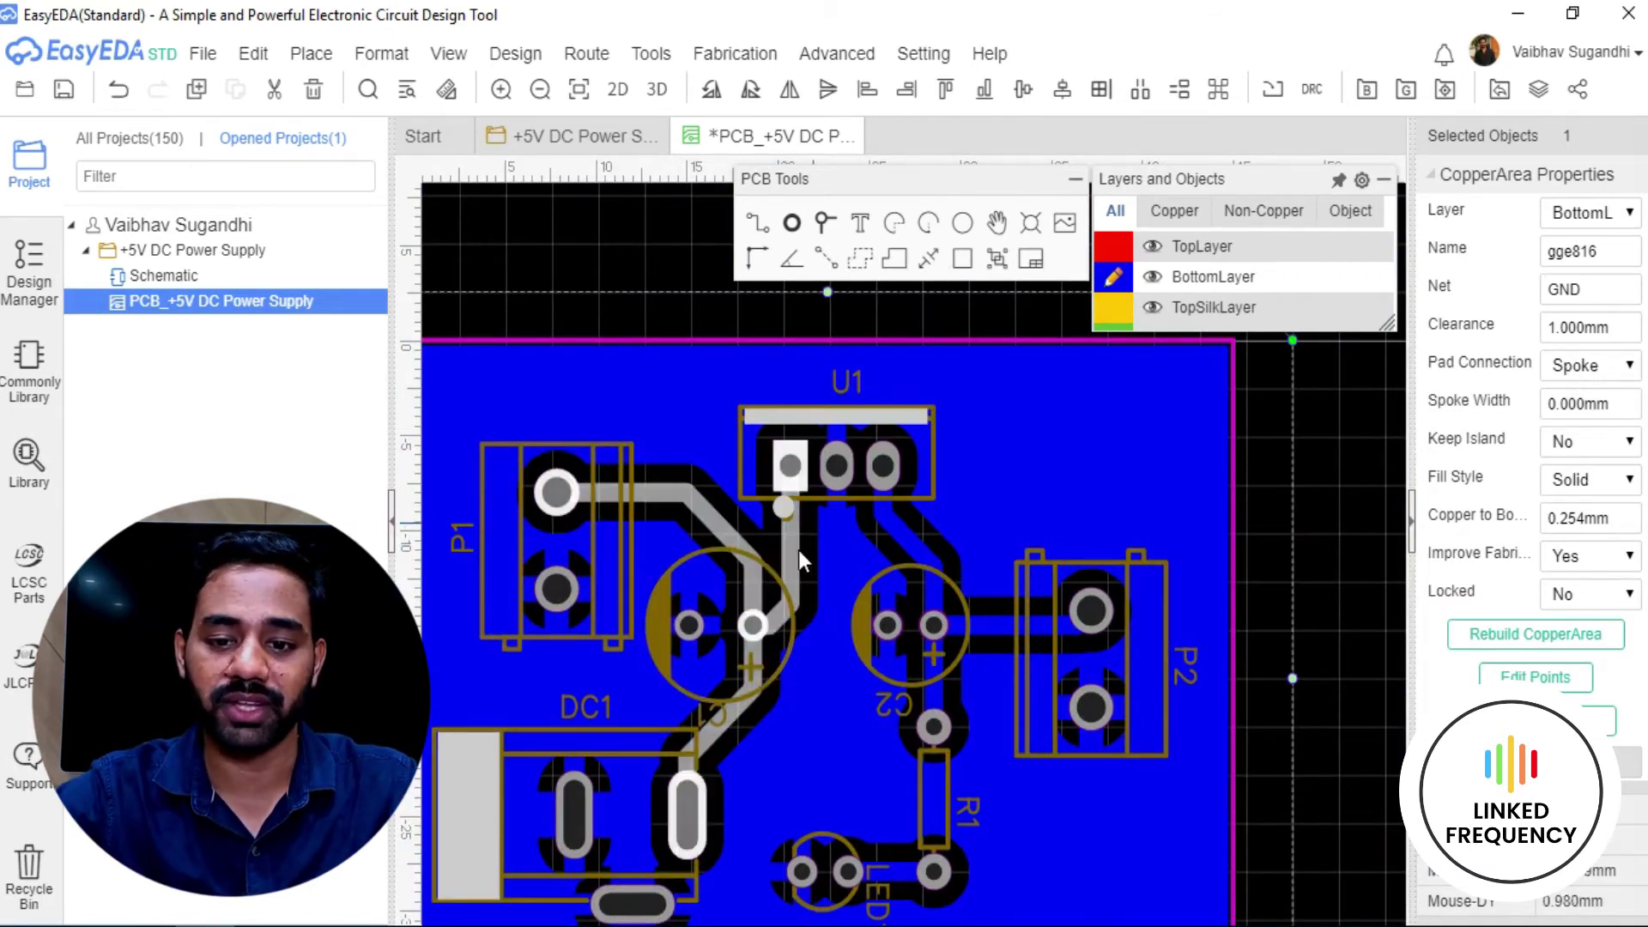
{"action": "scroll", "coordinate": [699, 407], "scroll_direction": "down", "scroll_amount": 4}
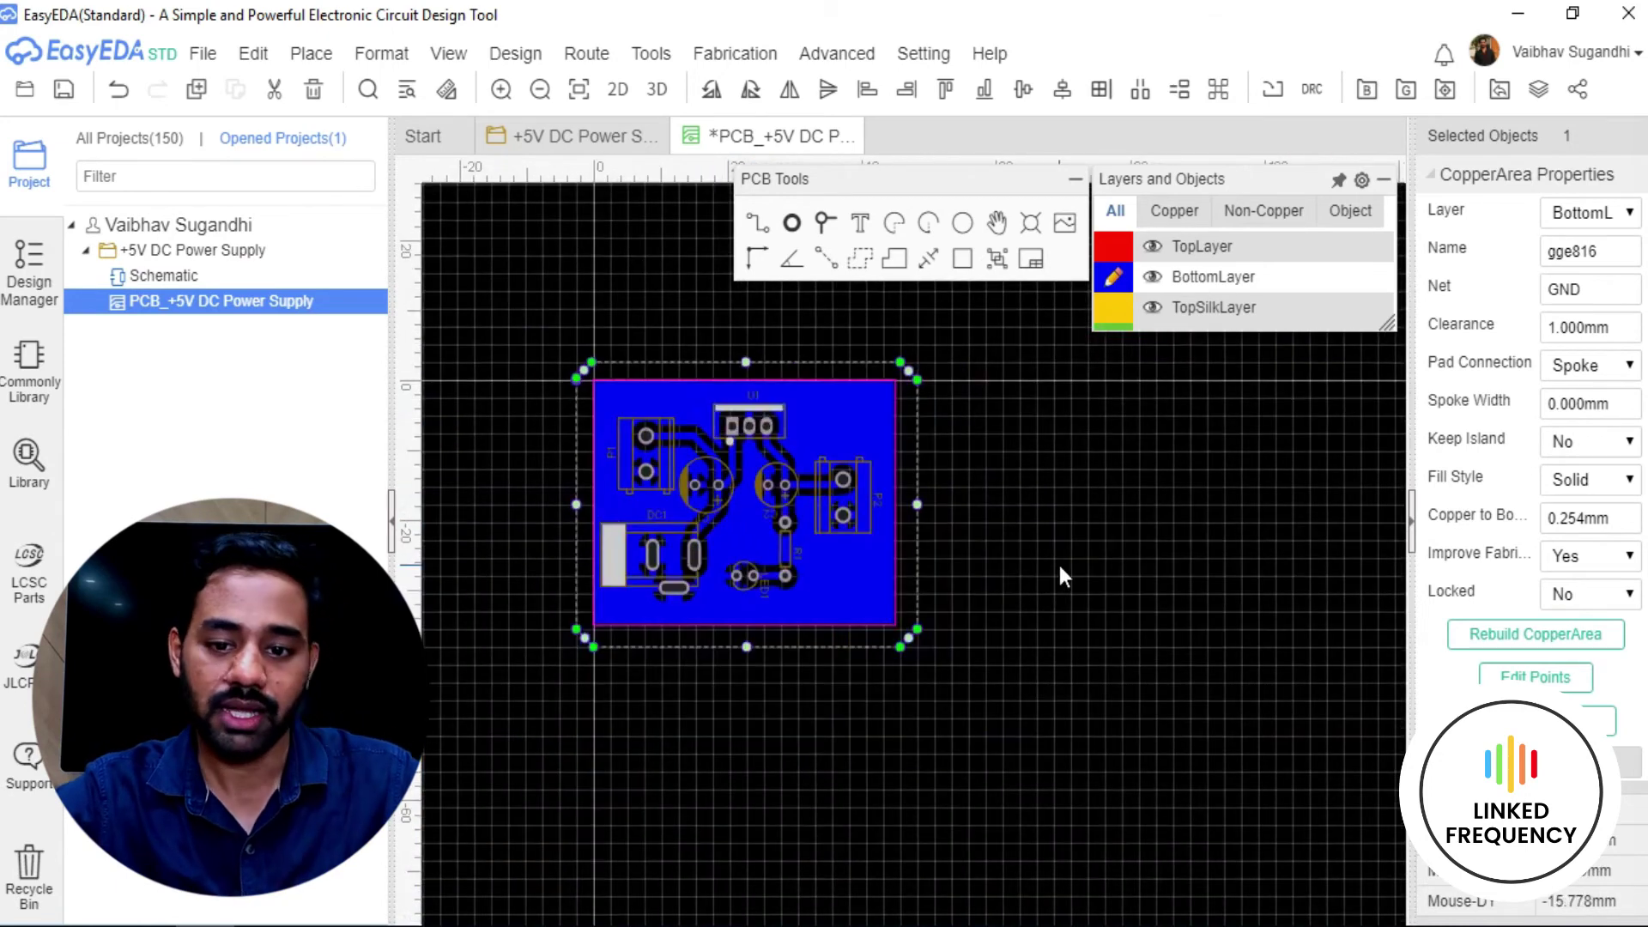
Deselect the copper area and refresh the board's net list in the design manager to check for incomplete connections.
{"action": "left_click", "coordinate": [993, 482]}
{"action": "right_click_drag", "start_coordinate": [993, 481], "coordinate": [1083, 563]}
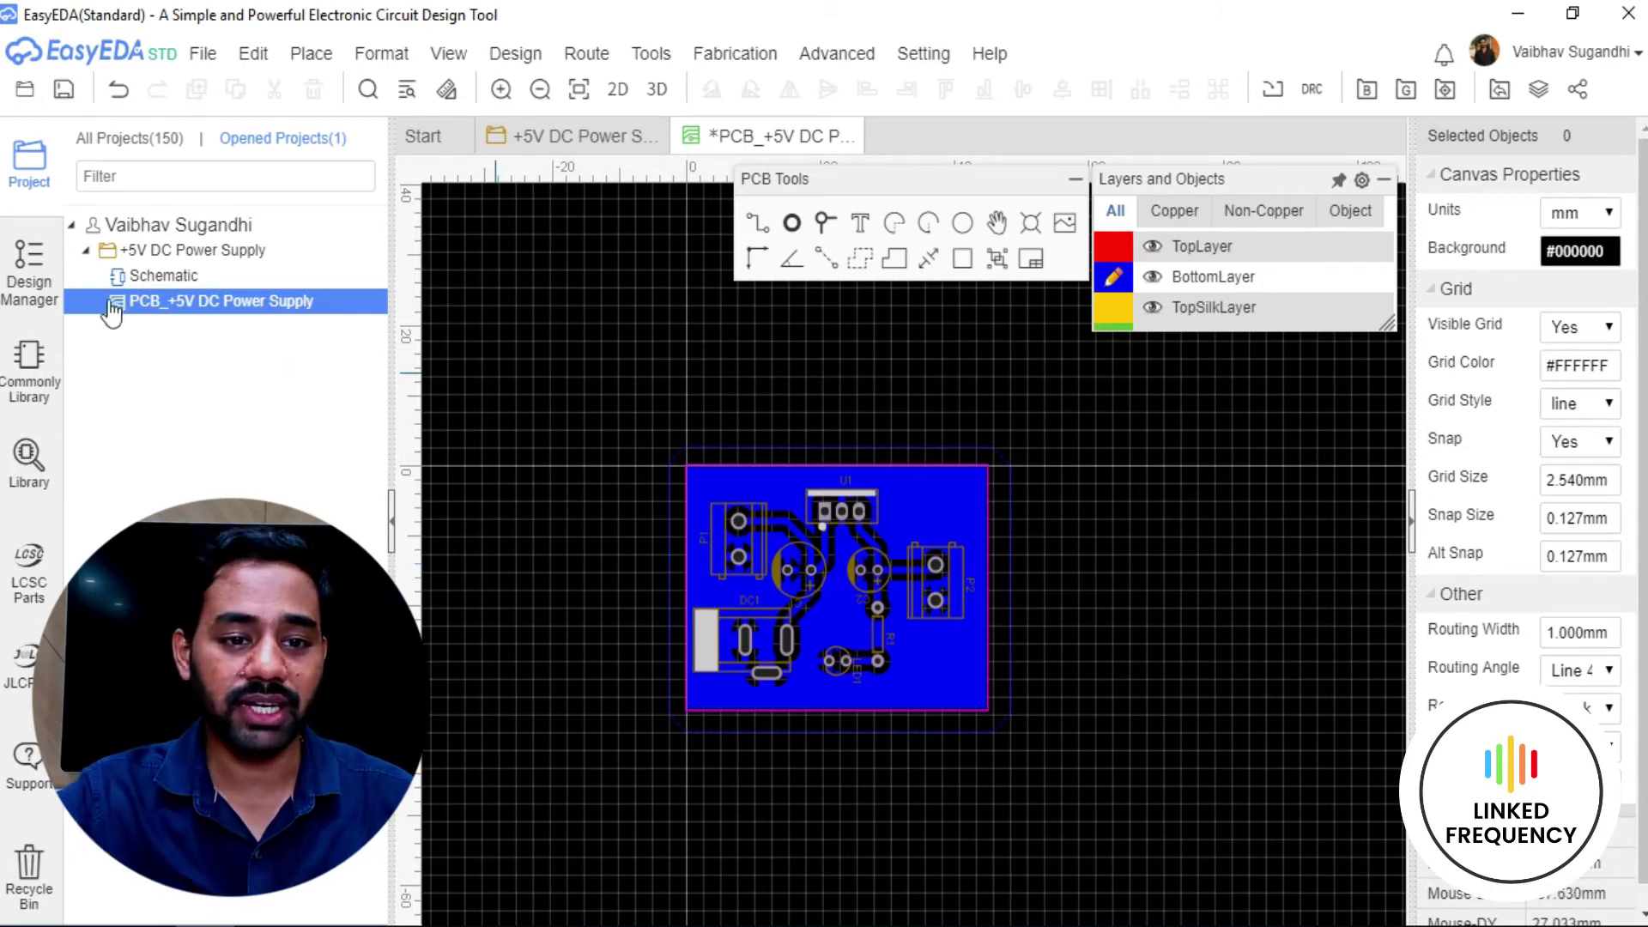
{"action": "left_click", "coordinate": [28, 273]}
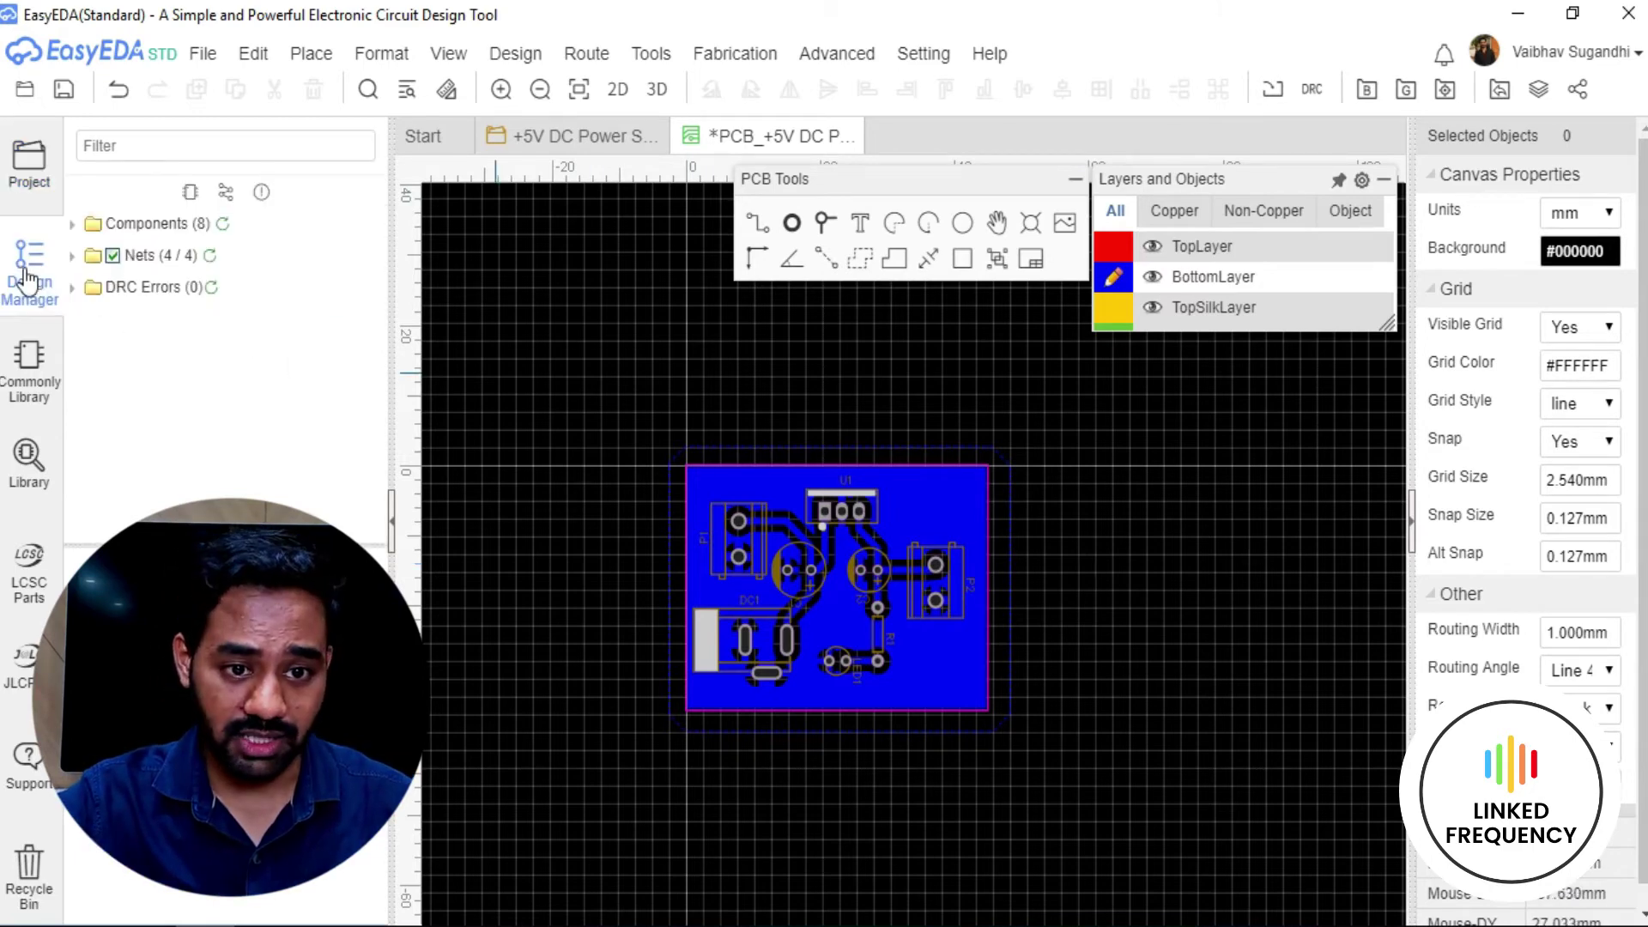
{"action": "left_click", "coordinate": [206, 259]}
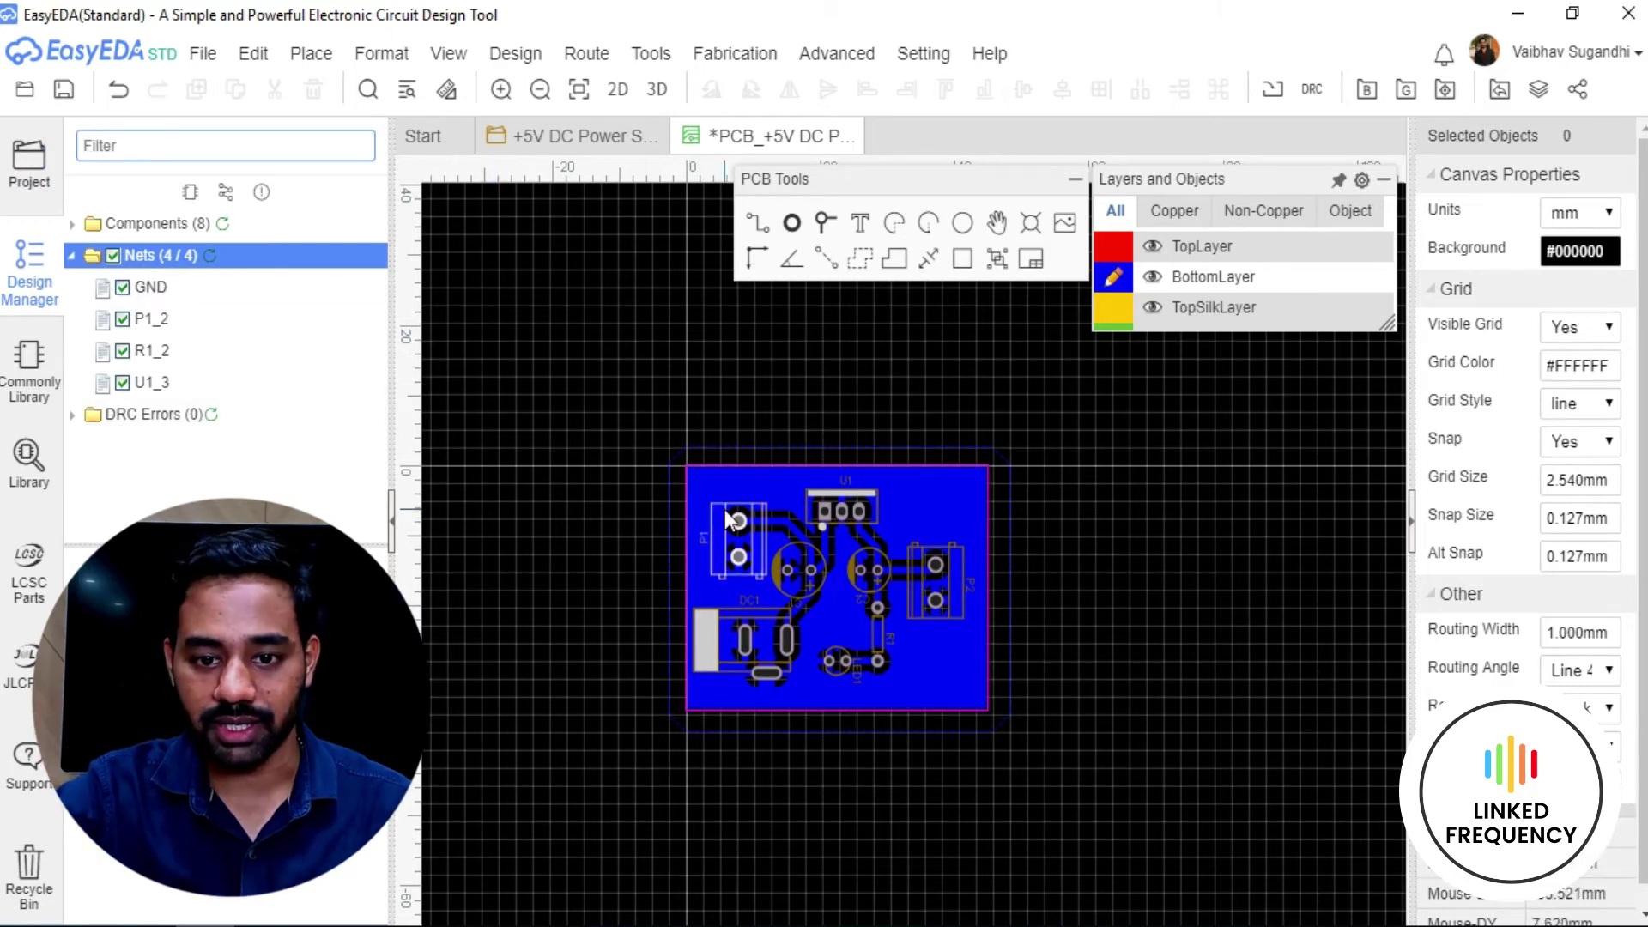
Delete the bottom-layer P1_2 track between C1's positive pad and U1's square pad.
{"action": "scroll", "coordinate": [868, 623], "scroll_direction": "up", "scroll_amount": 5}
{"action": "left_click", "coordinate": [725, 375]}
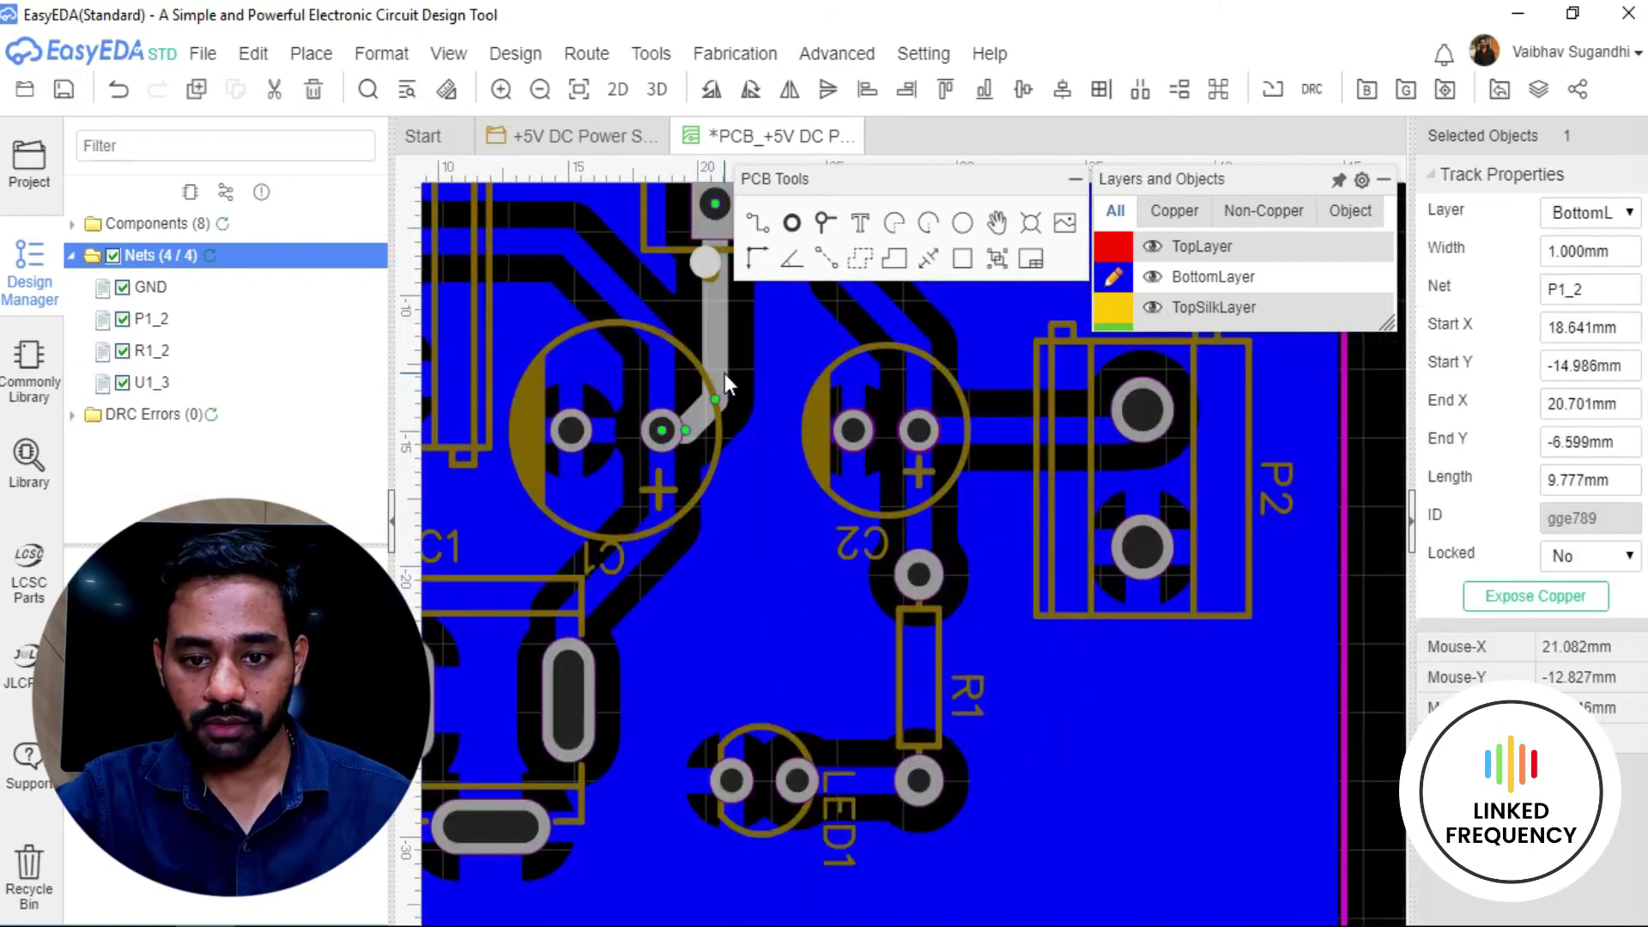
{"action": "scroll", "coordinate": [724, 378], "scroll_direction": "down", "scroll_amount": 5}
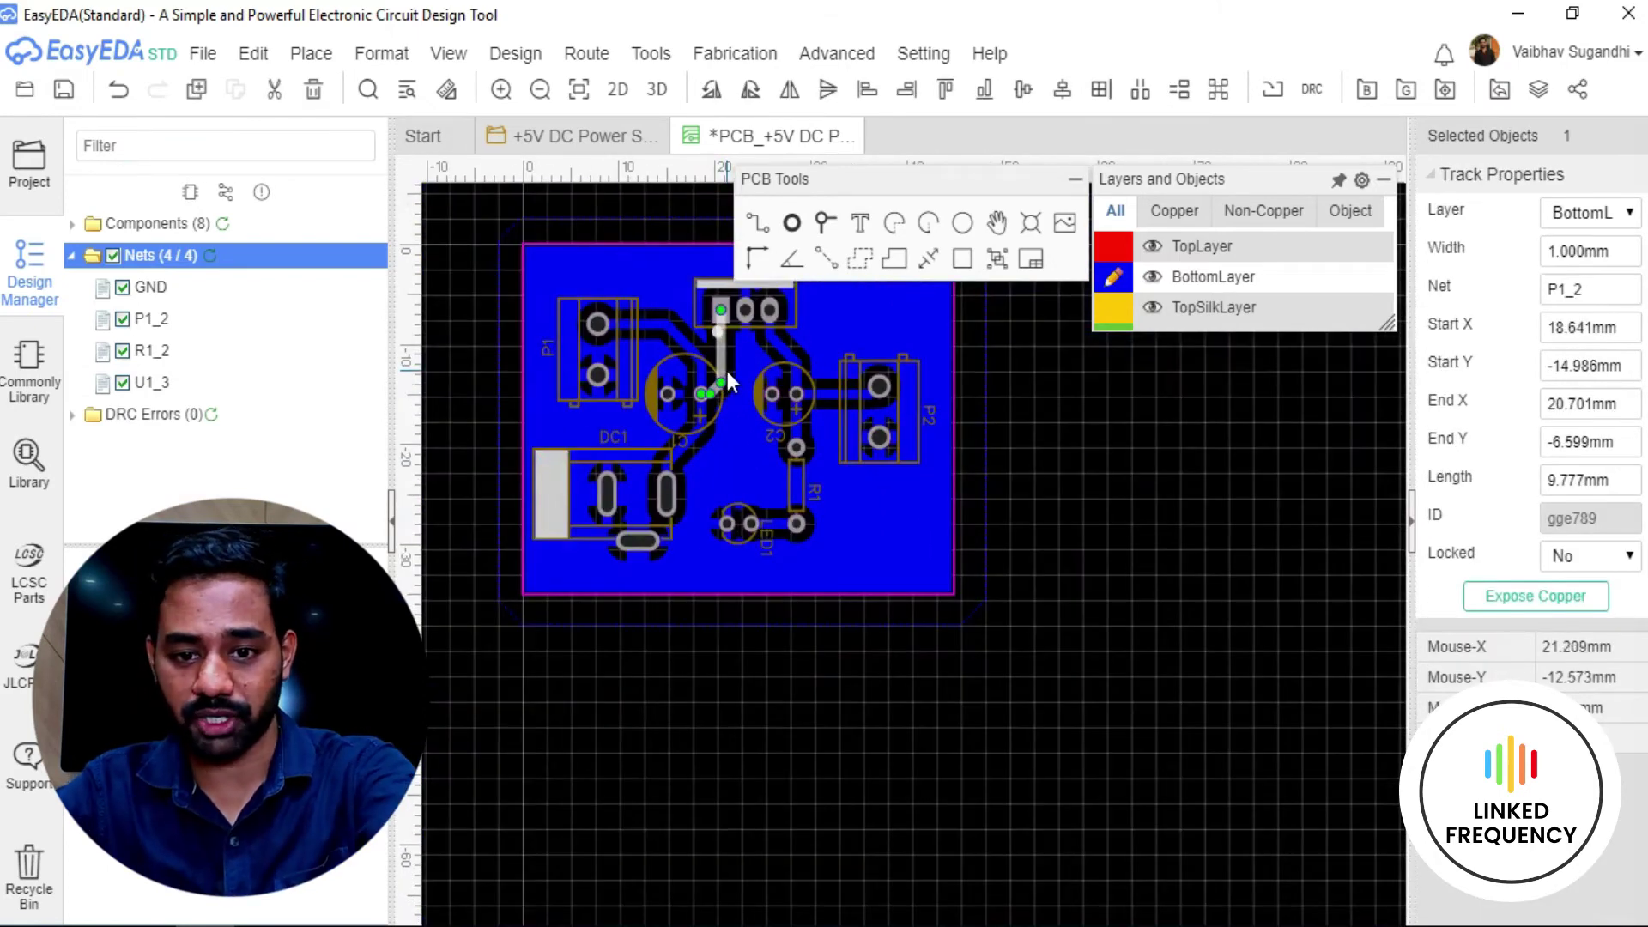
{"action": "key", "text": "Delete"}
{"action": "right_click_drag", "start_coordinate": [1065, 393], "coordinate": [1104, 519]}
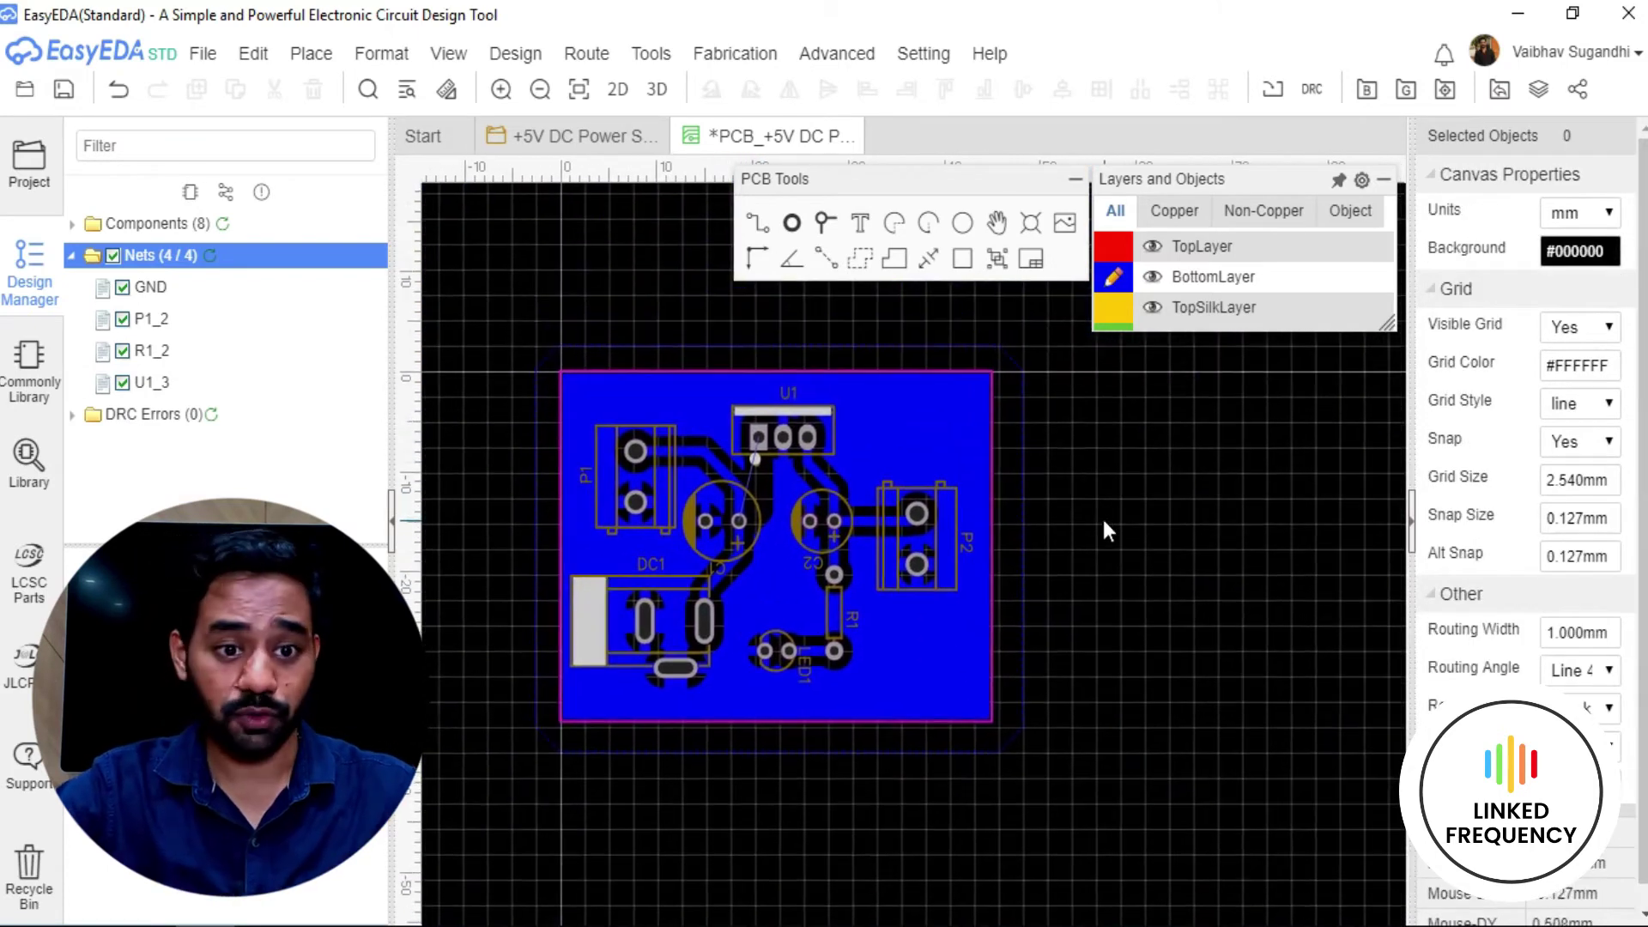
Refresh the net check, highlight the P1_2 net and examine its open connection between C1 and U1.
{"action": "left_click", "coordinate": [210, 256]}
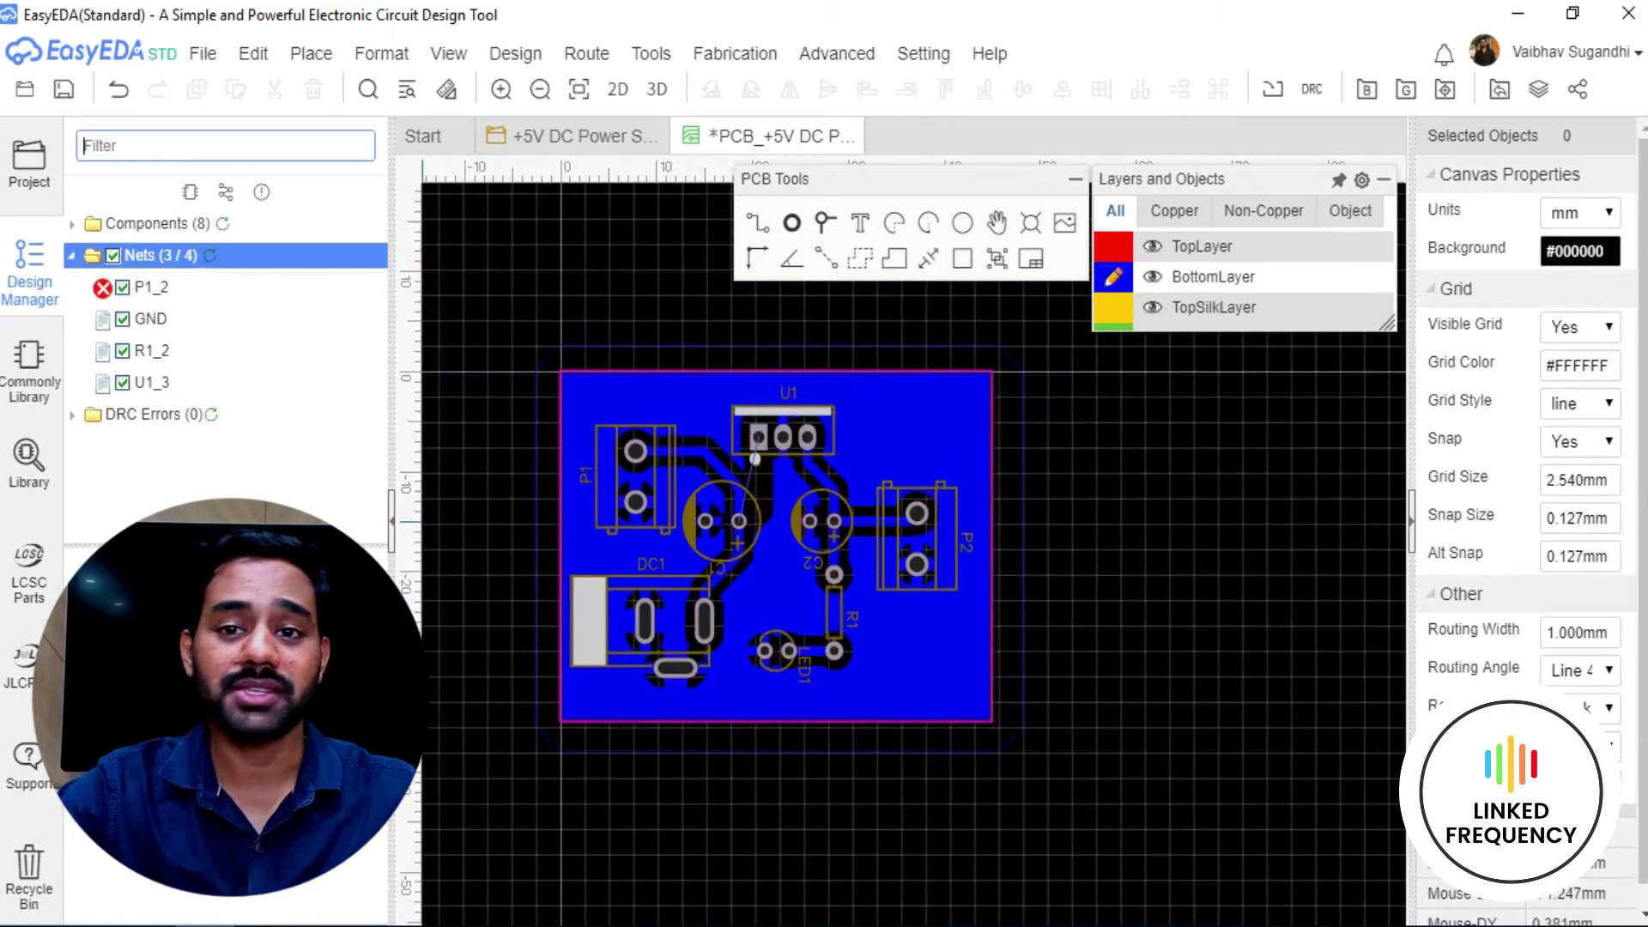
{"action": "left_click", "coordinate": [158, 295]}
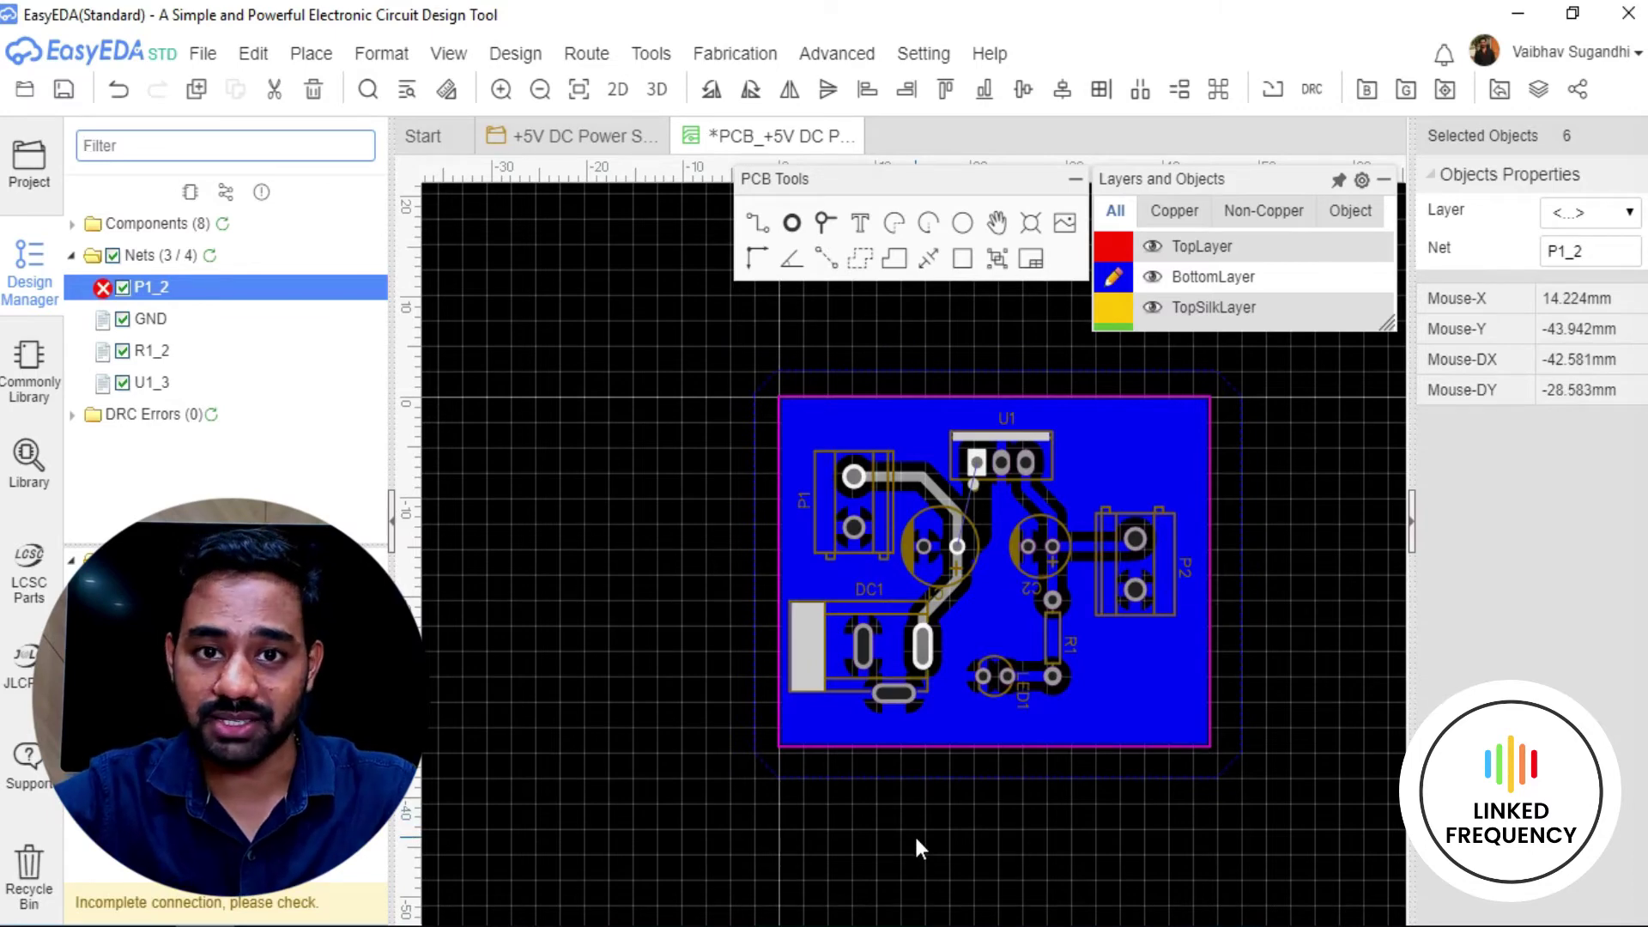
{"action": "right_click_drag", "start_coordinate": [958, 828], "coordinate": [850, 798]}
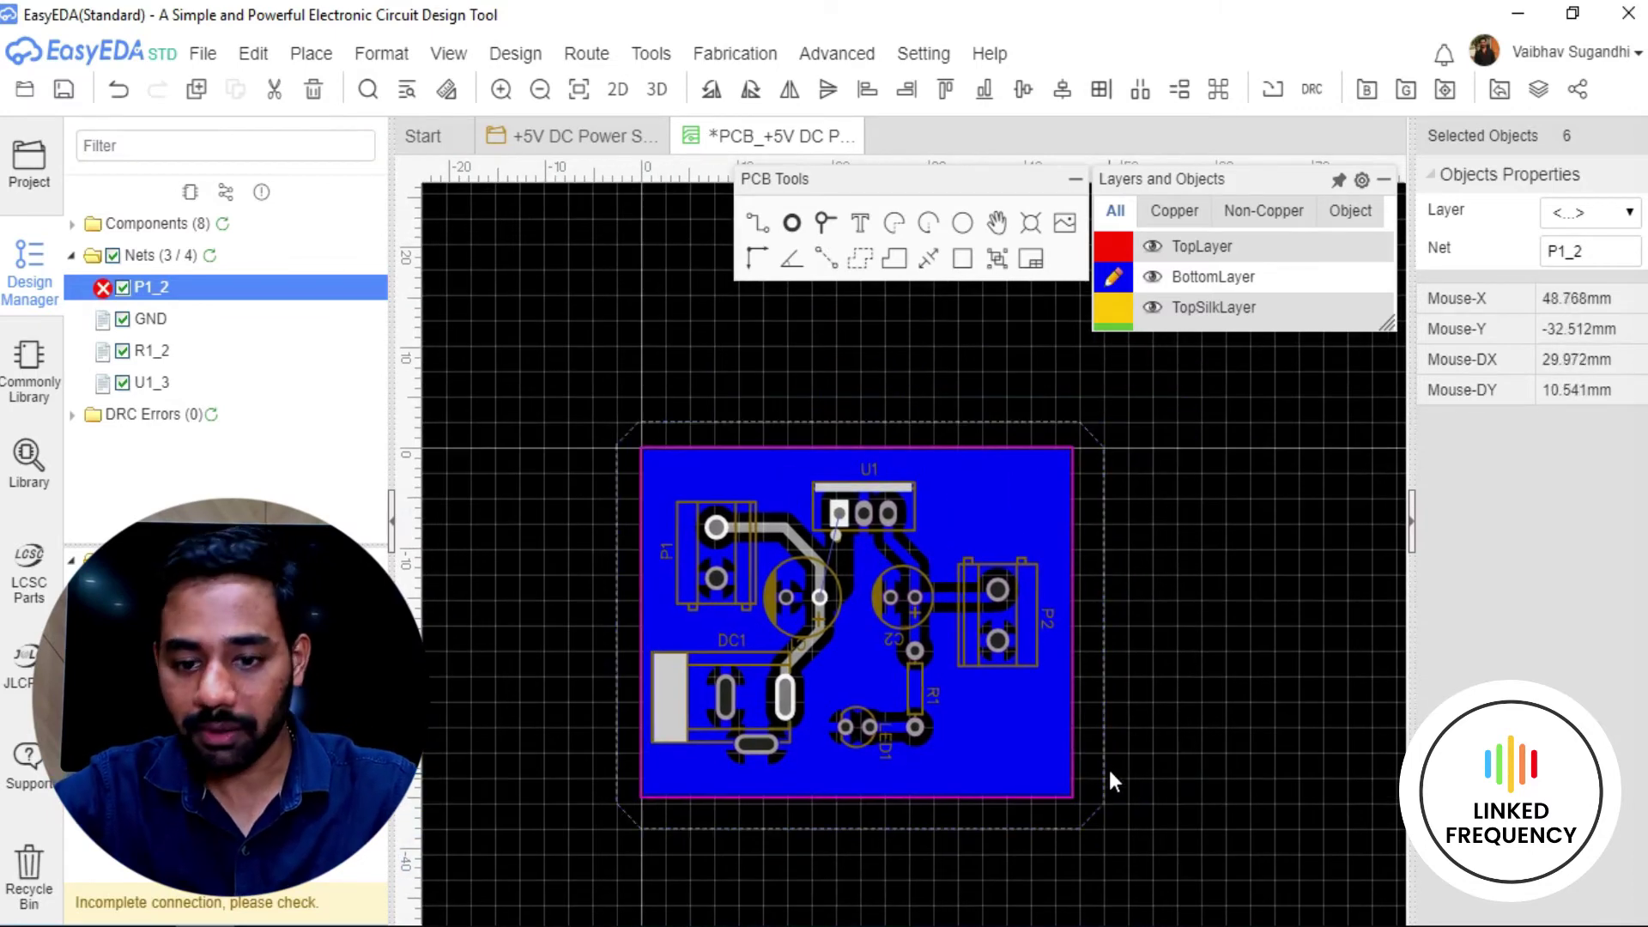
{"action": "scroll", "coordinate": [865, 563], "scroll_direction": "up", "scroll_amount": 4}
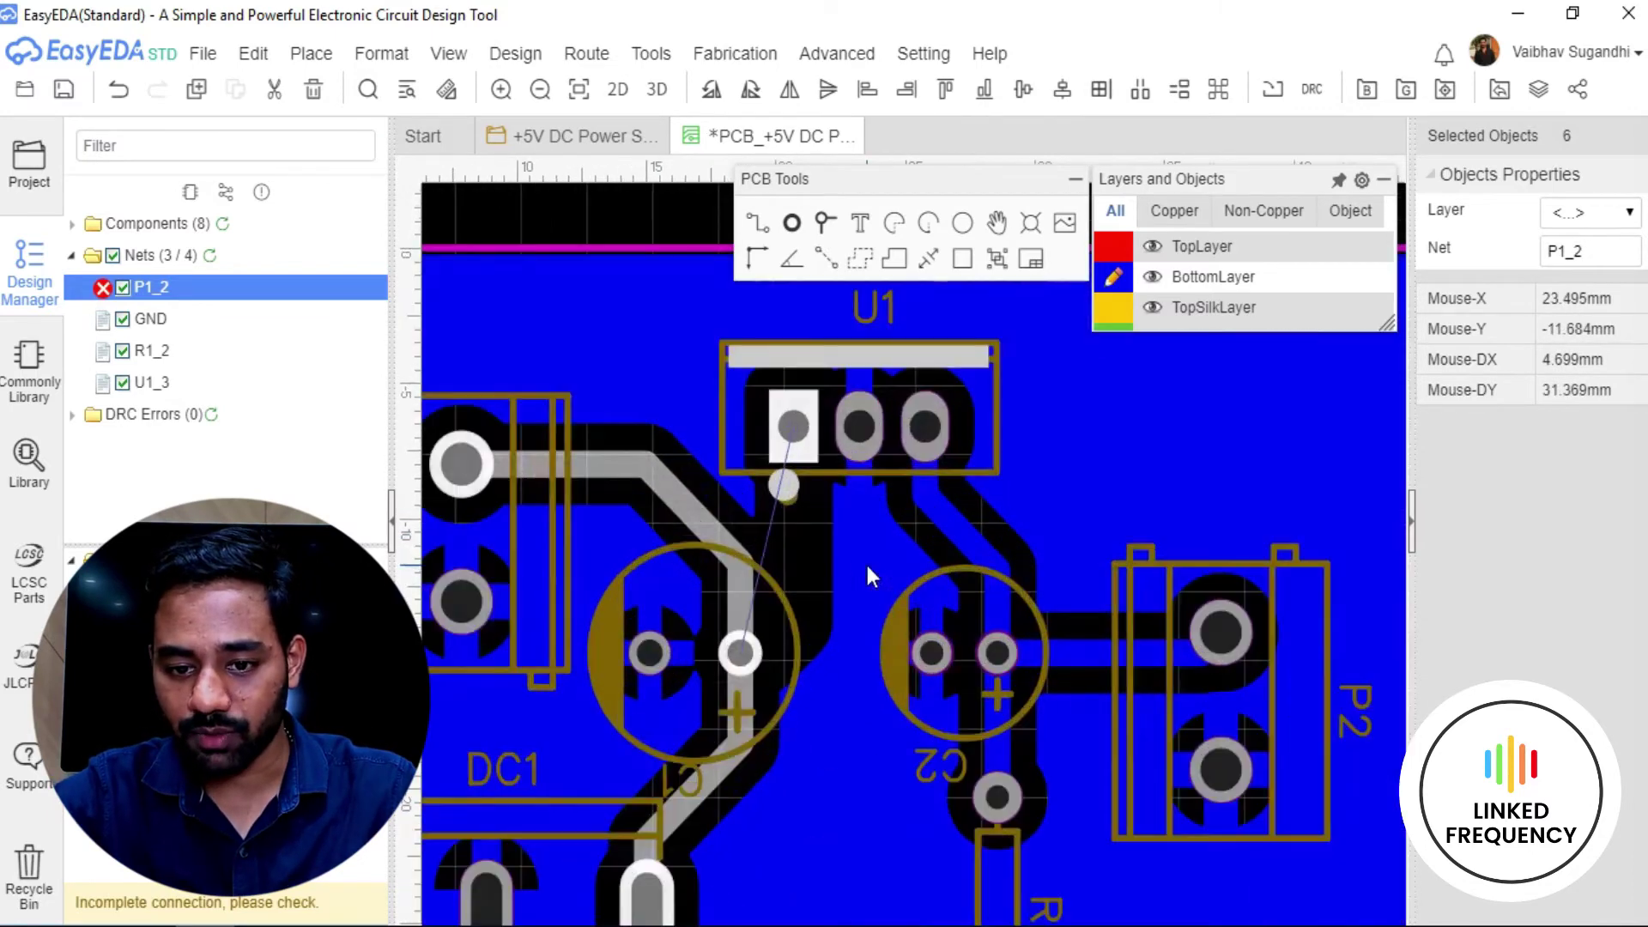
Undo the deletion of the P1_2 track between C1 and U1 and save the PCB.
{"action": "left_click", "coordinate": [800, 575]}
{"action": "scroll", "coordinate": [795, 580], "scroll_direction": "down", "scroll_amount": 6}
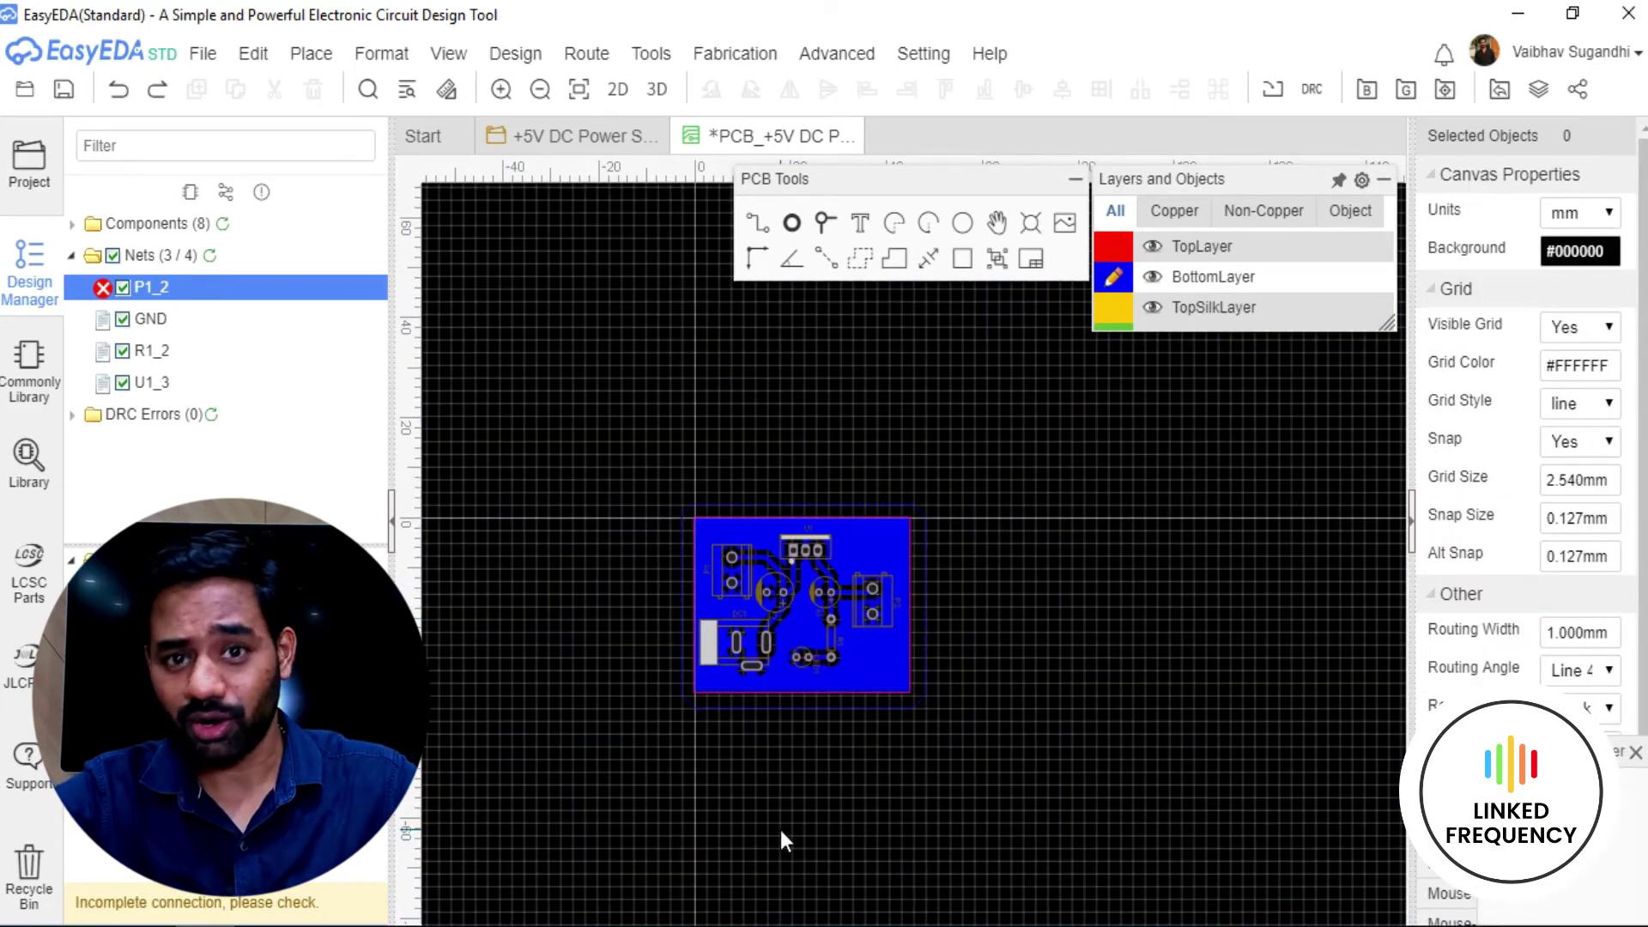
{"action": "key", "text": "ctrl+s"}
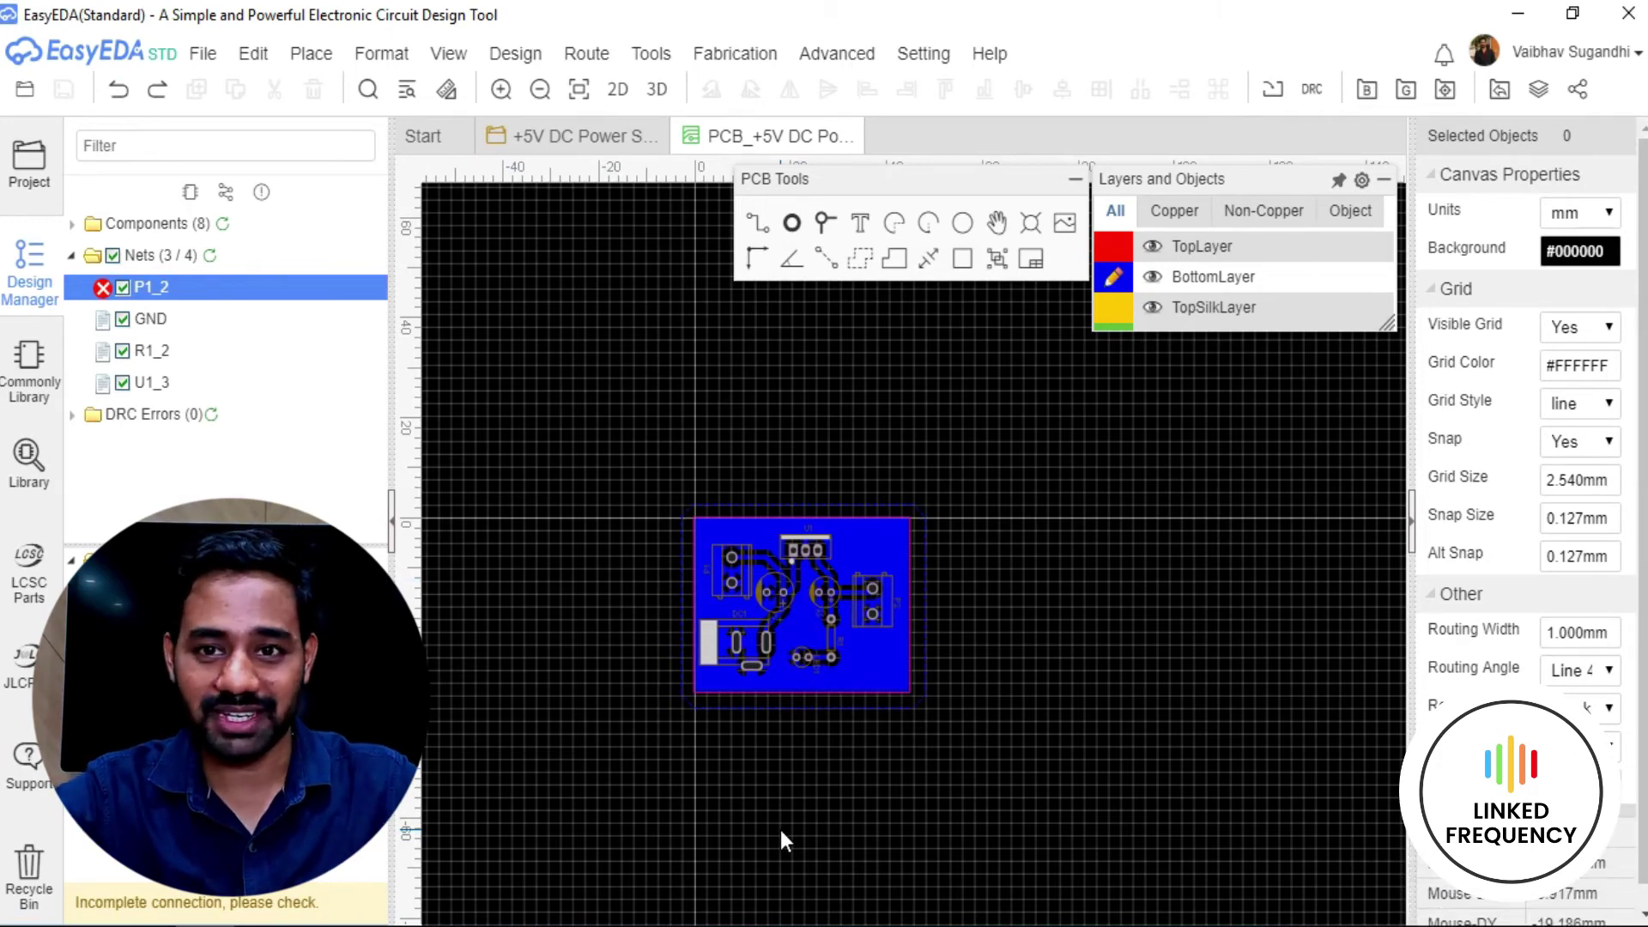
Rebuild the bottom-layer GND copper area and refresh the net check.
{"action": "scroll", "coordinate": [658, 666], "scroll_direction": "up", "scroll_amount": 2}
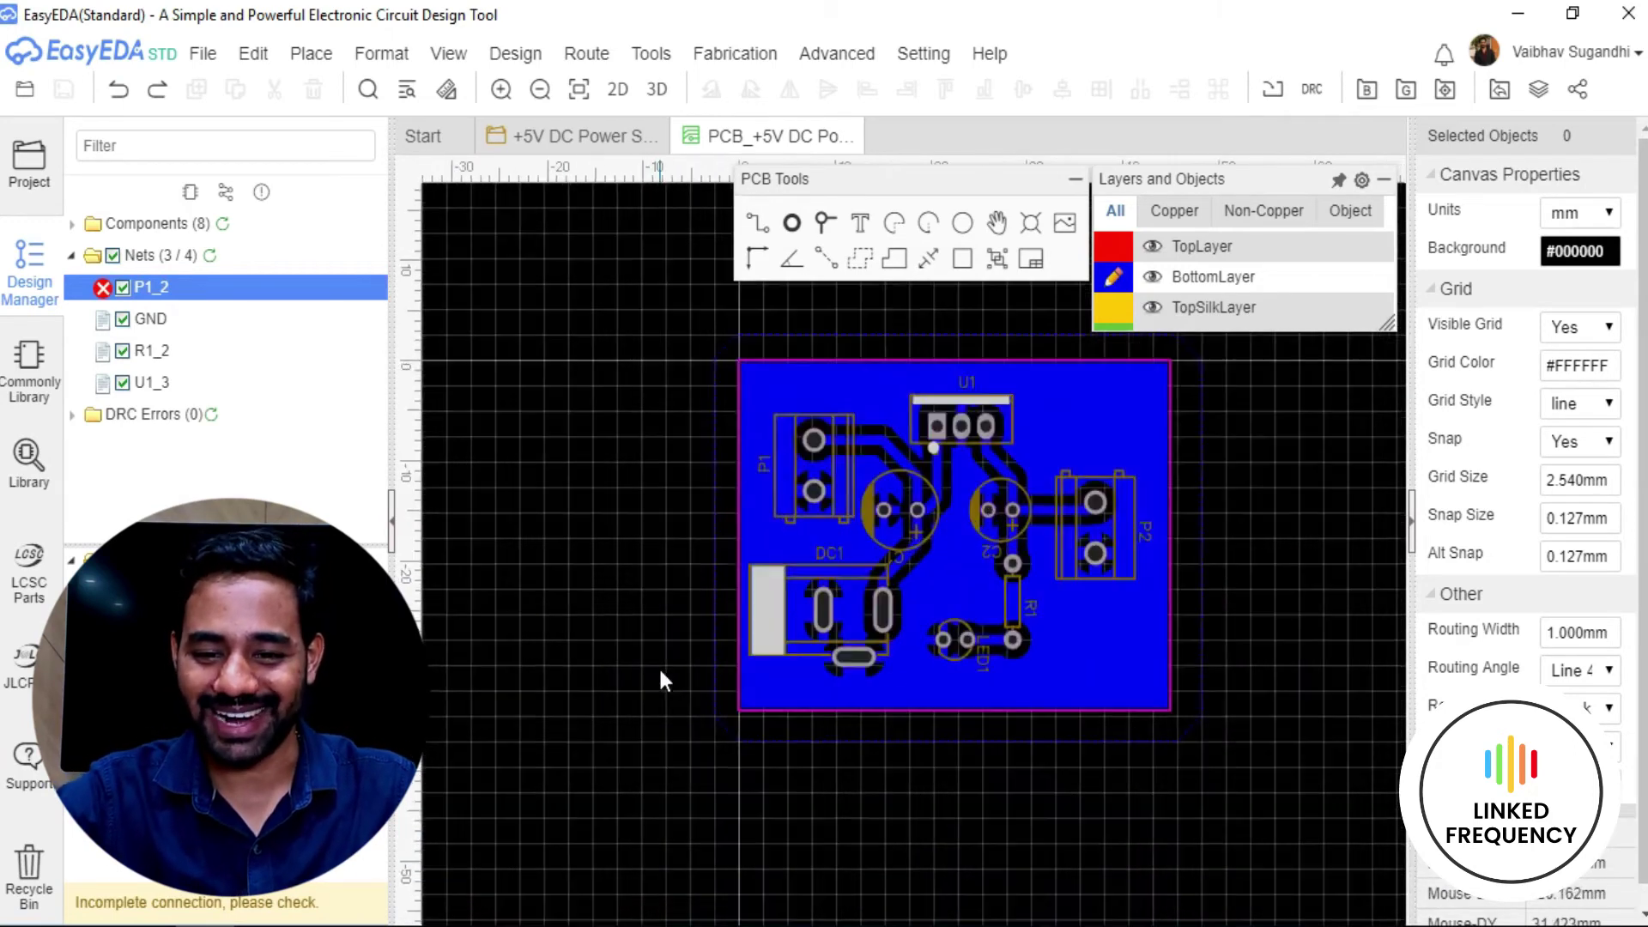
{"action": "left_click", "coordinate": [912, 740]}
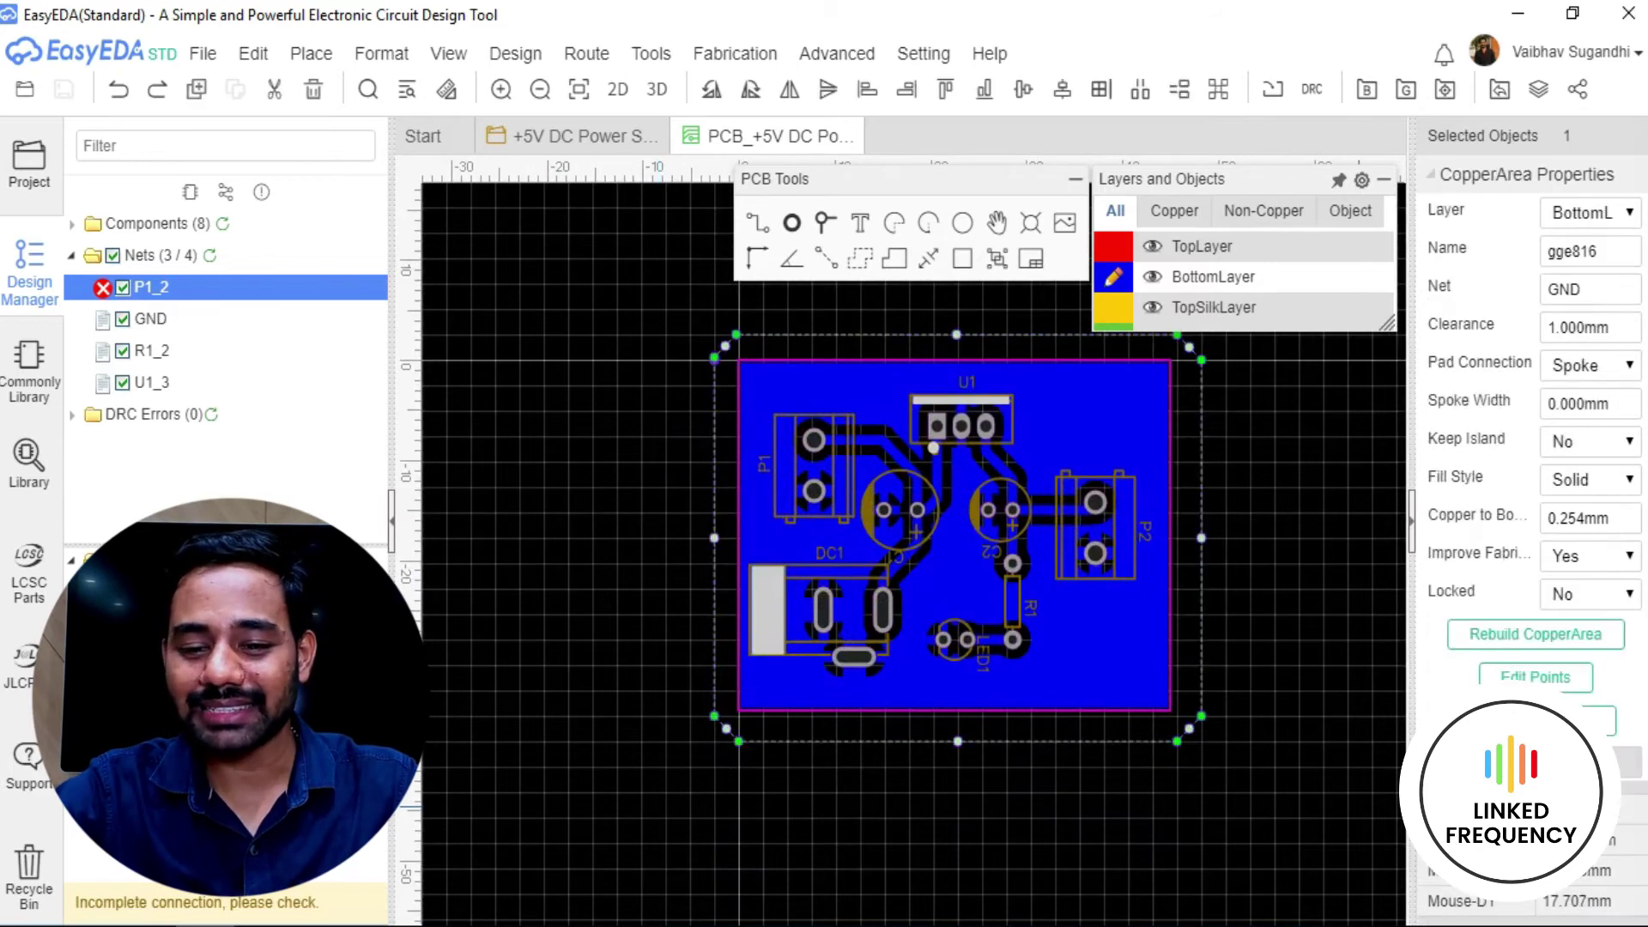
{"action": "left_click", "coordinate": [1536, 634]}
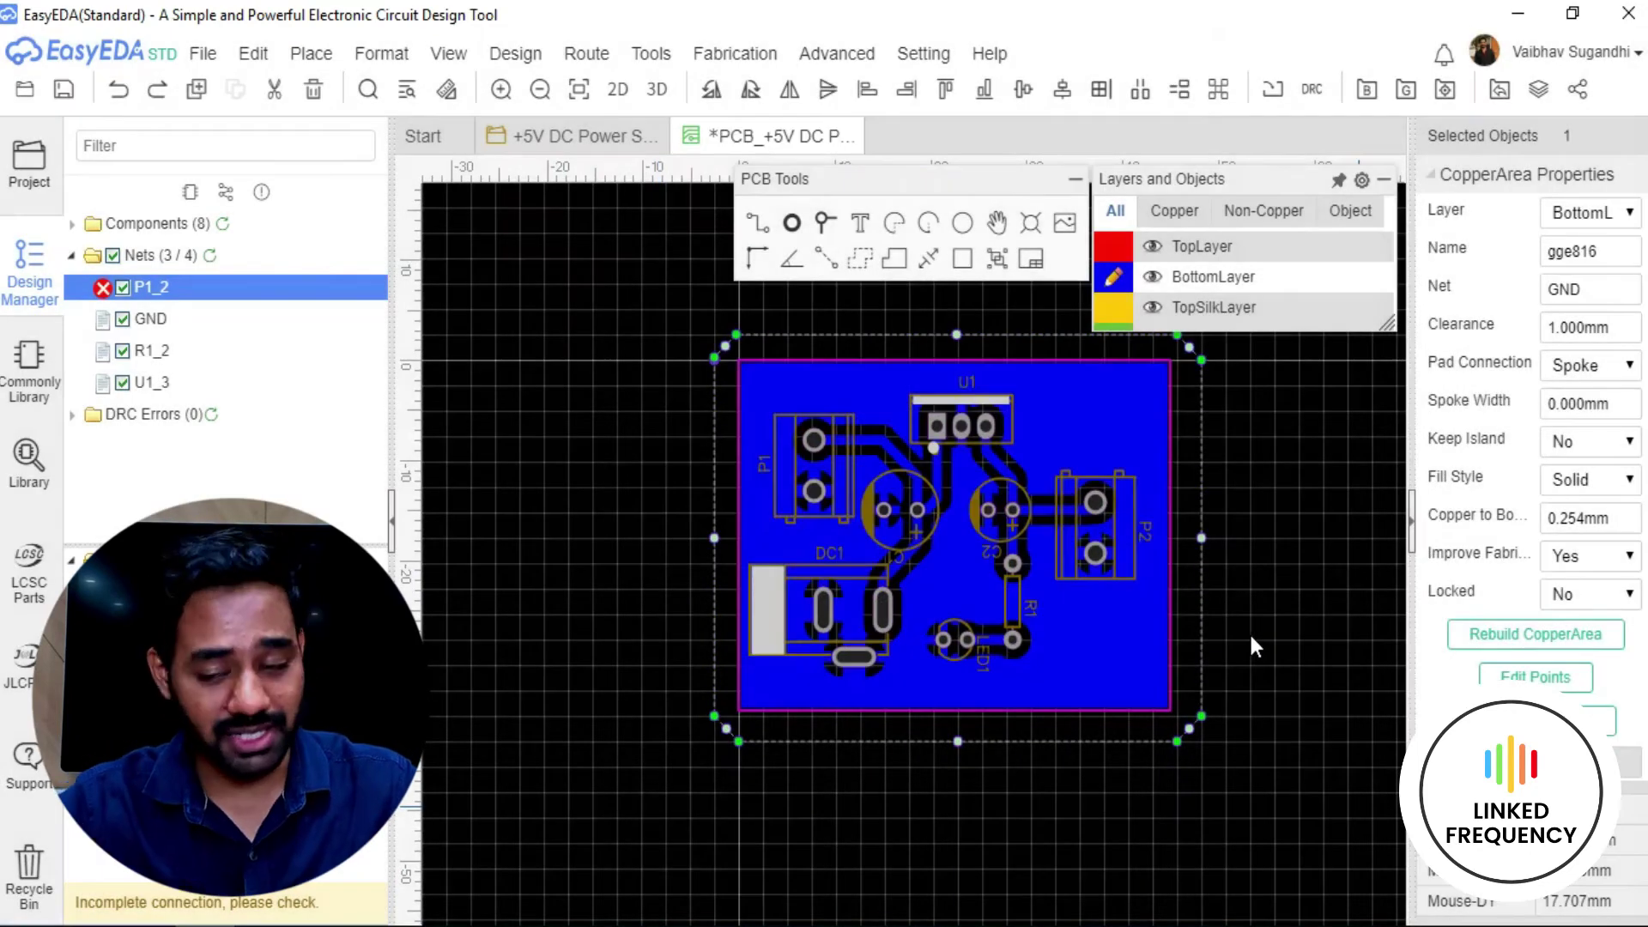
{"action": "left_click", "coordinate": [210, 255]}
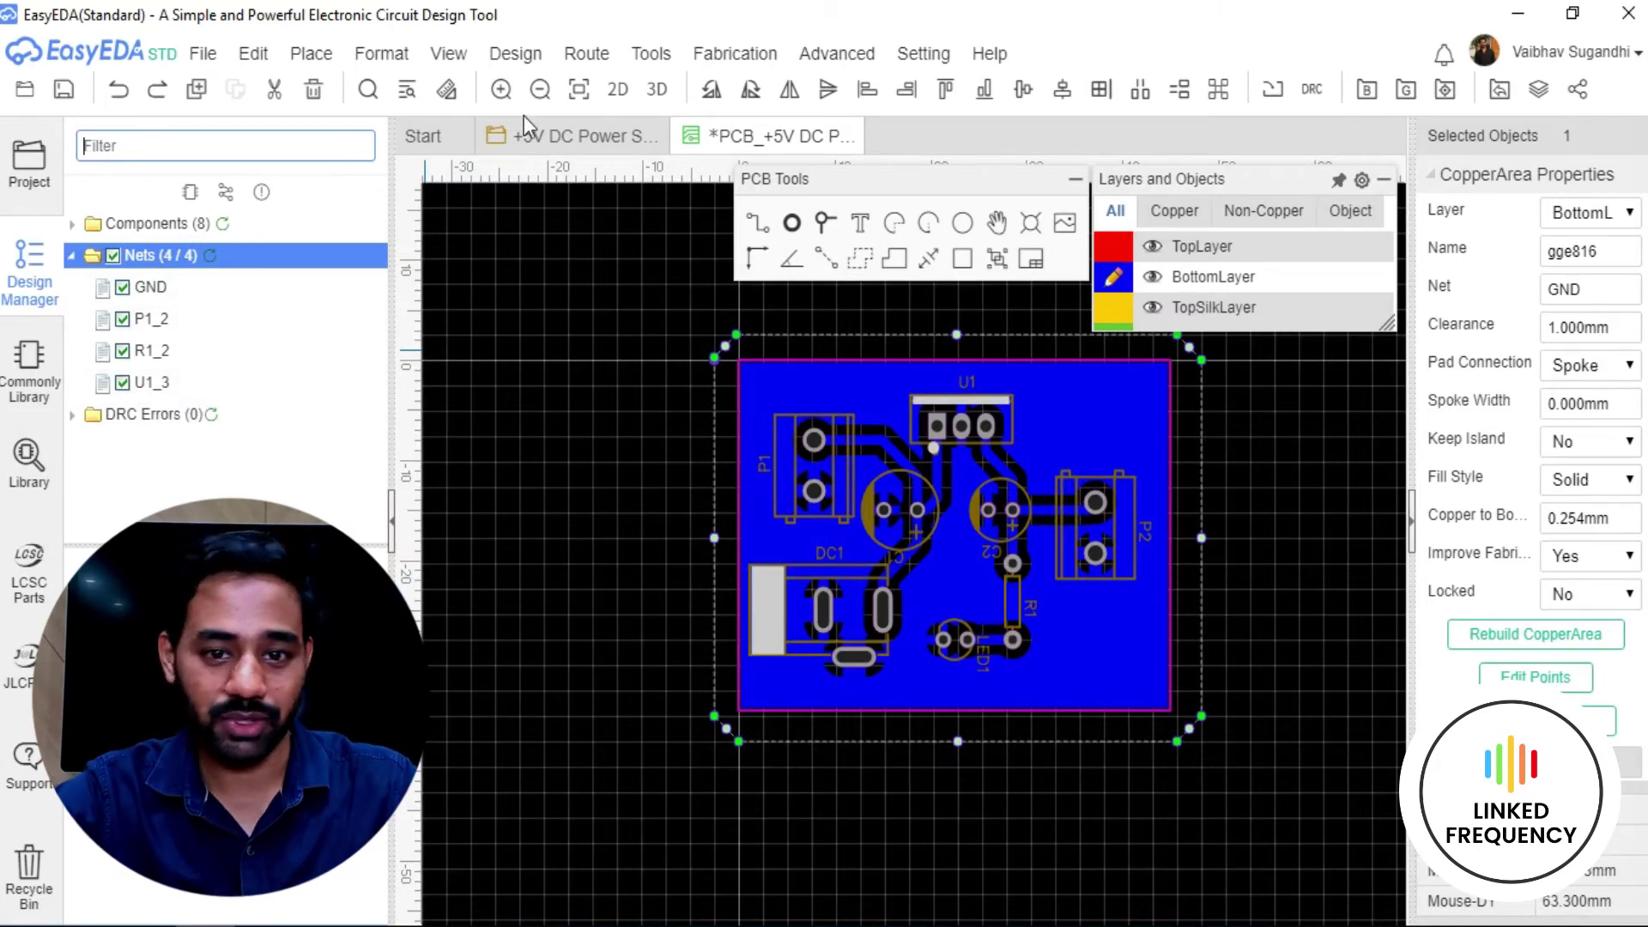
Review the +5V DC Power Supply schematic and return to the PCB layout.
{"action": "left_click", "coordinate": [550, 155]}
{"action": "scroll", "coordinate": [693, 574], "scroll_direction": "down", "scroll_amount": 3}
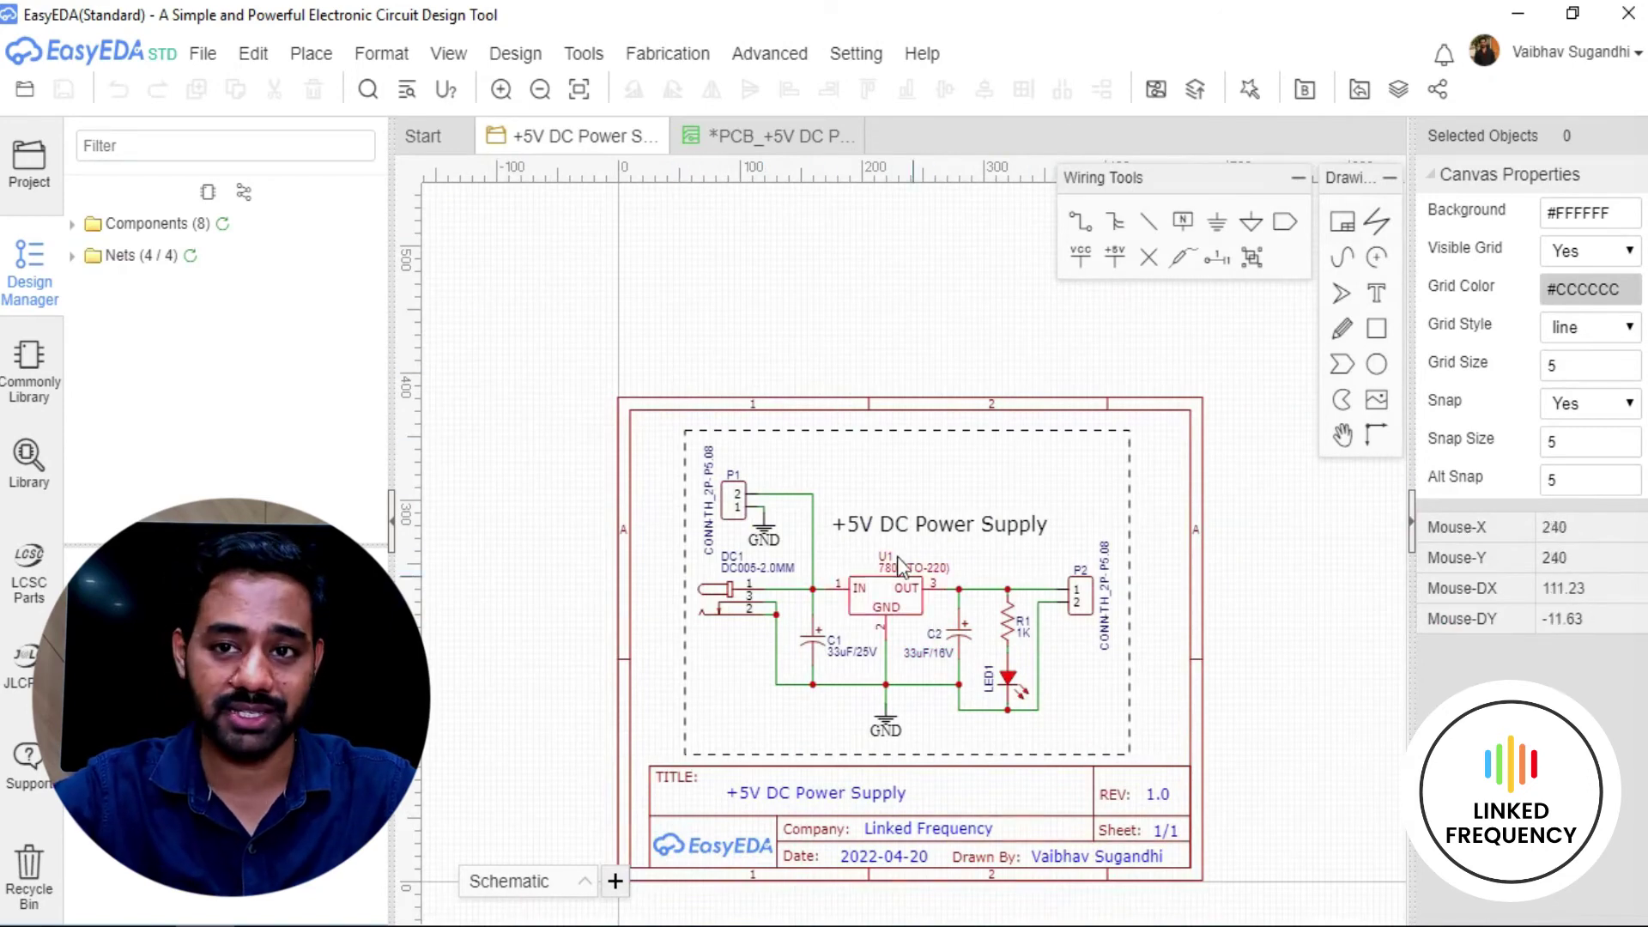
{"action": "left_click", "coordinate": [754, 142]}
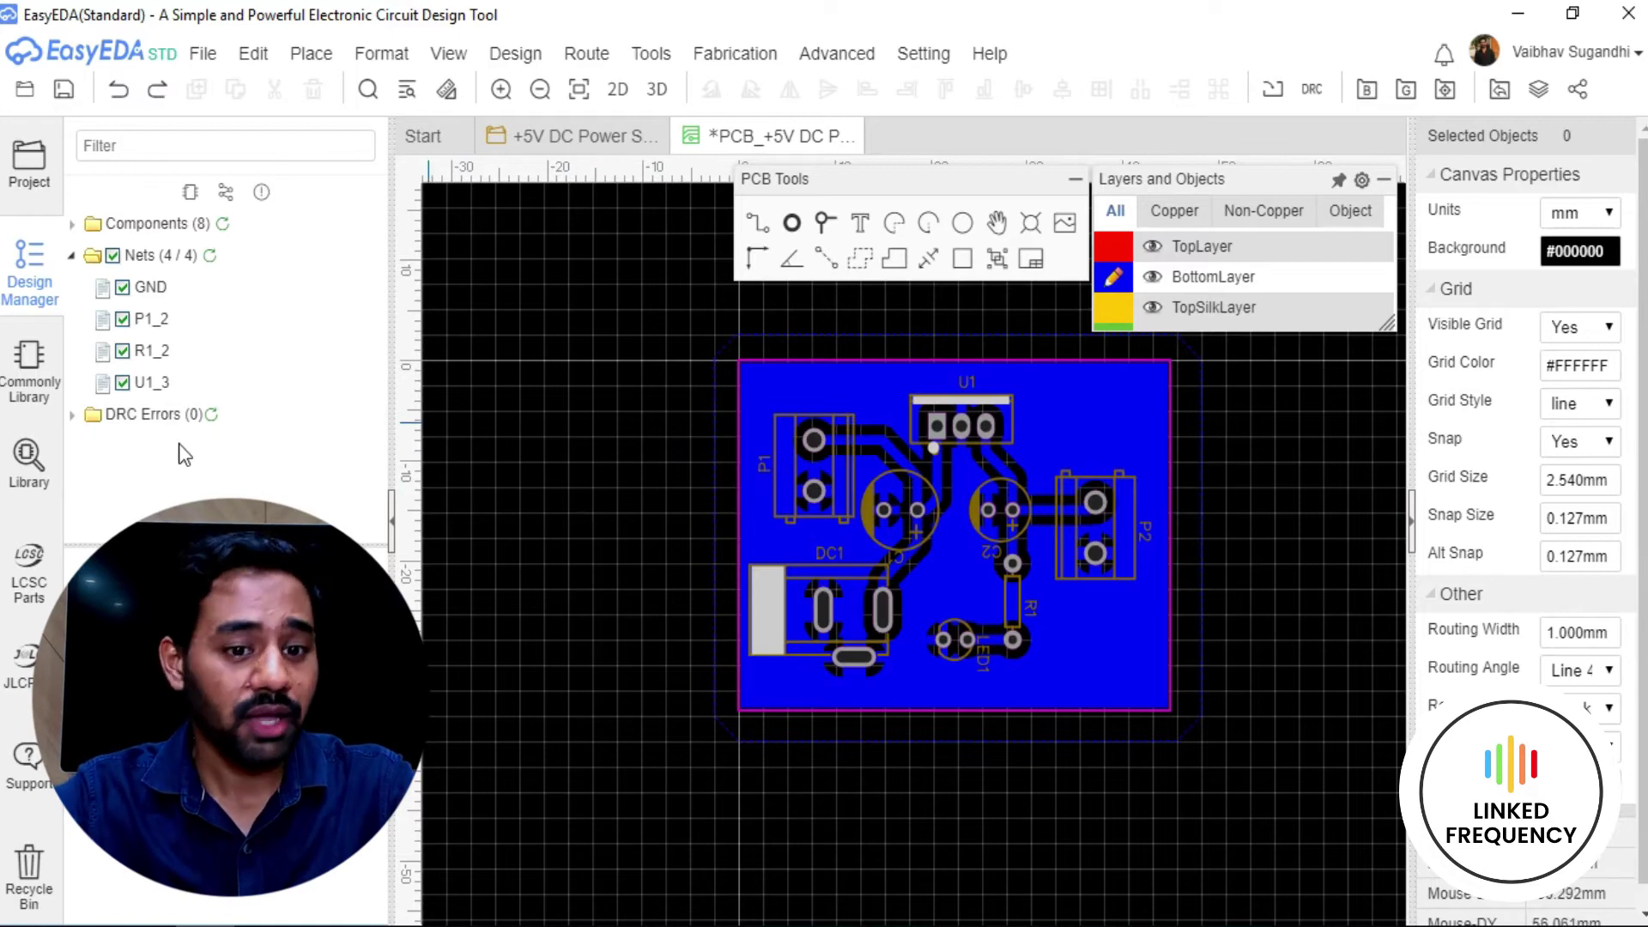
Run the DRC error check and inspect the tracks, pads and copper fill around P1, C1, U1 and DC1.
{"action": "left_click", "coordinate": [212, 414]}
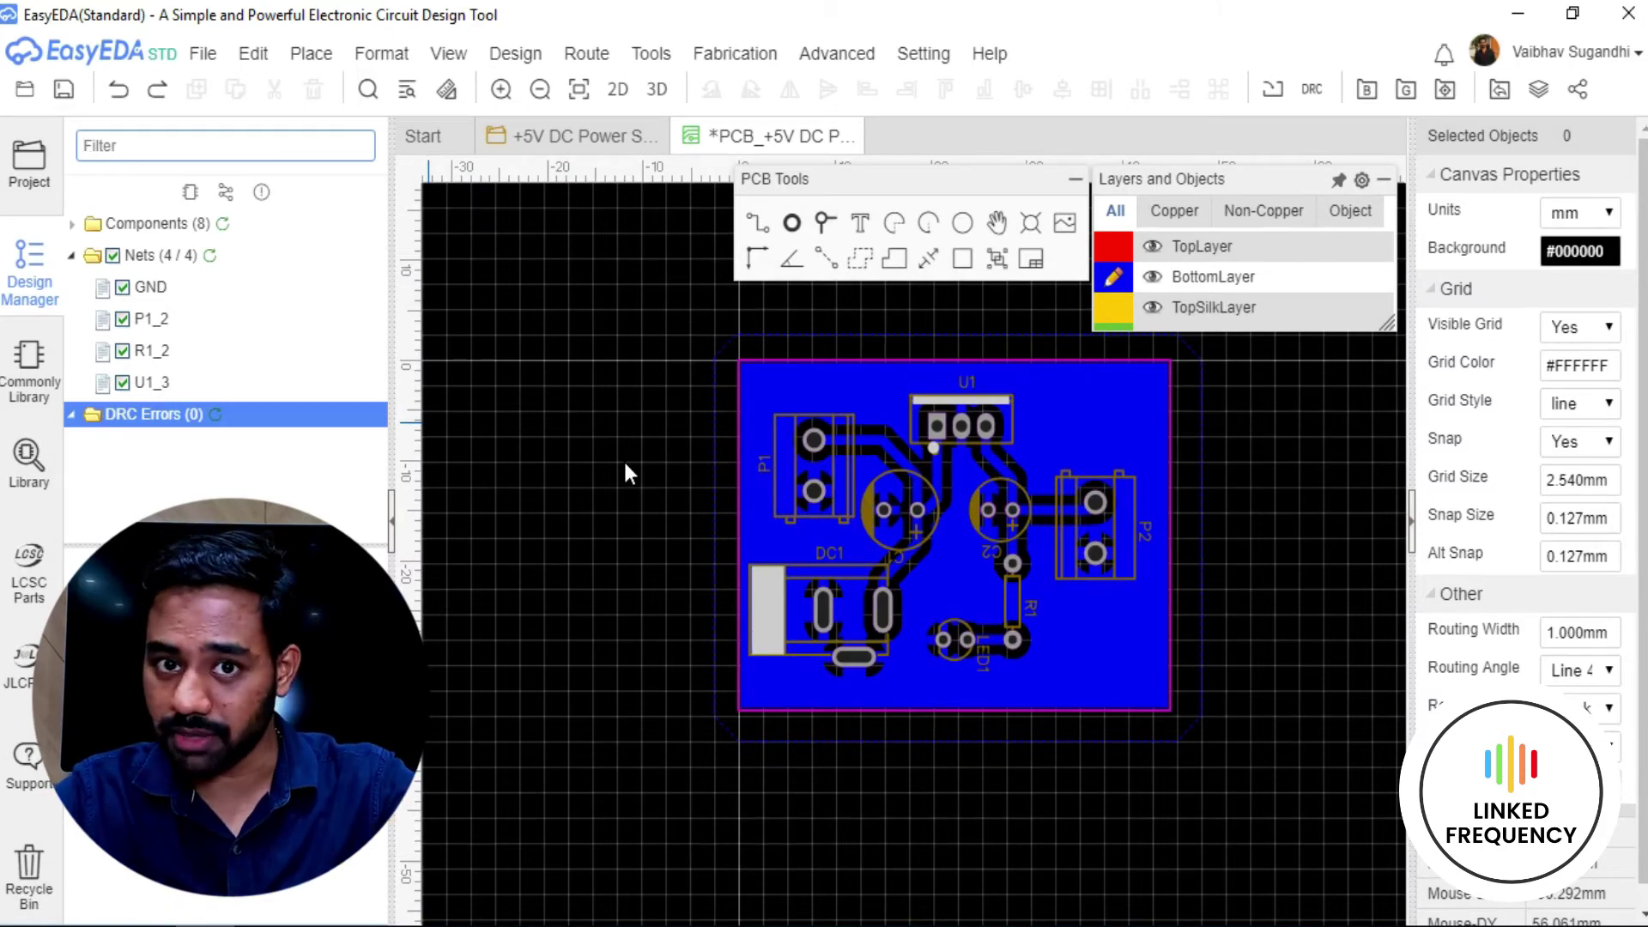
{"action": "right_click_drag", "start_coordinate": [625, 465], "coordinate": [537, 474]}
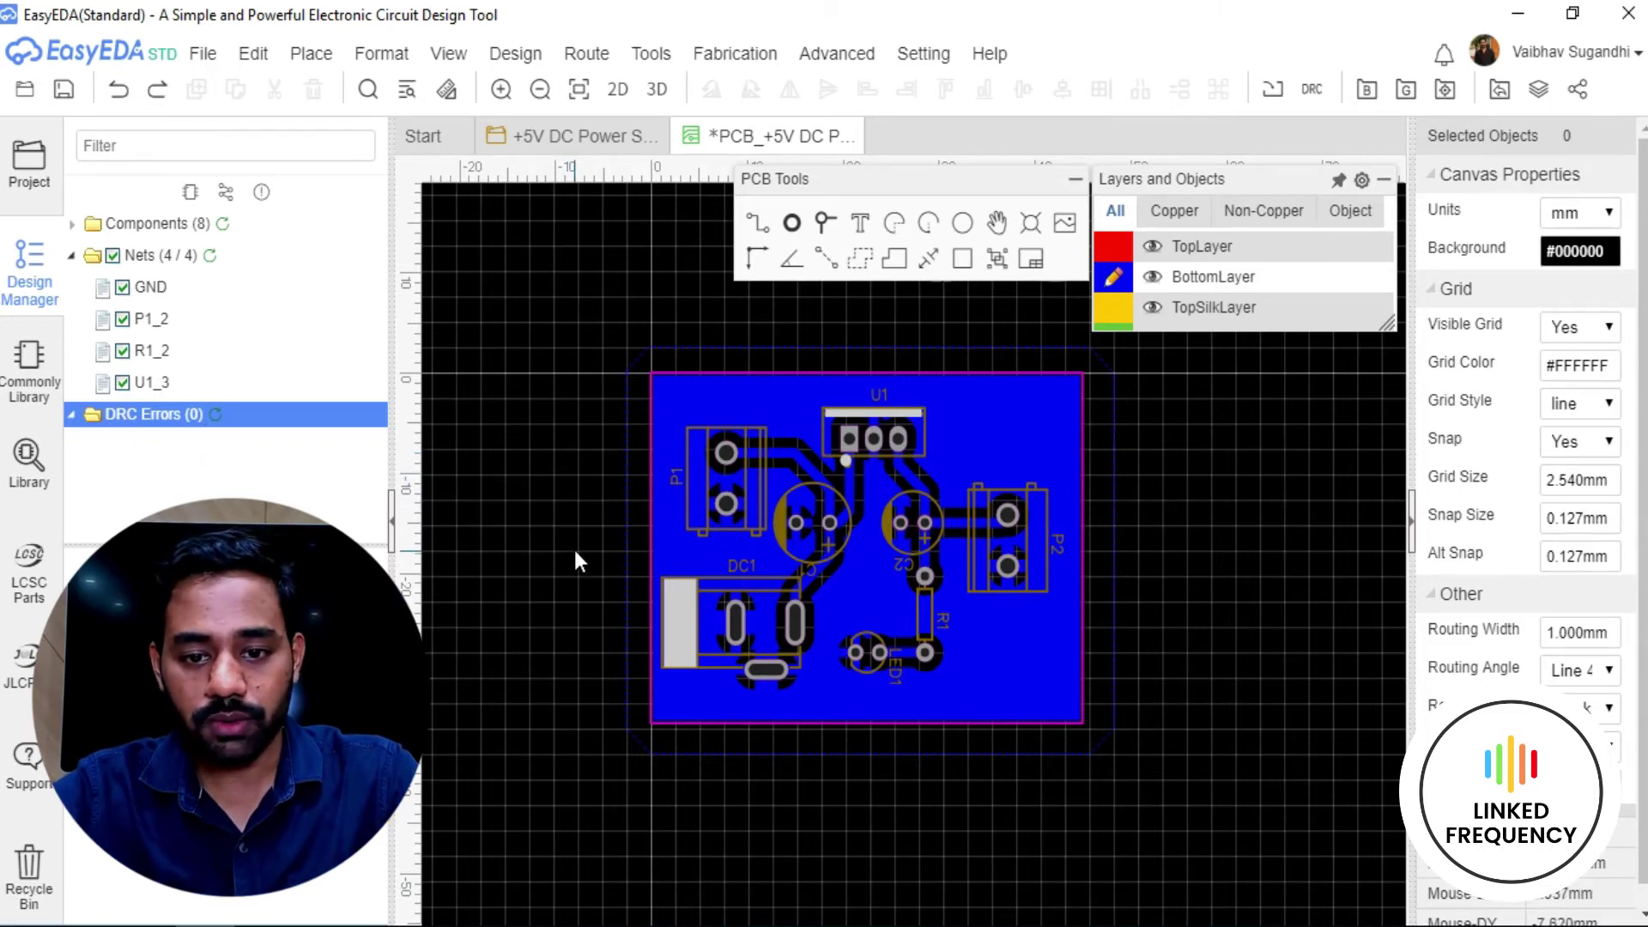
{"action": "scroll", "coordinate": [785, 467], "scroll_direction": "up", "scroll_amount": 1}
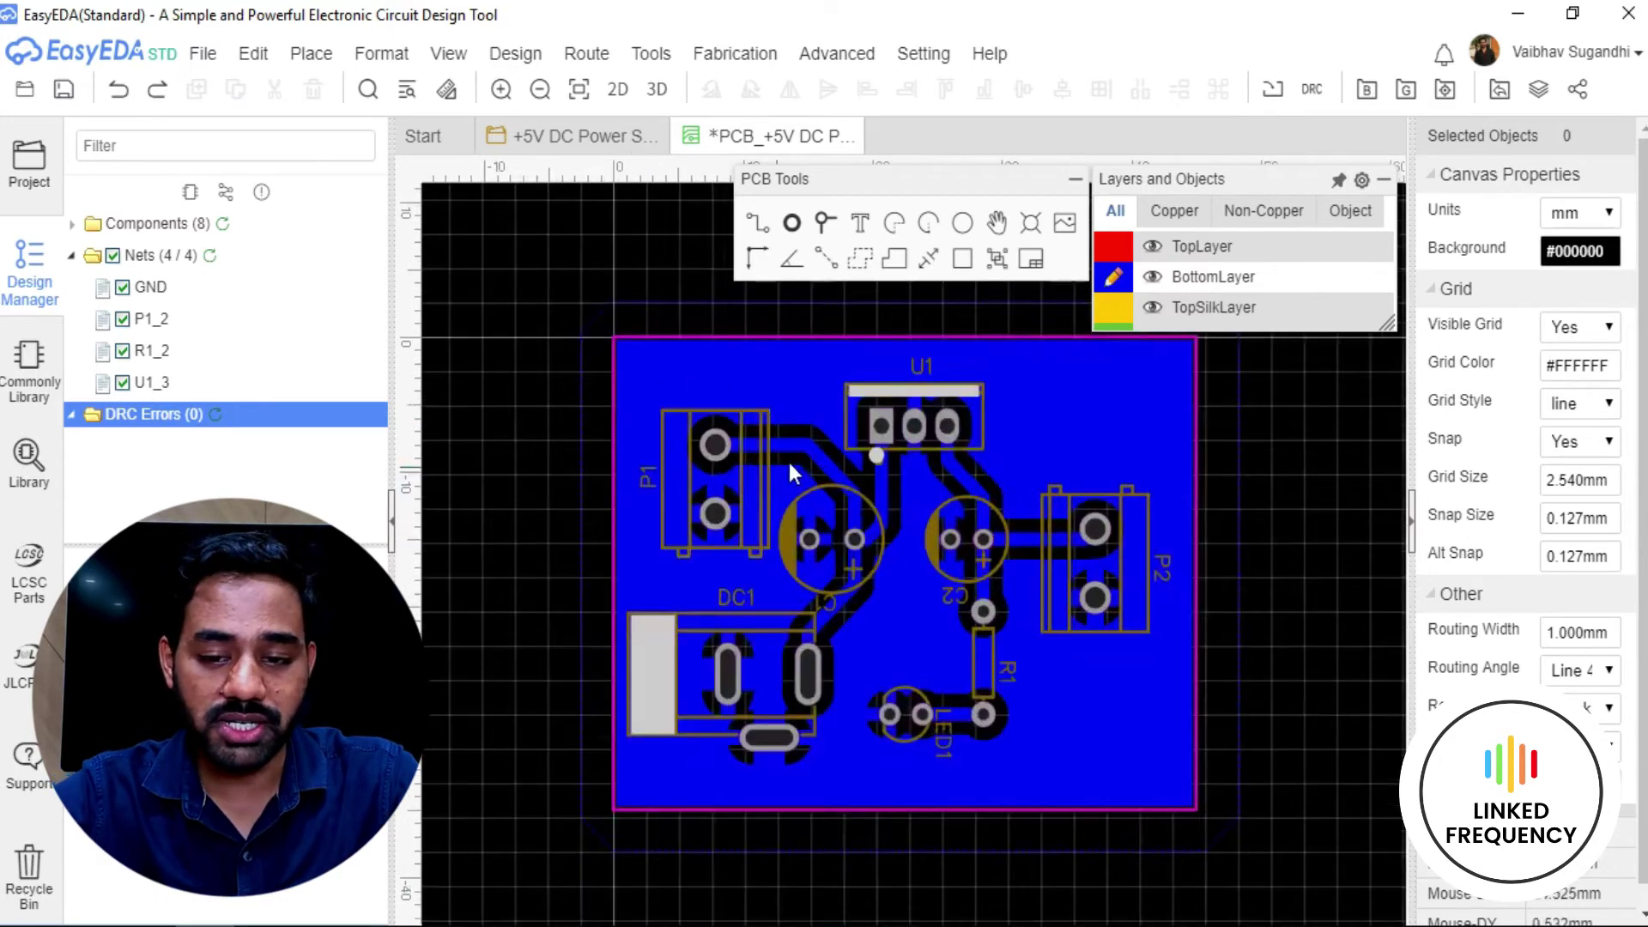
{"action": "scroll", "coordinate": [870, 446], "scroll_direction": "up", "scroll_amount": 4}
{"action": "scroll", "coordinate": [853, 455], "scroll_direction": "down", "scroll_amount": 2}
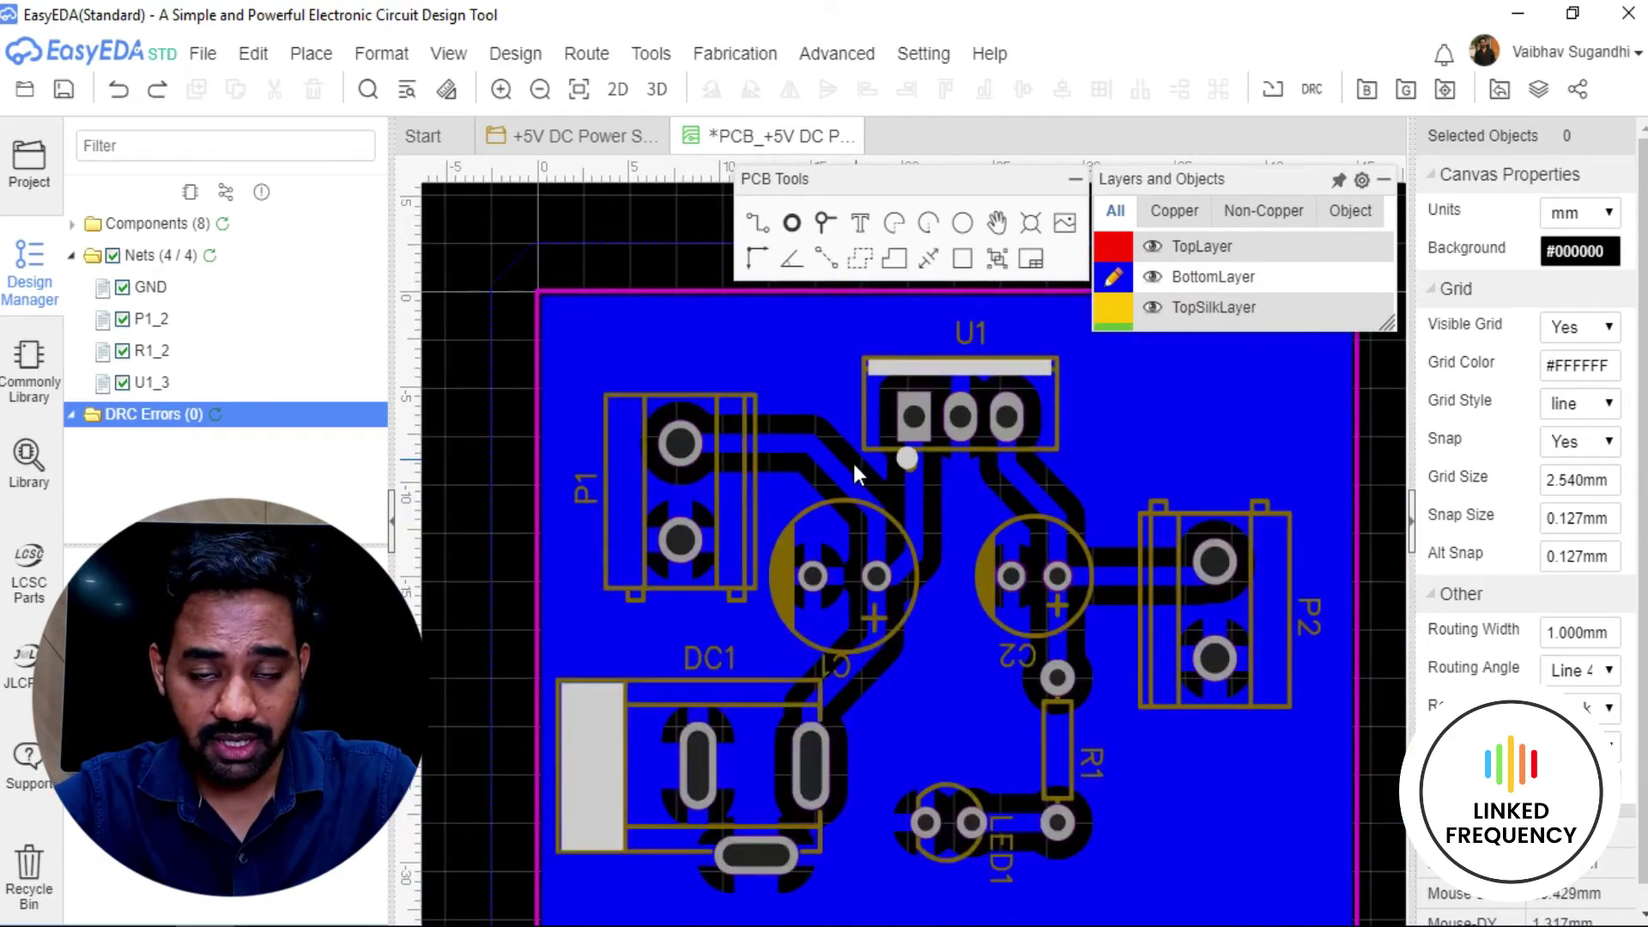
{"action": "scroll", "coordinate": [843, 479], "scroll_direction": "down", "scroll_amount": 2}
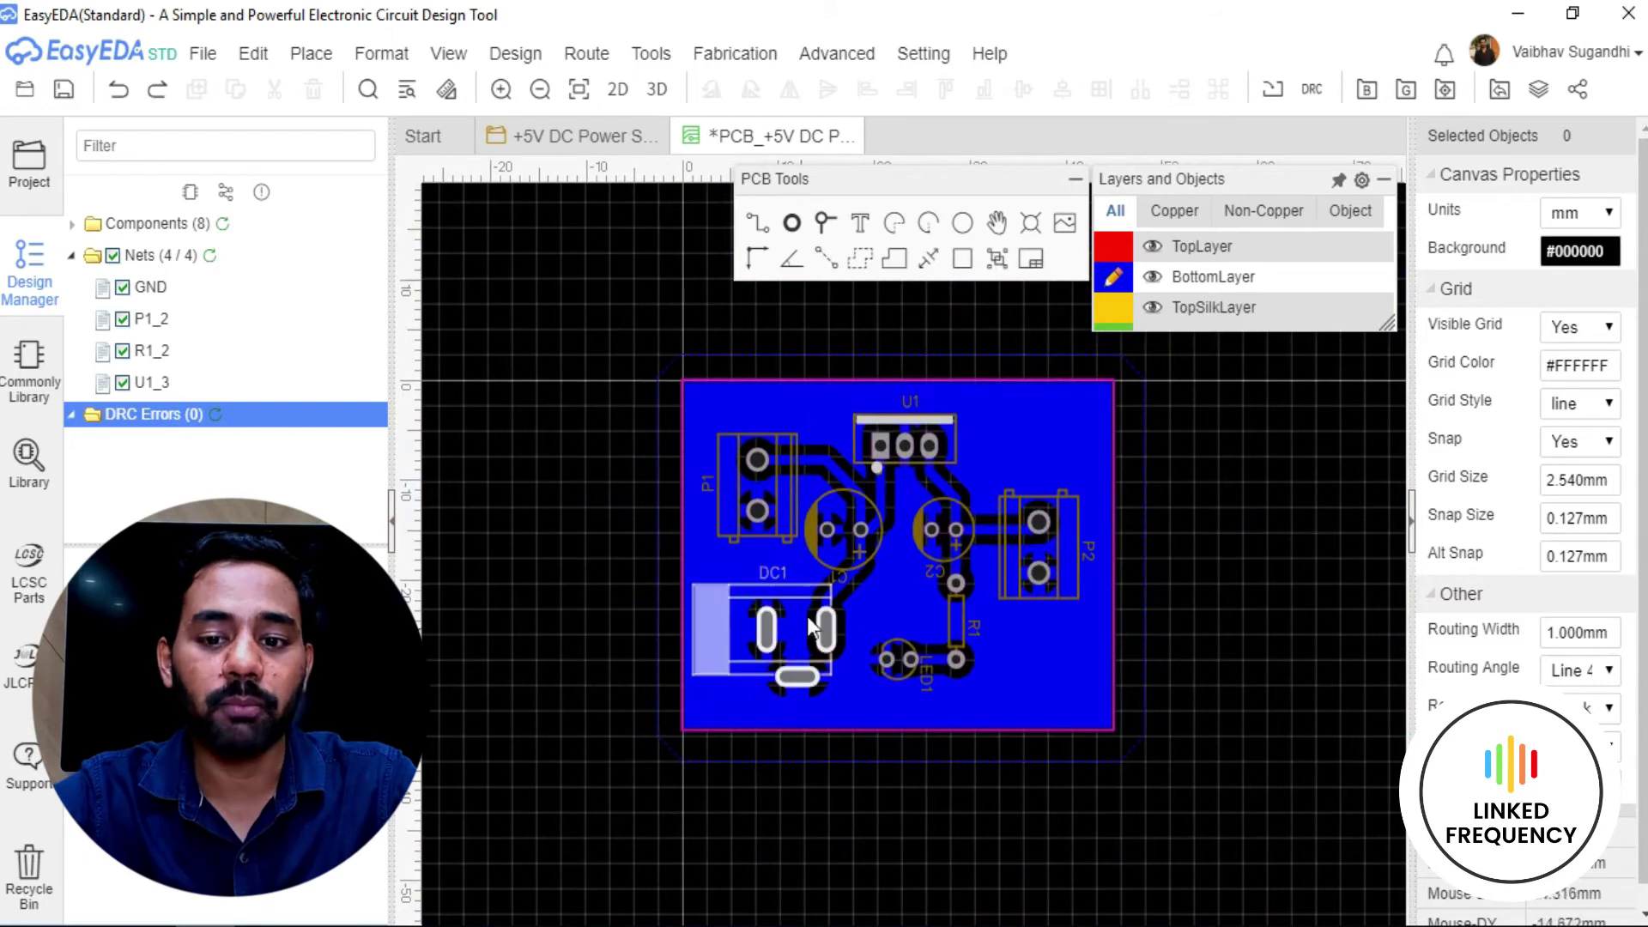
{"action": "scroll", "coordinate": [760, 506], "scroll_direction": "up", "scroll_amount": 1}
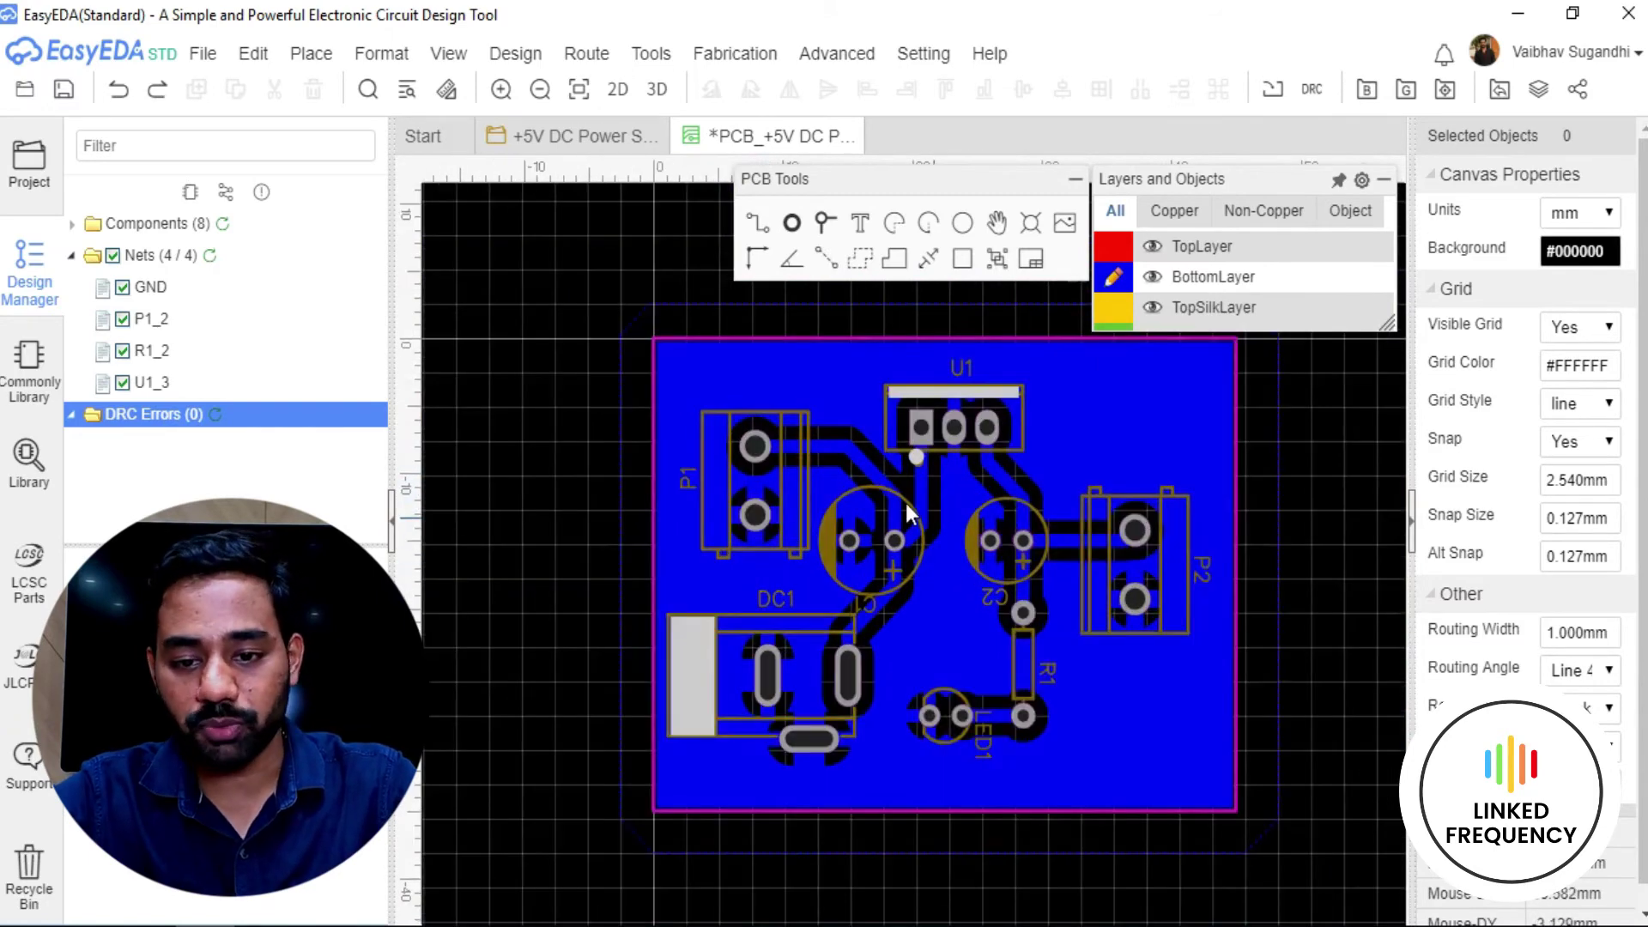
{"action": "right_click_drag", "start_coordinate": [600, 587], "coordinate": [519, 544]}
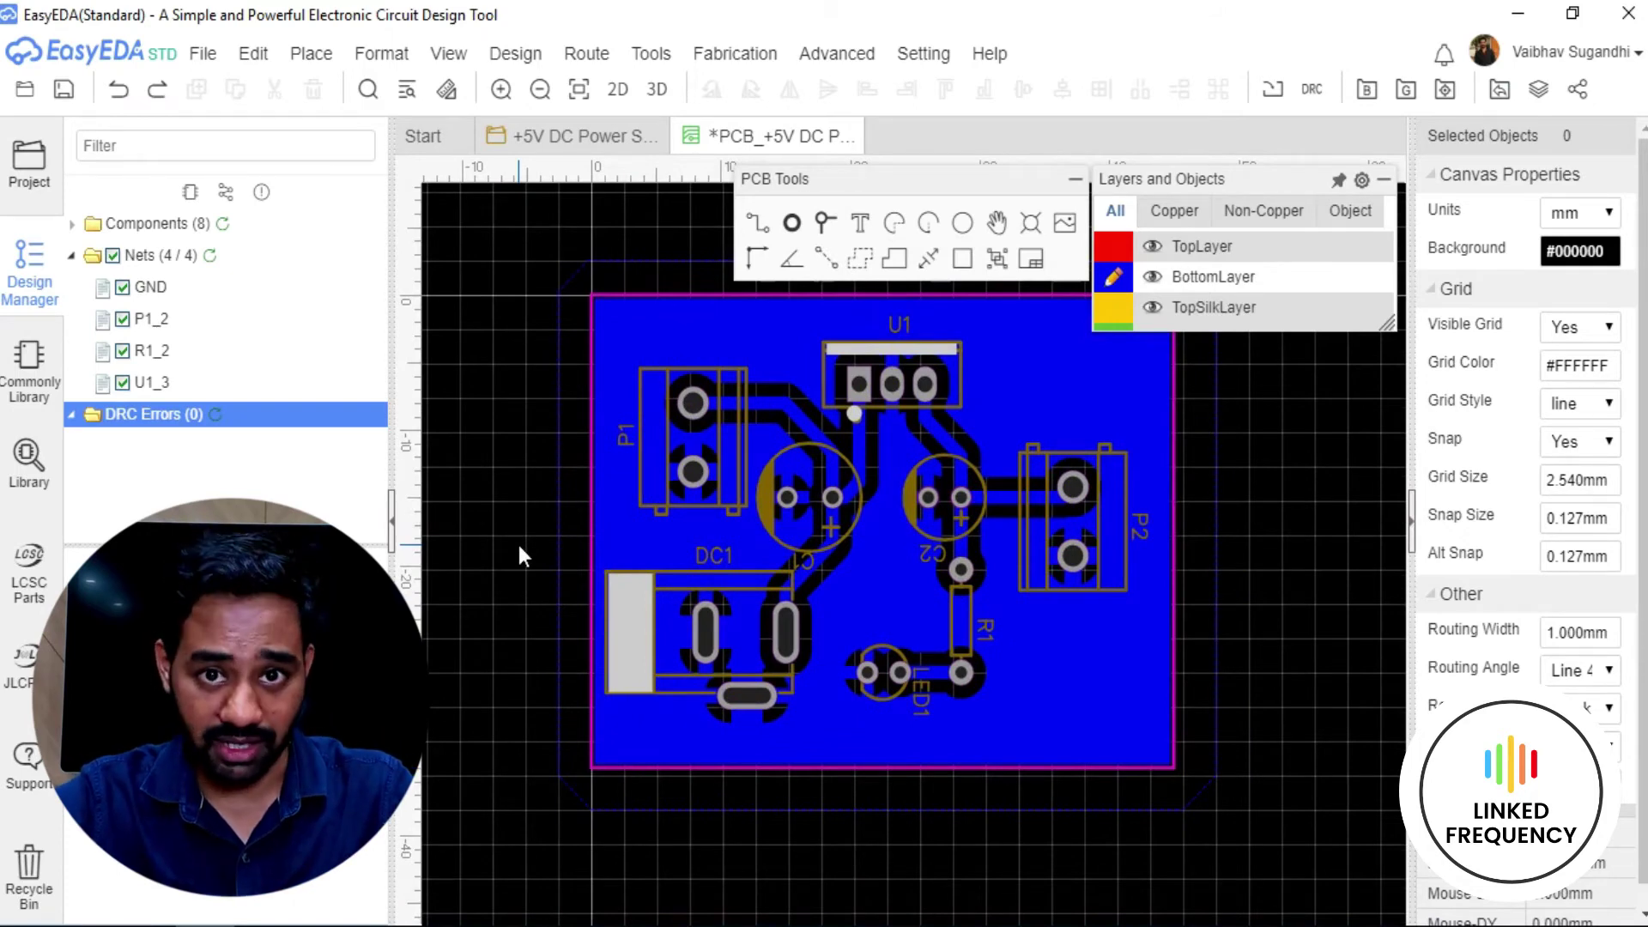
{"action": "scroll", "coordinate": [780, 550], "scroll_direction": "up", "scroll_amount": 2}
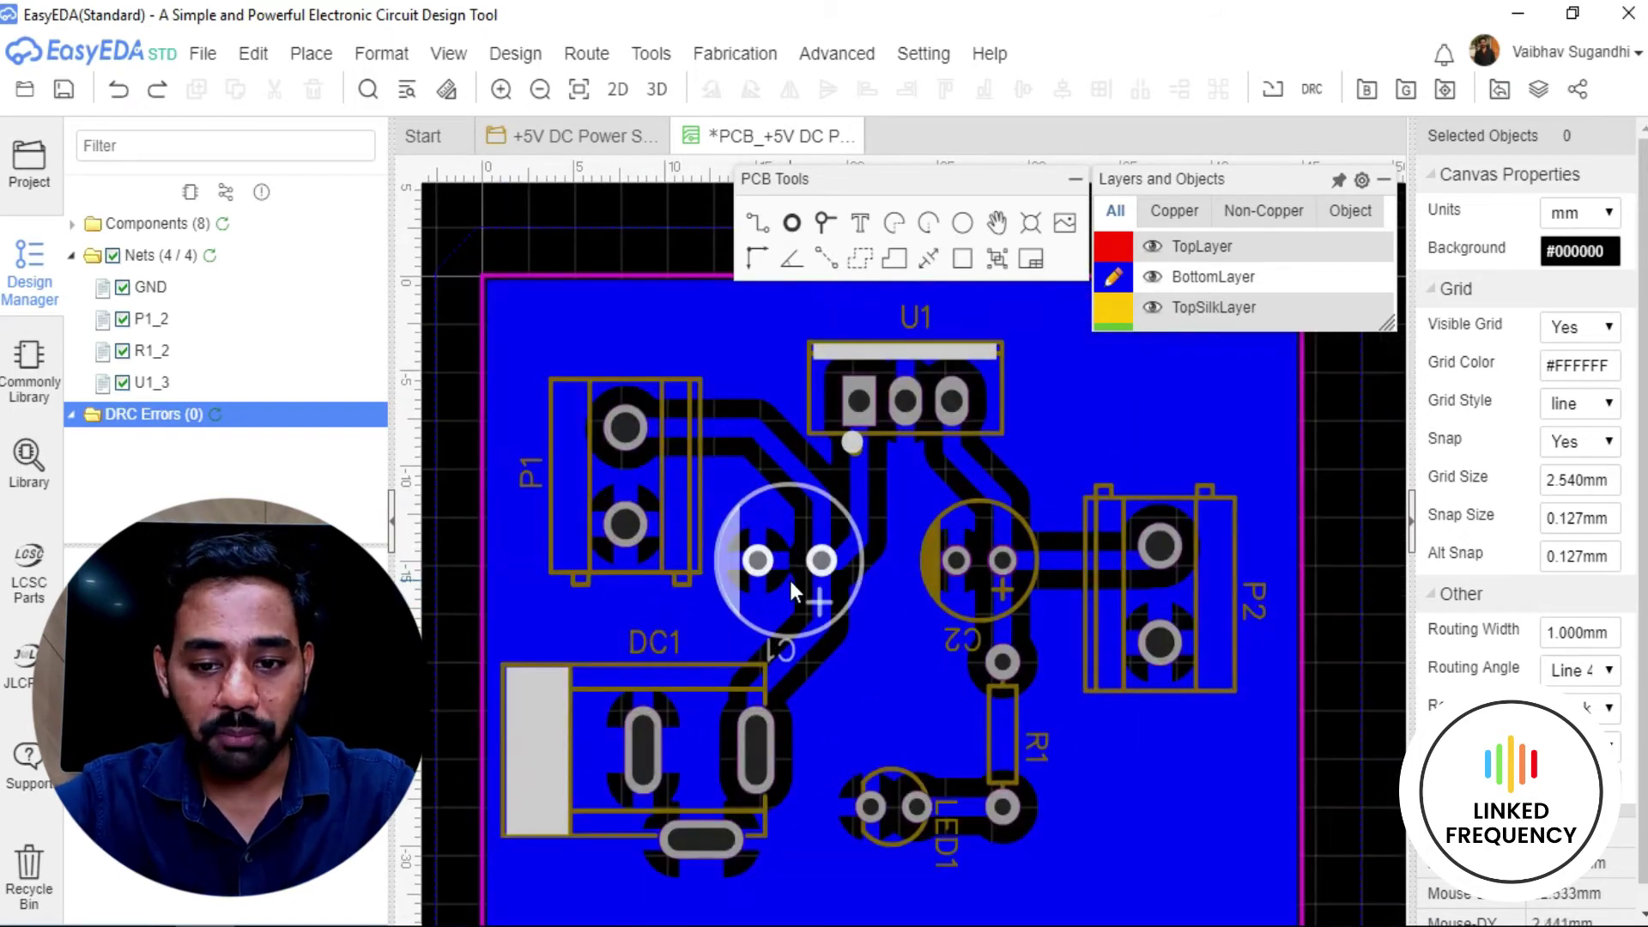
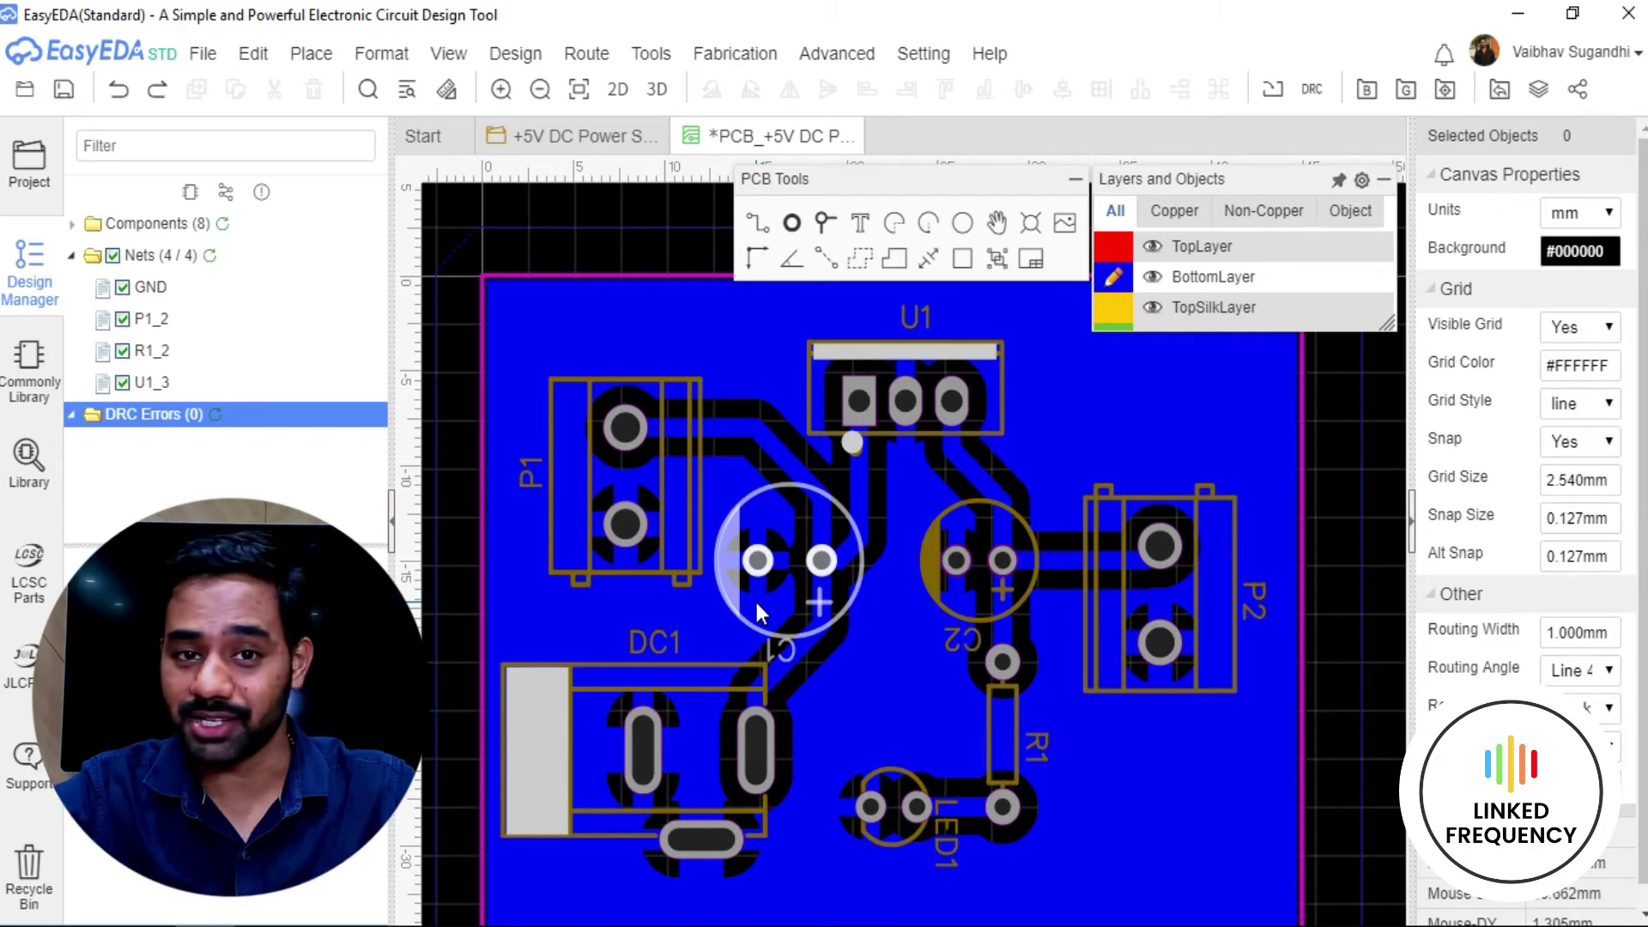
Bring the whole board into view and save the PCB.
{"action": "scroll", "coordinate": [755, 599], "scroll_direction": "down", "scroll_amount": 3}
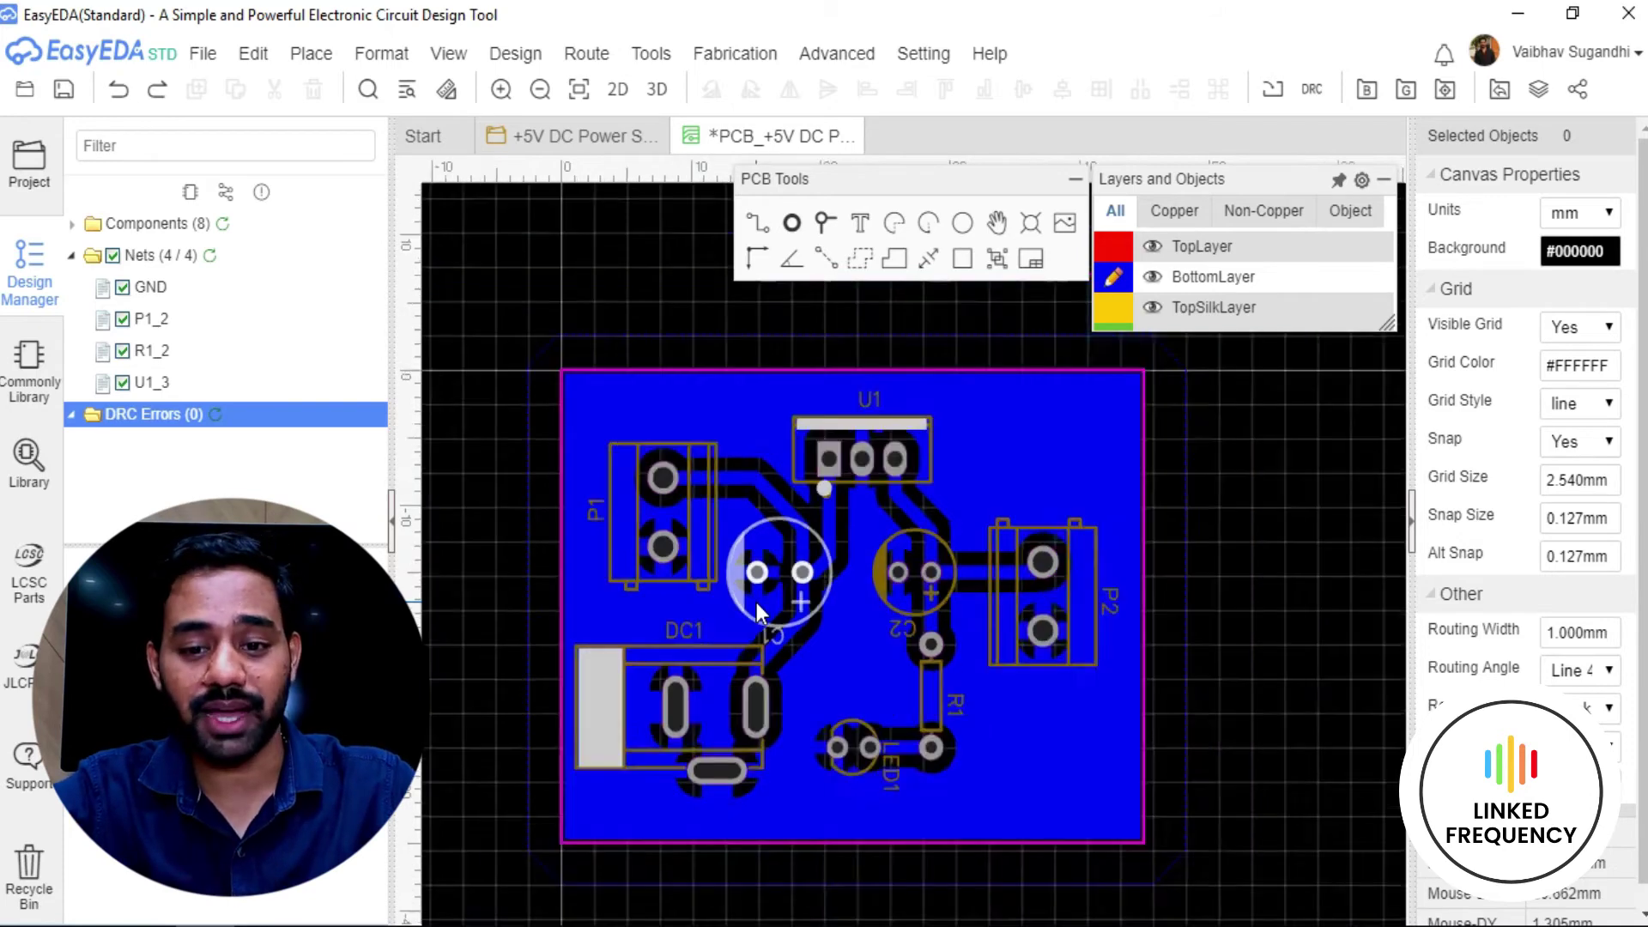
{"action": "right_click_drag", "start_coordinate": [1112, 638], "coordinate": [1130, 594]}
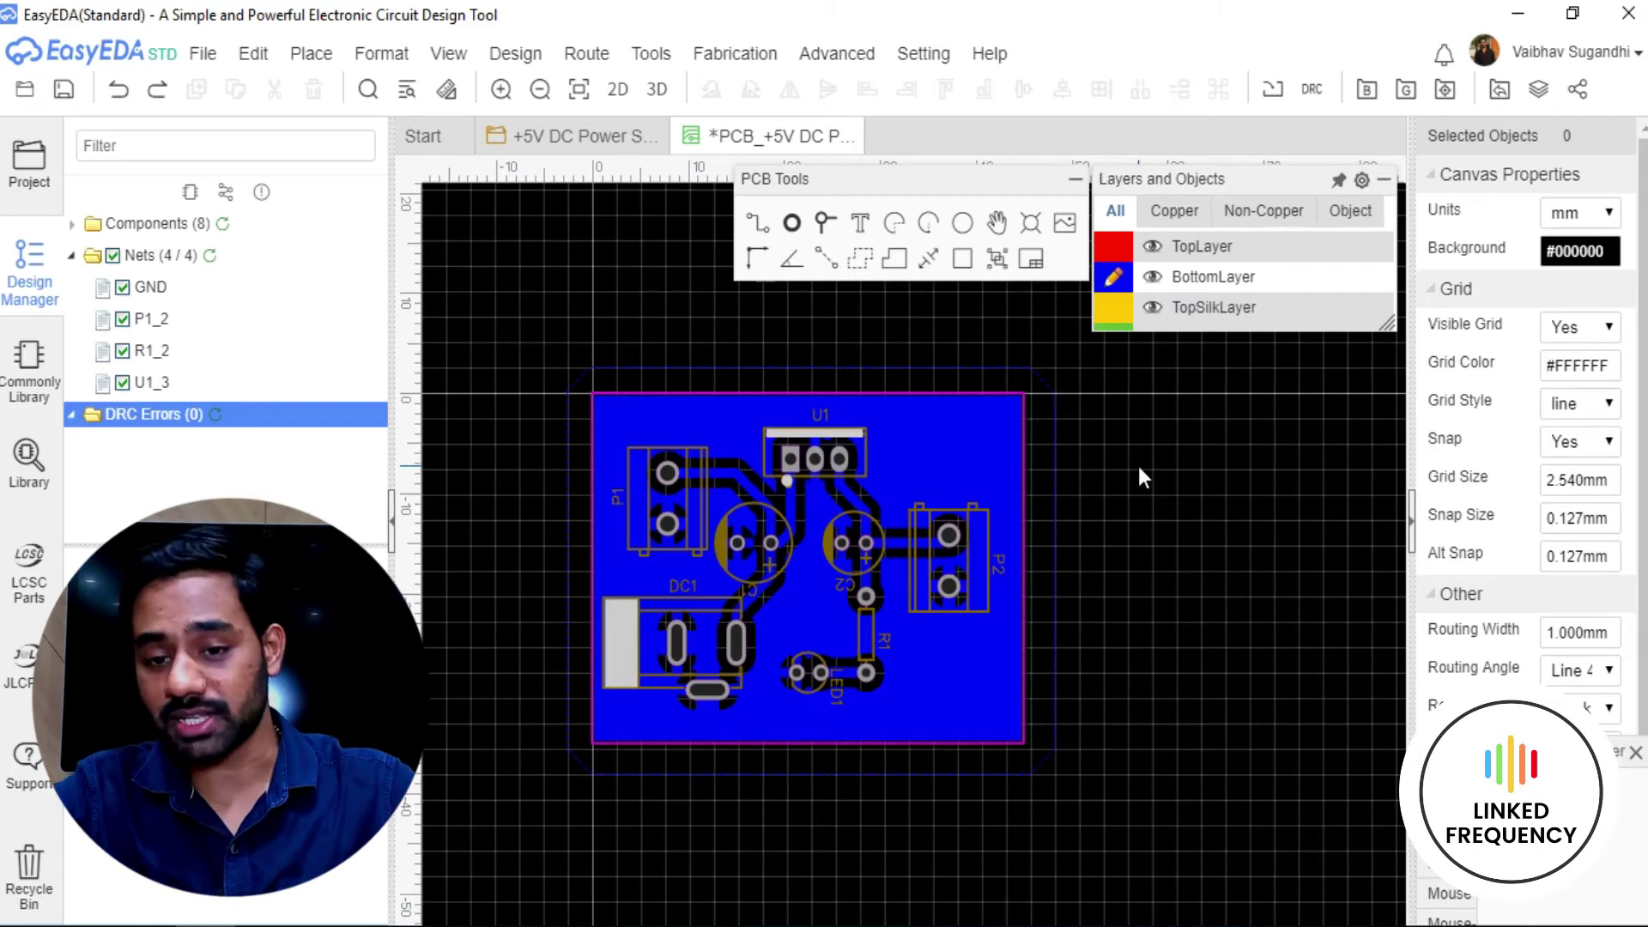
{"action": "key", "text": "ctrl+s"}
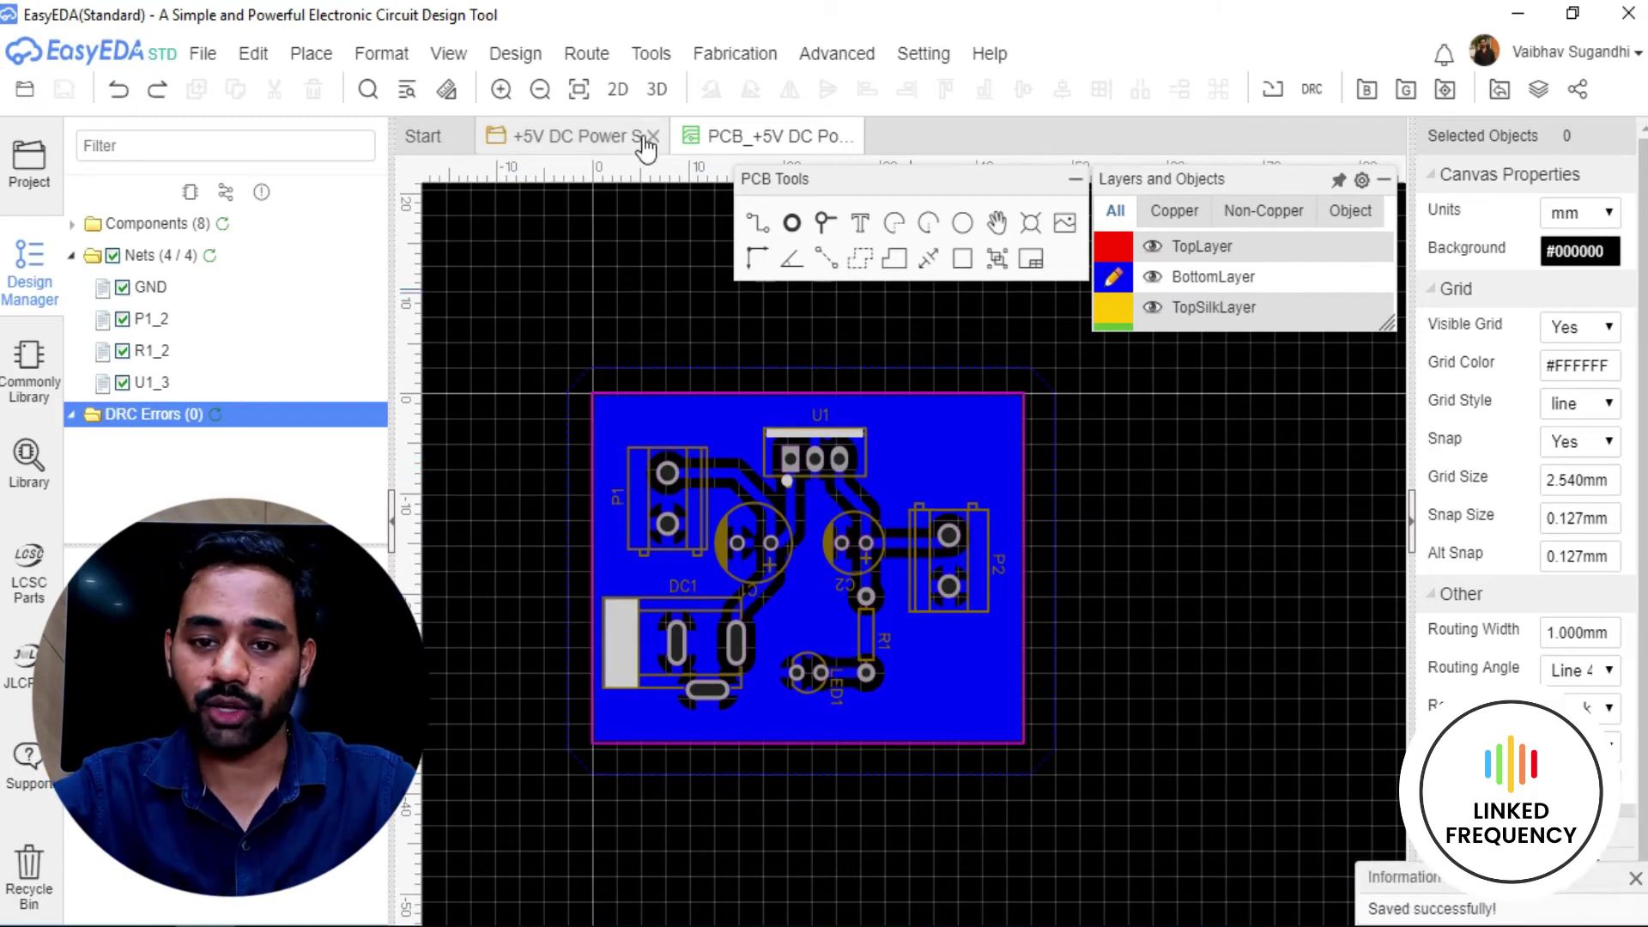
Open the board's 2D photo view and inspect its top side and bottom side.
{"action": "left_click", "coordinate": [612, 93]}
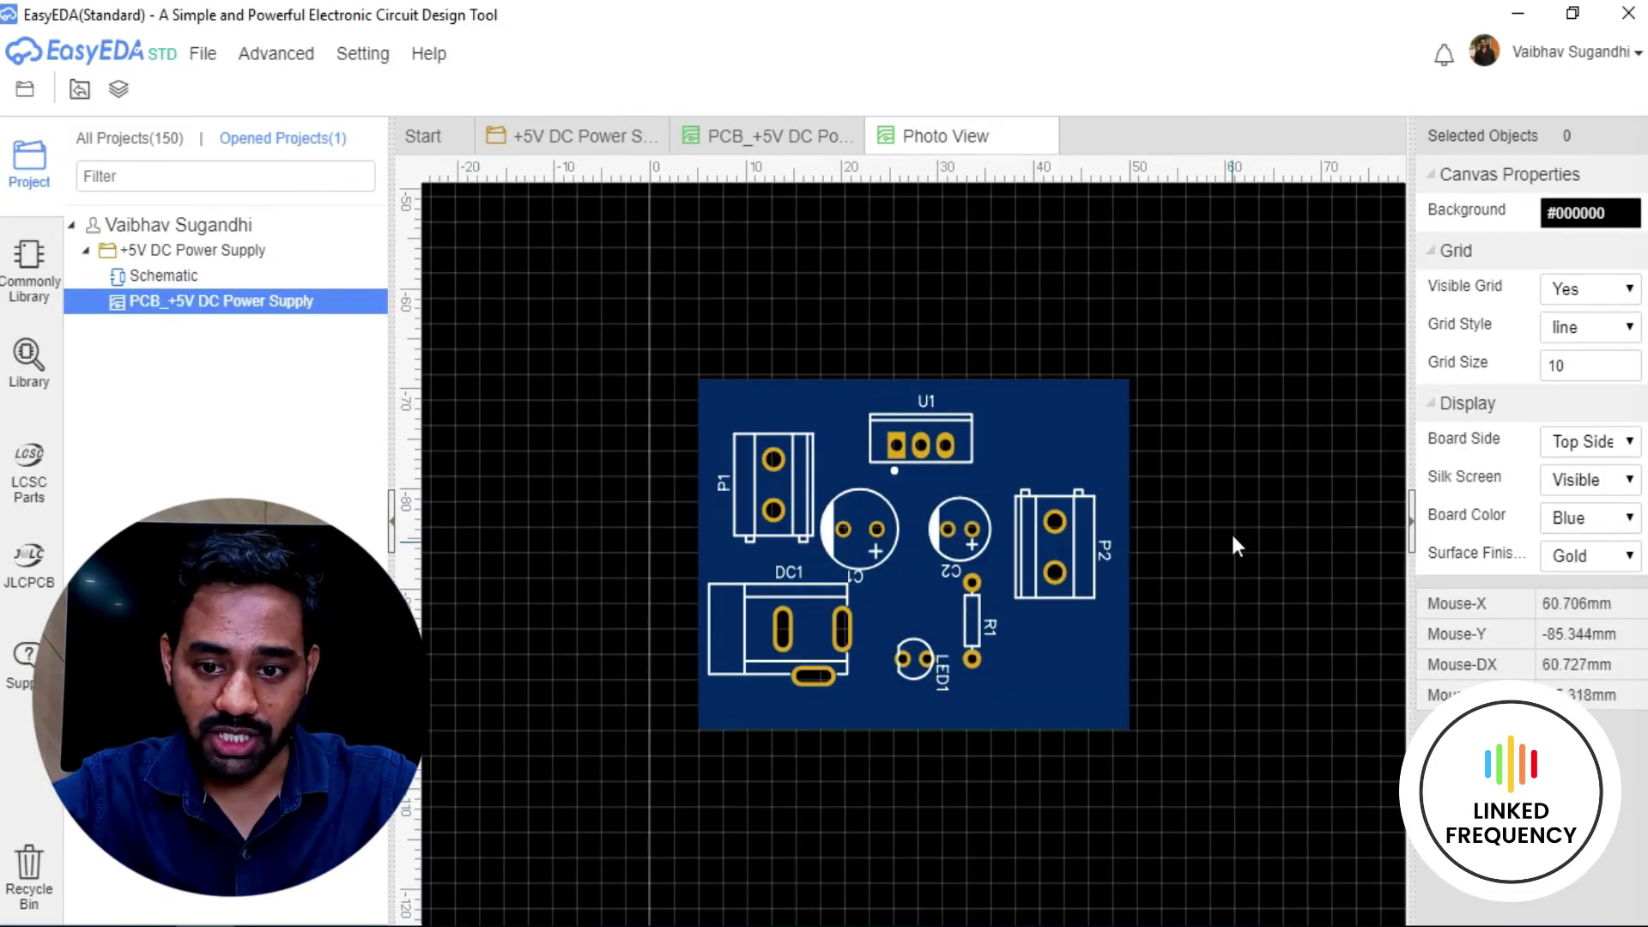
{"action": "scroll", "coordinate": [940, 496], "scroll_direction": "up", "scroll_amount": 3}
{"action": "scroll", "coordinate": [940, 496], "scroll_direction": "down", "scroll_amount": 3}
{"action": "left_click", "coordinate": [1563, 439]}
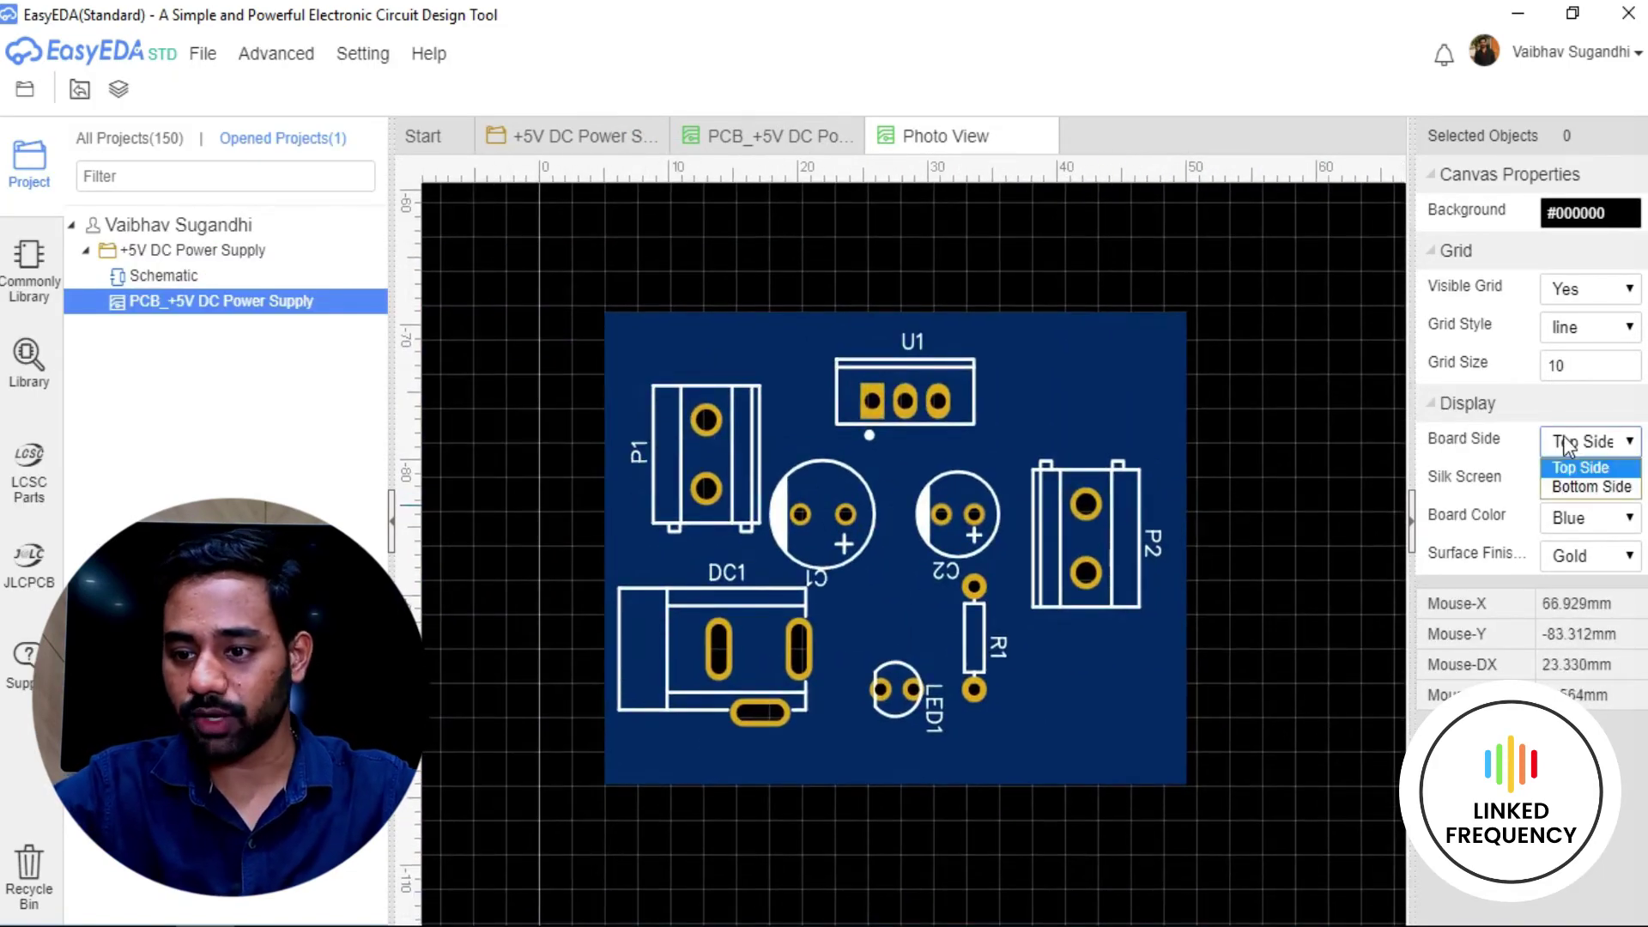
{"action": "left_click", "coordinate": [1595, 486]}
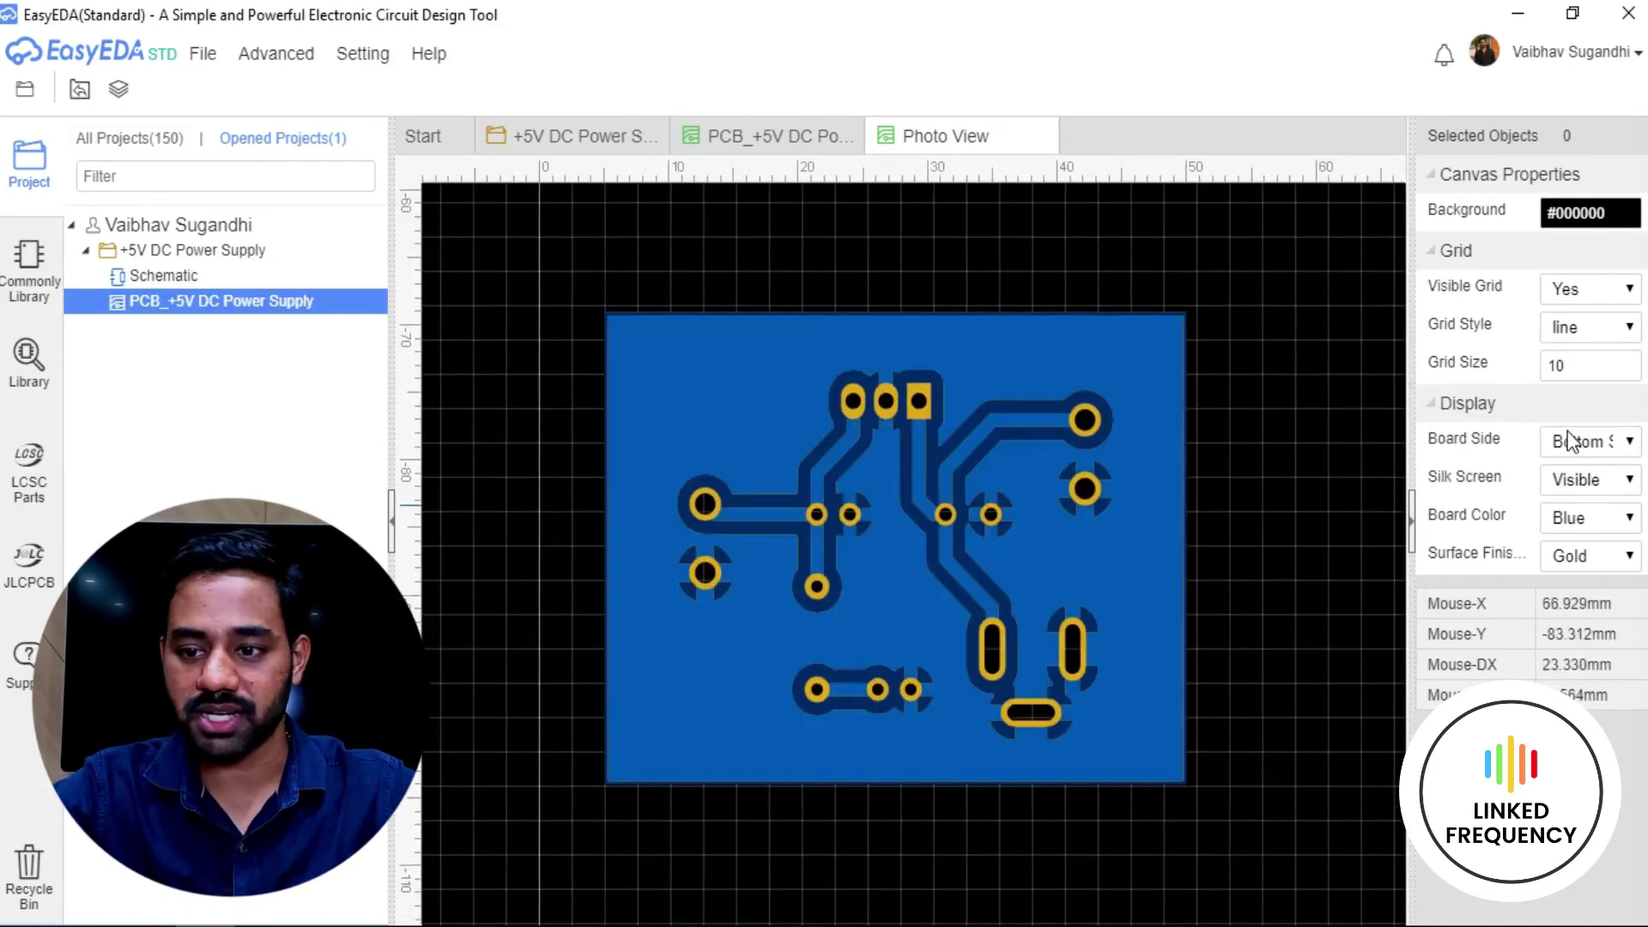
Set the photo view's board side to Top Side and the board color to Green.
{"action": "left_click", "coordinate": [1573, 436]}
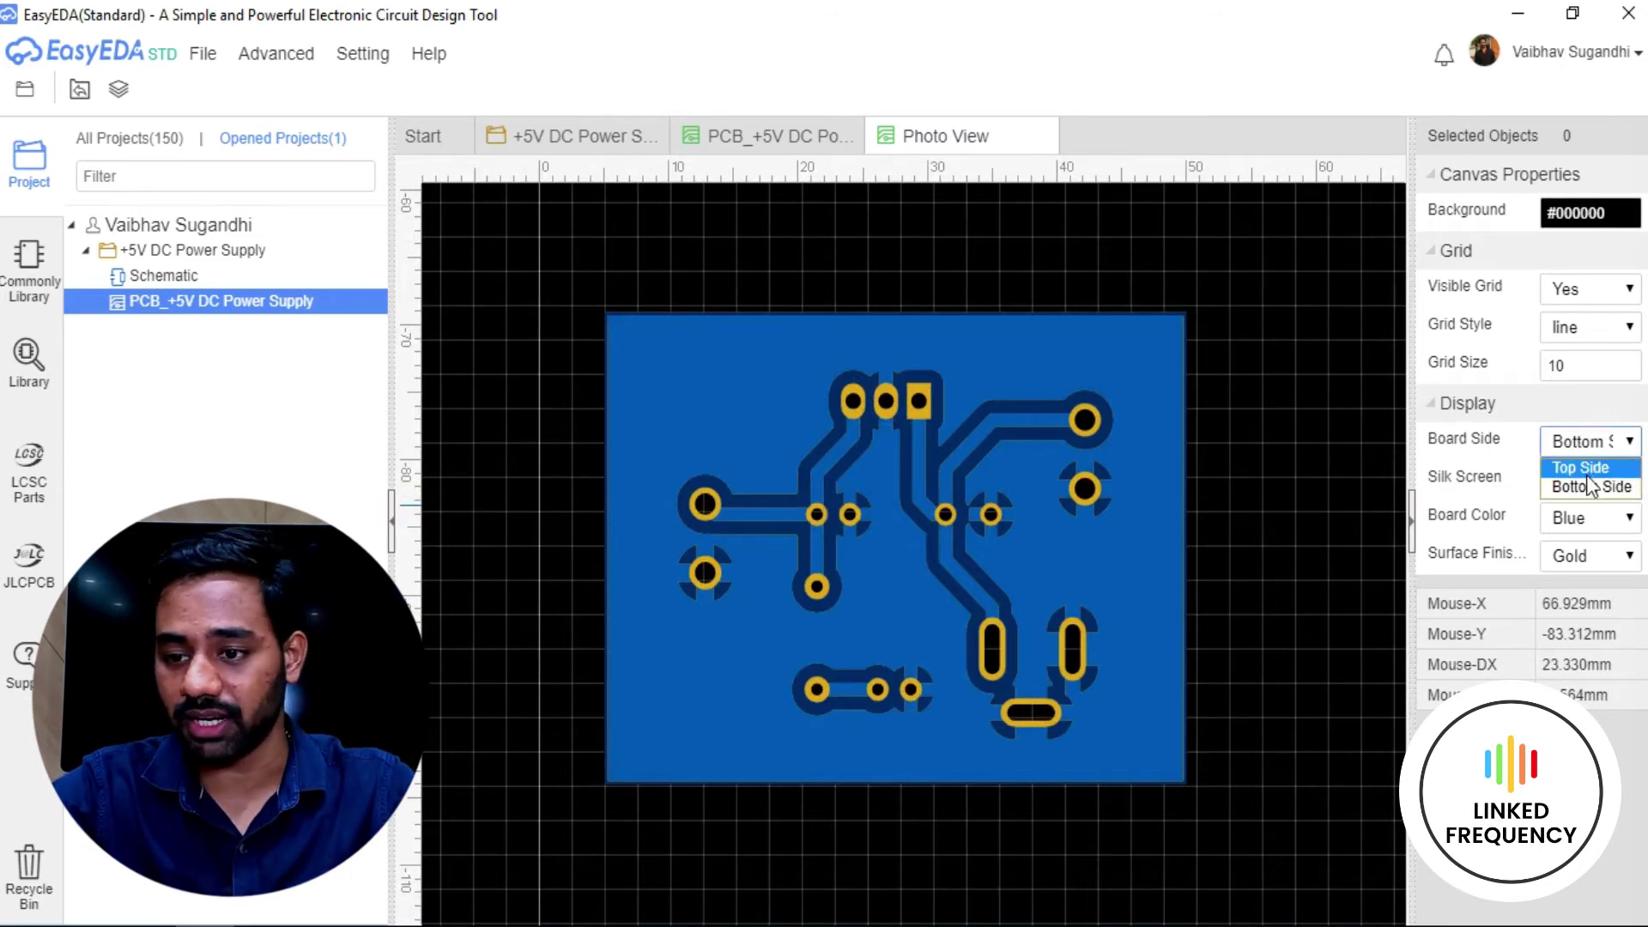
{"action": "left_click", "coordinate": [1587, 476]}
{"action": "left_click", "coordinate": [1591, 529]}
{"action": "left_click", "coordinate": [1590, 541]}
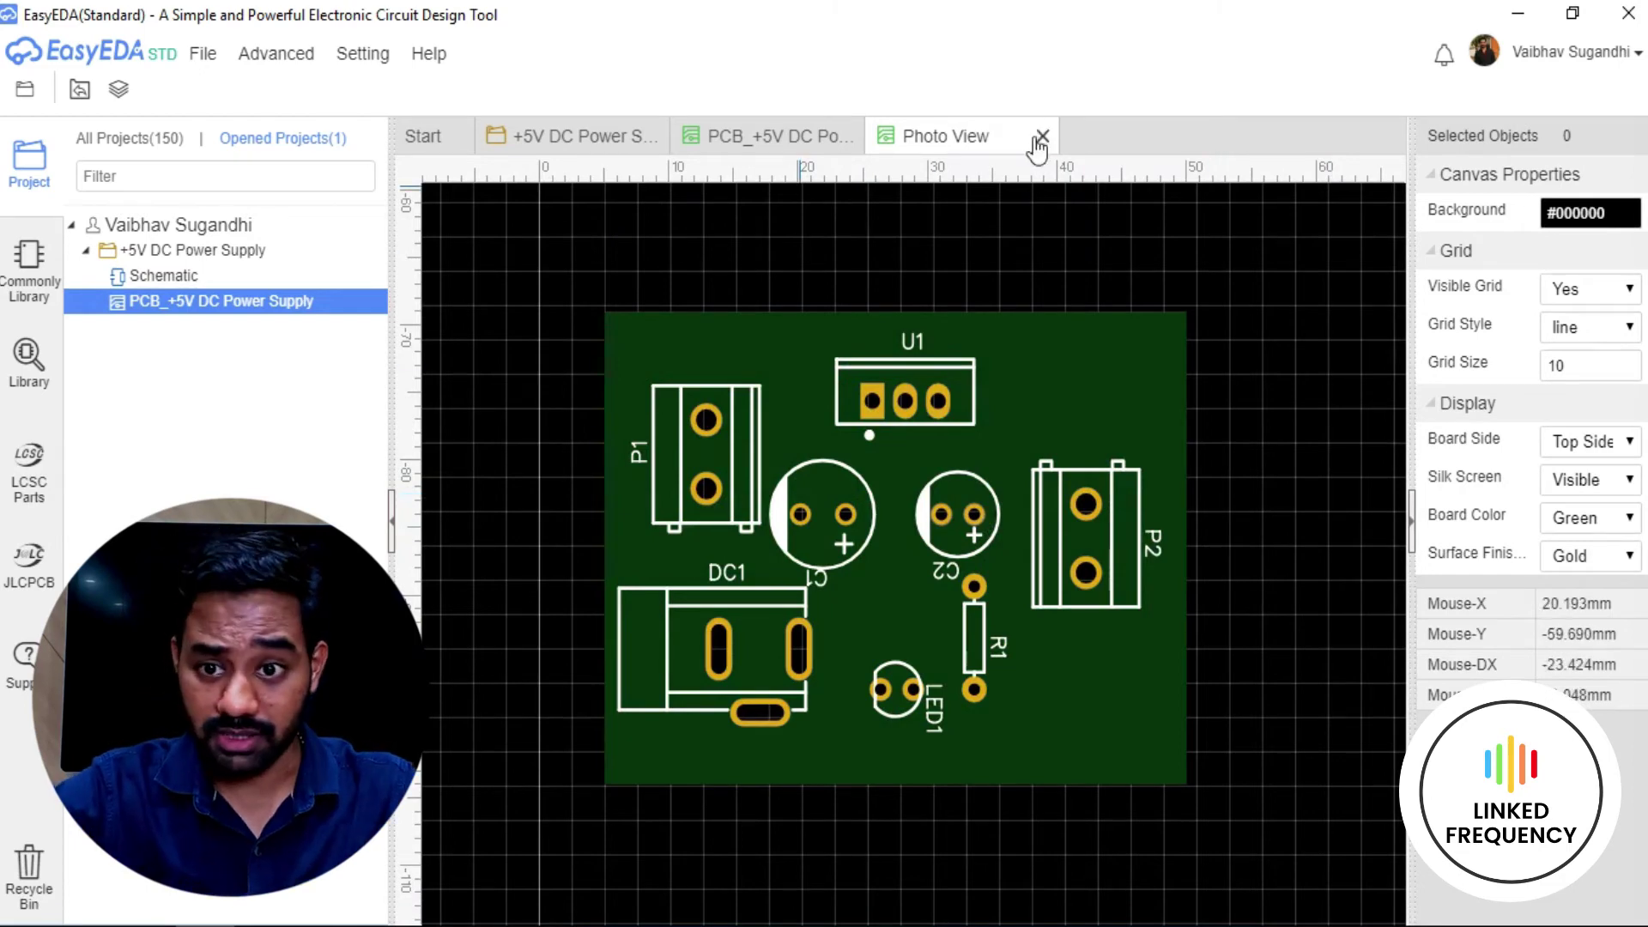
Open the board's 3D view, inspect the component models from several angles, and return to the PCB layout.
{"action": "left_click", "coordinate": [802, 140]}
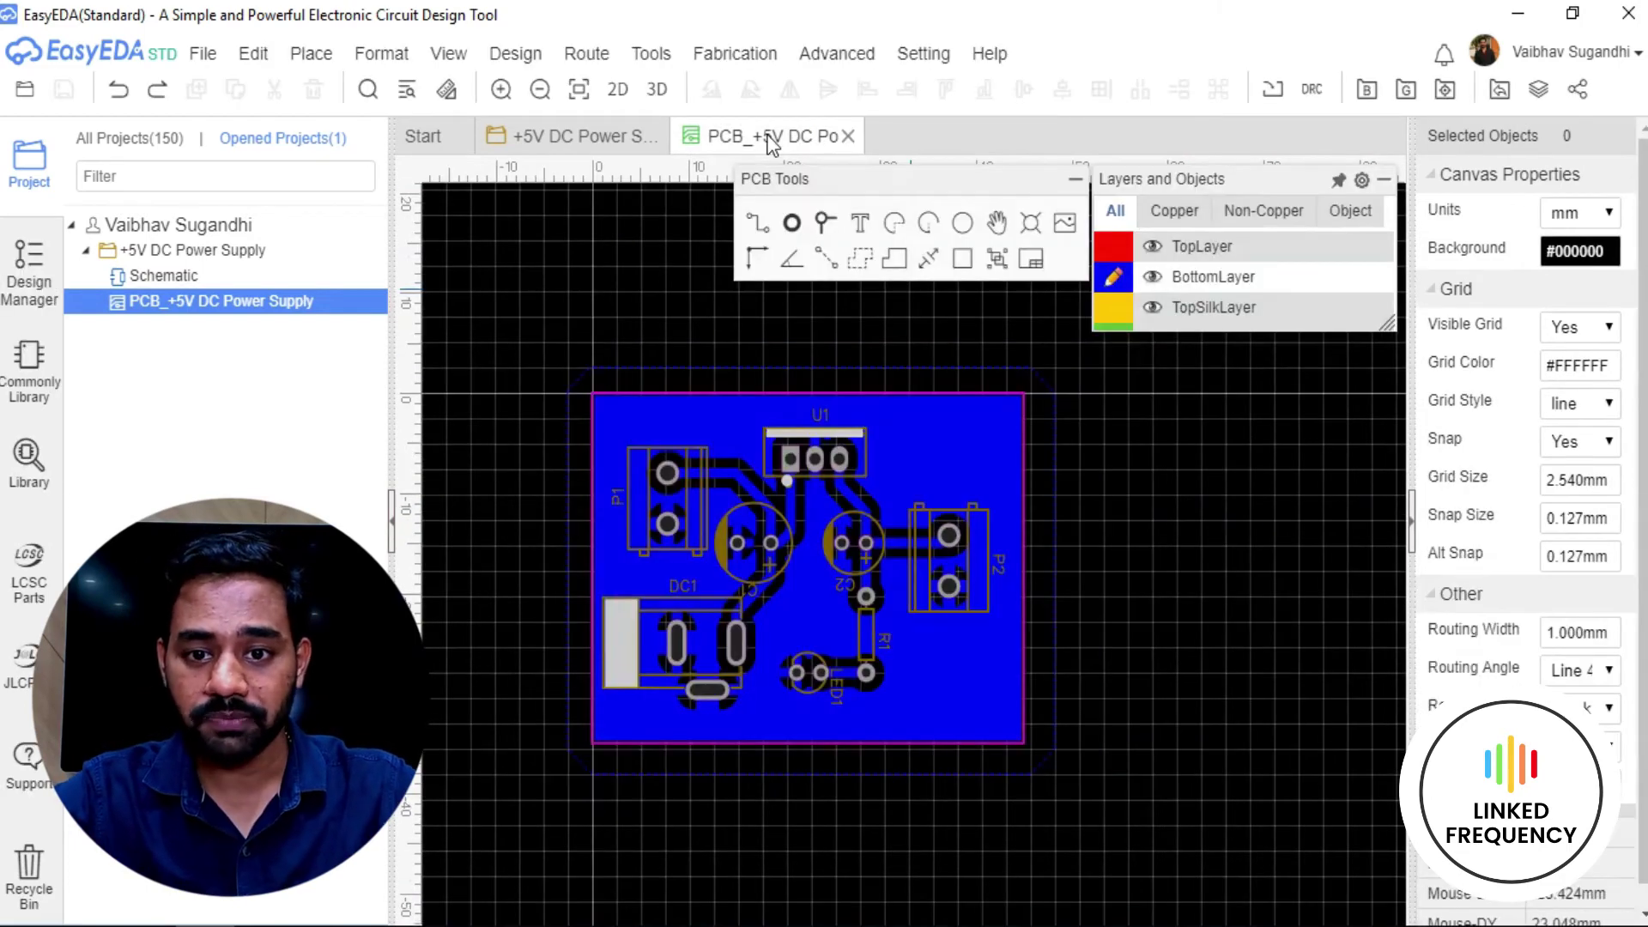
{"action": "left_click", "coordinate": [643, 92]}
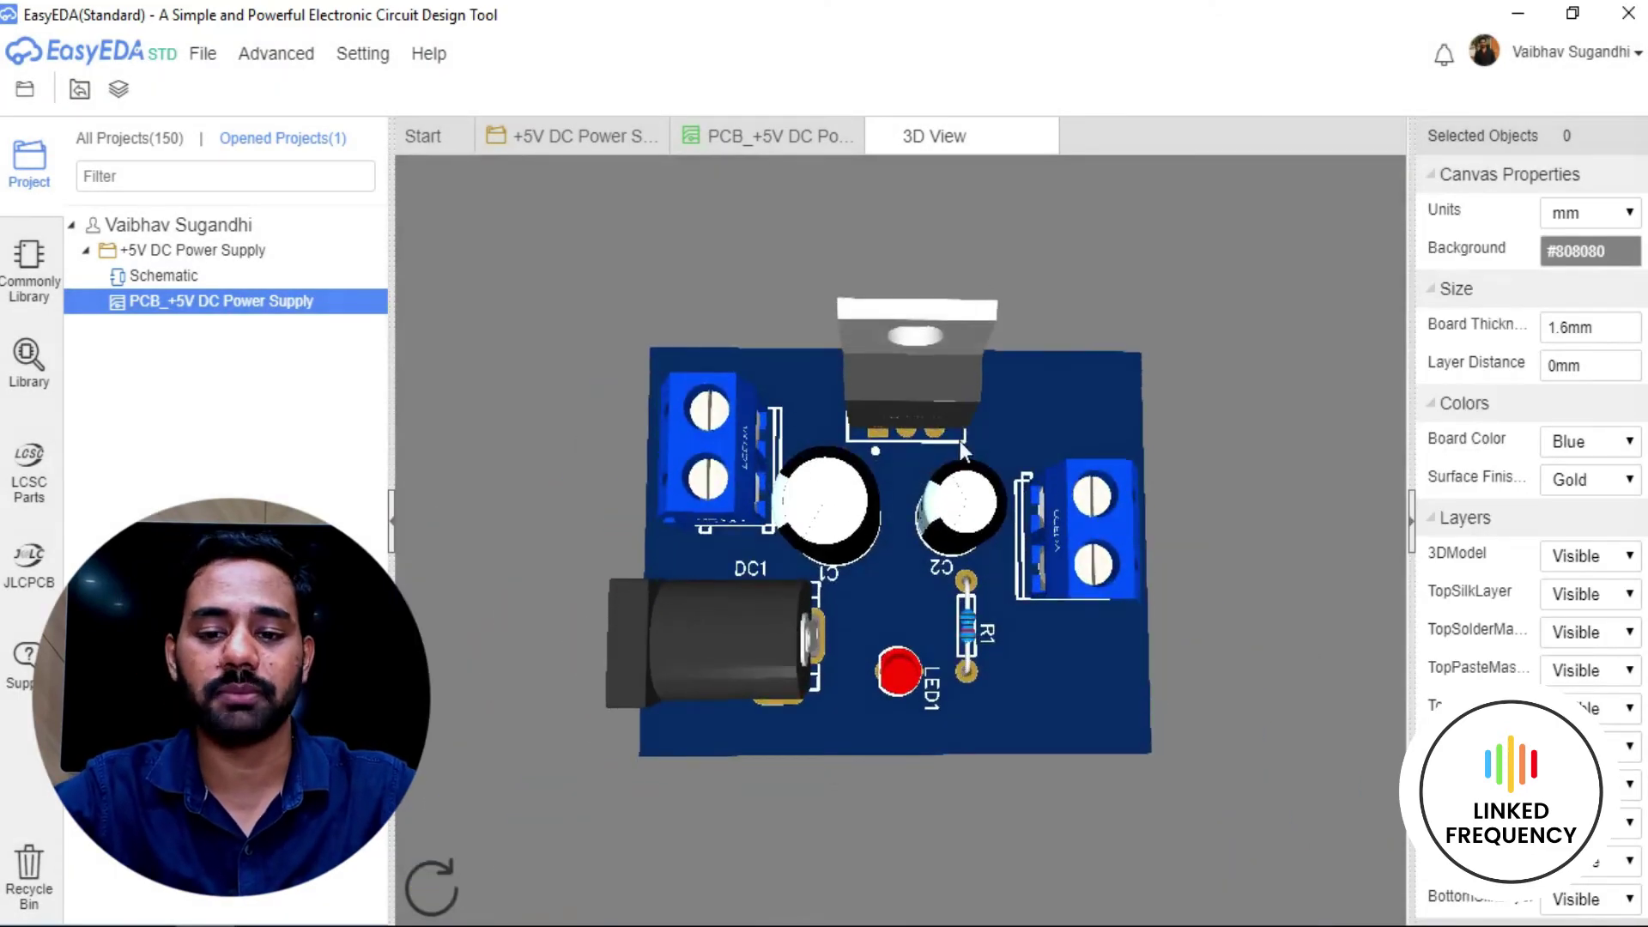
{"action": "left_click_drag", "start_coordinate": [939, 543], "coordinate": [595, 455]}
{"action": "scroll", "coordinate": [787, 556], "scroll_direction": "up", "scroll_amount": 5}
{"action": "scroll", "coordinate": [867, 486], "scroll_direction": "down", "scroll_amount": 5}
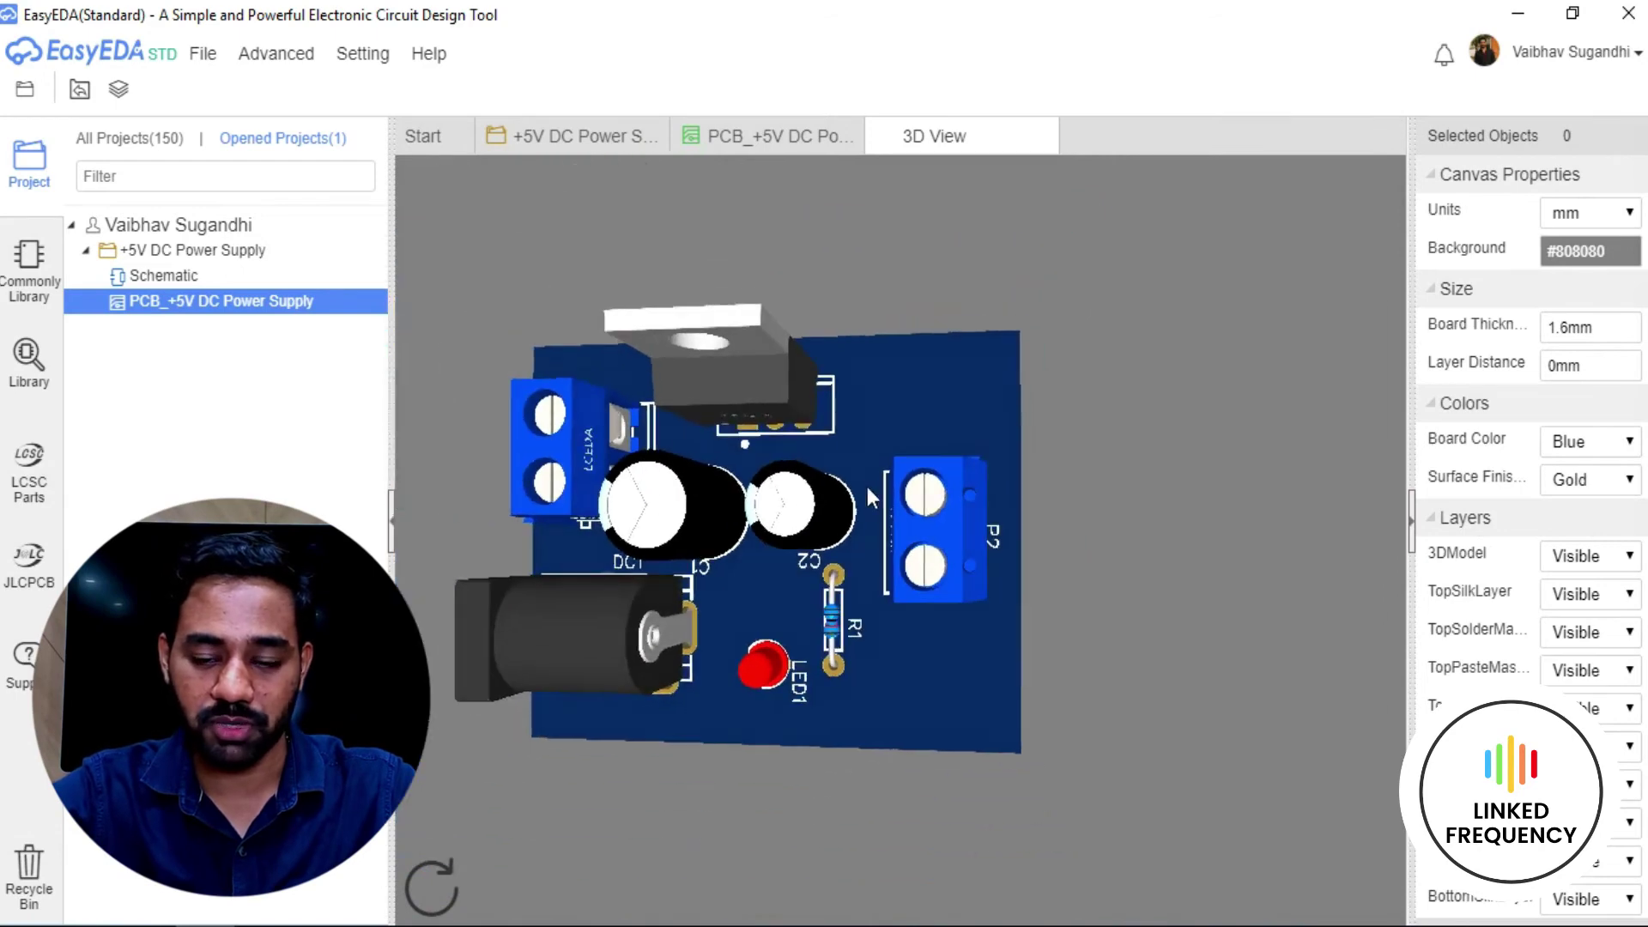
{"action": "left_click_drag", "start_coordinate": [780, 523], "coordinate": [769, 557]}
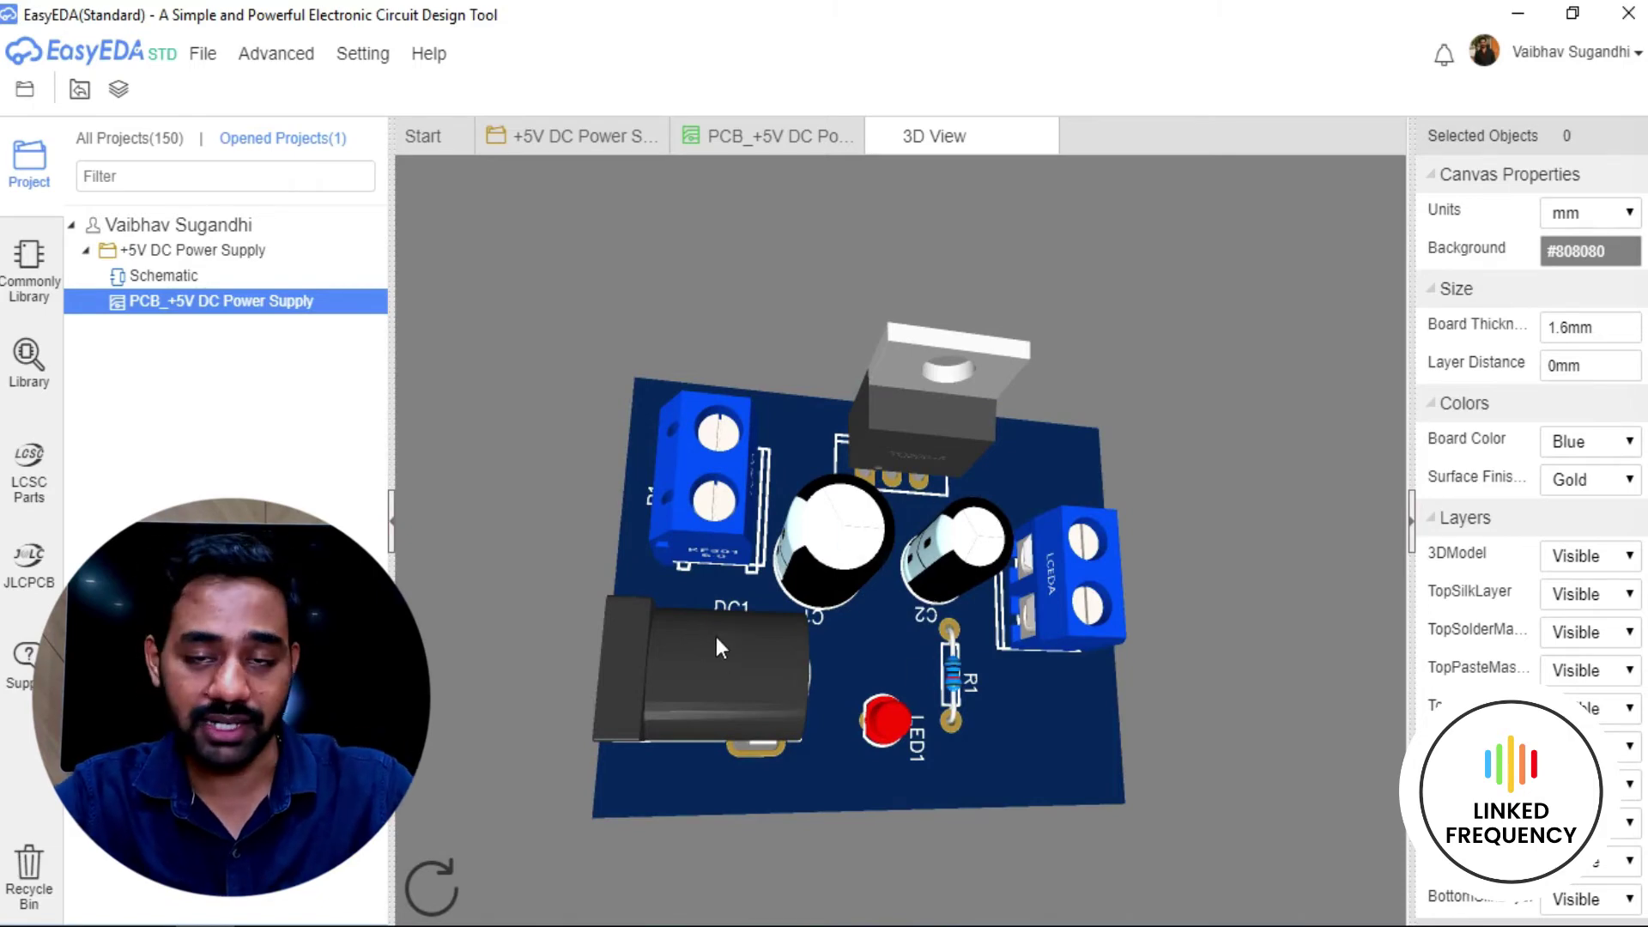
{"action": "left_click_drag", "start_coordinate": [715, 637], "coordinate": [1260, 448]}
{"action": "left_click_drag", "start_coordinate": [699, 455], "coordinate": [1074, 401]}
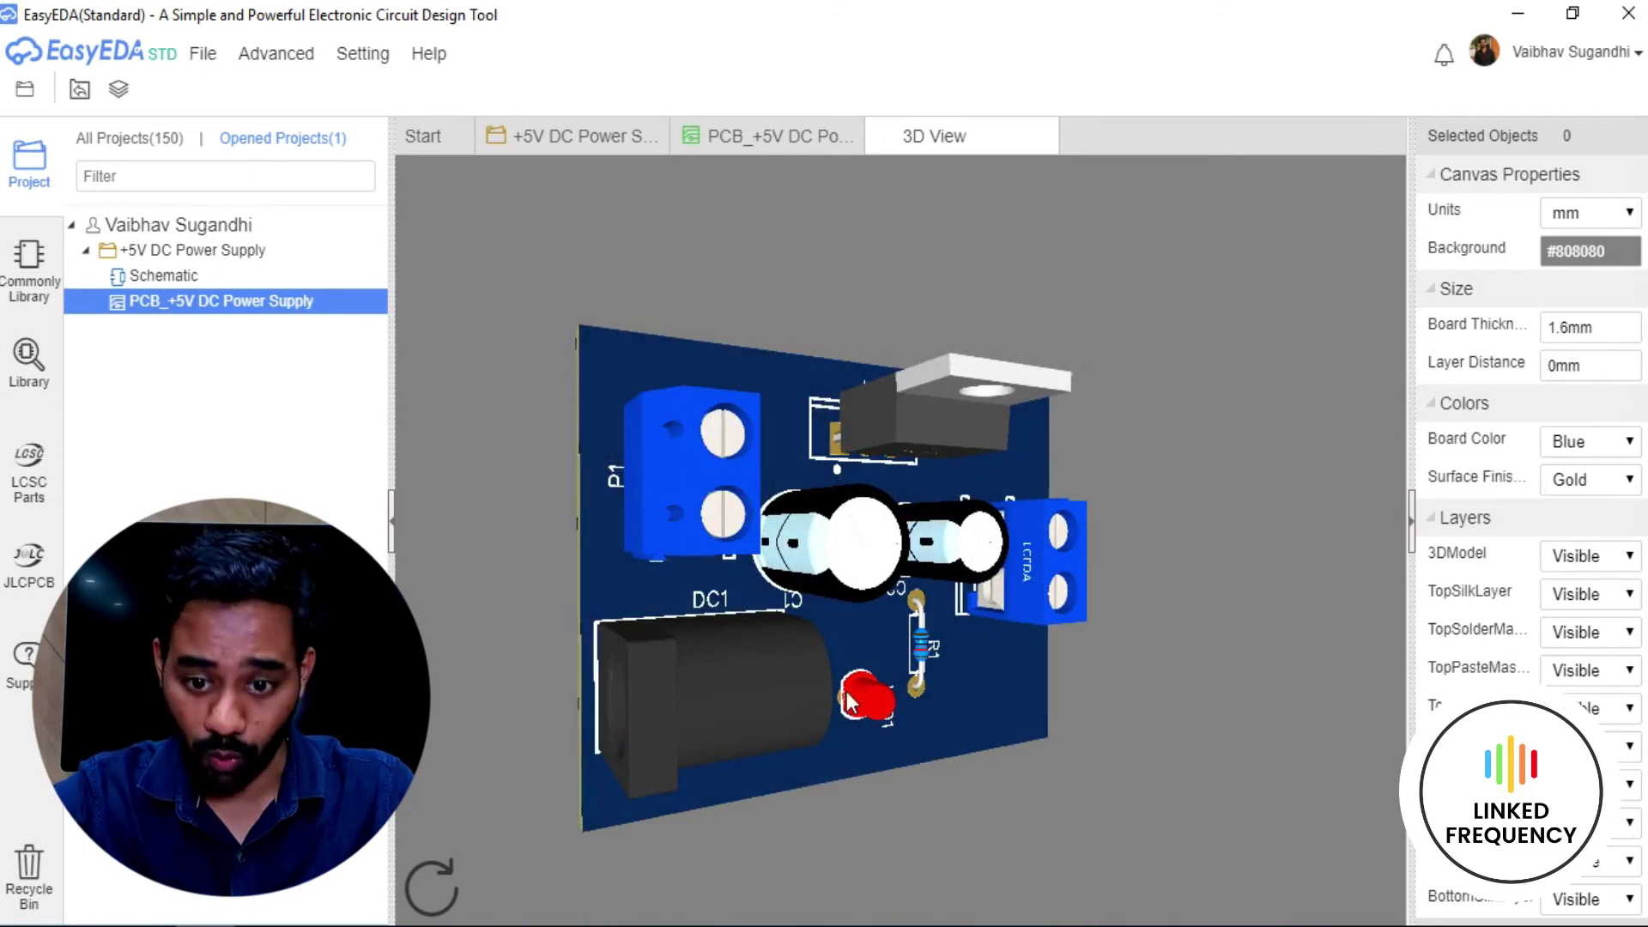
{"action": "left_click_drag", "start_coordinate": [867, 522], "coordinate": [1020, 645]}
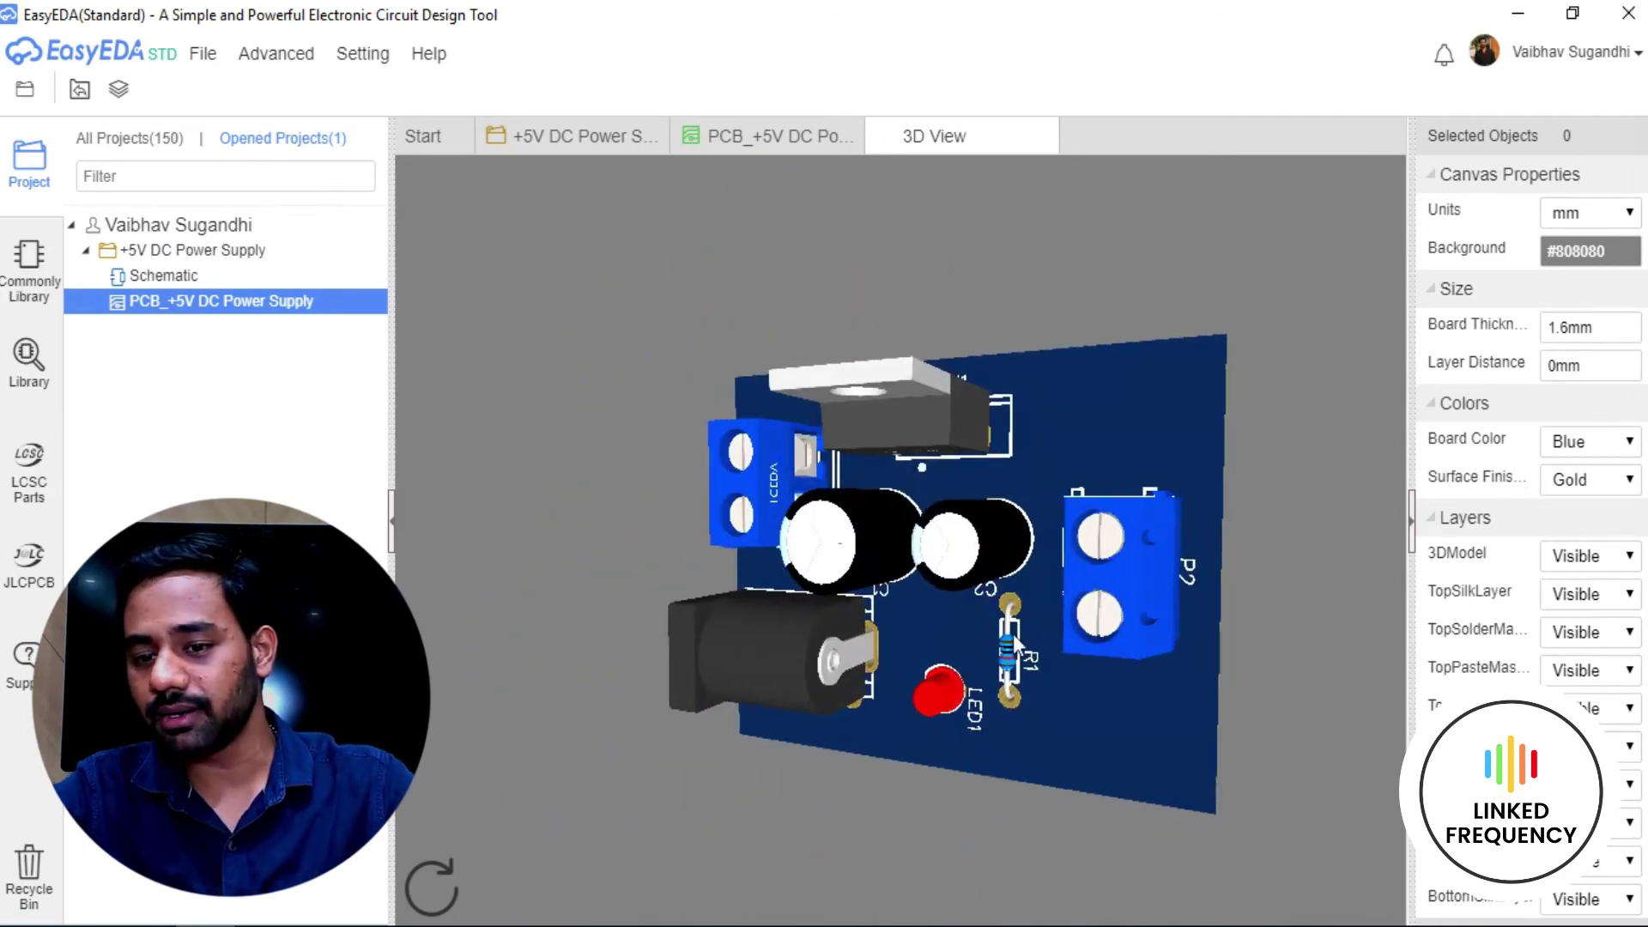
{"action": "left_click_drag", "start_coordinate": [1140, 599], "coordinate": [666, 476]}
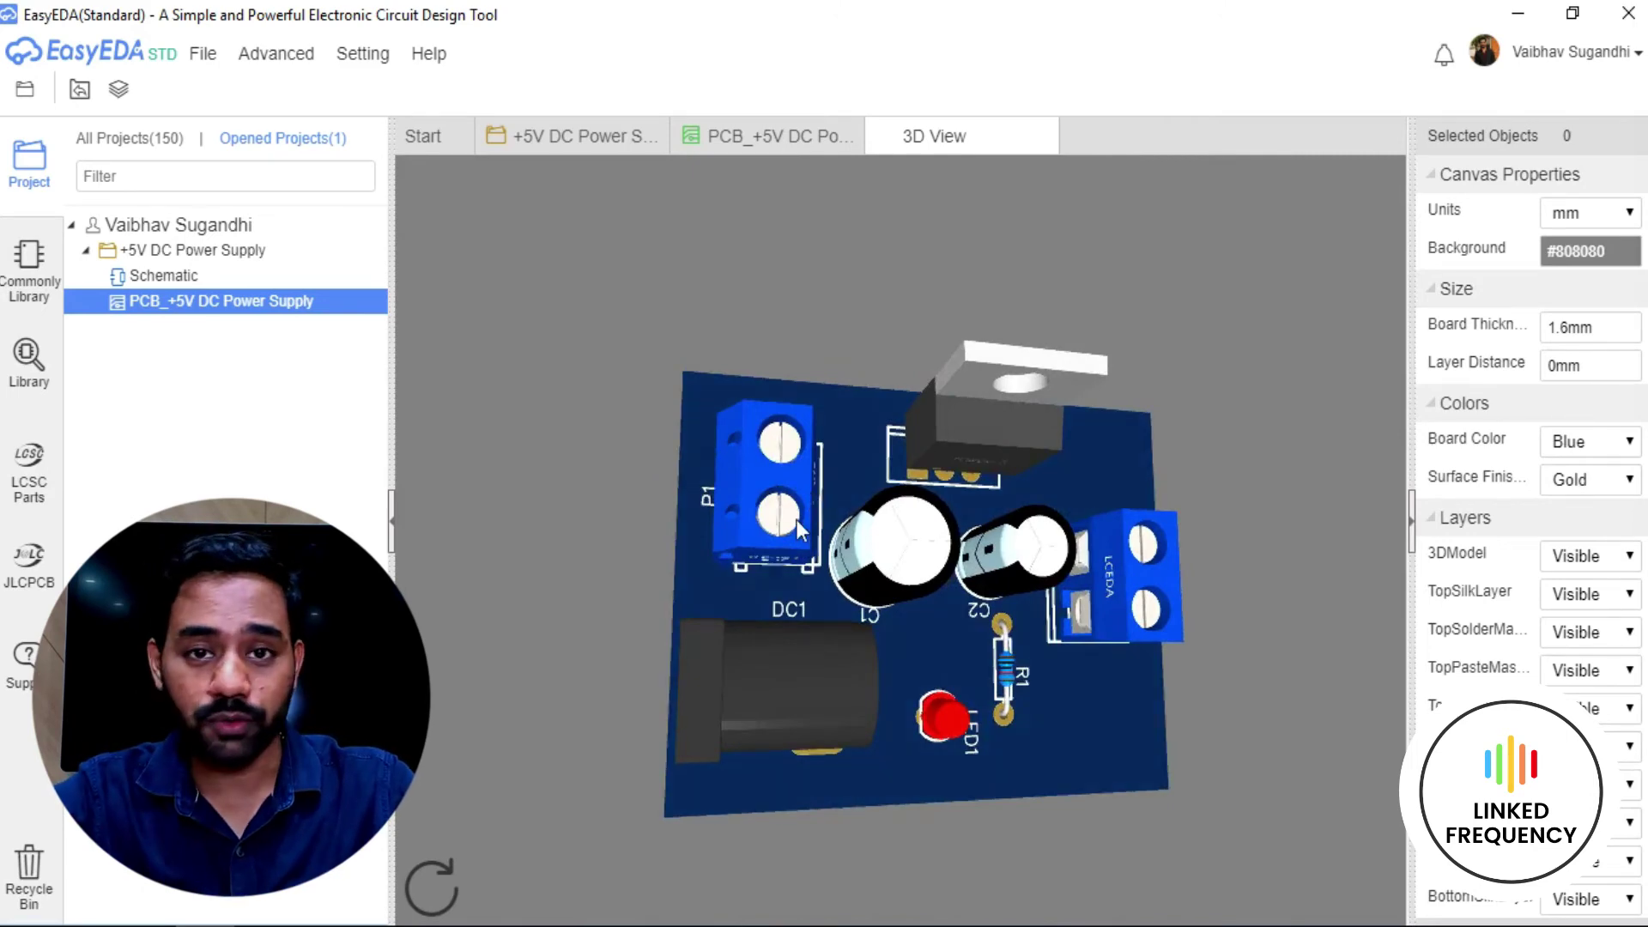
{"action": "left_click_drag", "start_coordinate": [786, 466], "coordinate": [795, 557]}
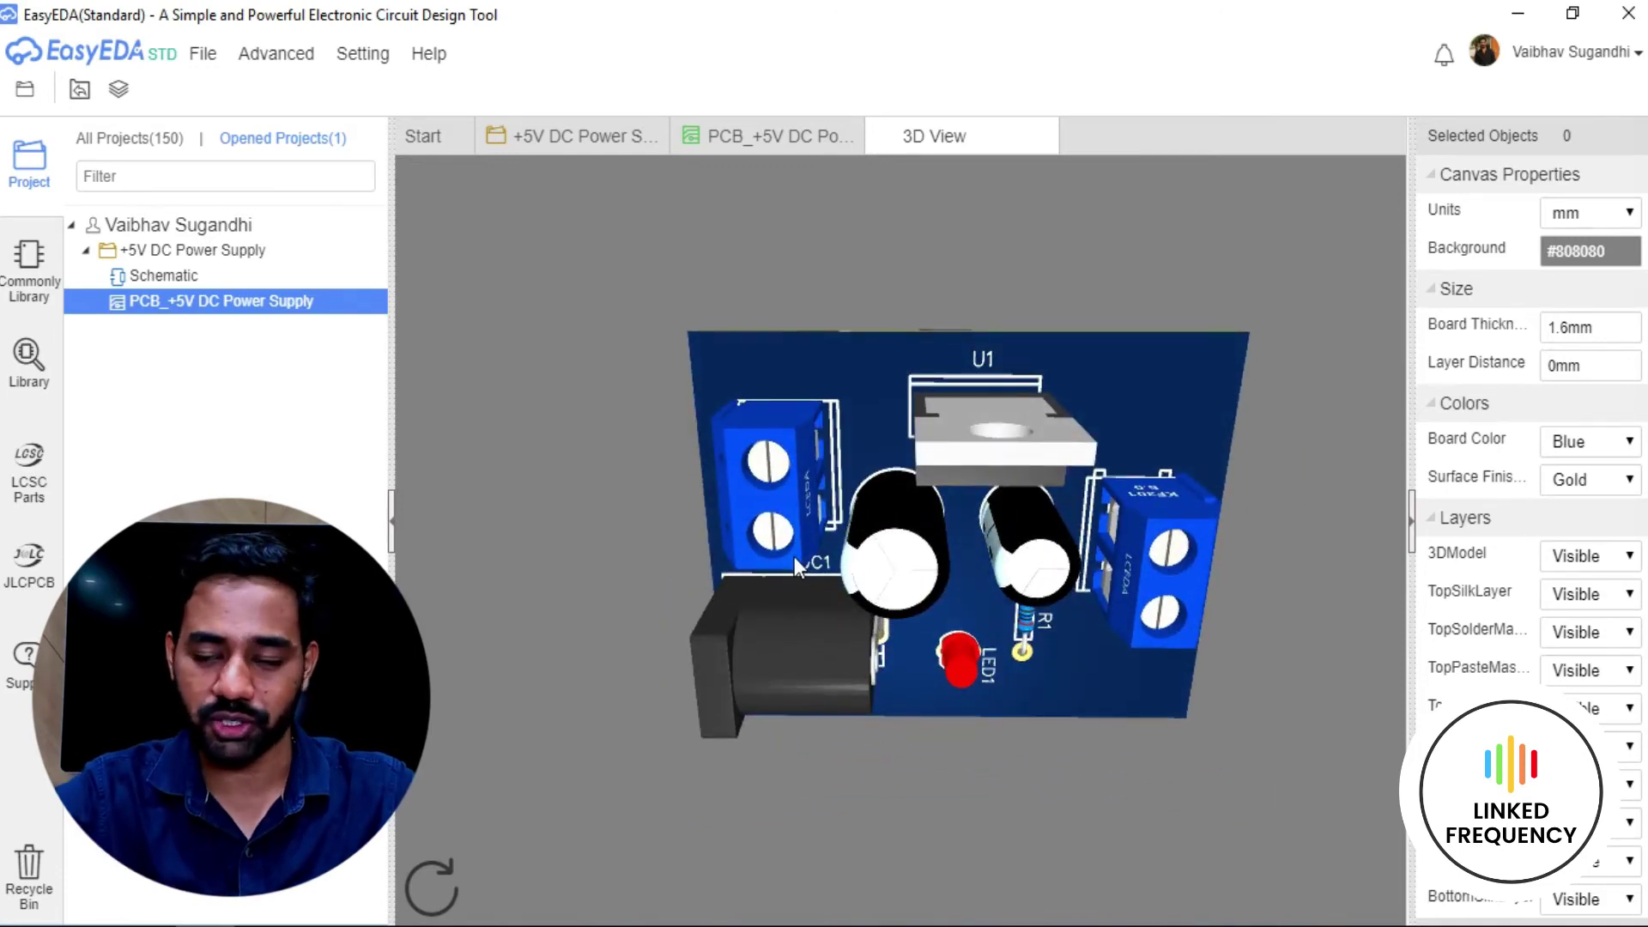
{"action": "left_click_drag", "start_coordinate": [924, 626], "coordinate": [898, 477]}
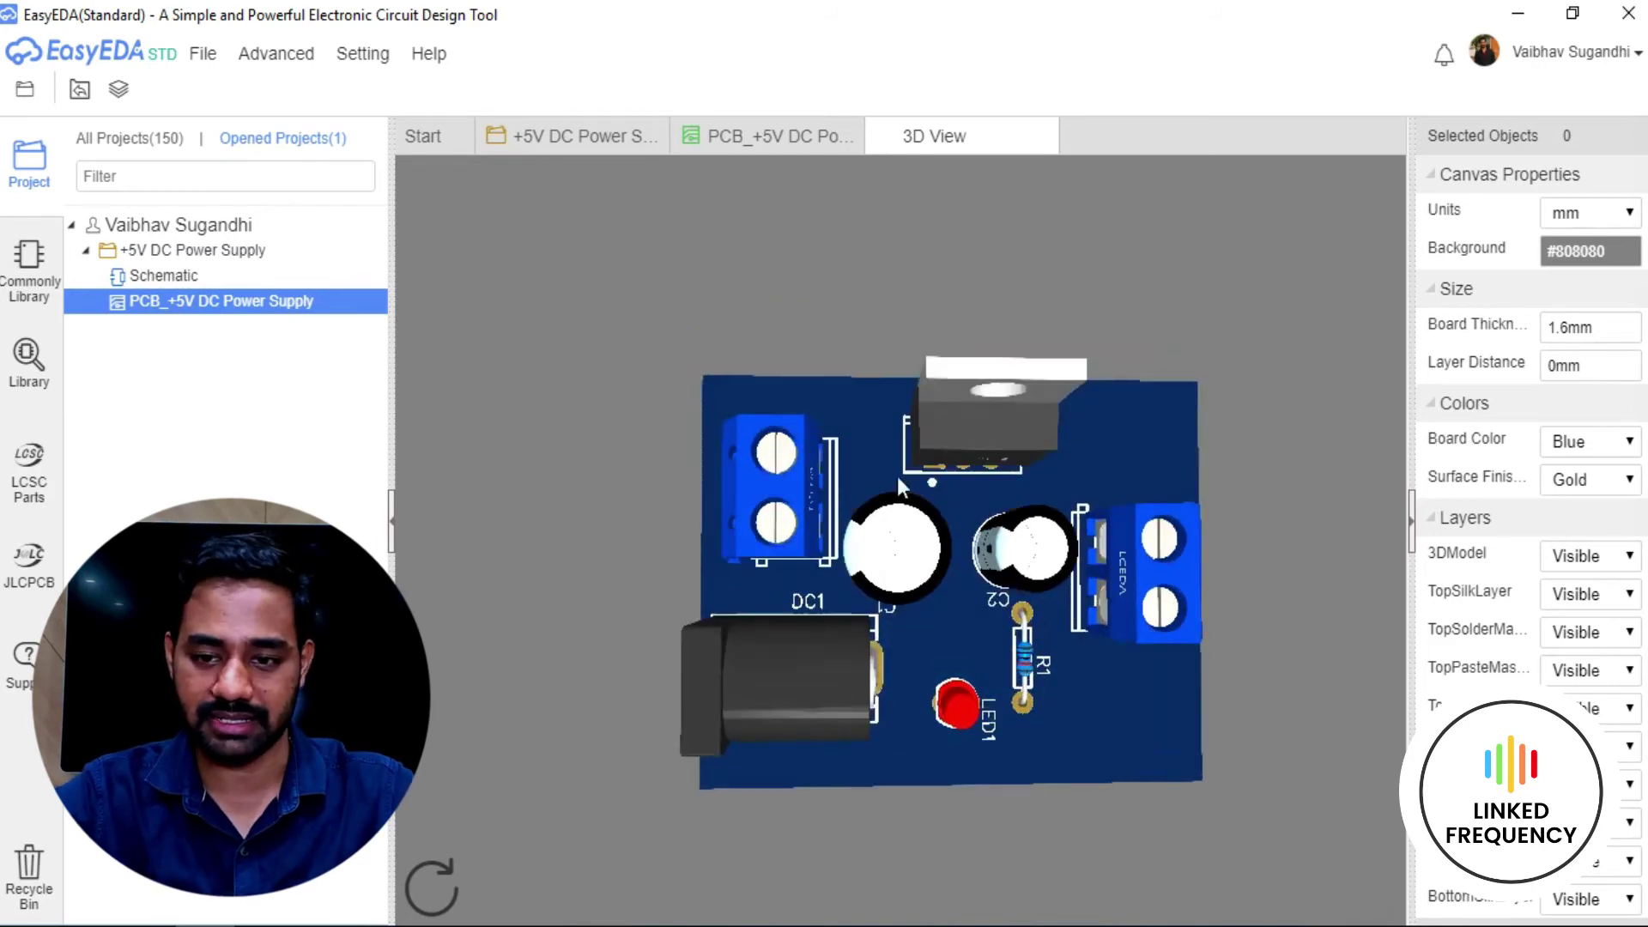
{"action": "left_click", "coordinate": [1045, 136]}
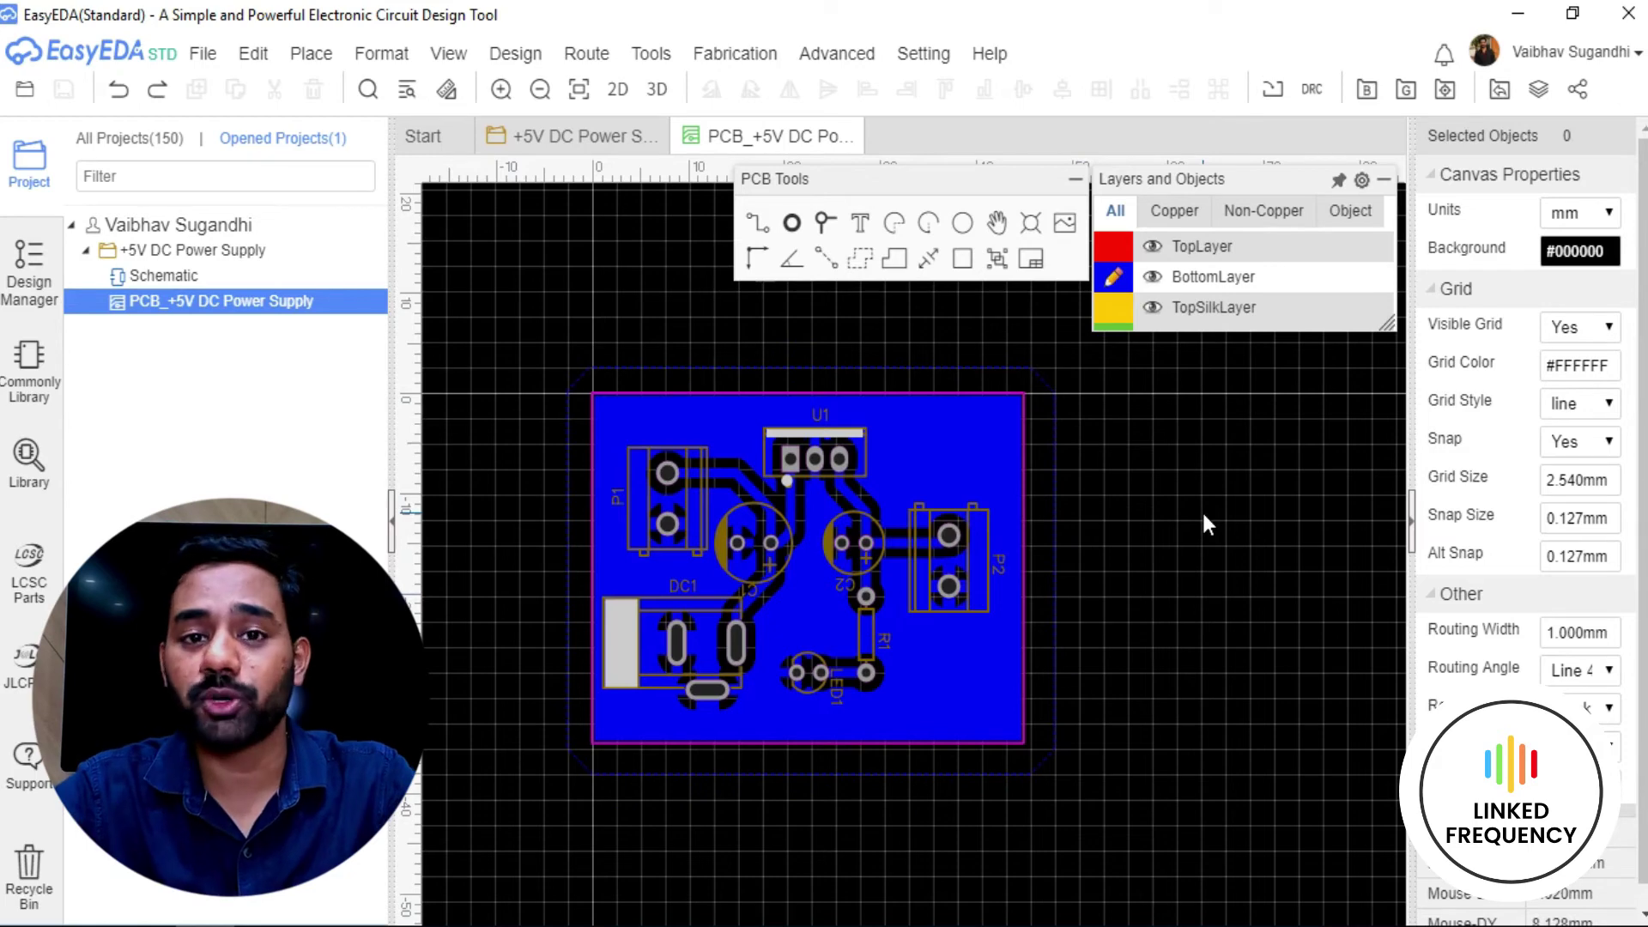
{"action": "scroll", "coordinate": [566, 487], "scroll_direction": "up", "scroll_amount": 5}
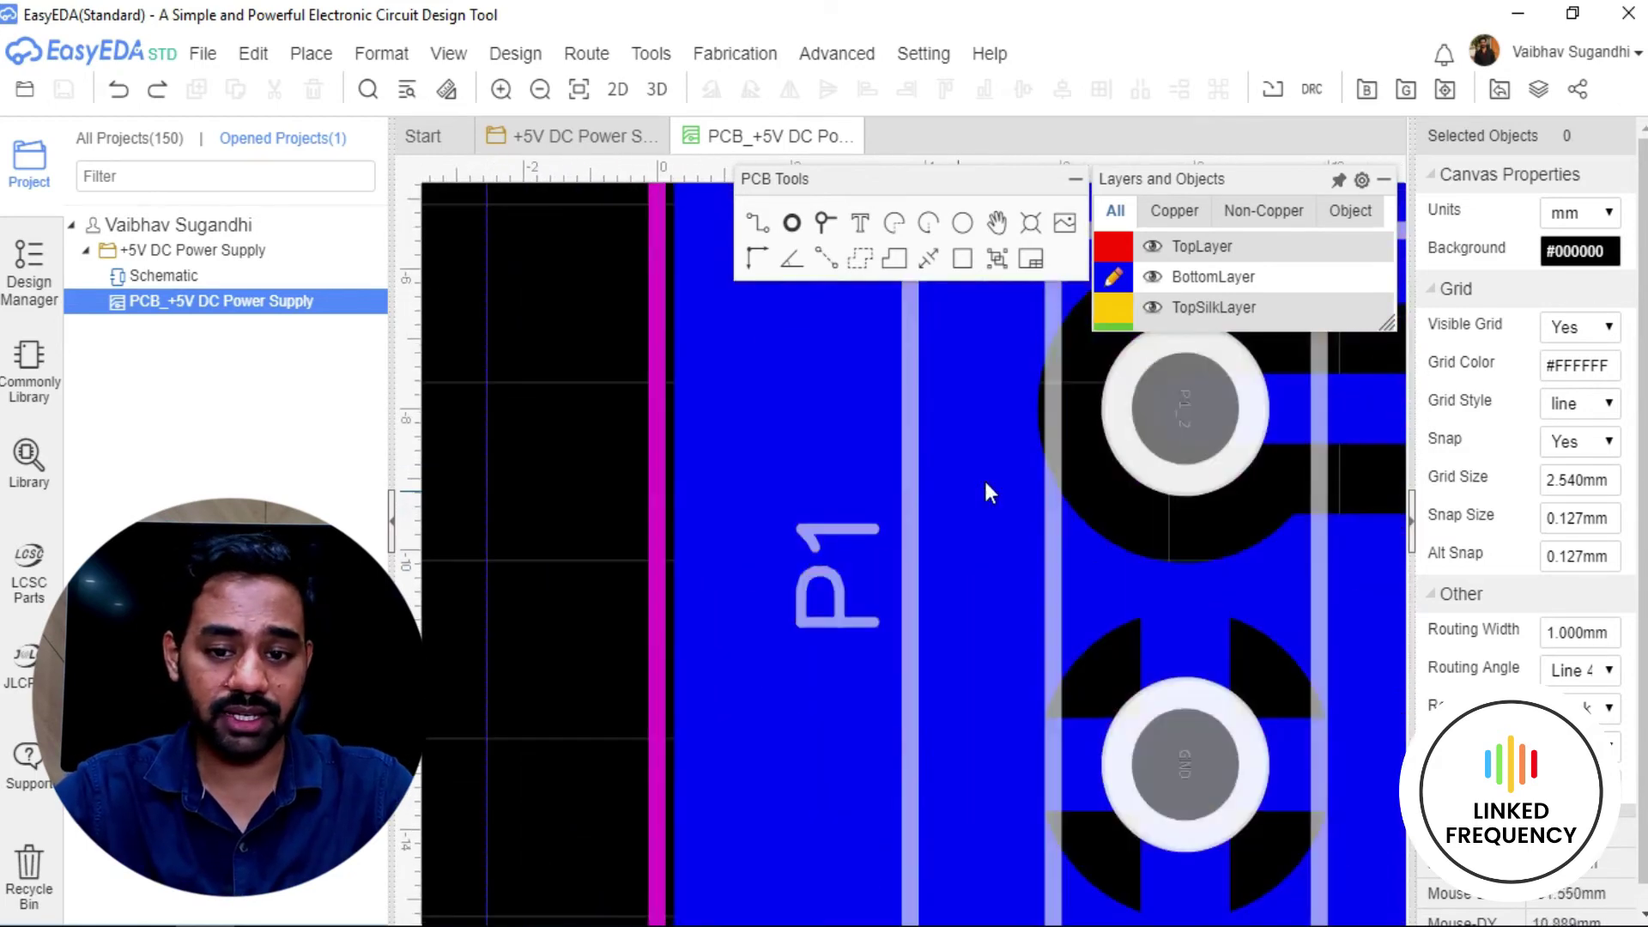
{"action": "scroll", "coordinate": [1176, 426], "scroll_direction": "down", "scroll_amount": 5}
{"action": "right_click_drag", "start_coordinate": [946, 567], "coordinate": [615, 707]}
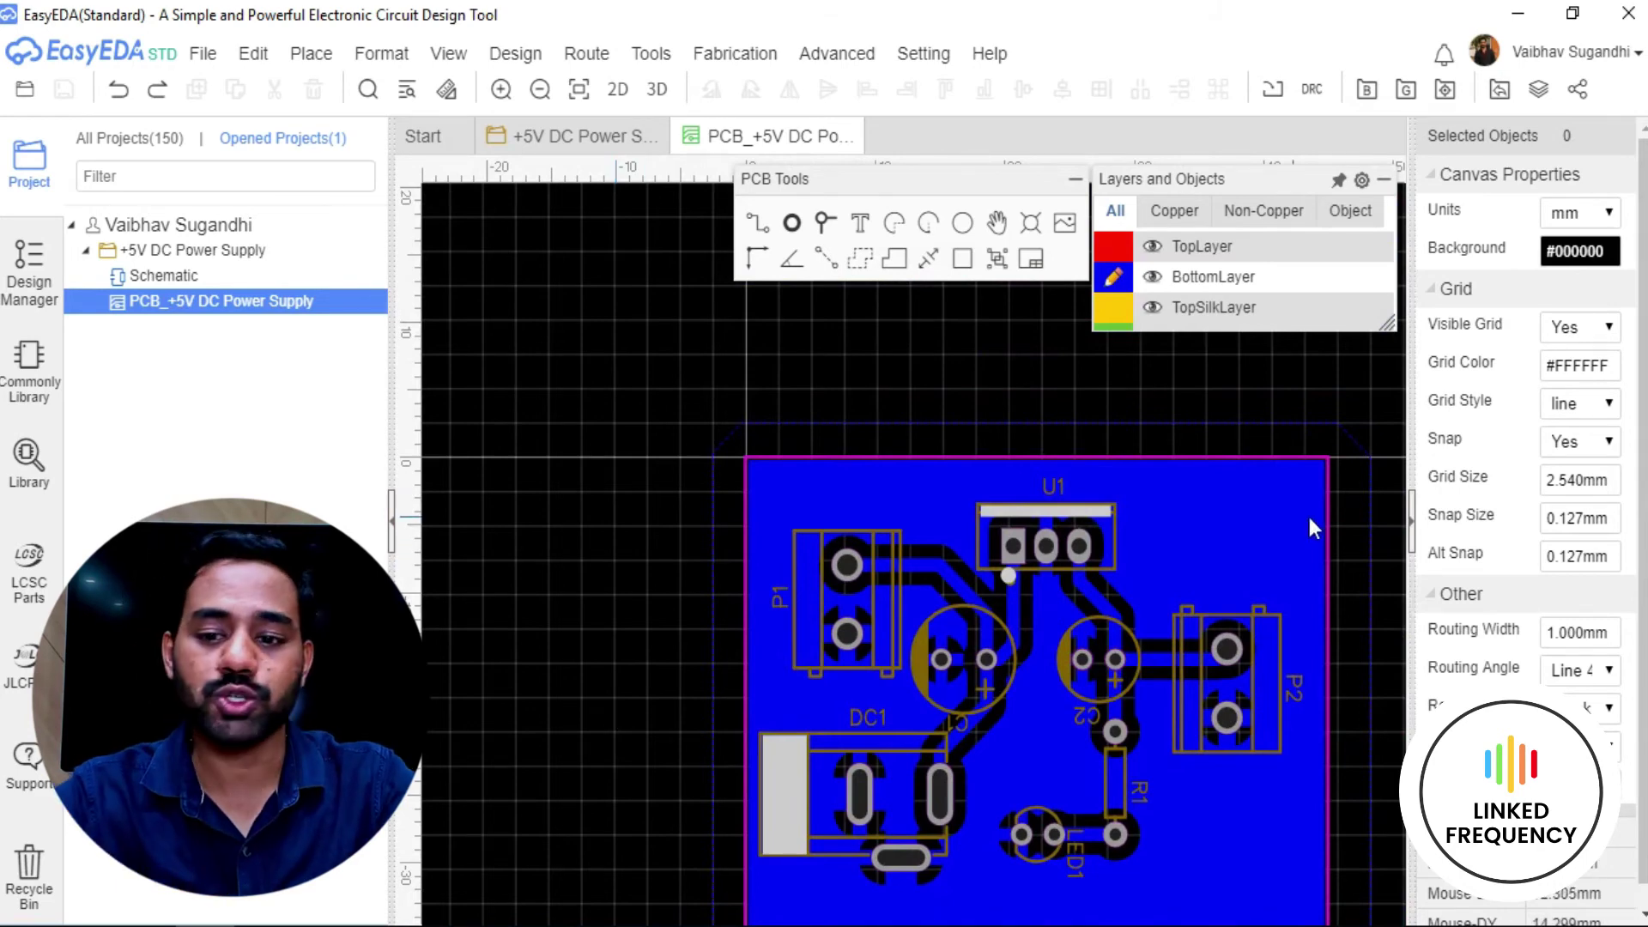
{"action": "right_click_drag", "start_coordinate": [1205, 515], "coordinate": [923, 460]}
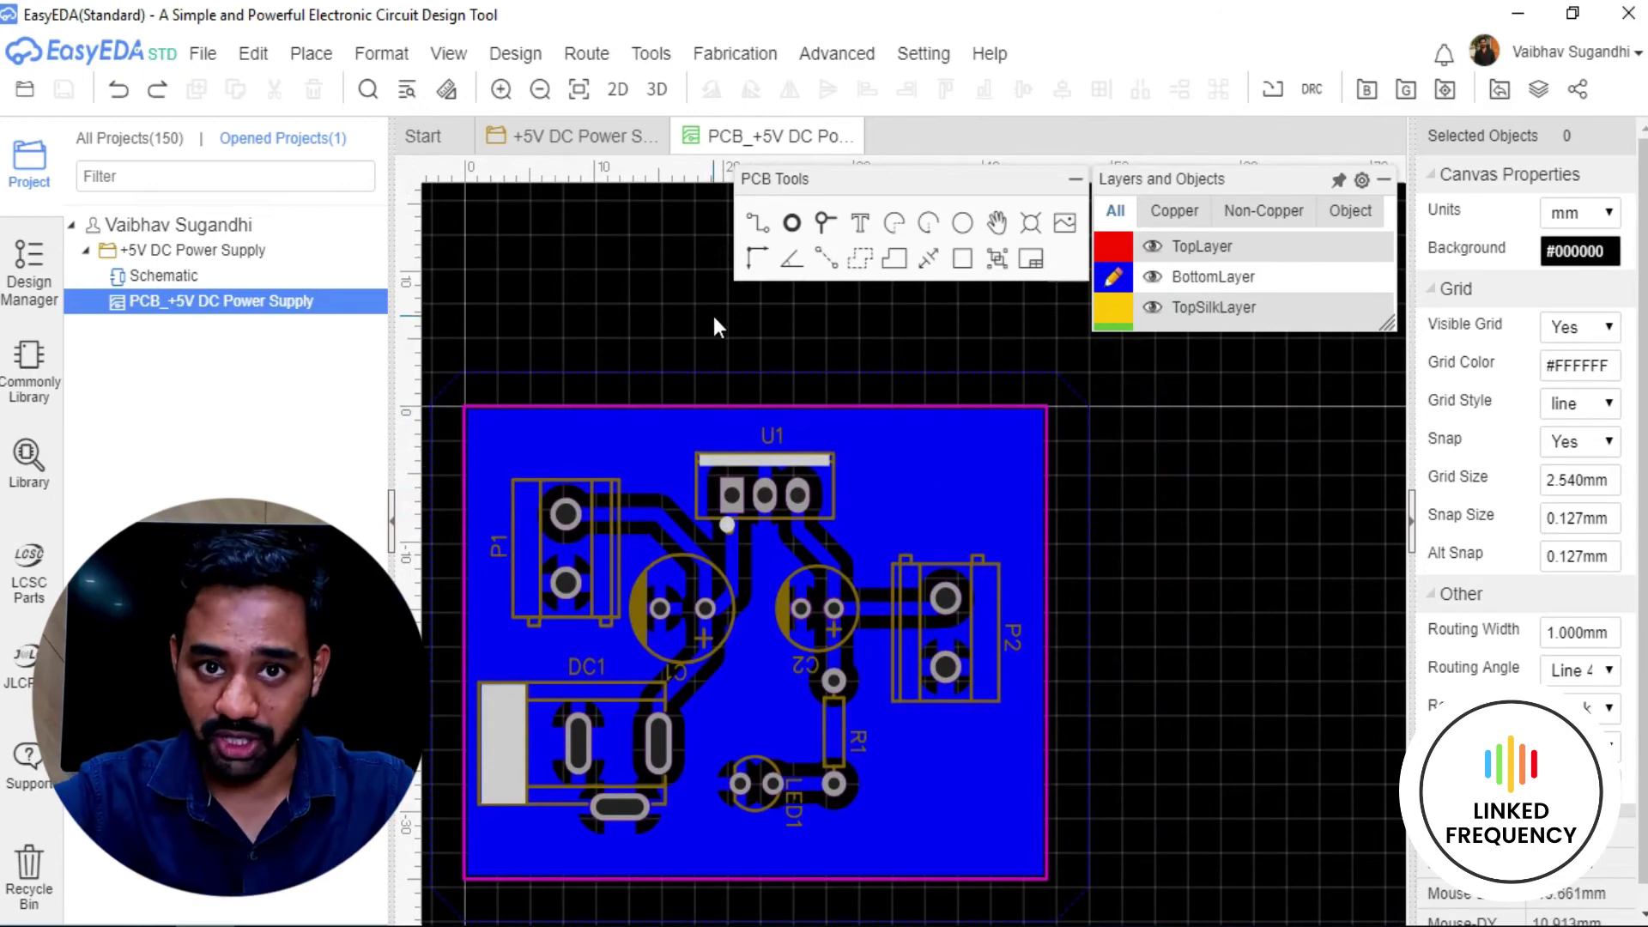
{"action": "right_click_drag", "start_coordinate": [713, 316], "coordinate": [889, 369]}
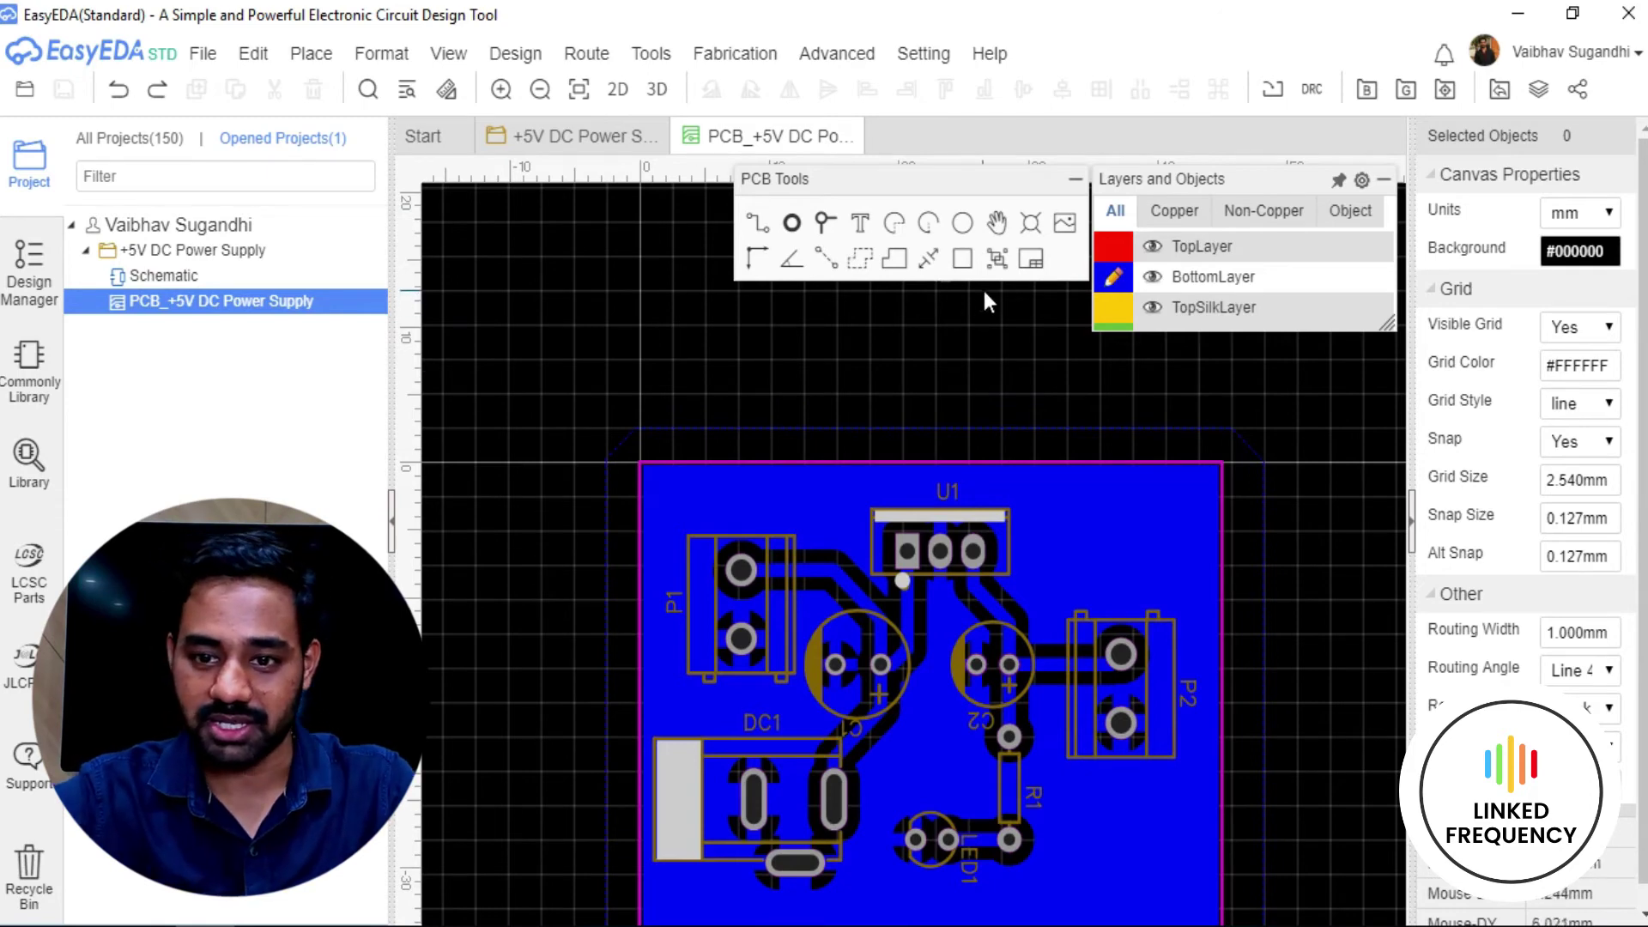
Place a hole just inside the board outline's upper-left corner, centred at about X 2.4 mm, Y -2.3 mm.
{"action": "left_click", "coordinate": [1031, 224]}
{"action": "scroll", "coordinate": [687, 472], "scroll_direction": "up", "scroll_amount": 5}
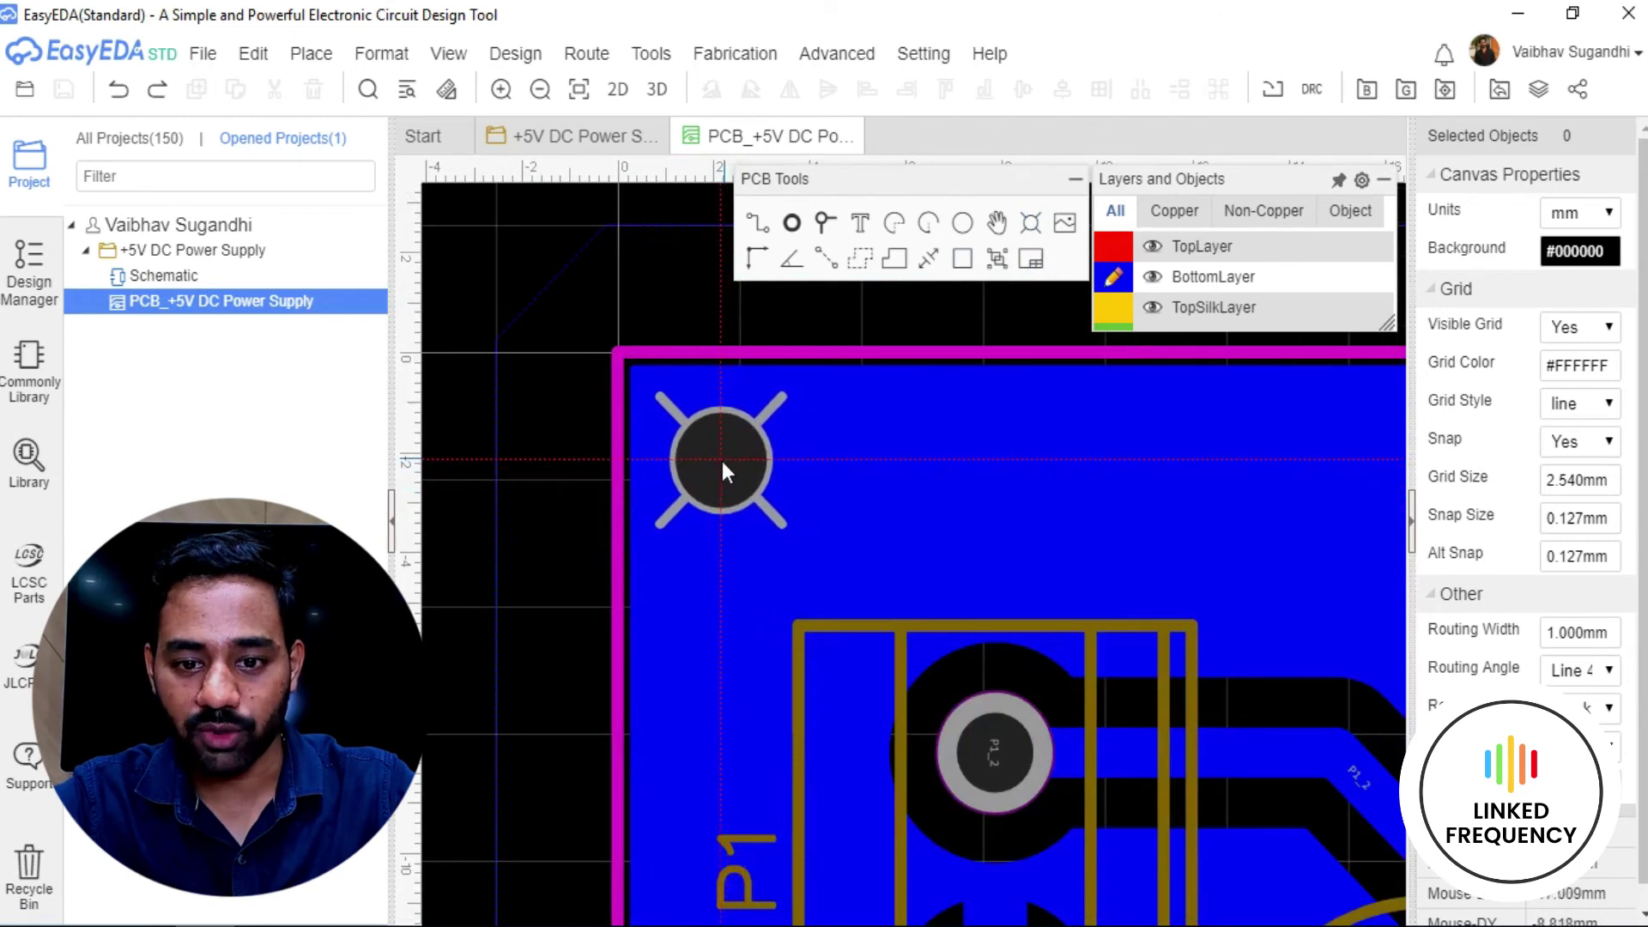
{"action": "left_click", "coordinate": [733, 467]}
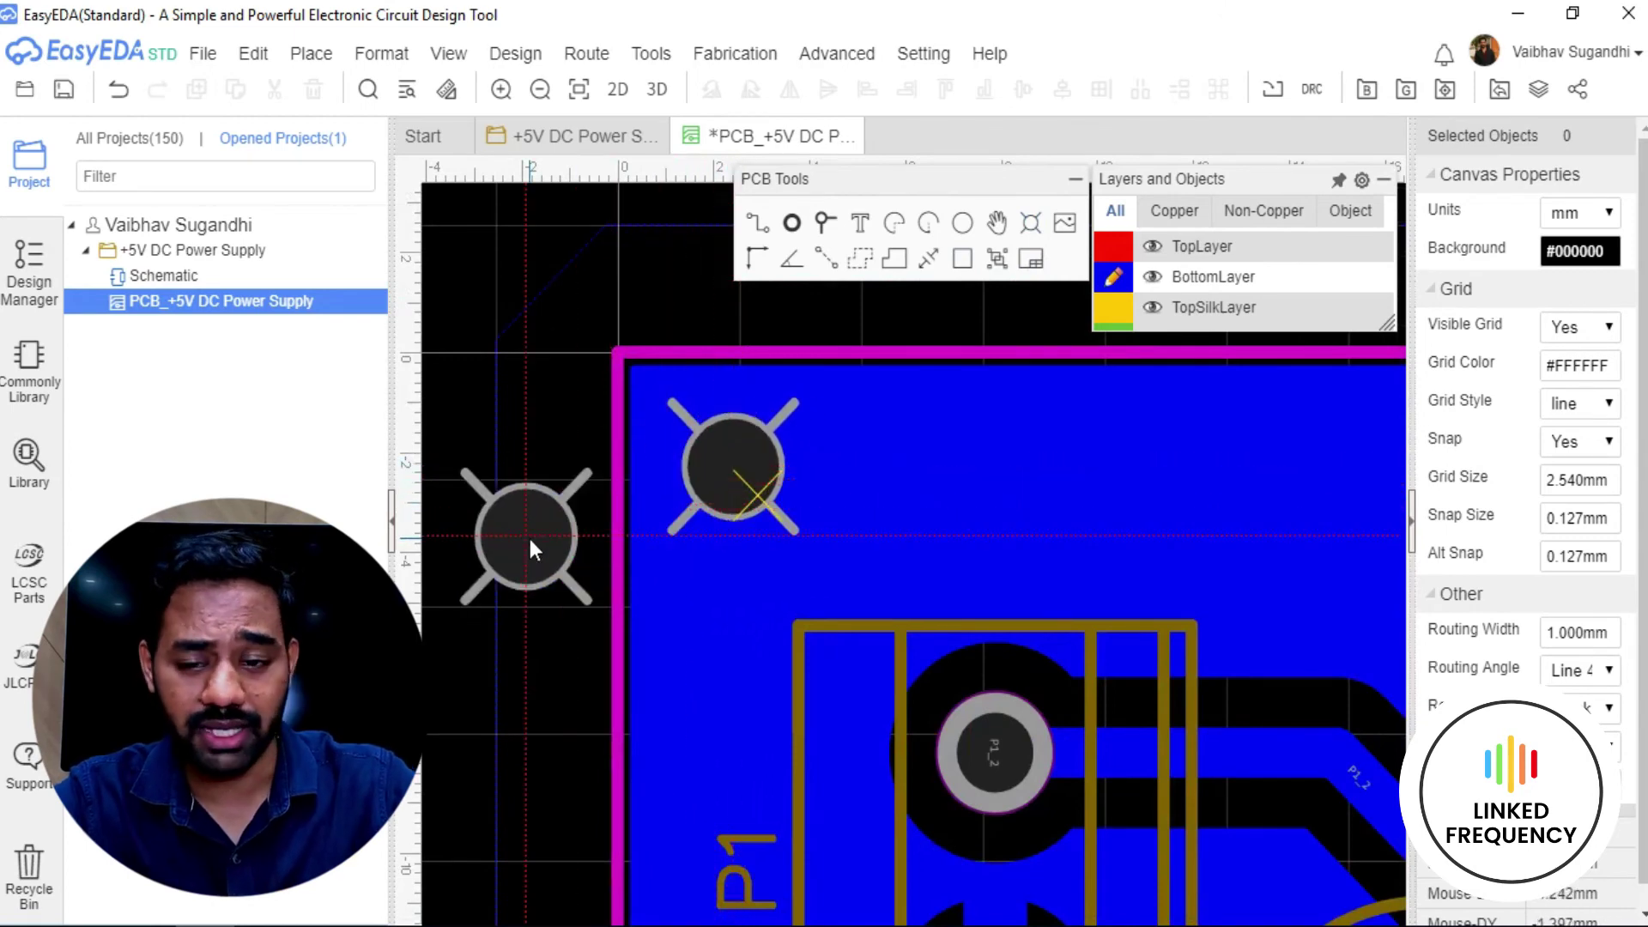
{"action": "key", "text": "Escape"}
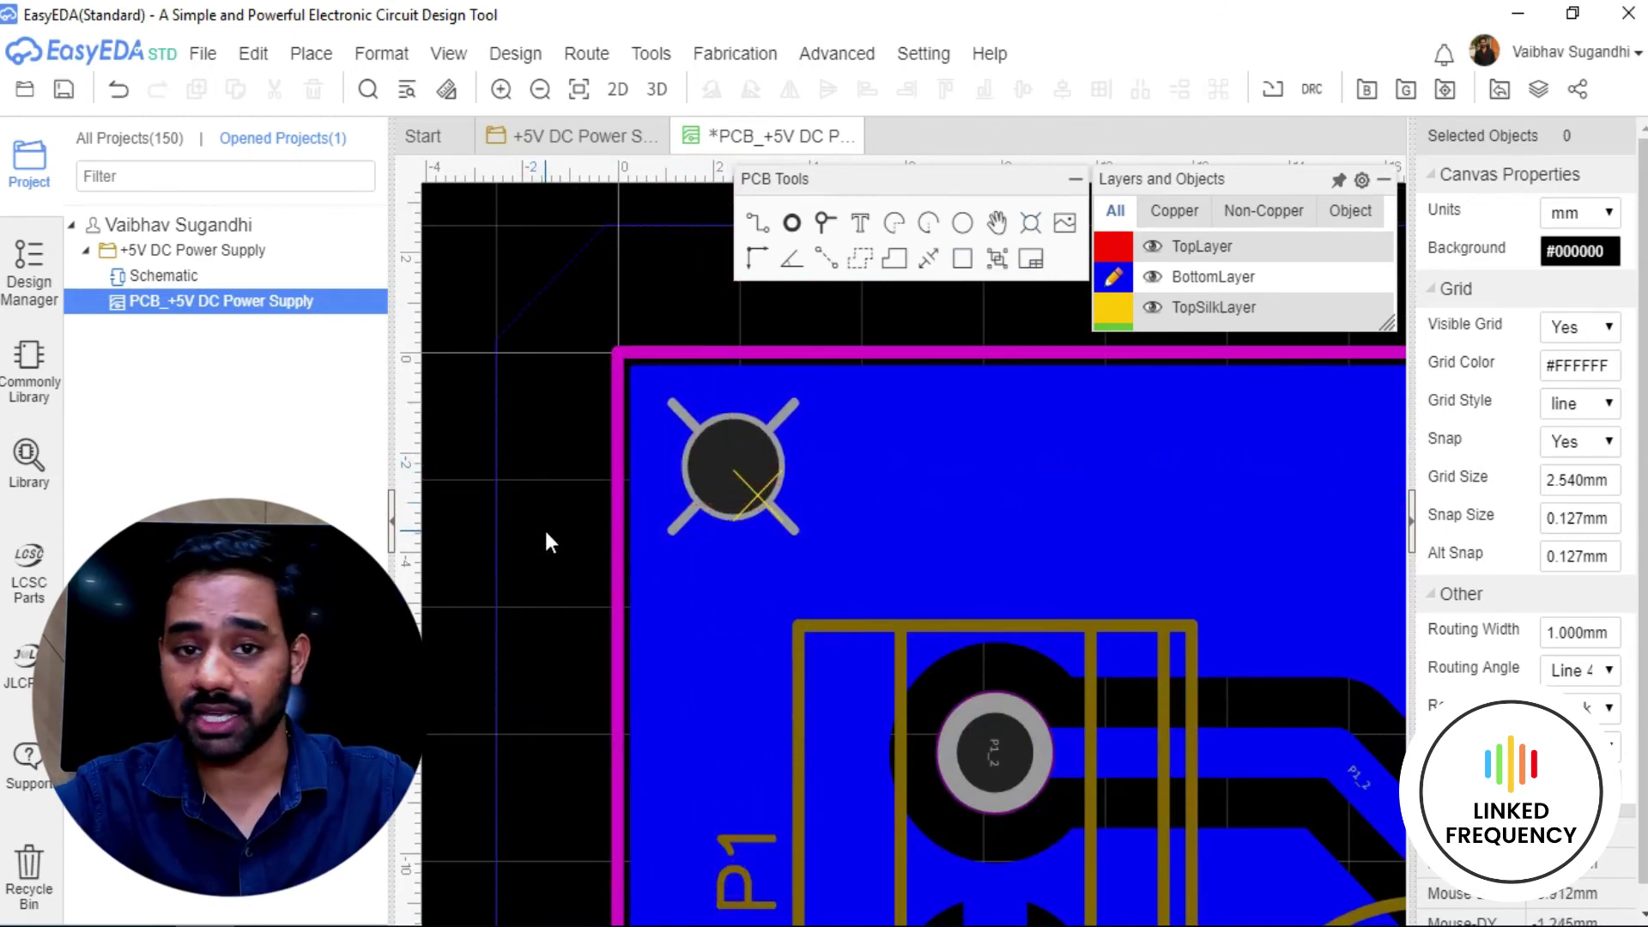
Set the upper-left hole's diameter to 3 mm and its centre to X 3 mm, Y -3 mm.
{"action": "left_click", "coordinate": [738, 472]}
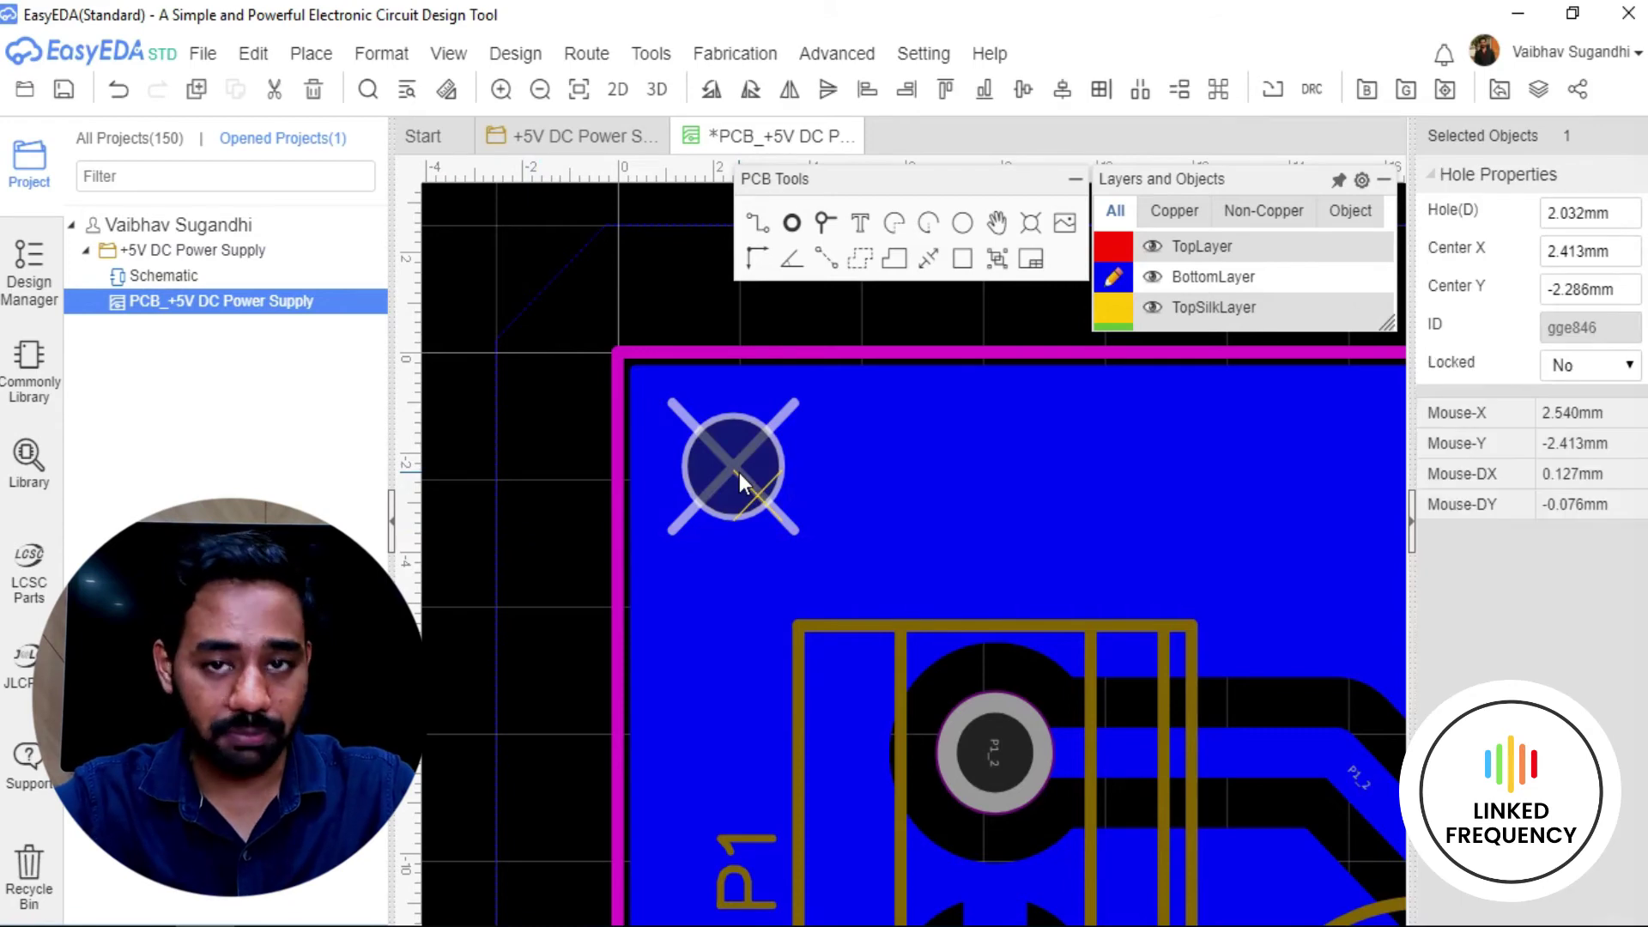
{"action": "left_click", "coordinate": [1589, 217]}
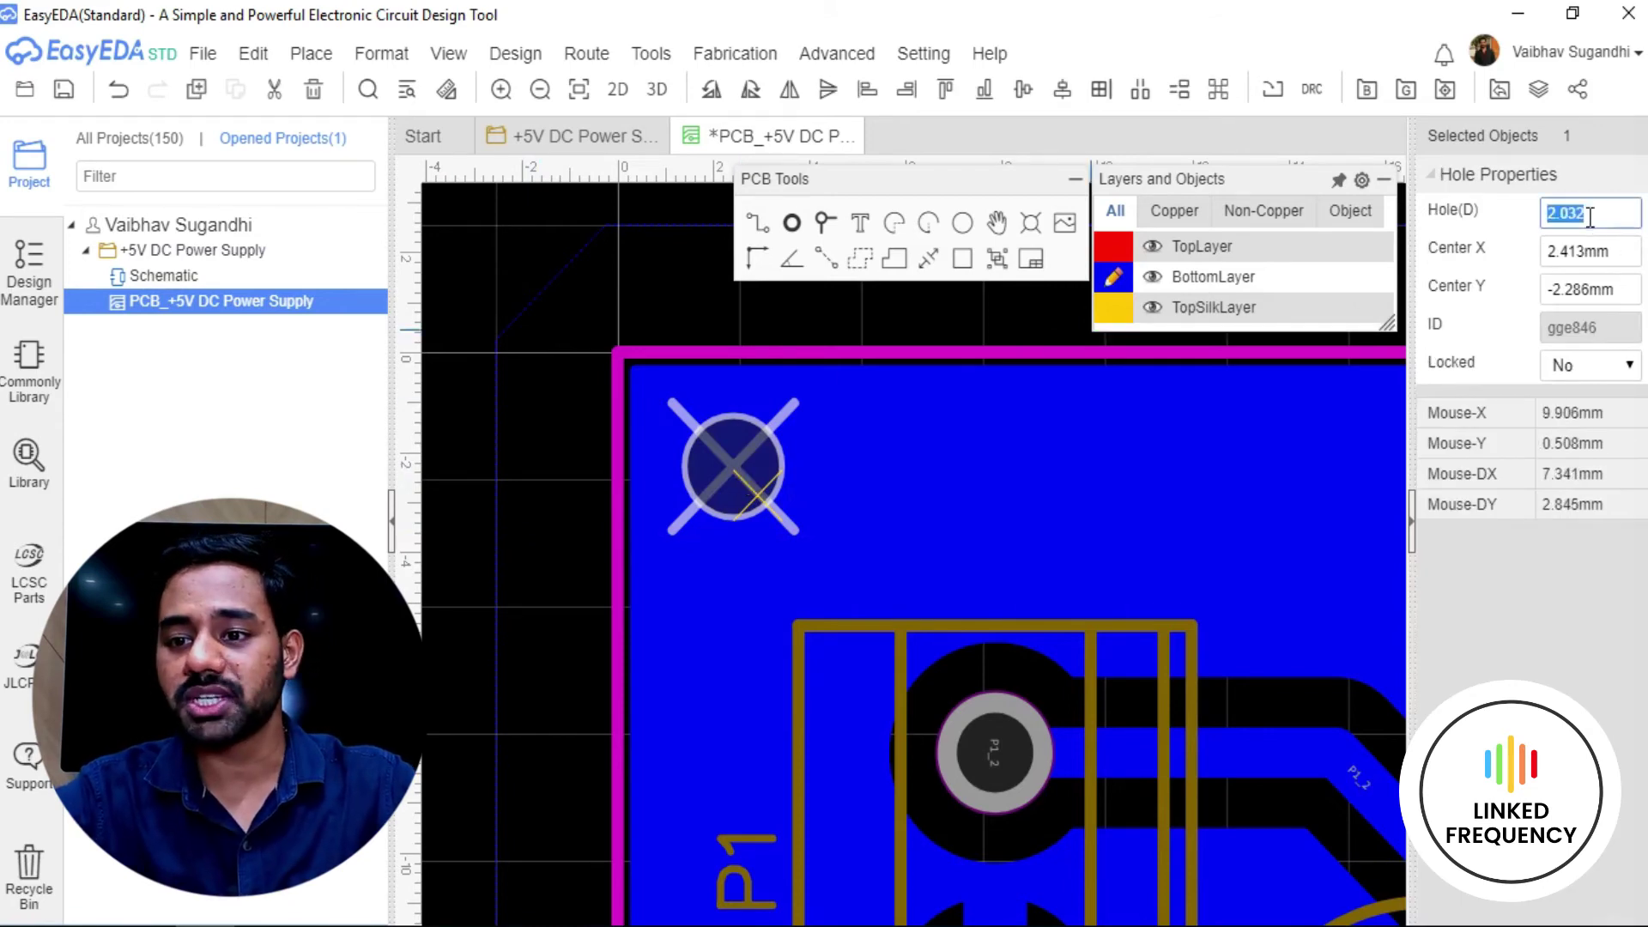
{"action": "type", "text": "3"}
{"action": "key", "text": "Return"}
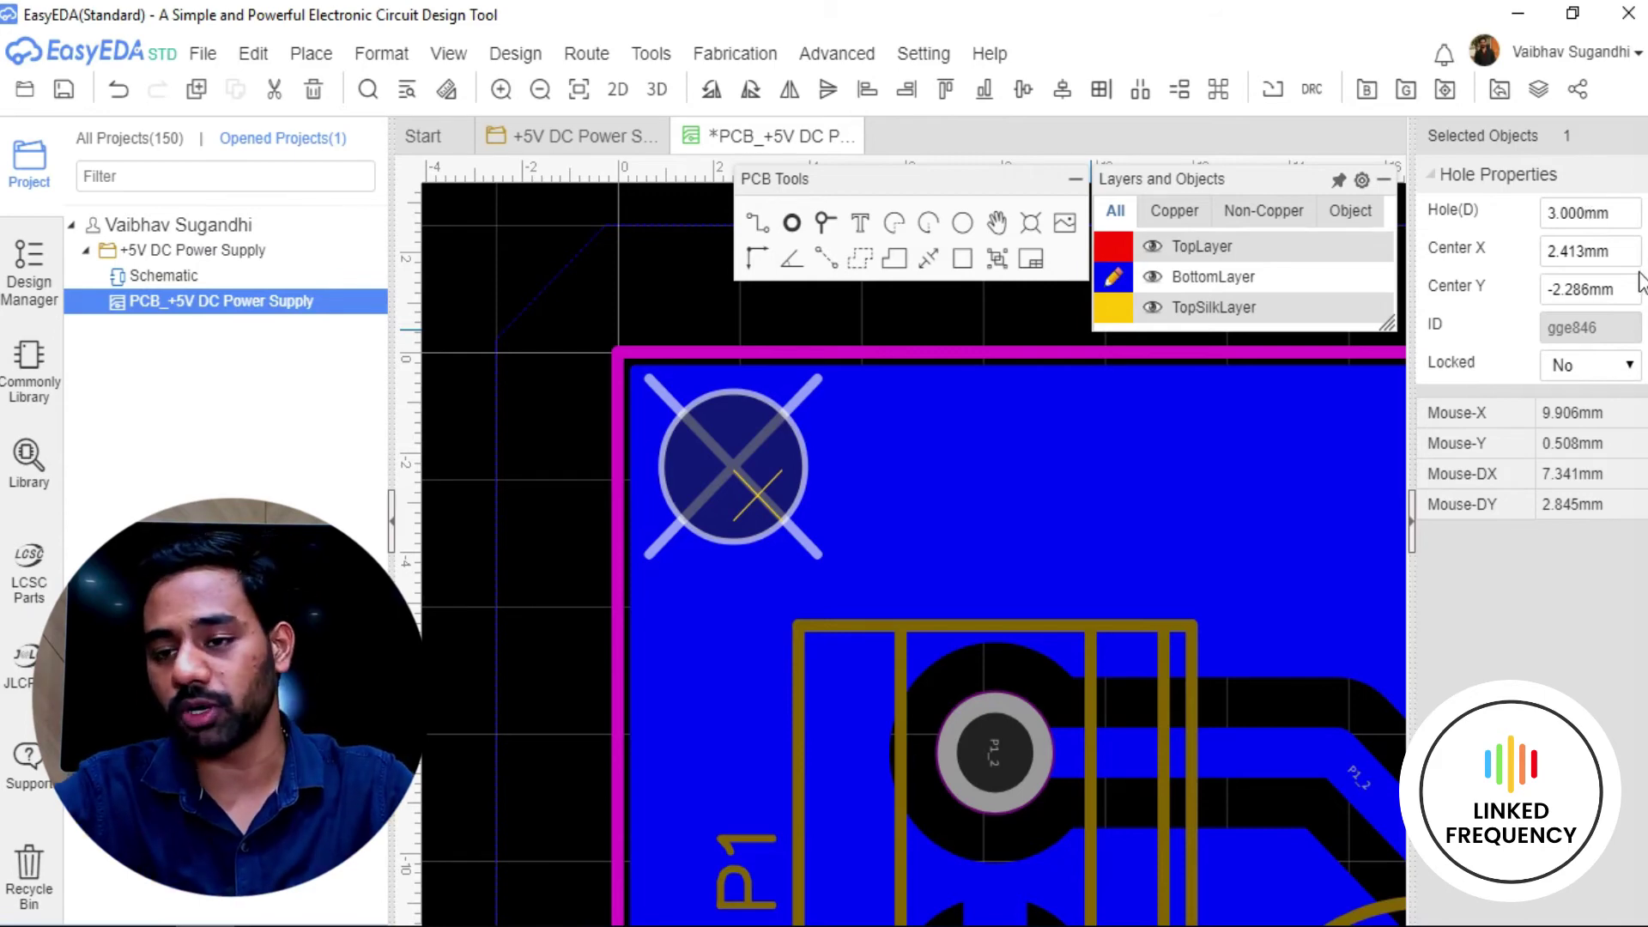
{"action": "left_click", "coordinate": [1598, 253]}
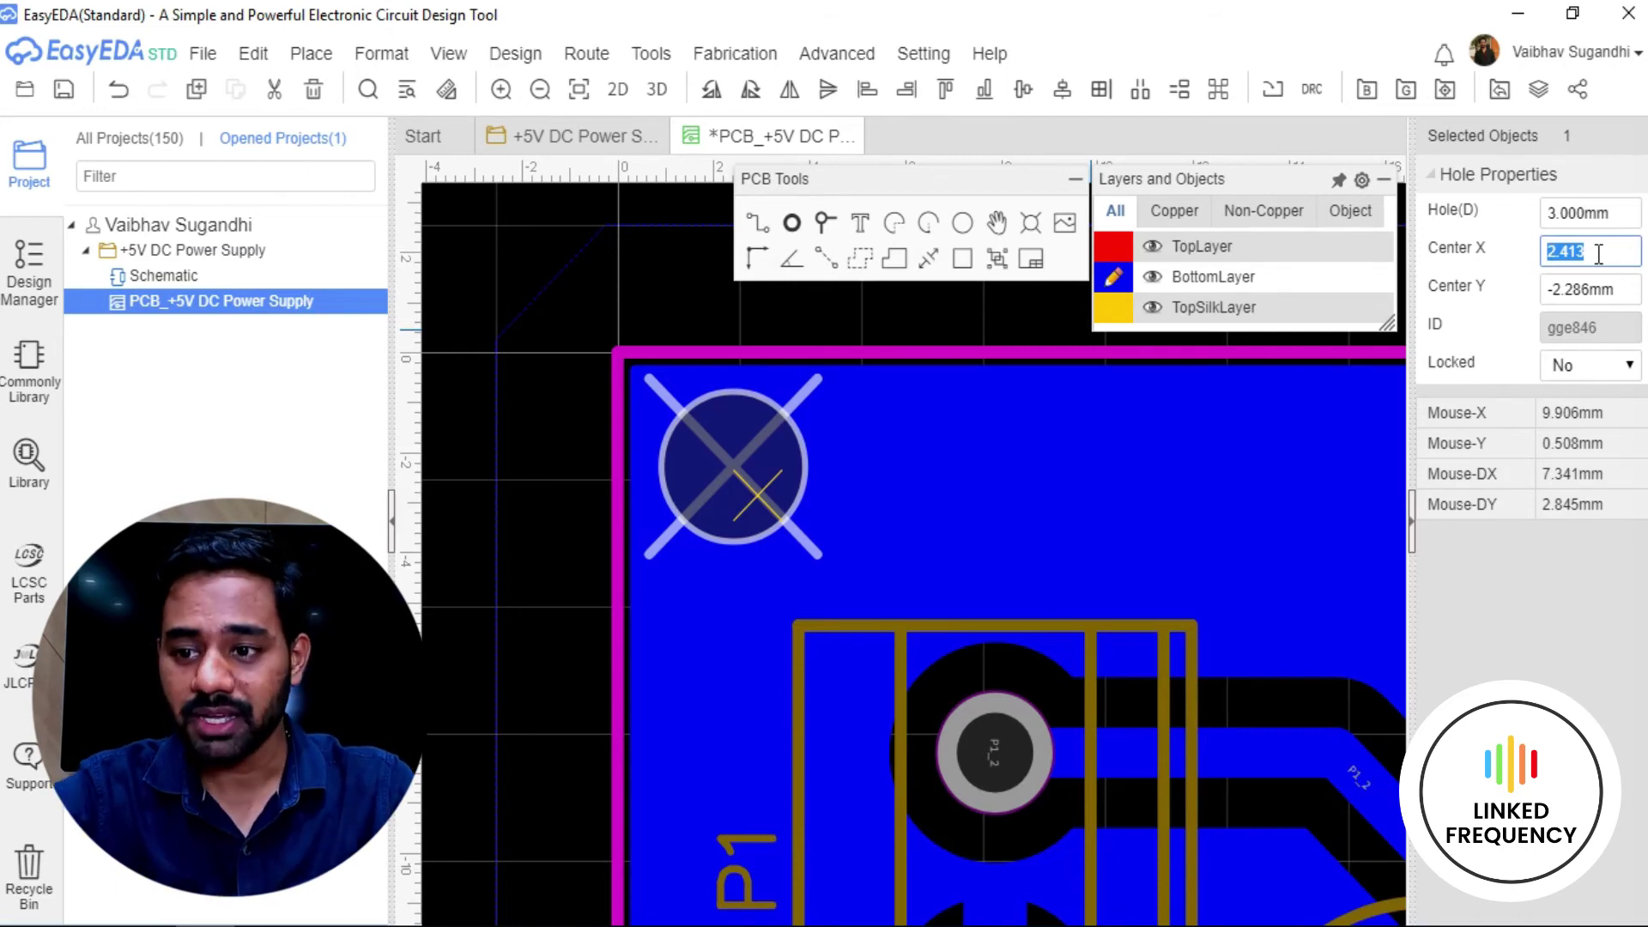
{"action": "type", "text": "3"}
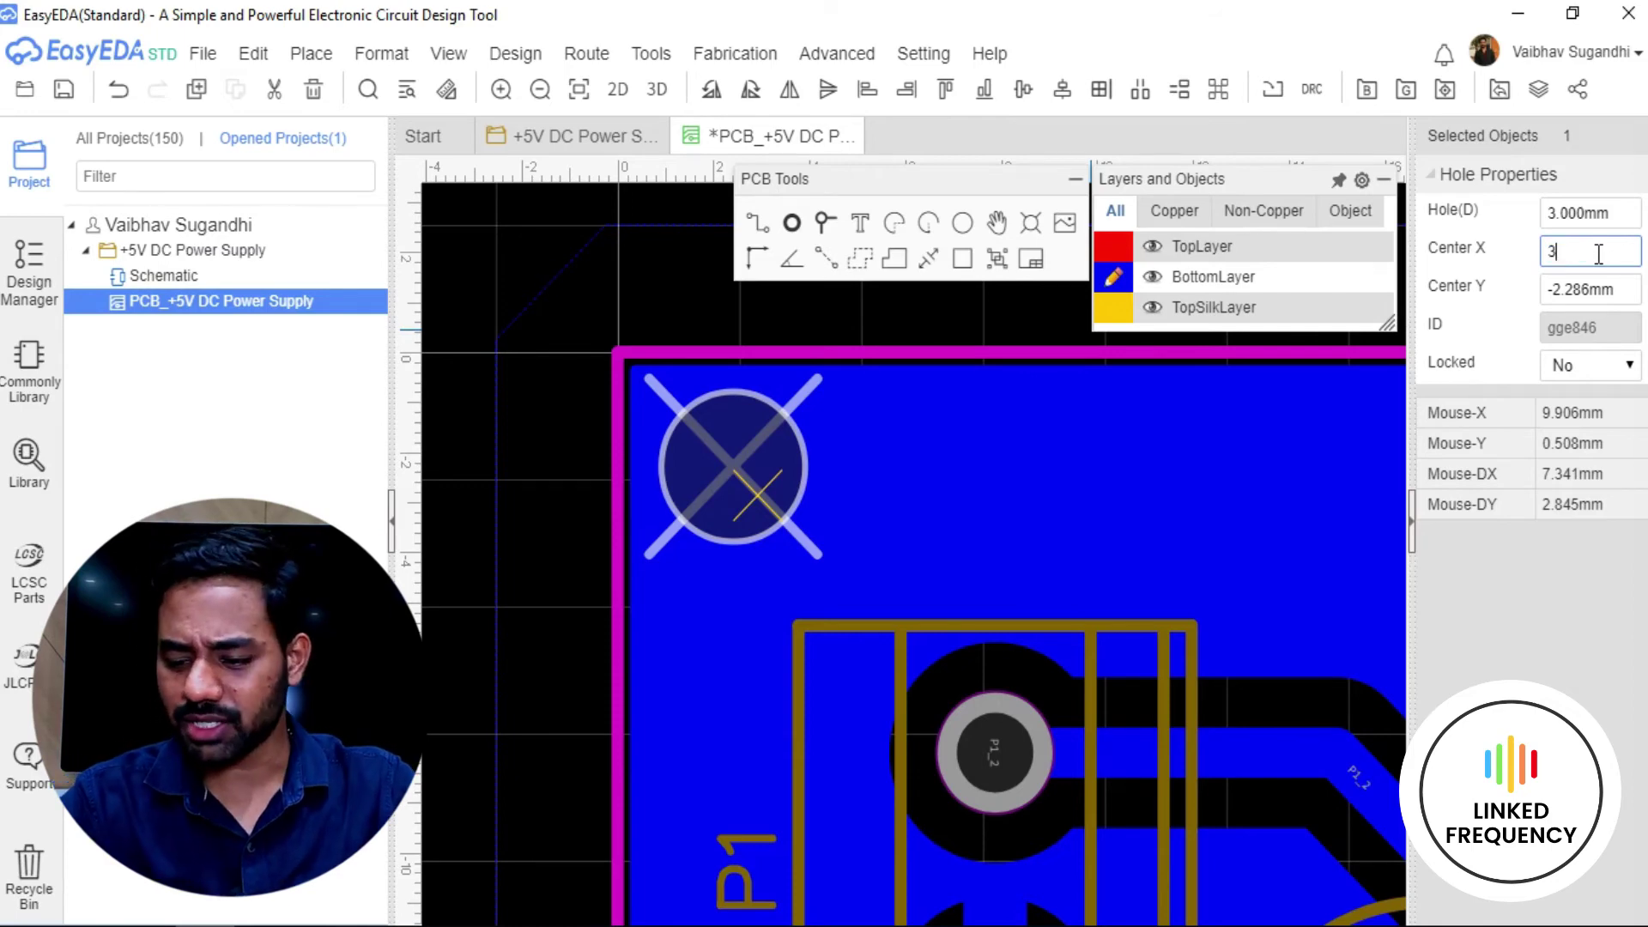
{"action": "key", "text": "Return"}
{"action": "double_click", "coordinate": [1592, 290]}
{"action": "type", "text": "-3"}
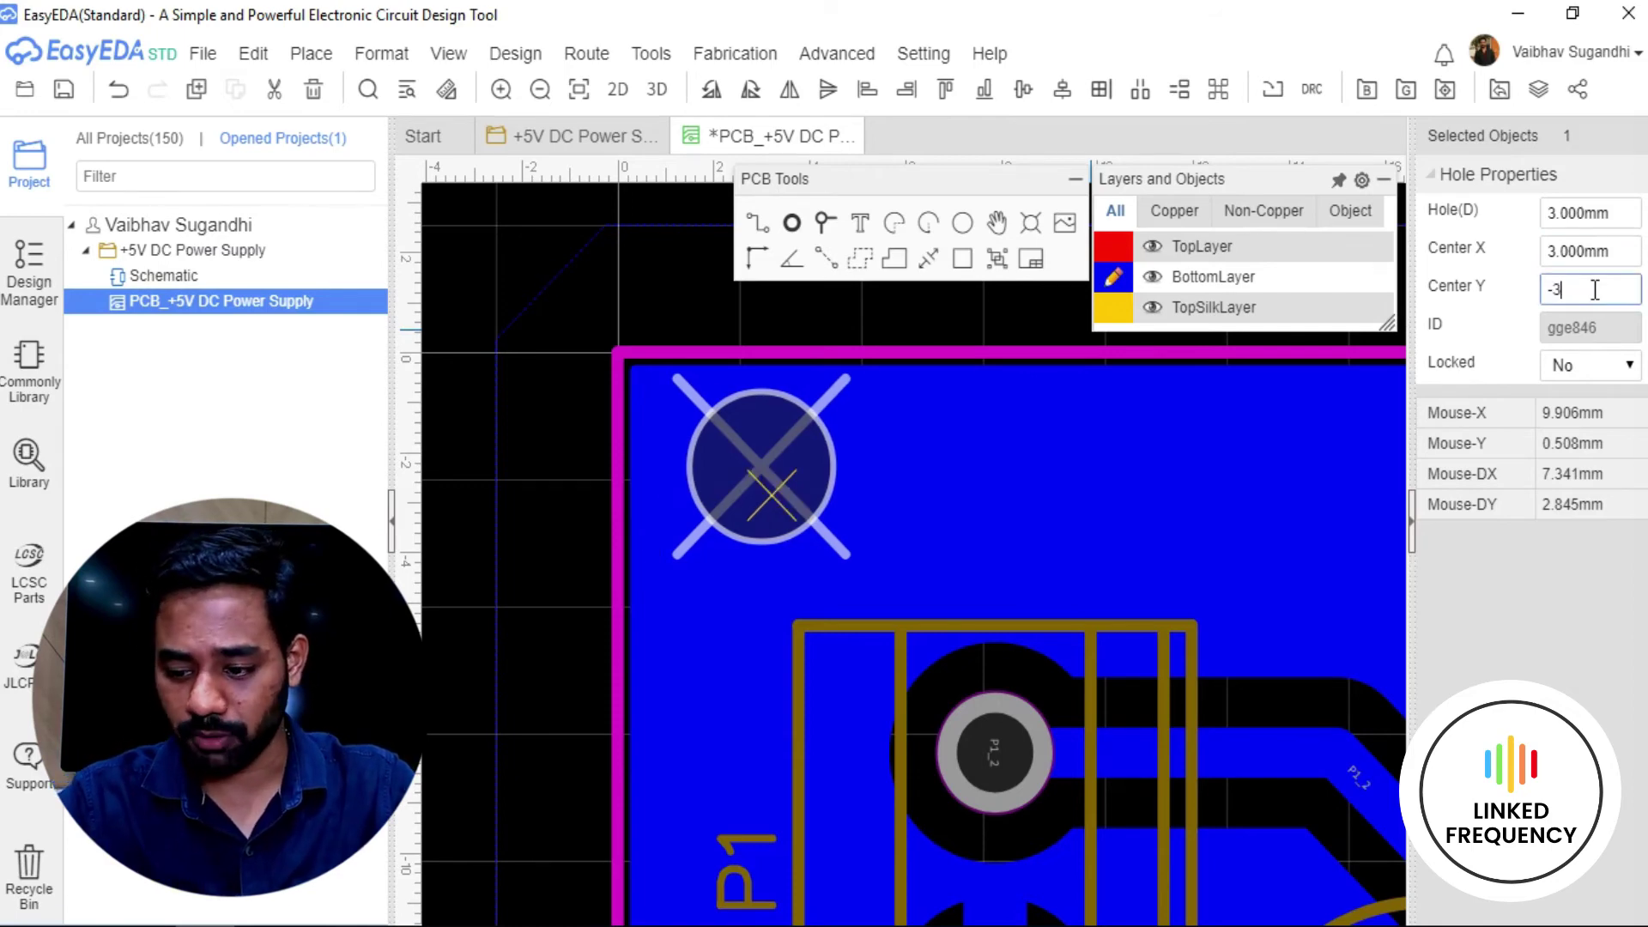
{"action": "key", "text": "Return"}
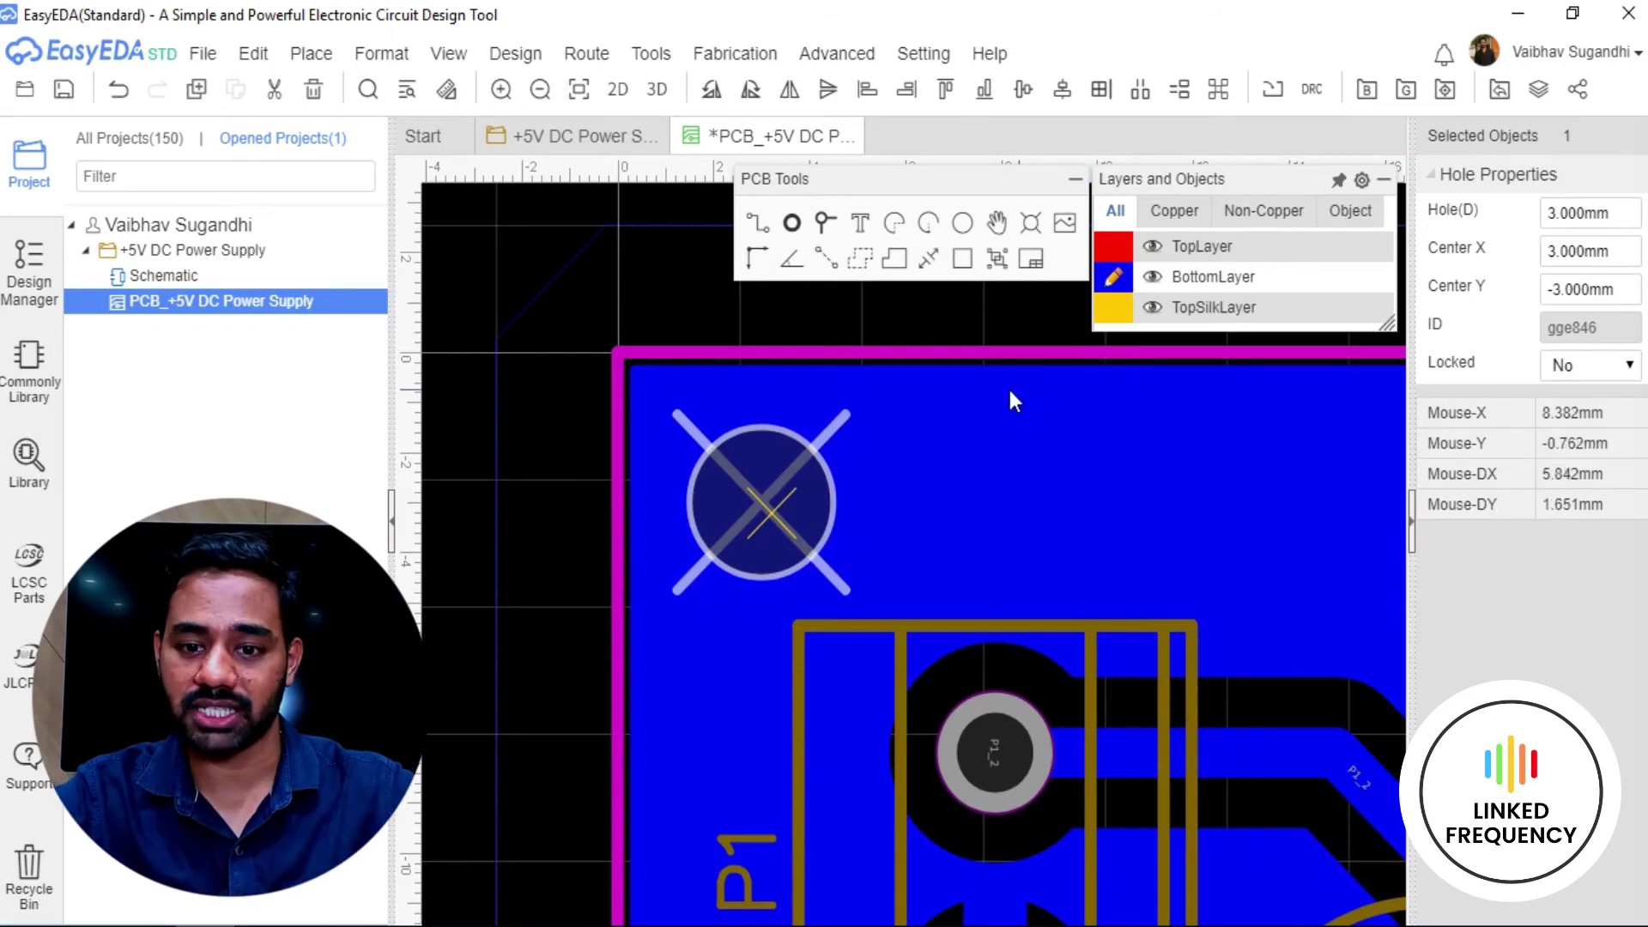
Copy the hole using its centre as reference point and paste it near the board's upper-right corner, at about X 42 mm, Y -2.9 mm.
{"action": "scroll", "coordinate": [848, 341], "scroll_direction": "down", "scroll_amount": 5}
{"action": "right_click_drag", "start_coordinate": [665, 339], "coordinate": [769, 372]}
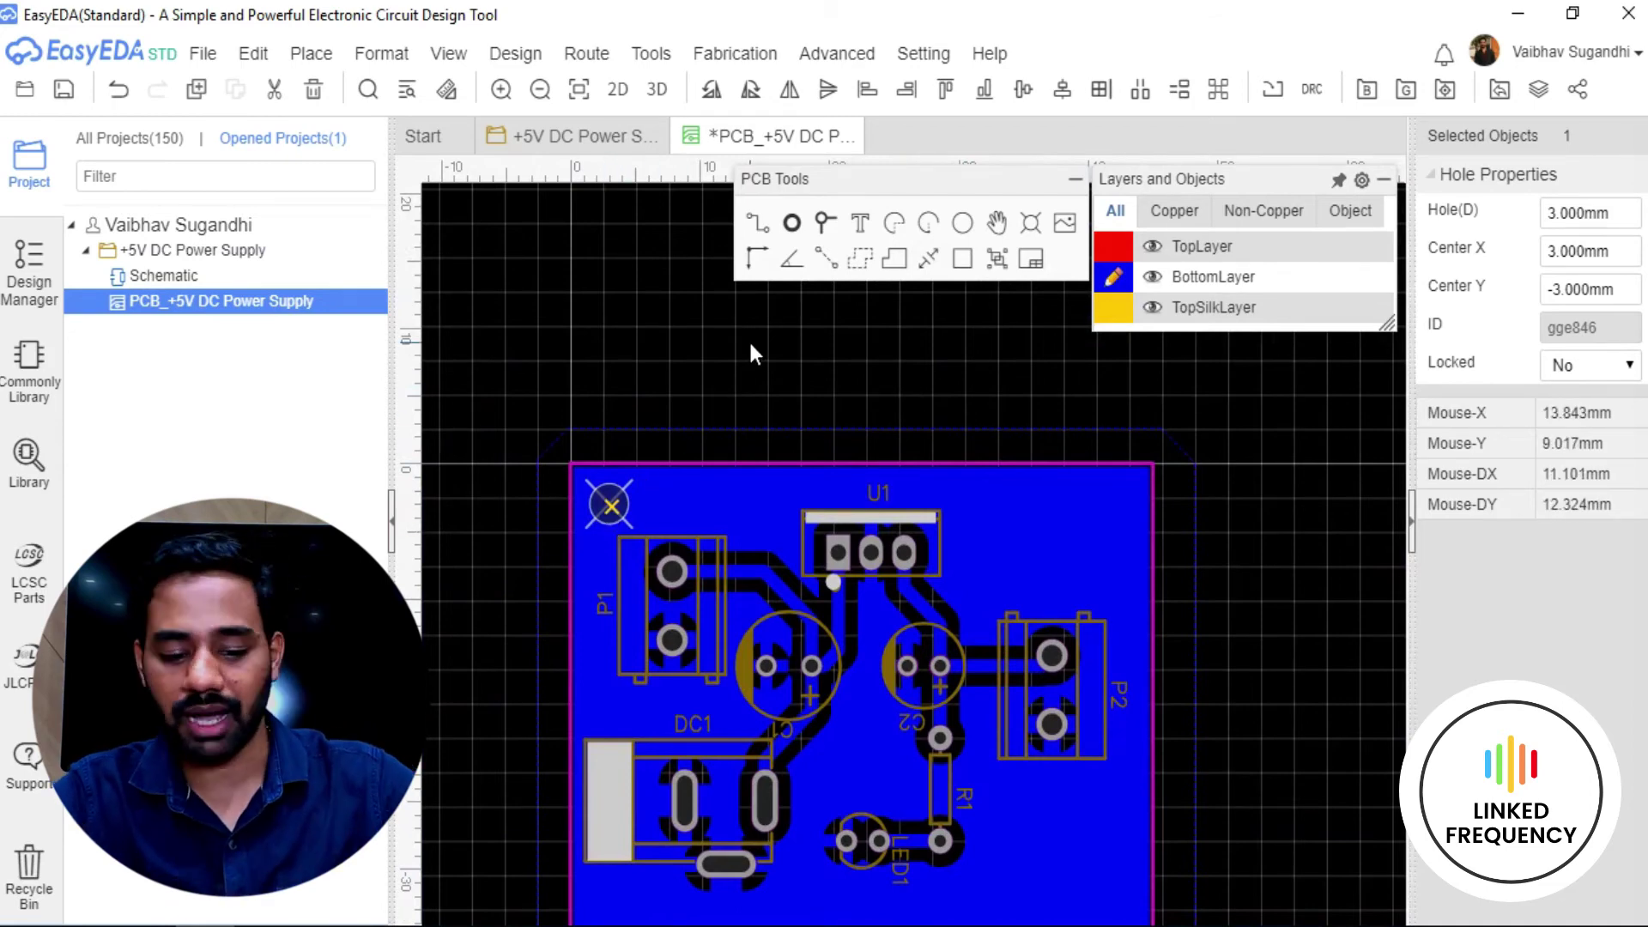
{"action": "key", "text": "ctrl+c"}
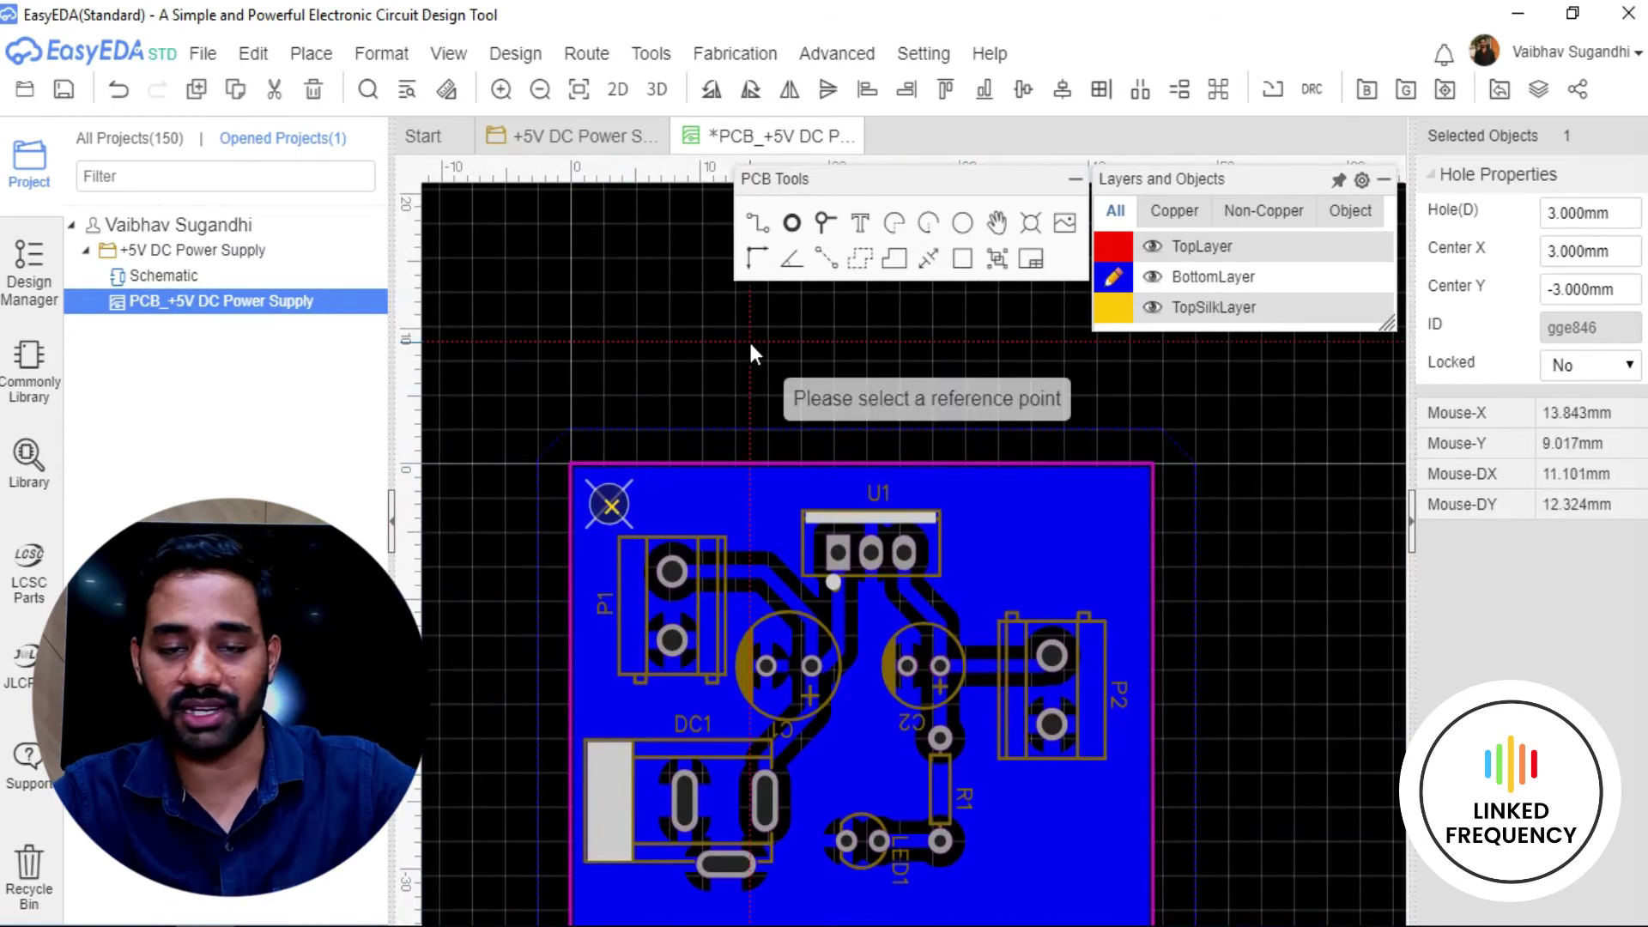
{"action": "scroll", "coordinate": [606, 502], "scroll_direction": "up", "scroll_amount": 2}
{"action": "left_click", "coordinate": [607, 502]}
{"action": "scroll", "coordinate": [607, 502], "scroll_direction": "down", "scroll_amount": 2}
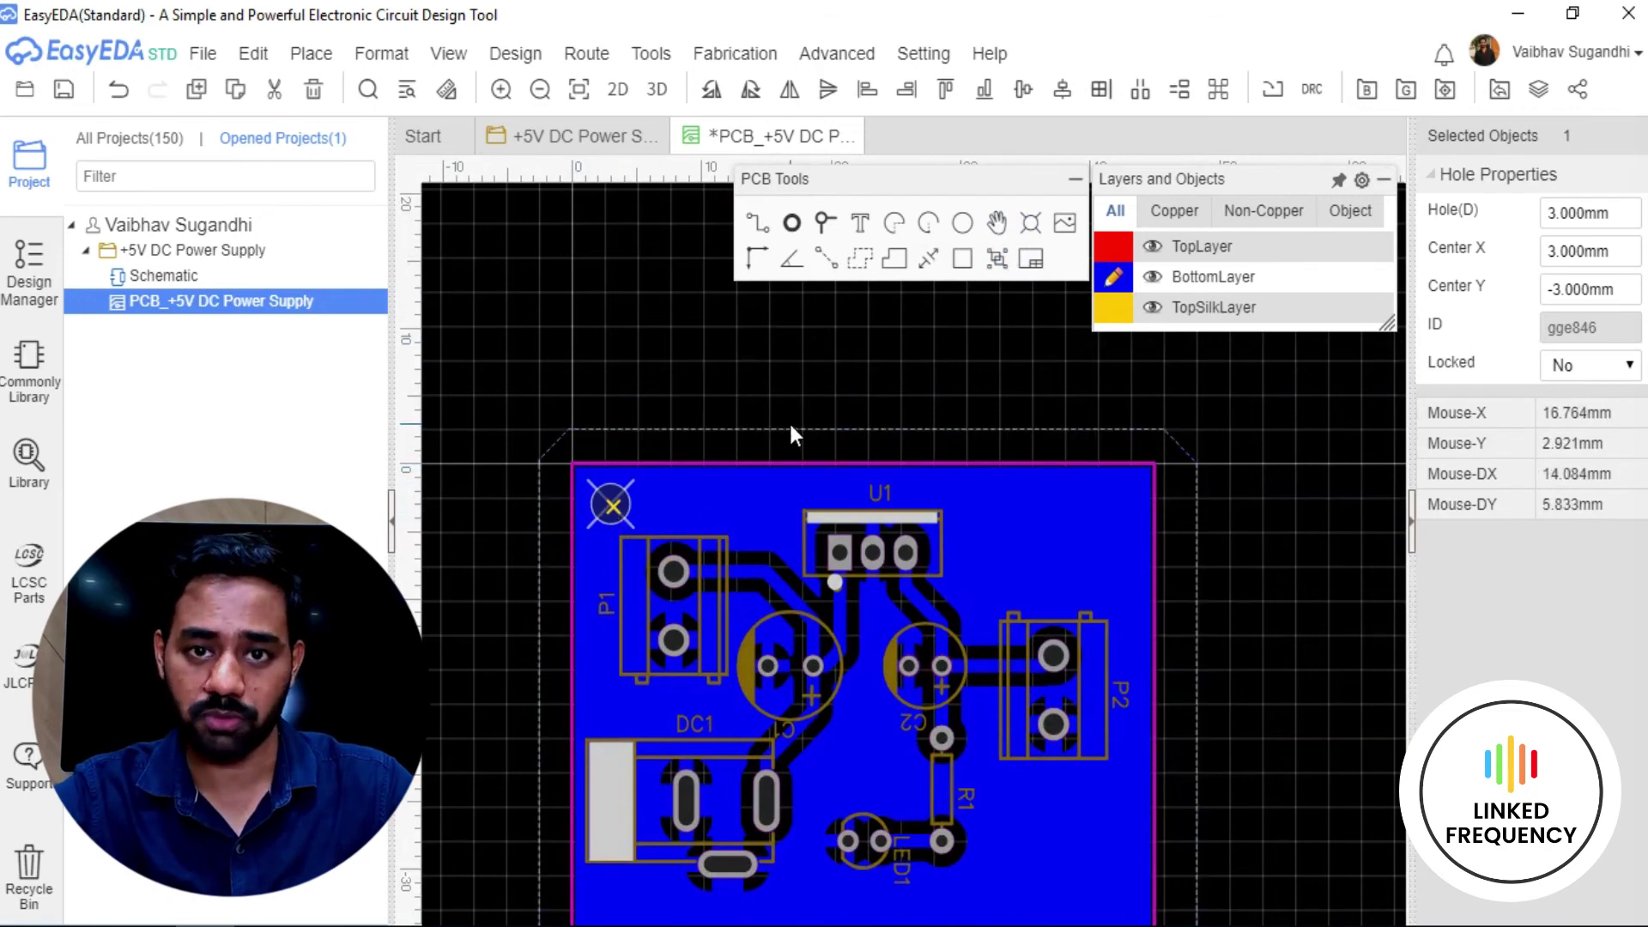
{"action": "key", "text": "ctrl+v"}
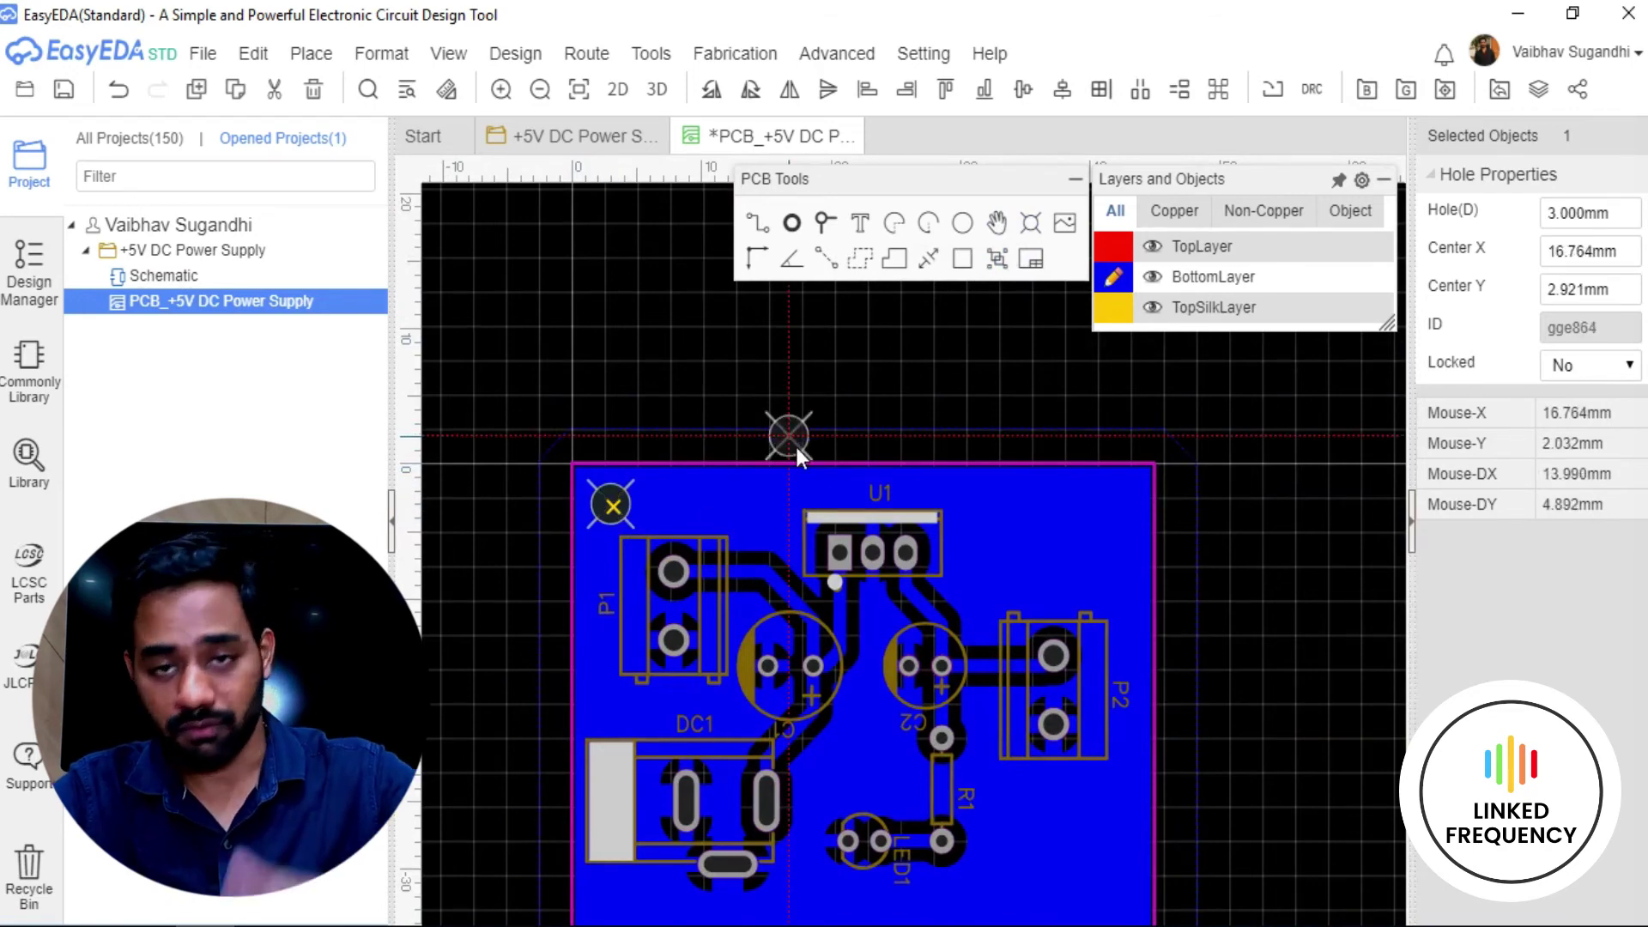
{"action": "scroll", "coordinate": [1123, 509], "scroll_direction": "up", "scroll_amount": 2}
{"action": "scroll", "coordinate": [960, 545], "scroll_direction": "up", "scroll_amount": 2}
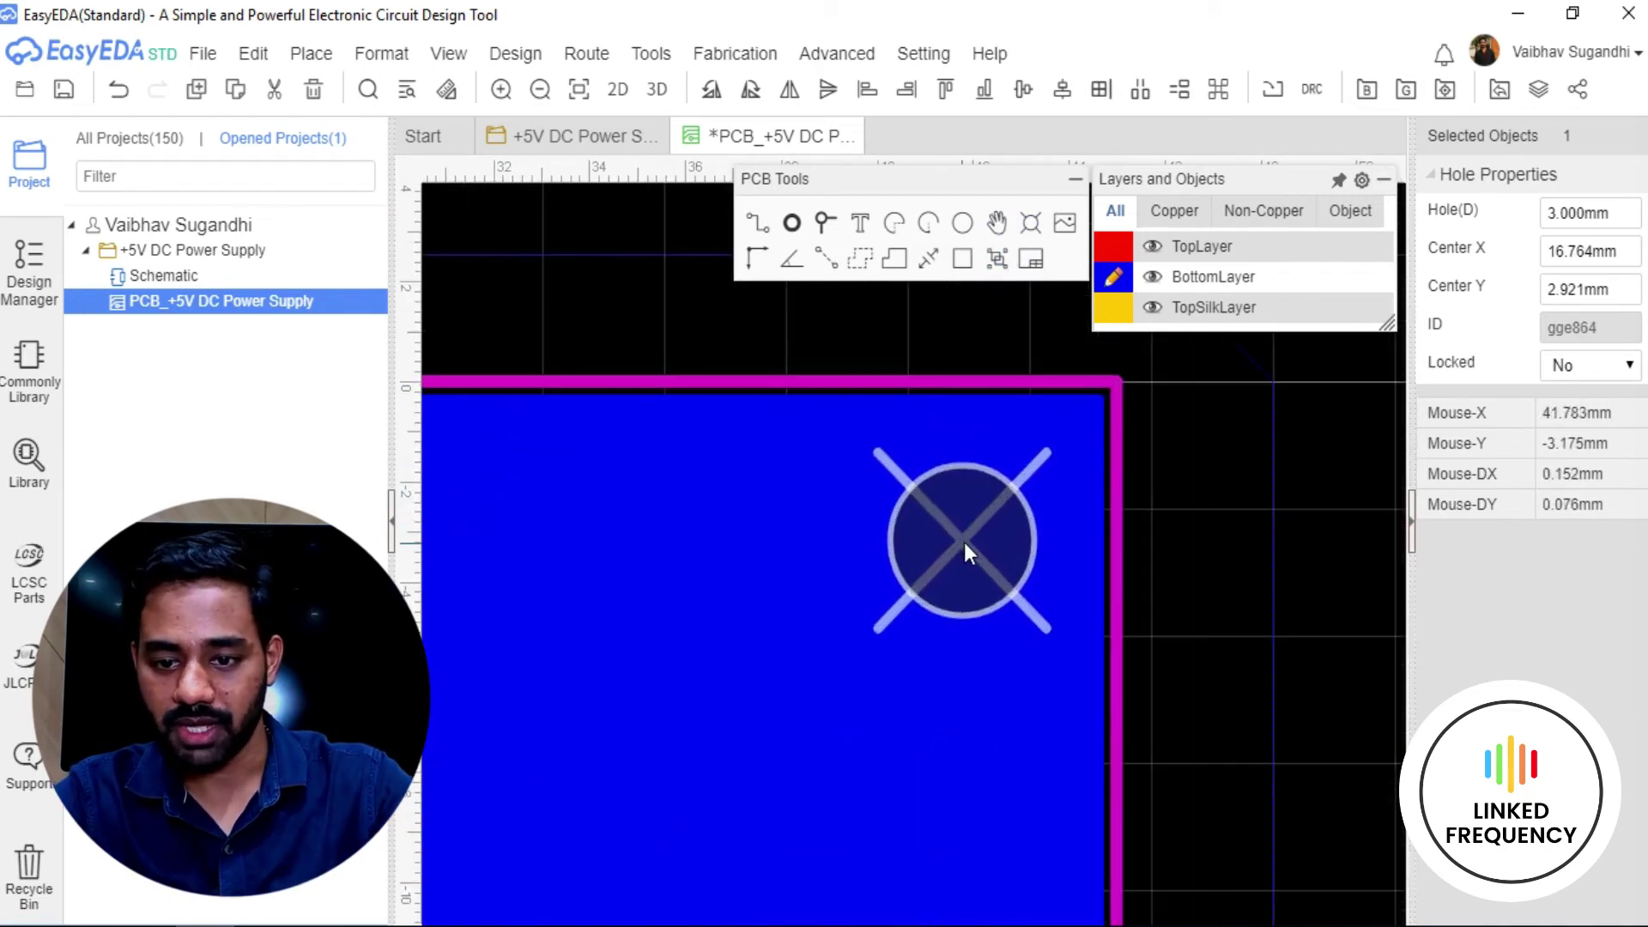
{"action": "left_click", "coordinate": [971, 529]}
{"action": "left_click", "coordinate": [1016, 512]}
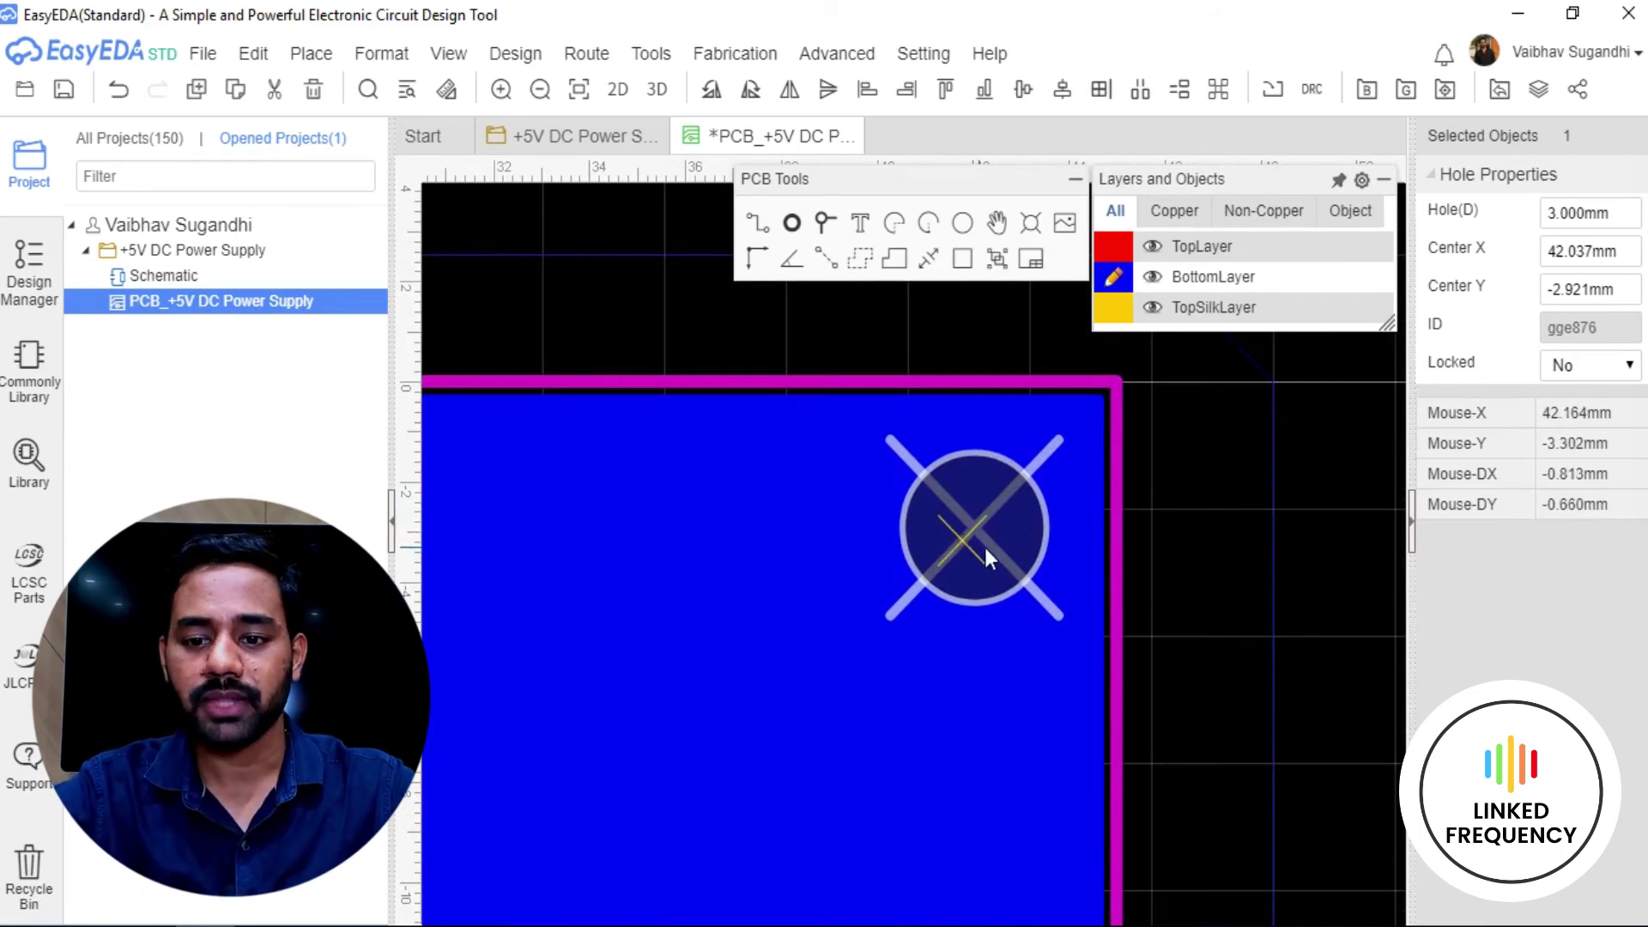
Set the upper-right hole's centre to X 42 mm, Y -3 mm.
{"action": "left_click", "coordinate": [1587, 262]}
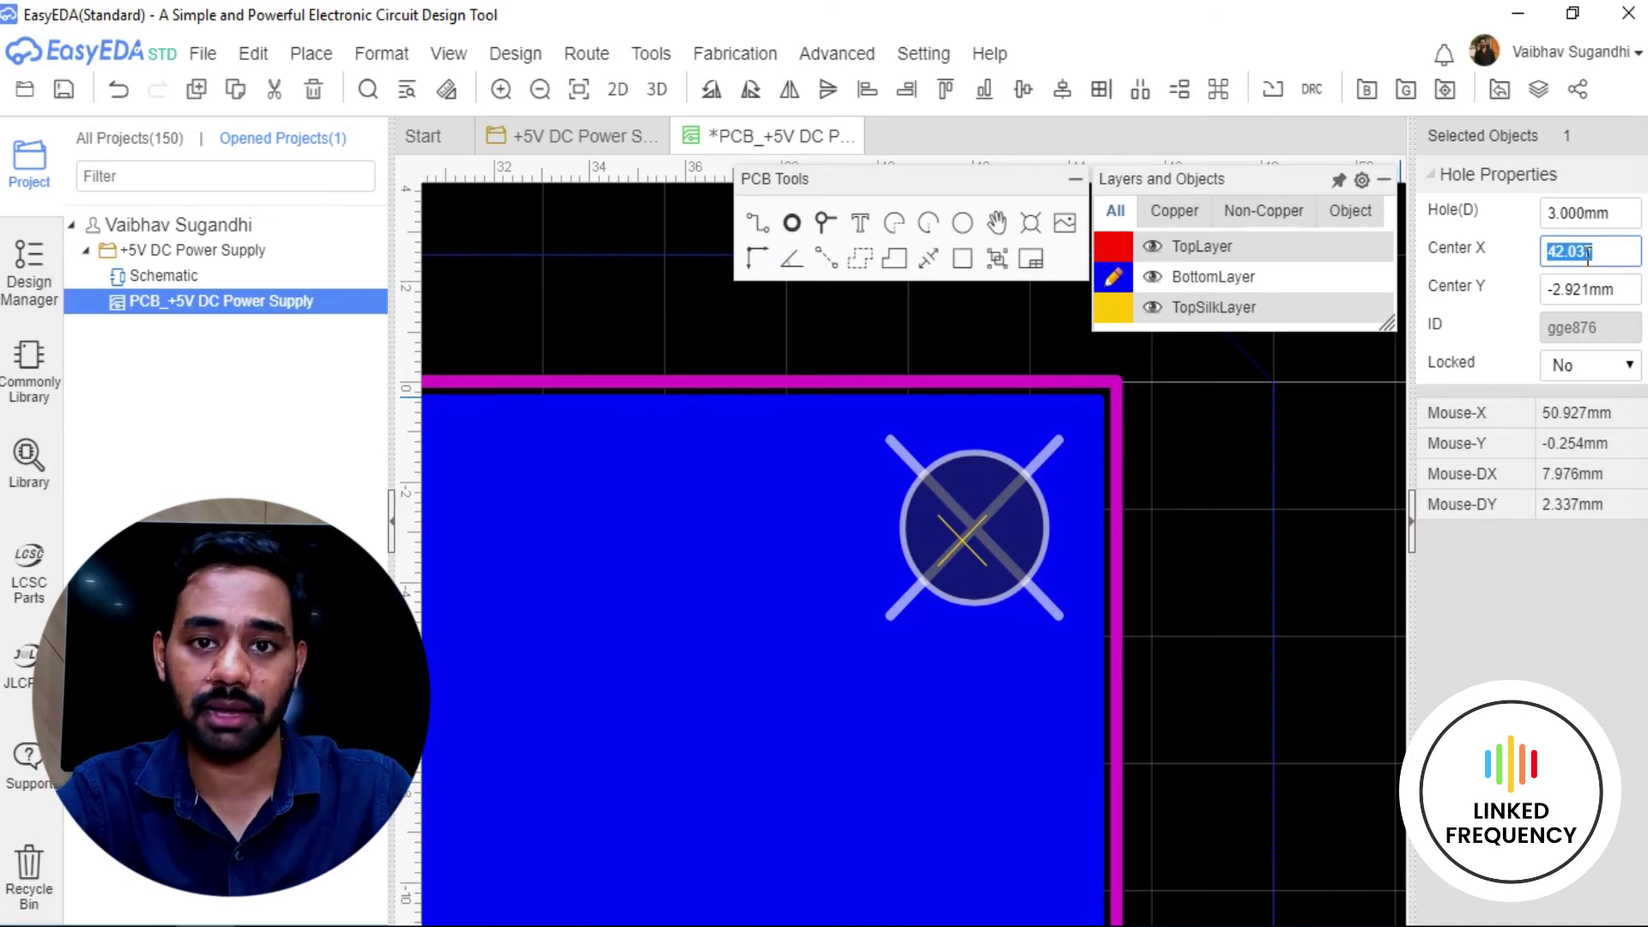
{"action": "type", "text": "42"}
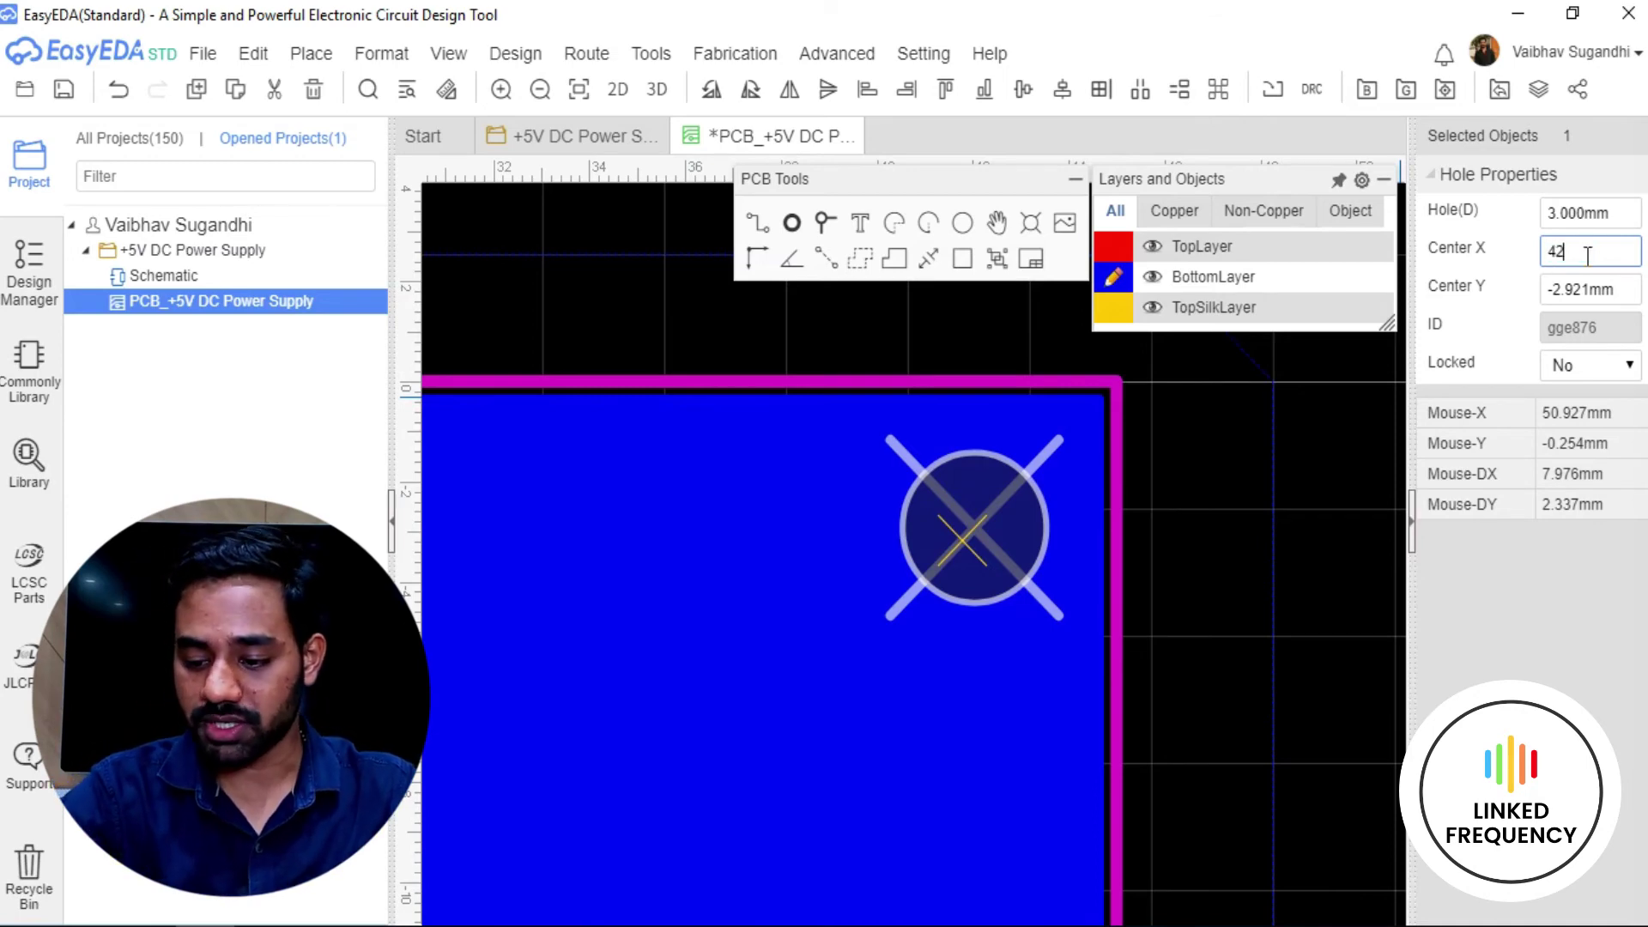
{"action": "key", "text": "Return"}
{"action": "left_click", "coordinate": [1596, 289]}
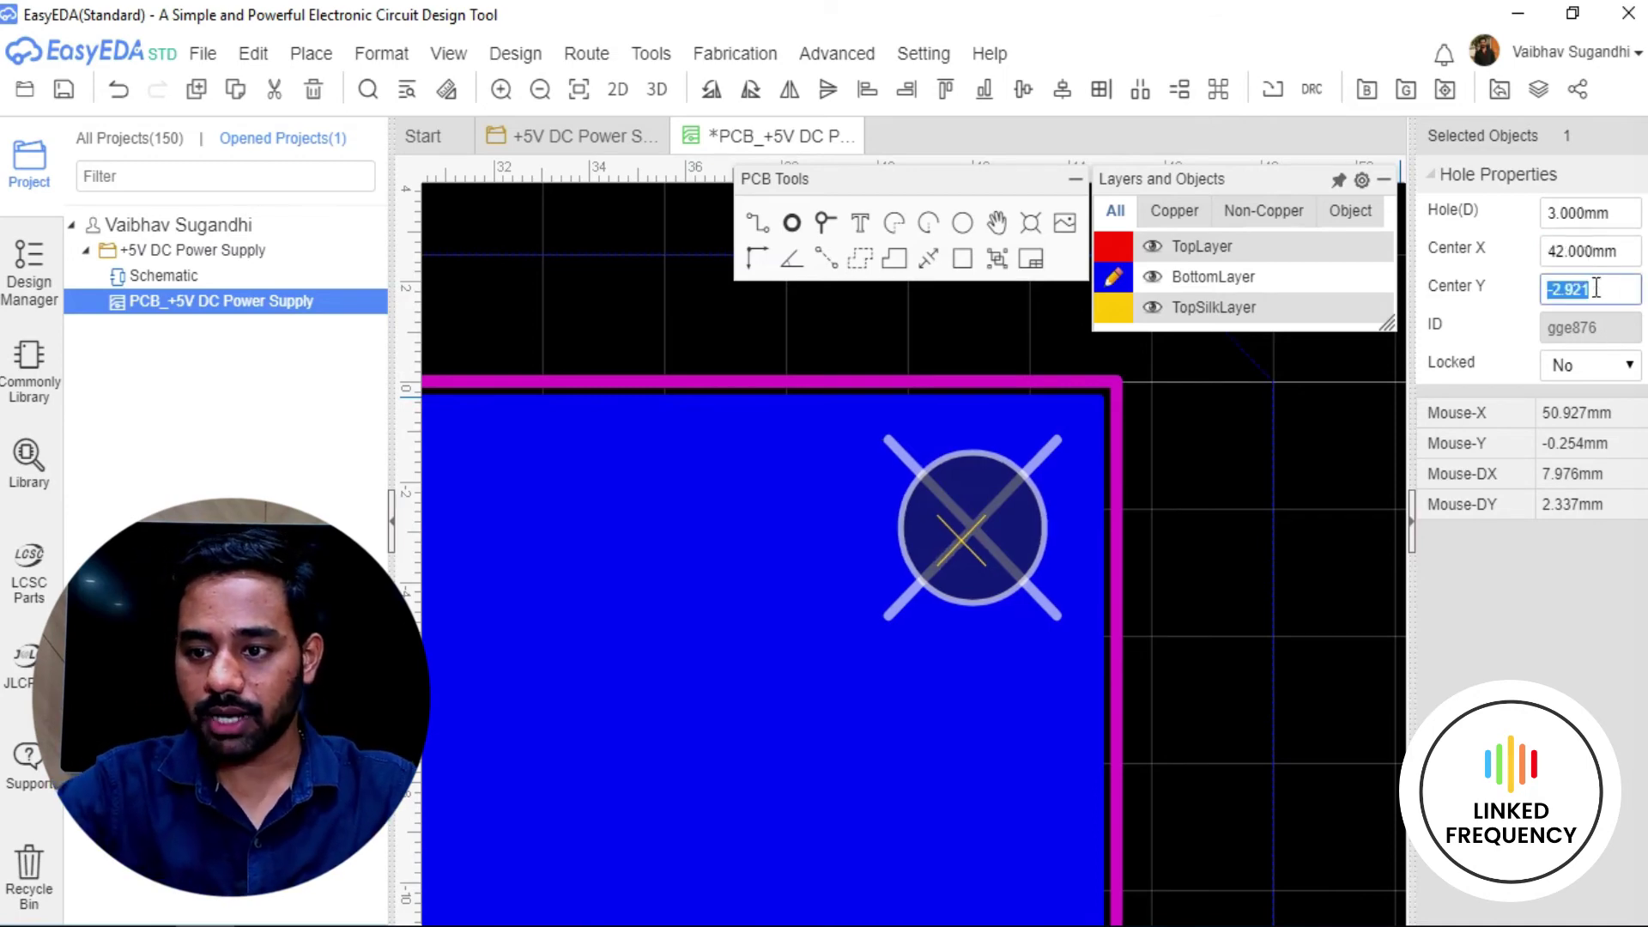
{"action": "type", "text": "-3"}
{"action": "key", "text": "Return"}
Paste a copy of the mounting hole near the board's lower-right corner, at about X 42 mm, Y -31.8 mm.
{"action": "scroll", "coordinate": [850, 474], "scroll_direction": "down", "scroll_amount": 5}
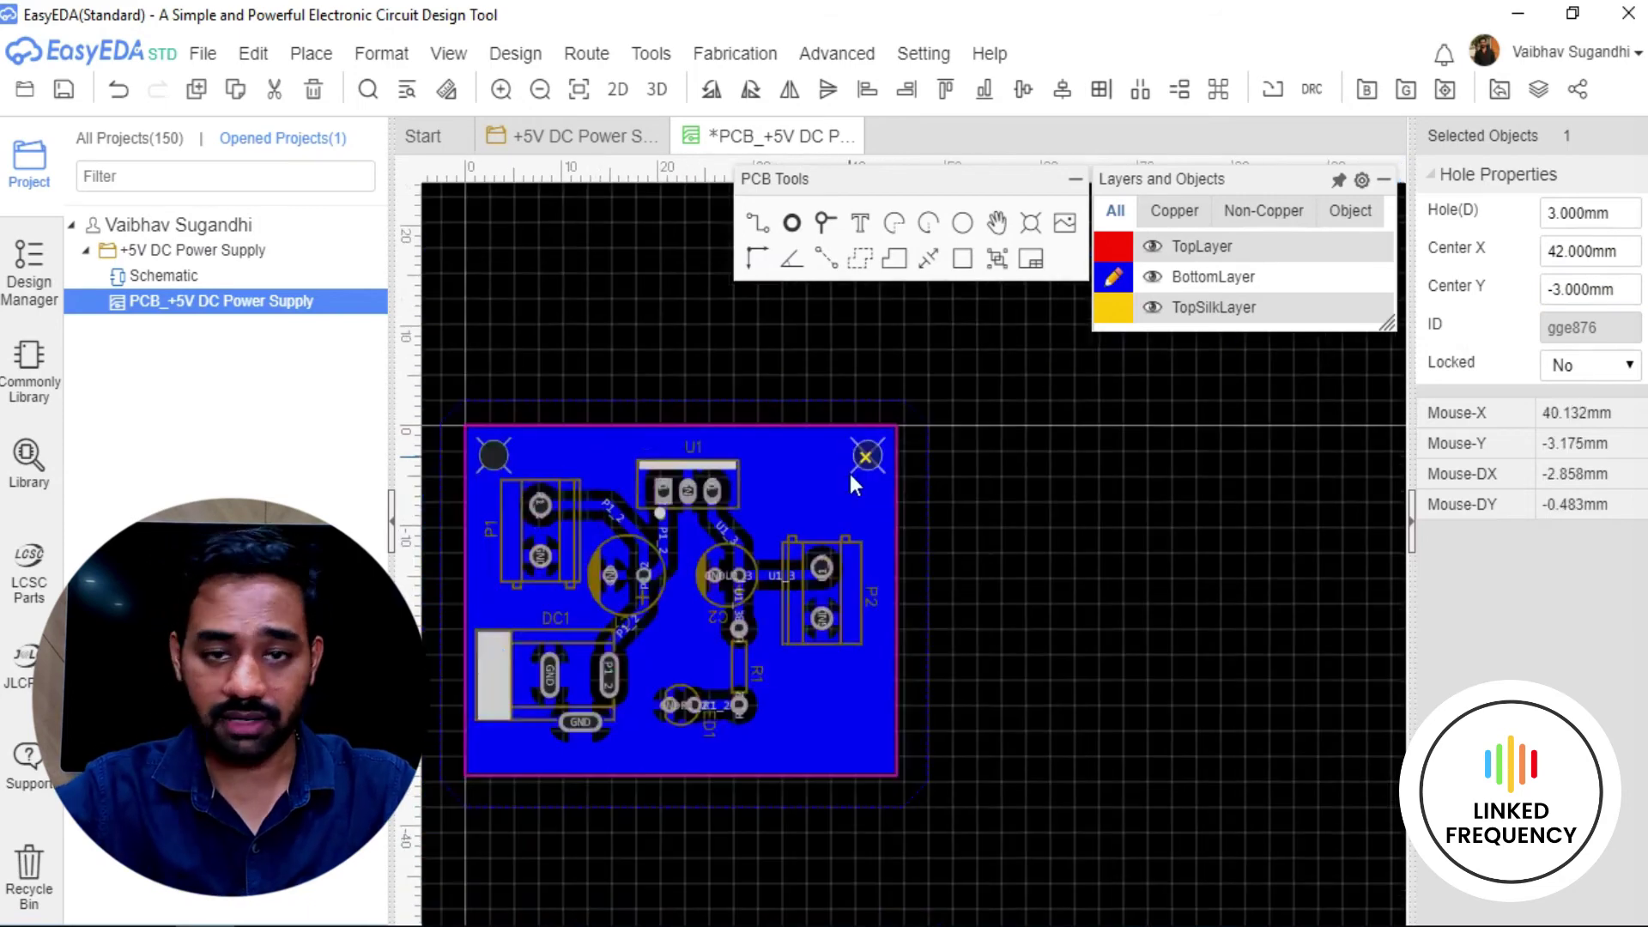
{"action": "right_click_drag", "start_coordinate": [918, 671], "coordinate": [939, 568]}
{"action": "scroll", "coordinate": [865, 644], "scroll_direction": "up", "scroll_amount": 5}
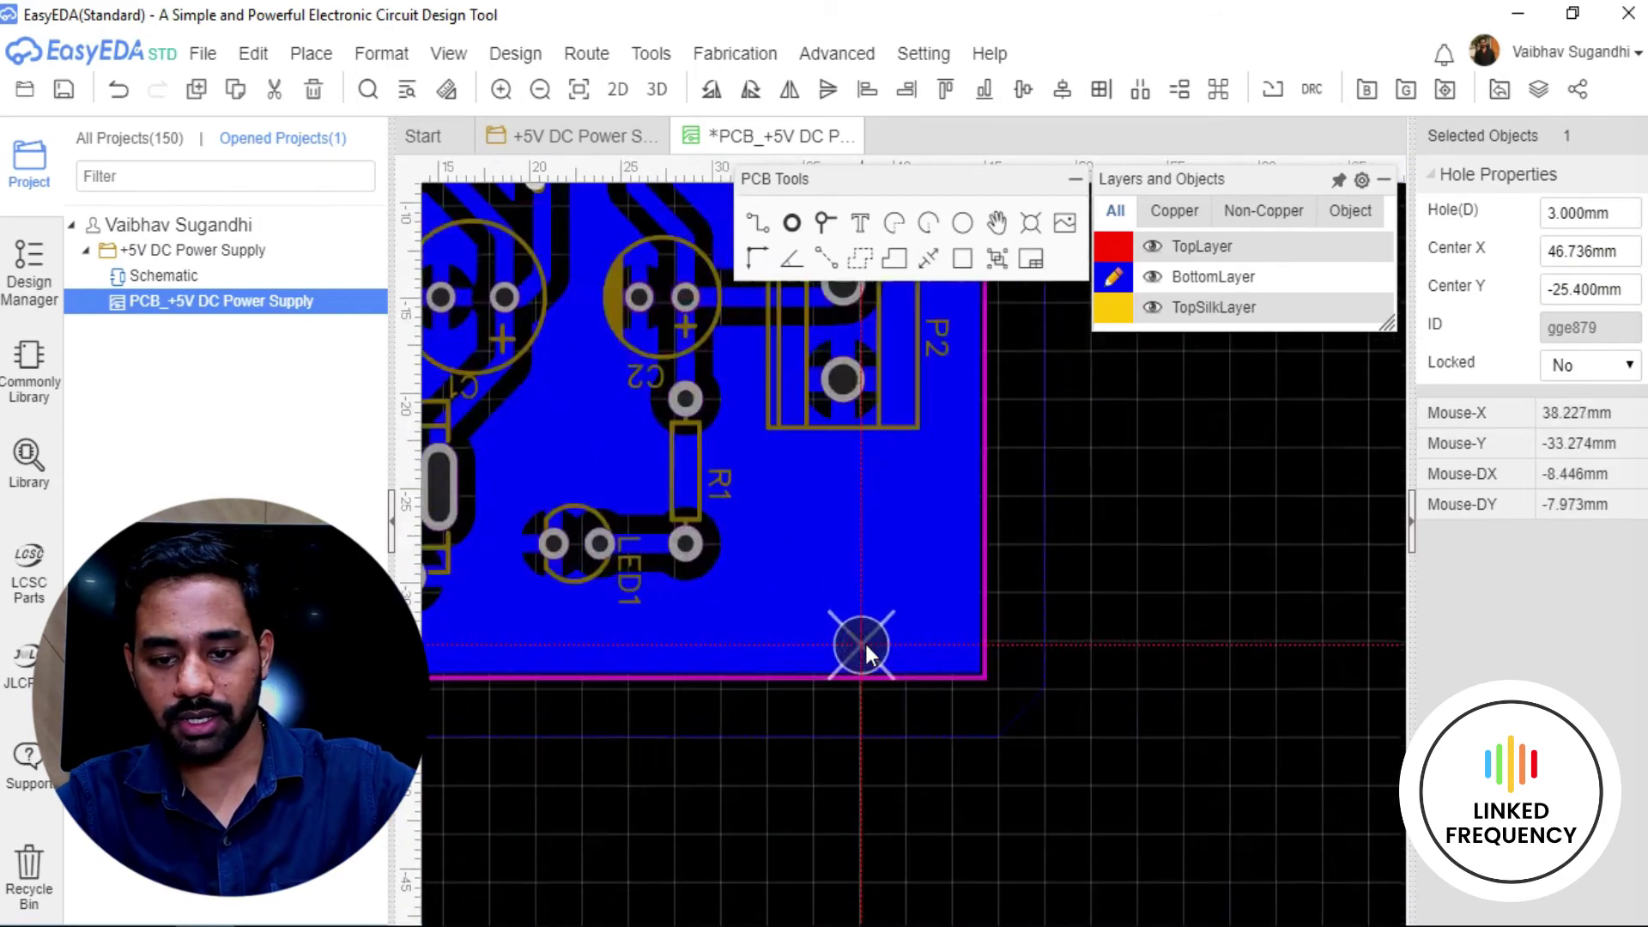
{"action": "left_click", "coordinate": [1005, 601]}
Set the lower-right hole's centre to X 42 mm, Y -32 mm.
{"action": "left_click", "coordinate": [1571, 248]}
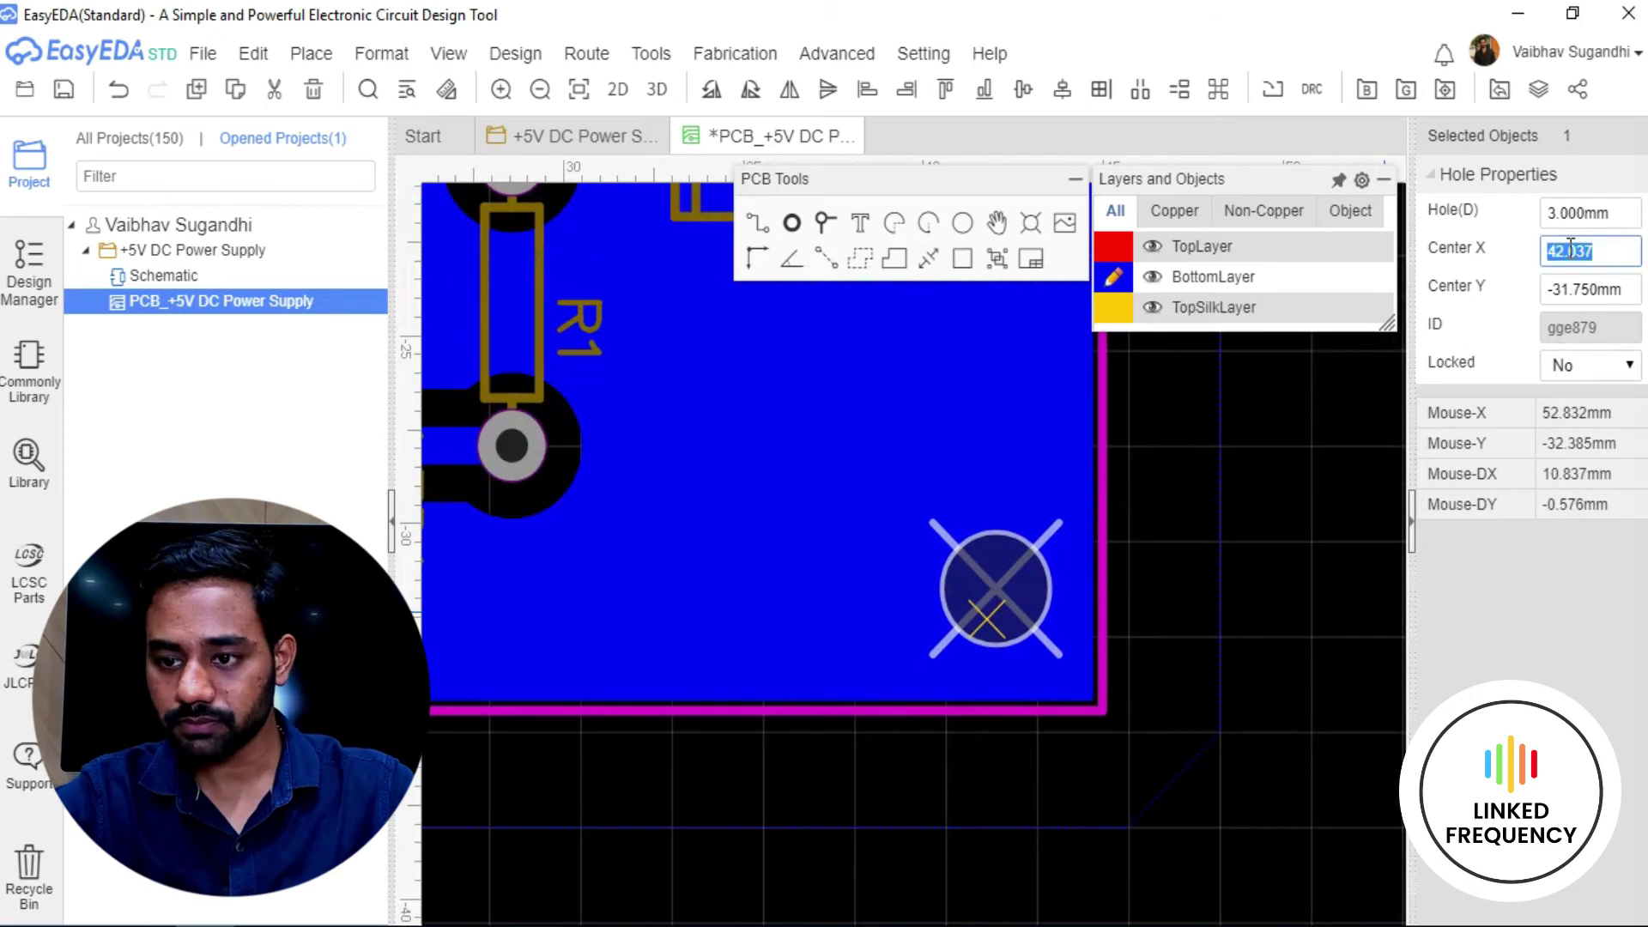
{"action": "type", "text": "42"}
{"action": "key", "text": "Return"}
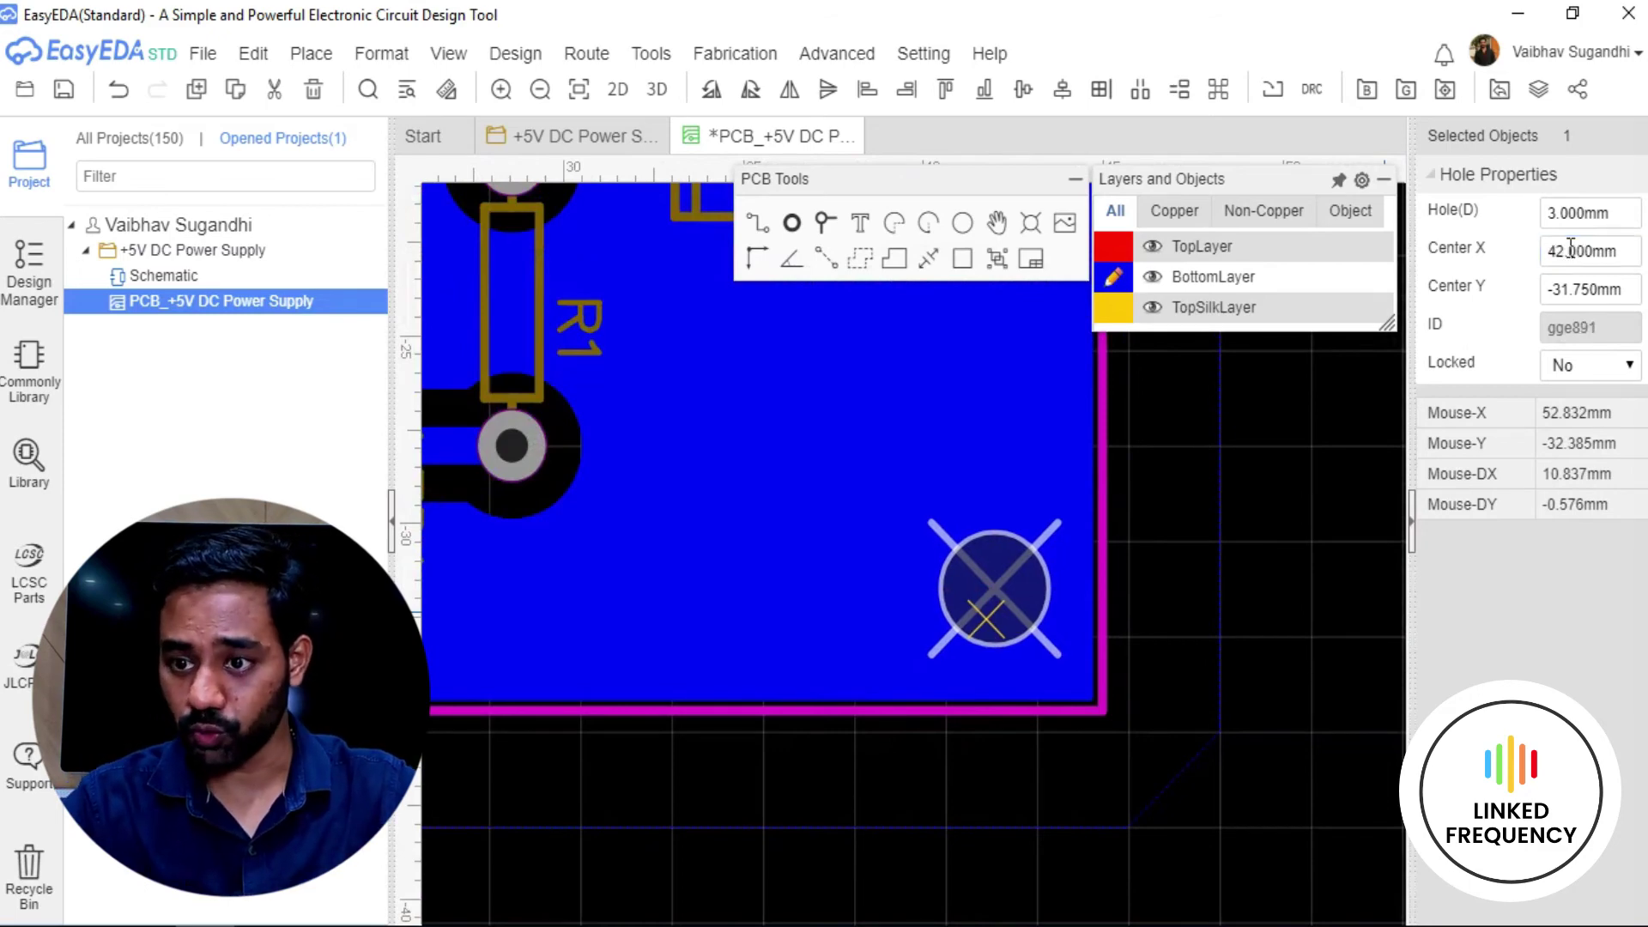
{"action": "left_click", "coordinate": [1622, 284]}
{"action": "type", "text": "-32"}
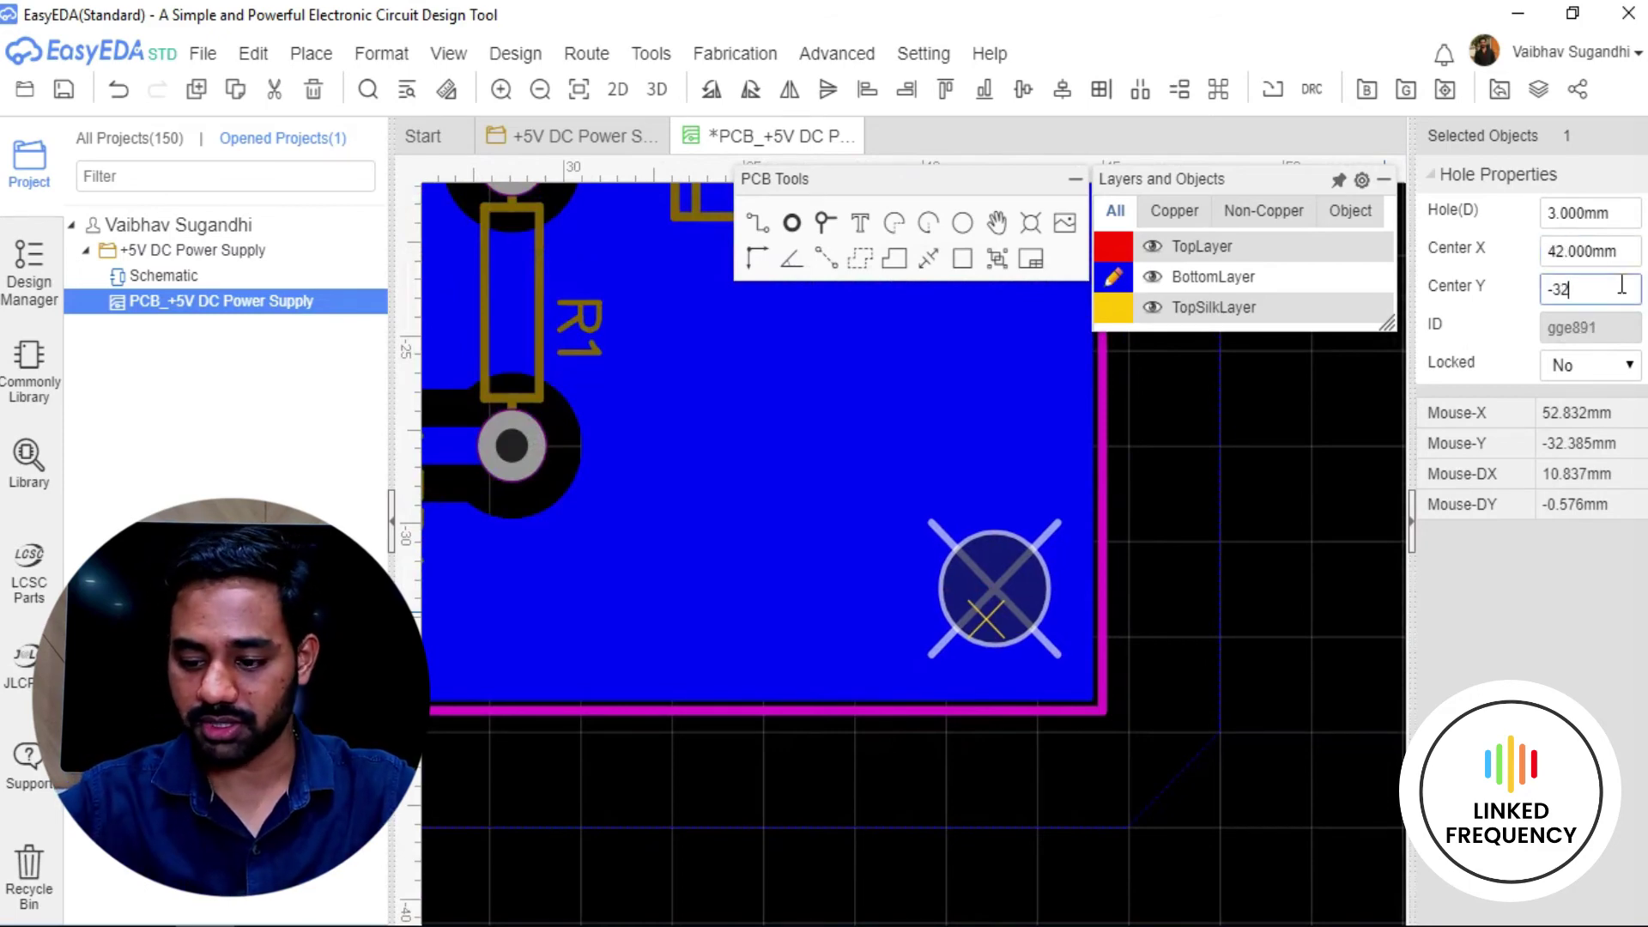
{"action": "key", "text": "Return"}
Paste another copy of the hole near the board's lower-left corner, at about X 2.9 mm, Y -32.4 mm.
{"action": "scroll", "coordinate": [795, 682], "scroll_direction": "down", "scroll_amount": 5}
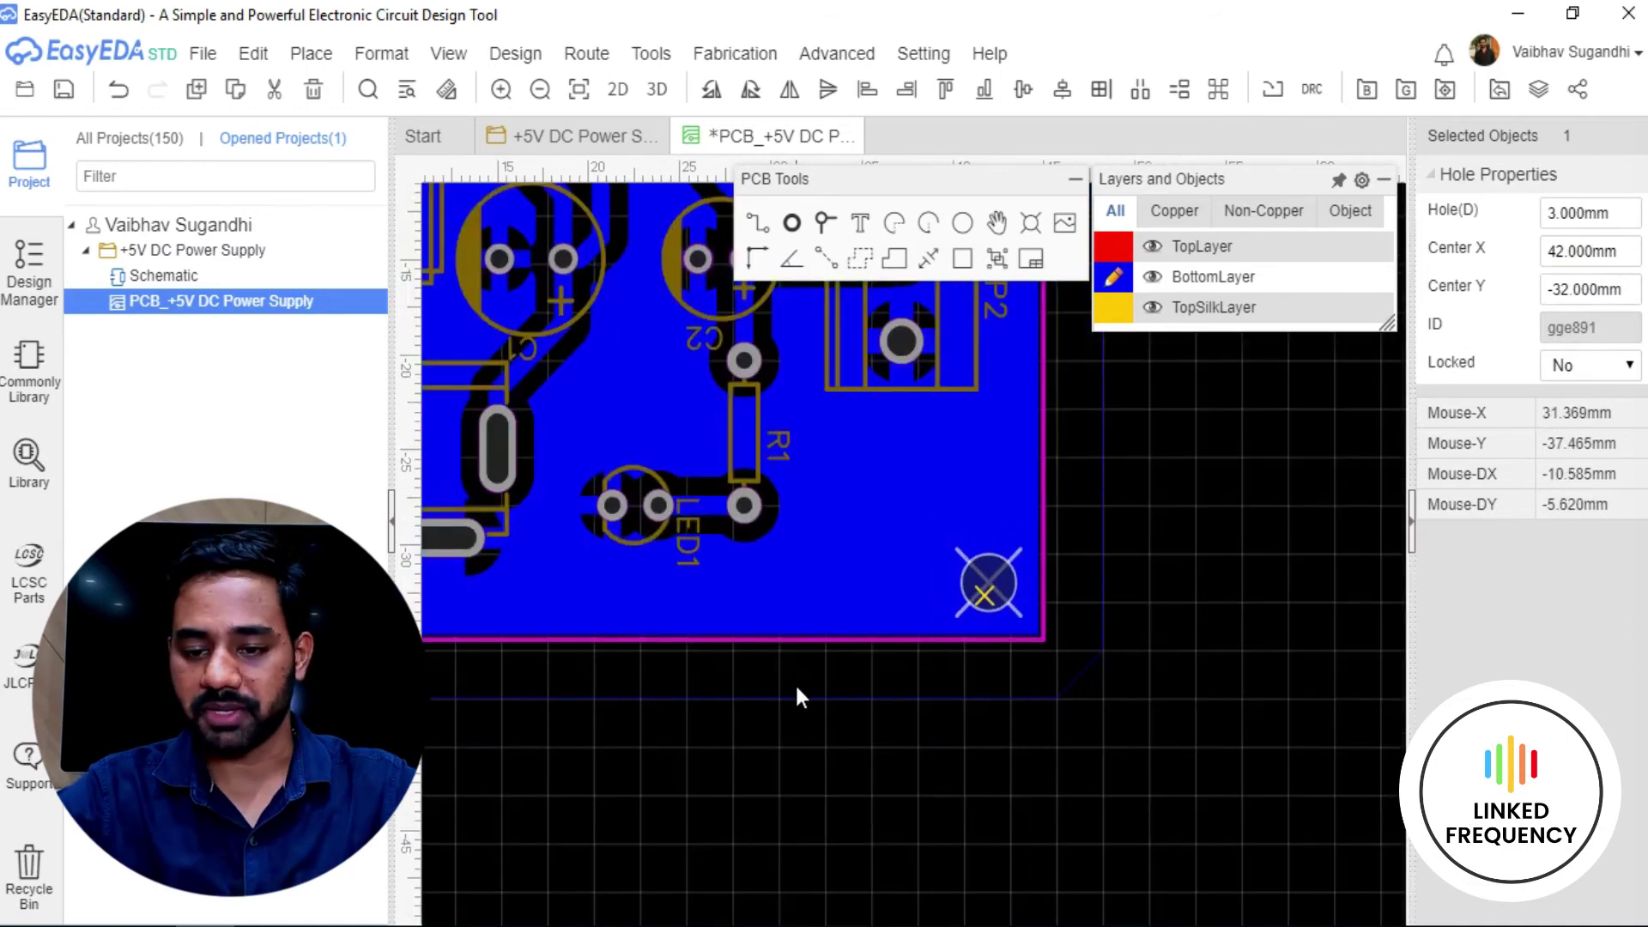
{"action": "scroll", "coordinate": [850, 735], "scroll_direction": "up", "scroll_amount": 5}
{"action": "key", "text": "ctrl+v"}
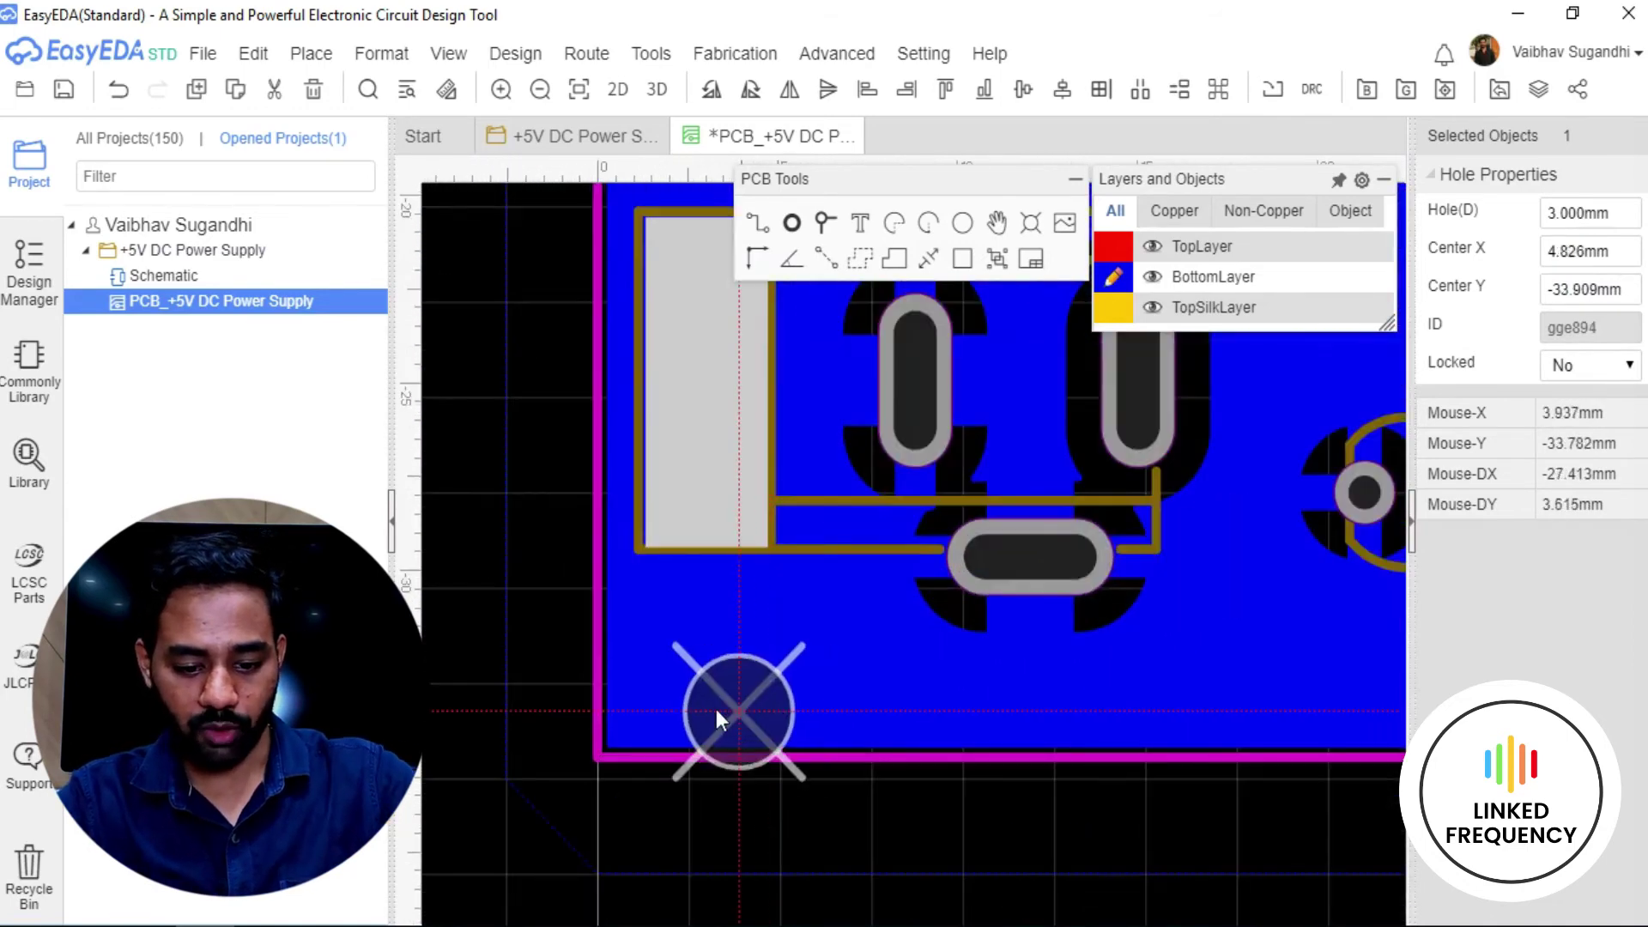
{"action": "left_click", "coordinate": [703, 659]}
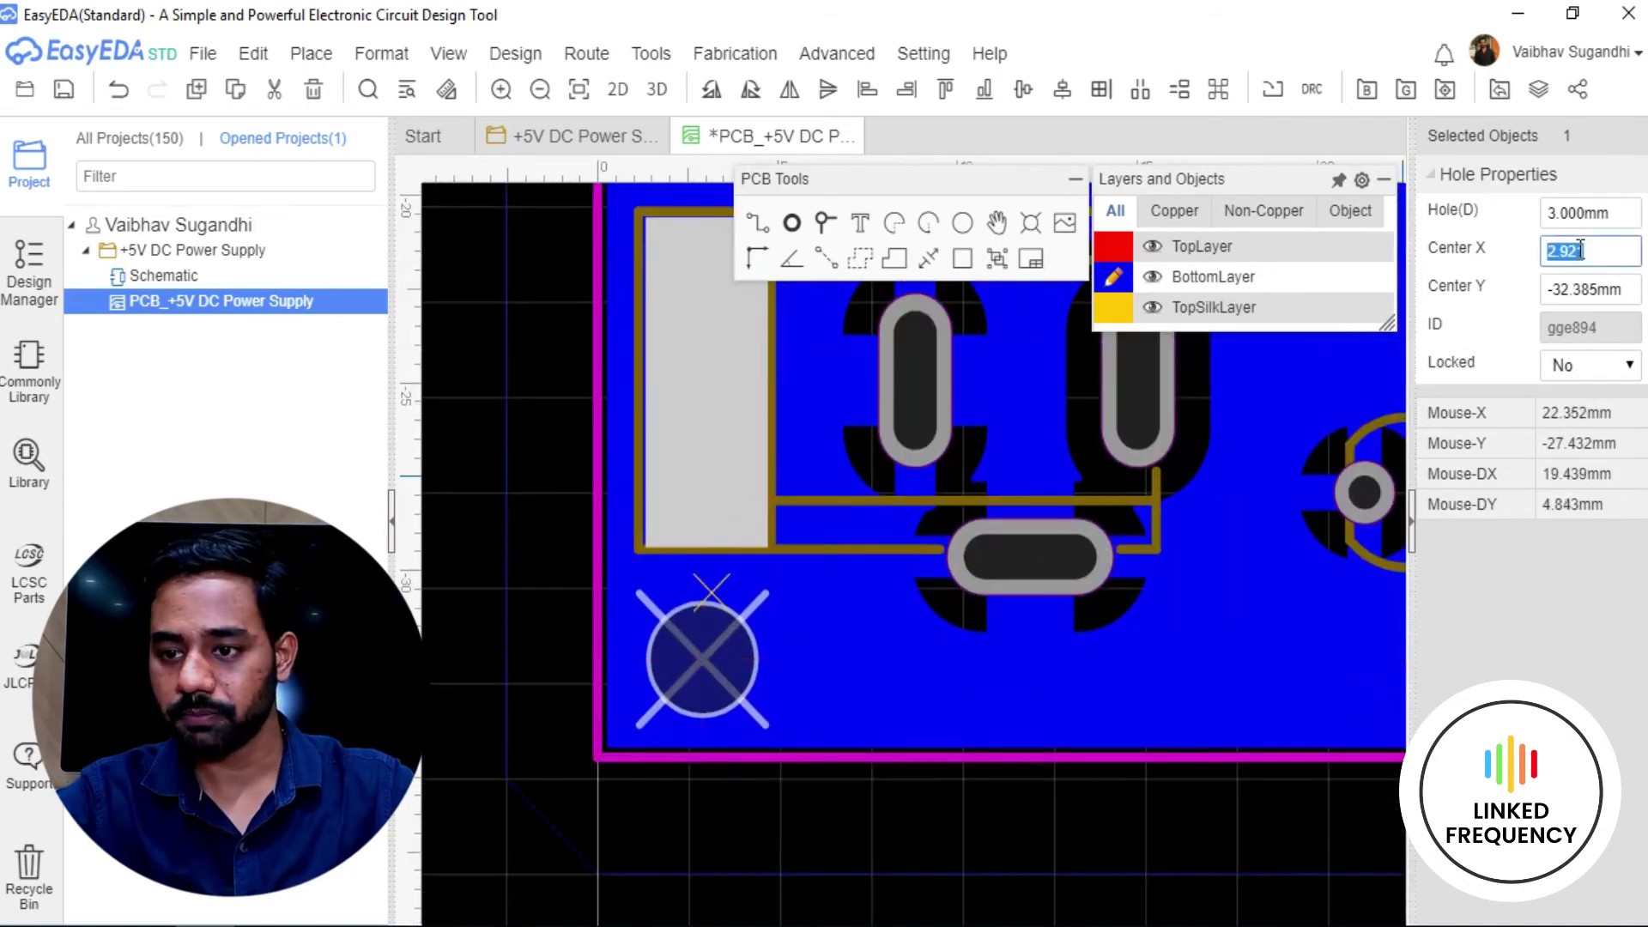
Set the lower-left hole's centre to X 3 mm, Y -32 mm.
{"action": "type", "text": "3"}
{"action": "key", "text": "Return"}
{"action": "triple_click", "coordinate": [1554, 301]}
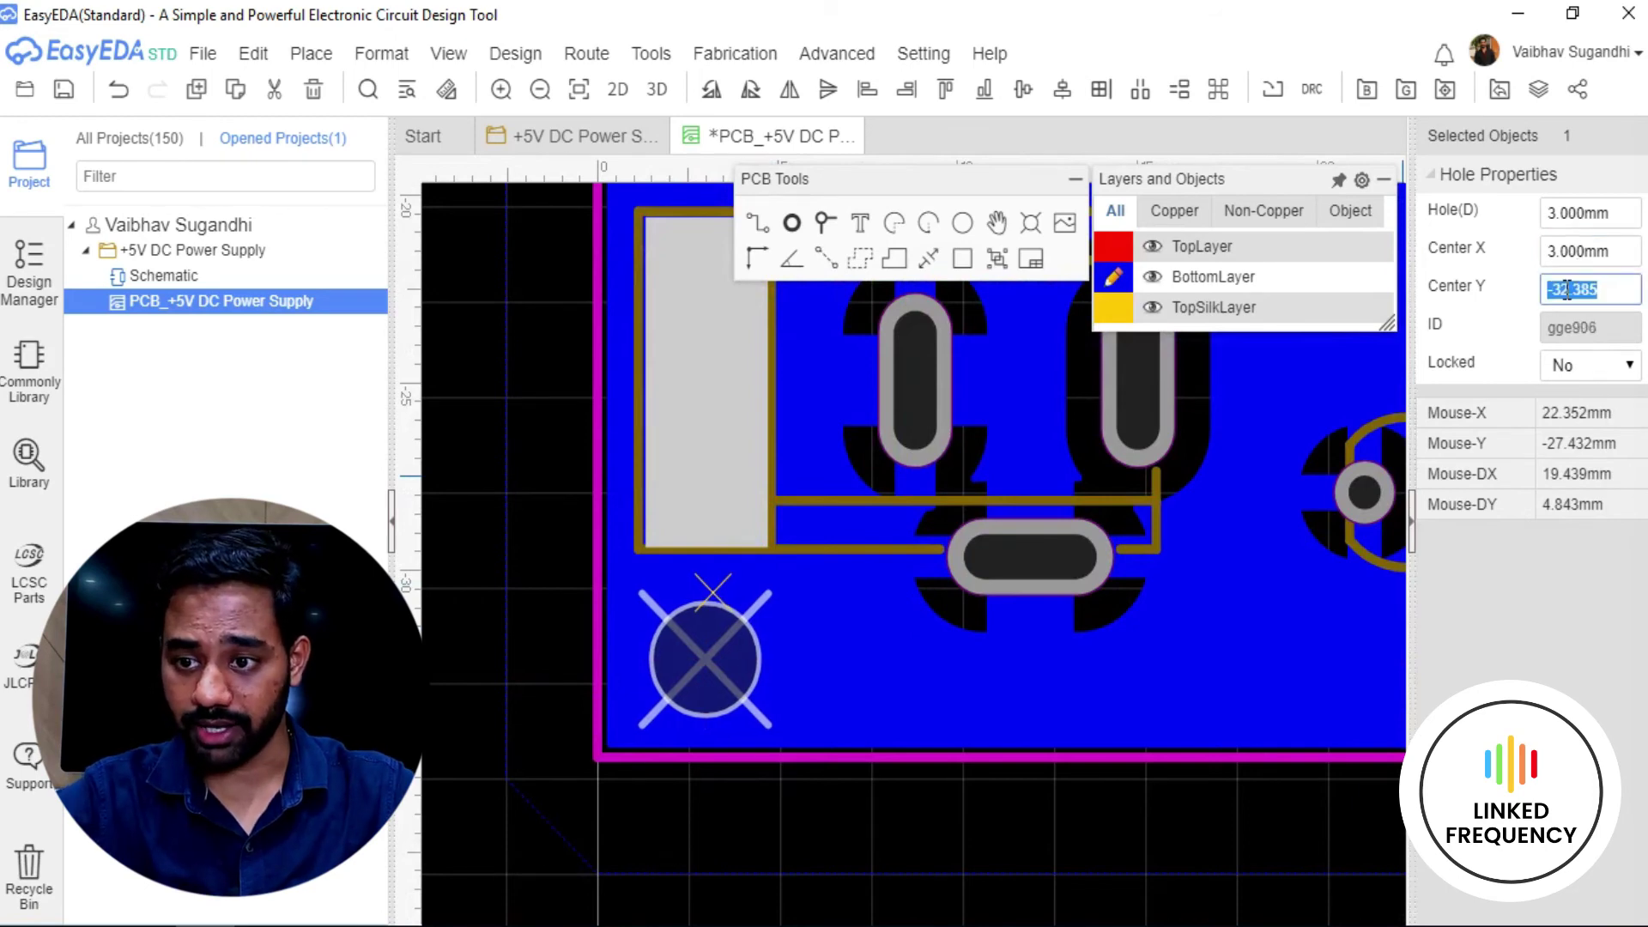
{"action": "type", "text": "-32"}
{"action": "key", "text": "Return"}
Set the fill style of the bottom-layer GND copper area to No Solid.
{"action": "scroll", "coordinate": [1109, 498], "scroll_direction": "down", "scroll_amount": 5}
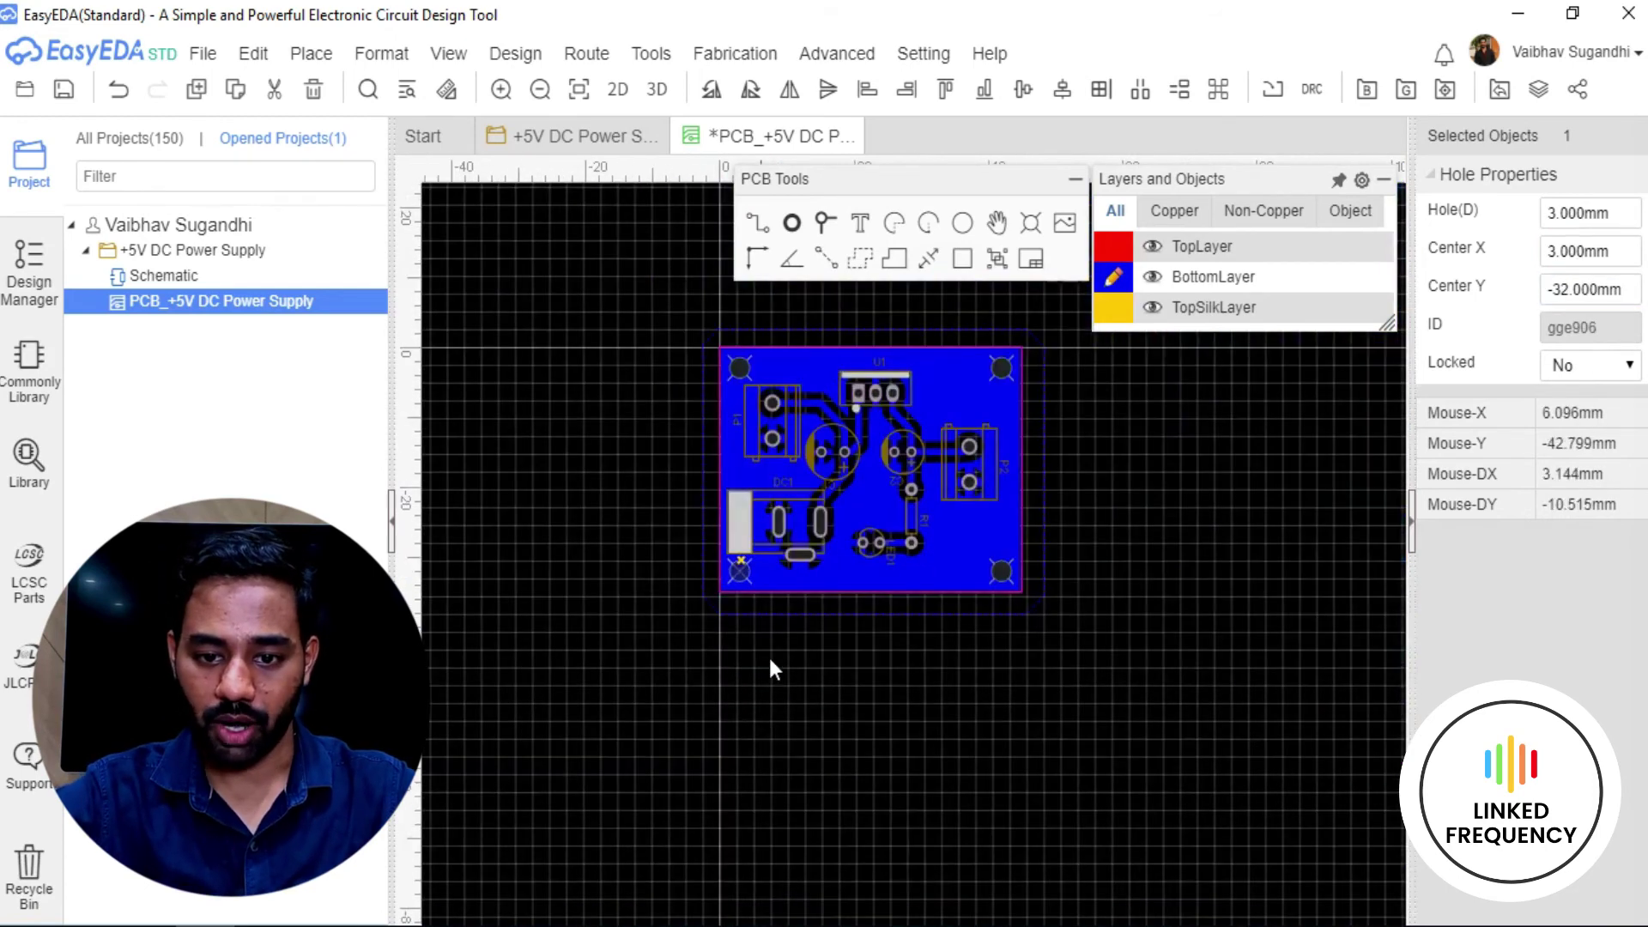
{"action": "right_click_drag", "start_coordinate": [769, 655], "coordinate": [766, 766]}
{"action": "scroll", "coordinate": [661, 681], "scroll_direction": "up", "scroll_amount": 3}
{"action": "scroll", "coordinate": [709, 681], "scroll_direction": "down", "scroll_amount": 1}
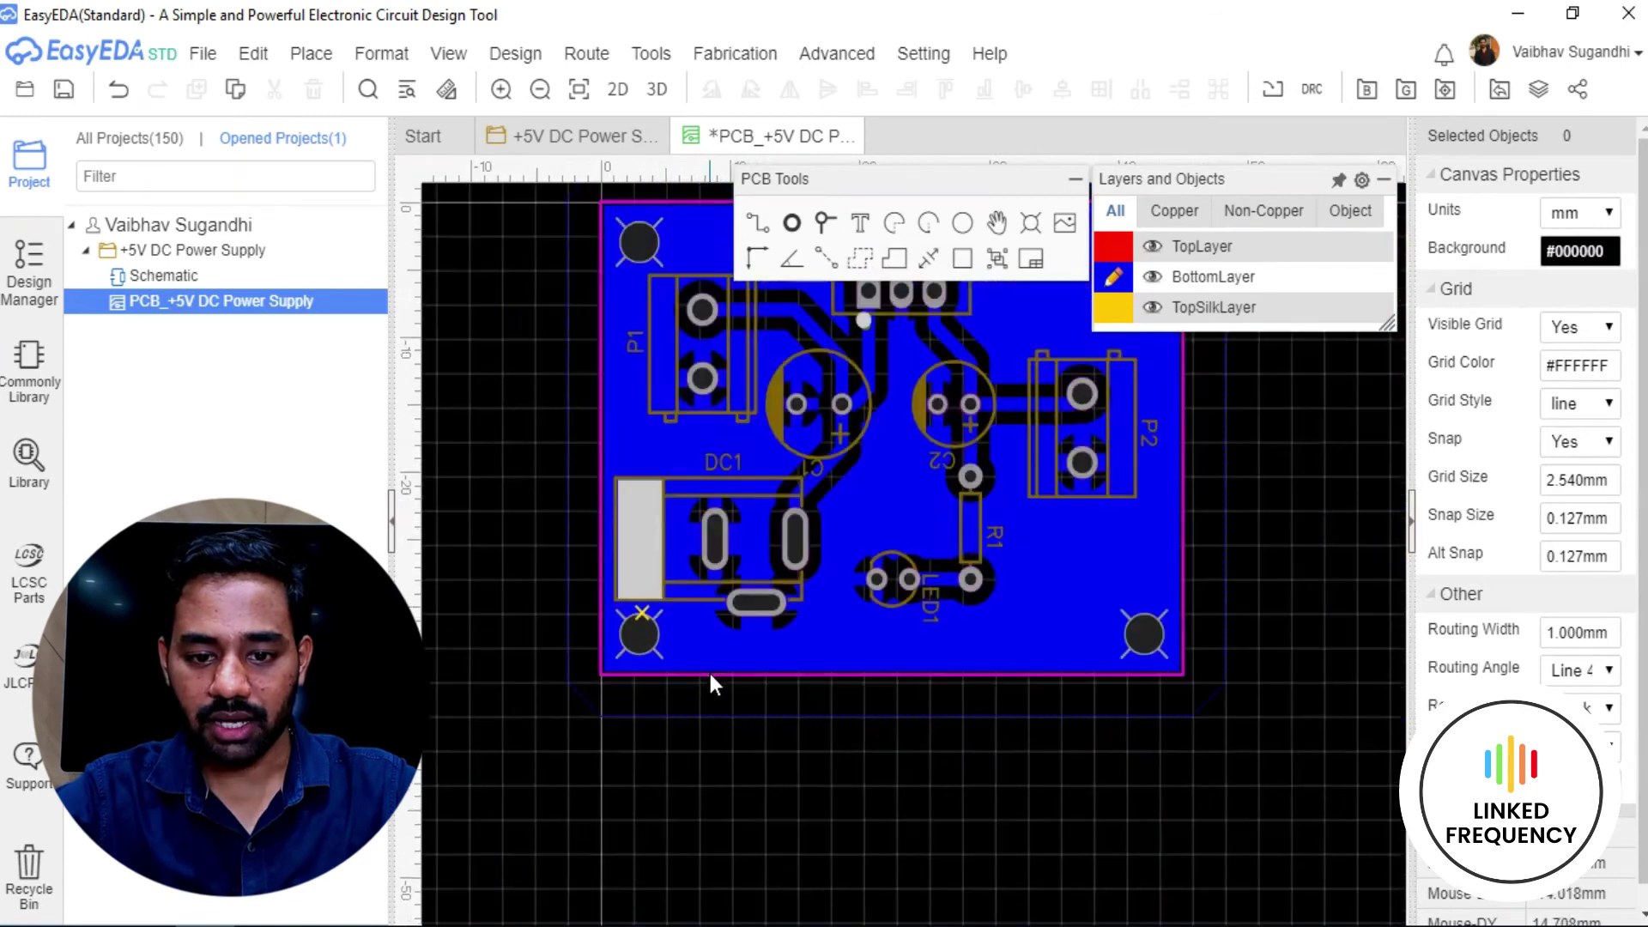
{"action": "right_click_drag", "start_coordinate": [710, 681], "coordinate": [711, 755]}
{"action": "left_click", "coordinate": [698, 779]}
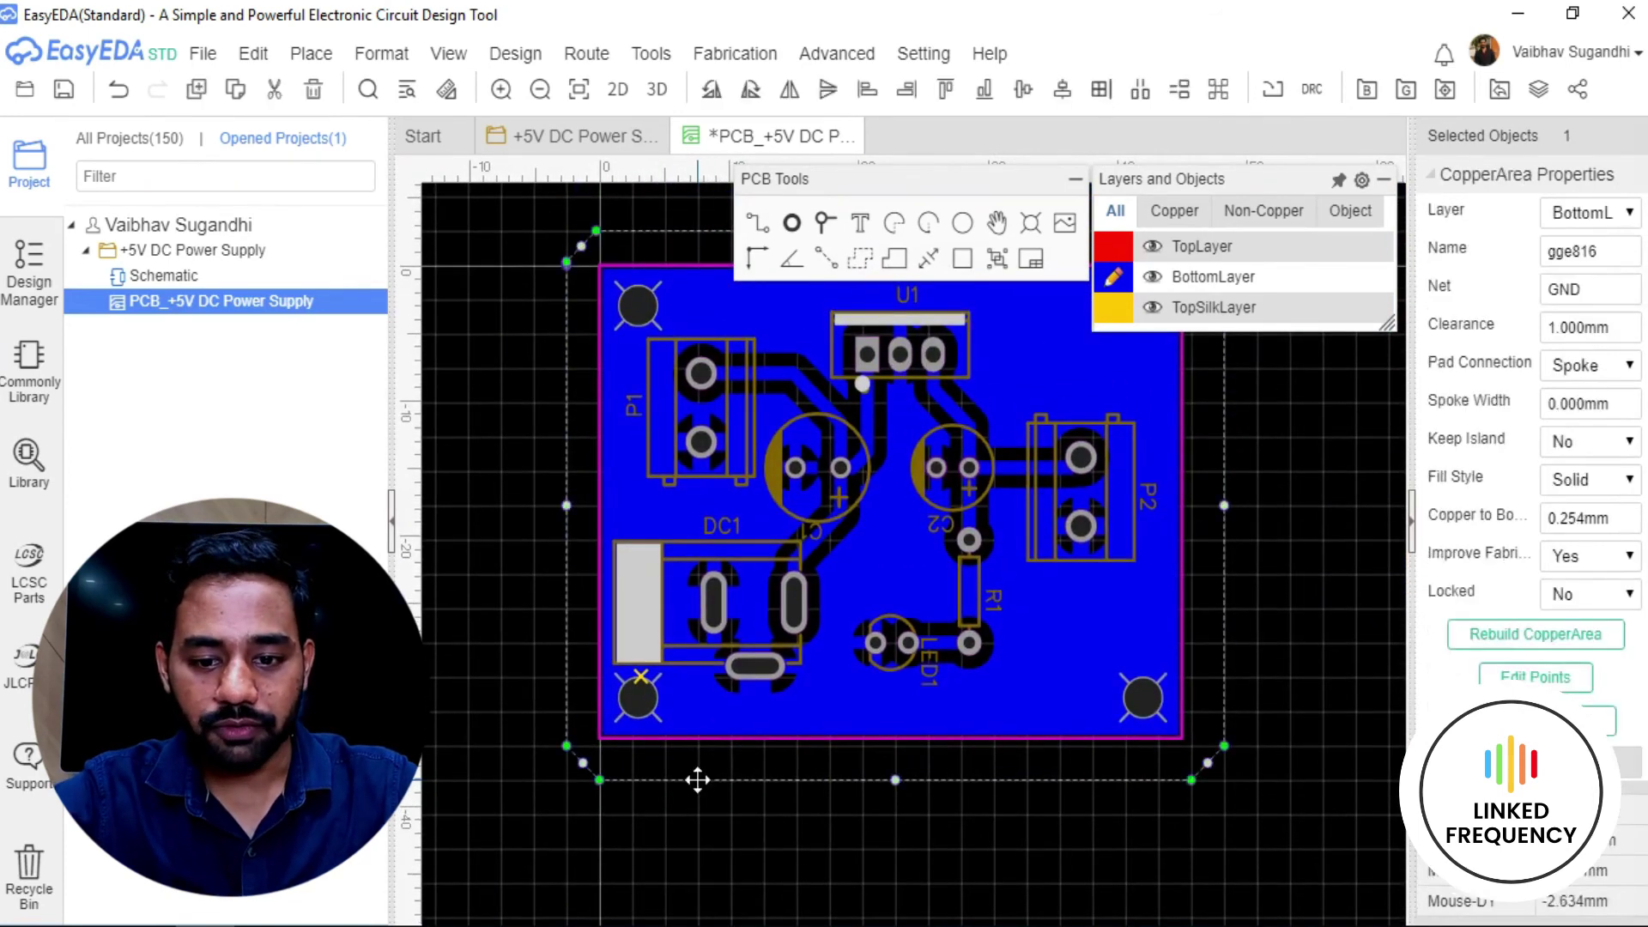
{"action": "scroll", "coordinate": [649, 714], "scroll_direction": "up", "scroll_amount": 3}
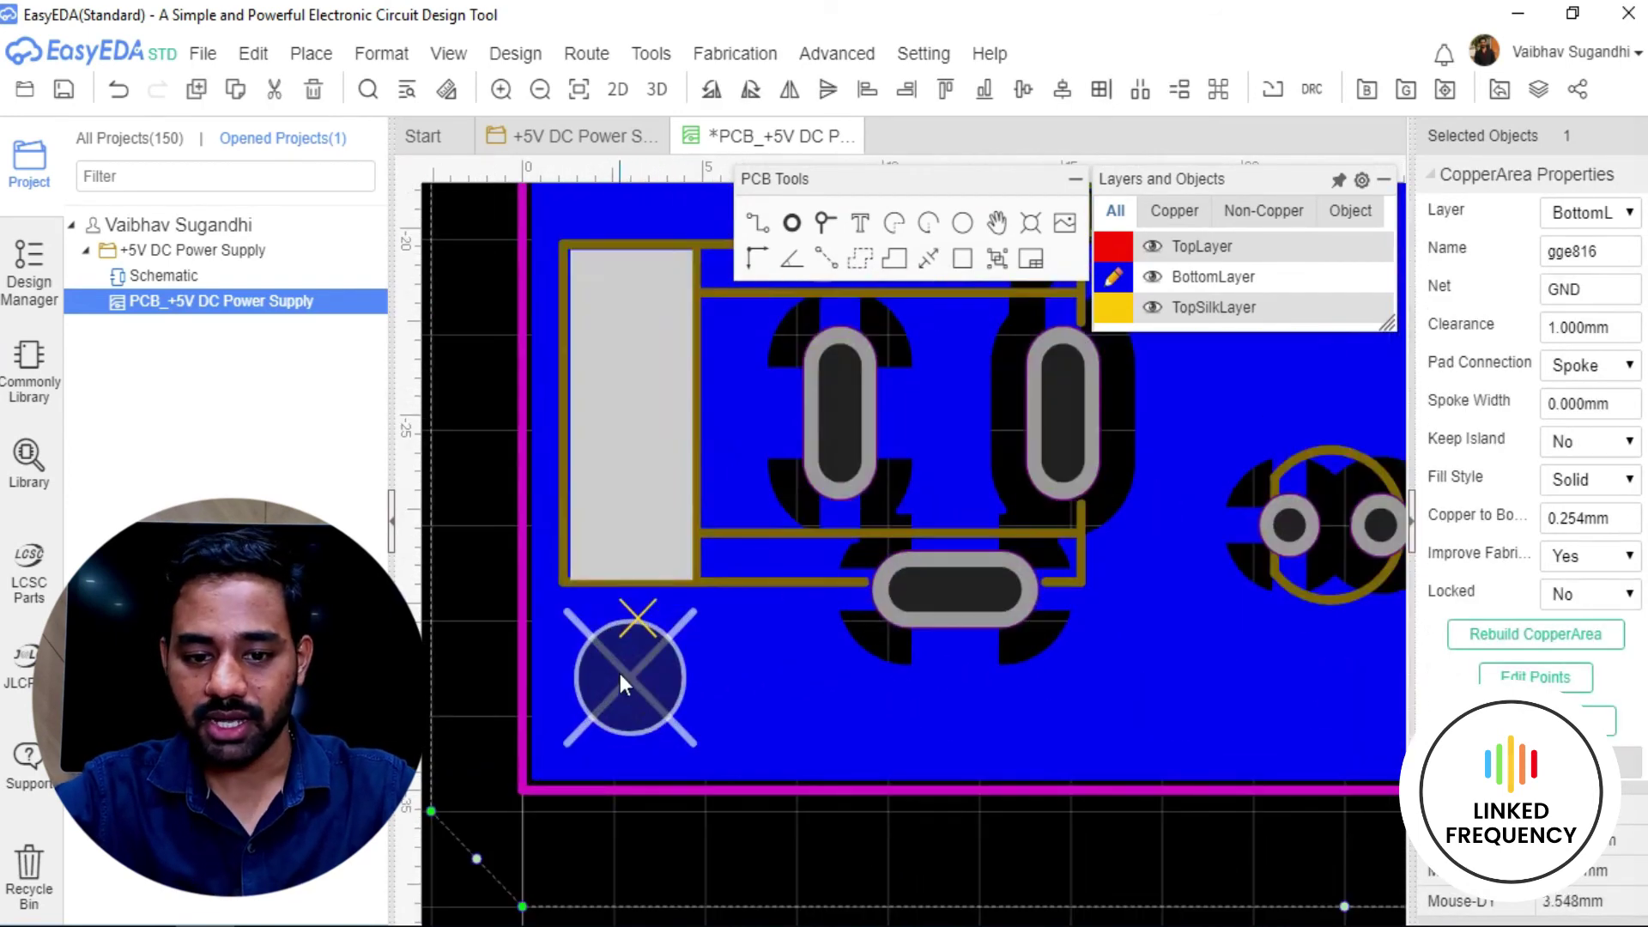
{"action": "scroll", "coordinate": [640, 569], "scroll_direction": "up", "scroll_amount": 1}
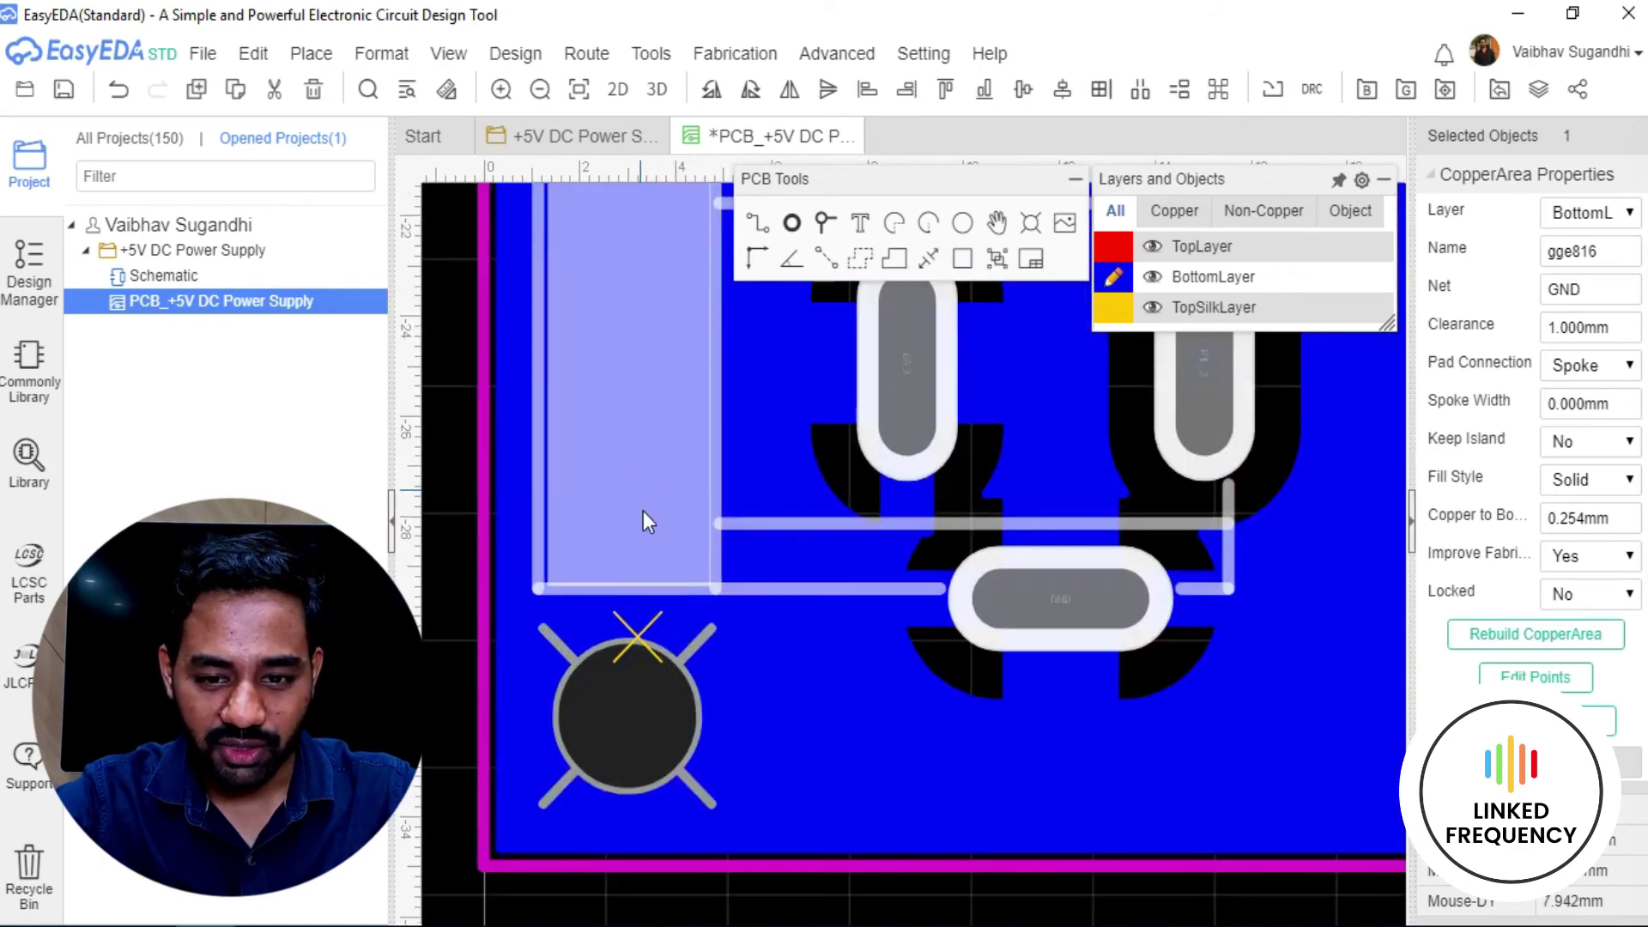
{"action": "scroll", "coordinate": [644, 506], "scroll_direction": "down", "scroll_amount": 3}
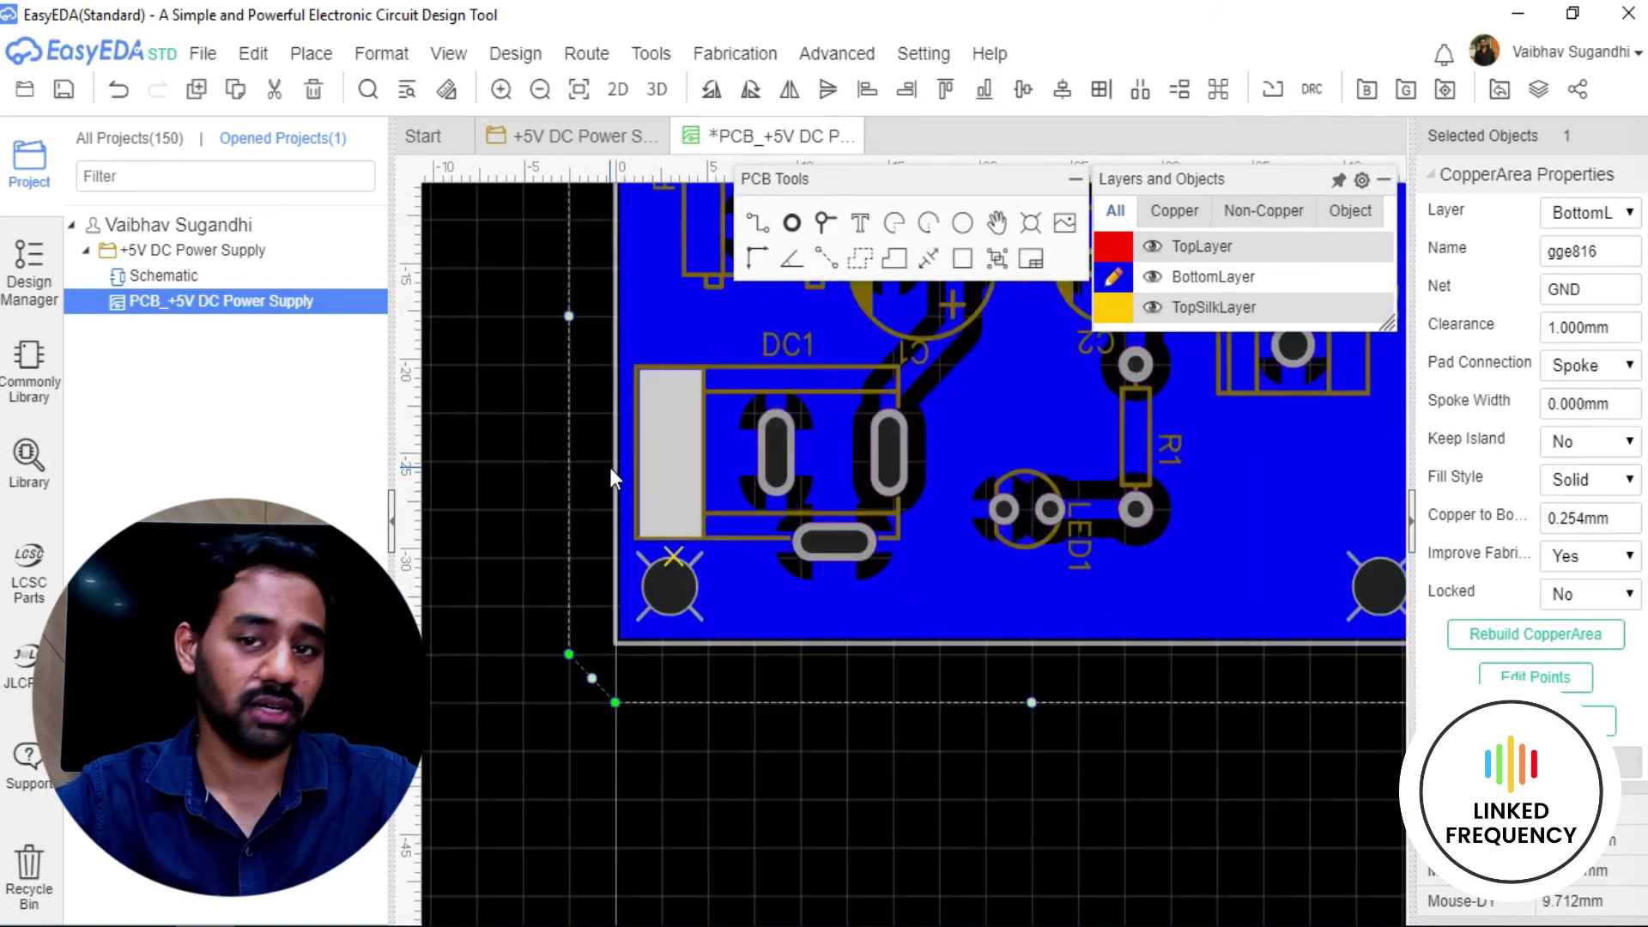
{"action": "scroll", "coordinate": [1041, 777], "scroll_direction": "up", "scroll_amount": 1}
{"action": "scroll", "coordinate": [975, 813], "scroll_direction": "down", "scroll_amount": 1}
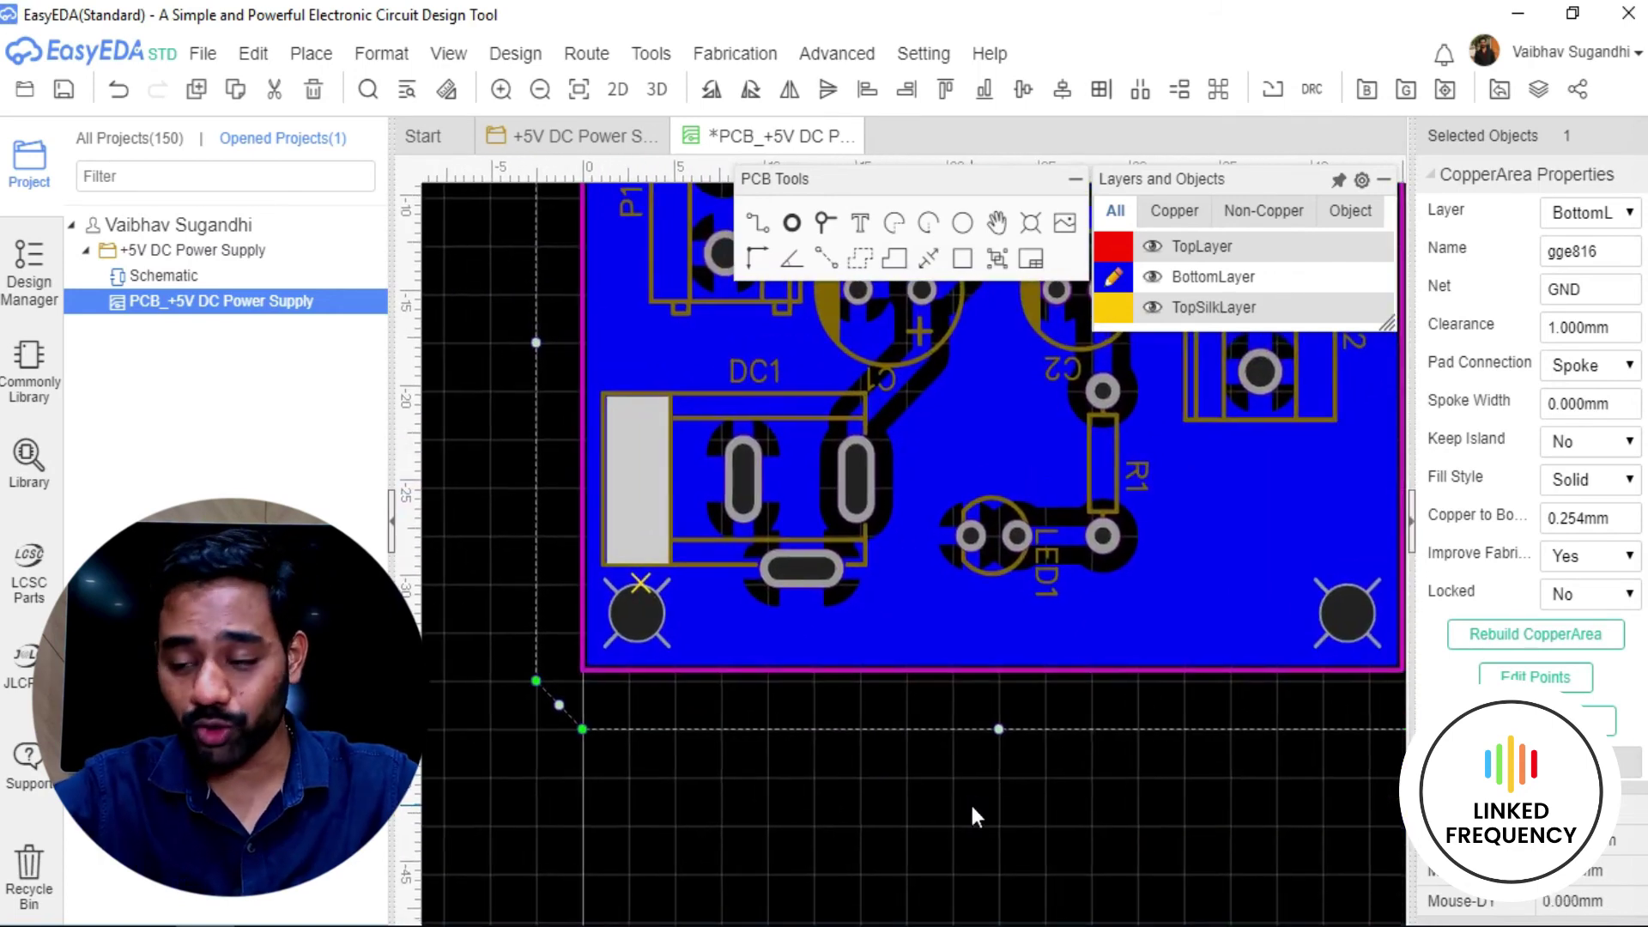
{"action": "left_click", "coordinate": [1580, 479]}
{"action": "left_click", "coordinate": [1580, 564]}
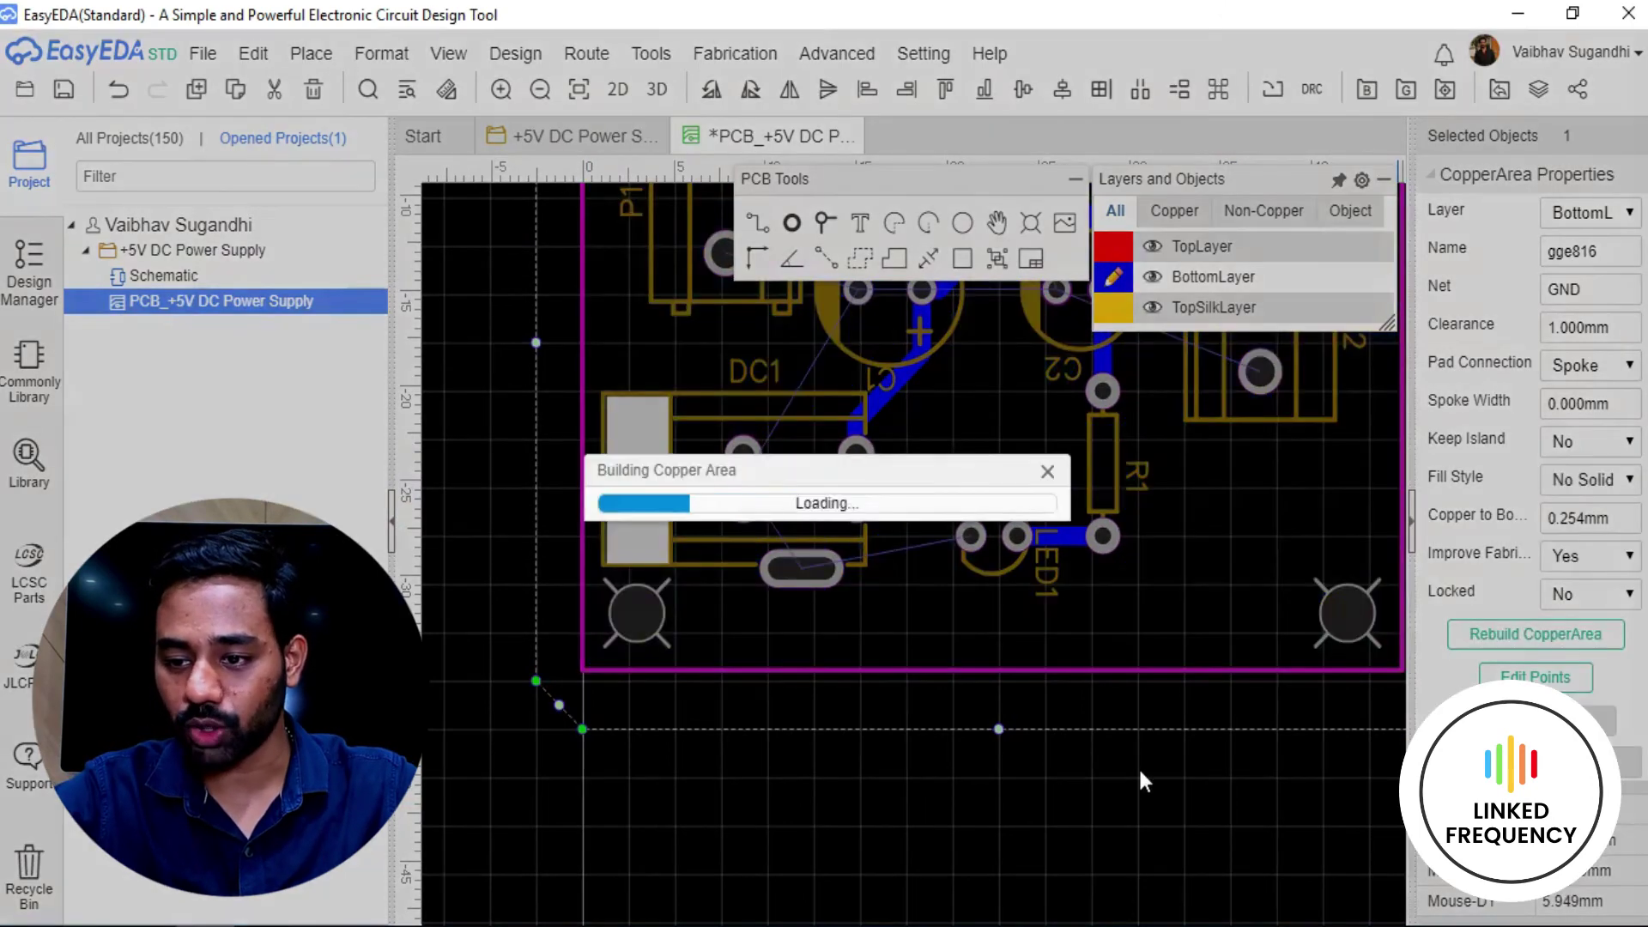
Move the DC1 jack slightly up, away from the lower-left mounting hole, to about Y -26.5 mm.
{"action": "scroll", "coordinate": [734, 741], "scroll_direction": "down", "scroll_amount": 2}
{"action": "scroll", "coordinate": [688, 715], "scroll_direction": "up", "scroll_amount": 6}
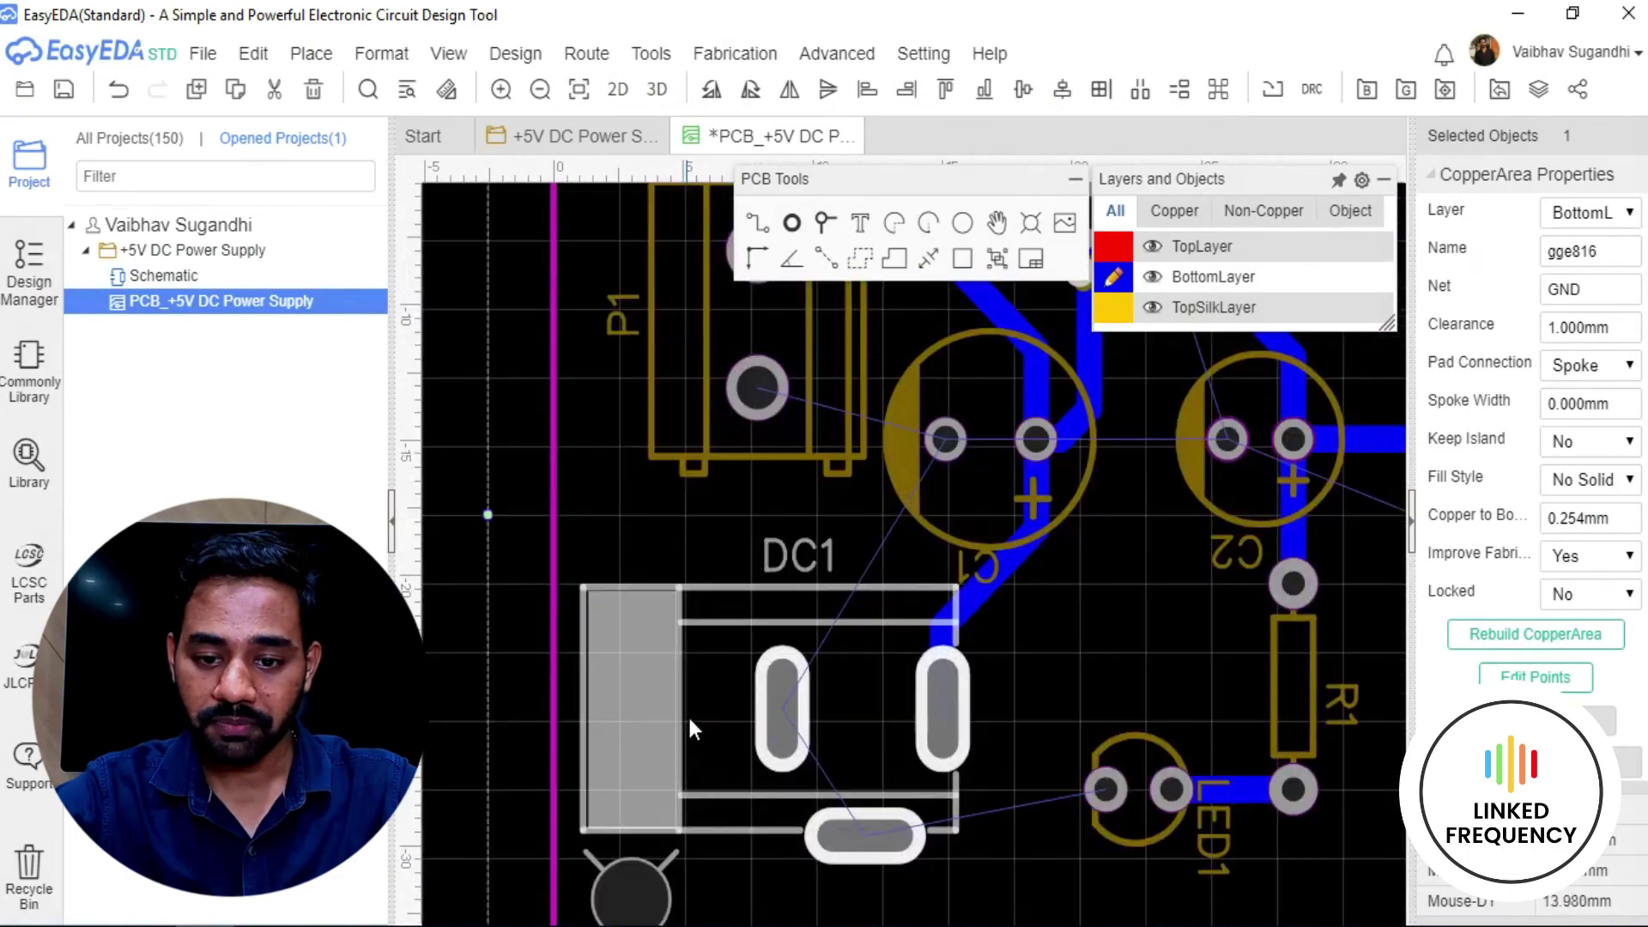
{"action": "left_click", "coordinate": [703, 786]}
{"action": "scroll", "coordinate": [702, 784], "scroll_direction": "down", "scroll_amount": 5}
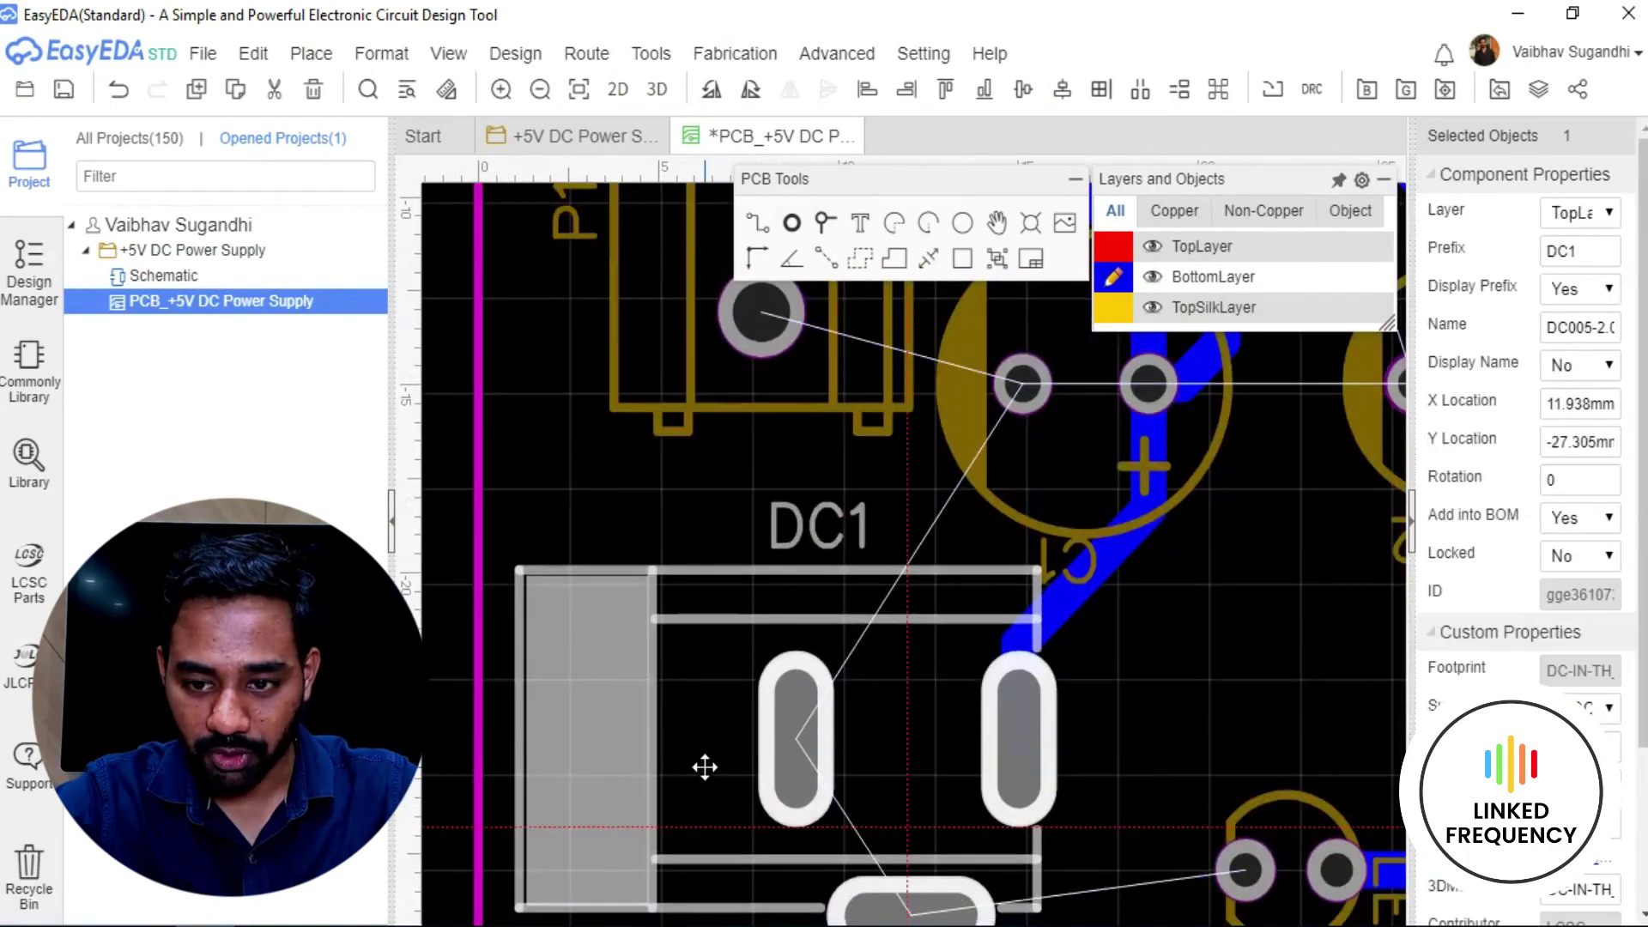
{"action": "scroll", "coordinate": [635, 794], "scroll_direction": "up", "scroll_amount": 5}
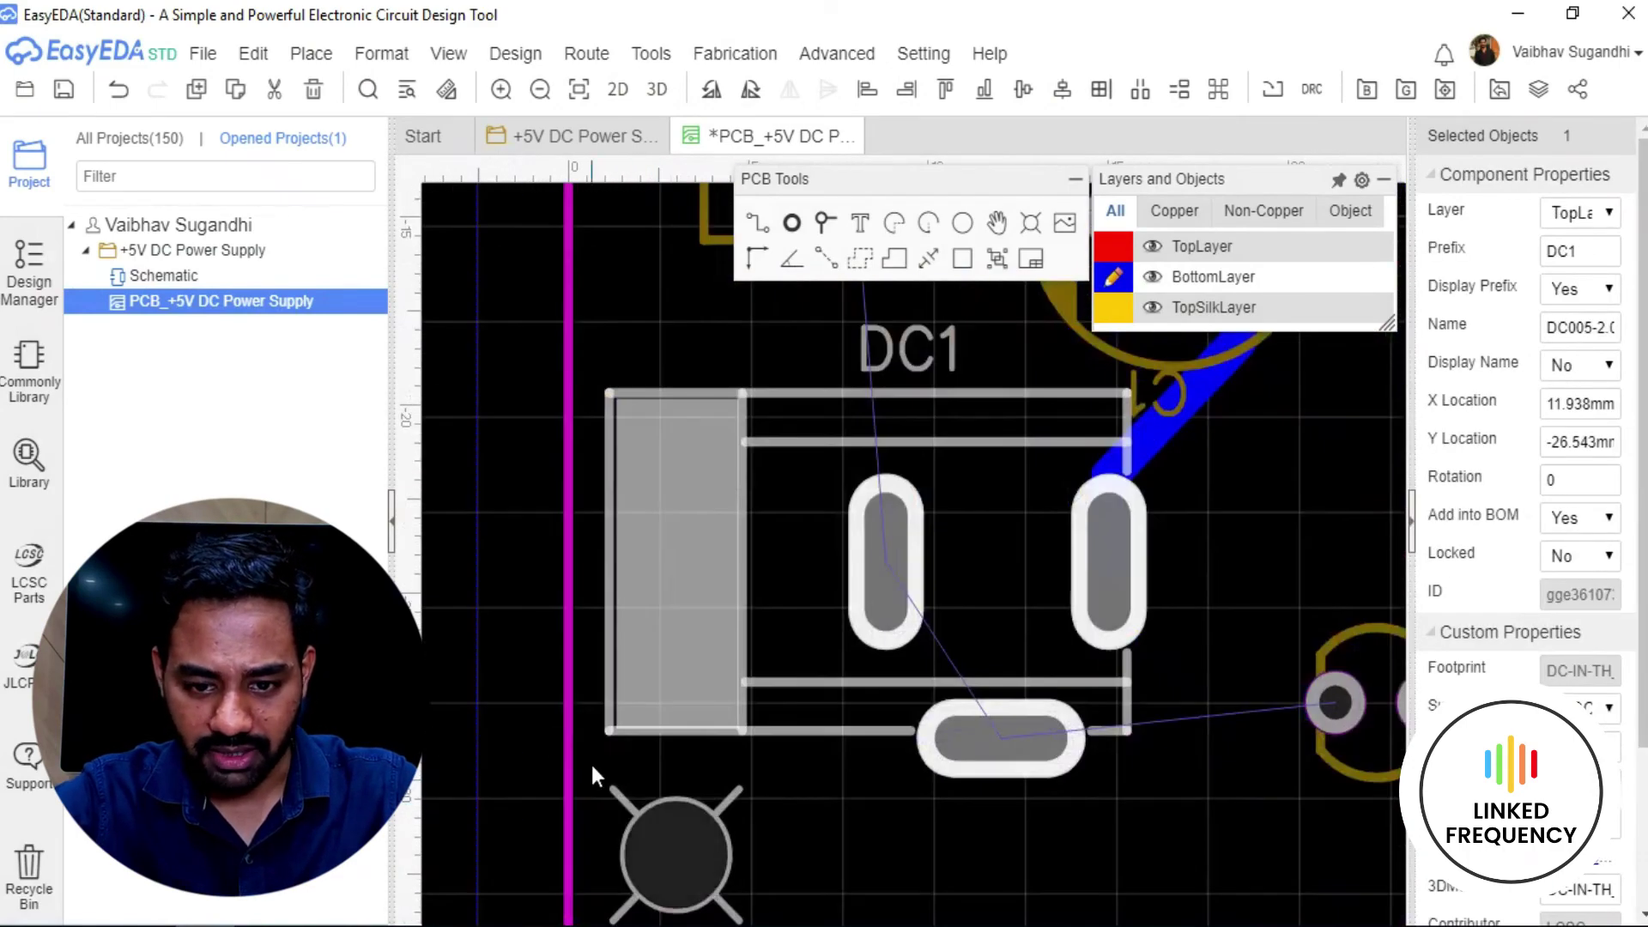
Move connector P1 slightly down and left to about X 7.6 mm, Y -10.9 mm, and save the PCB.
{"action": "scroll", "coordinate": [674, 777], "scroll_direction": "down", "scroll_amount": 5}
{"action": "scroll", "coordinate": [692, 599], "scroll_direction": "up", "scroll_amount": 5}
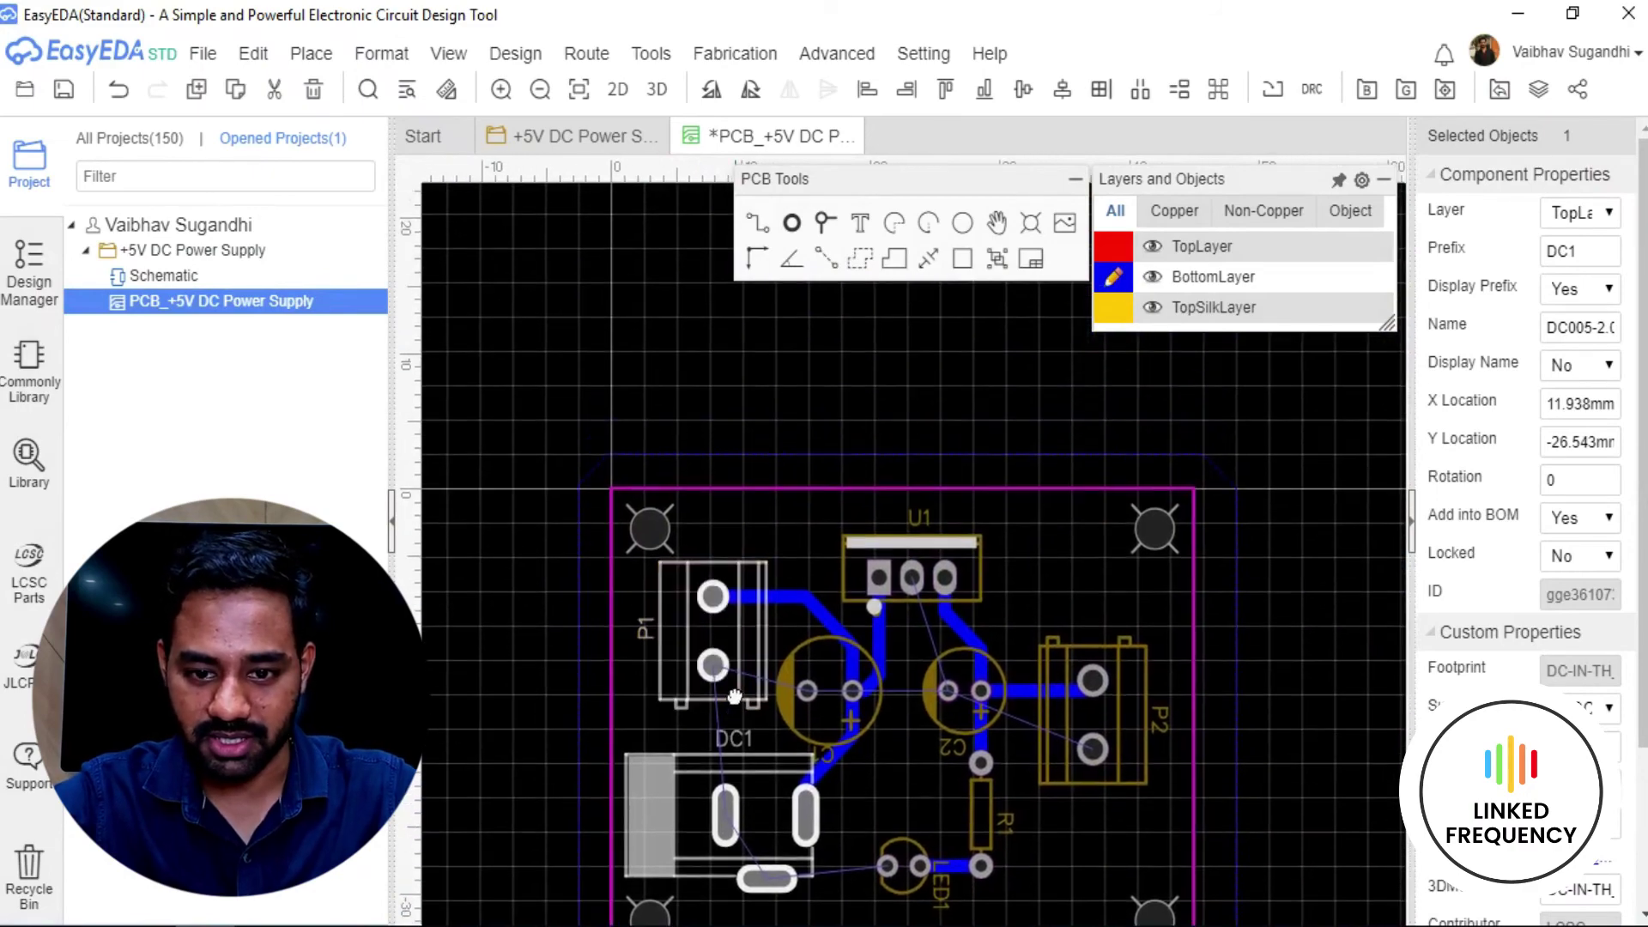
{"action": "mouse_move", "coordinate": [692, 599]}
{"action": "left_mouse_down"}
{"action": "mouse_move", "coordinate": [692, 662]}
{"action": "mouse_move", "coordinate": [684, 614]}
{"action": "left_mouse_up"}
{"action": "scroll", "coordinate": [874, 708], "scroll_direction": "down", "scroll_amount": 5}
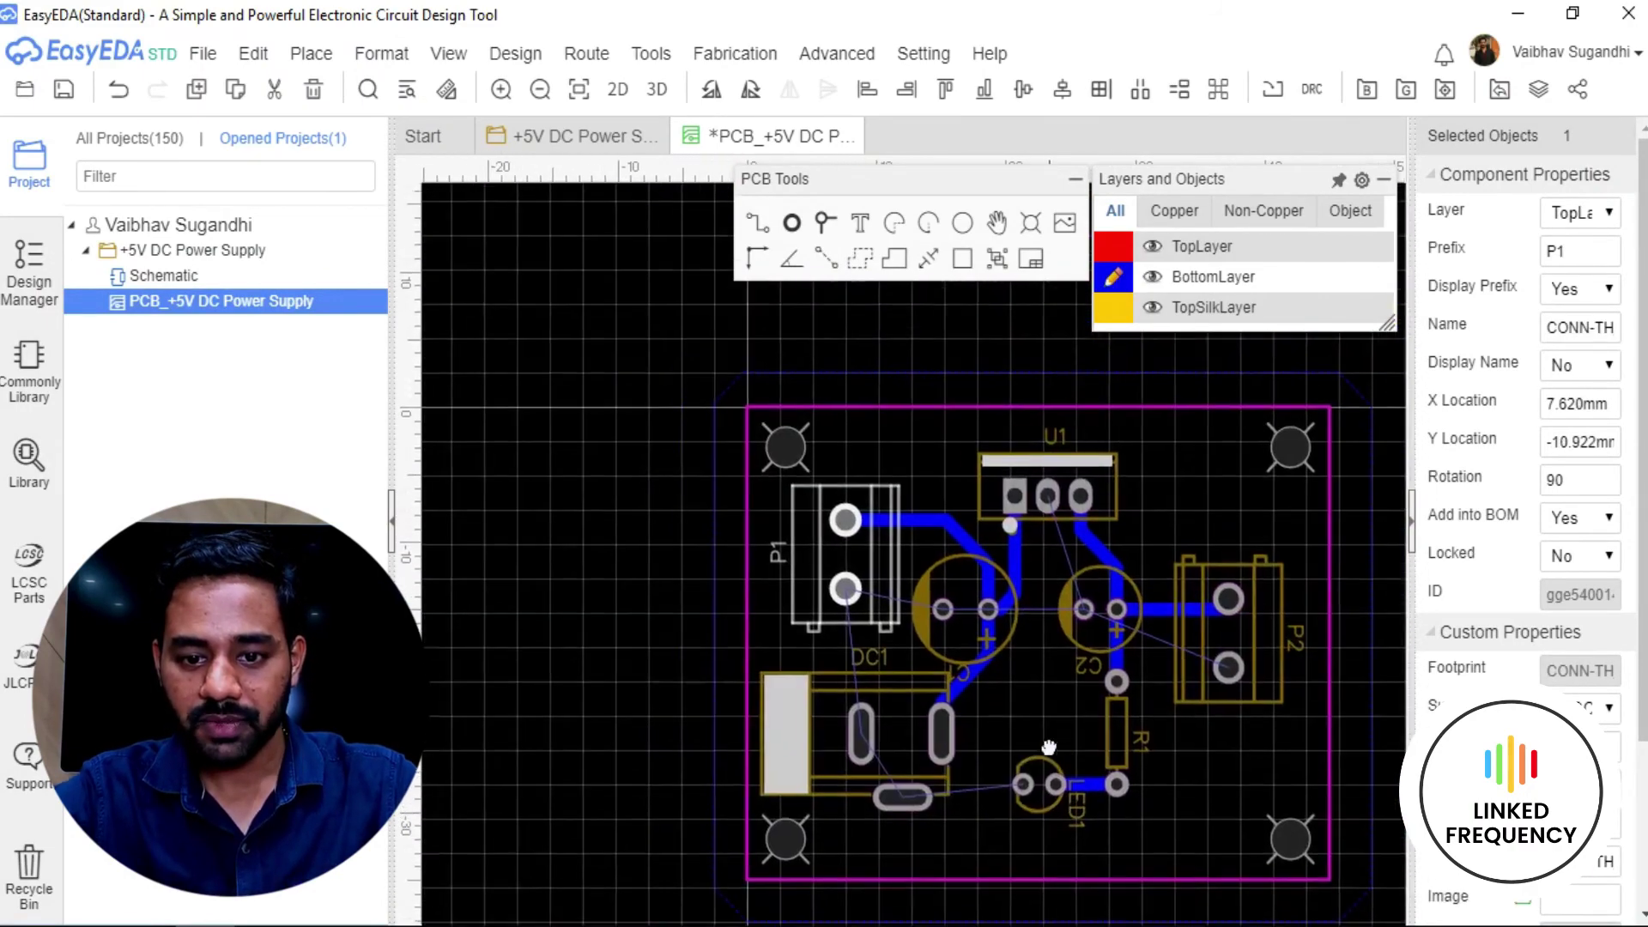
{"action": "scroll", "coordinate": [923, 604], "scroll_direction": "down", "scroll_amount": 1}
{"action": "scroll", "coordinate": [1094, 652], "scroll_direction": "up", "scroll_amount": 1}
{"action": "scroll", "coordinate": [1052, 546], "scroll_direction": "down", "scroll_amount": 2}
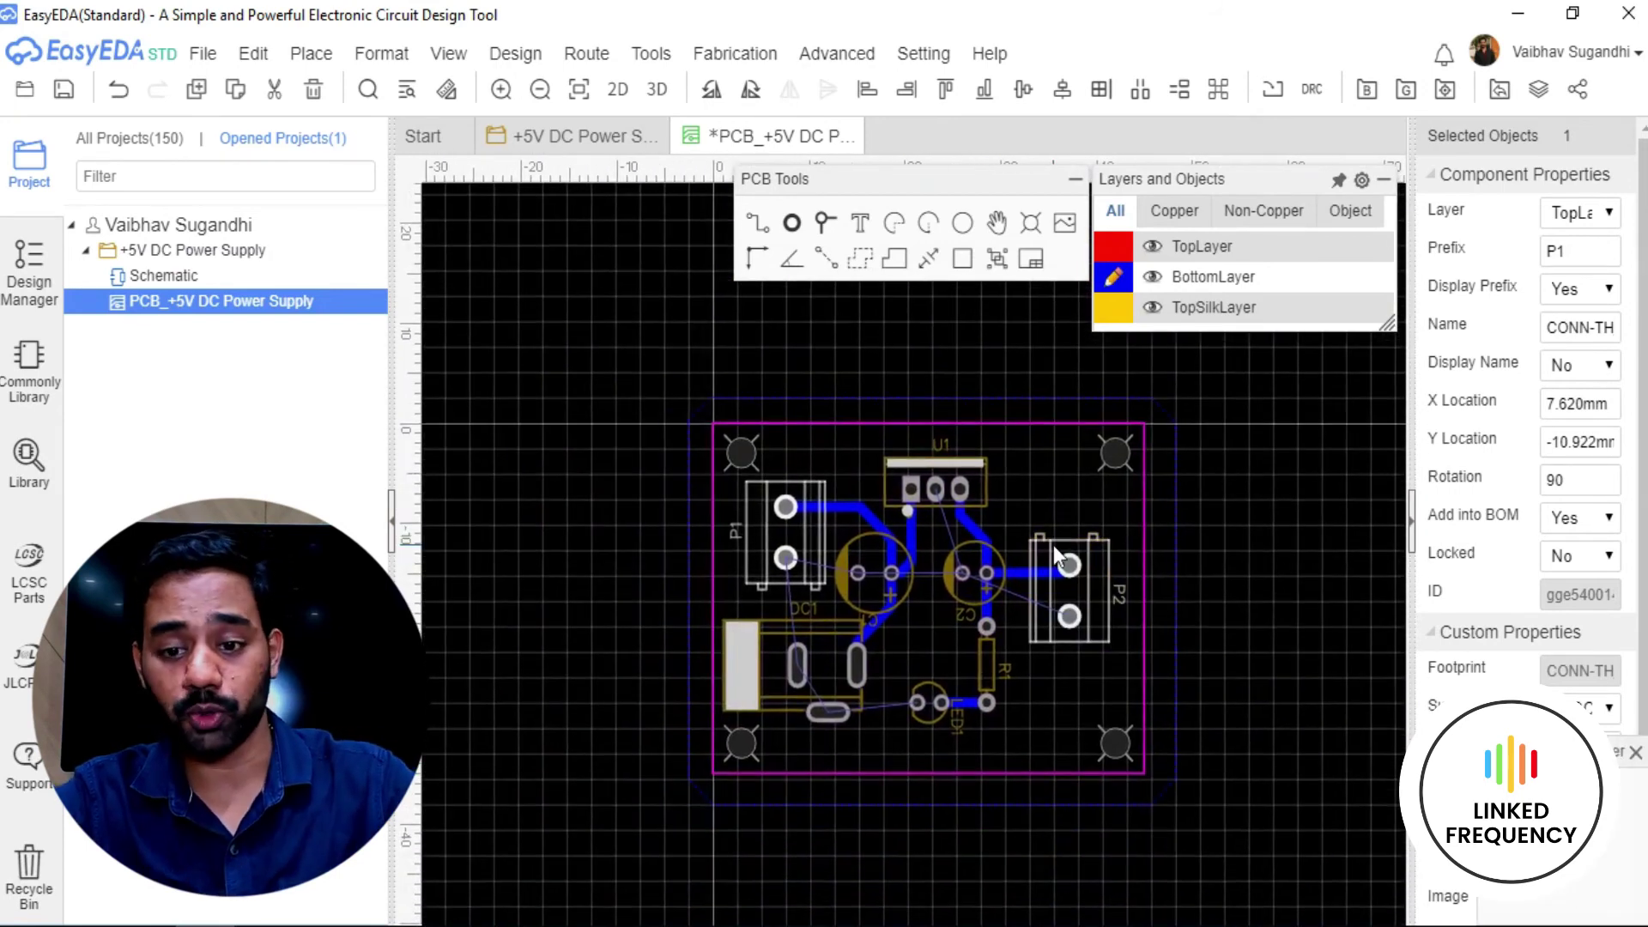
{"action": "key", "text": "ctrl+s"}
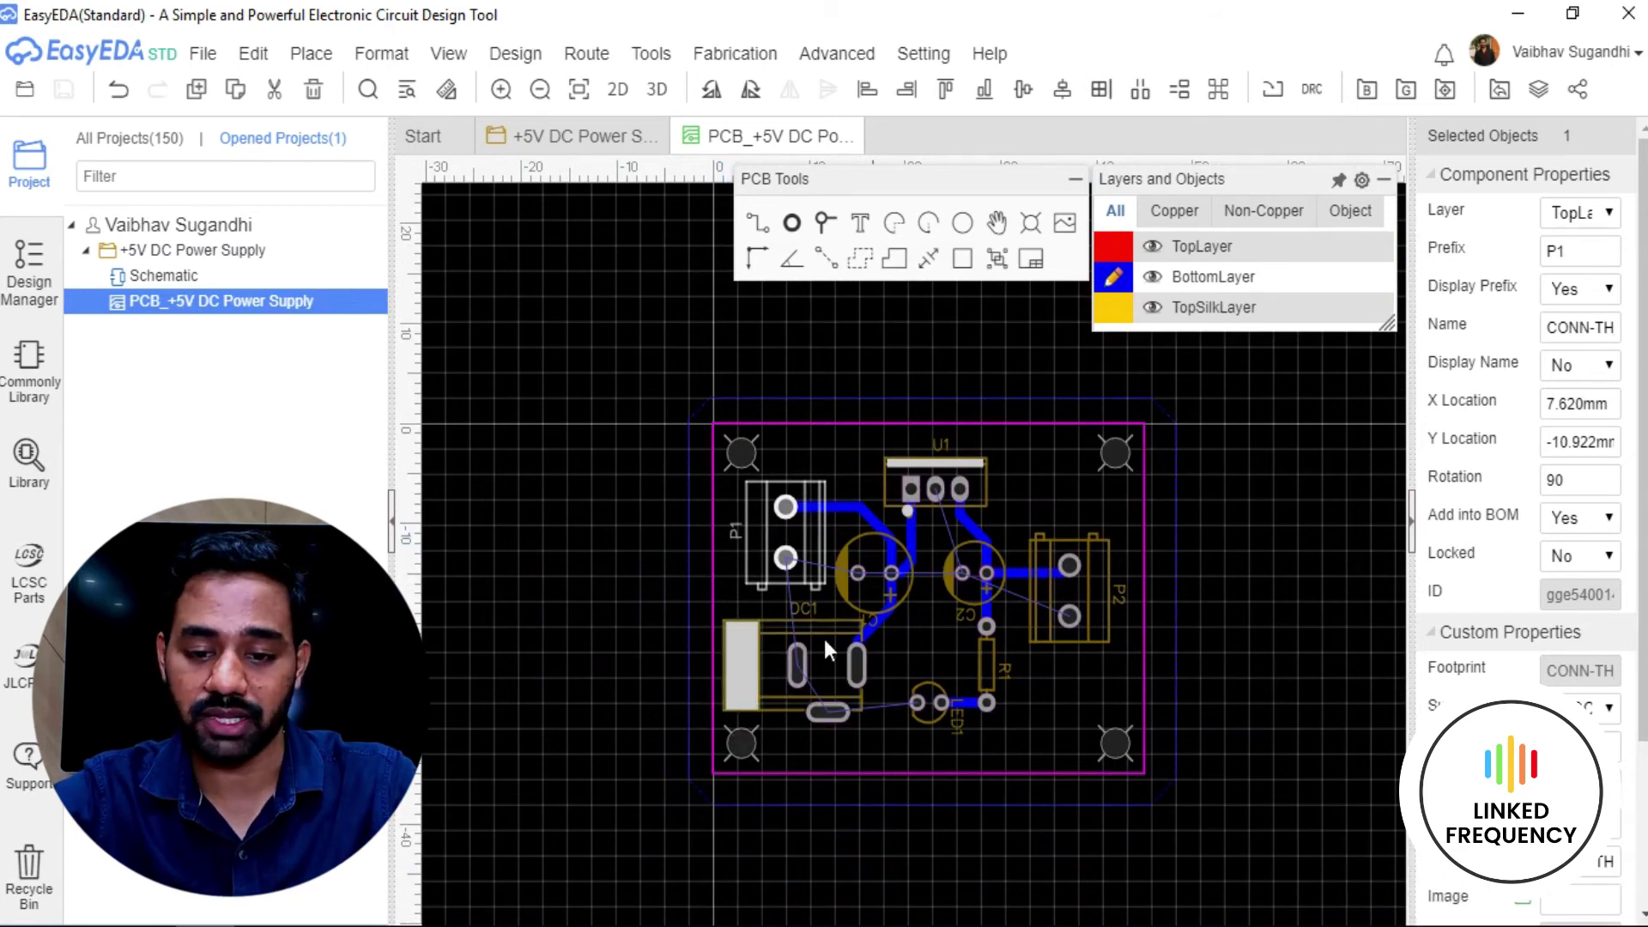
Set the GND copper area's fill style to Solid so it rebuilds around the holes, and save the PCB.
{"action": "left_click", "coordinate": [750, 398]}
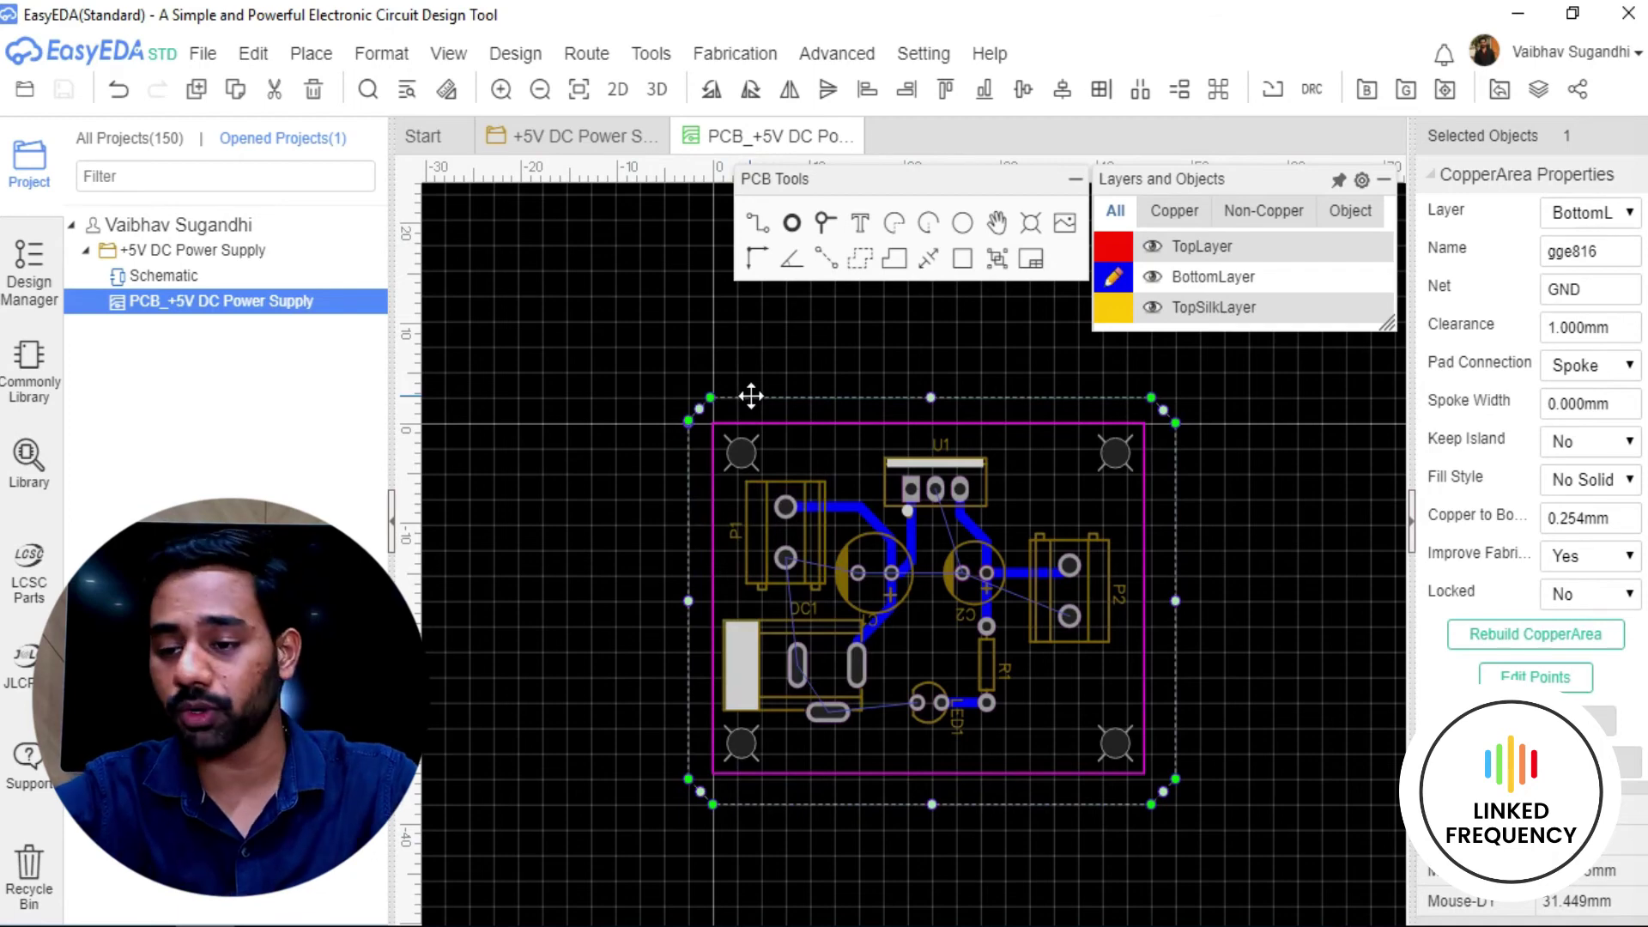
{"action": "left_click", "coordinate": [1607, 496]}
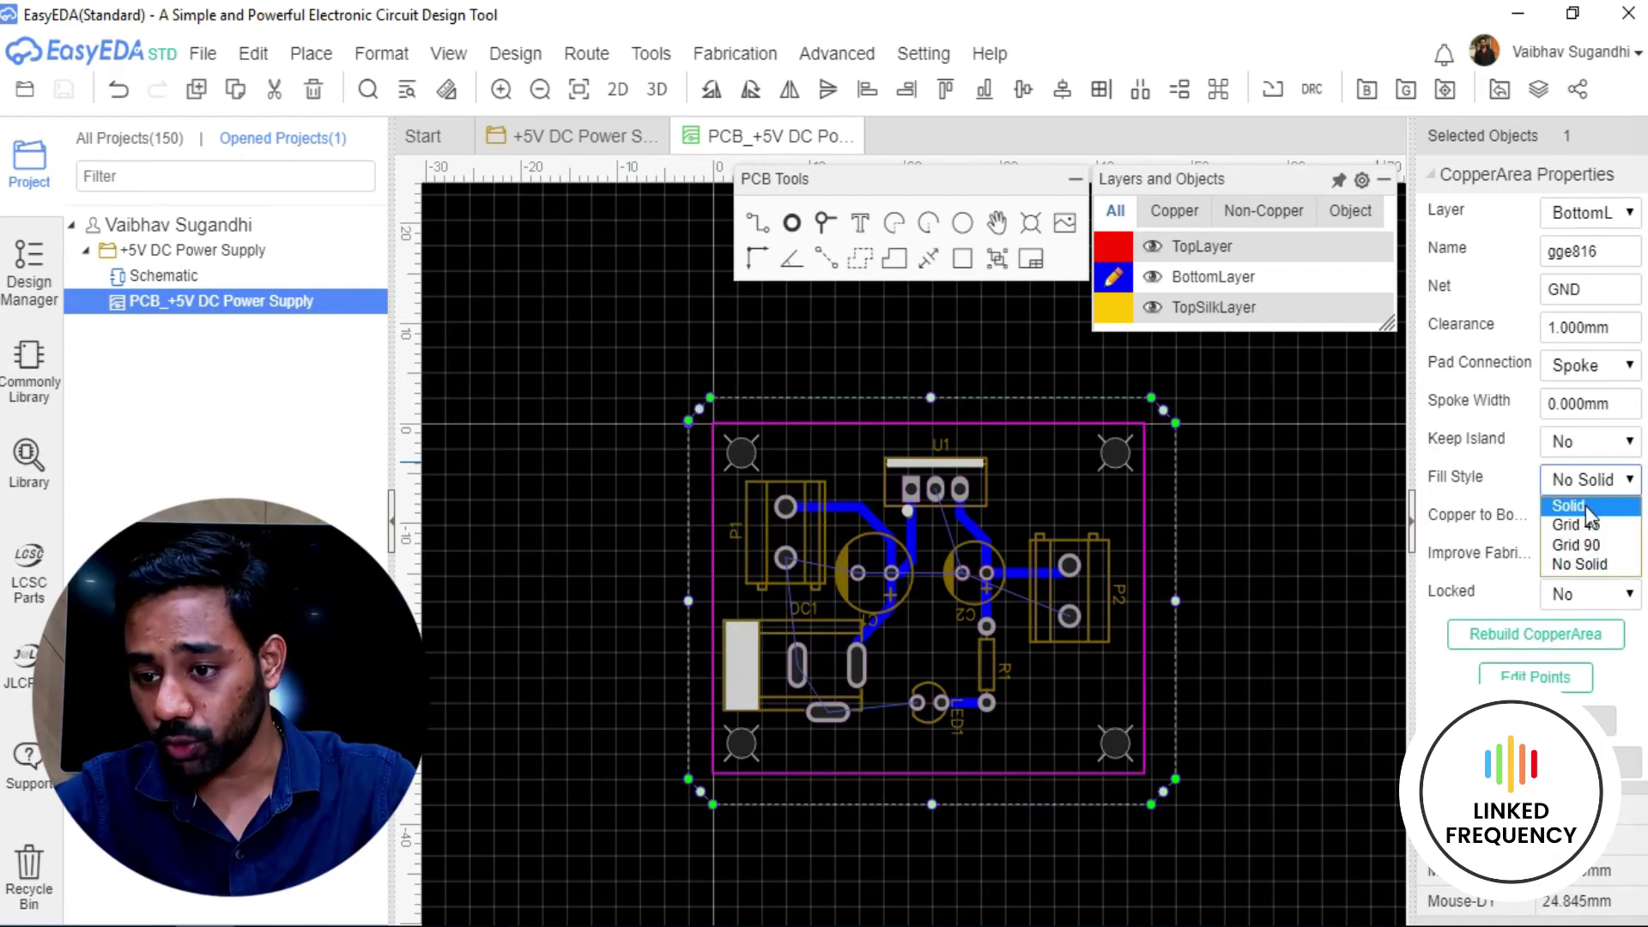
{"action": "left_click", "coordinate": [1579, 505]}
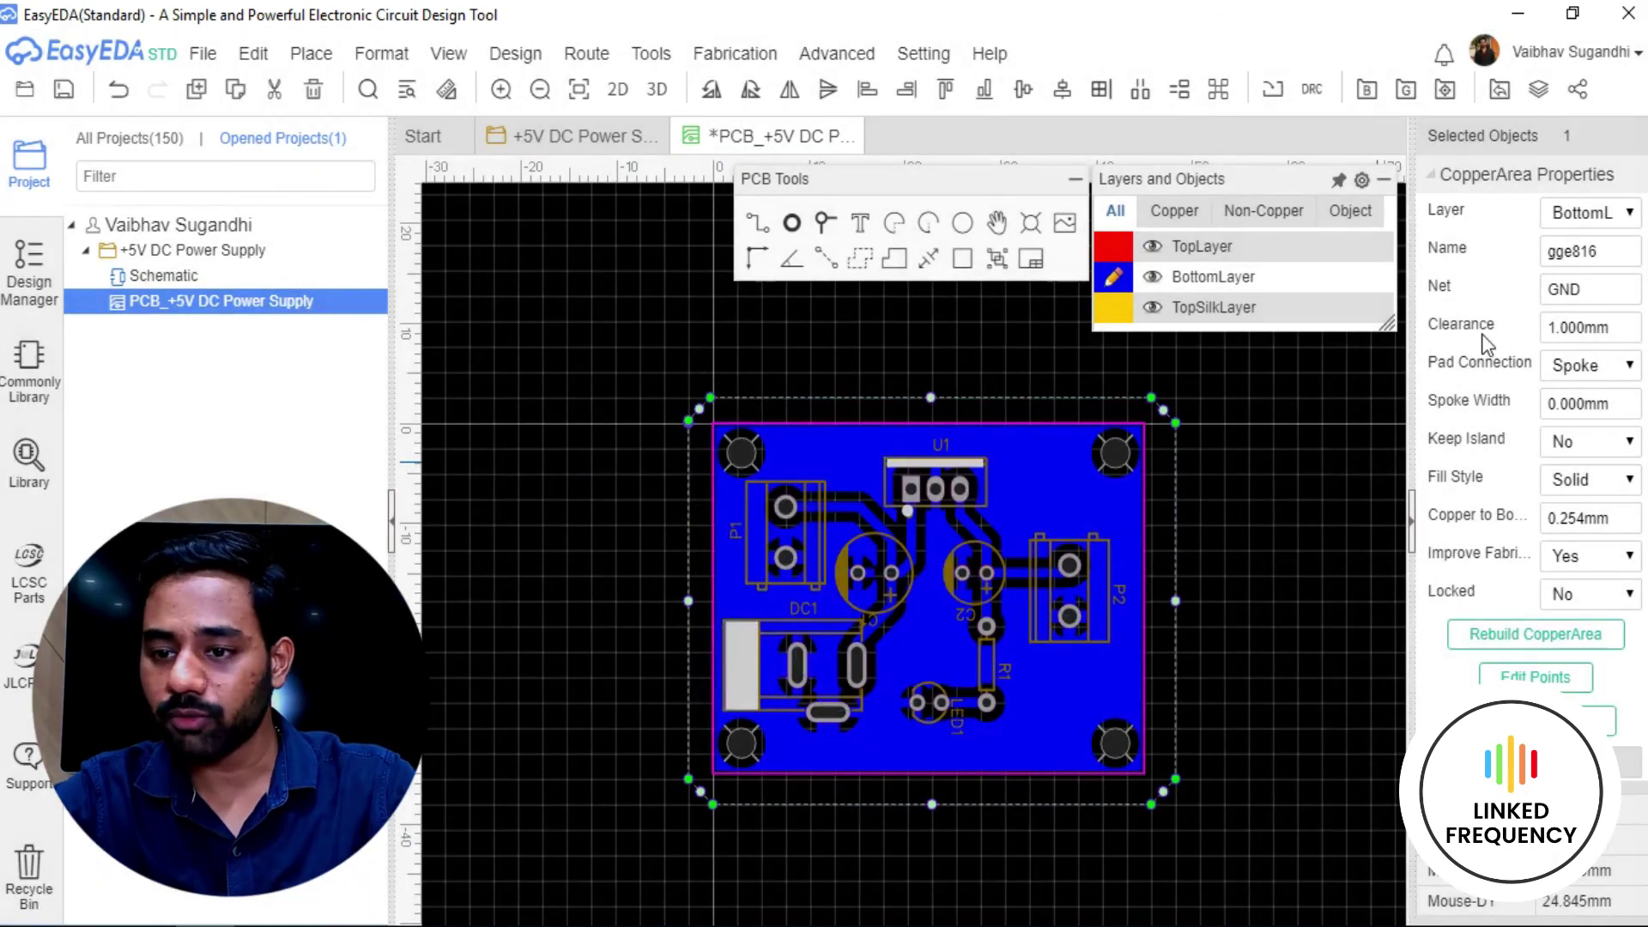
{"action": "left_click", "coordinate": [1261, 672]}
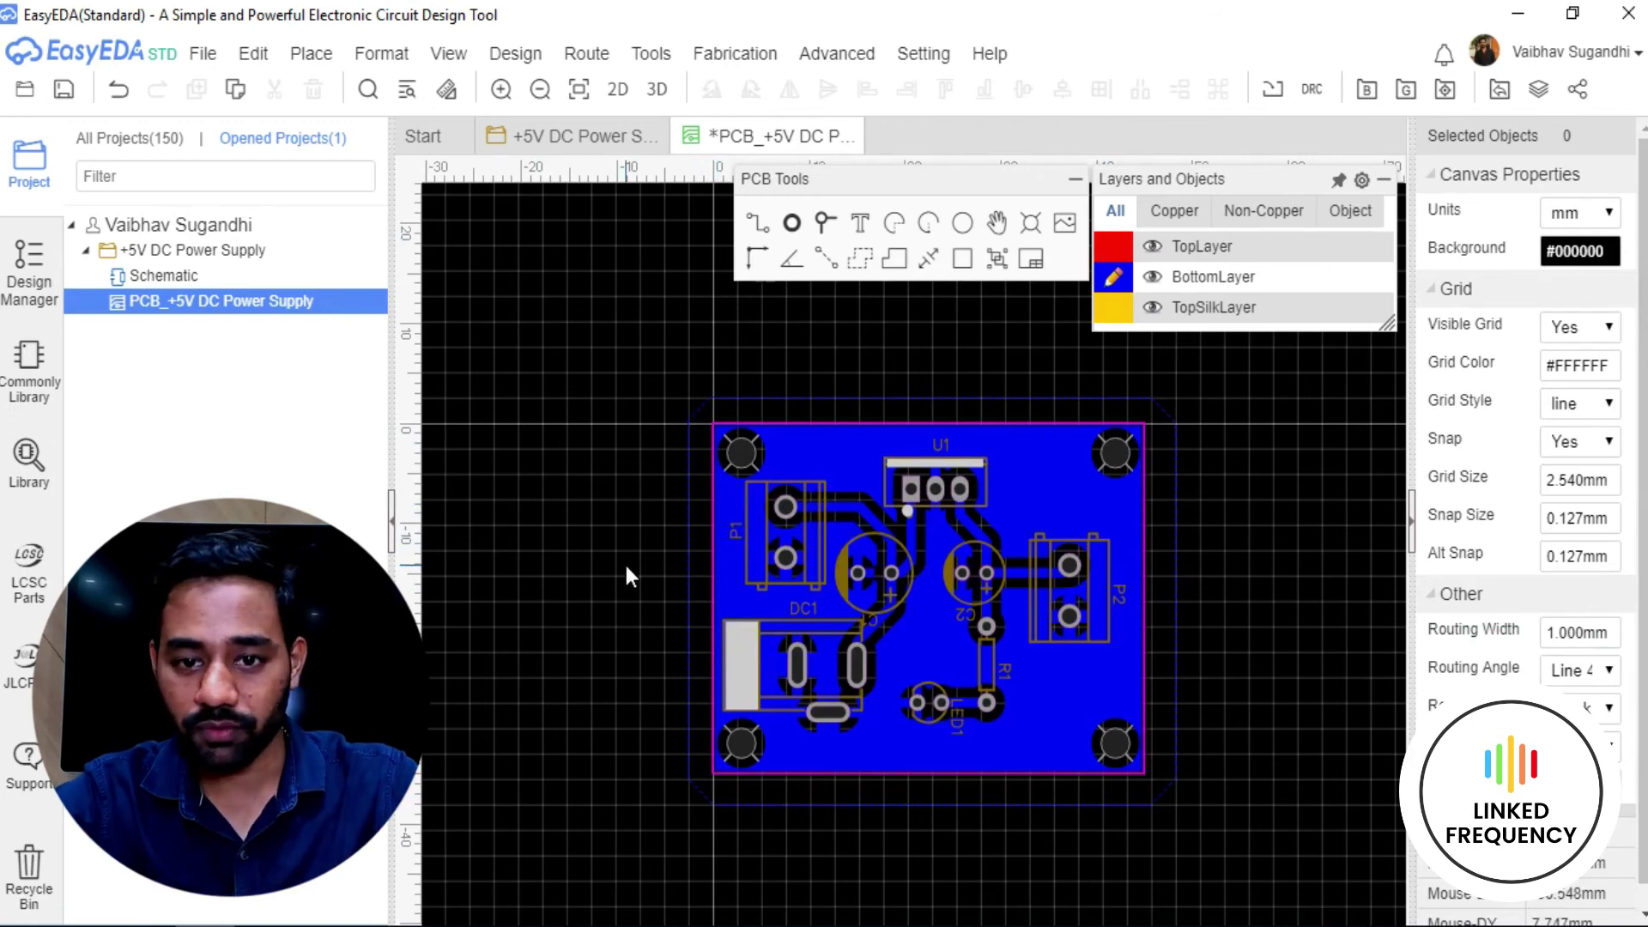
{"action": "mouse_move", "coordinate": [1116, 311]}
{"action": "key", "text": "ctrl+s"}
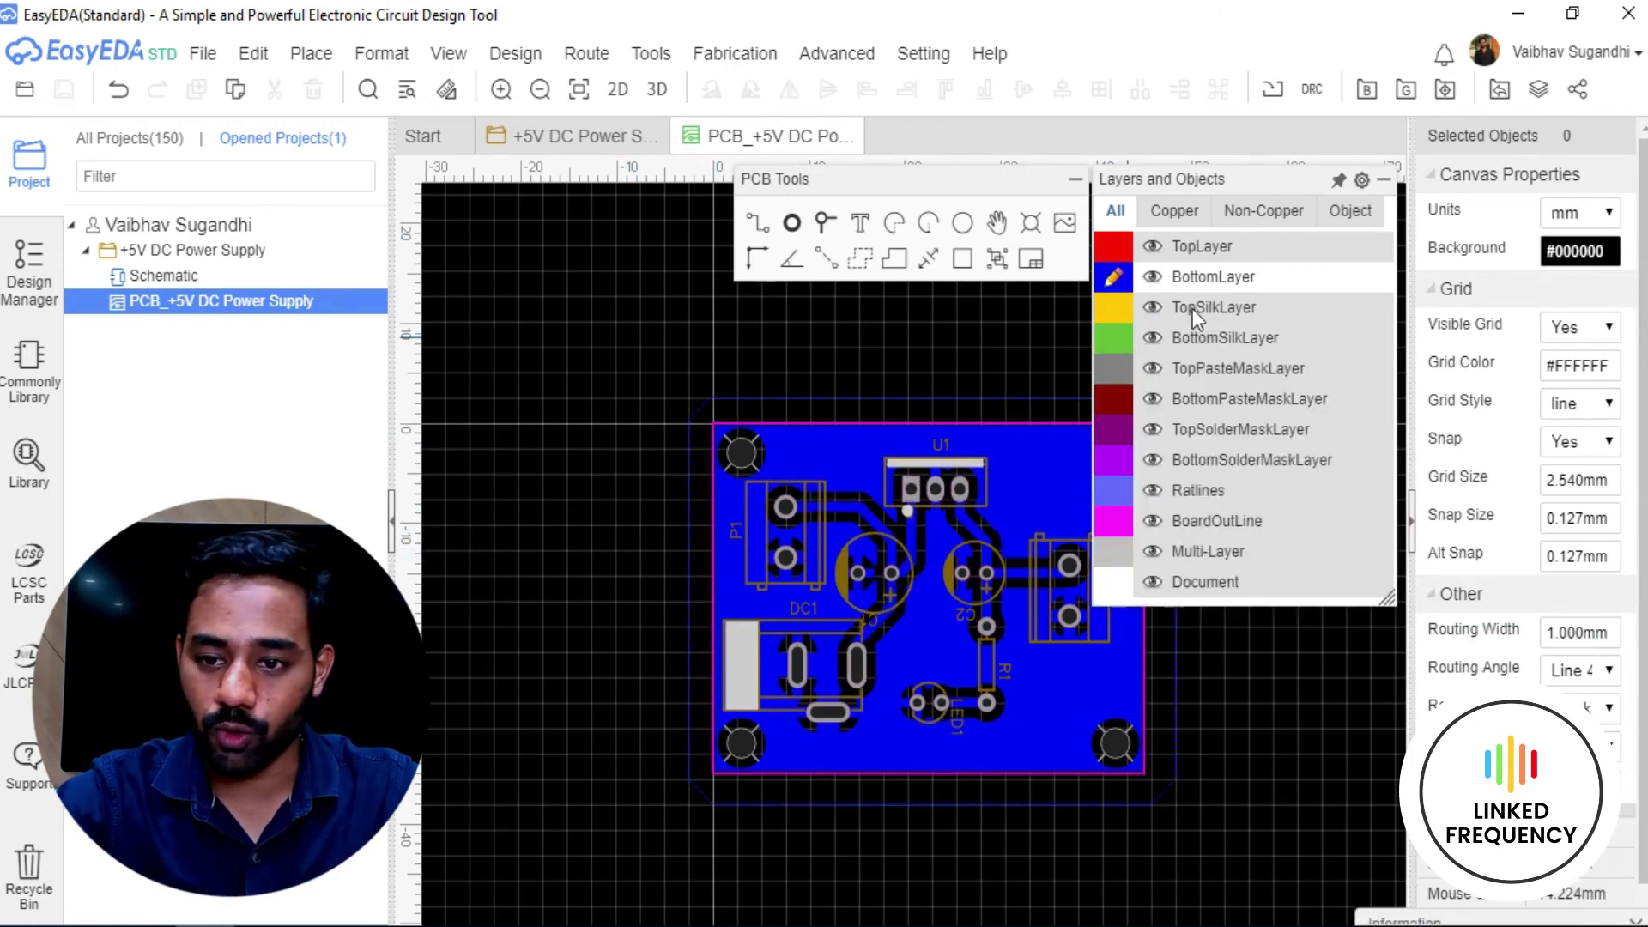
Make TopSilkLayer the active drawing layer.
{"action": "left_click", "coordinate": [1114, 311]}
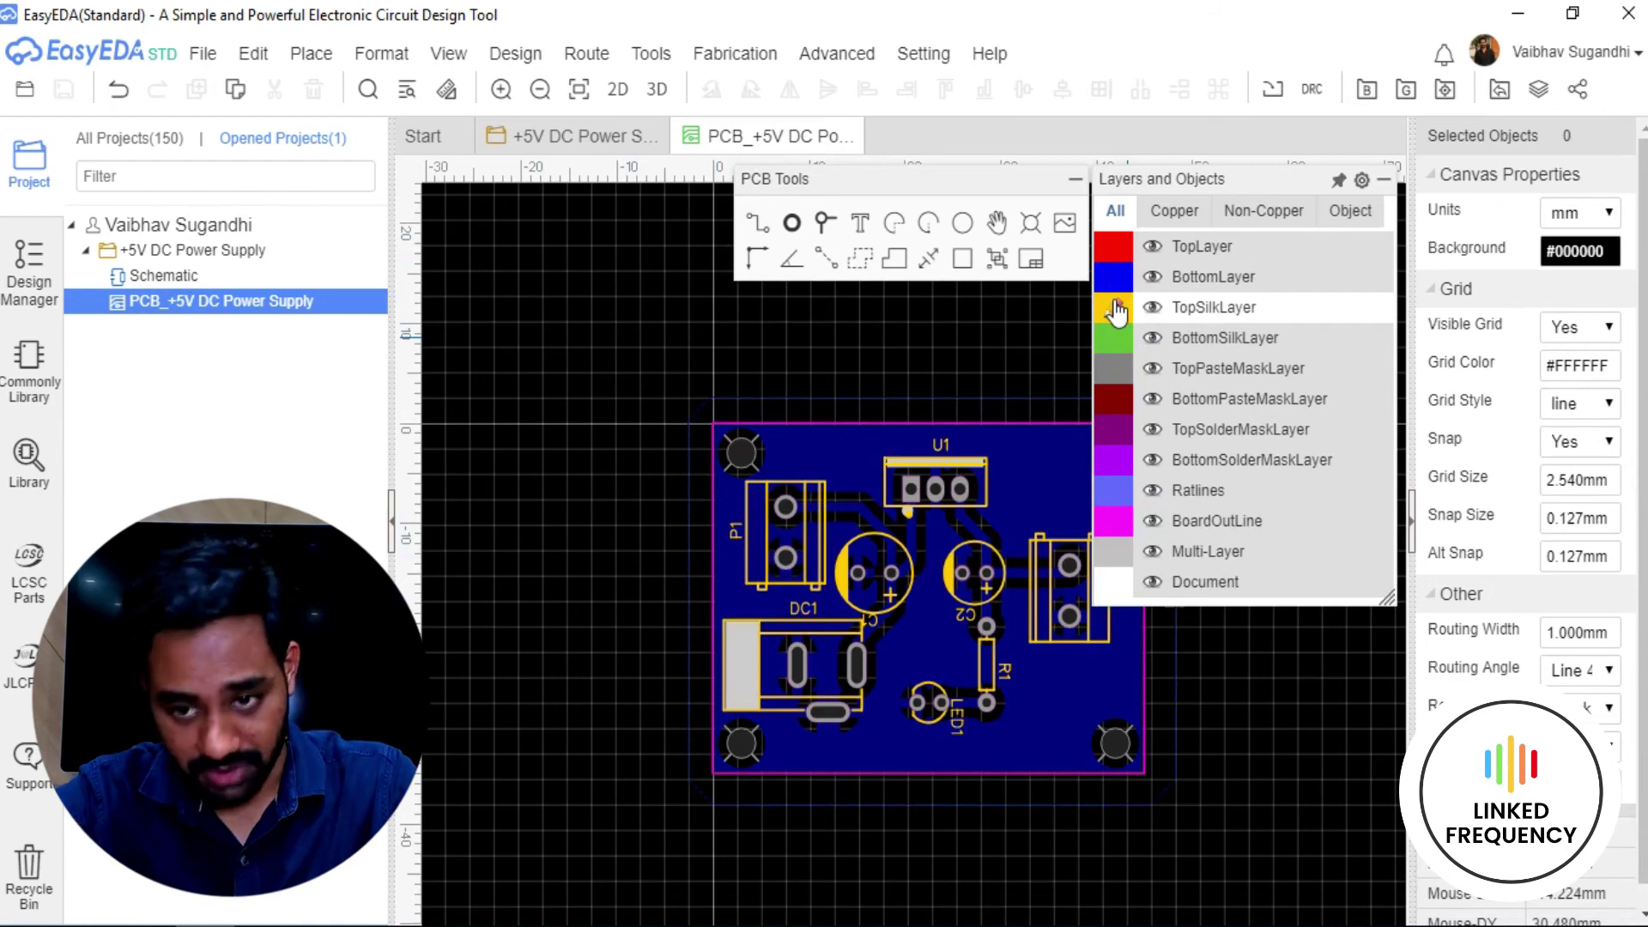
{"action": "scroll", "coordinate": [739, 528], "scroll_direction": "up", "scroll_amount": 2}
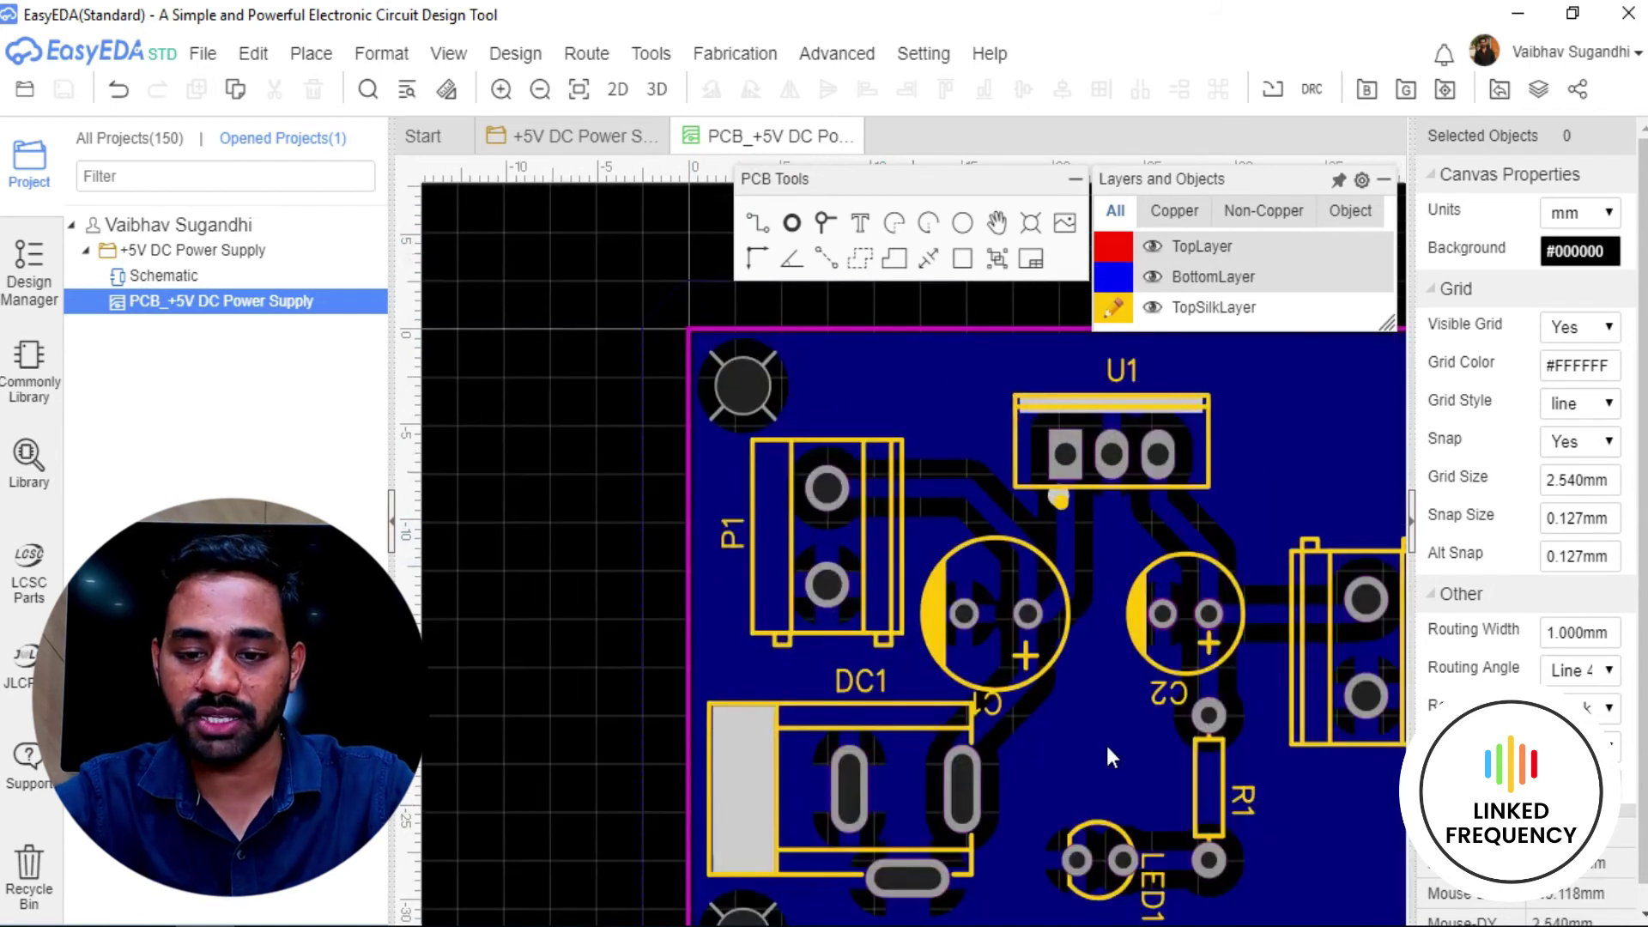
{"action": "scroll", "coordinate": [850, 636], "scroll_direction": "down", "scroll_amount": 2}
{"action": "scroll", "coordinate": [849, 637], "scroll_direction": "up", "scroll_amount": 1}
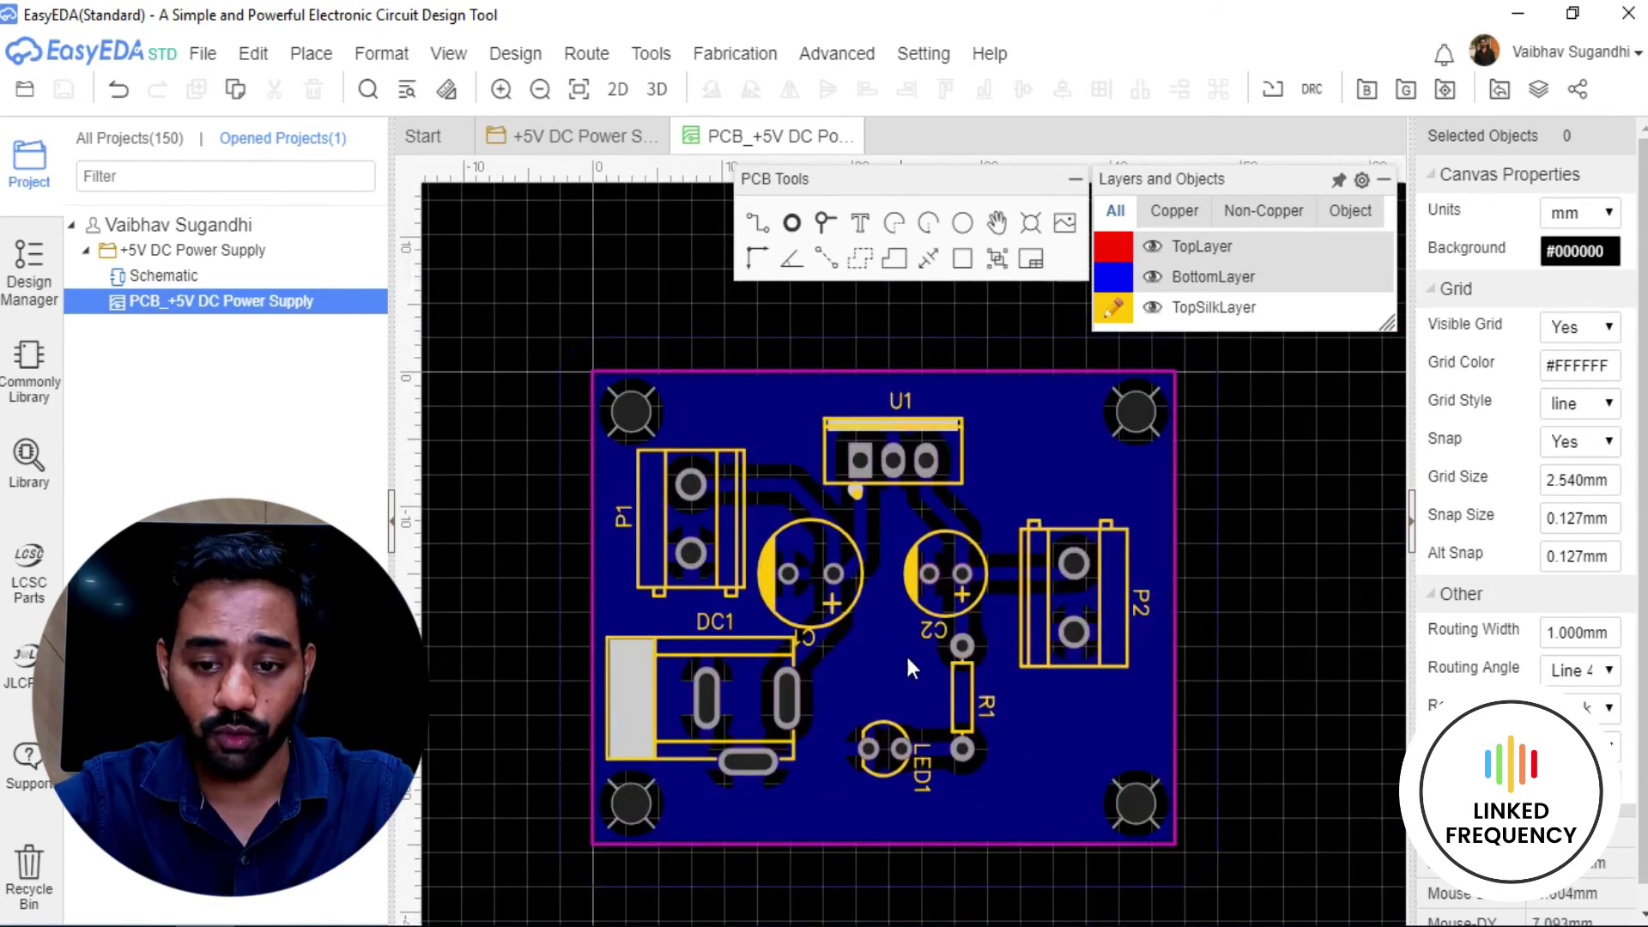
{"action": "right_click_drag", "start_coordinate": [908, 658], "coordinate": [915, 730]}
{"action": "scroll", "coordinate": [859, 724], "scroll_direction": "up", "scroll_amount": 1}
{"action": "scroll", "coordinate": [847, 723], "scroll_direction": "down", "scroll_amount": 2}
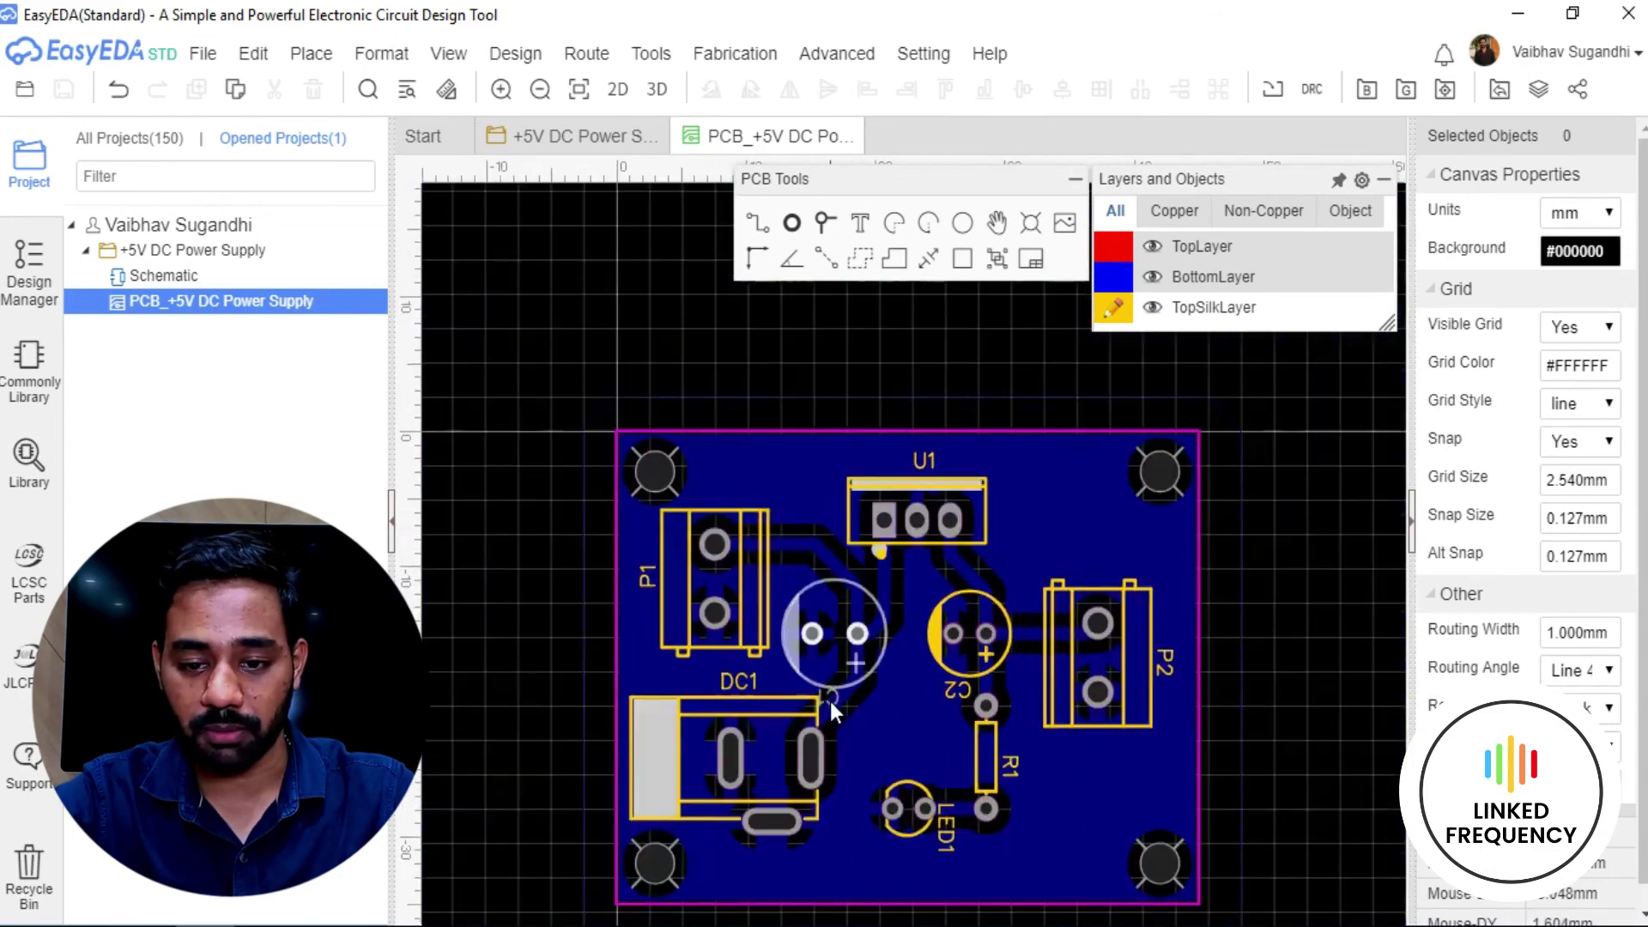
{"action": "scroll", "coordinate": [831, 702], "scroll_direction": "up", "scroll_amount": 1}
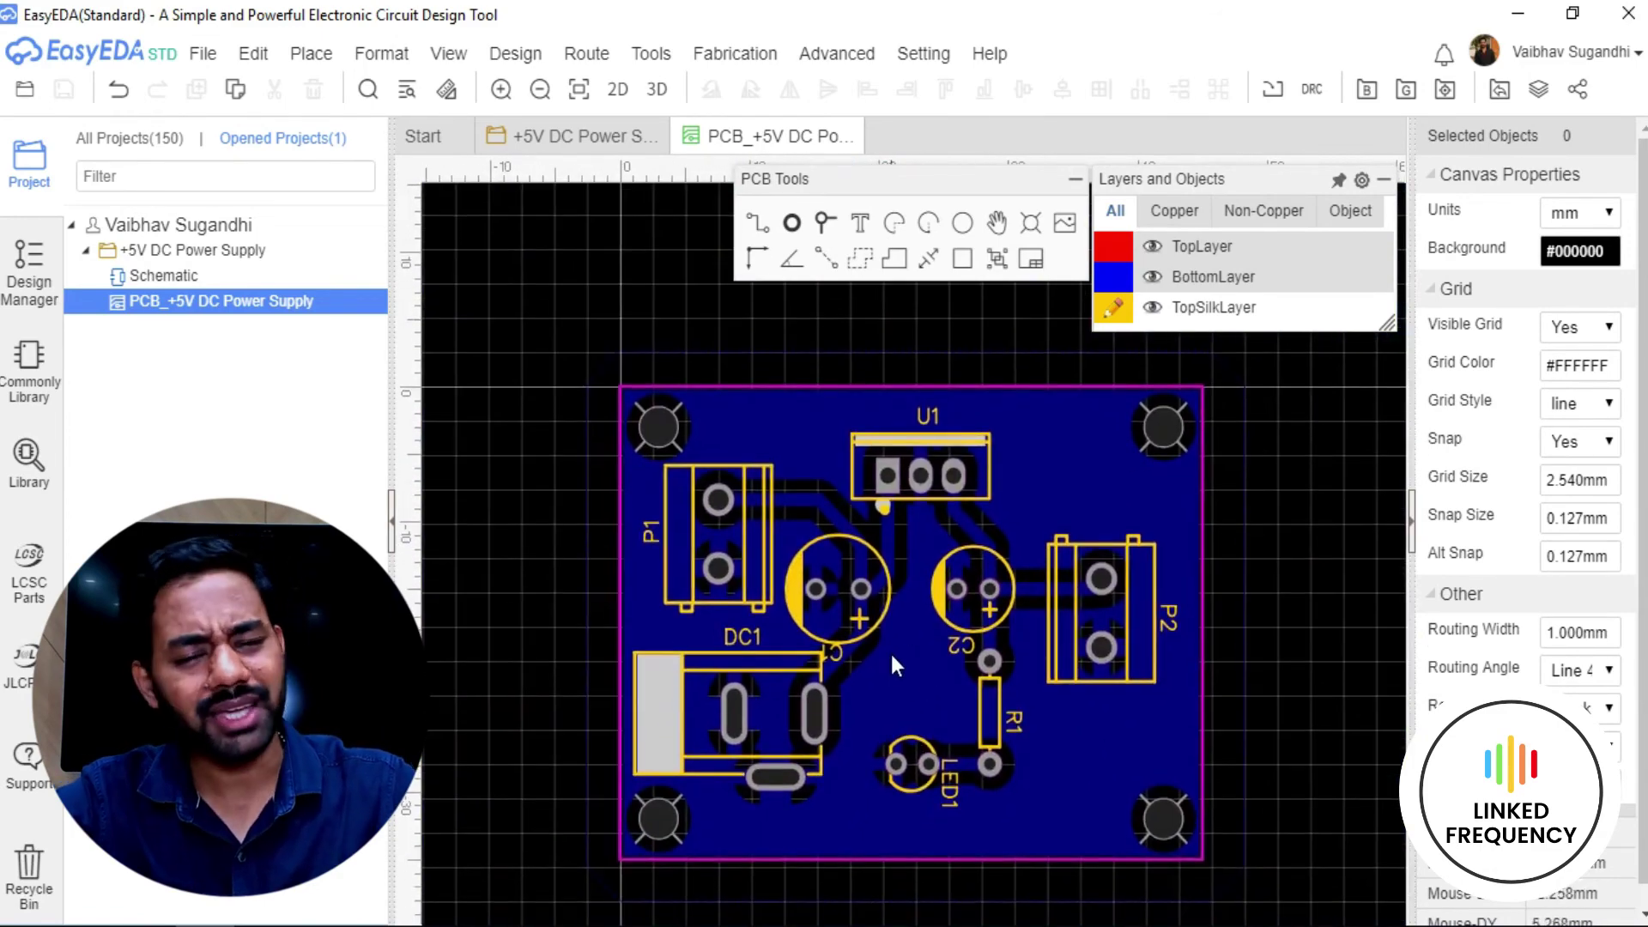
{"action": "key", "text": "Left"}
{"action": "key", "text": "Up"}
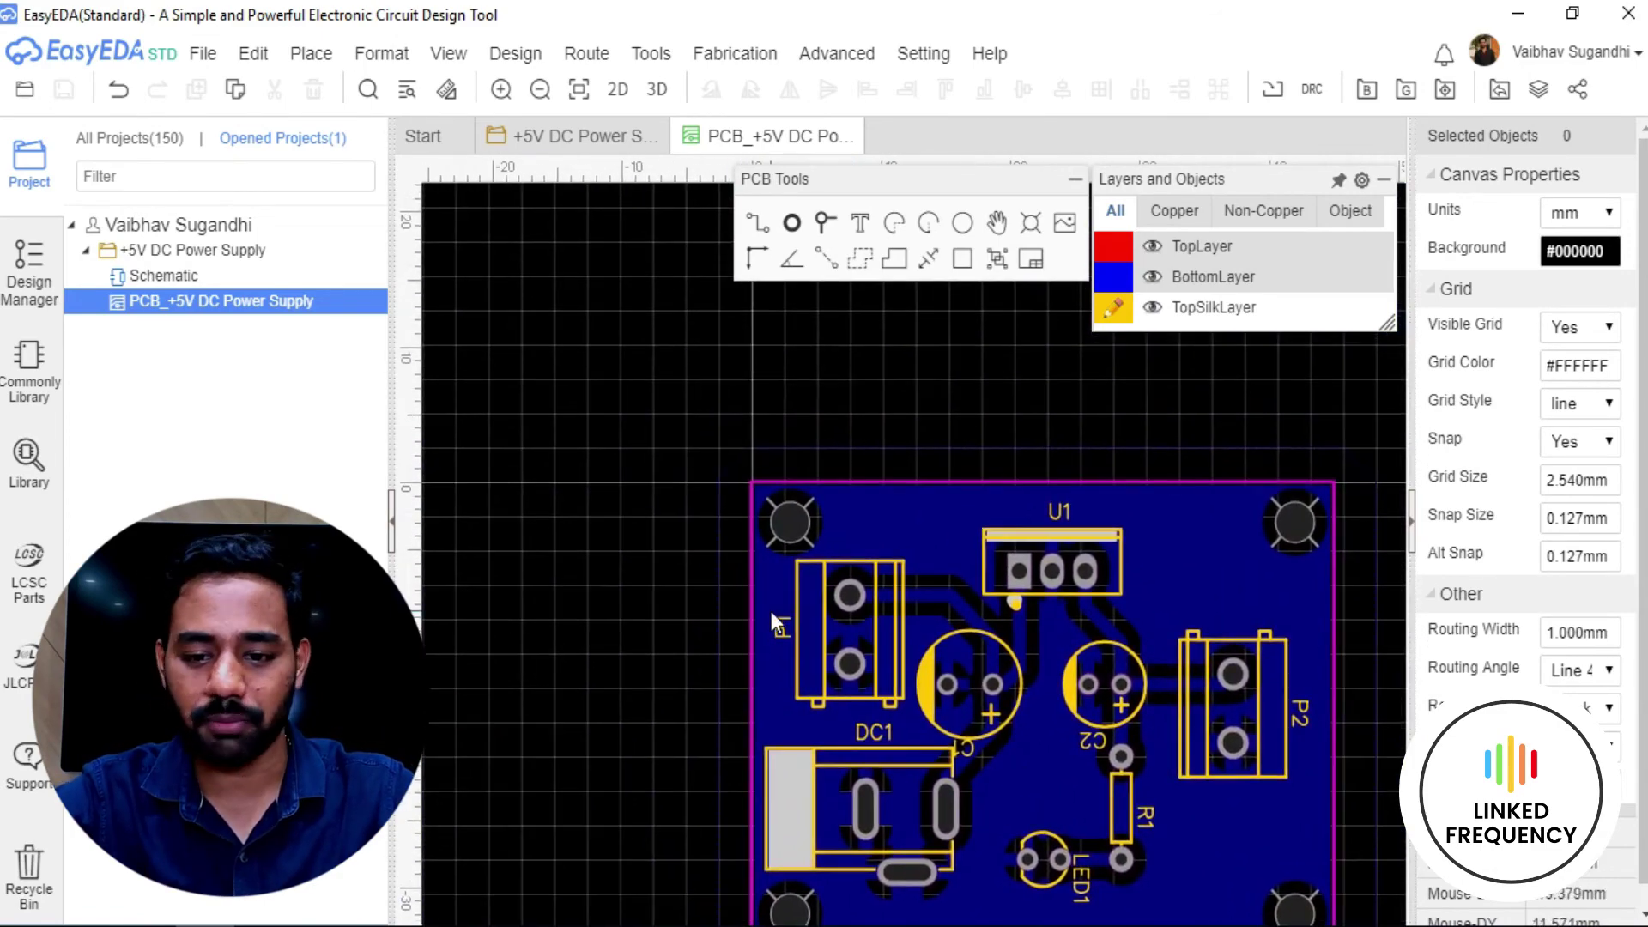
Move the P1 silkscreen label above connector P1 and rotate it to 0°.
{"action": "scroll", "coordinate": [771, 634], "scroll_direction": "up", "scroll_amount": 2}
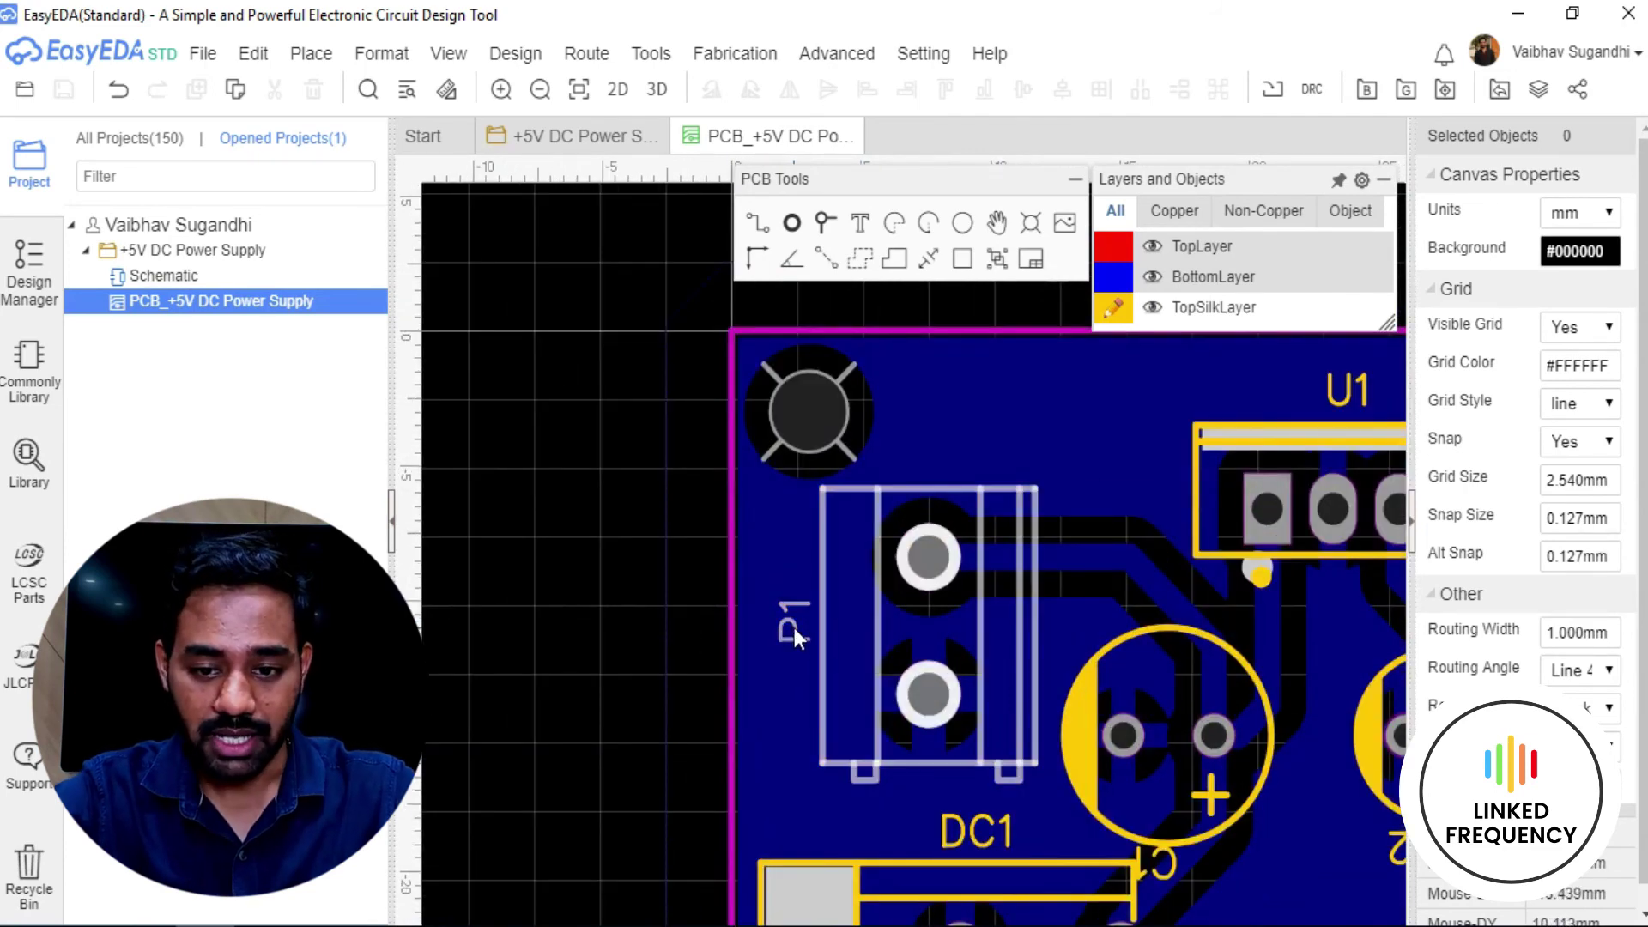
{"action": "left_click_drag", "start_coordinate": [795, 626], "coordinate": [904, 458]}
{"action": "key", "text": "space"}
{"action": "key", "text": "space"}
{"action": "key", "text": "space"}
{"action": "scroll", "coordinate": [1022, 579], "scroll_direction": "down", "scroll_amount": 5}
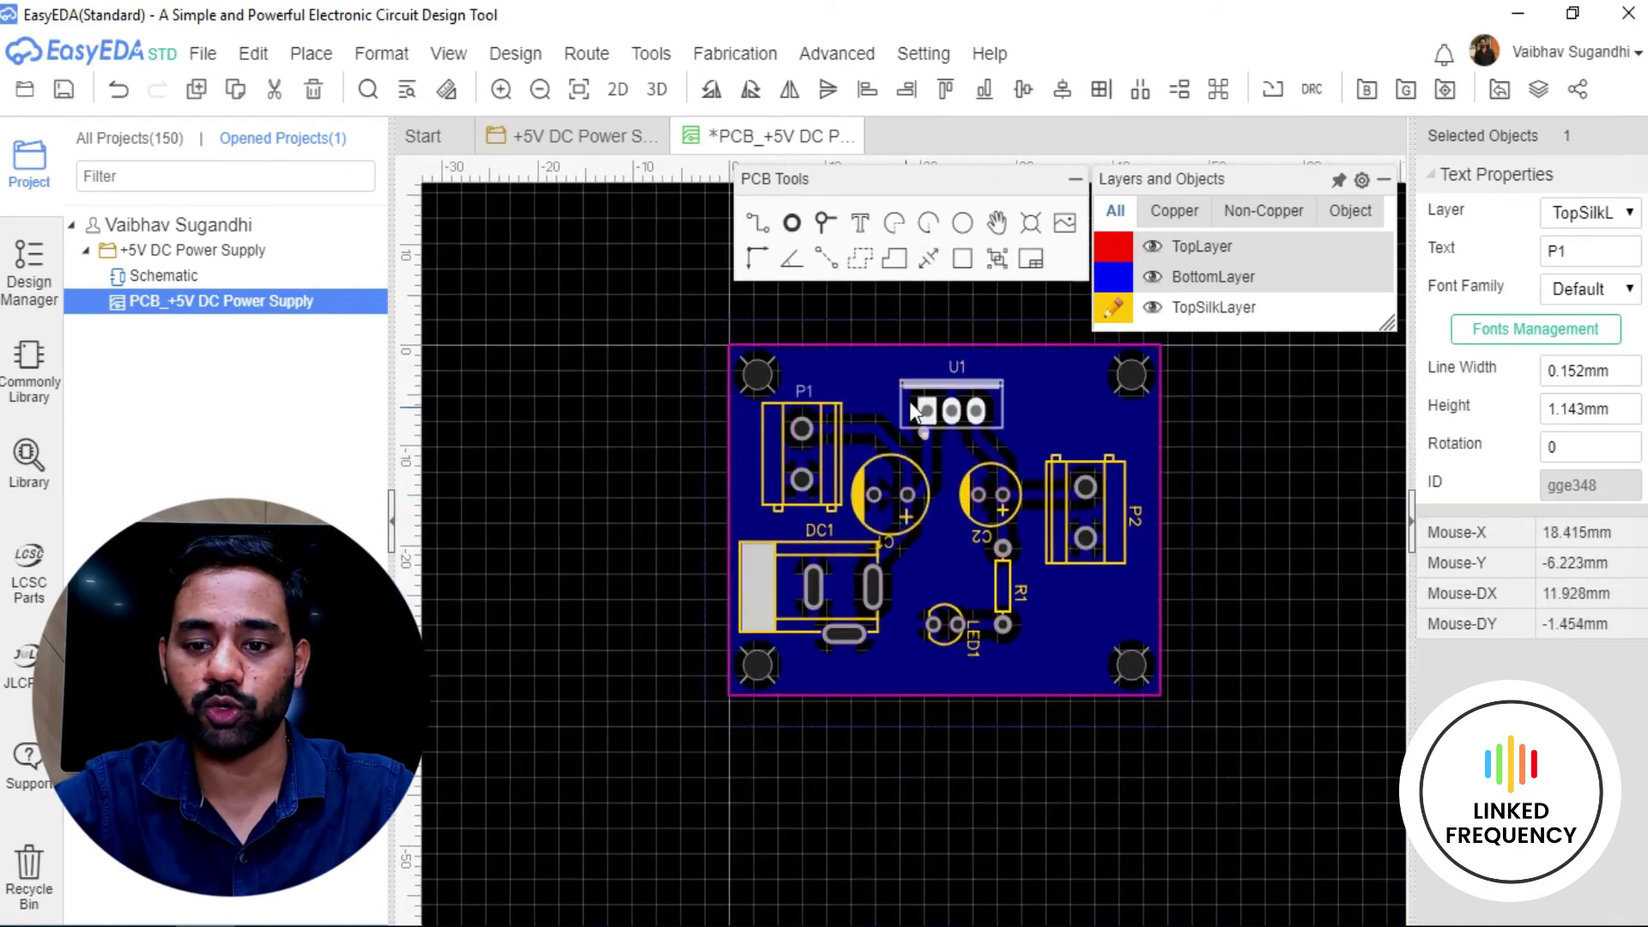
Move the U1 label to just above the upper-left corner of the regulator outline.
{"action": "scroll", "coordinate": [936, 378], "scroll_direction": "up", "scroll_amount": 8}
{"action": "left_click_drag", "start_coordinate": [1022, 510], "coordinate": [807, 468]}
{"action": "scroll", "coordinate": [686, 558], "scroll_direction": "down", "scroll_amount": 5}
Place the C1 label above capacitor C1 and rotate it to 0°.
{"action": "scroll", "coordinate": [821, 661], "scroll_direction": "up", "scroll_amount": 6}
{"action": "scroll", "coordinate": [862, 639], "scroll_direction": "down", "scroll_amount": 3}
{"action": "scroll", "coordinate": [862, 639], "scroll_direction": "up", "scroll_amount": 3}
{"action": "key", "text": "space"}
{"action": "key", "text": "space"}
{"action": "scroll", "coordinate": [807, 468], "scroll_direction": "down", "scroll_amount": 5}
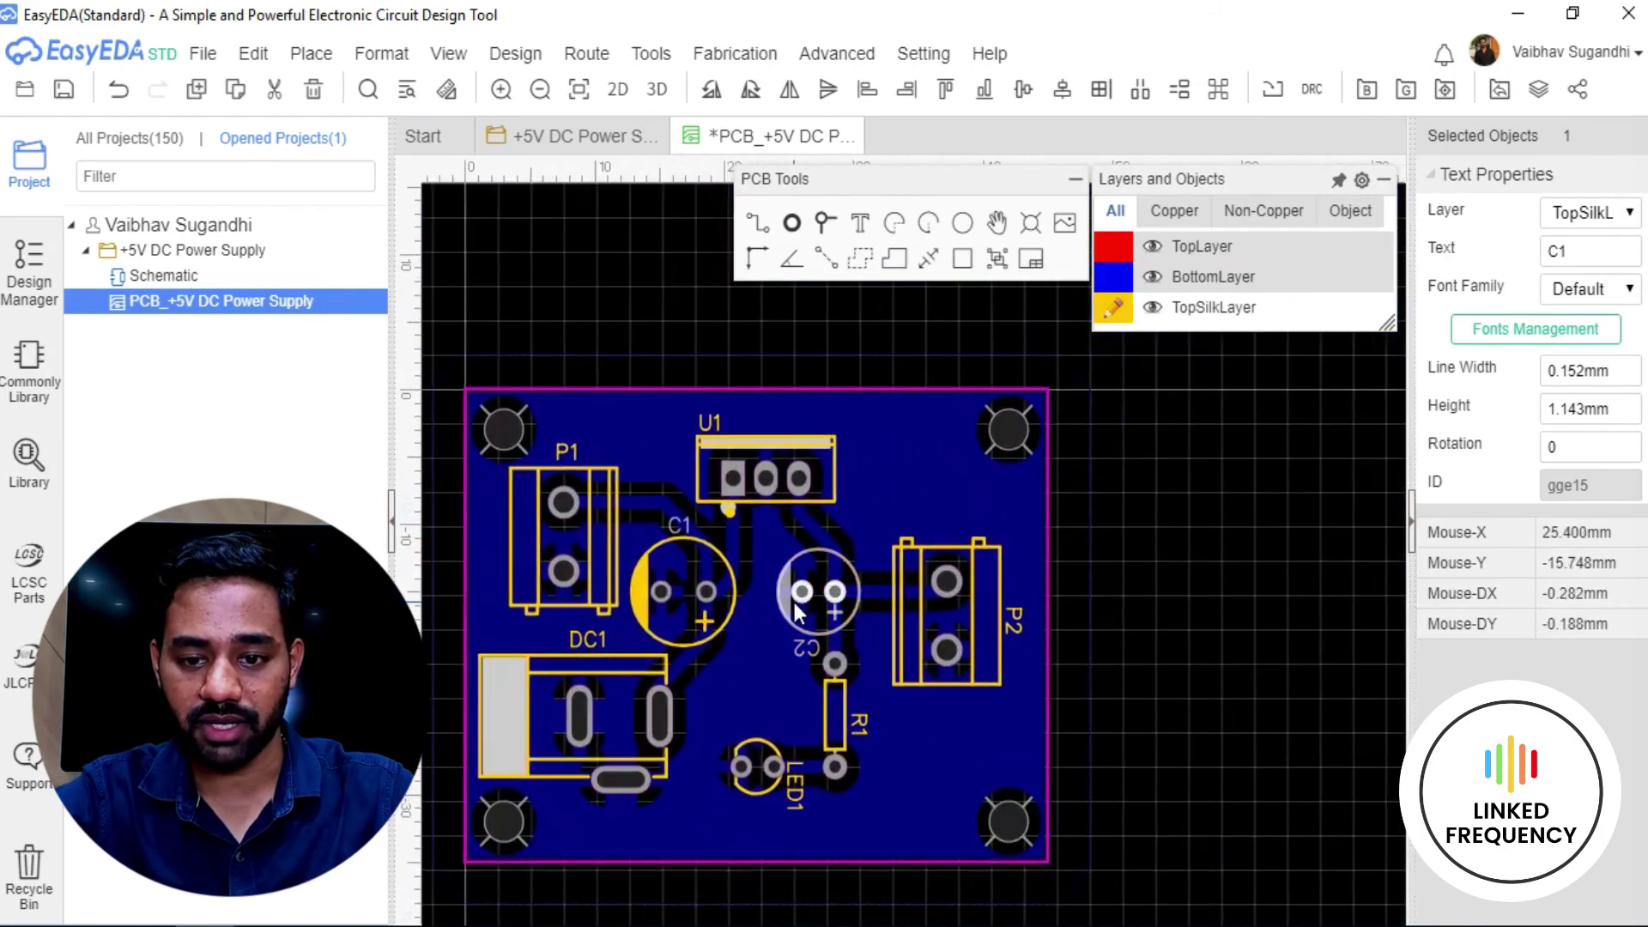
Move the C2 label from below capacitor C2 to above it and rotate it to 0°.
{"action": "scroll", "coordinate": [795, 603], "scroll_direction": "up", "scroll_amount": 5}
{"action": "key", "text": "space"}
{"action": "key", "text": "space"}
{"action": "left_click_drag", "start_coordinate": [819, 691], "coordinate": [807, 502]}
{"action": "key", "text": "space"}
{"action": "key", "text": "space"}
{"action": "key", "text": "space"}
{"action": "key", "text": "space"}
{"action": "key", "text": "space"}
{"action": "key", "text": "space"}
{"action": "key", "text": "space"}
{"action": "key", "text": "space"}
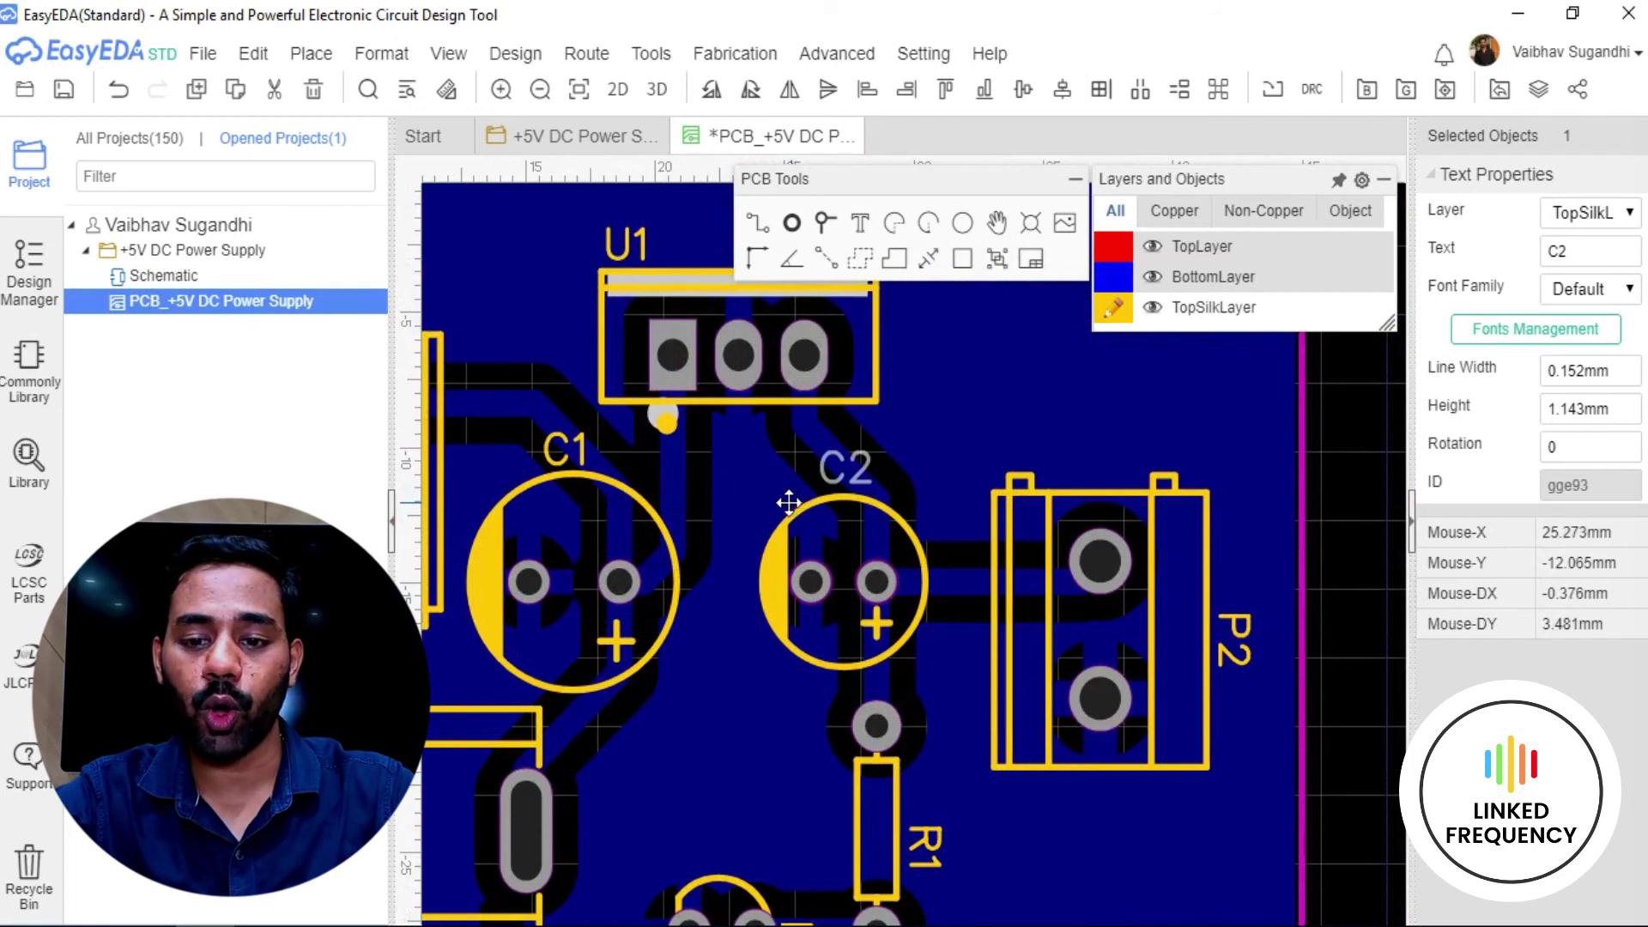
Shift the DC1 label slightly left so it is centred above the DC jack outline.
{"action": "scroll", "coordinate": [788, 503], "scroll_direction": "down", "scroll_amount": 5}
{"action": "right_click_drag", "start_coordinate": [754, 529], "coordinate": [847, 556]}
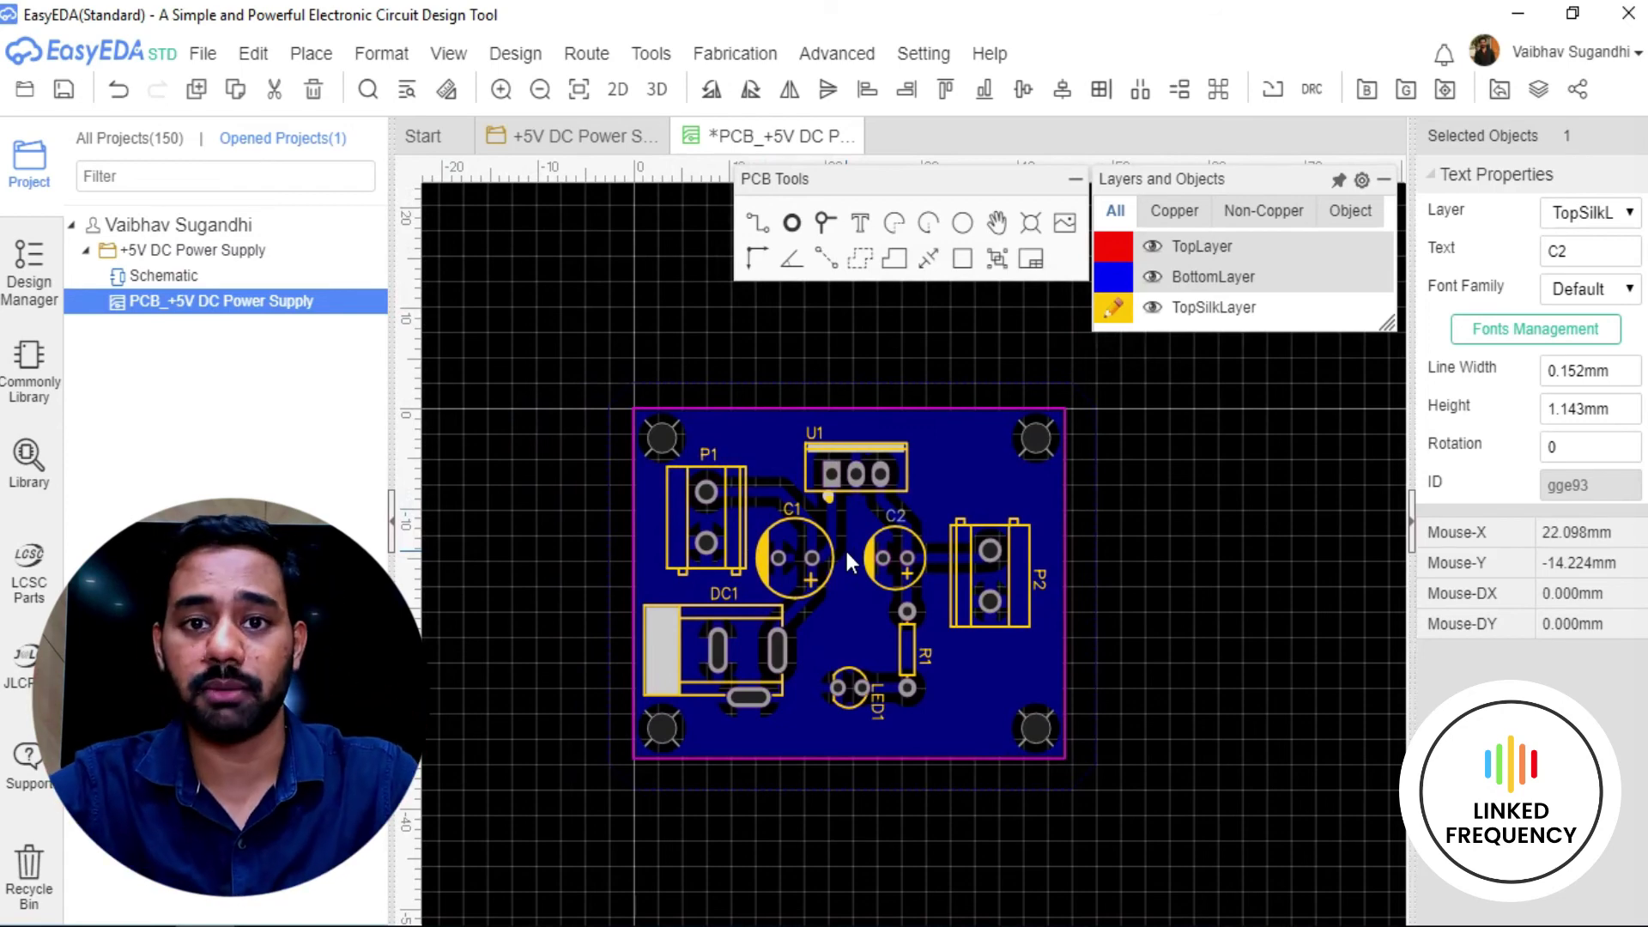
{"action": "left_click", "coordinate": [719, 594]}
{"action": "scroll", "coordinate": [717, 592], "scroll_direction": "up", "scroll_amount": 5}
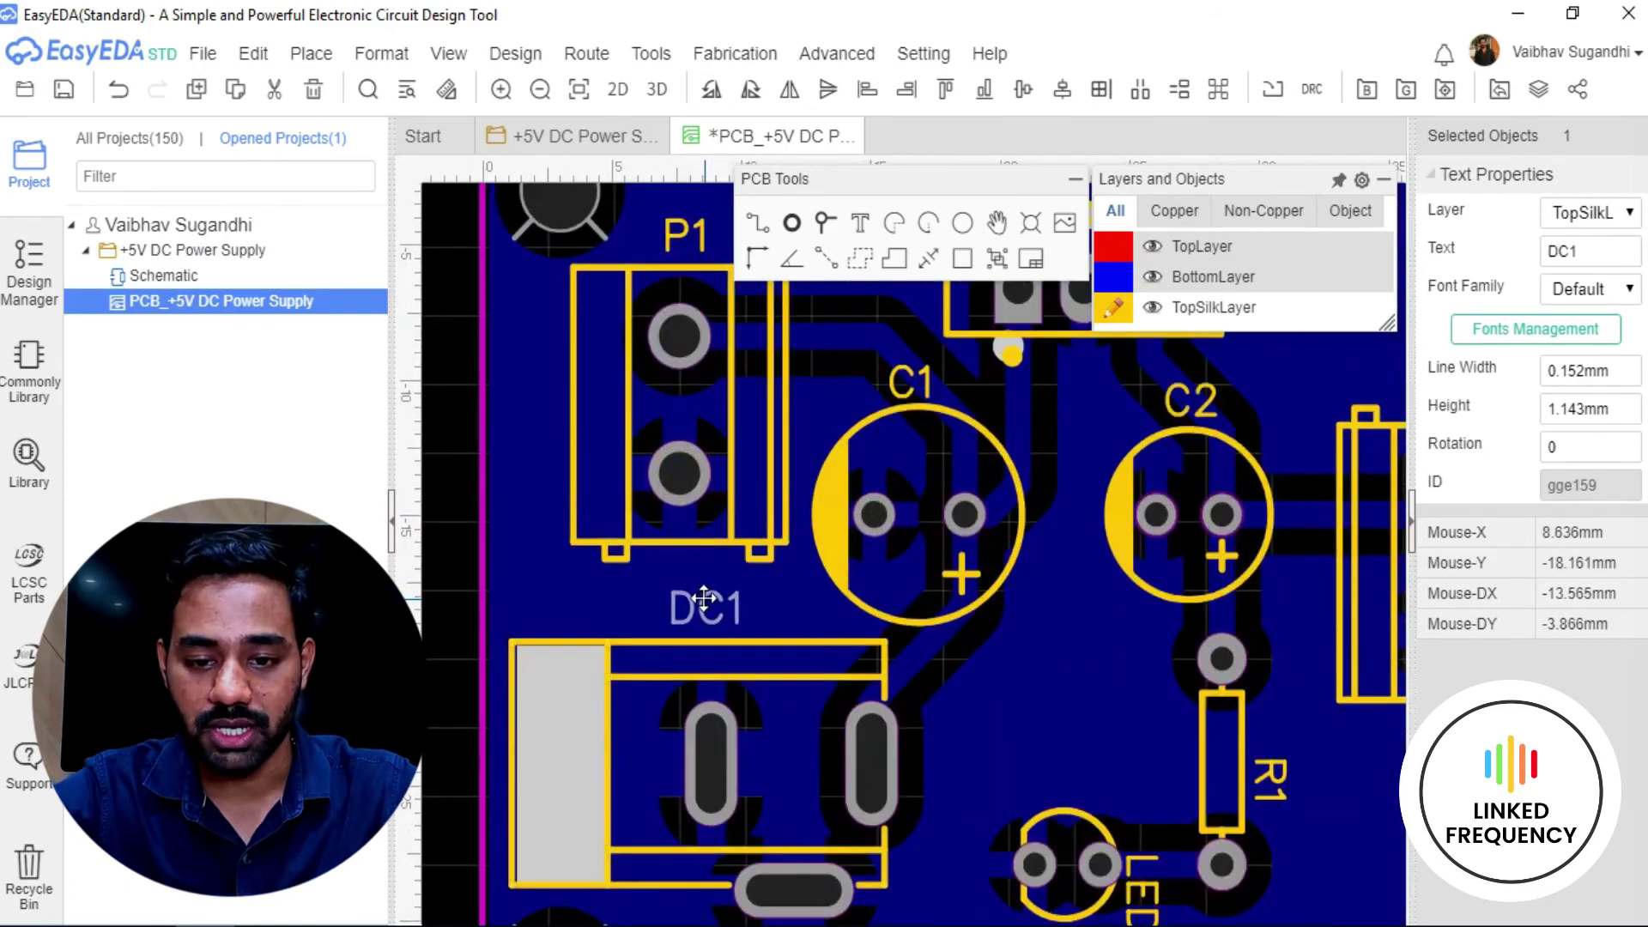
{"action": "scroll", "coordinate": [951, 667], "scroll_direction": "down", "scroll_amount": 5}
Place the LED1 label upright above the LED and the R1 label upright beside the resistor's upper pad.
{"action": "scroll", "coordinate": [762, 663], "scroll_direction": "up", "scroll_amount": 5}
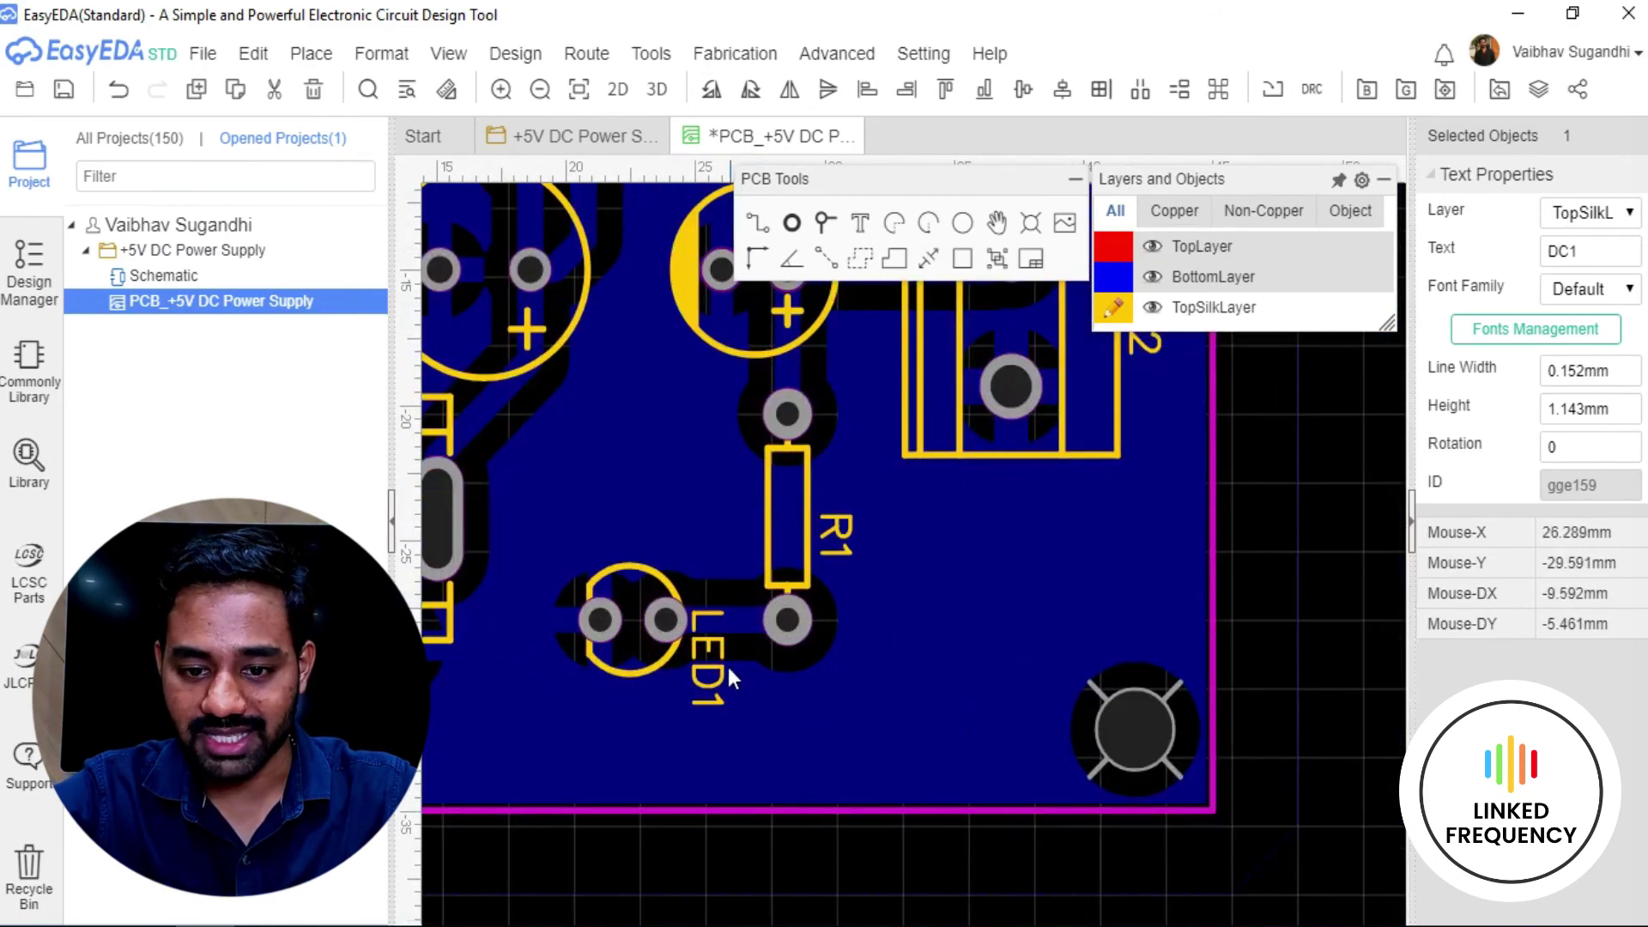
{"action": "left_click_drag", "start_coordinate": [728, 670], "coordinate": [652, 533]}
{"action": "key", "text": "space"}
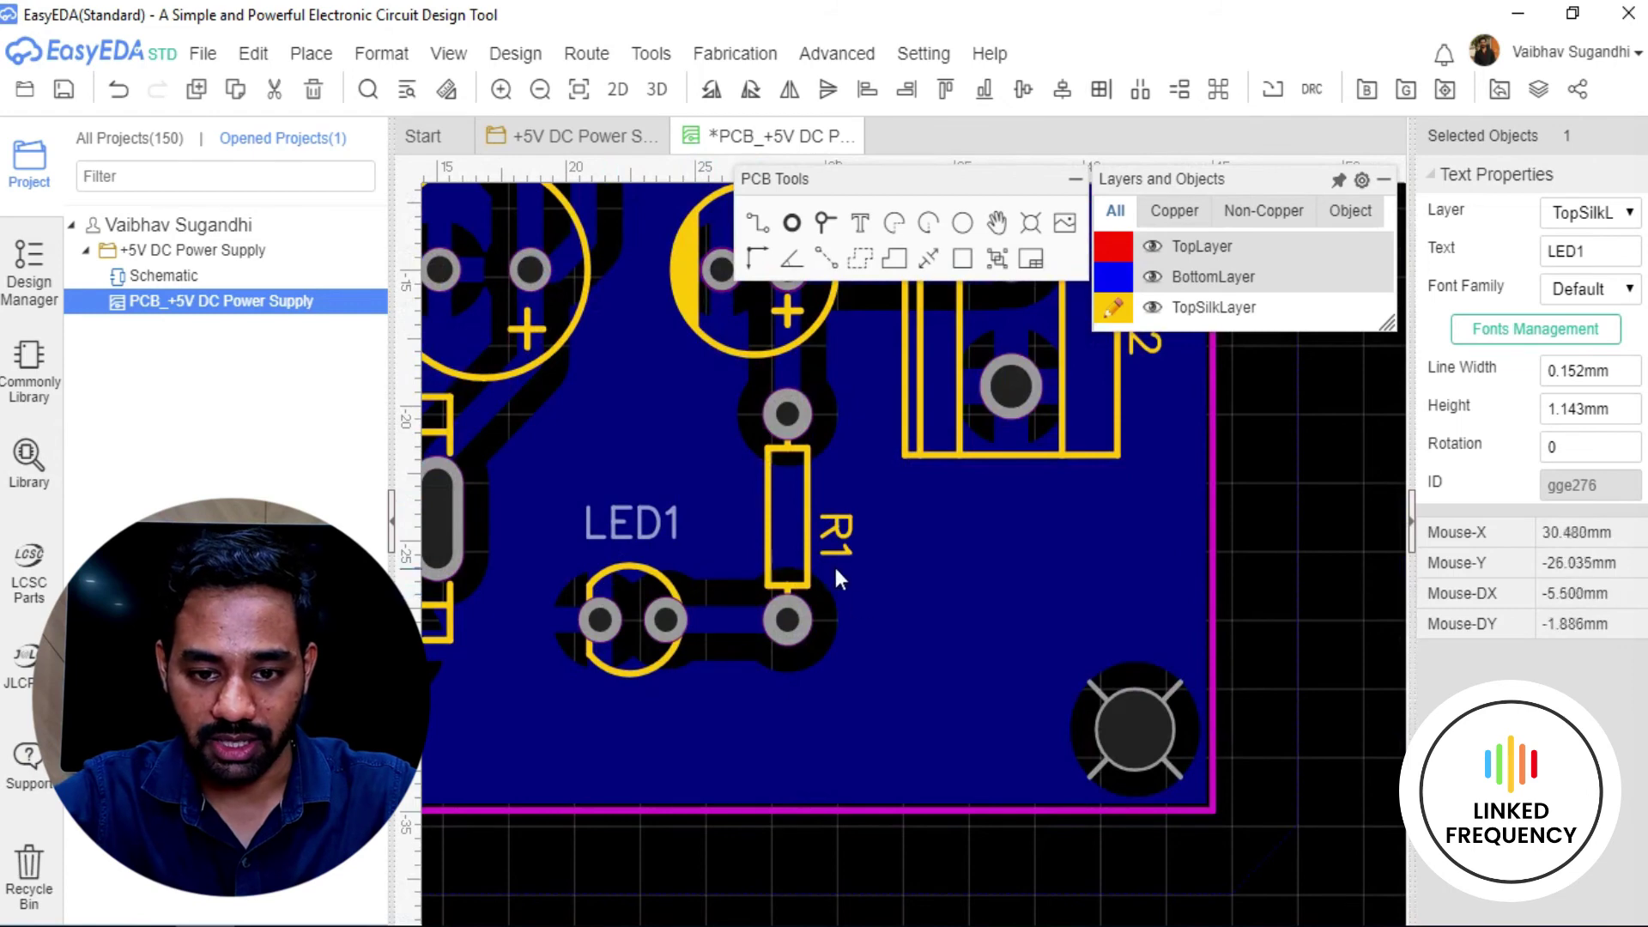
{"action": "left_click_drag", "start_coordinate": [839, 581], "coordinate": [730, 472]}
{"action": "key", "text": "space"}
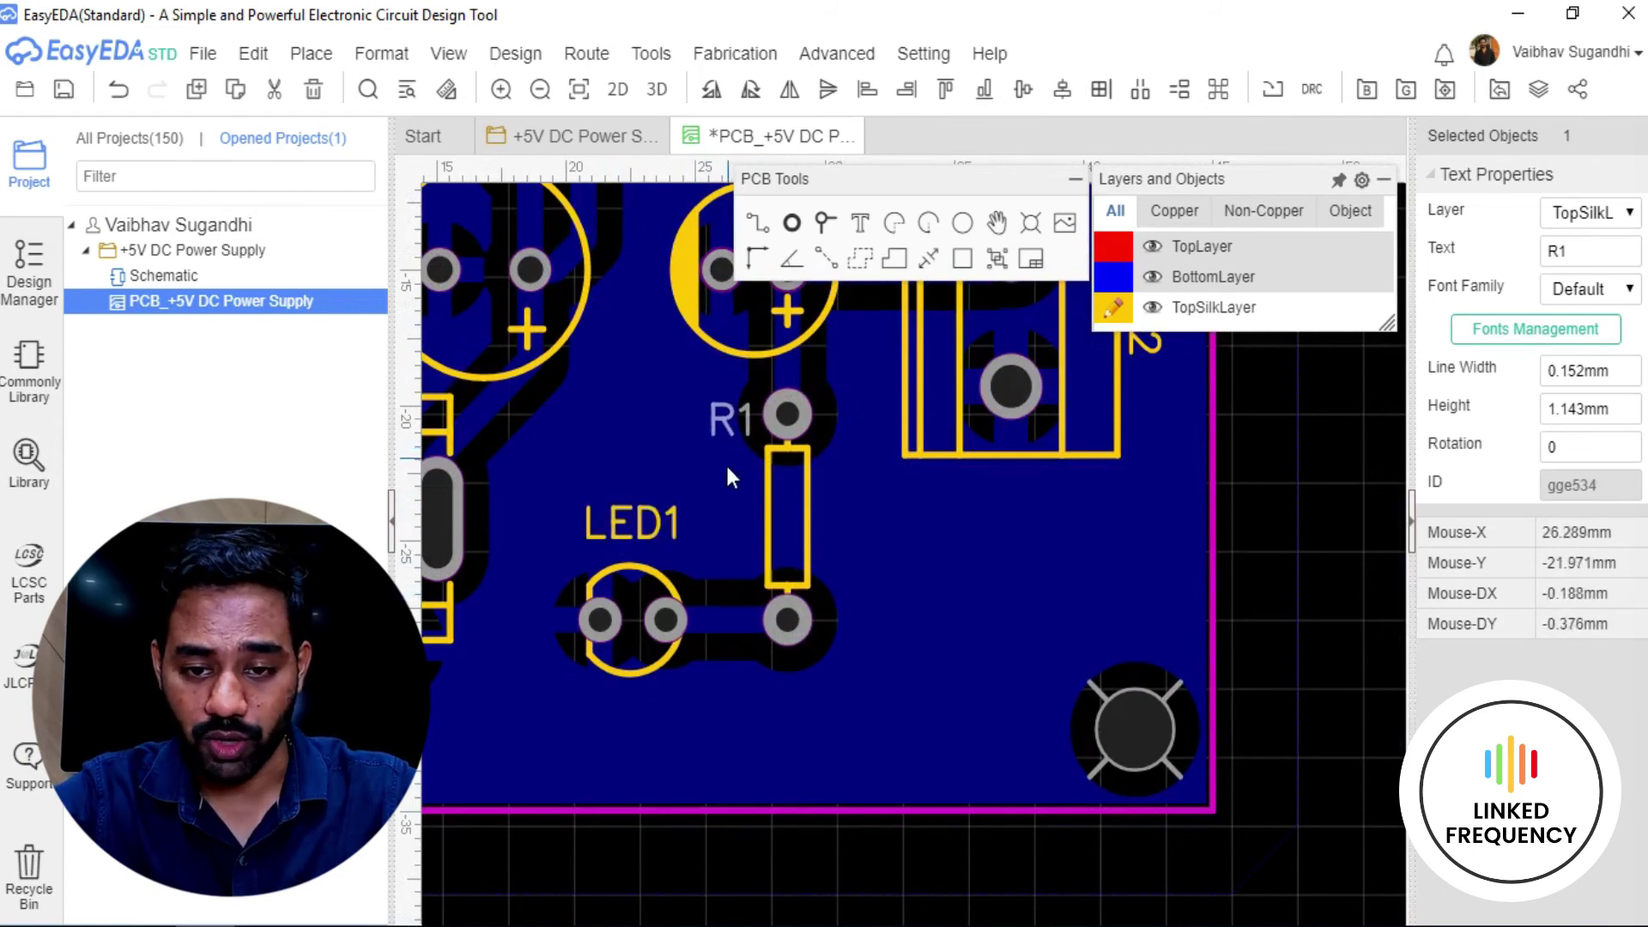
Place the P2 label upright and centred above connector P2.
{"action": "scroll", "coordinate": [728, 465], "scroll_direction": "down", "scroll_amount": 4}
{"action": "scroll", "coordinate": [854, 575], "scroll_direction": "up", "scroll_amount": 4}
{"action": "left_click", "coordinate": [766, 564]}
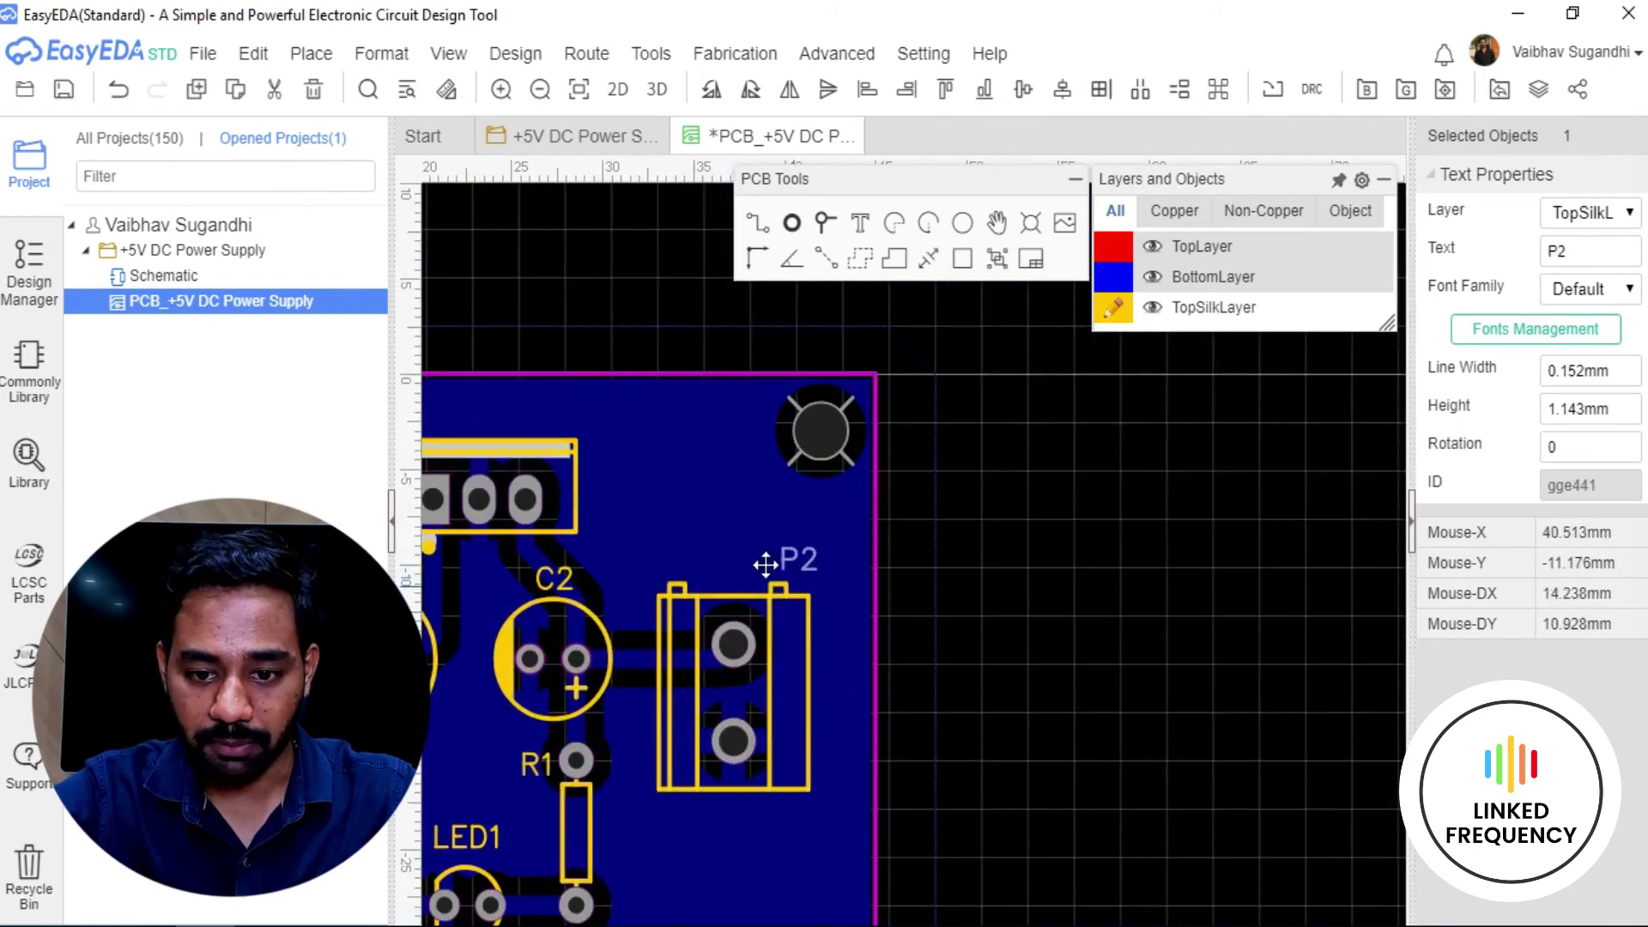
{"action": "left_click_drag", "start_coordinate": [765, 564], "coordinate": [728, 601]}
{"action": "scroll", "coordinate": [728, 601], "scroll_direction": "down", "scroll_amount": 5}
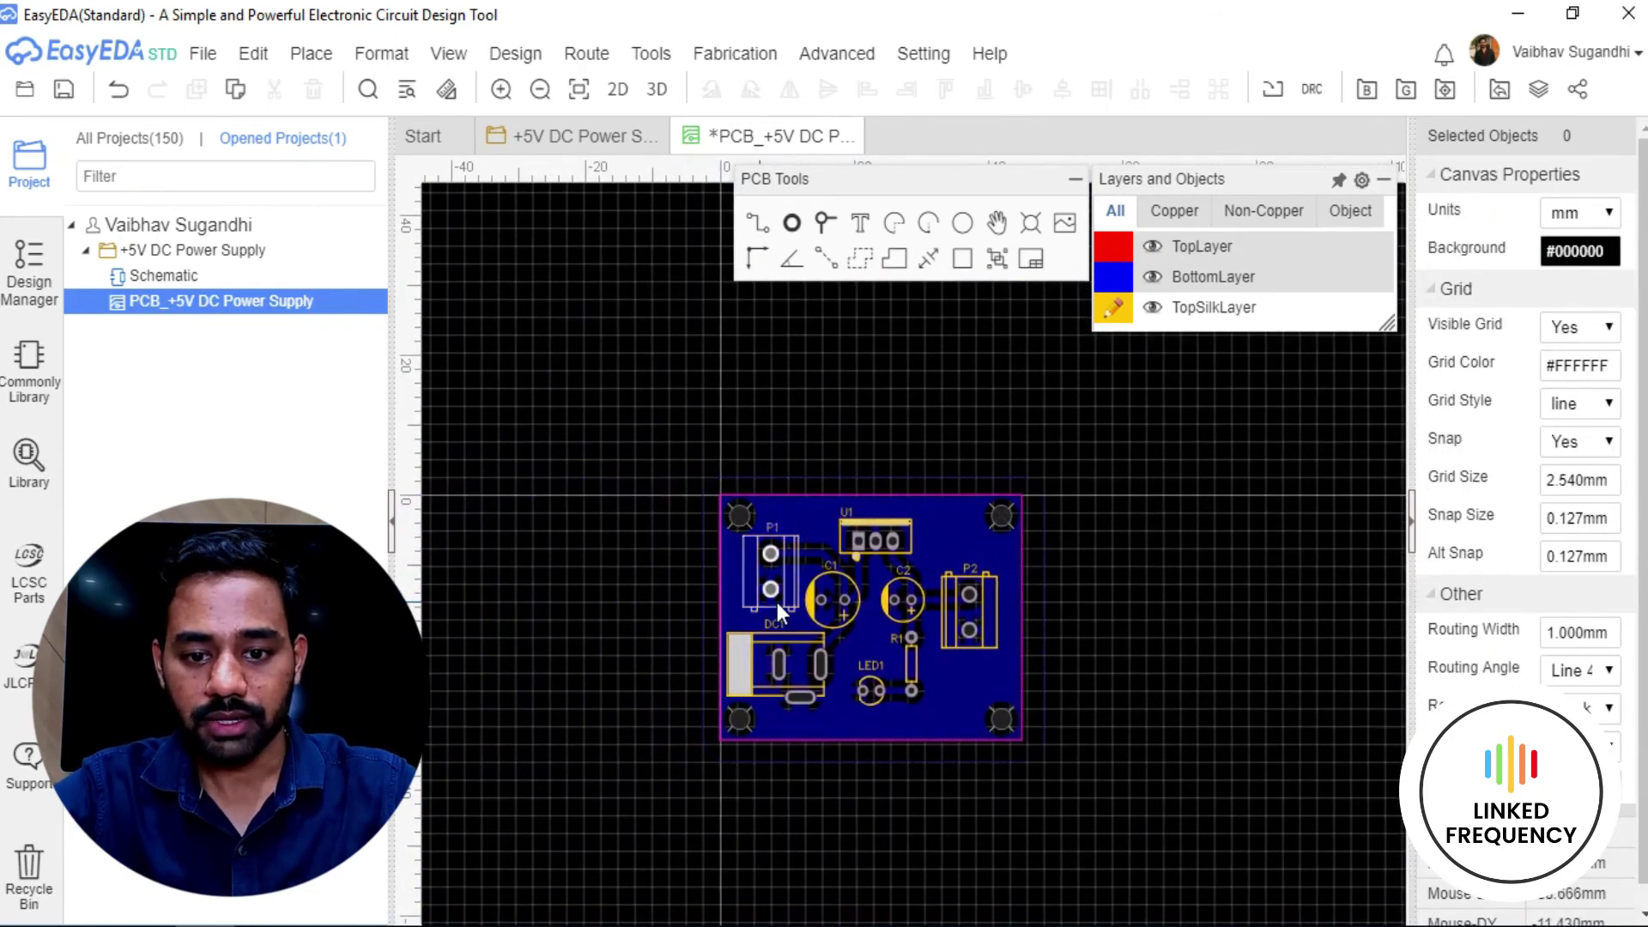
{"action": "scroll", "coordinate": [776, 610], "scroll_direction": "up", "scroll_amount": 3}
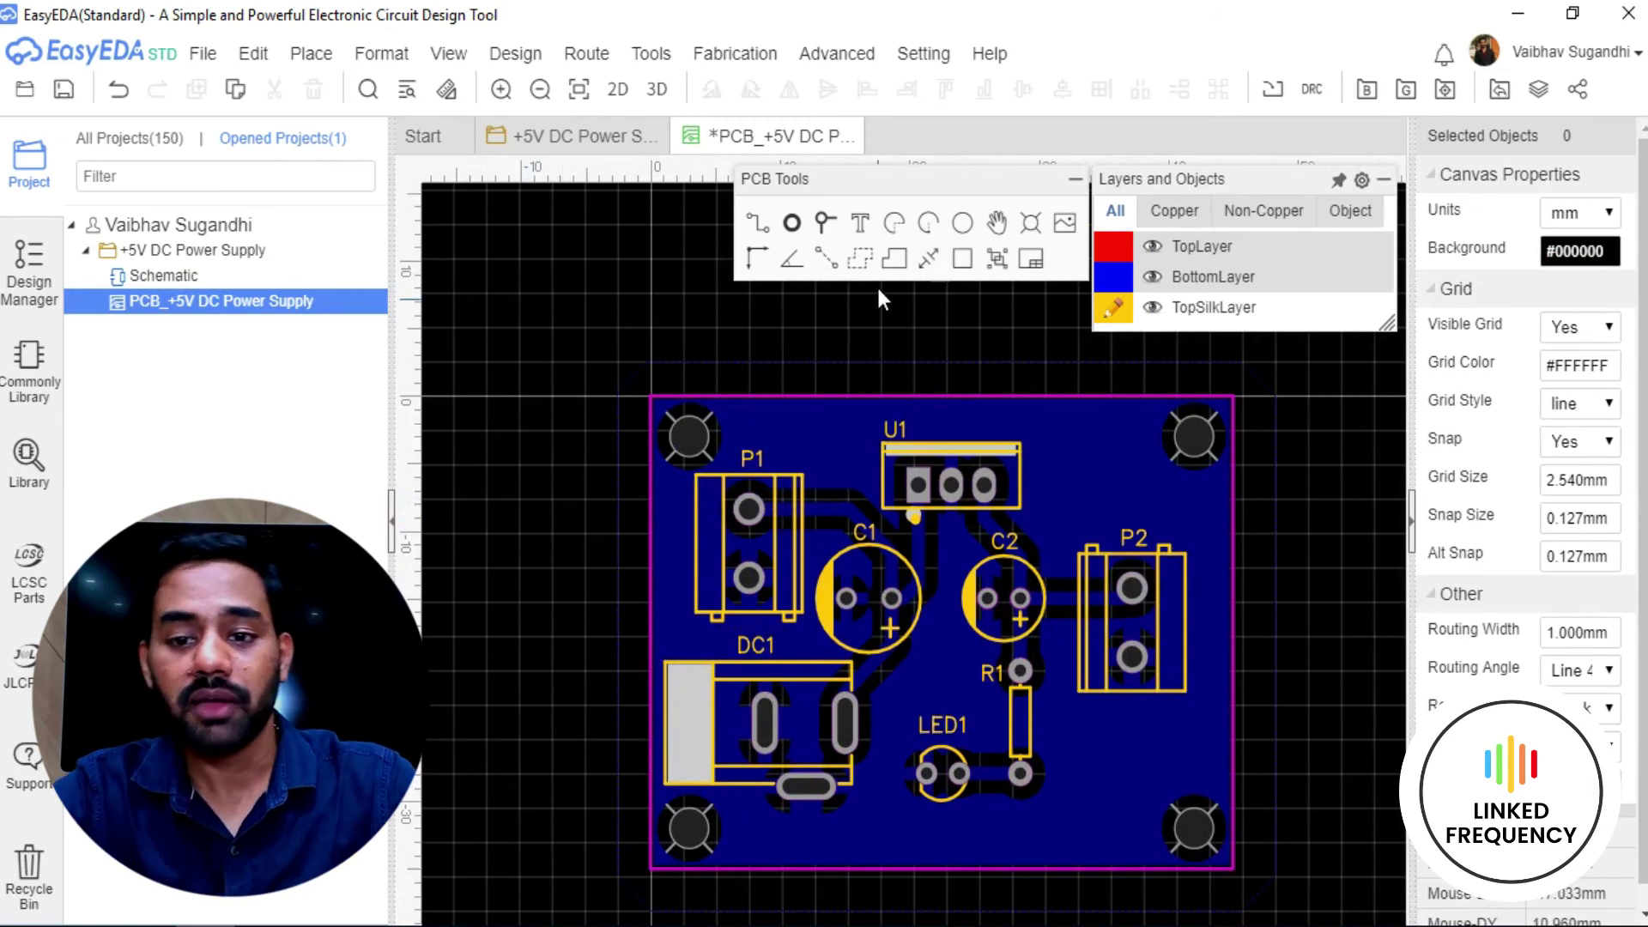
Place a silkscreen text outside the board's left edge and change its content to VIN.
{"action": "left_click", "coordinate": [863, 227]}
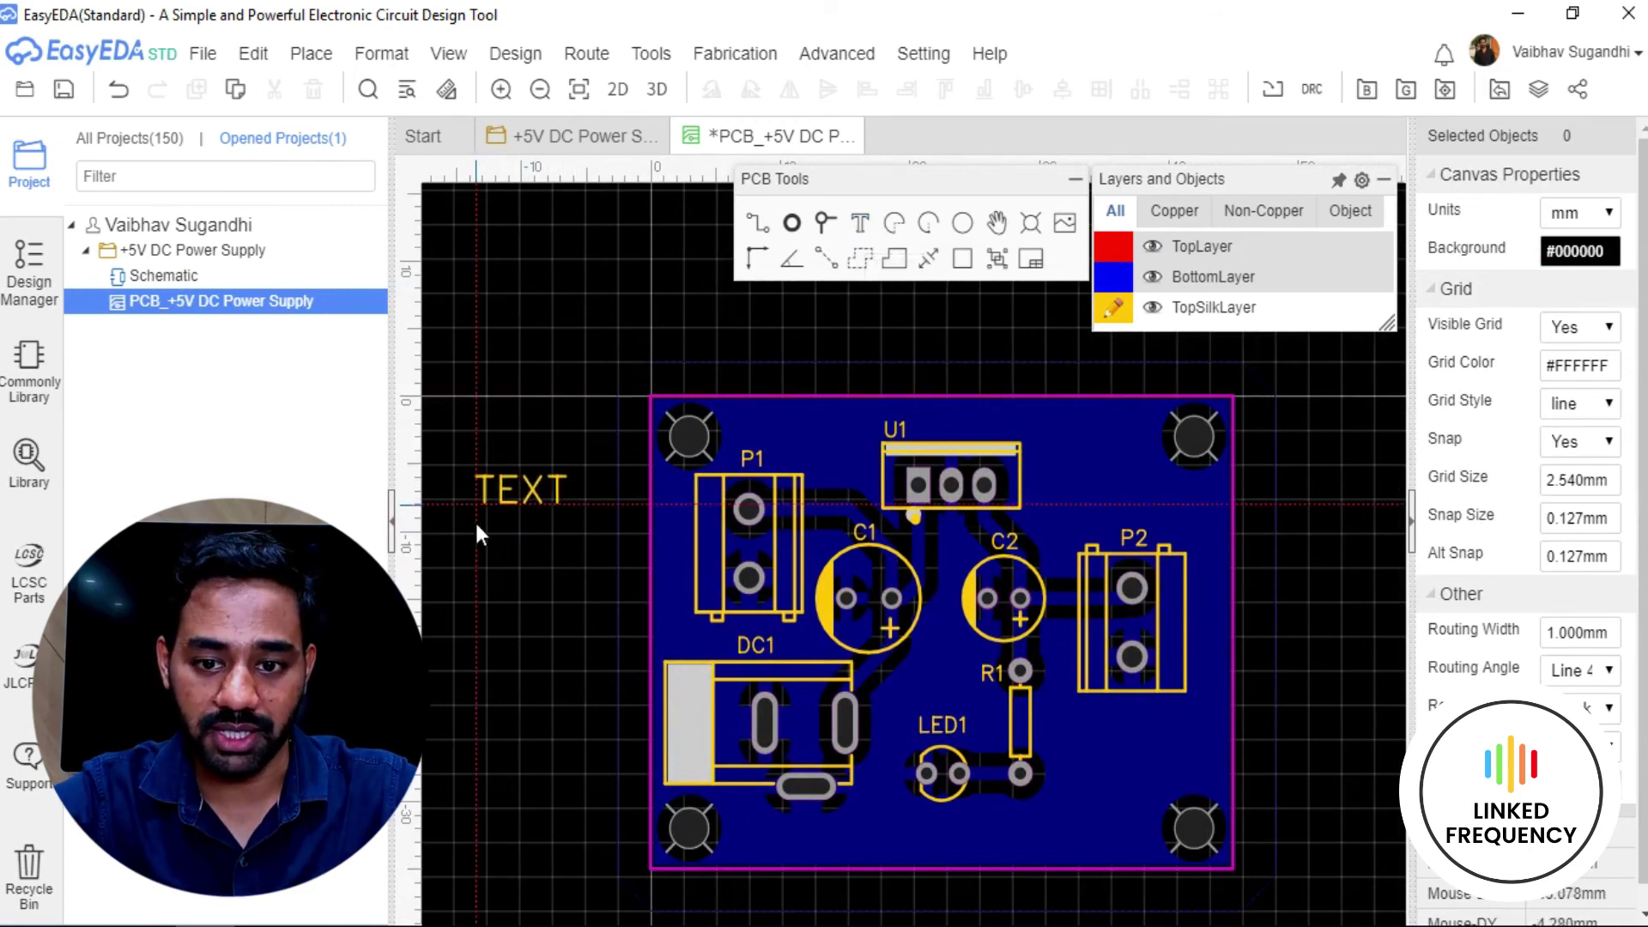
{"action": "key", "text": "Escape"}
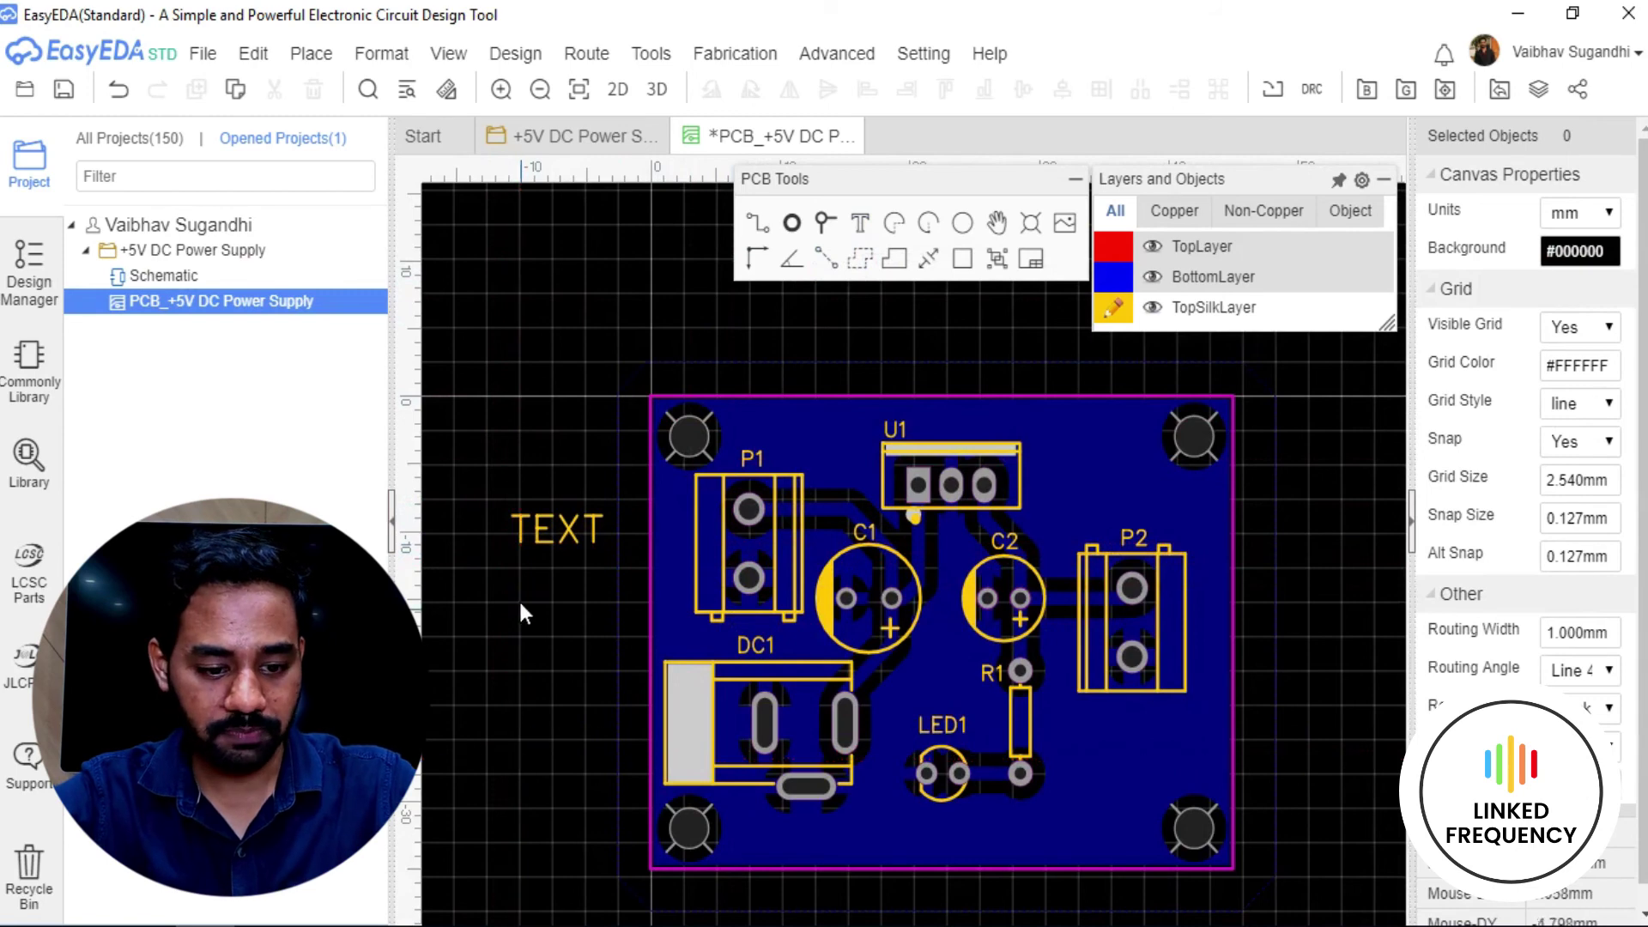
{"action": "double_click", "coordinate": [551, 528]}
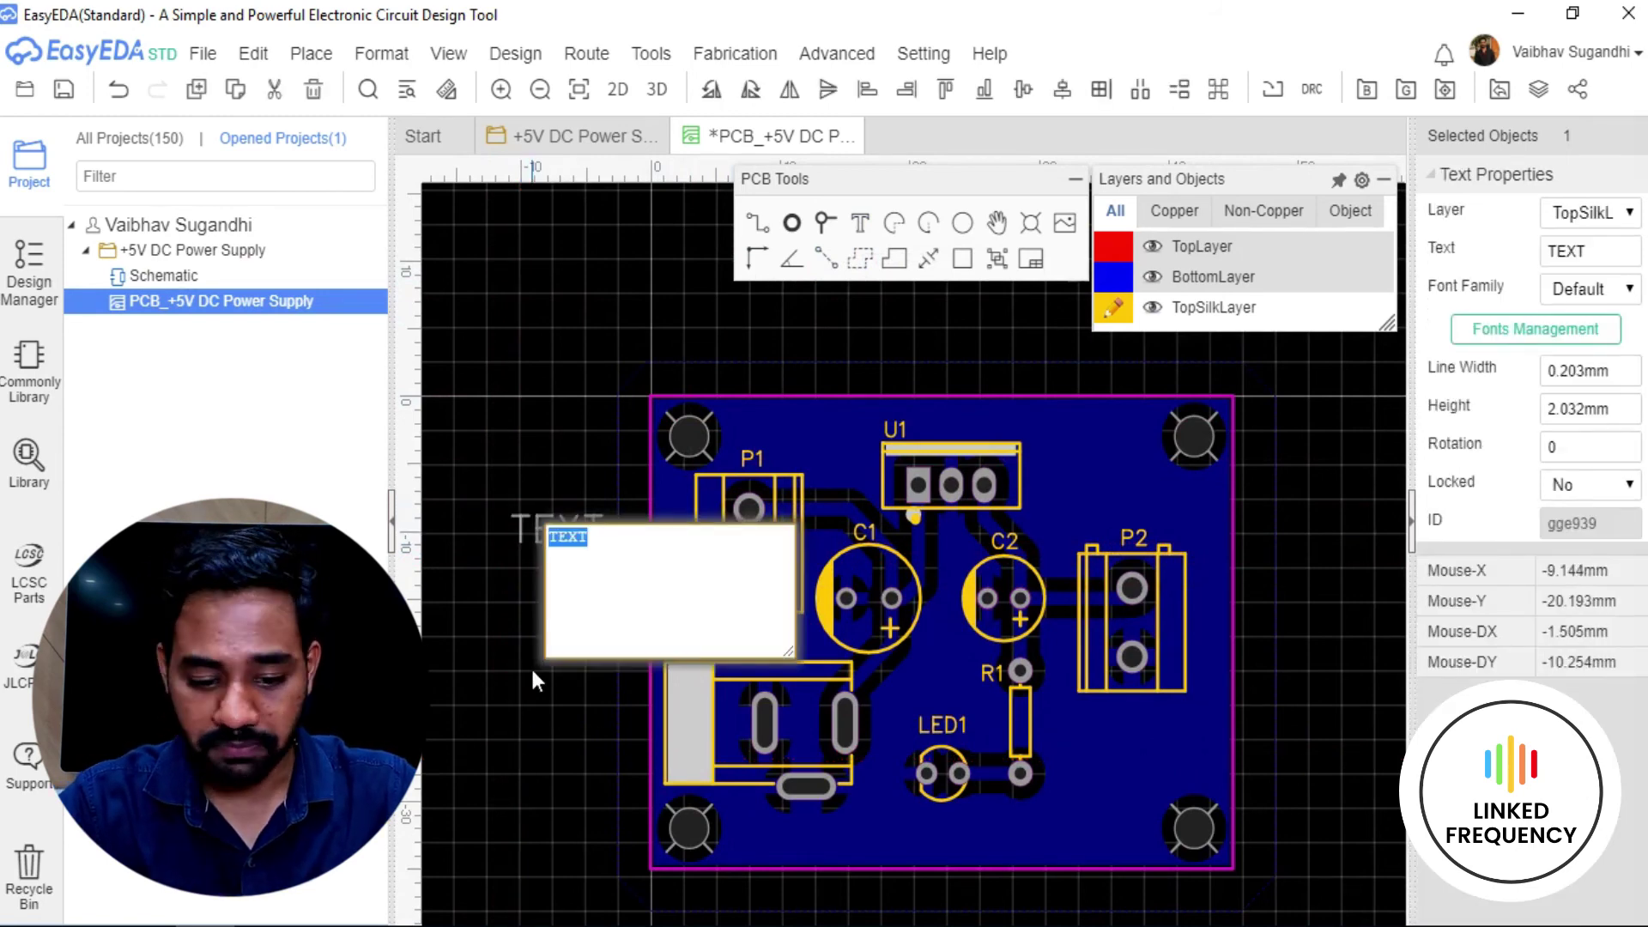
{"action": "type", "text": "VIn"}
{"action": "key", "text": "BackSpace"}
{"action": "type", "text": "N"}
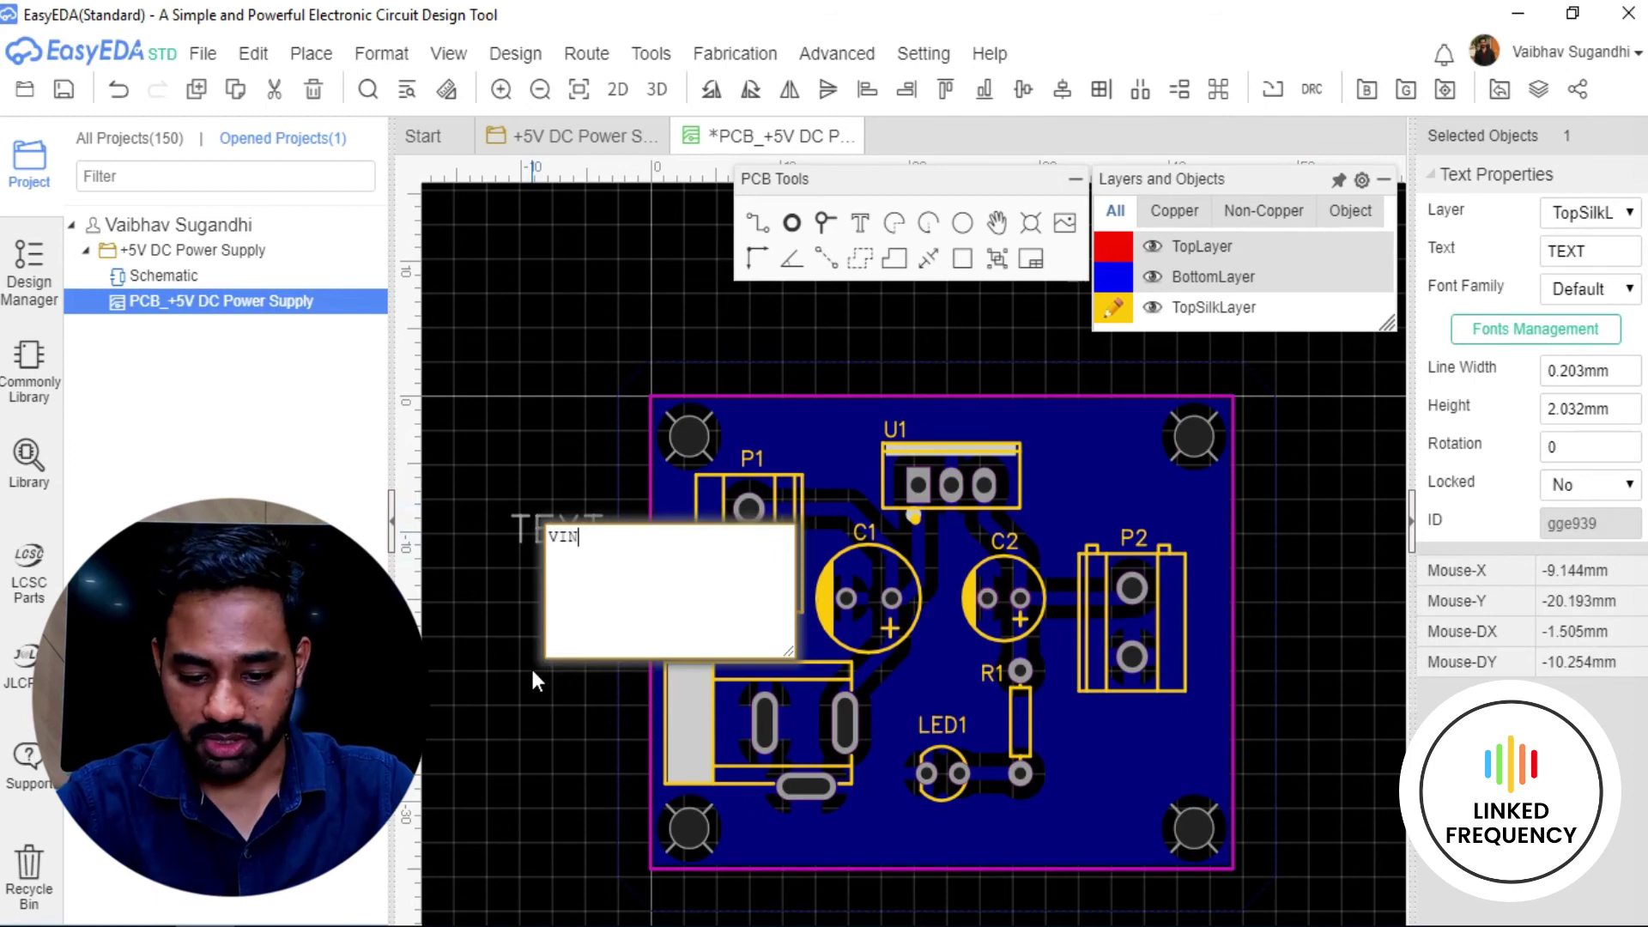
{"action": "key", "text": "Return"}
Set the VIN text's height to 1.5 mm and its line width to 0.2 mm, after trying 0.15 mm.
{"action": "left_click", "coordinate": [1544, 369]}
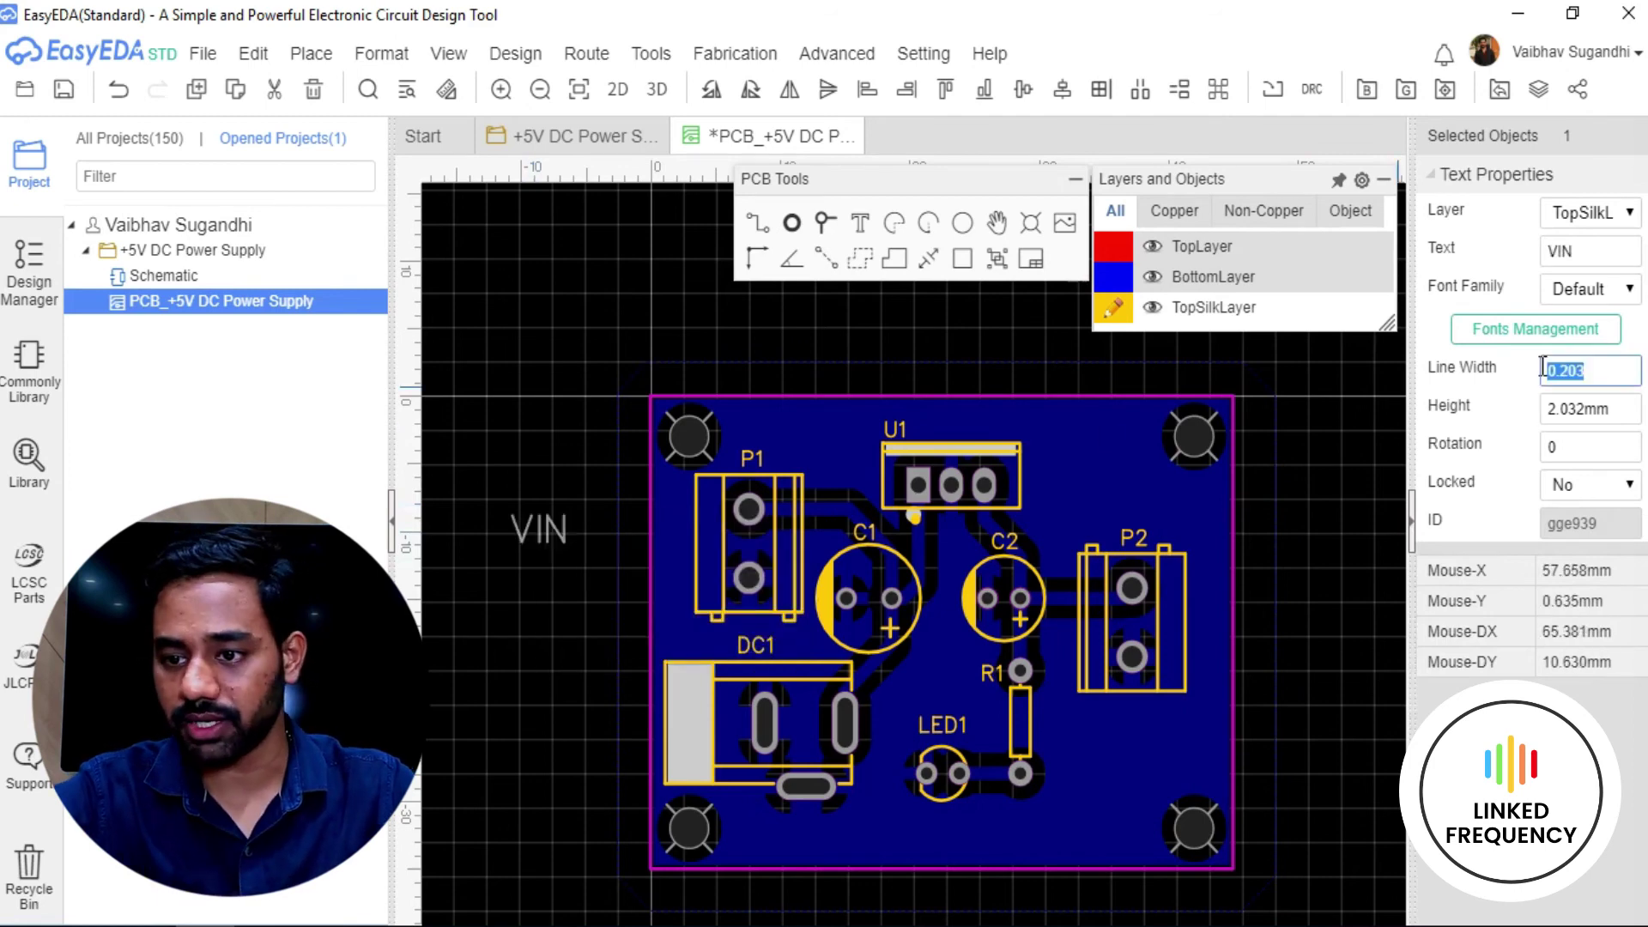
{"action": "type", "text": "0.15"}
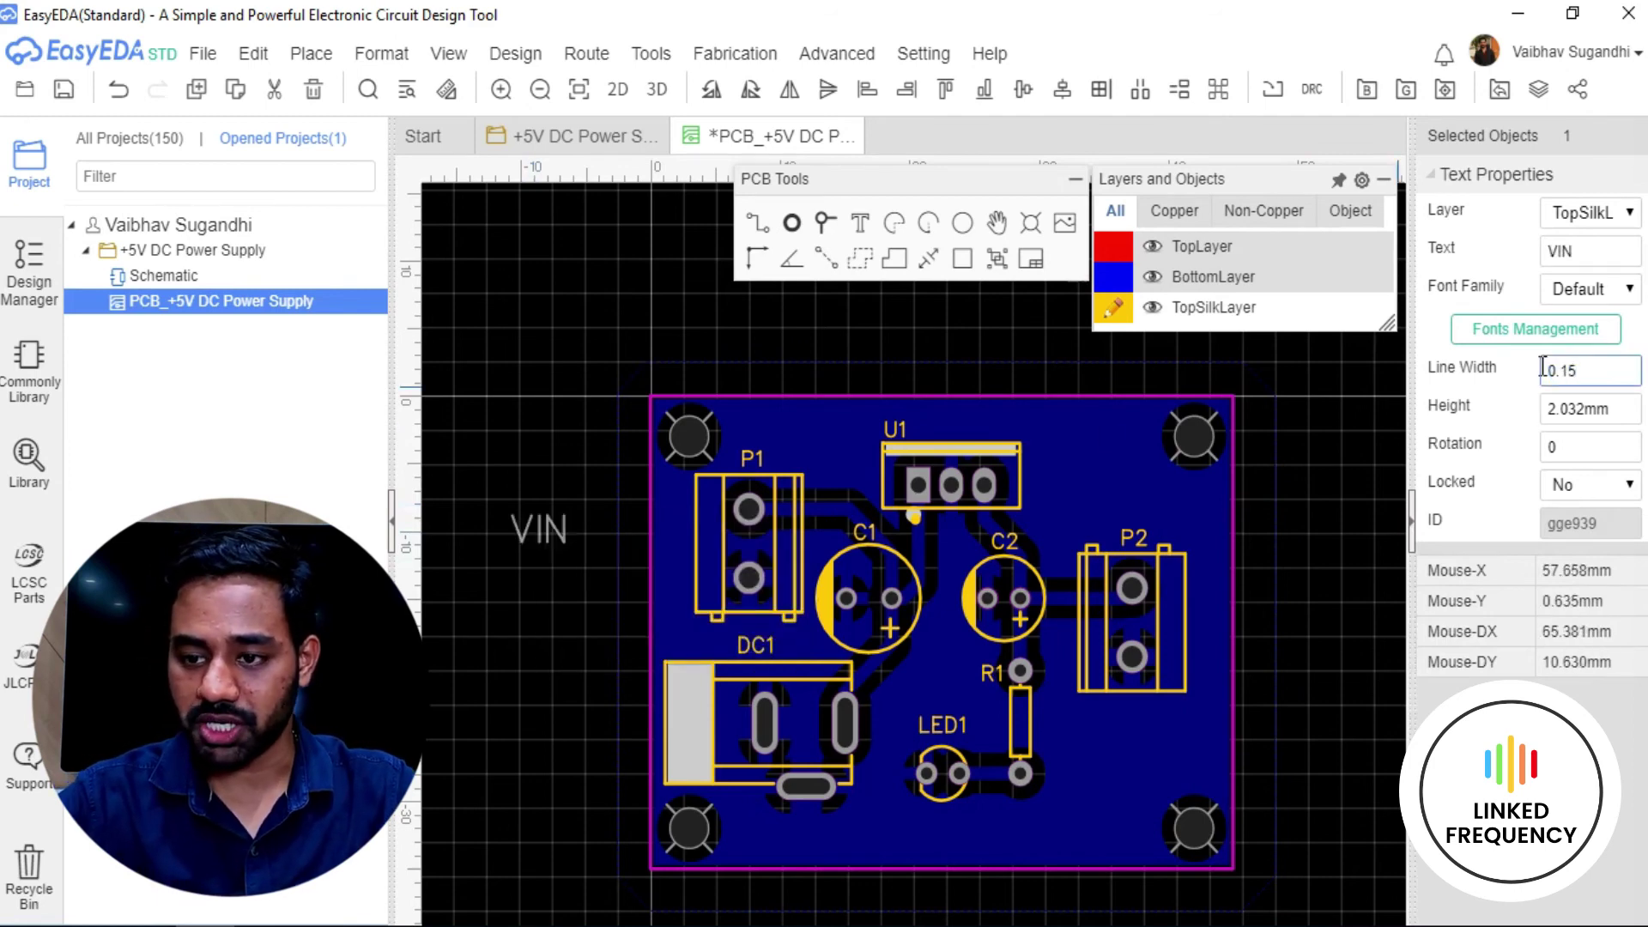
{"action": "key", "text": "Return"}
{"action": "left_click", "coordinate": [1595, 409]}
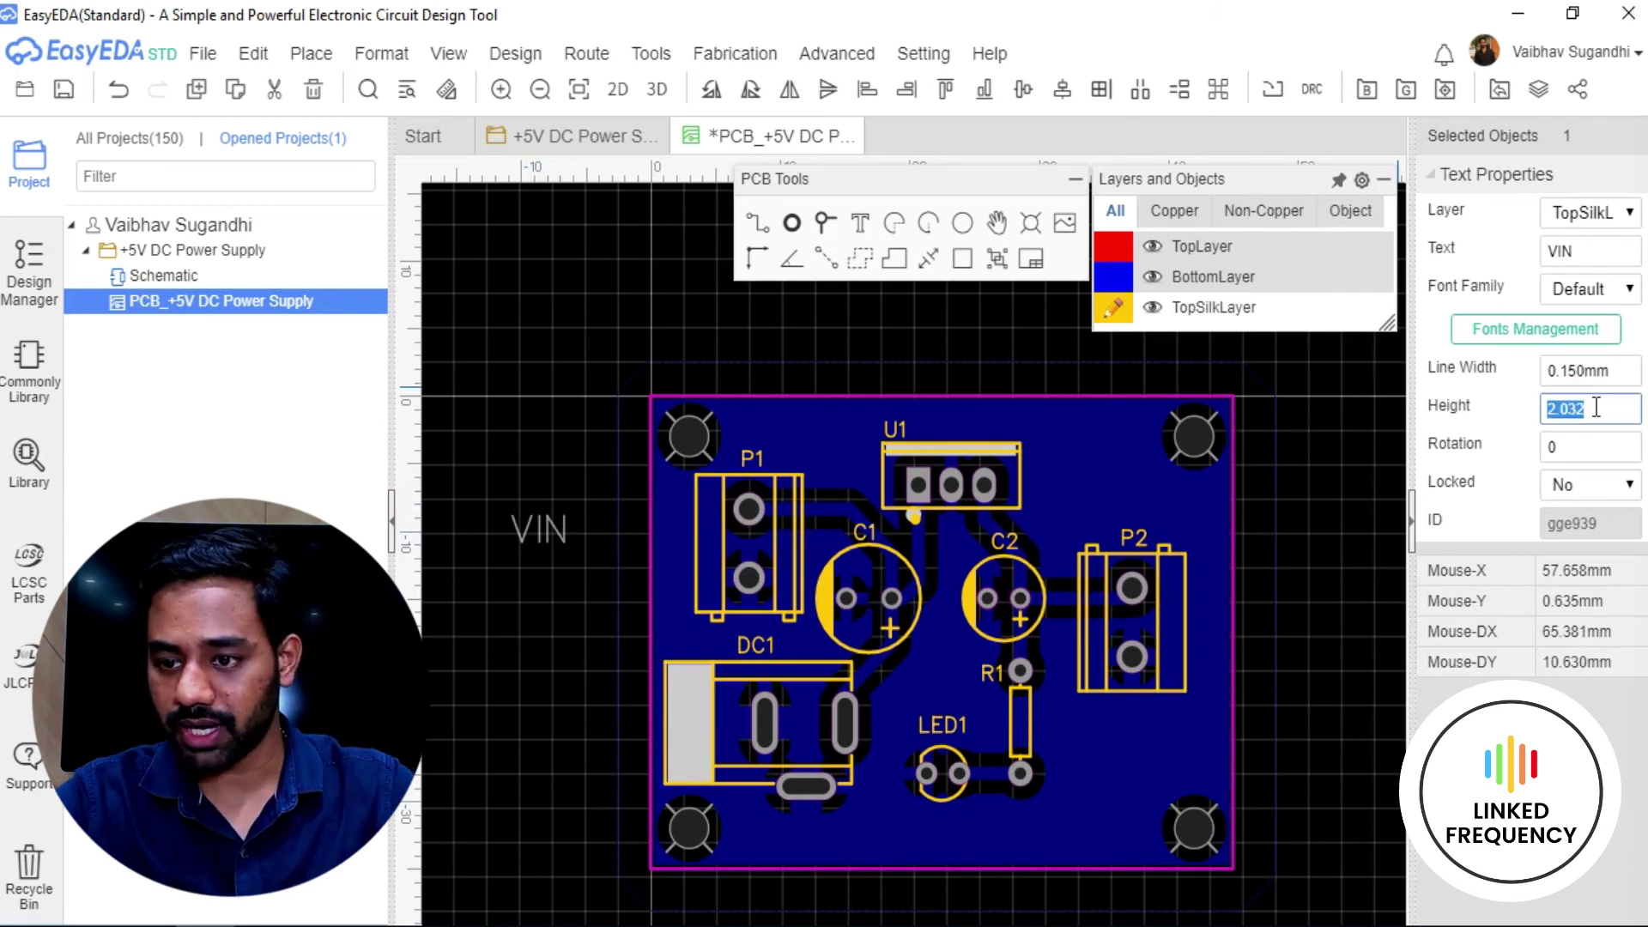
{"action": "type", "text": "1.5"}
{"action": "key", "text": "Return"}
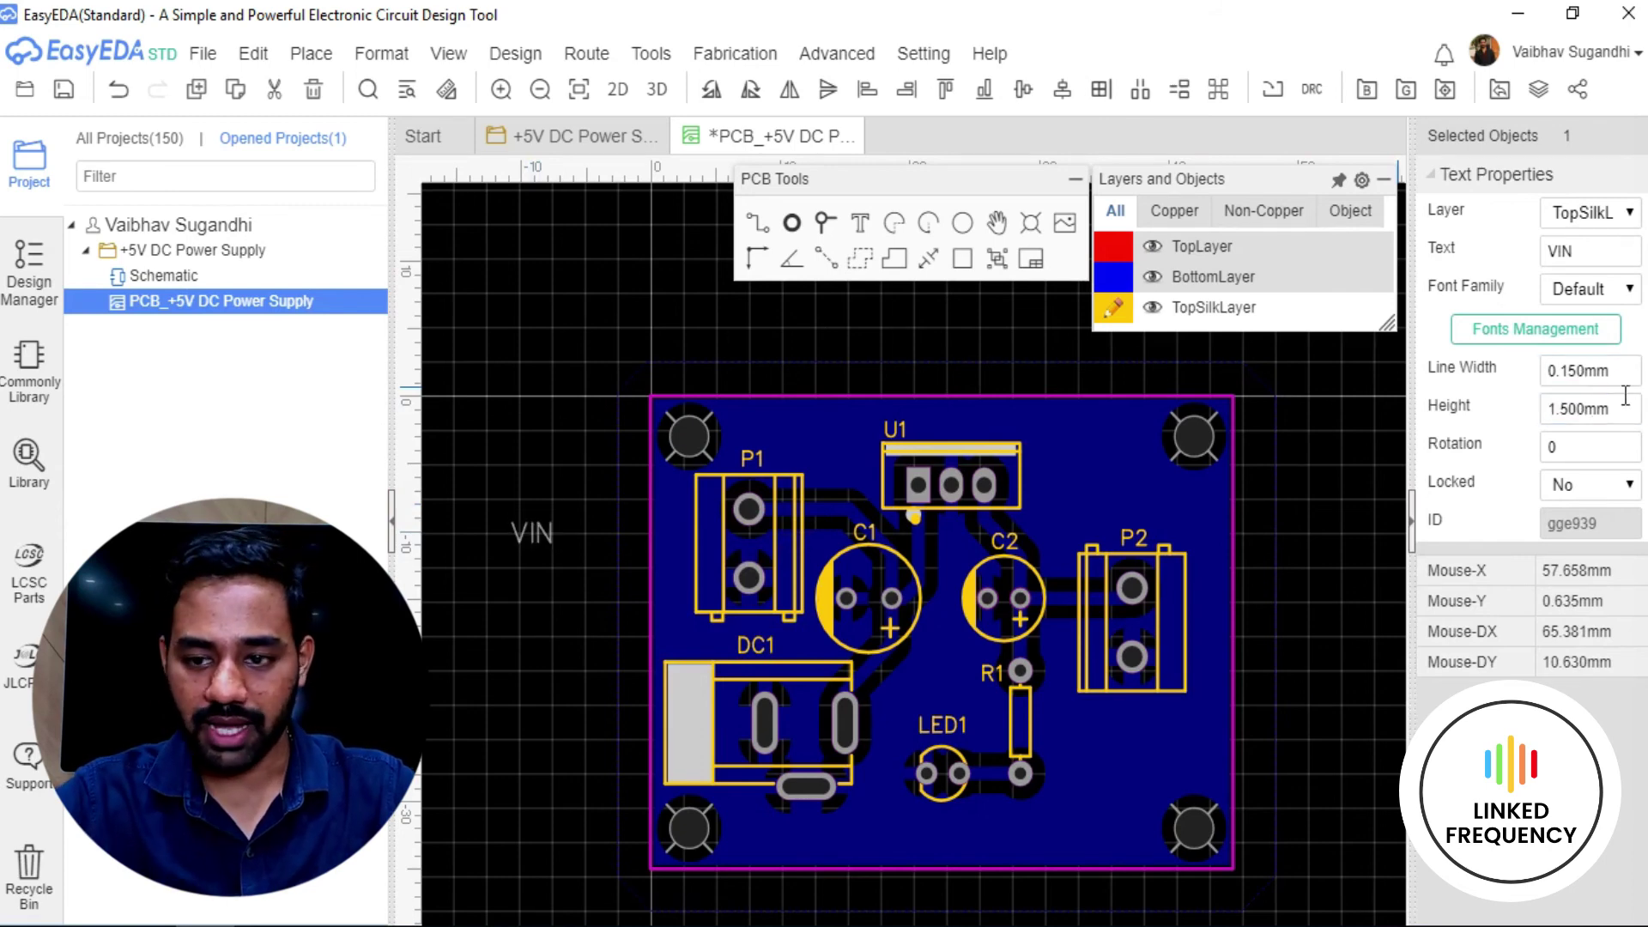
{"action": "left_click", "coordinate": [1612, 371]}
{"action": "type", "text": "0.2"}
{"action": "key", "text": "Return"}
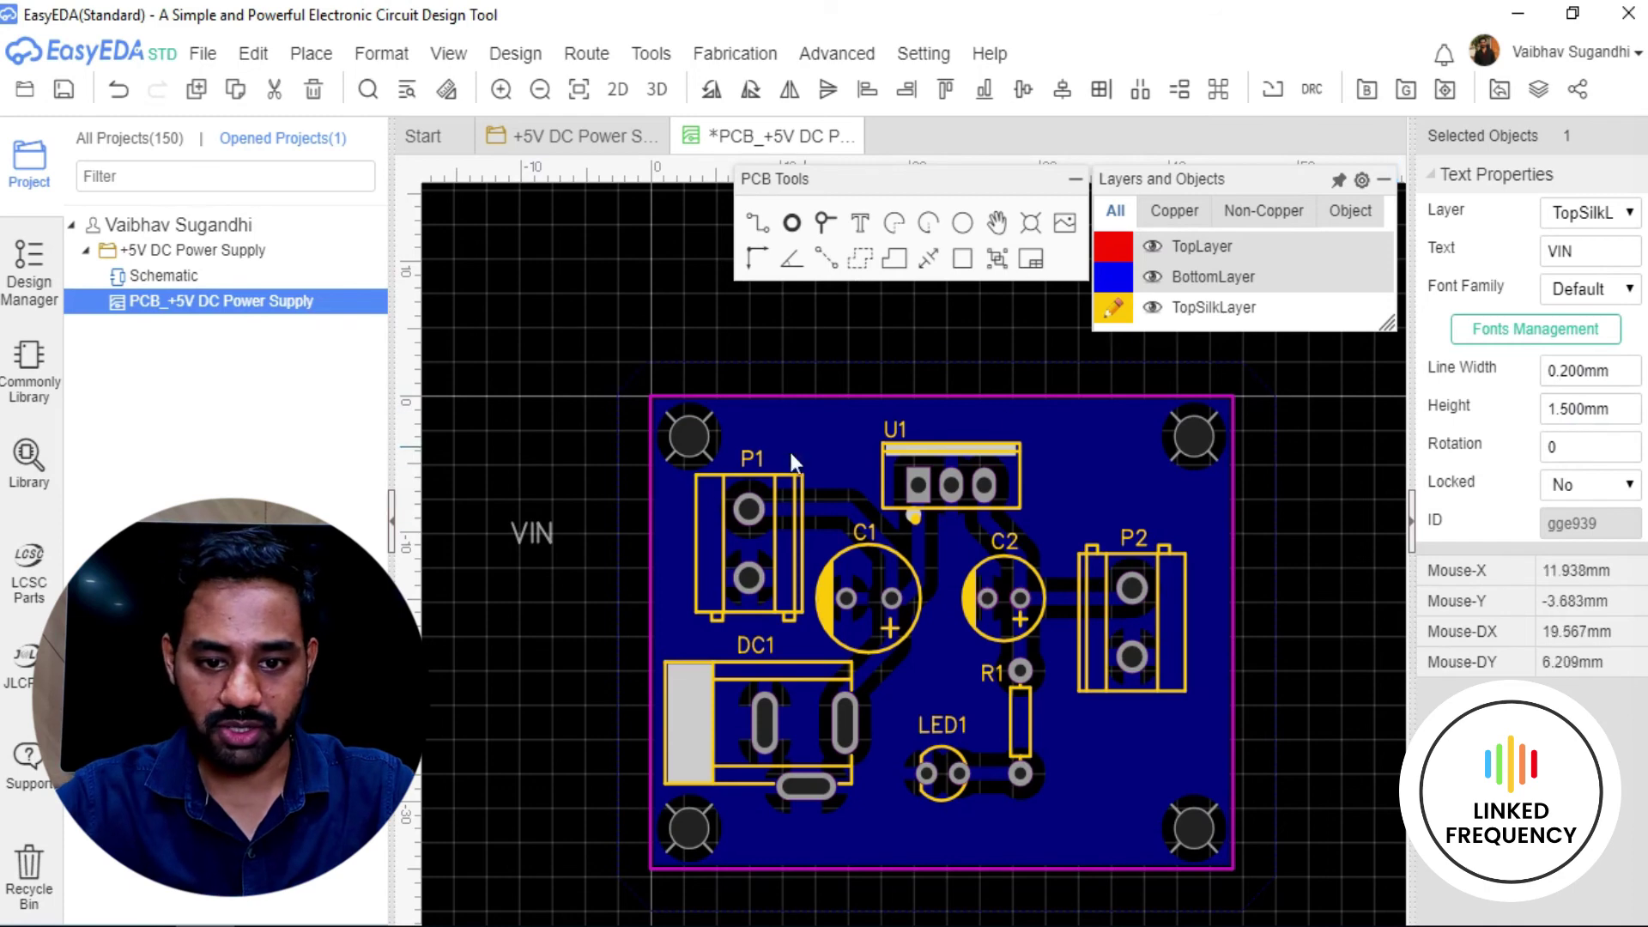
Move the VIN text to the board's left edge beside P1's upper pad and set its height to 1 mm.
{"action": "scroll", "coordinate": [493, 582], "scroll_direction": "up", "scroll_amount": 3}
{"action": "left_click_drag", "start_coordinate": [581, 479], "coordinate": [824, 403]}
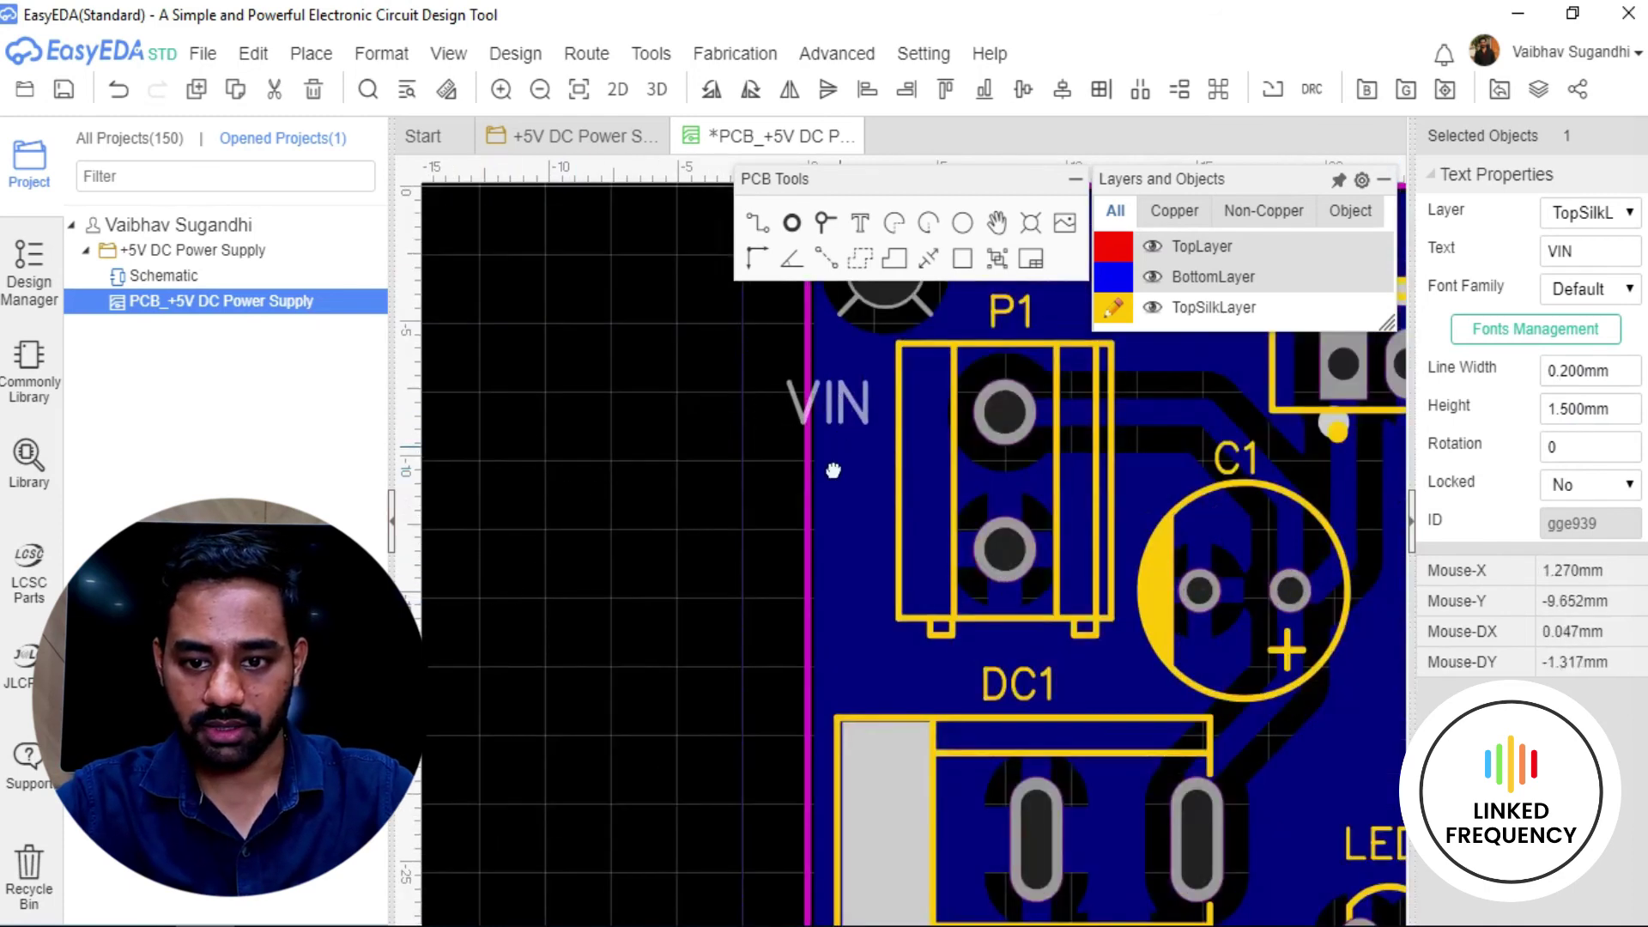
{"action": "right_click_drag", "start_coordinate": [824, 404], "coordinate": [719, 620]}
{"action": "left_click", "coordinate": [1589, 374]}
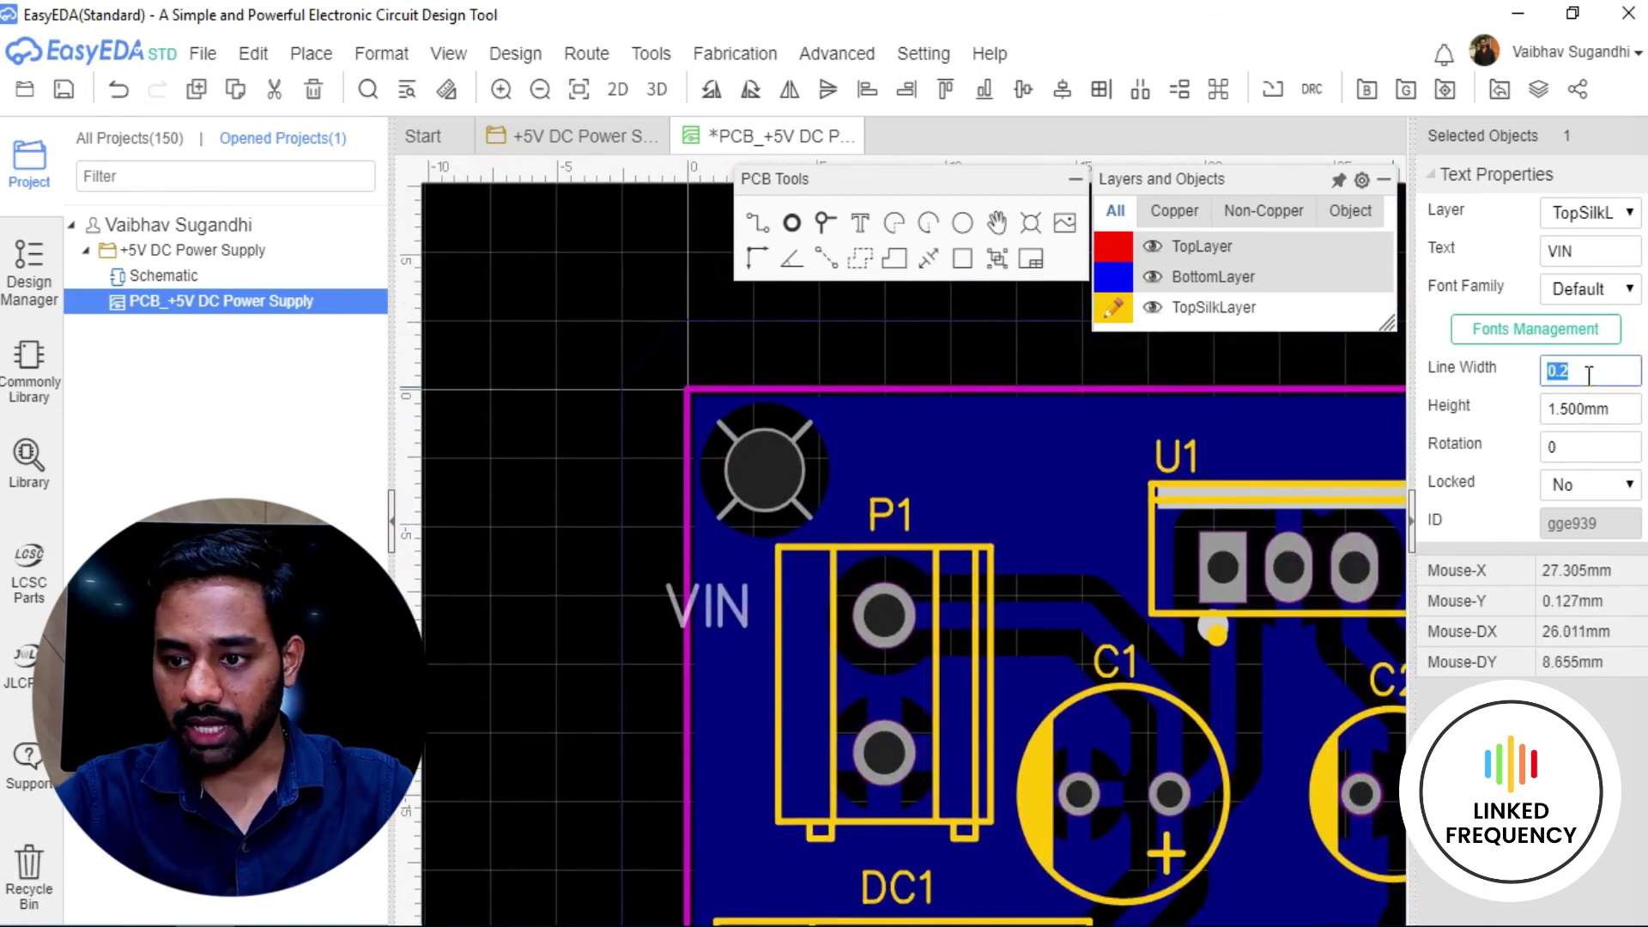
{"action": "left_click", "coordinate": [1590, 408]}
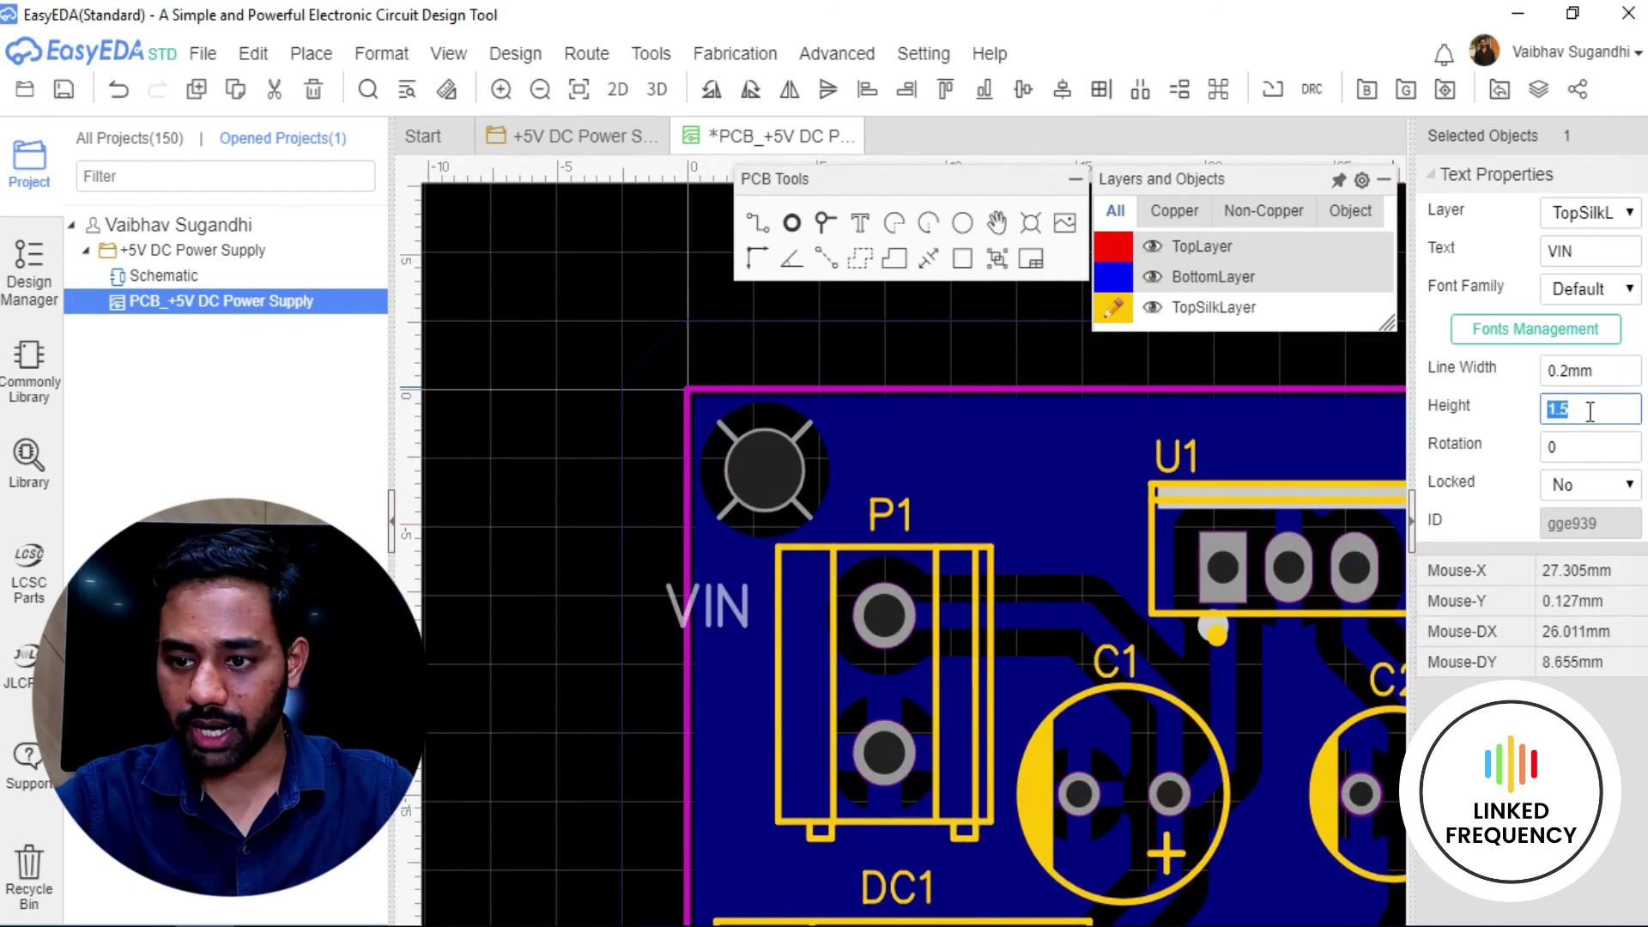
{"action": "type", "text": "1"}
{"action": "key", "text": "Return"}
Position the VIN text between the board edge and connector P1 and rotate it to 270°.
{"action": "scroll", "coordinate": [738, 611], "scroll_direction": "up", "scroll_amount": 5}
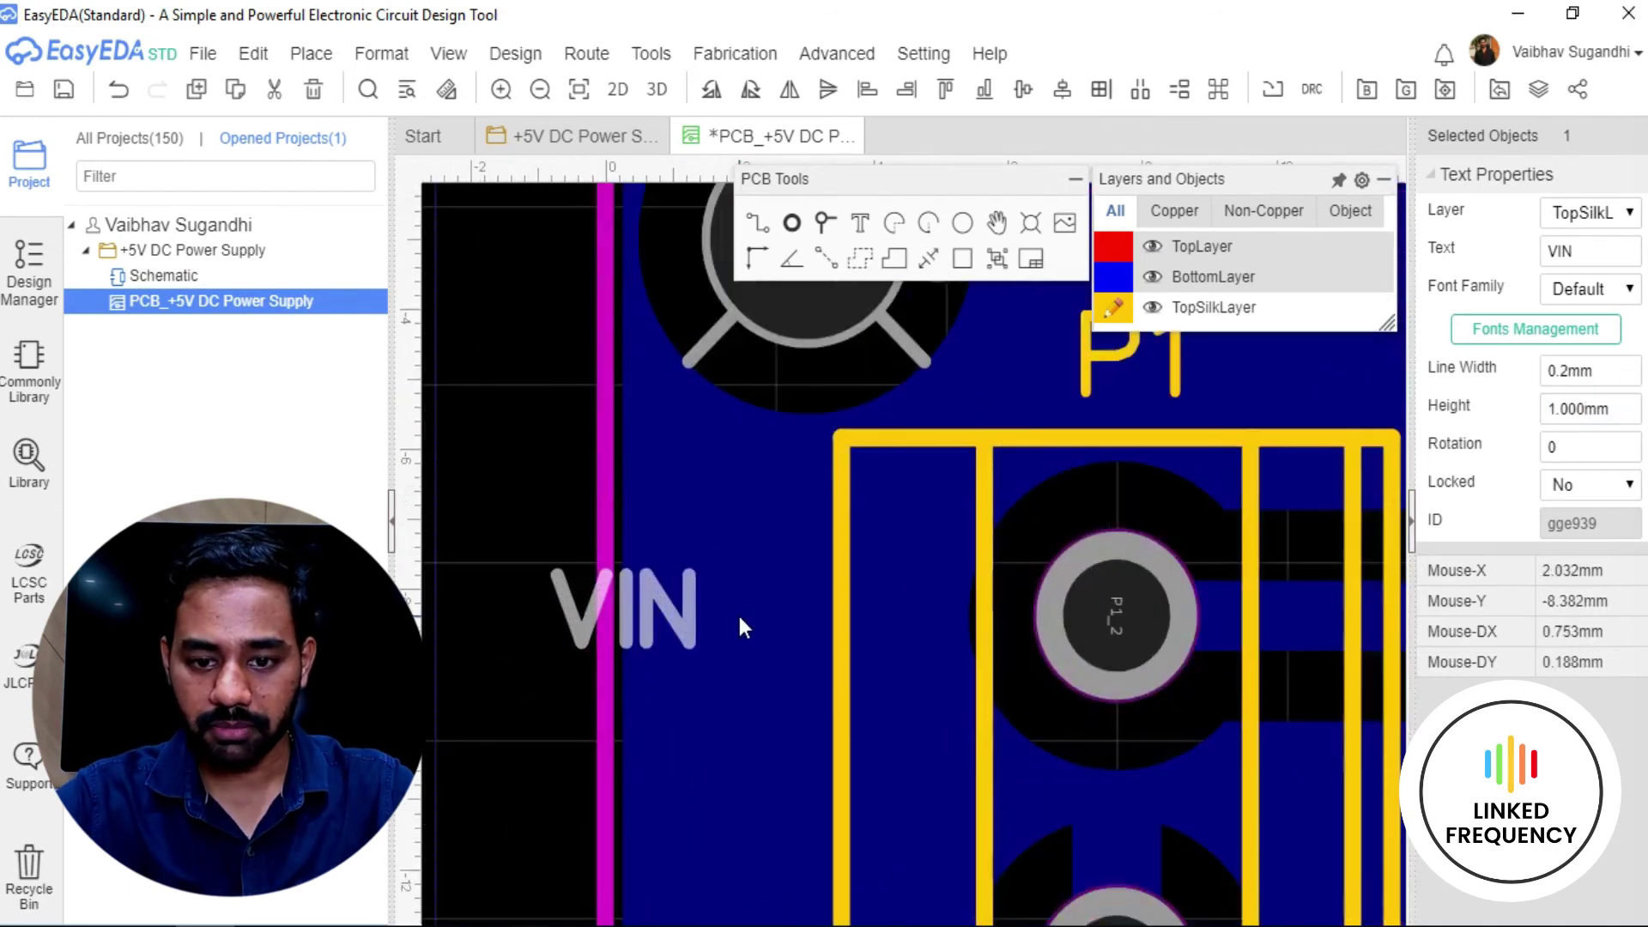
{"action": "left_click_drag", "start_coordinate": [738, 611], "coordinate": [805, 557]}
{"action": "key", "text": "space"}
{"action": "key", "text": "space"}
{"action": "key", "text": "space"}
{"action": "scroll", "coordinate": [805, 557], "scroll_direction": "down", "scroll_amount": 5}
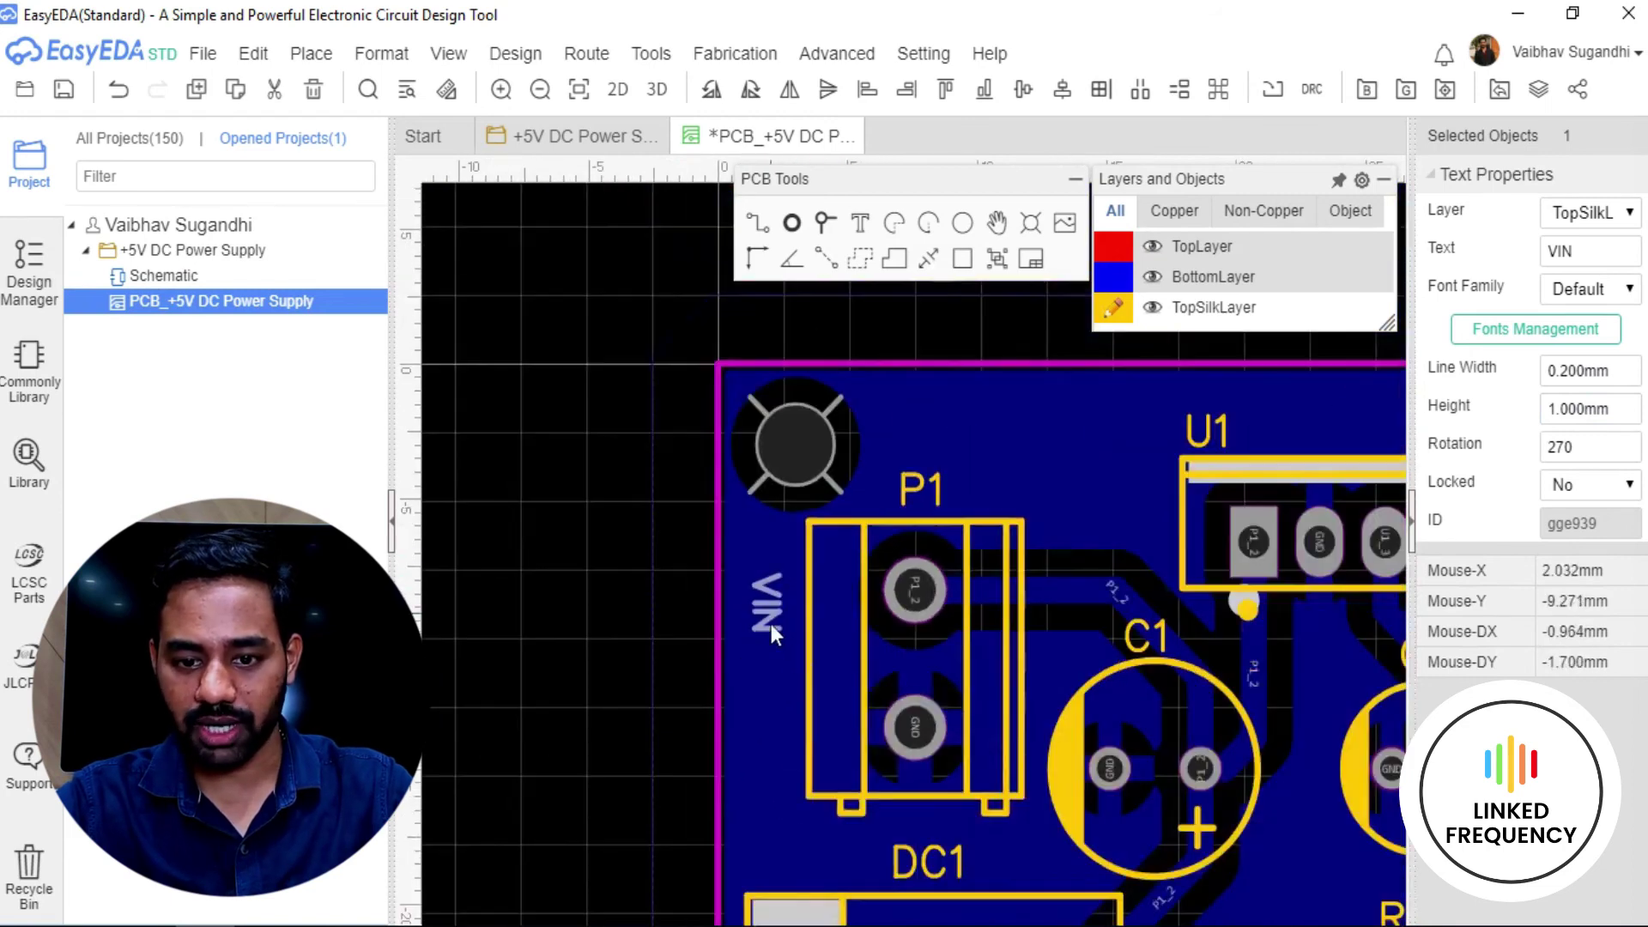
Set the VIN text's height to 1.2 mm.
{"action": "left_click", "coordinate": [1578, 416]}
{"action": "type", "text": "1.2"}
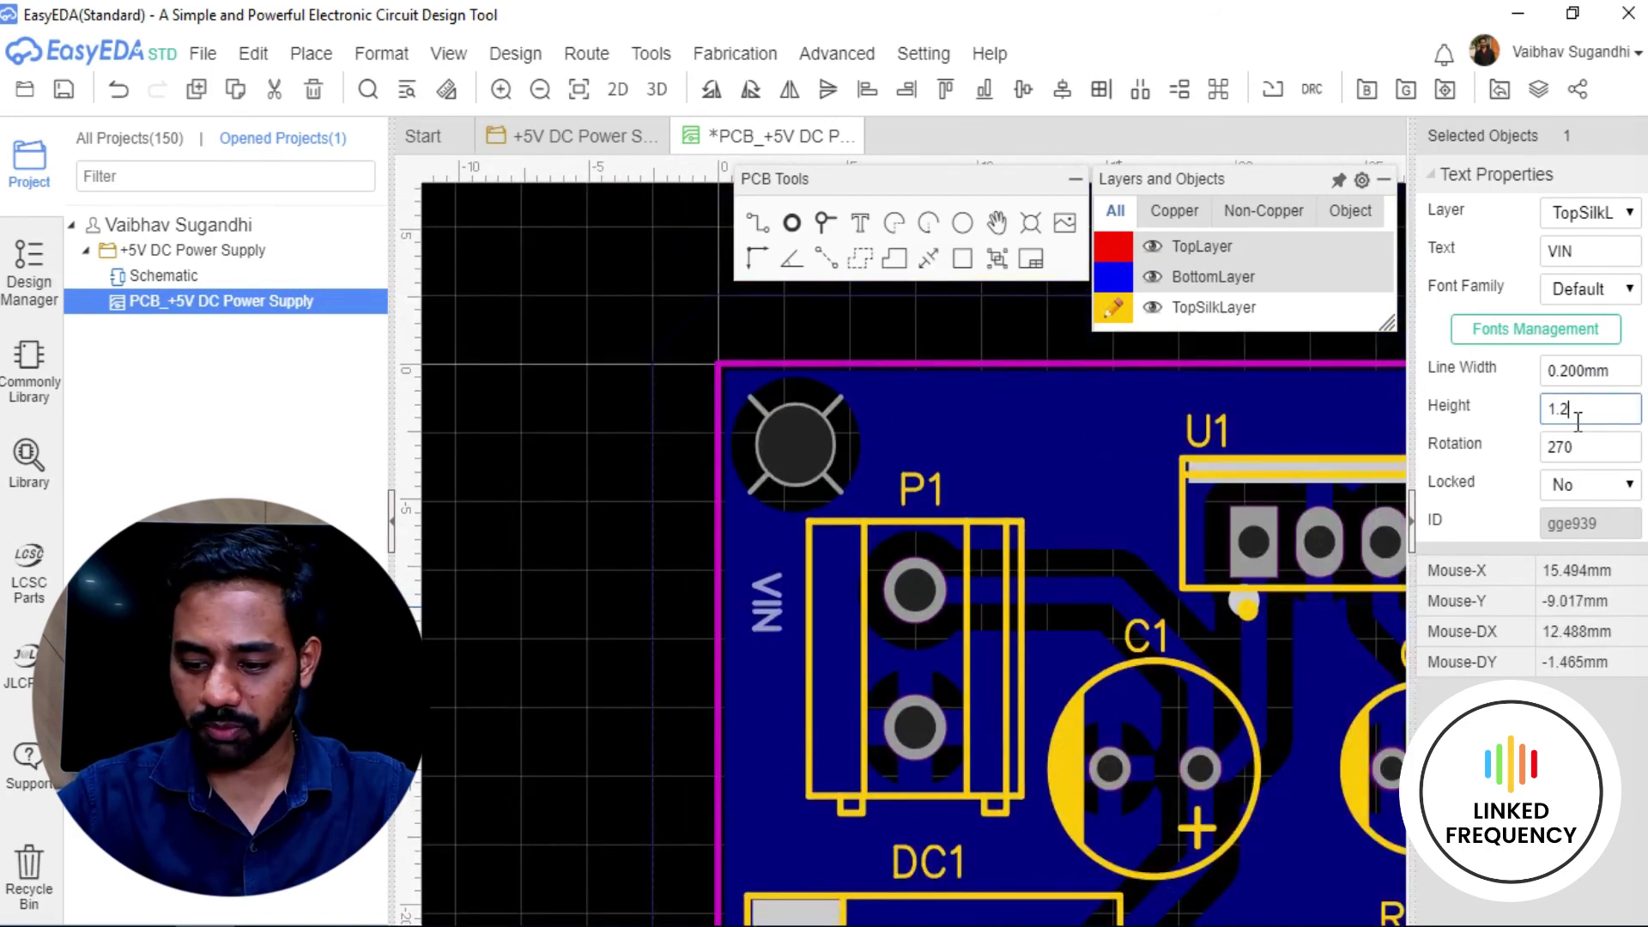
{"action": "key", "text": "Return"}
{"action": "scroll", "coordinate": [764, 606], "scroll_direction": "up", "scroll_amount": 5}
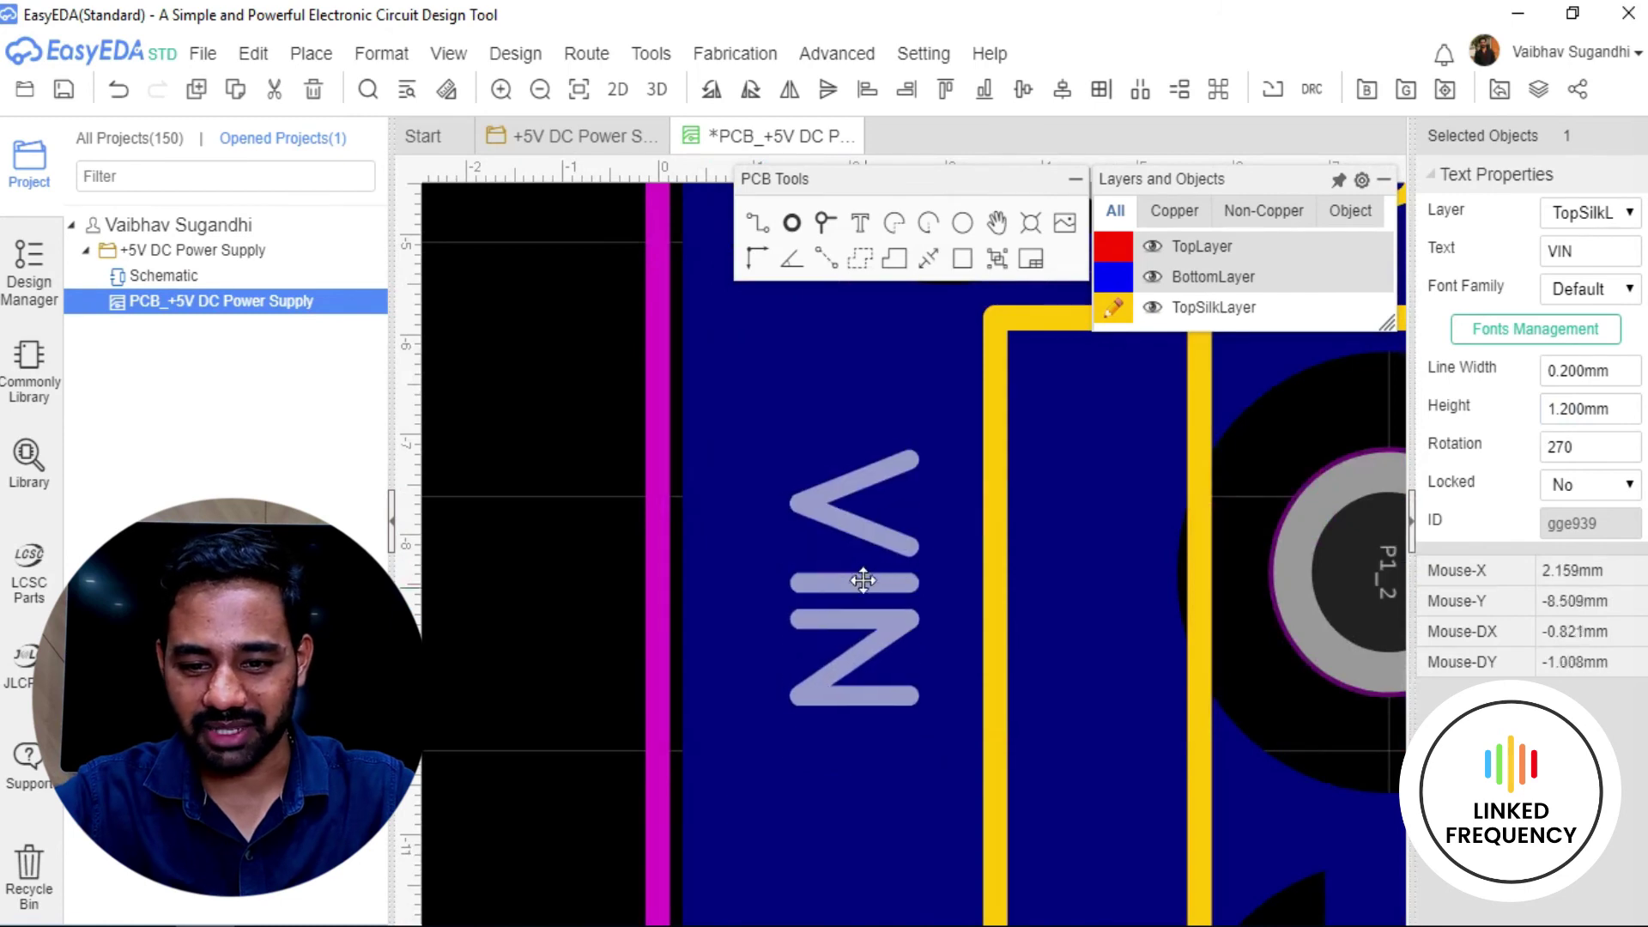
{"action": "scroll", "coordinate": [853, 556], "scroll_direction": "down", "scroll_amount": 5}
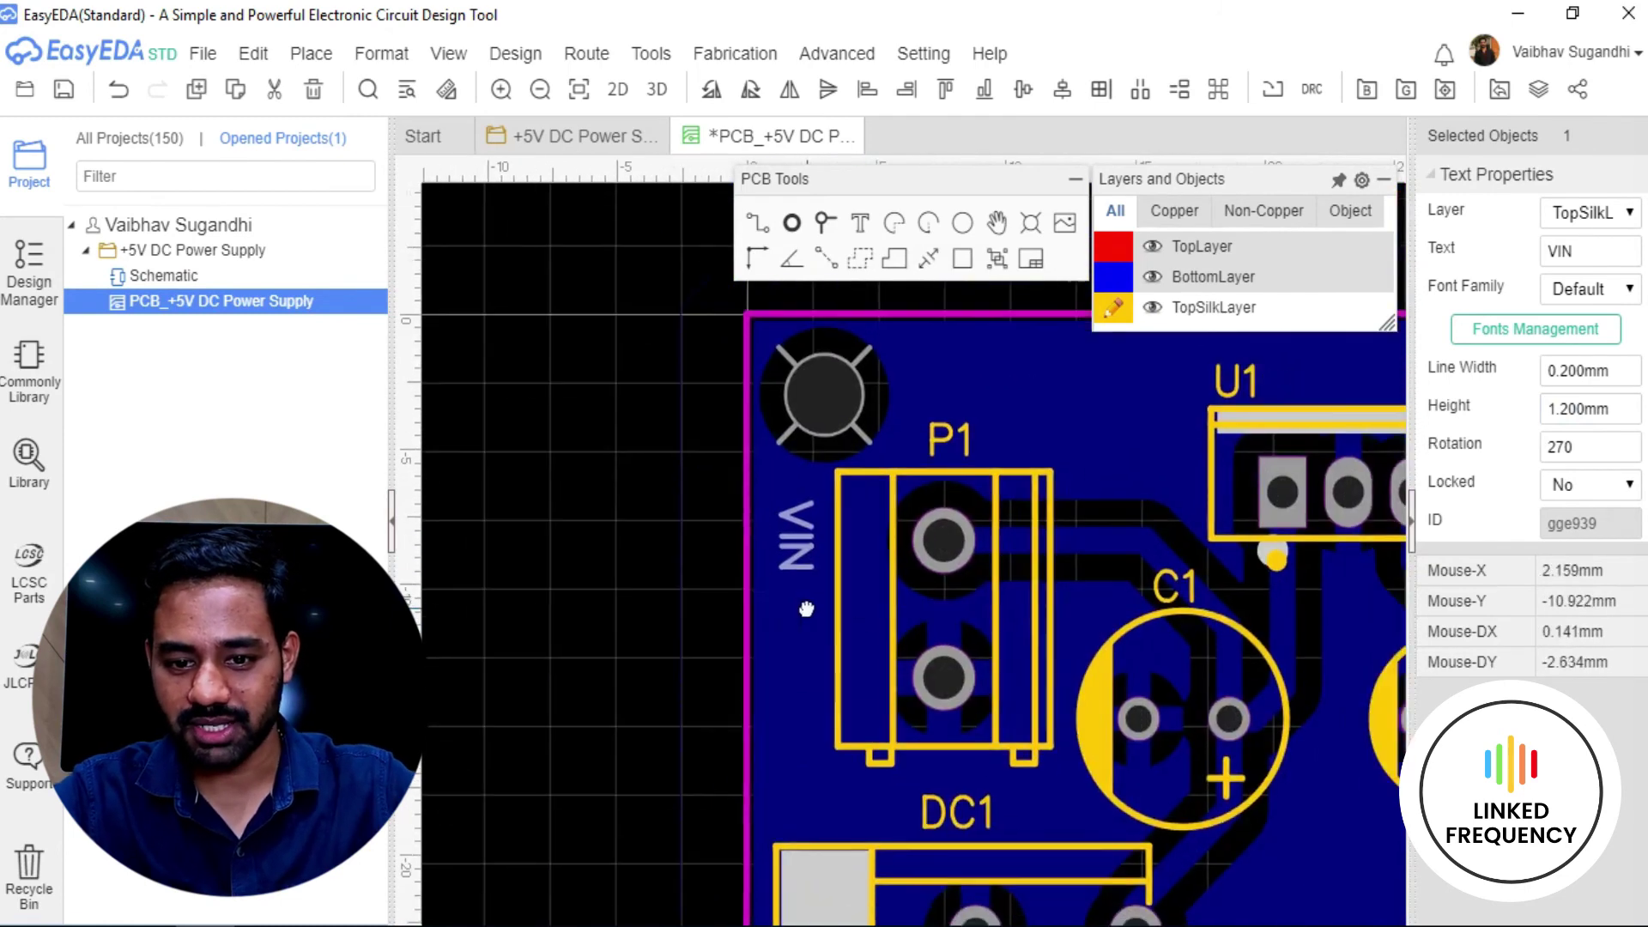
Duplicate the VIN text and place the copy below it, beside P1's lower pad.
{"action": "key", "text": "ctrl+c"}
{"action": "key", "text": "ctrl+v"}
{"action": "scroll", "coordinate": [811, 646], "scroll_direction": "up", "scroll_amount": 3}
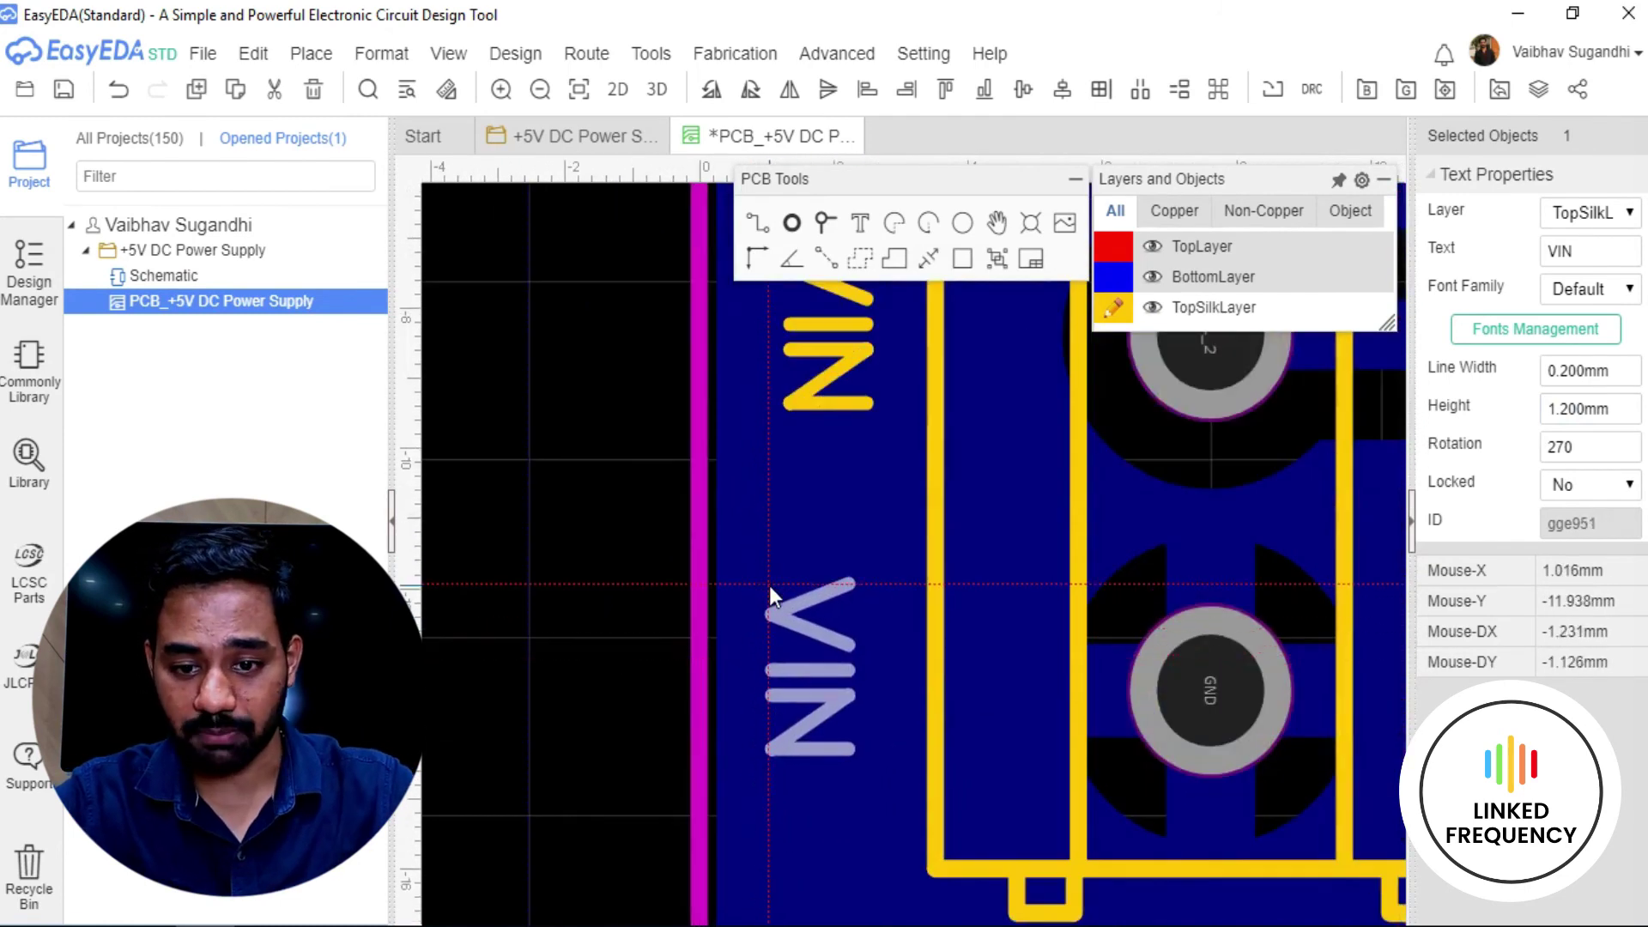
{"action": "left_click", "coordinate": [807, 669]}
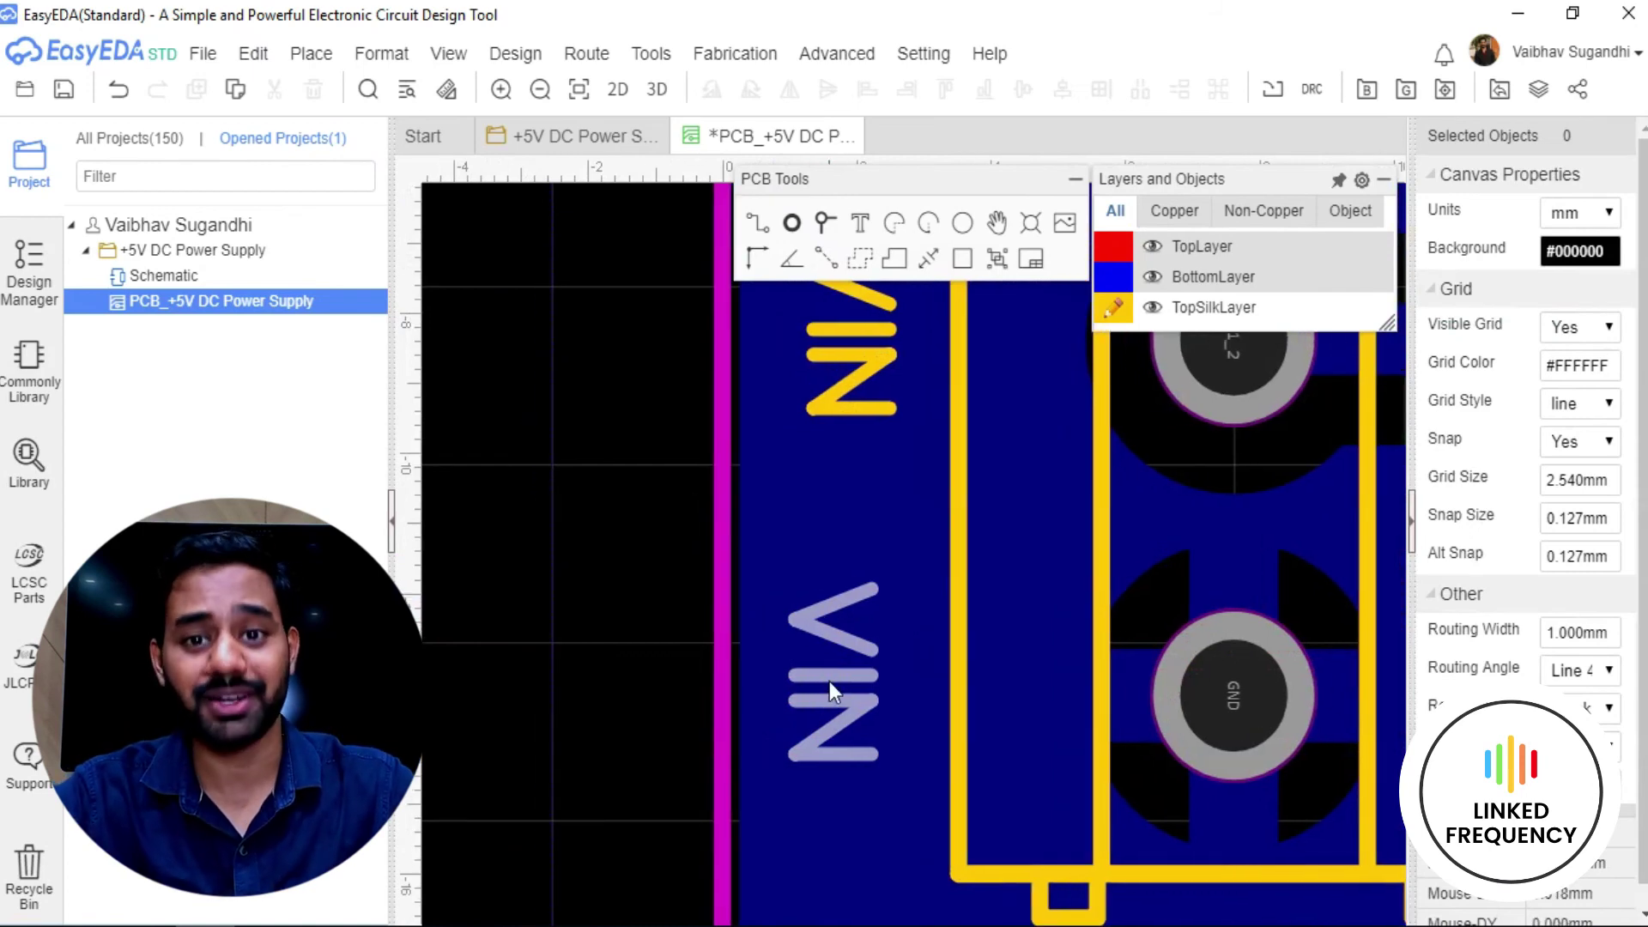
{"action": "scroll", "coordinate": [829, 681], "scroll_direction": "down", "scroll_amount": 4}
{"action": "scroll", "coordinate": [618, 687], "scroll_direction": "up", "scroll_amount": 4}
{"action": "left_click", "coordinate": [640, 680]}
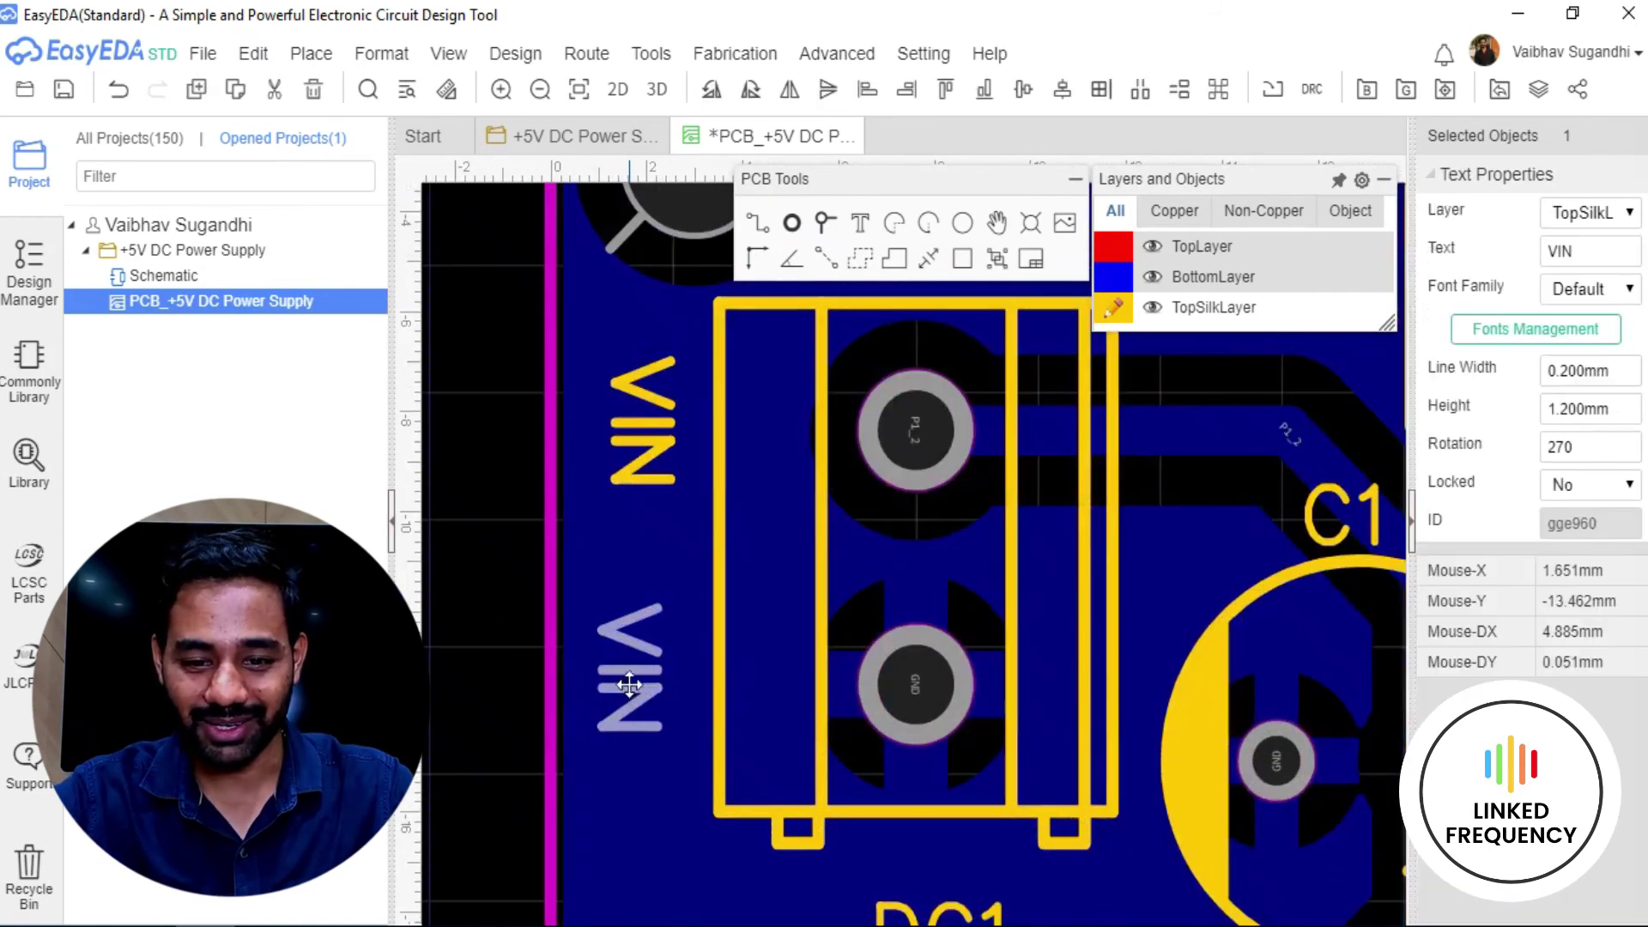
Change the copied text beside P1's lower pad to GND and deselect it.
{"action": "double_click", "coordinate": [640, 679]}
{"action": "type", "text": "GND"}
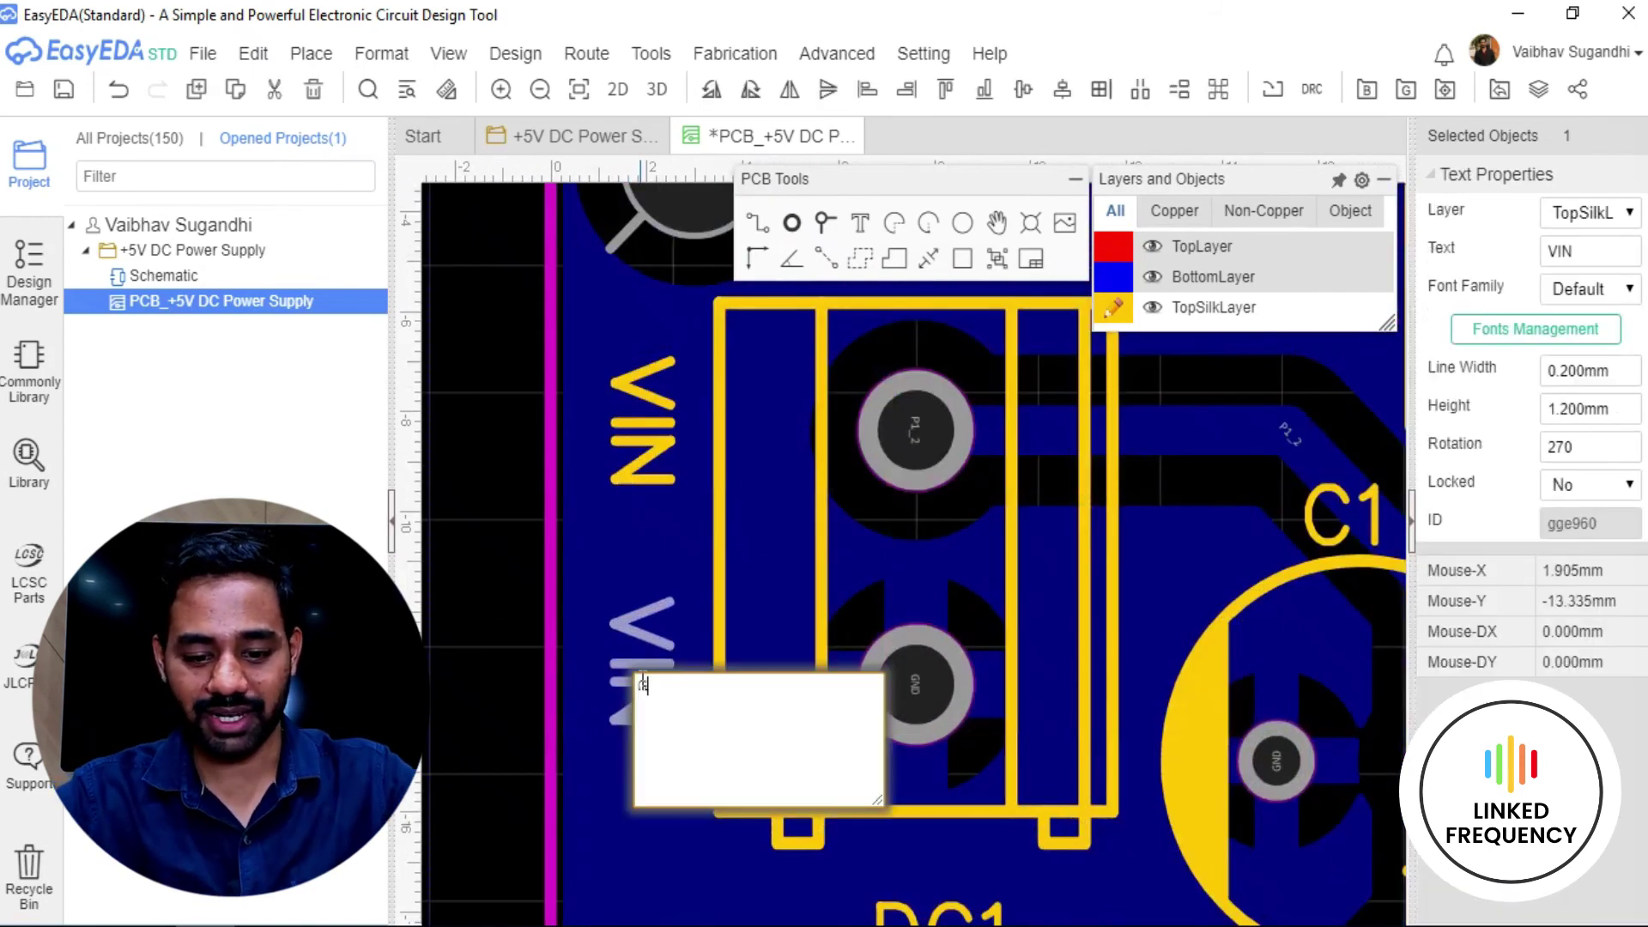
{"action": "key", "text": "Return"}
{"action": "scroll", "coordinate": [641, 679], "scroll_direction": "down", "scroll_amount": 4}
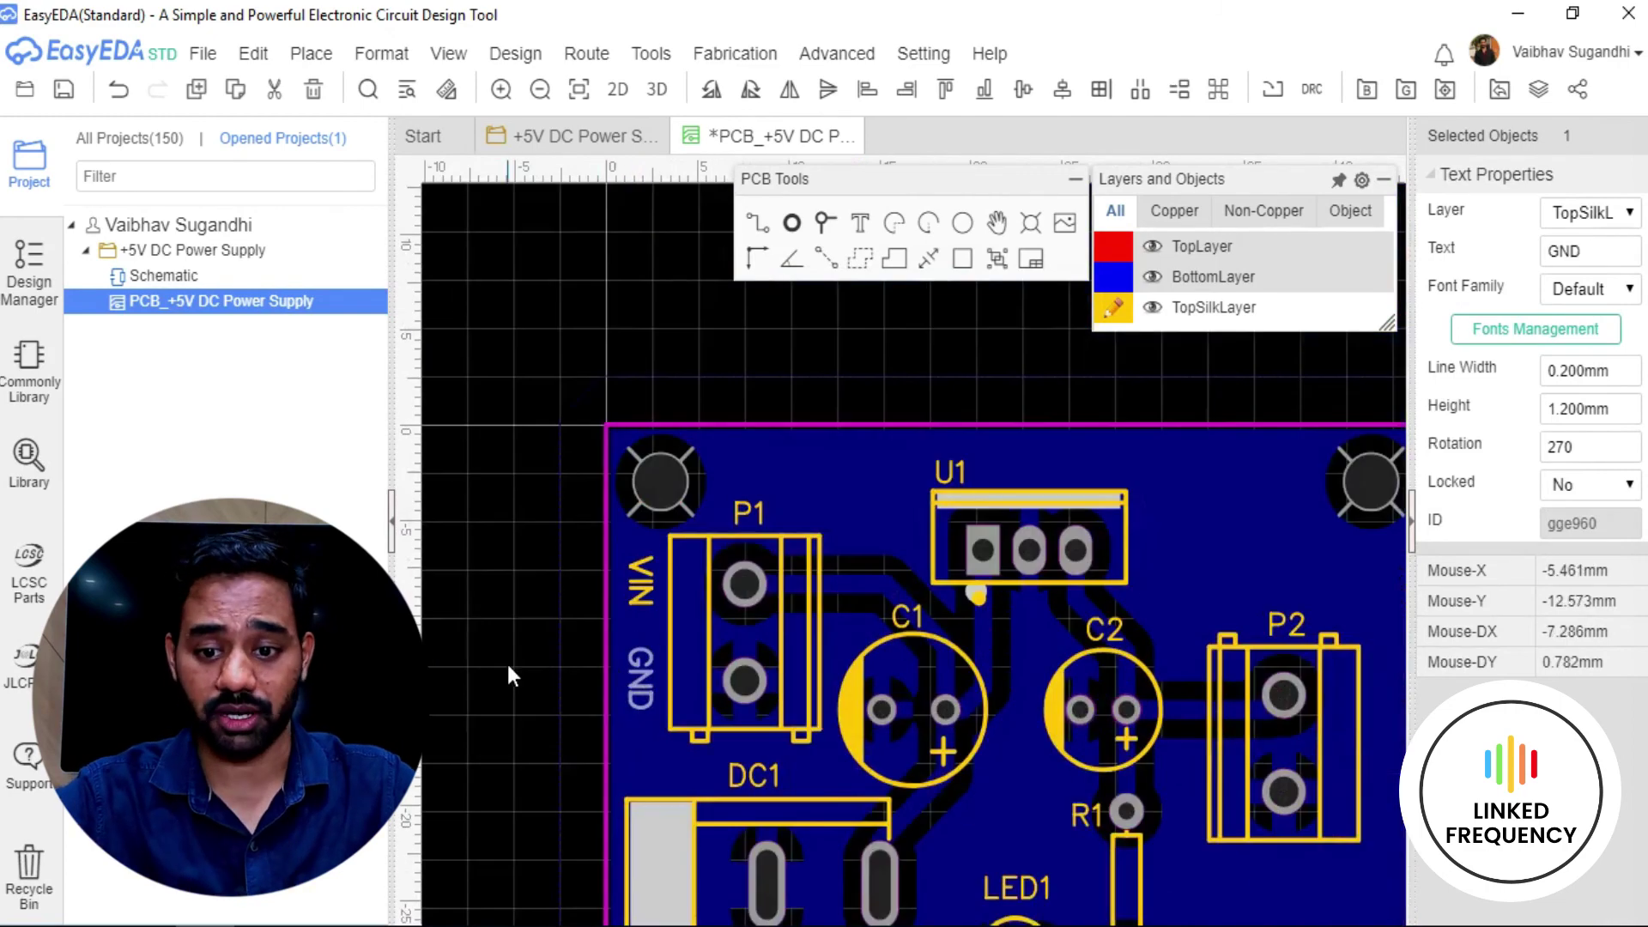
{"action": "left_click", "coordinate": [506, 661]}
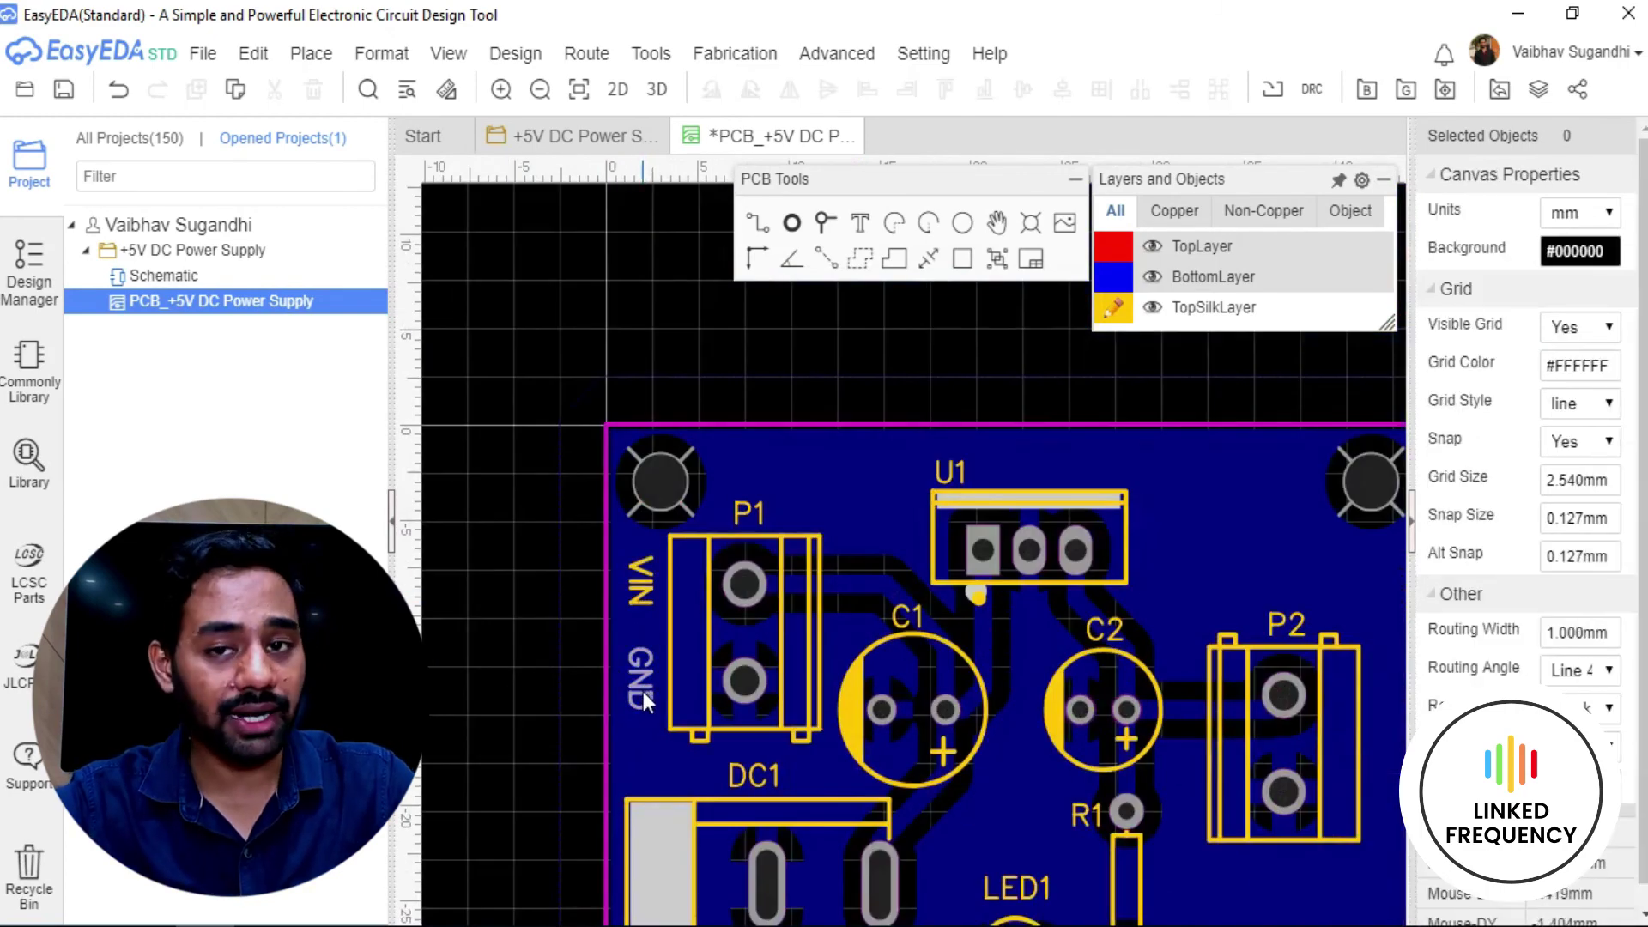
Duplicate the VIN text, rotate the copy to 90° and place it between P2's upper pad and the board edge.
{"action": "scroll", "coordinate": [642, 692], "scroll_direction": "down", "scroll_amount": 3}
{"action": "right_click_drag", "start_coordinate": [481, 620], "coordinate": [585, 587]}
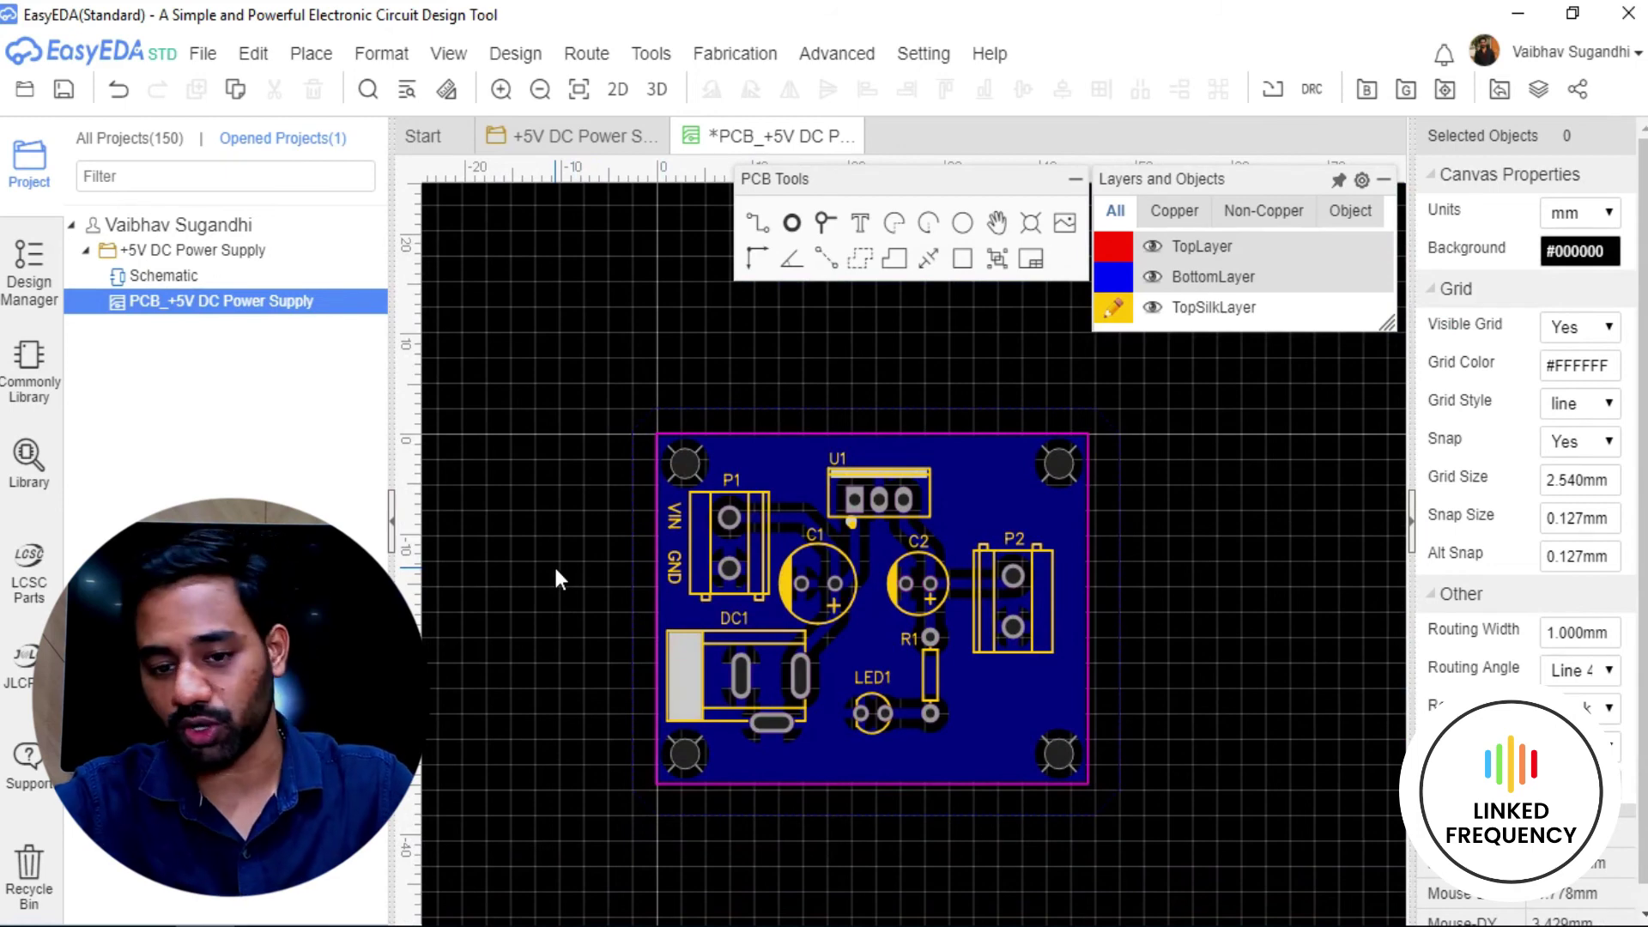
{"action": "right_click_drag", "start_coordinate": [553, 563], "coordinate": [553, 639]}
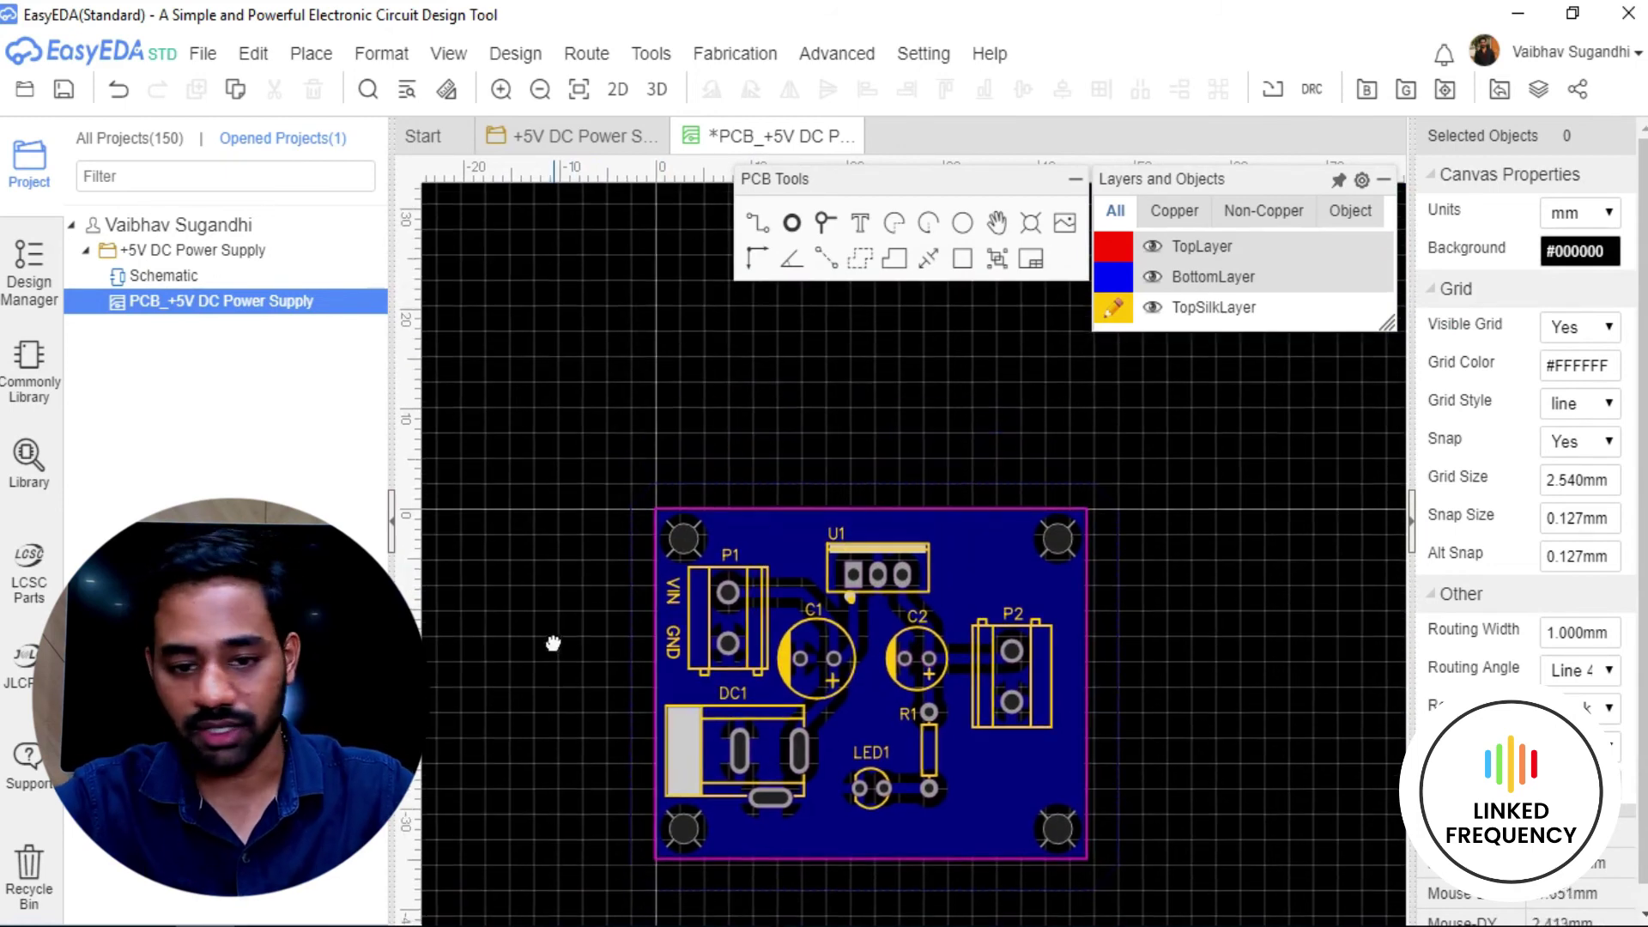
{"action": "right_click_drag", "start_coordinate": [699, 744], "coordinate": [671, 757]}
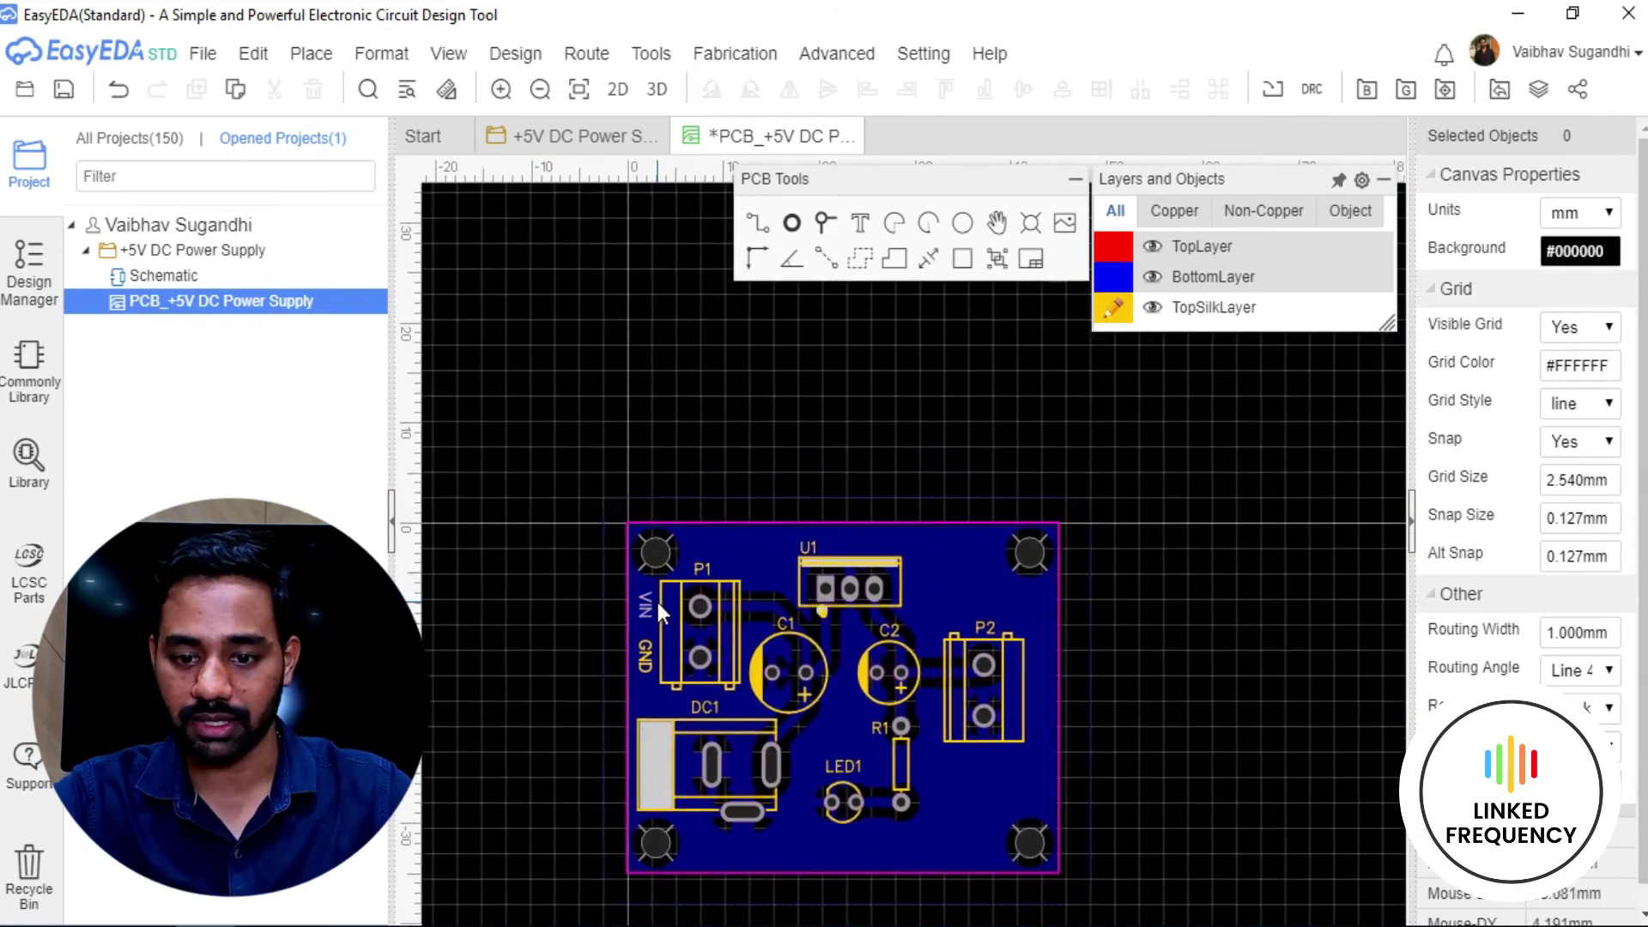
{"action": "left_click", "coordinate": [642, 611]}
{"action": "left_click_drag", "start_coordinate": [642, 611], "coordinate": [915, 651]}
{"action": "scroll", "coordinate": [1057, 686], "scroll_direction": "up", "scroll_amount": 3}
{"action": "left_click", "coordinate": [915, 650]}
{"action": "scroll", "coordinate": [915, 649], "scroll_direction": "up", "scroll_amount": 3}
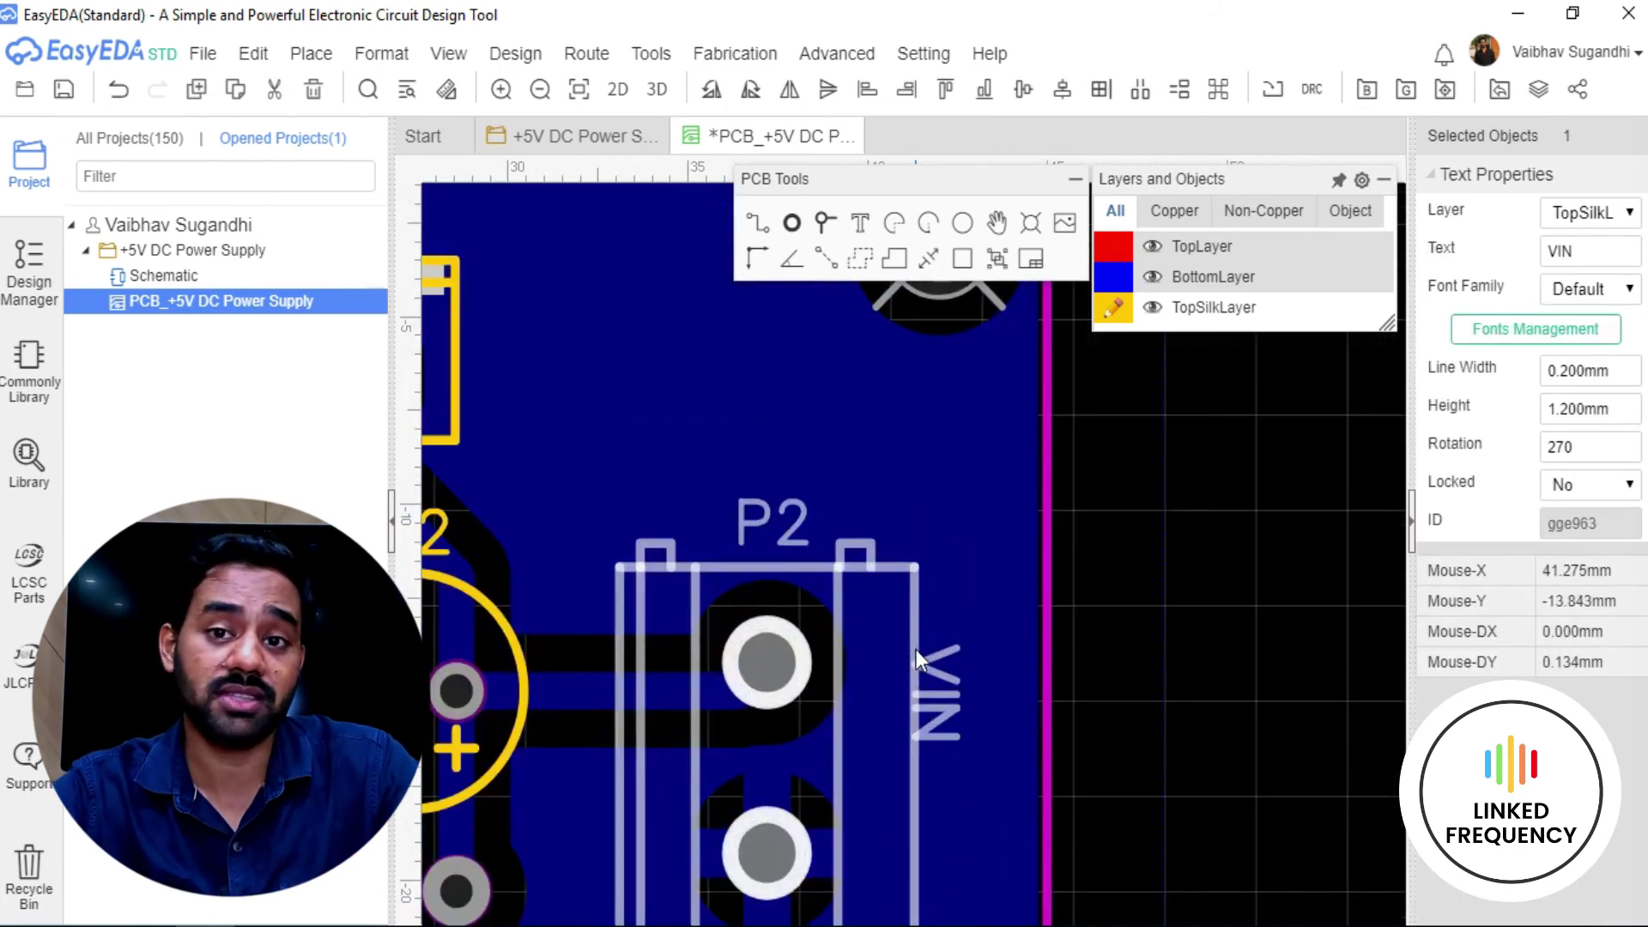
{"action": "key", "text": "space"}
{"action": "key", "text": "space"}
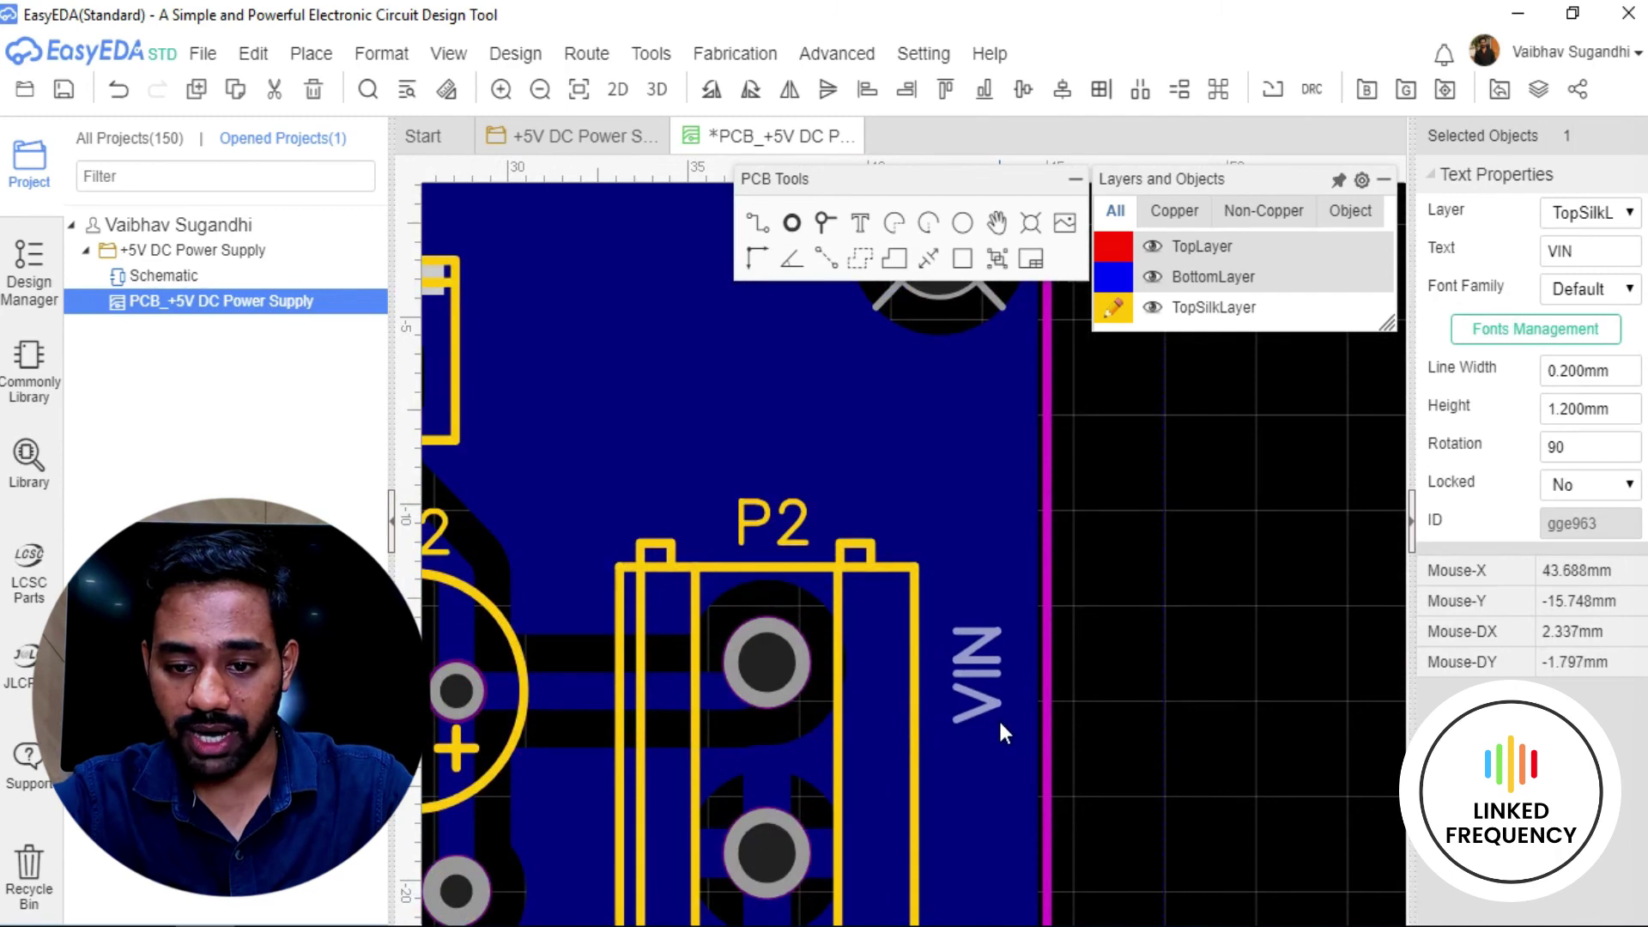
{"action": "left_click", "coordinate": [997, 718]}
Change the copied text beside P2's upper pad to +5V.
{"action": "double_click", "coordinate": [975, 678]}
{"action": "type", "text": "+5V"}
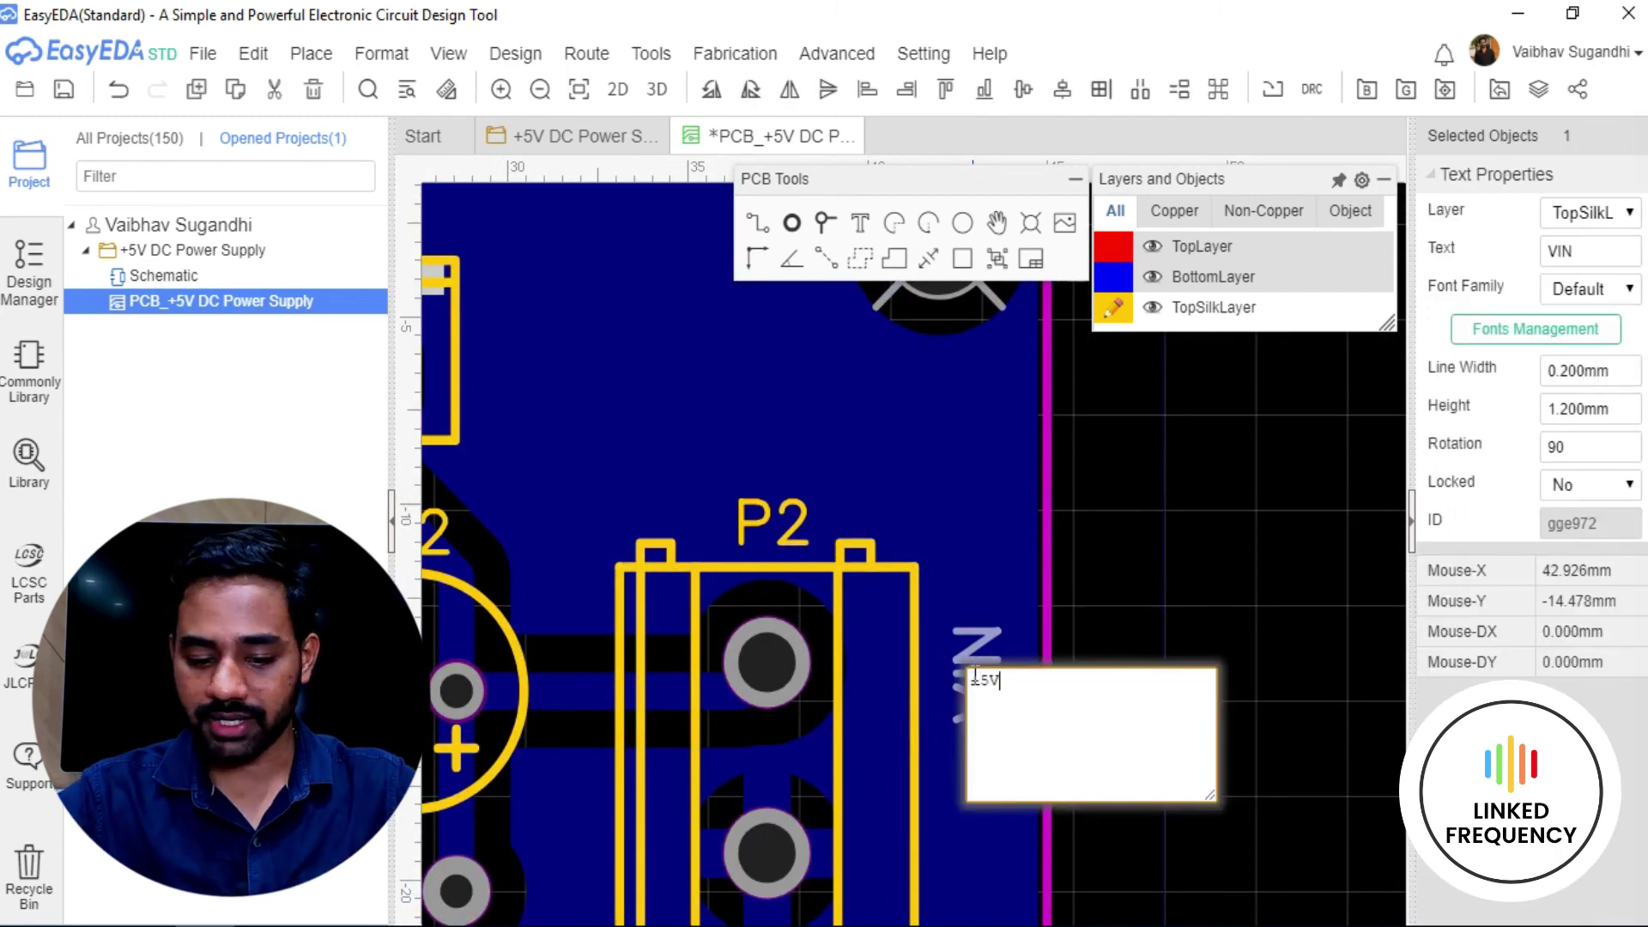
{"action": "key", "text": "Return"}
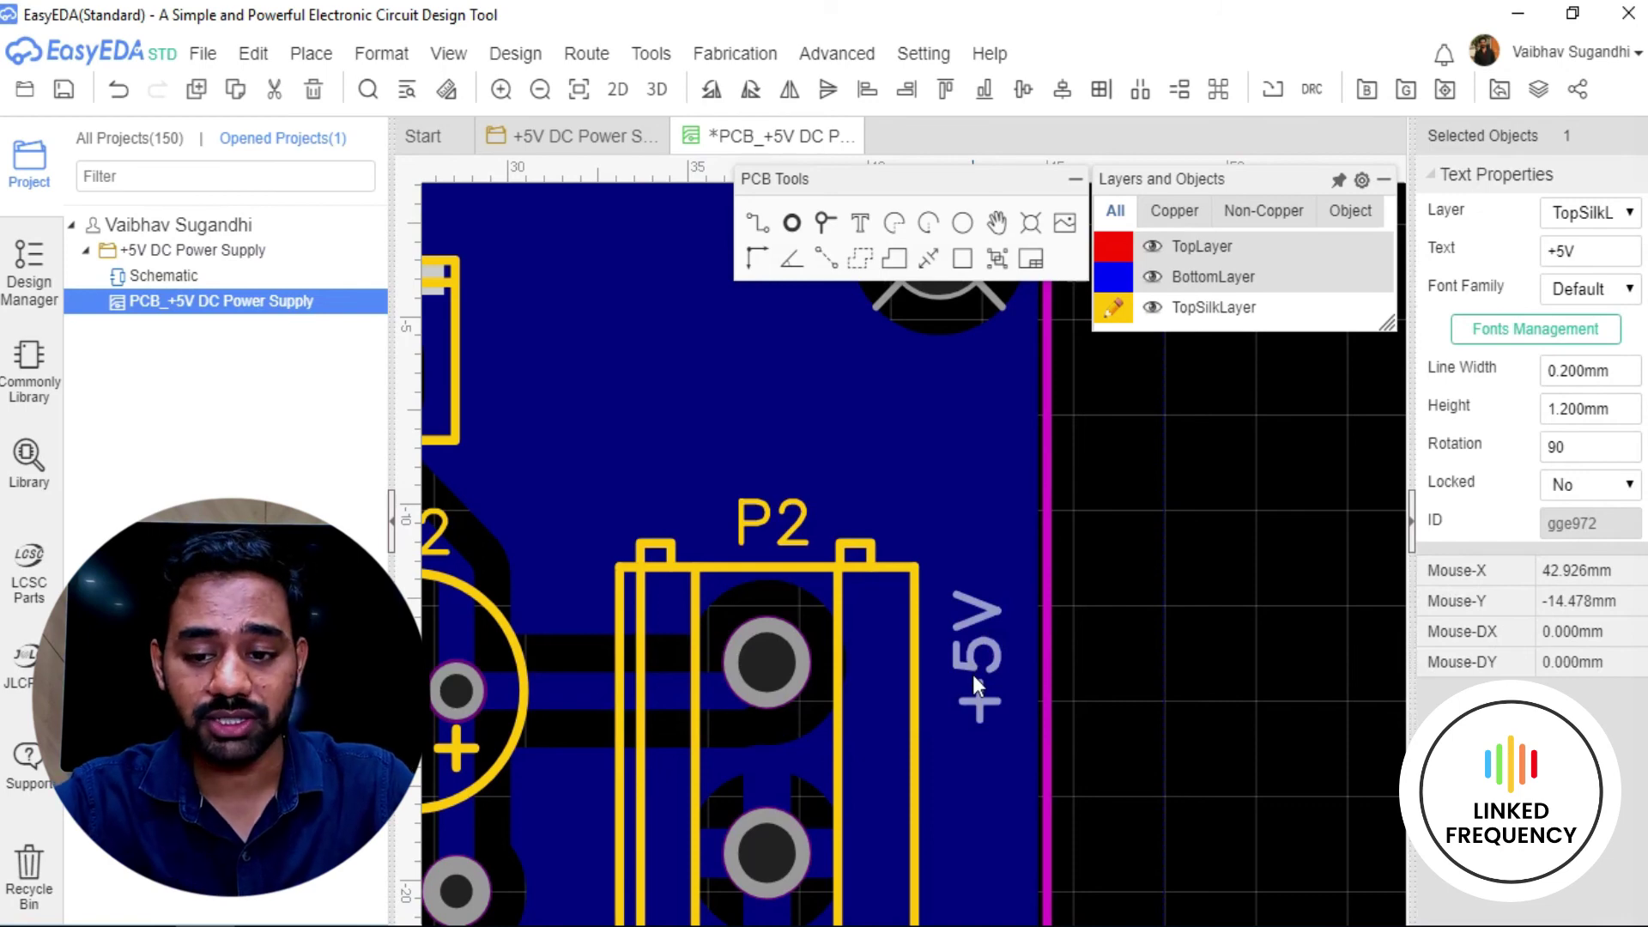
Paste another VIN copy beside P2's lower pad, below the +5V text, rotated to 90°.
{"action": "scroll", "coordinate": [971, 674], "scroll_direction": "down", "scroll_amount": 3}
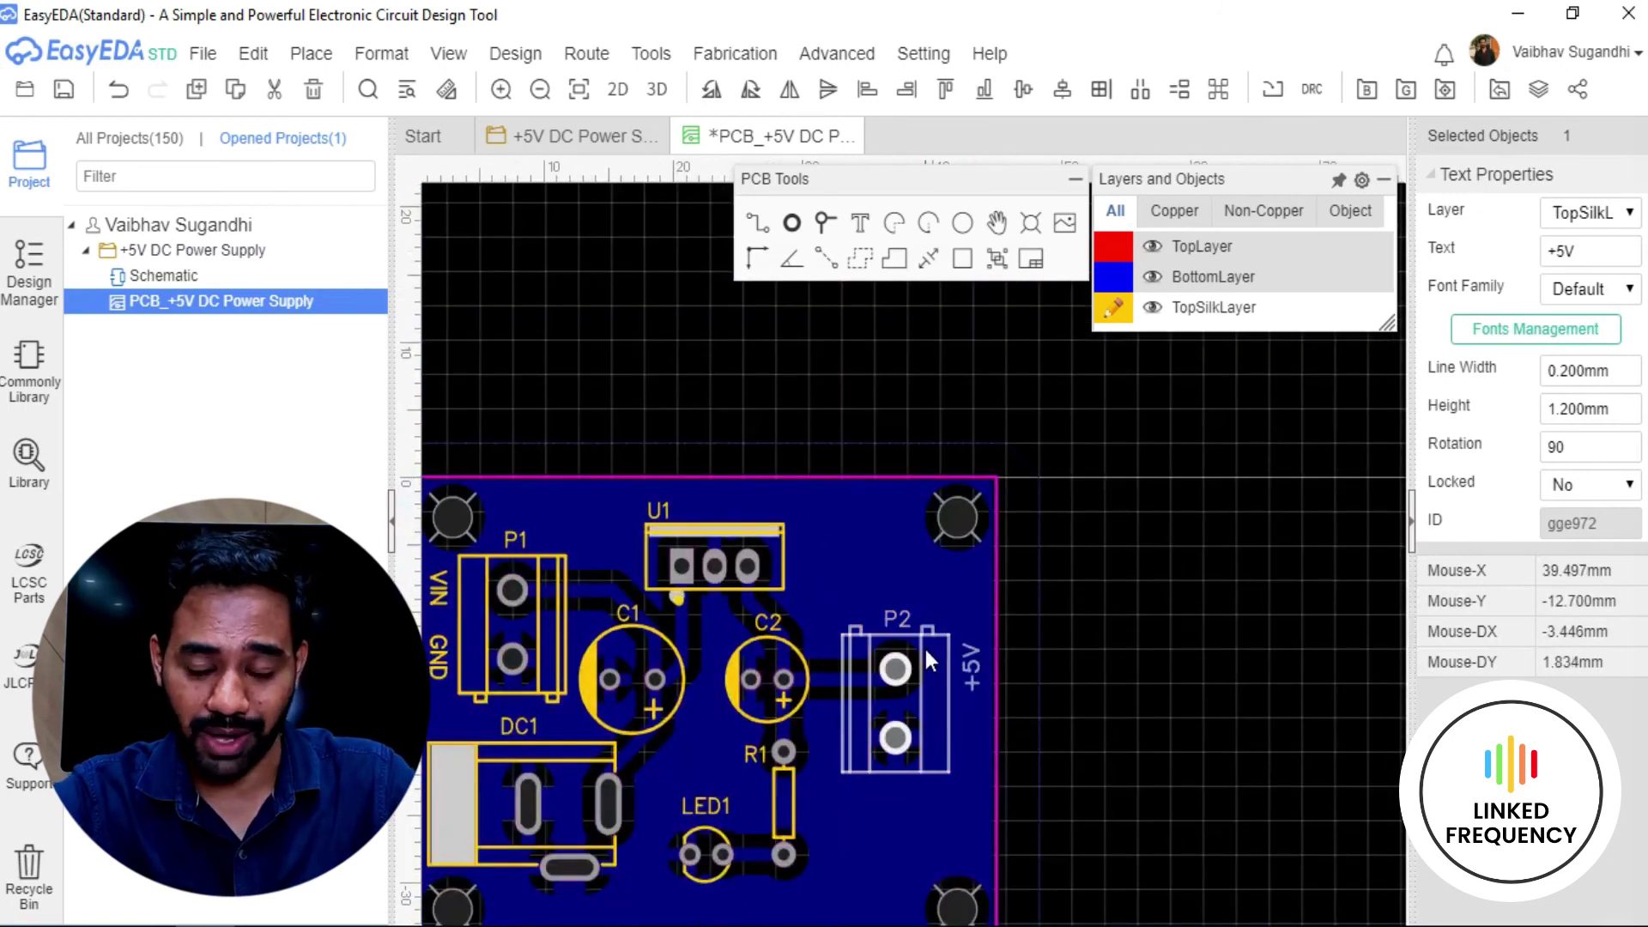
{"action": "scroll", "coordinate": [924, 645], "scroll_direction": "up", "scroll_amount": 3}
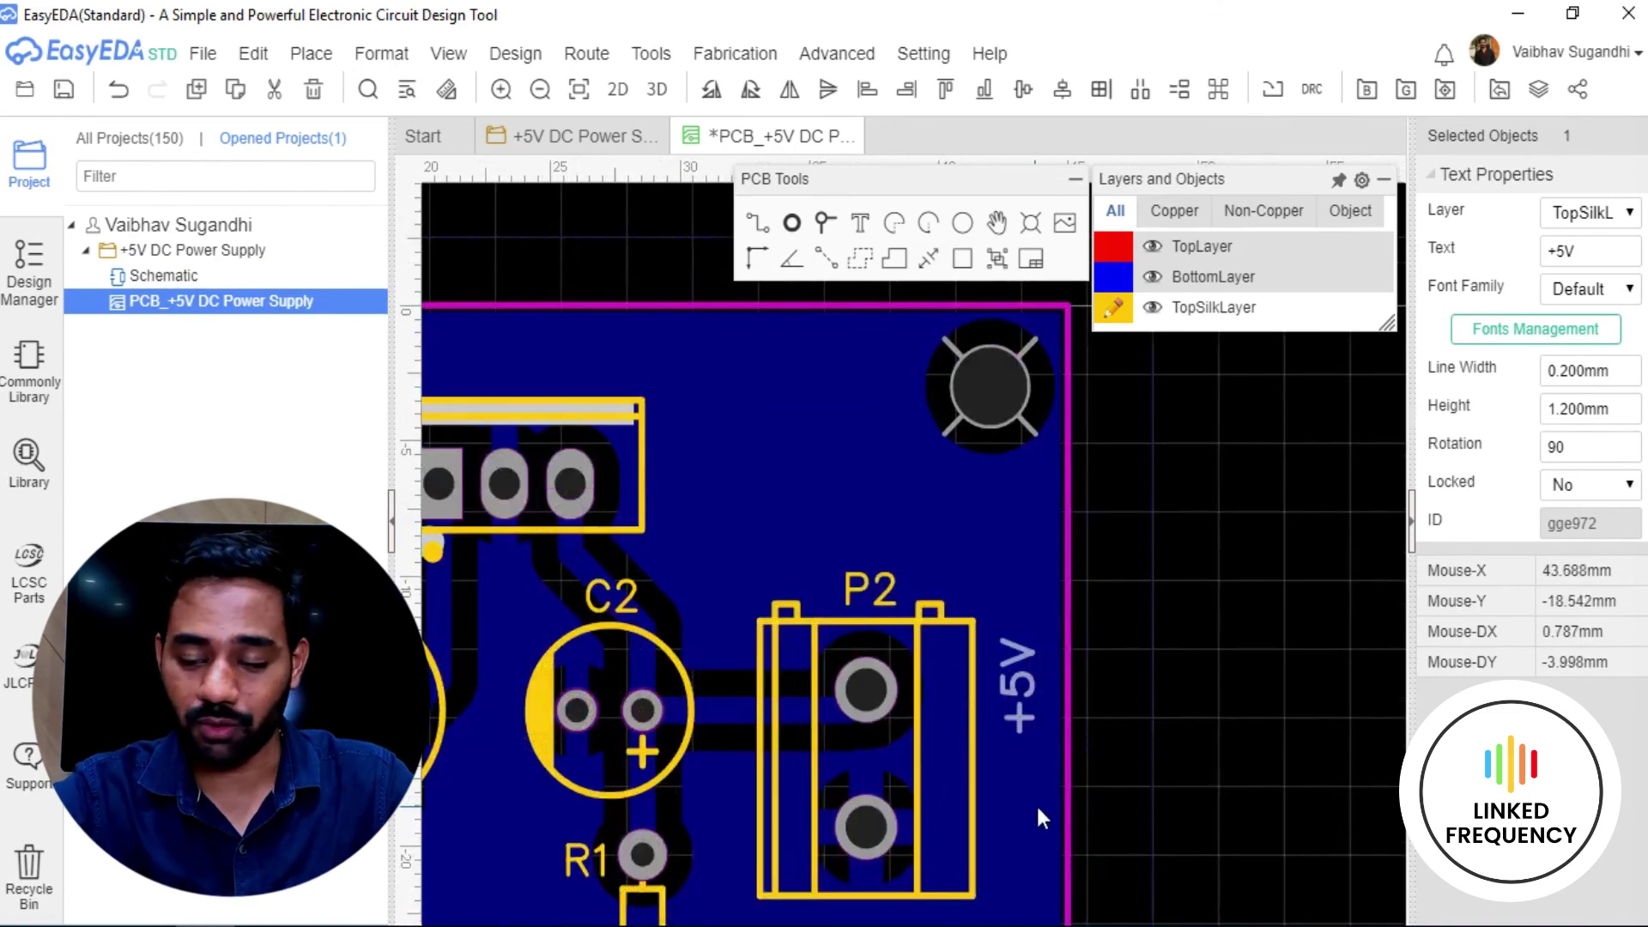
{"action": "right_click_drag", "start_coordinate": [1037, 803], "coordinate": [987, 595]}
{"action": "key", "text": "ctrl+v"}
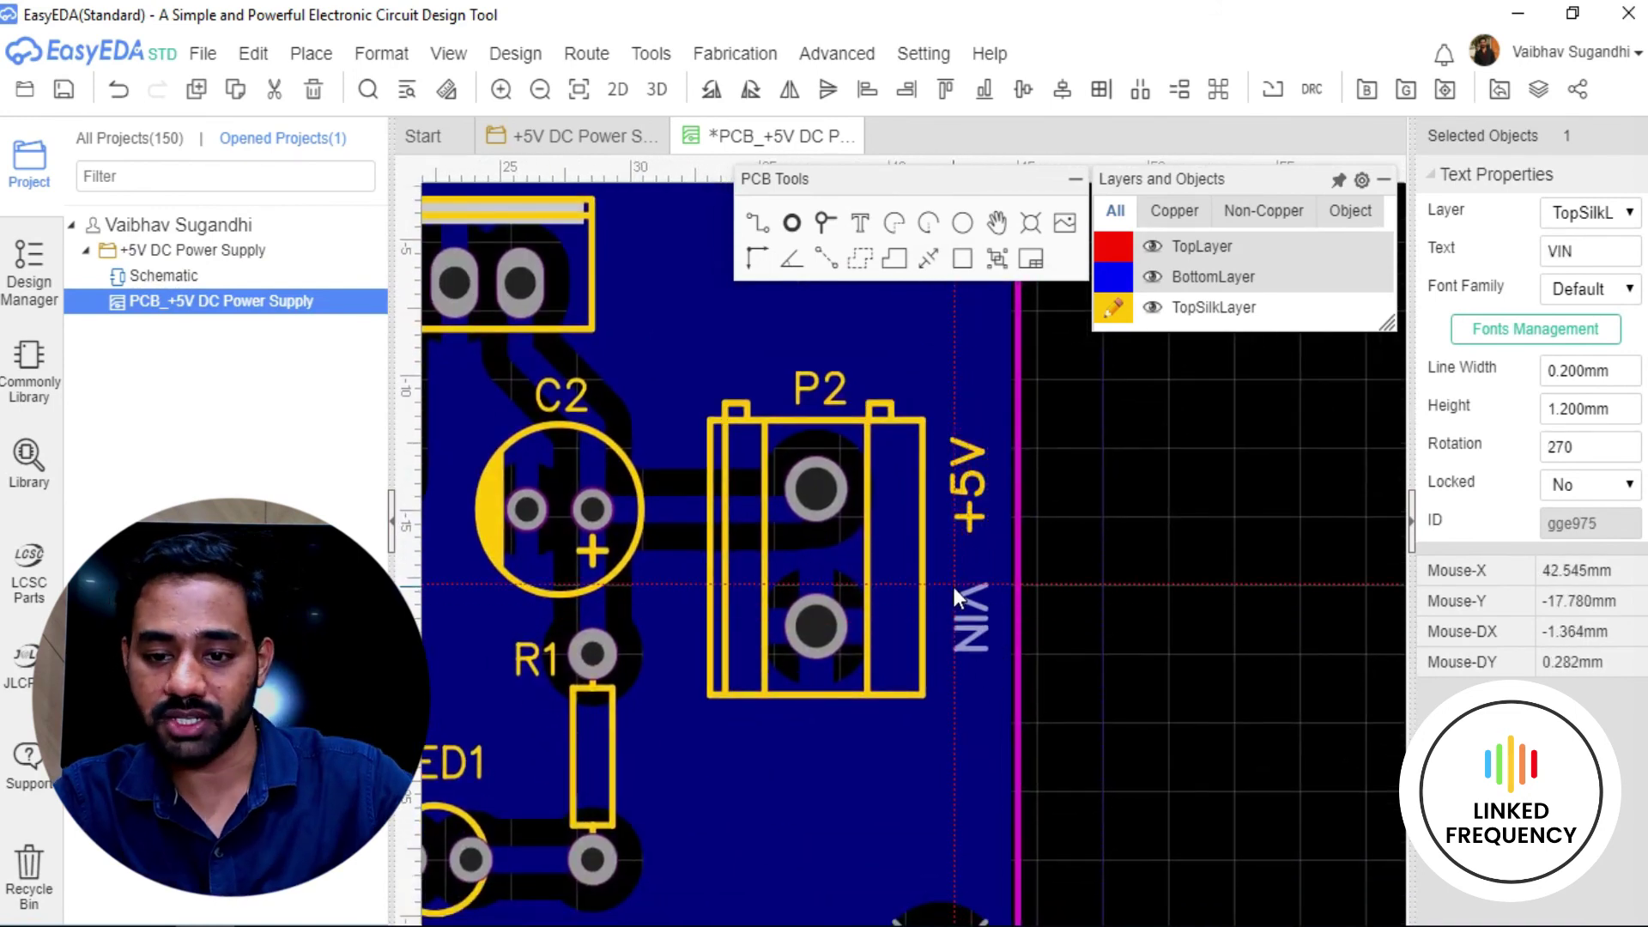
{"action": "left_click", "coordinate": [978, 651]}
Change the copied text beside P2's lower pad to GND and deselect it.
{"action": "double_click", "coordinate": [970, 629]}
{"action": "key", "text": "ctrl+c"}
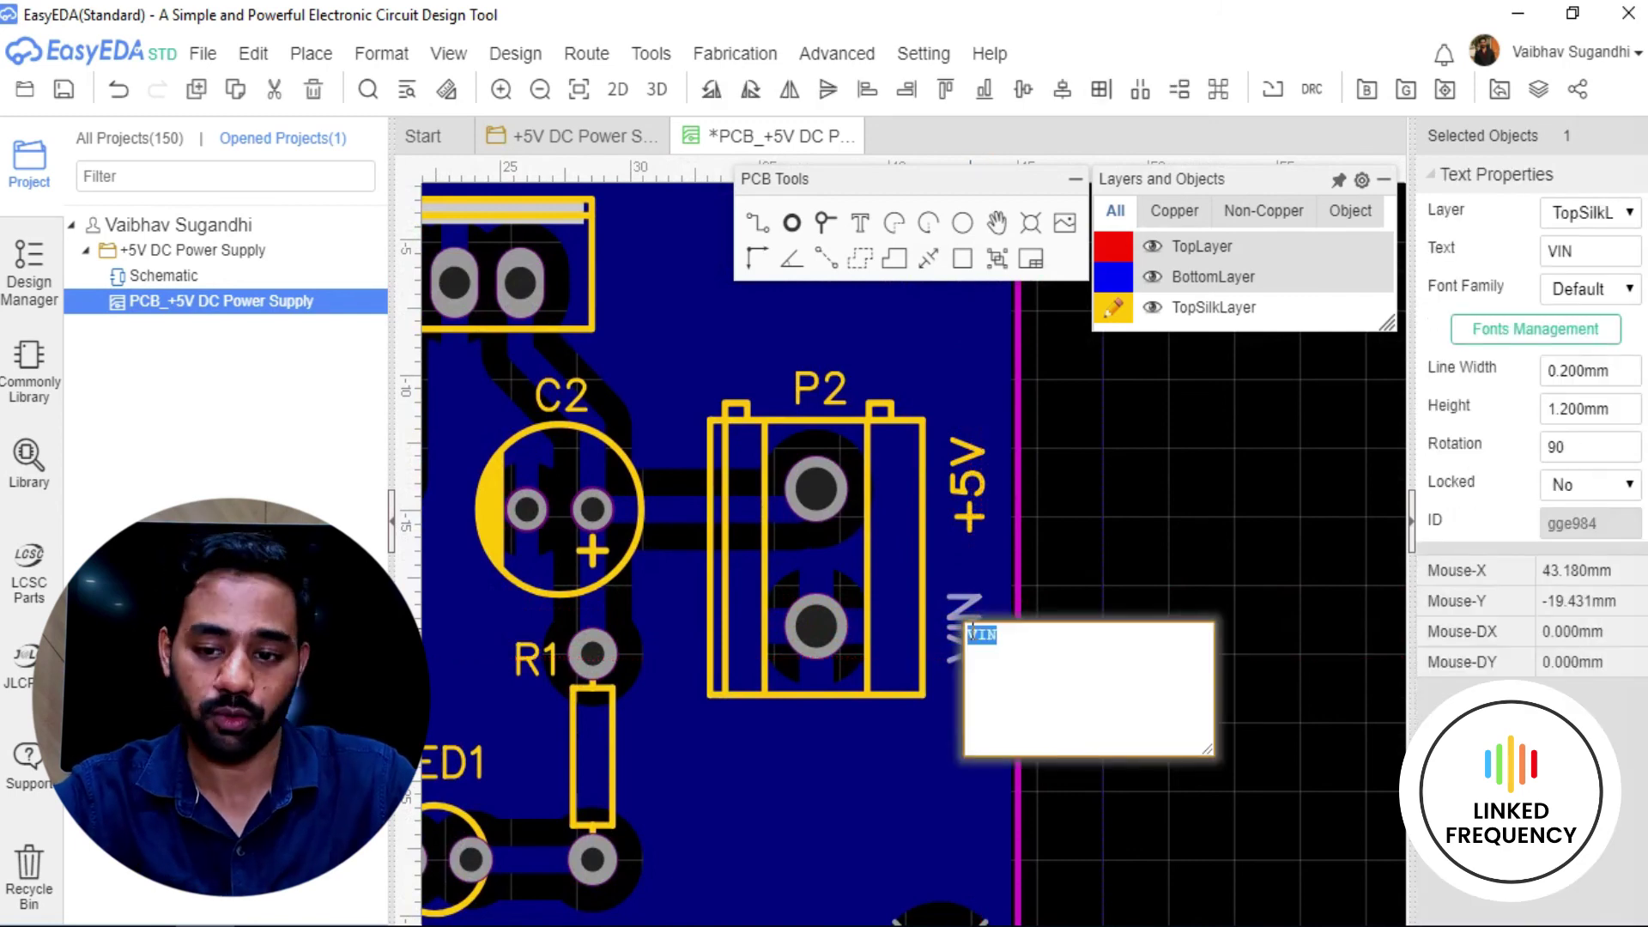
{"action": "type", "text": "GND"}
{"action": "key", "text": "Return"}
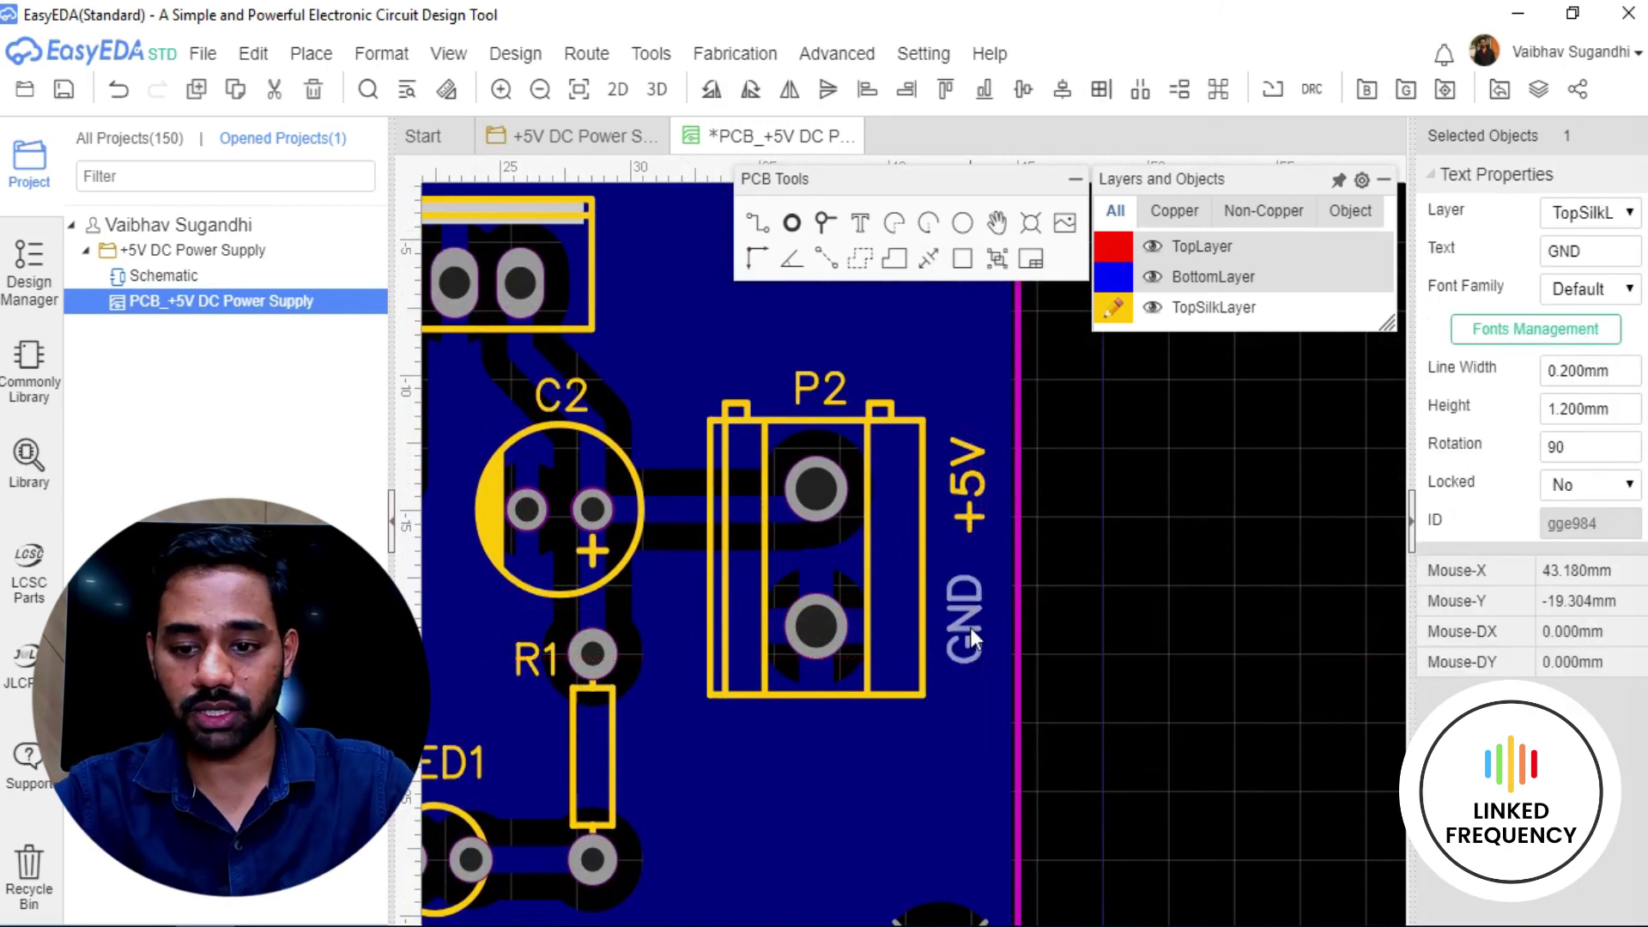
{"action": "scroll", "coordinate": [969, 626], "scroll_direction": "up", "scroll_amount": 2}
{"action": "scroll", "coordinate": [953, 635], "scroll_direction": "down", "scroll_amount": 3}
{"action": "scroll", "coordinate": [941, 644], "scroll_direction": "up", "scroll_amount": 2}
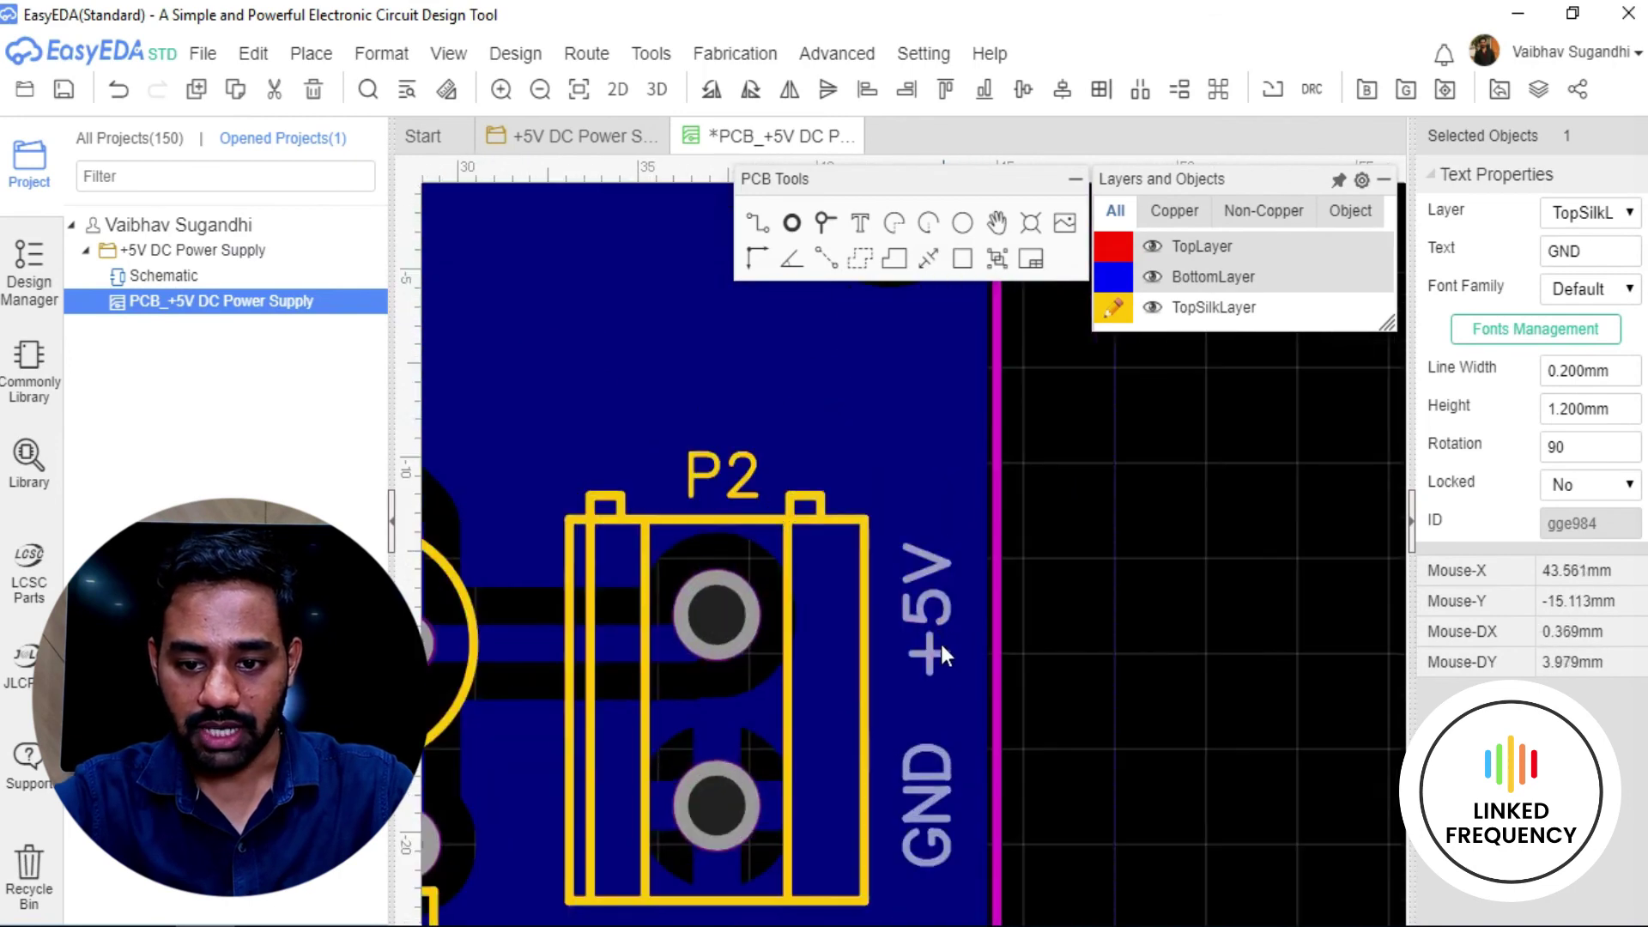
{"action": "scroll", "coordinate": [940, 644], "scroll_direction": "down", "scroll_amount": 3}
{"action": "left_click", "coordinate": [1019, 648]}
{"action": "scroll", "coordinate": [1018, 668], "scroll_direction": "down", "scroll_amount": 2}
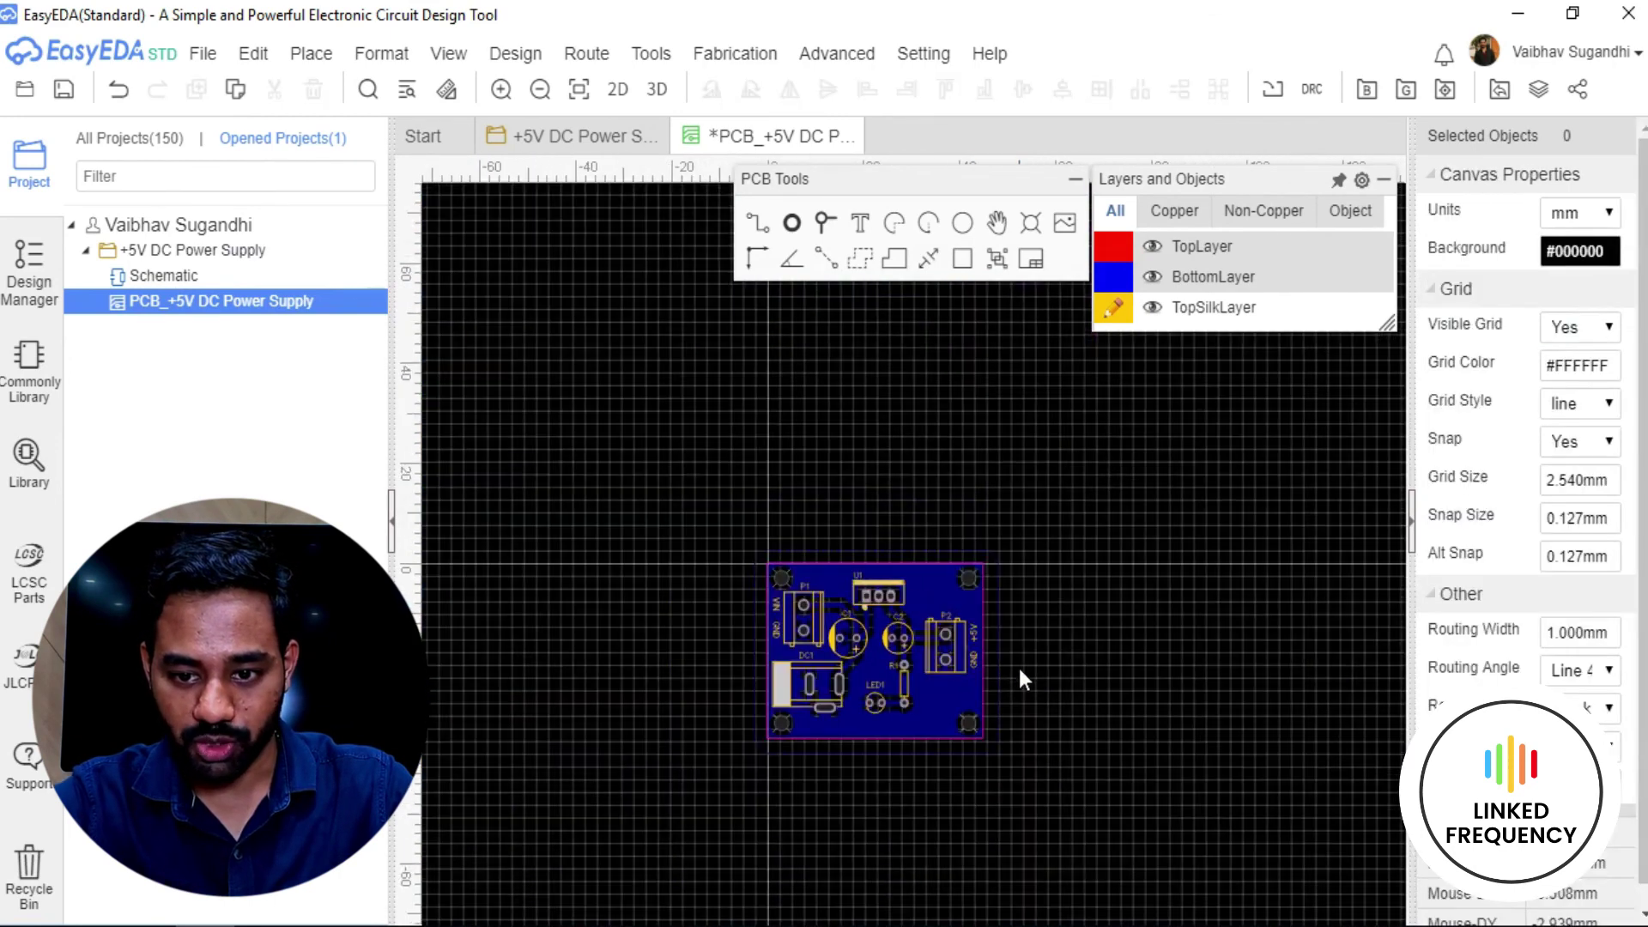
Paste a VIN copy near the board's lower edge, below R1, with its rotation at 0° so it reads horizontally.
{"action": "scroll", "coordinate": [1018, 668], "scroll_direction": "up", "scroll_amount": 1}
{"action": "scroll", "coordinate": [987, 678], "scroll_direction": "down", "scroll_amount": 1}
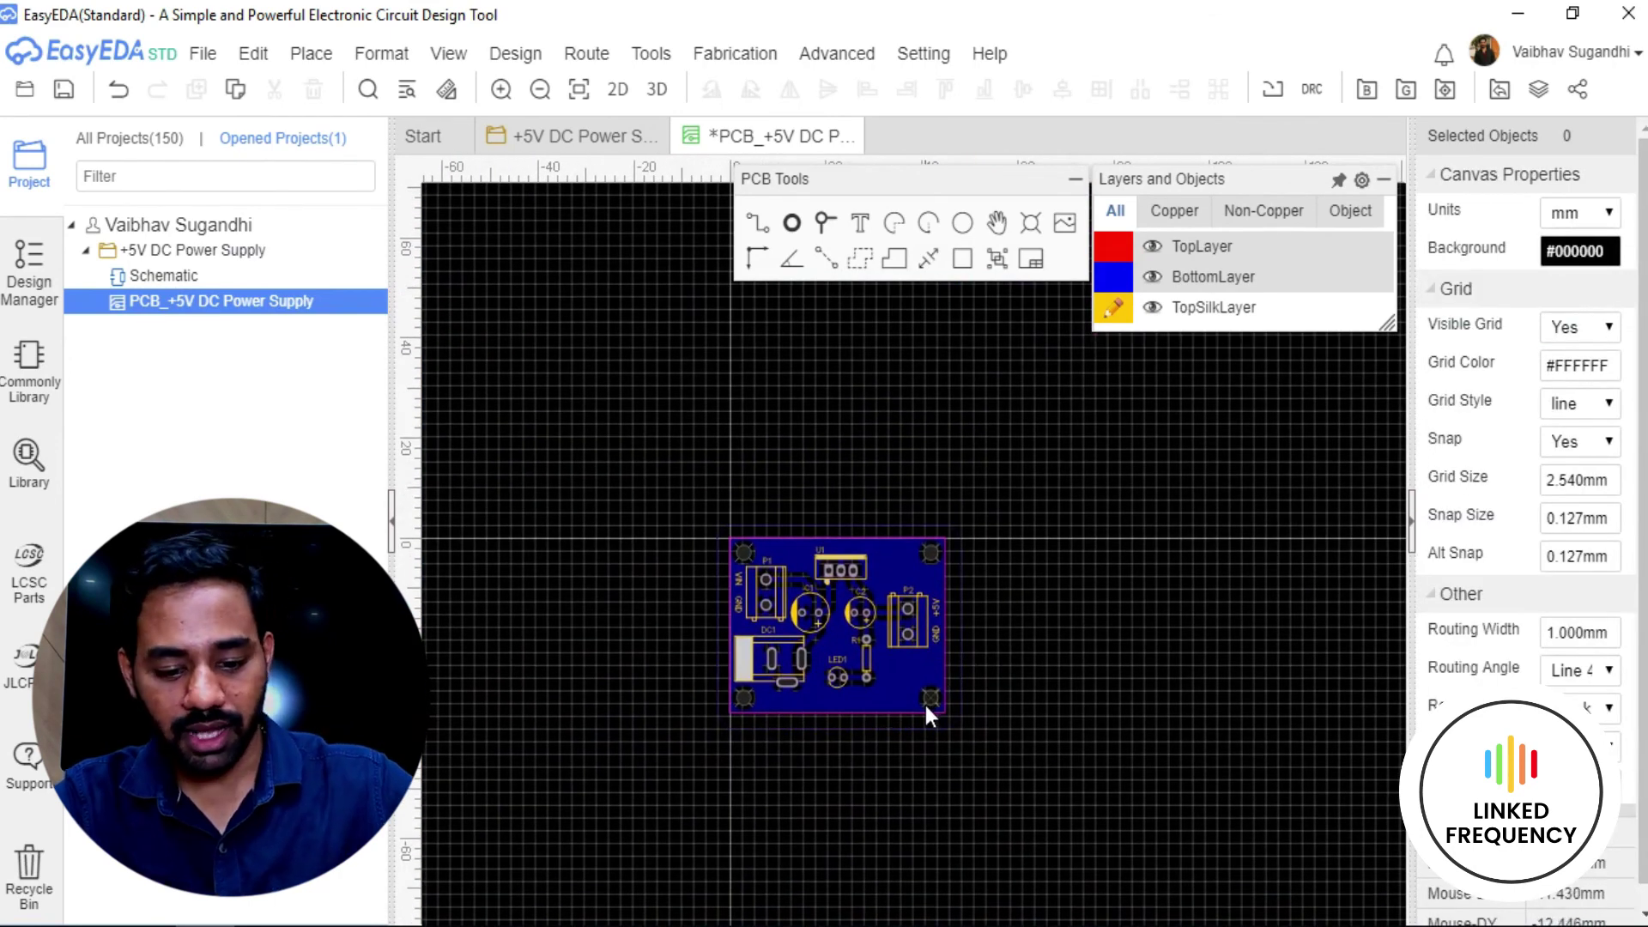
{"action": "key", "text": "ctrl+v"}
{"action": "scroll", "coordinate": [857, 704], "scroll_direction": "up", "scroll_amount": 3}
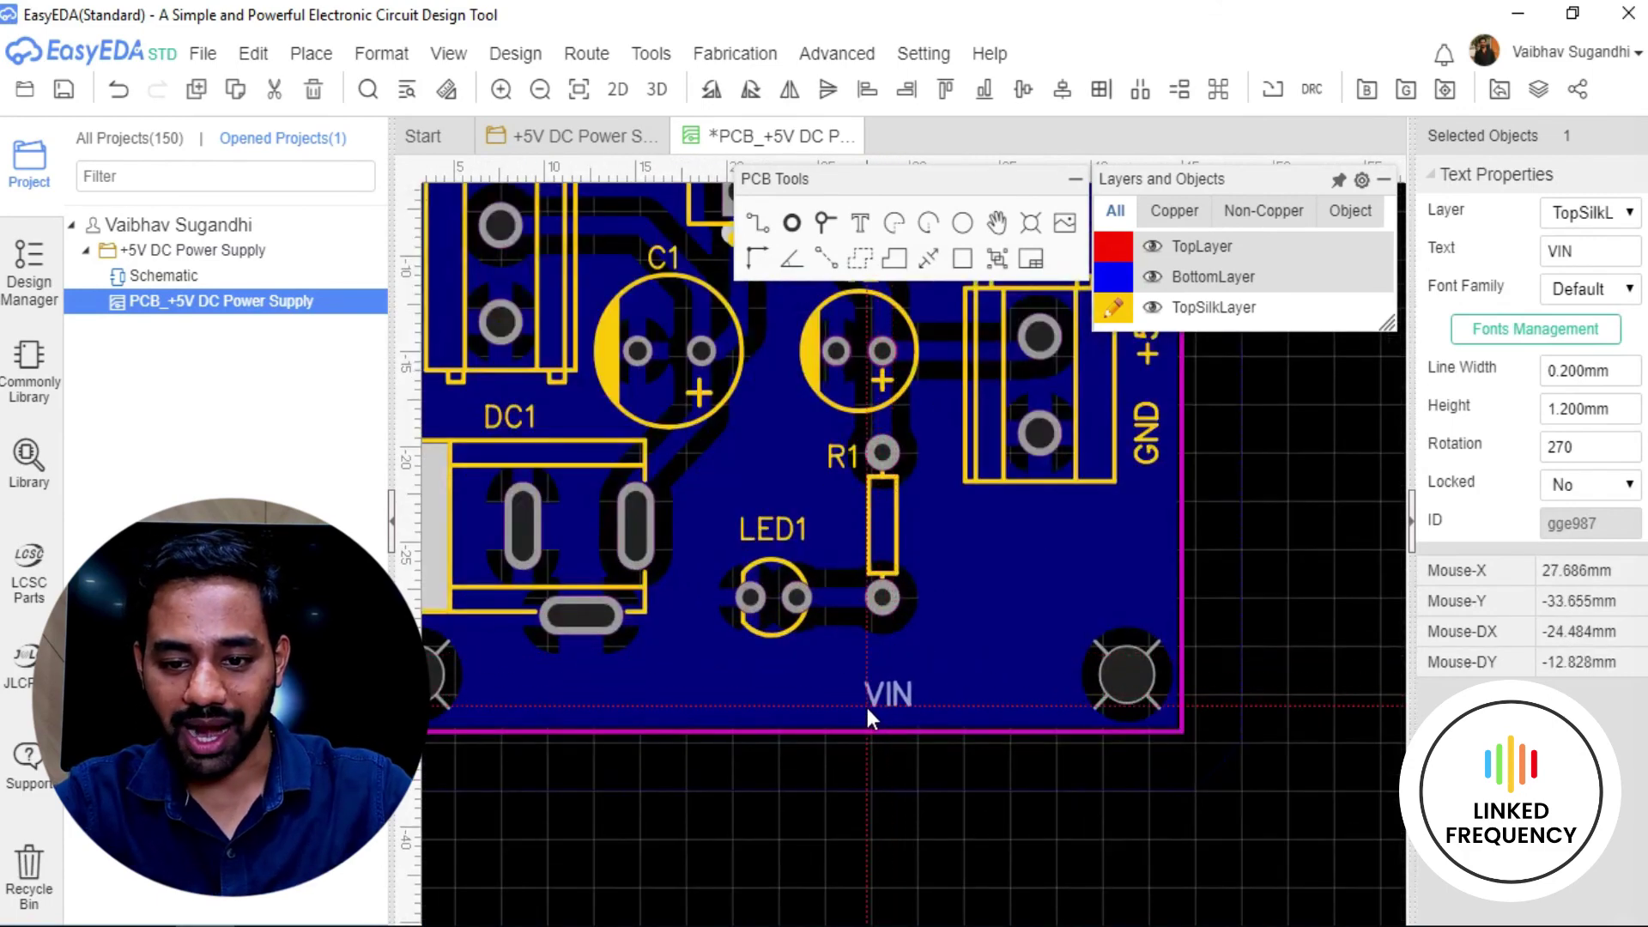
{"action": "left_click", "coordinate": [865, 704]}
{"action": "left_click", "coordinate": [878, 679]}
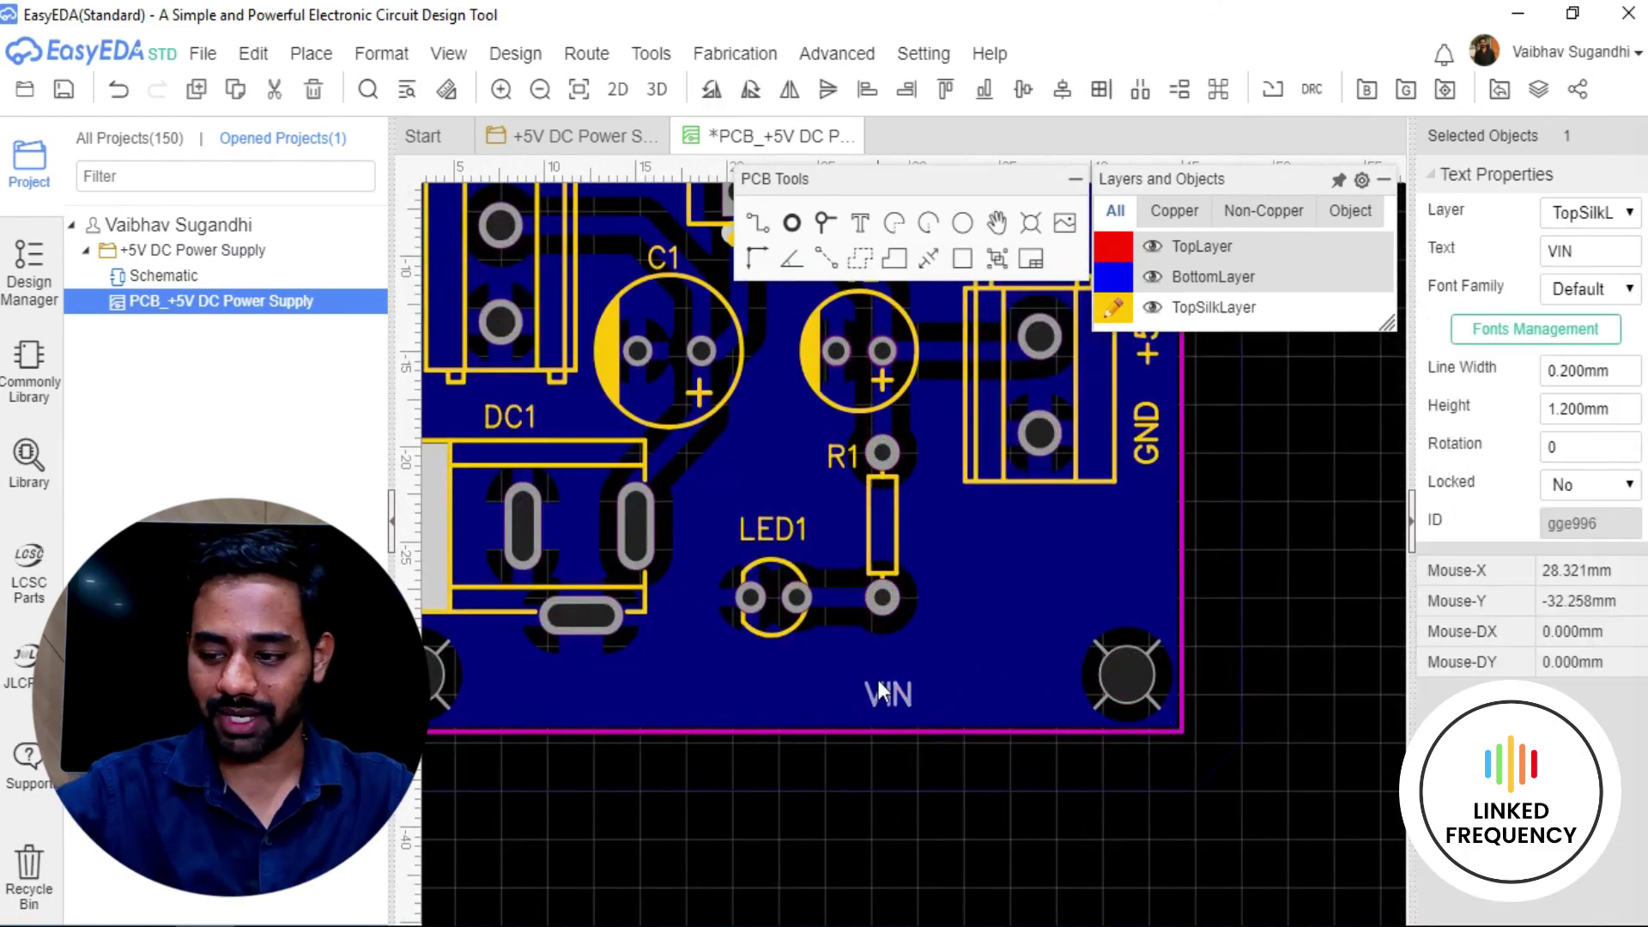
Change the horizontal VIN copy below R1 to read Linked Frequency.
{"action": "double_click", "coordinate": [884, 687]}
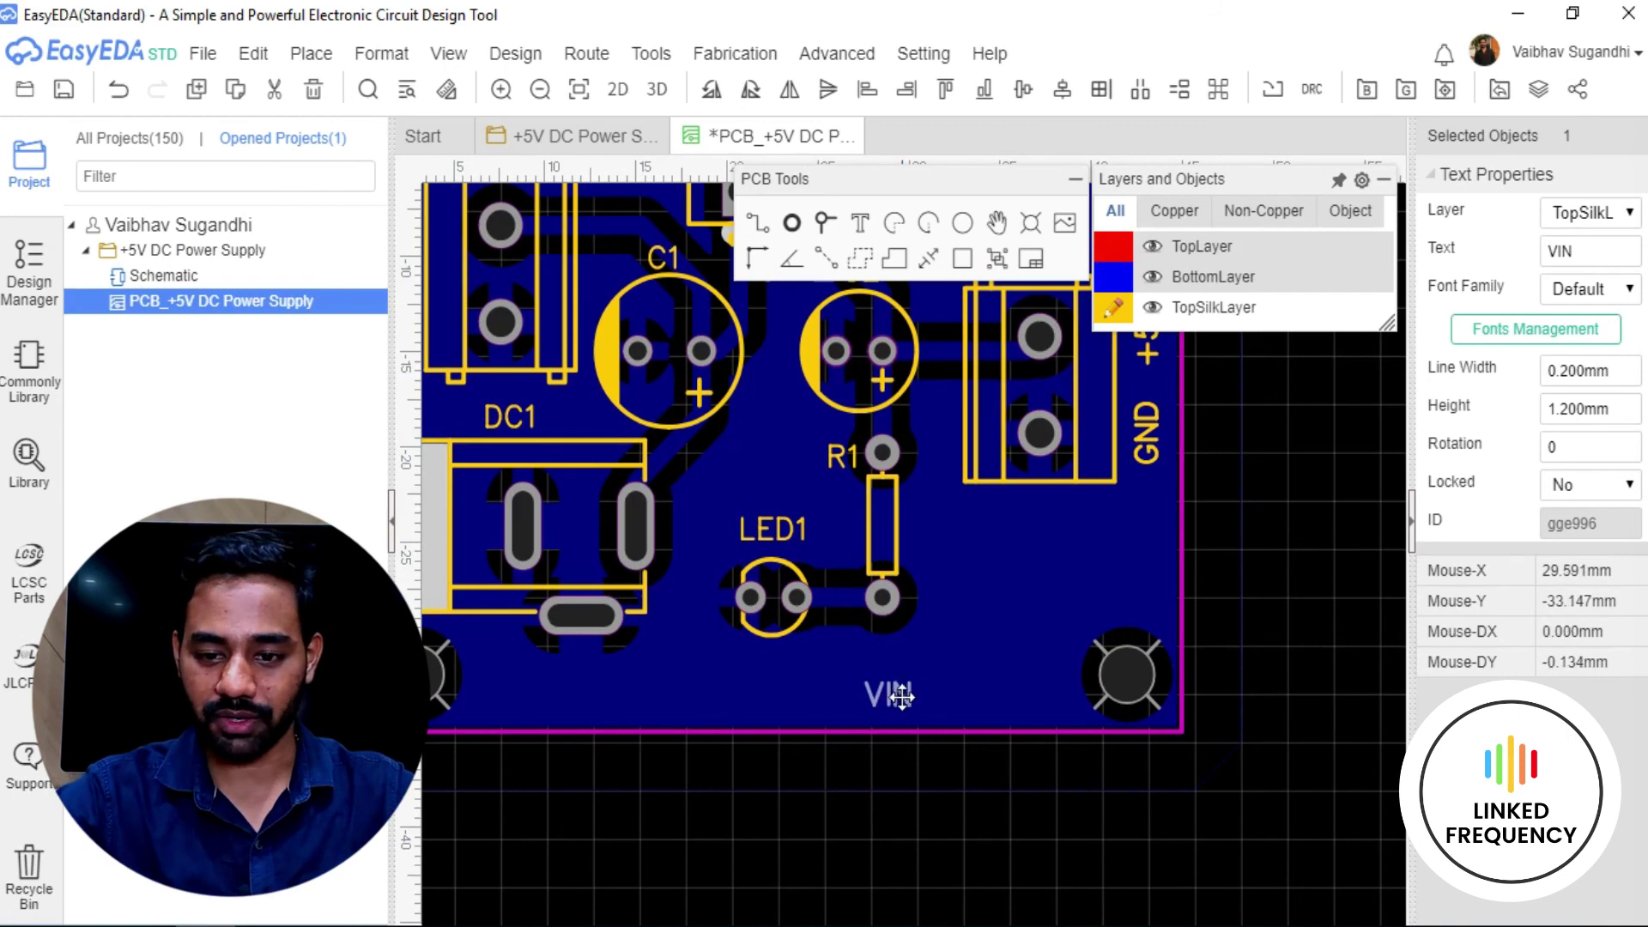
{"action": "type", "text": "Linked Frequency"}
{"action": "key", "text": "Return"}
{"action": "scroll", "coordinate": [905, 705], "scroll_direction": "up", "scroll_amount": 2}
Position the Linked Frequency text below LED1 and R1, next to the lower-right mounting hole, and save the PCB.
{"action": "left_click_drag", "start_coordinate": [901, 695], "coordinate": [775, 683]}
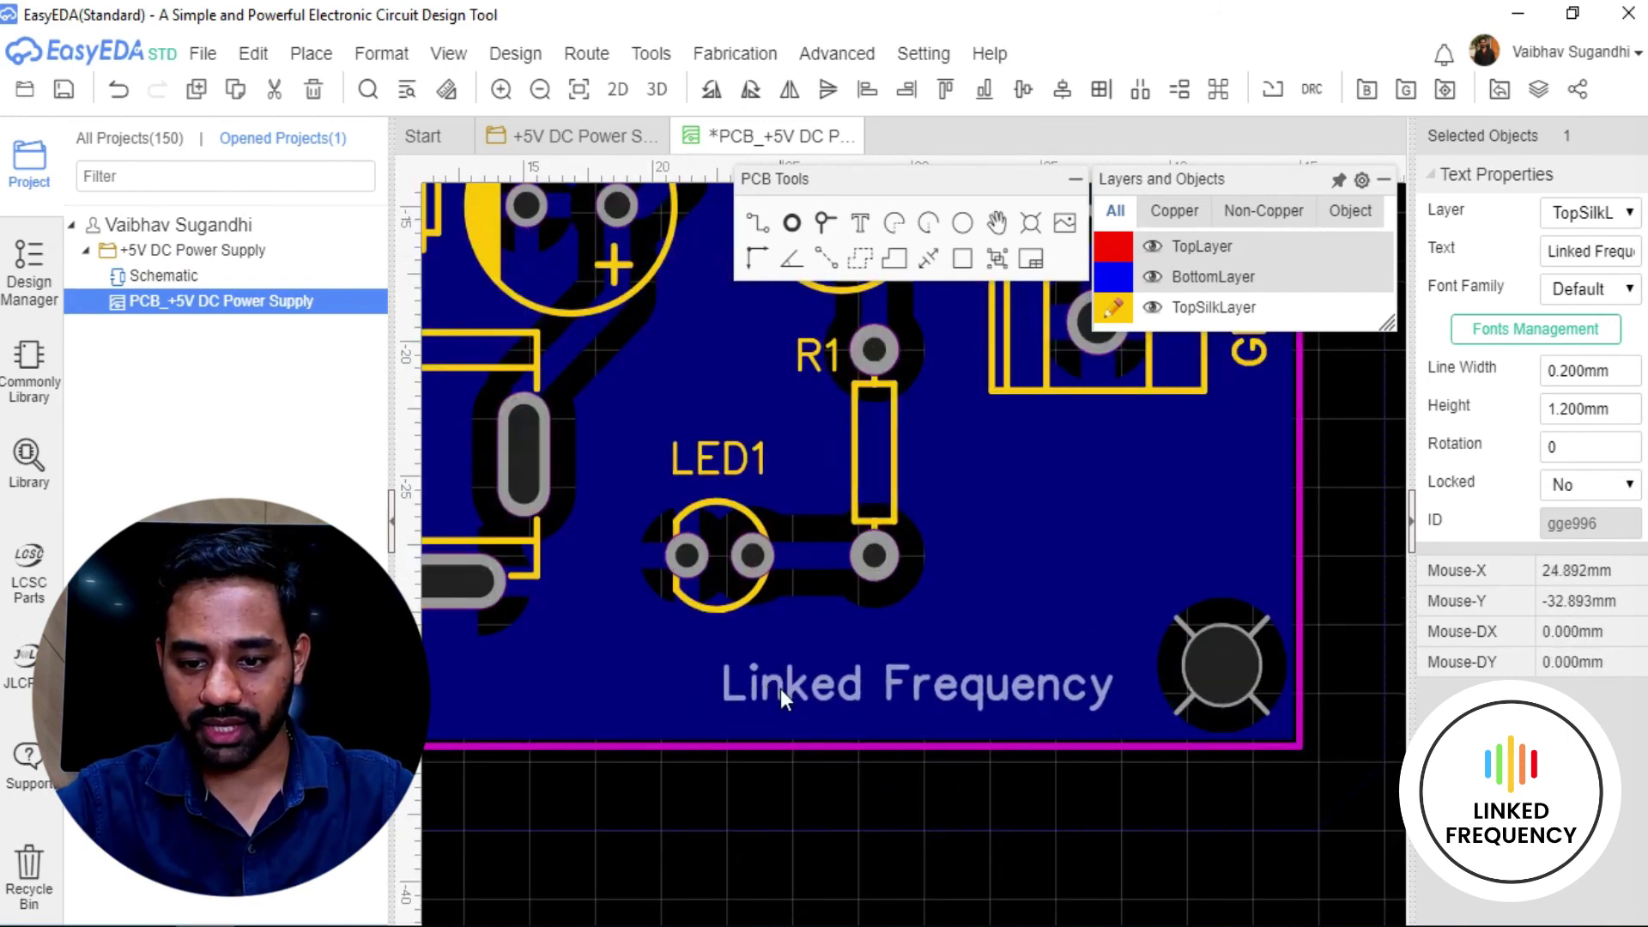
{"action": "scroll", "coordinate": [781, 688], "scroll_direction": "down", "scroll_amount": 3}
{"action": "left_click", "coordinate": [783, 688]}
{"action": "left_click", "coordinate": [832, 772]}
{"action": "mouse_move", "coordinate": [827, 791]}
{"action": "right_mouse_down"}
{"action": "mouse_move", "coordinate": [787, 774]}
{"action": "mouse_move", "coordinate": [853, 775]}
{"action": "right_mouse_up"}
{"action": "key", "text": "ctrl+s"}
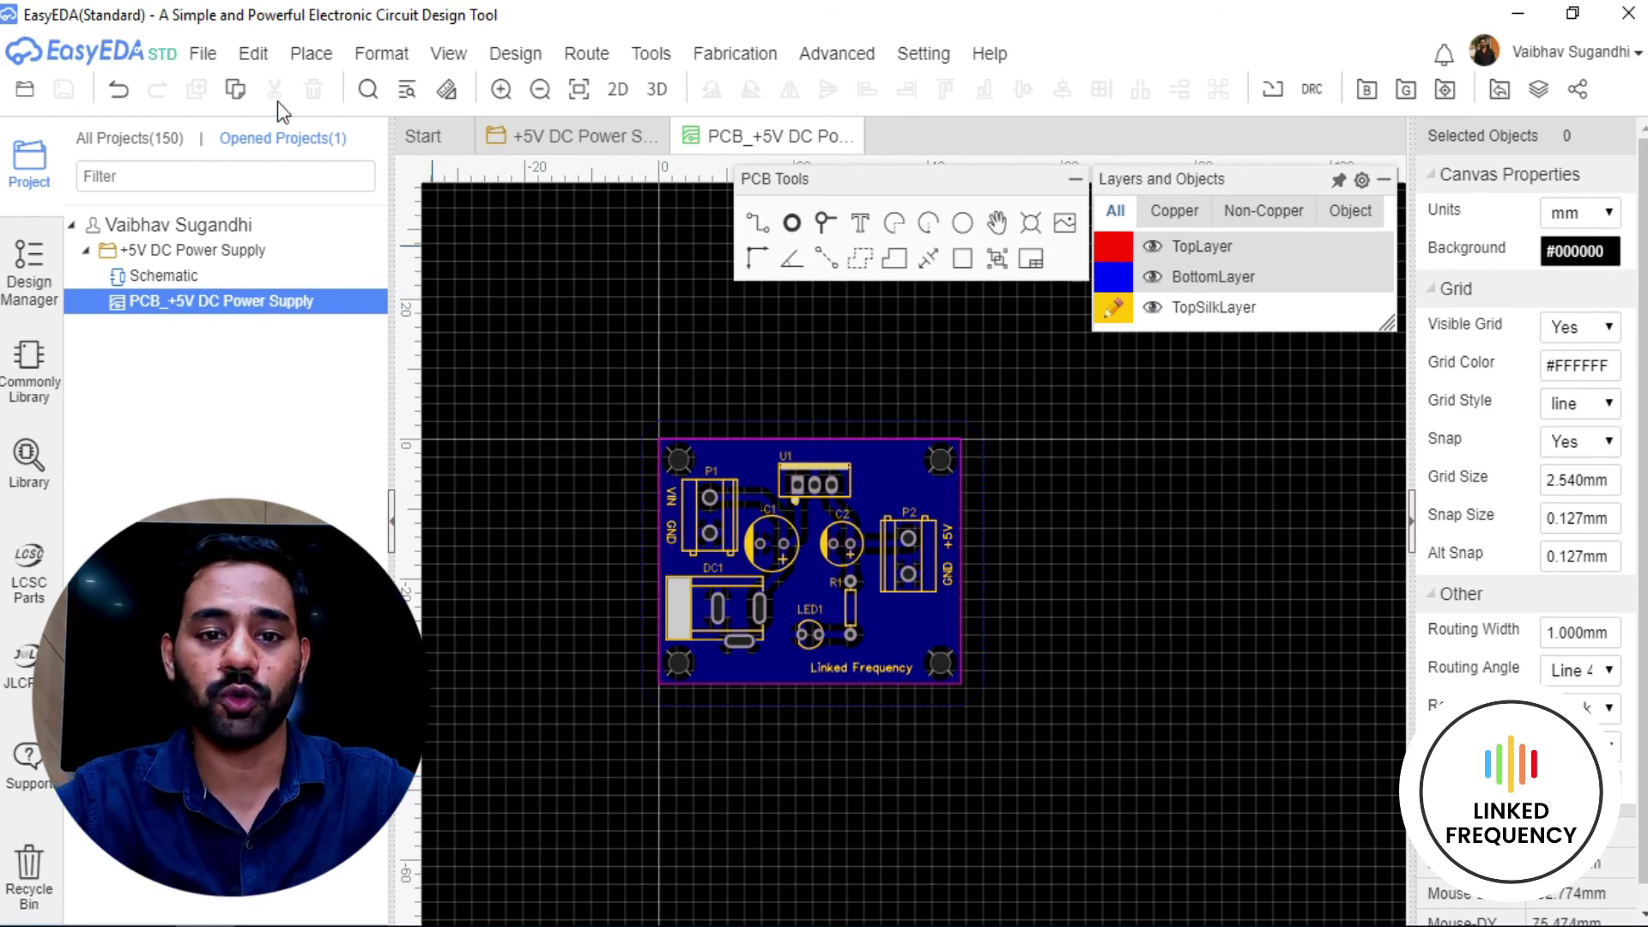
Export the PCB as a full-color, merged-layer PDF, excluding TopLayer and including BottomLayer with TopSilkLayer, BoardOutLine, Multi-Layer and Hole.
{"action": "left_click", "coordinate": [210, 56]}
{"action": "mouse_move", "coordinate": [271, 308]}
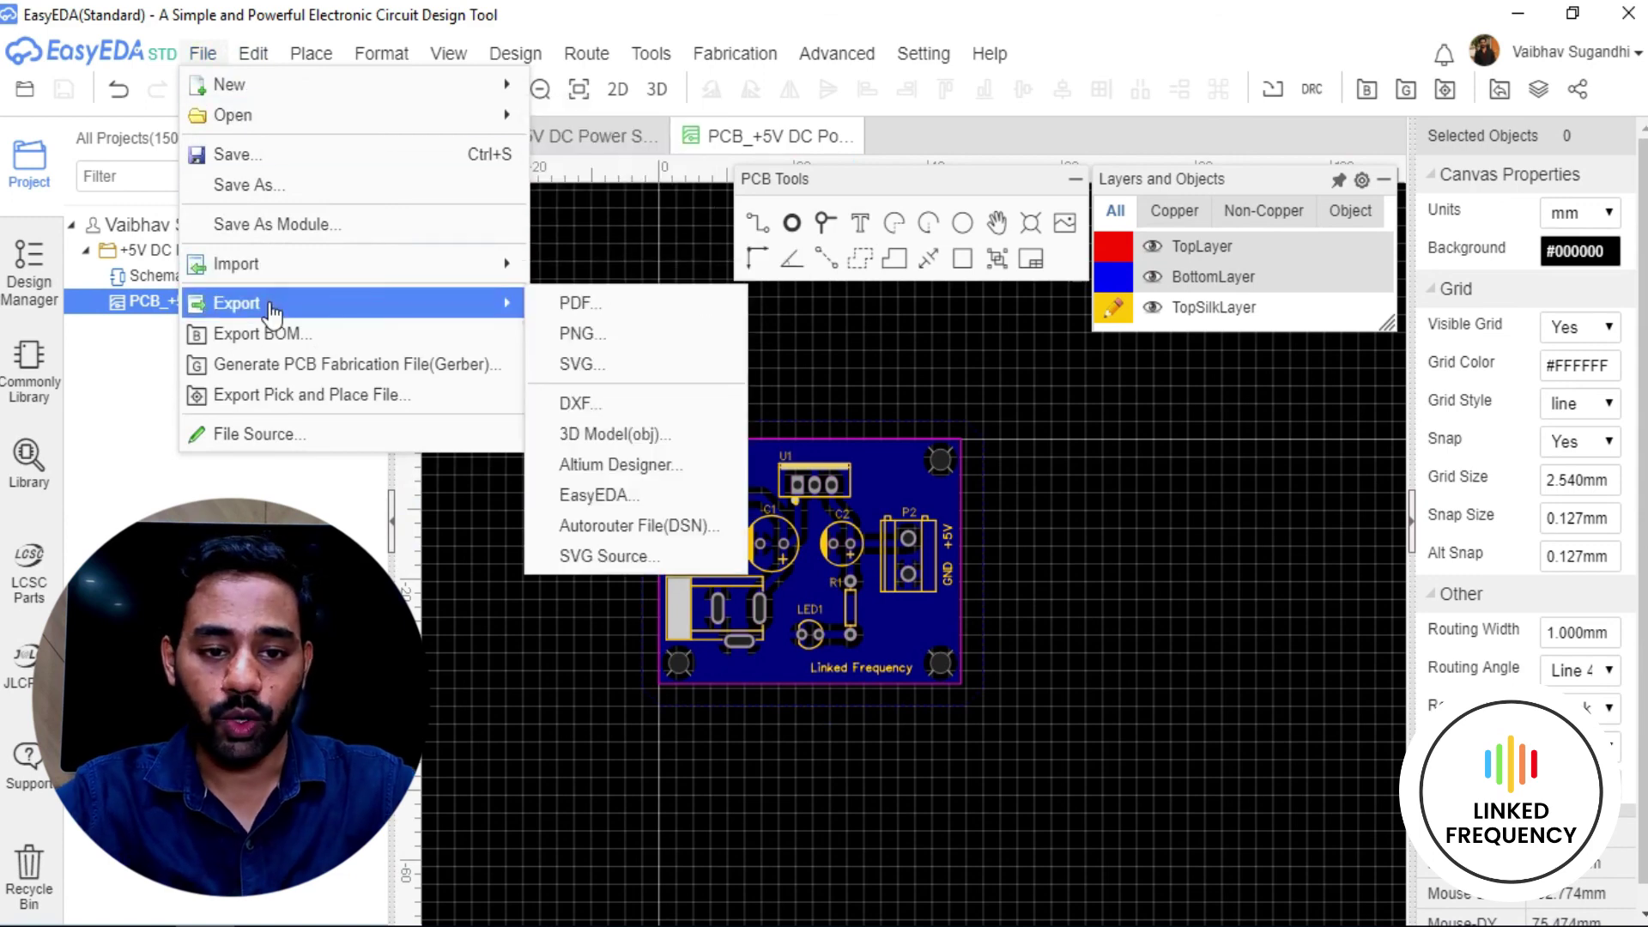
{"action": "left_click", "coordinate": [625, 304]}
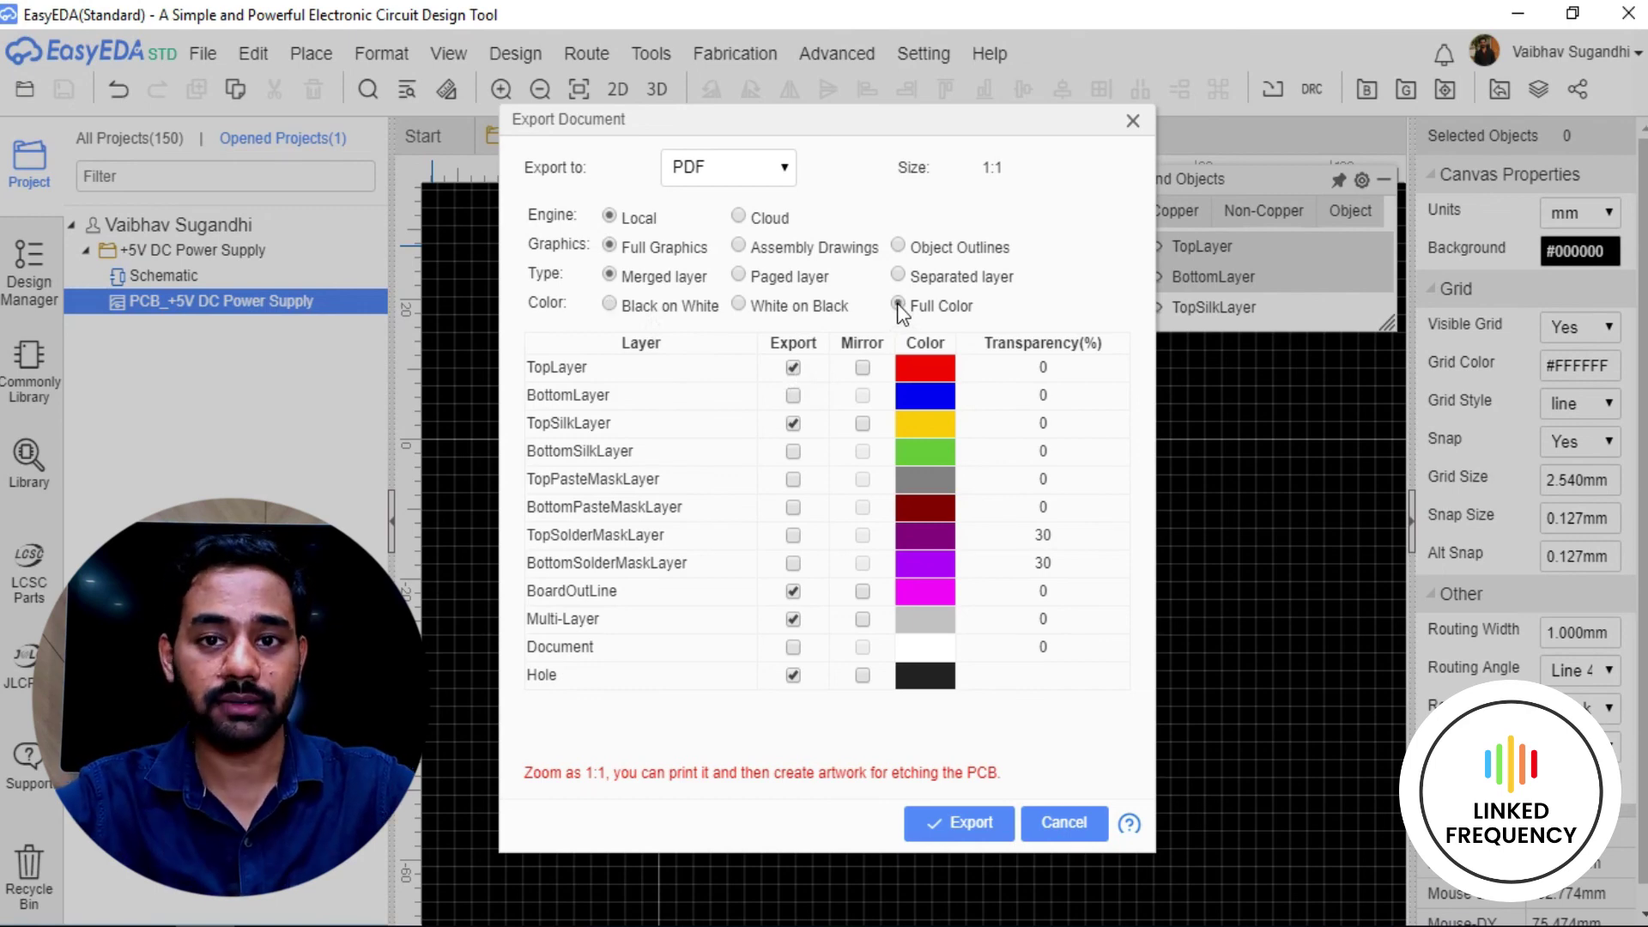
{"action": "left_click", "coordinate": [793, 367]}
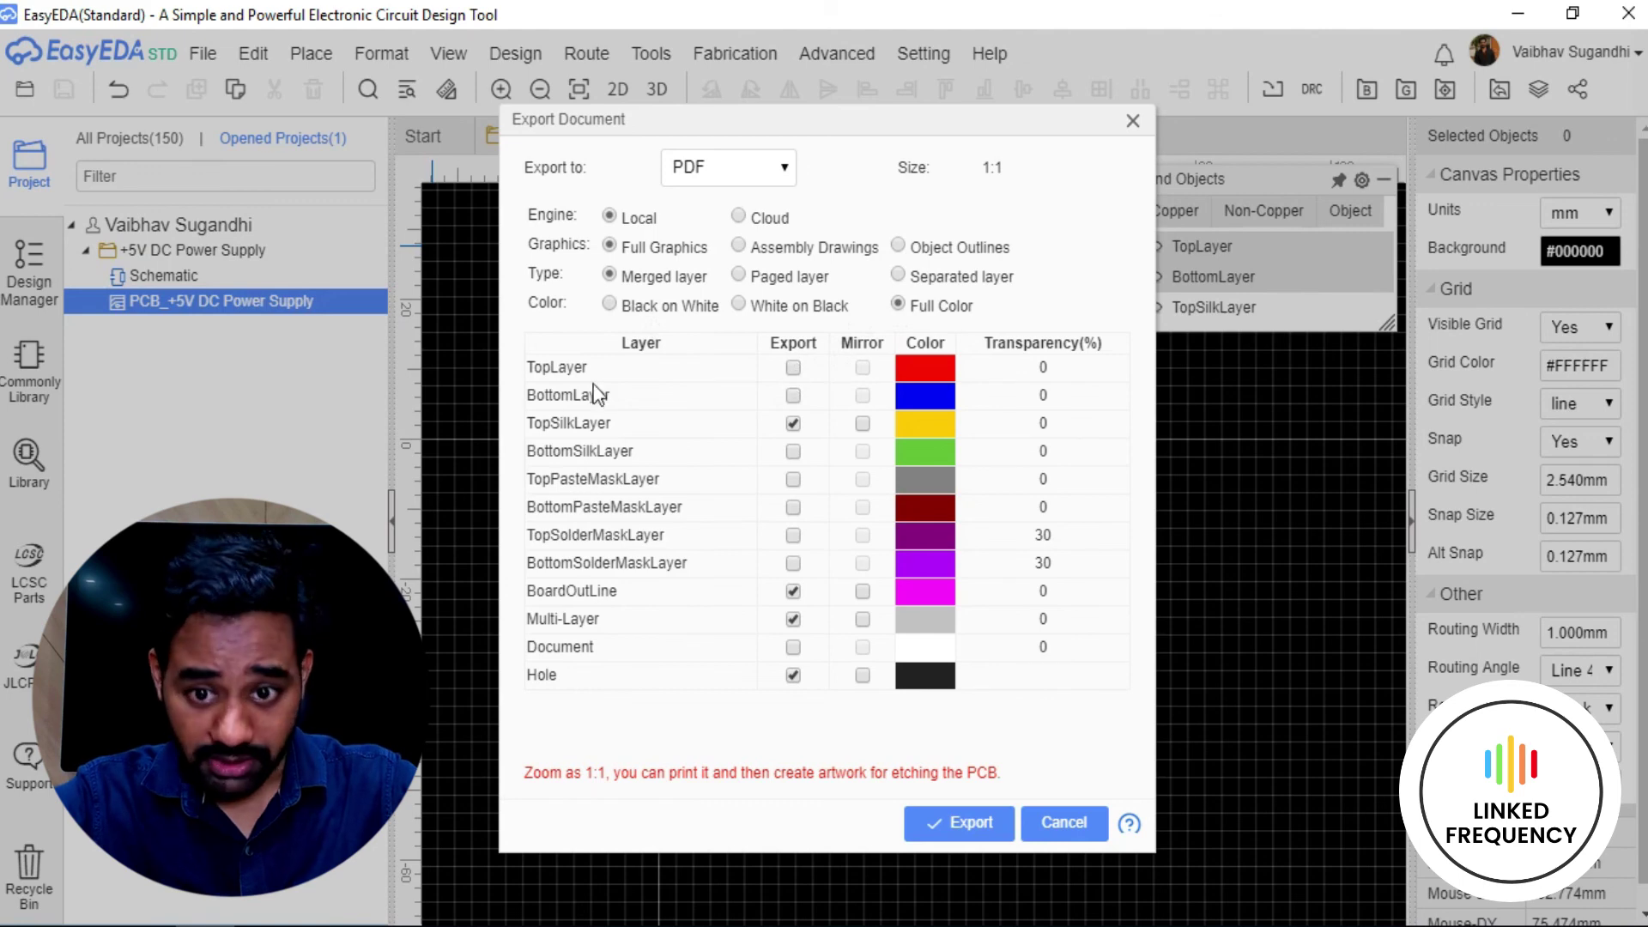
{"action": "left_click", "coordinate": [793, 395]}
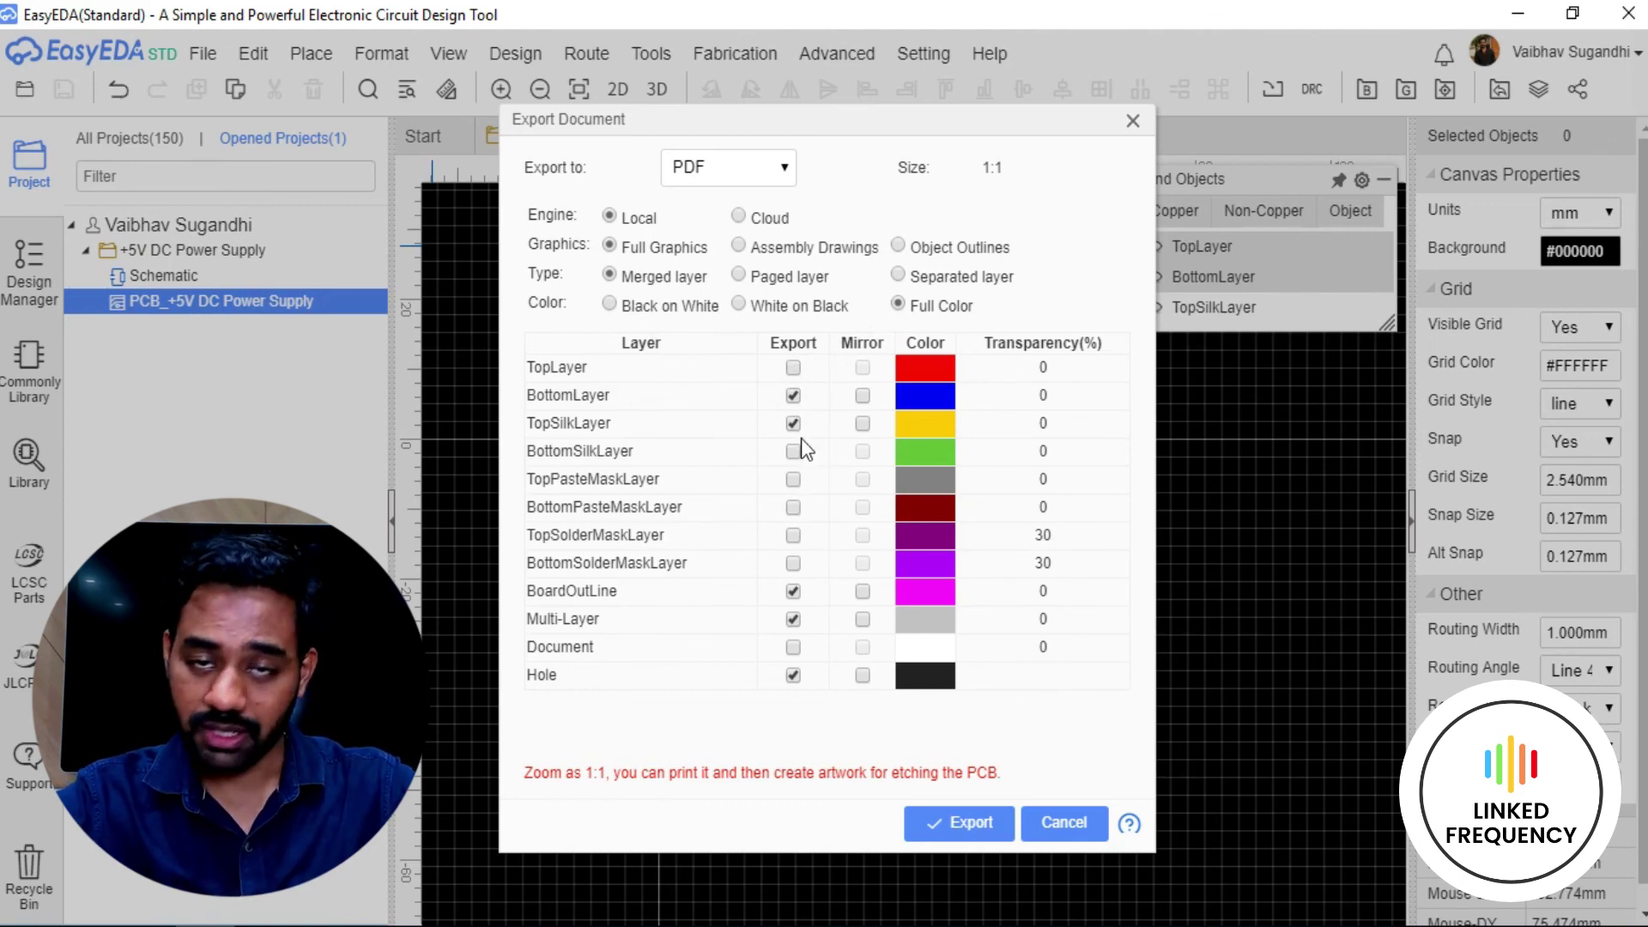
{"action": "left_click", "coordinate": [793, 618]}
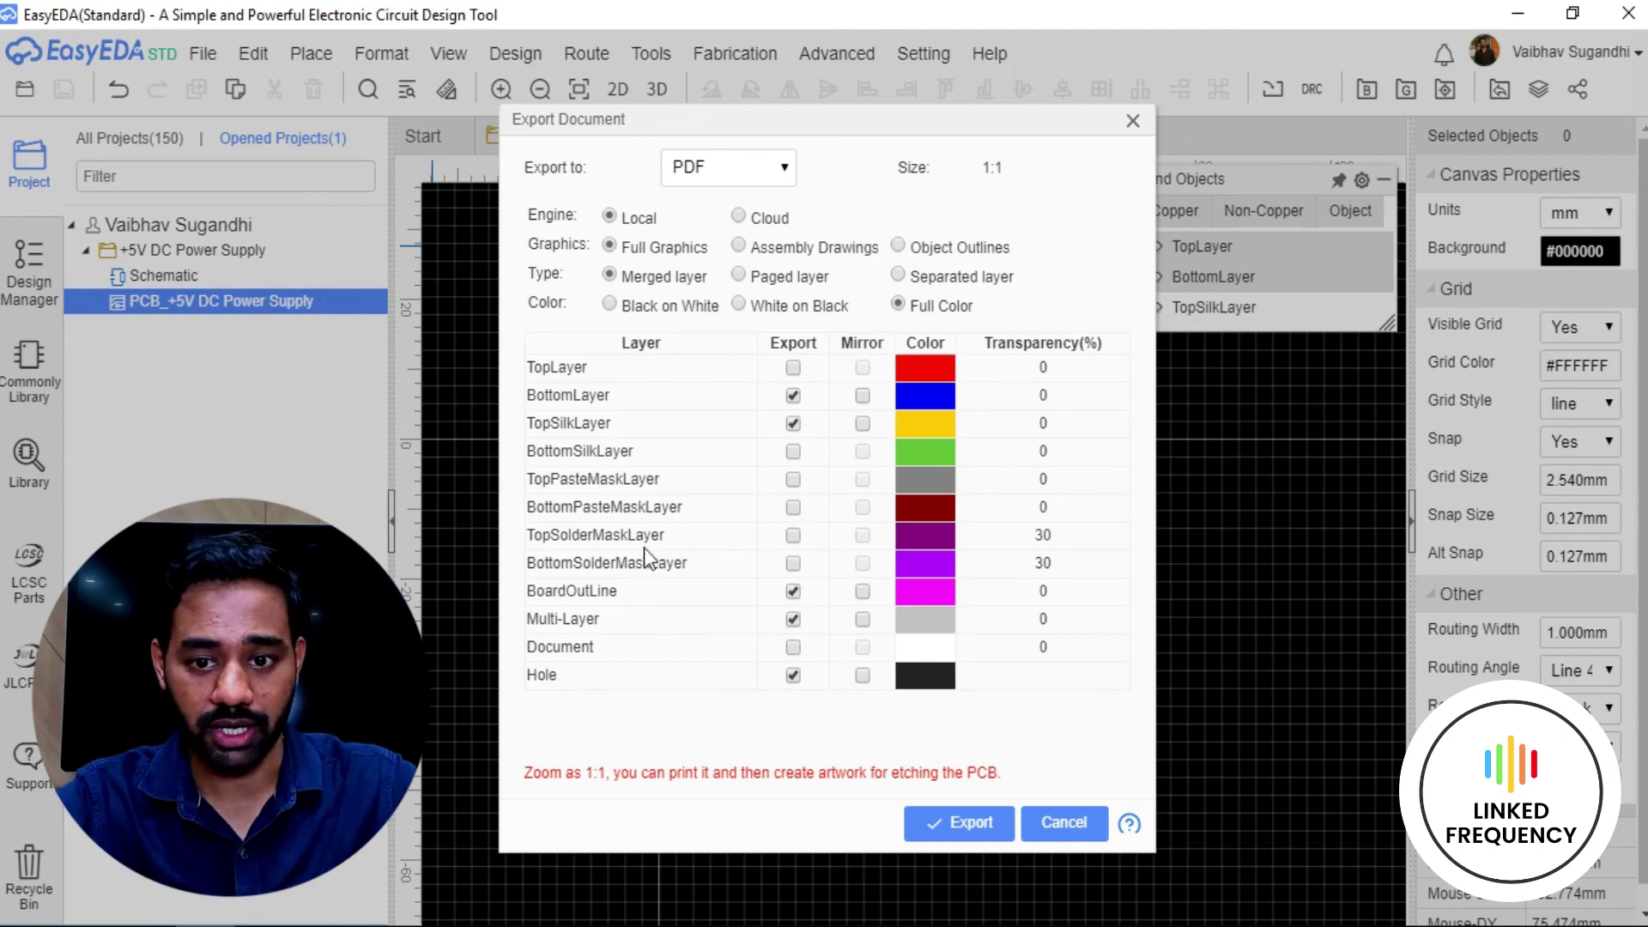
{"action": "left_click", "coordinate": [792, 675]}
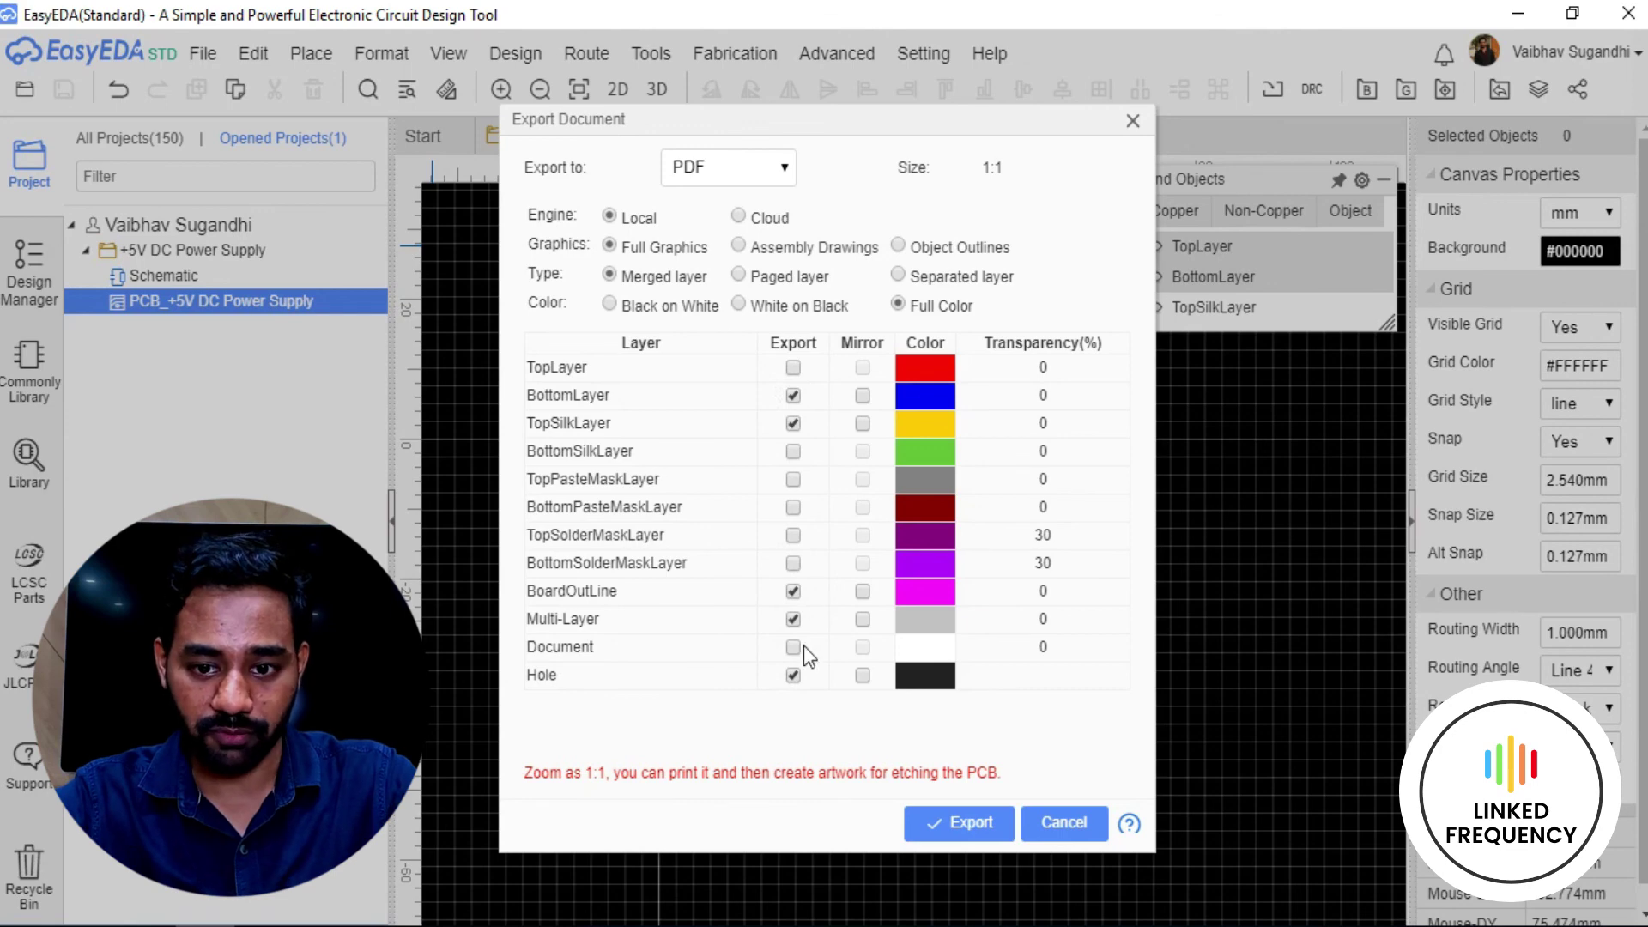
{"action": "left_click", "coordinate": [956, 824]}
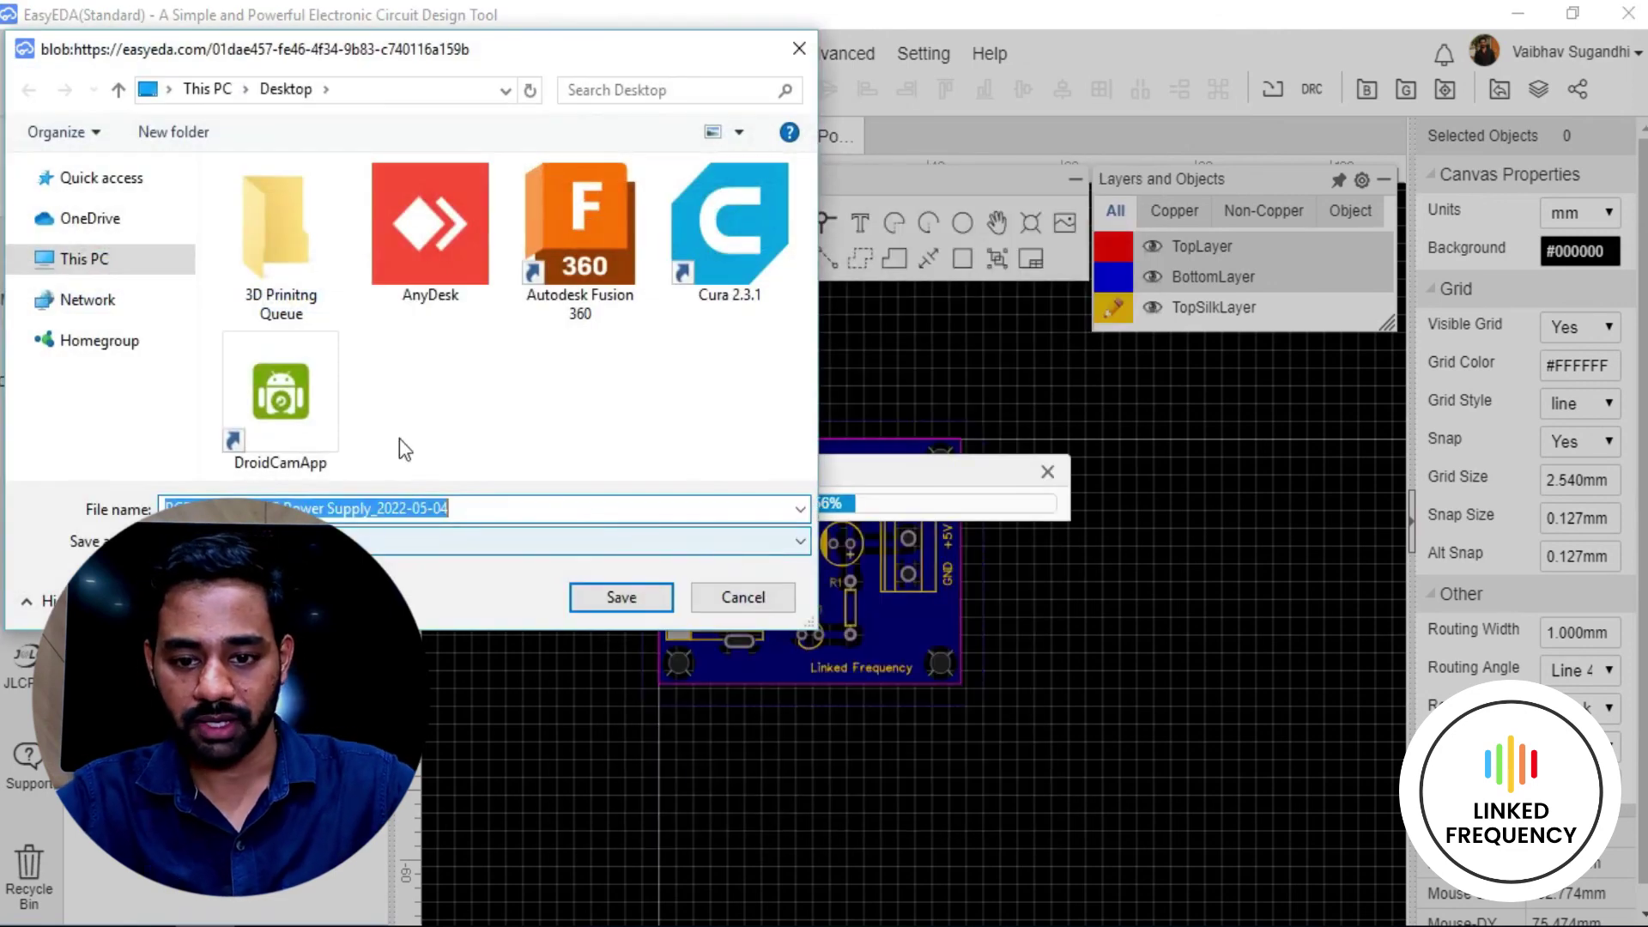
Shorten the exported file's name by removing the date, end it with Supply.pdf, and save it to the Desktop.
{"action": "left_click", "coordinate": [642, 508]}
{"action": "key", "text": "BackSpace"}
{"action": "key", "text": "BackSpace"}
{"action": "key", "text": "BackSpace"}
{"action": "key", "text": "BackSpace"}
{"action": "key", "text": "BackSpace"}
{"action": "key", "text": "BackSpace"}
{"action": "key", "text": "BackSpace"}
{"action": "key", "text": "BackSpace"}
{"action": "key", "text": "BackSpace"}
{"action": "key", "text": "BackSpace"}
{"action": "key", "text": "BackSpace"}
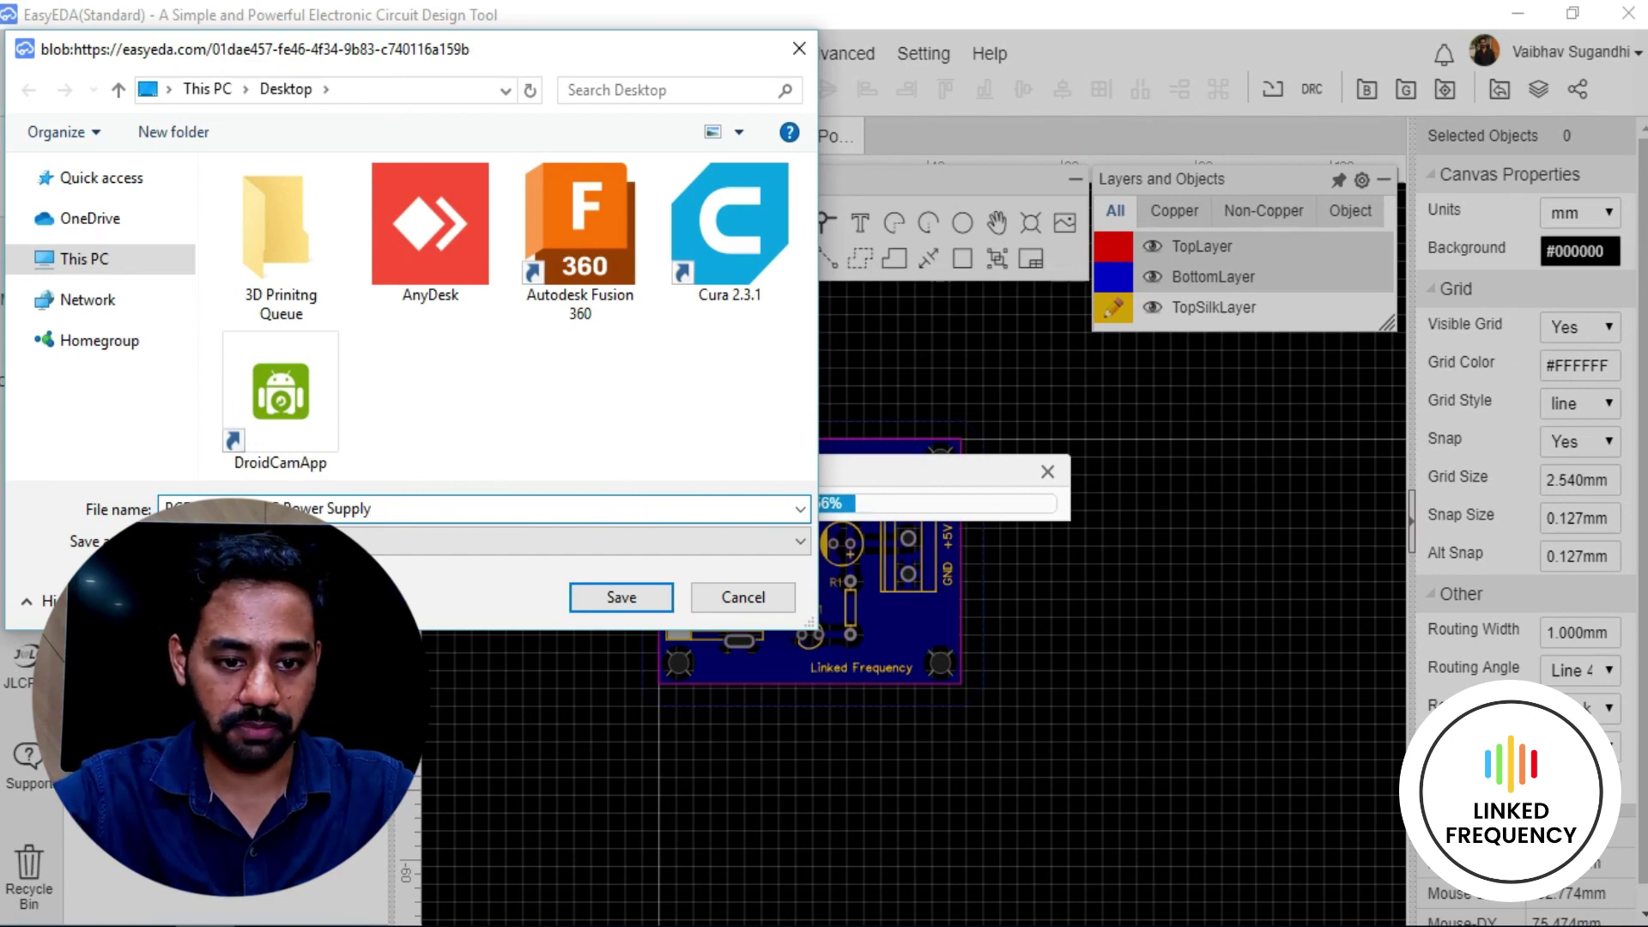
{"action": "key", "text": "BackSpace"}
{"action": "key", "text": "BackSpace"}
{"action": "key", "text": "BackSpace"}
{"action": "key", "text": "BackSpace"}
{"action": "key", "text": "BackSpace"}
{"action": "key", "text": "BackSpace"}
{"action": "key", "text": "BackSpace"}
{"action": "key", "text": "BackSpace"}
{"action": "key", "text": "BackSpace"}
{"action": "key", "text": "BackSpace"}
{"action": "key", "text": "BackSpace"}
{"action": "key", "text": "BackSpace"}
{"action": "type", "text": "Supply"}
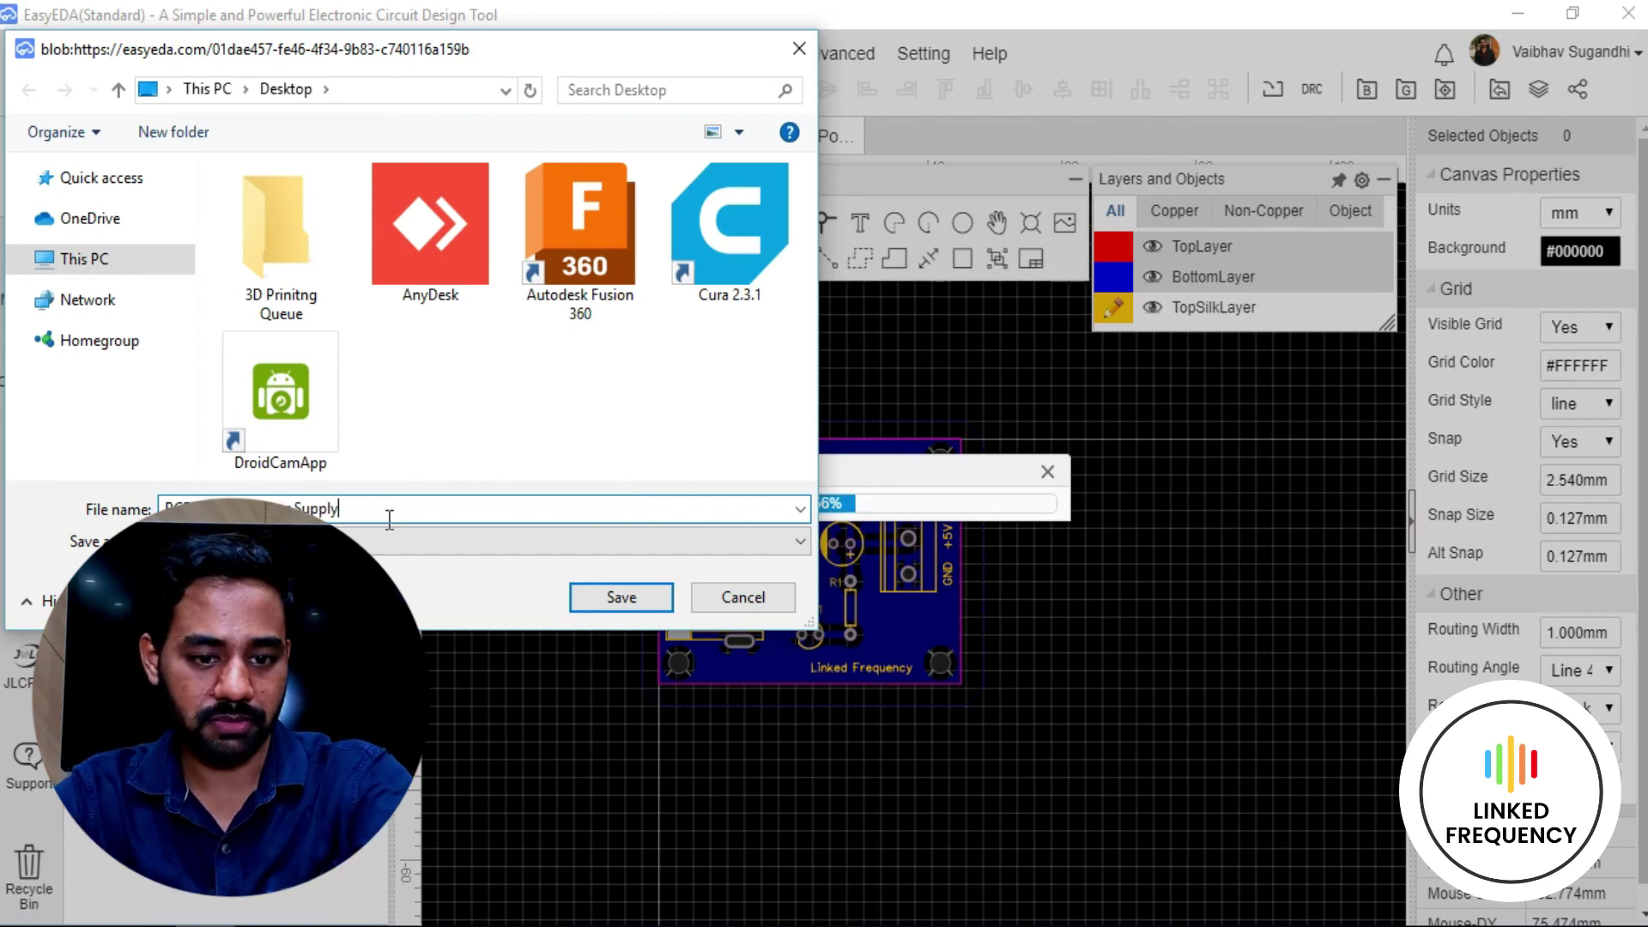
{"action": "type", "text": ".pd"}
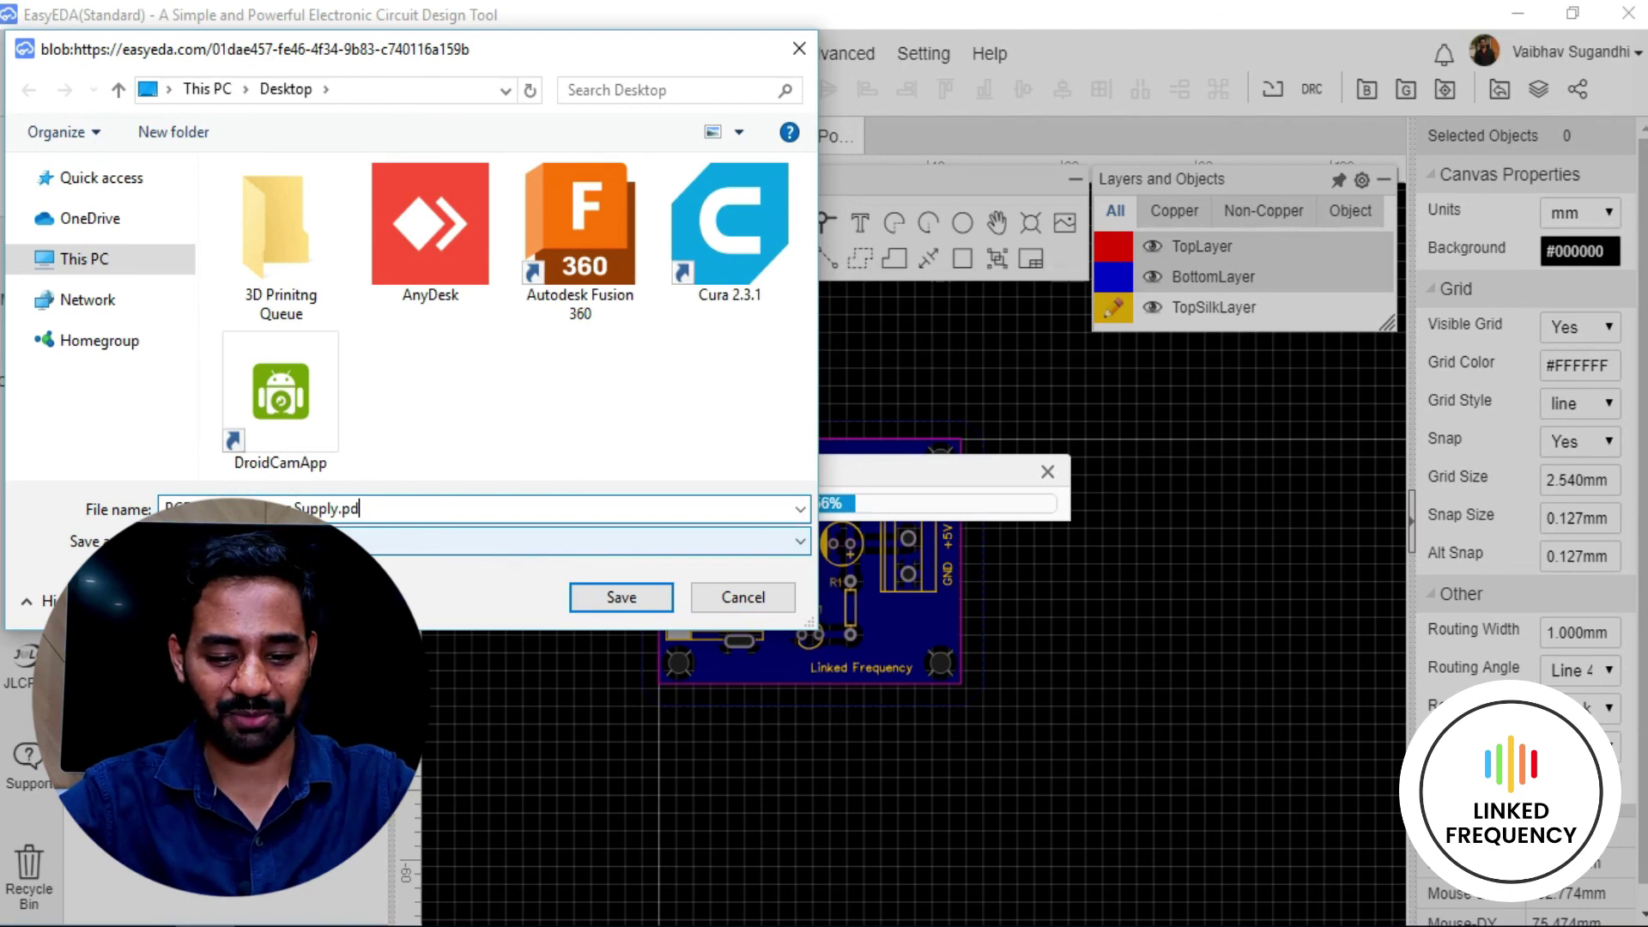
{"action": "type", "text": "f"}
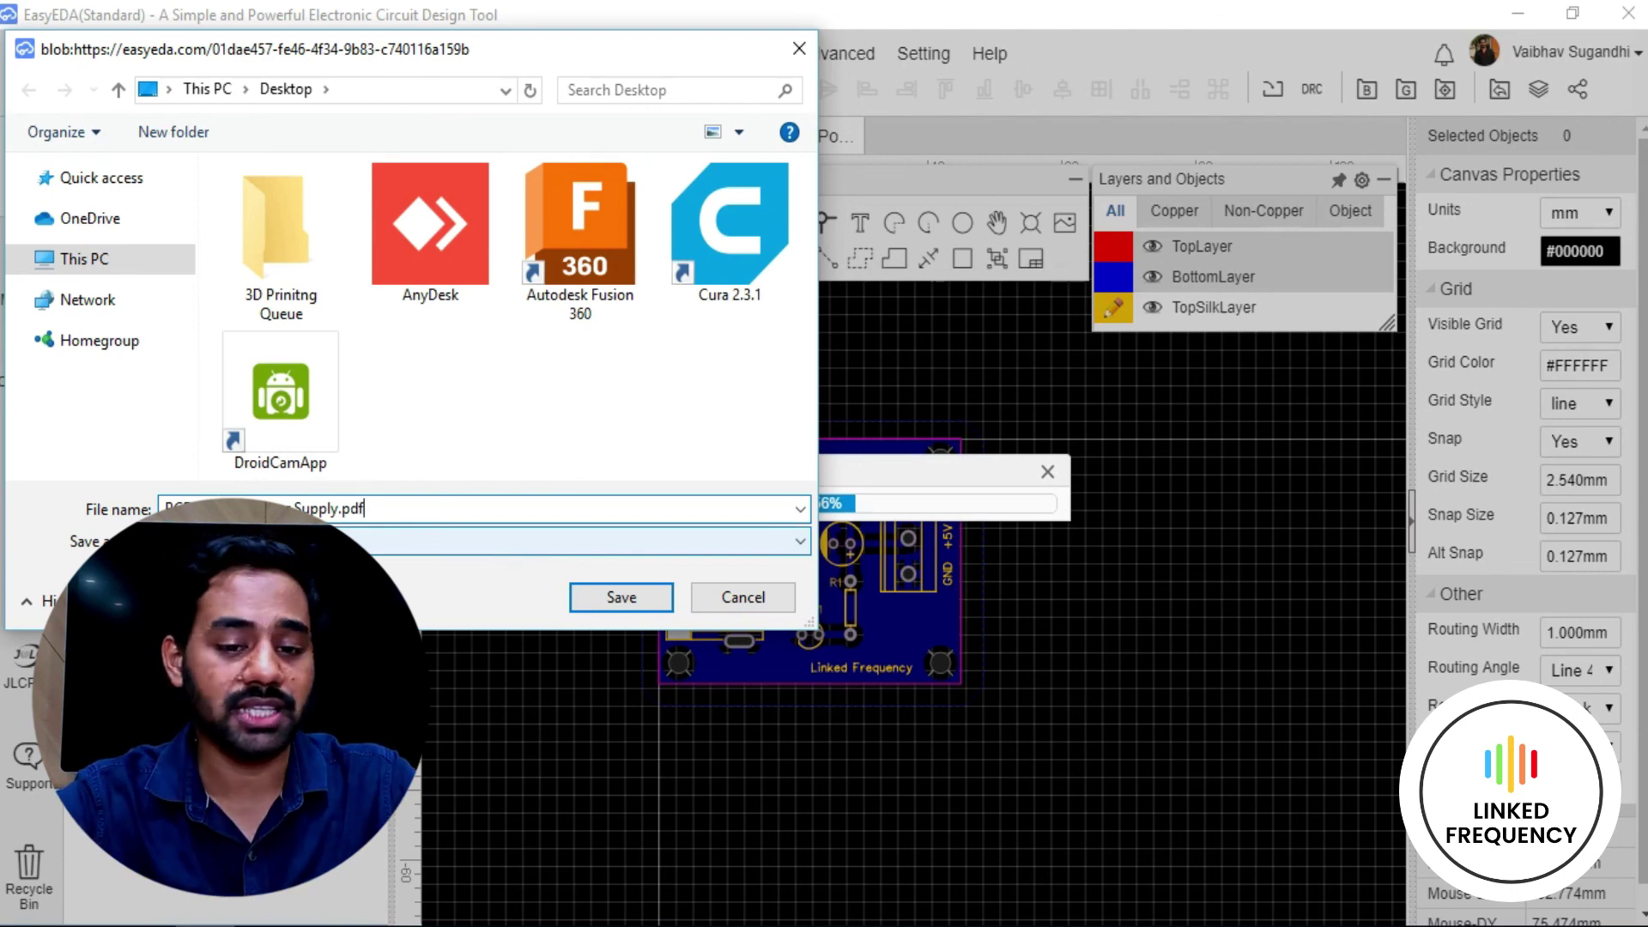
{"action": "left_click", "coordinate": [620, 597]}
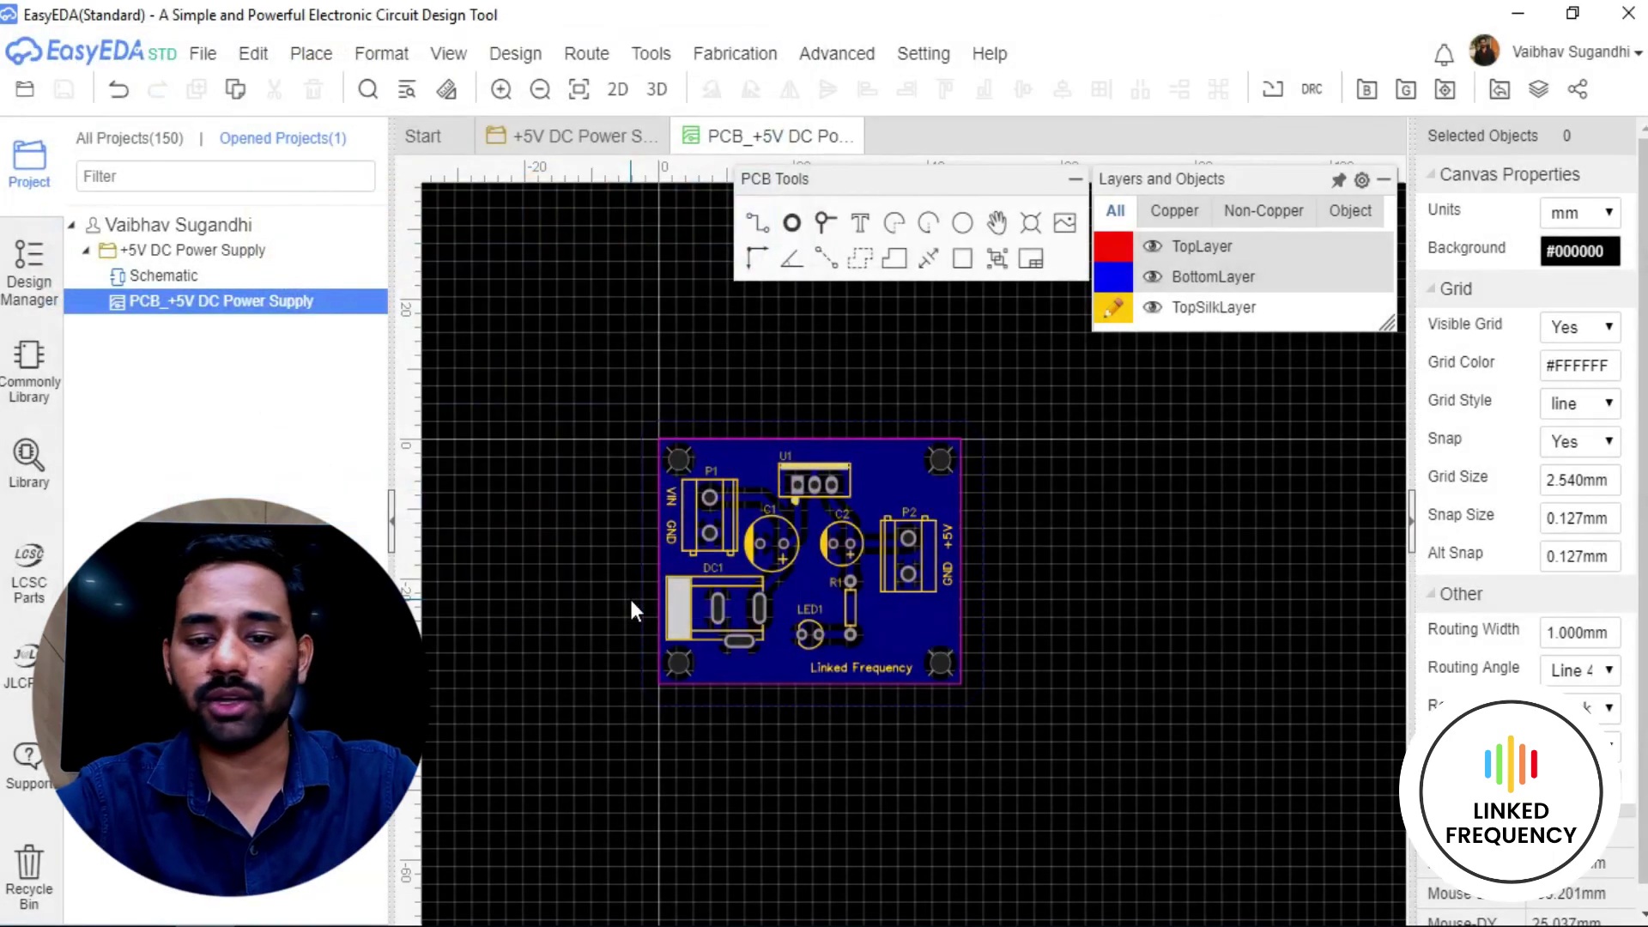